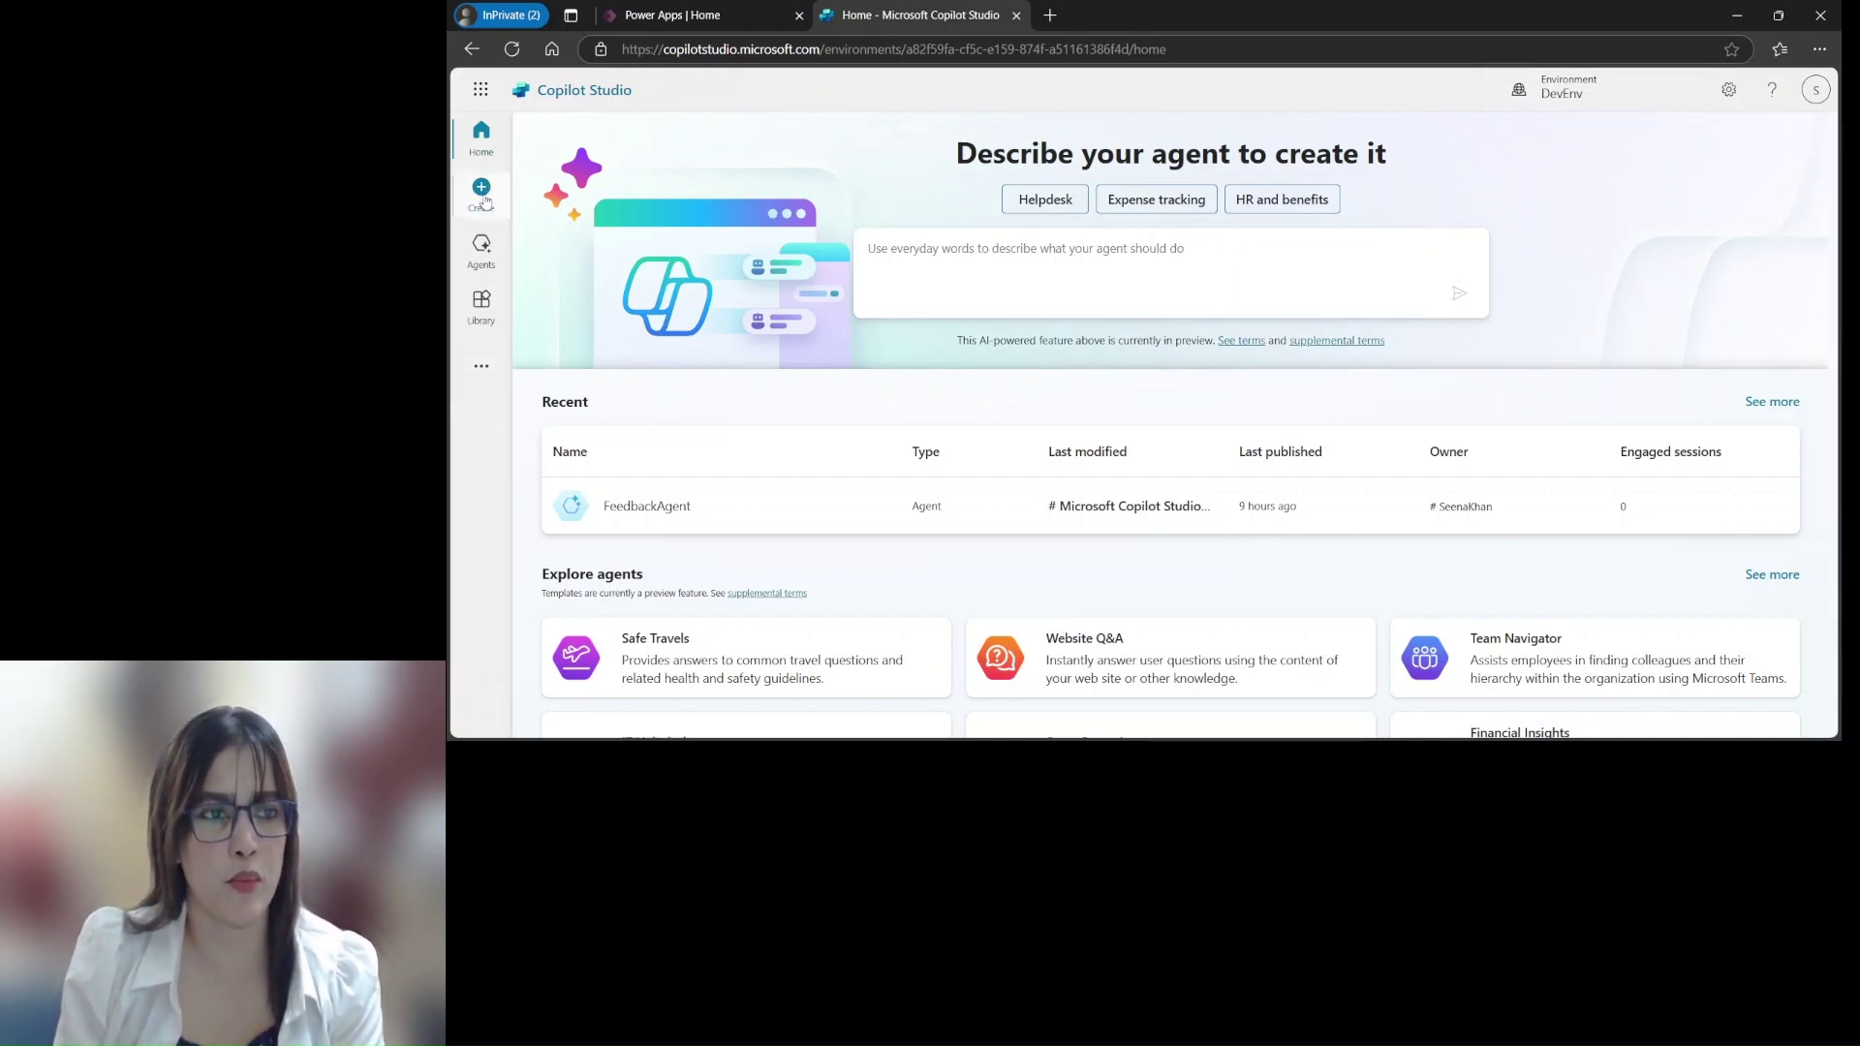
From the Create page, start a blank agent with the New agent card
left_click(482, 194)
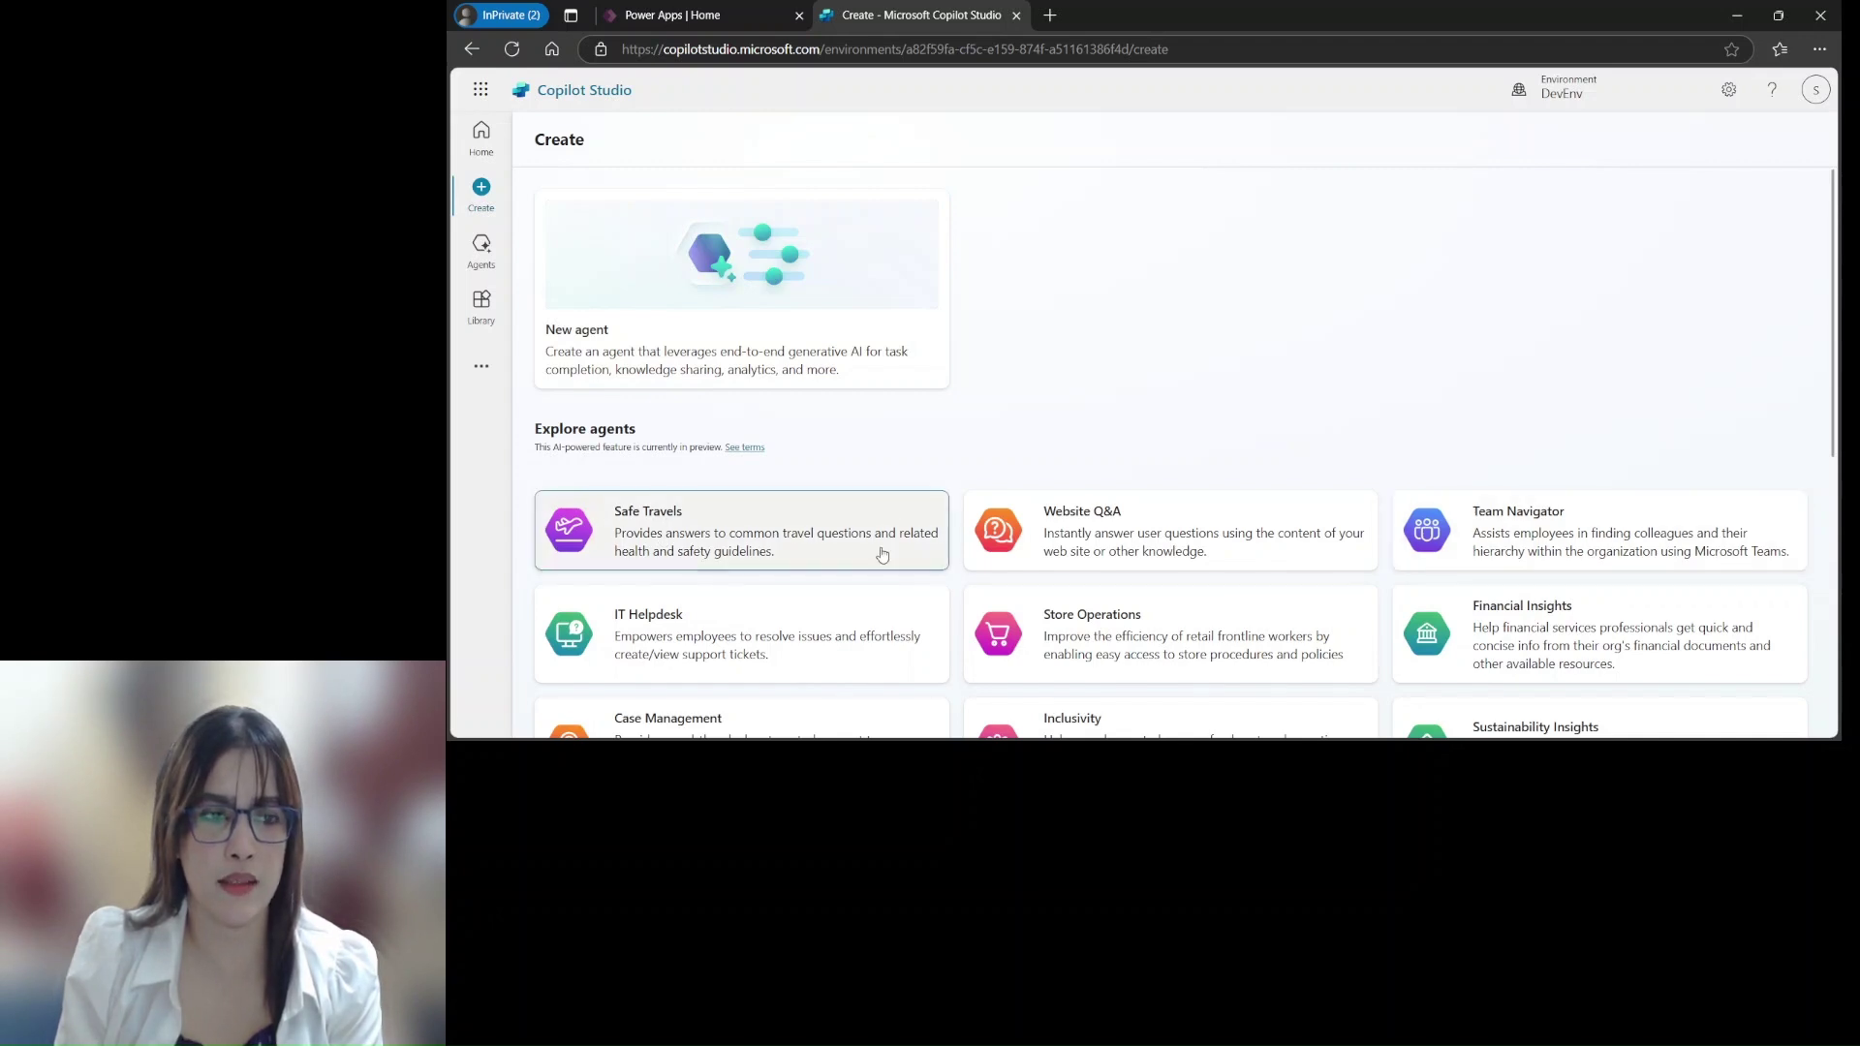
left_click_drag(1836, 302, 1838, 393)
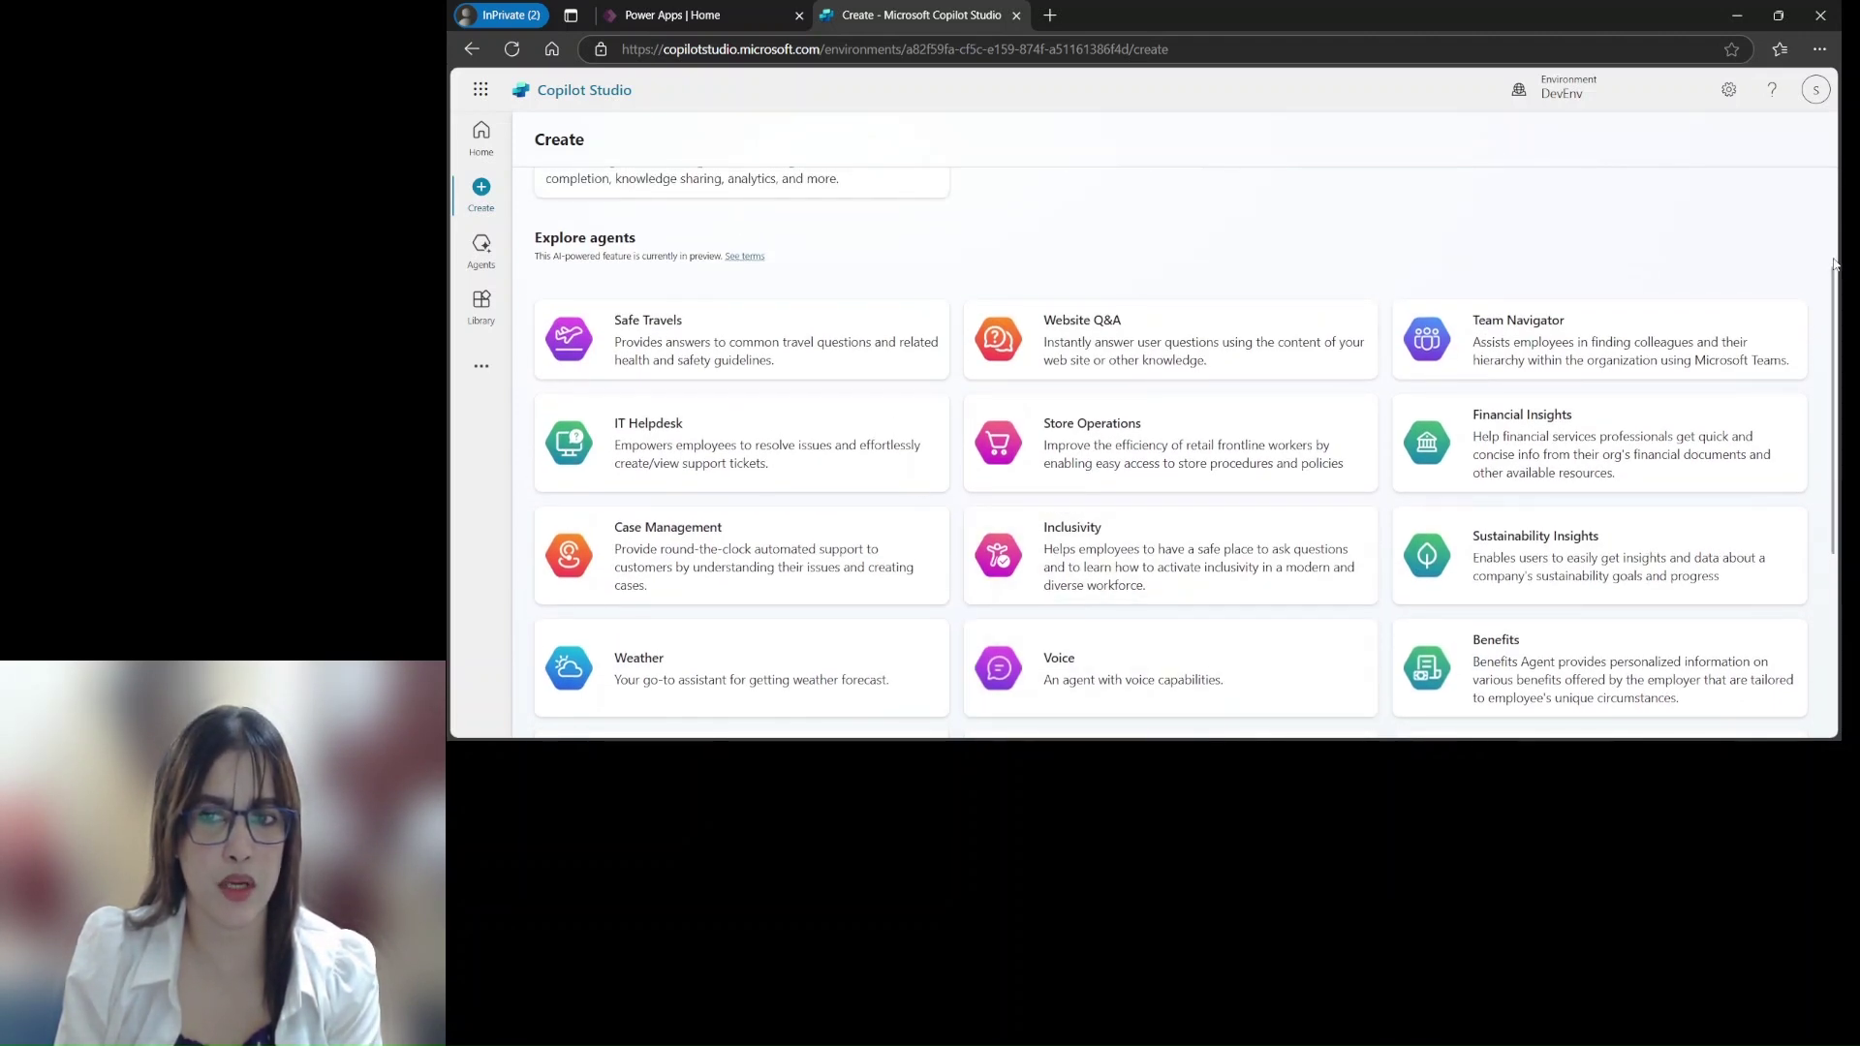
scroll(665, 306, "up", 2)
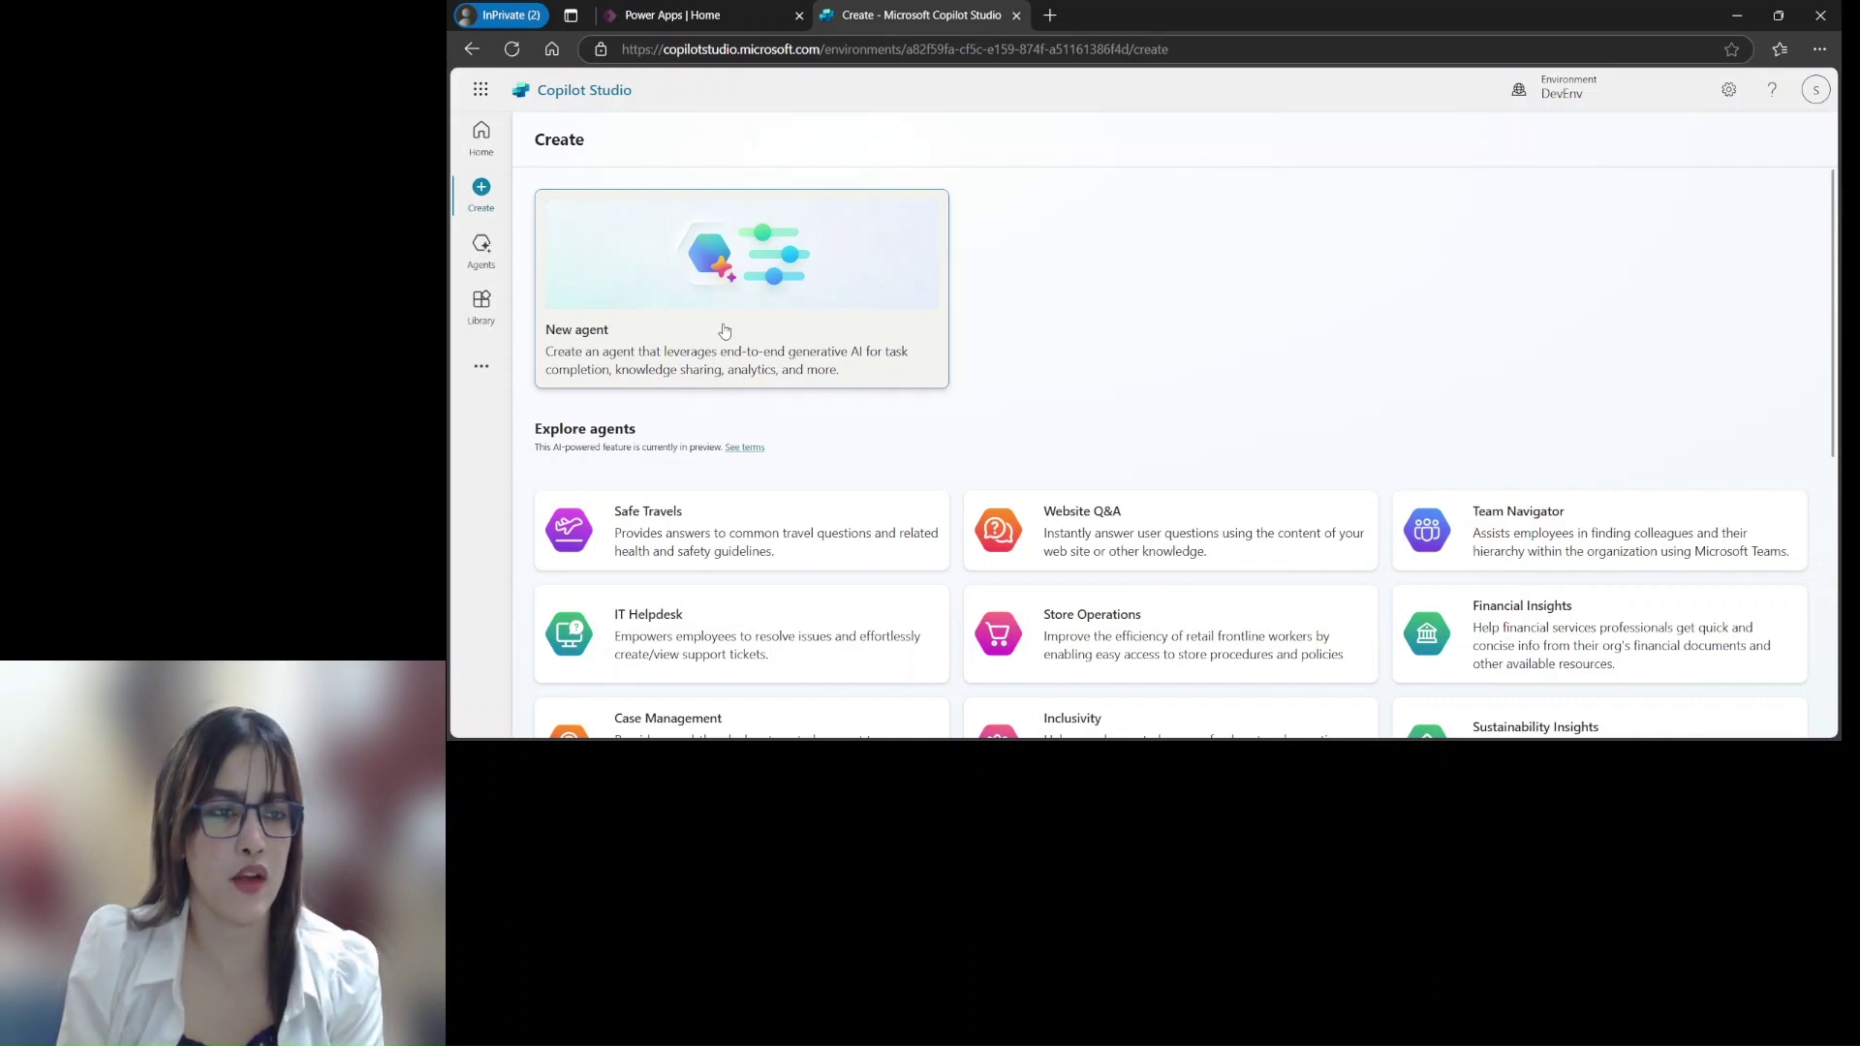
left_click(788, 320)
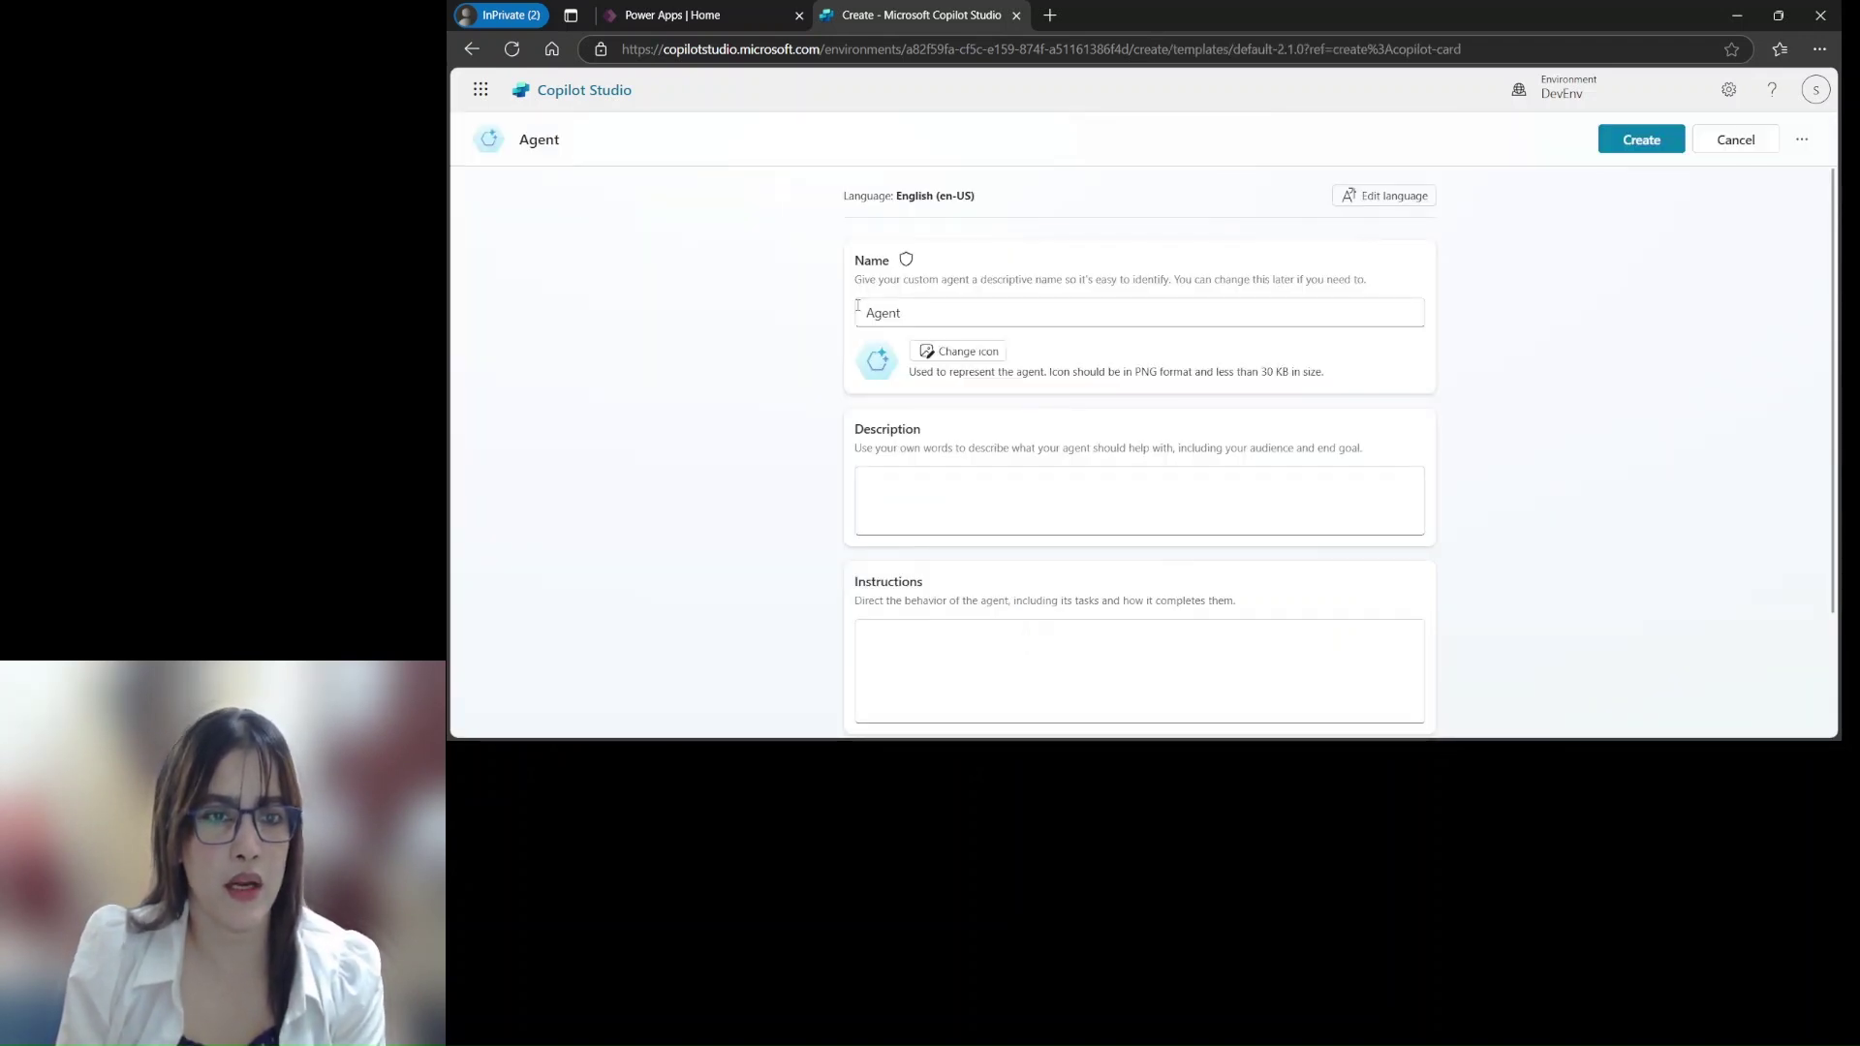
Replace the default name 'Agent' with 'Feedback Service Agent'
double_click(913, 306)
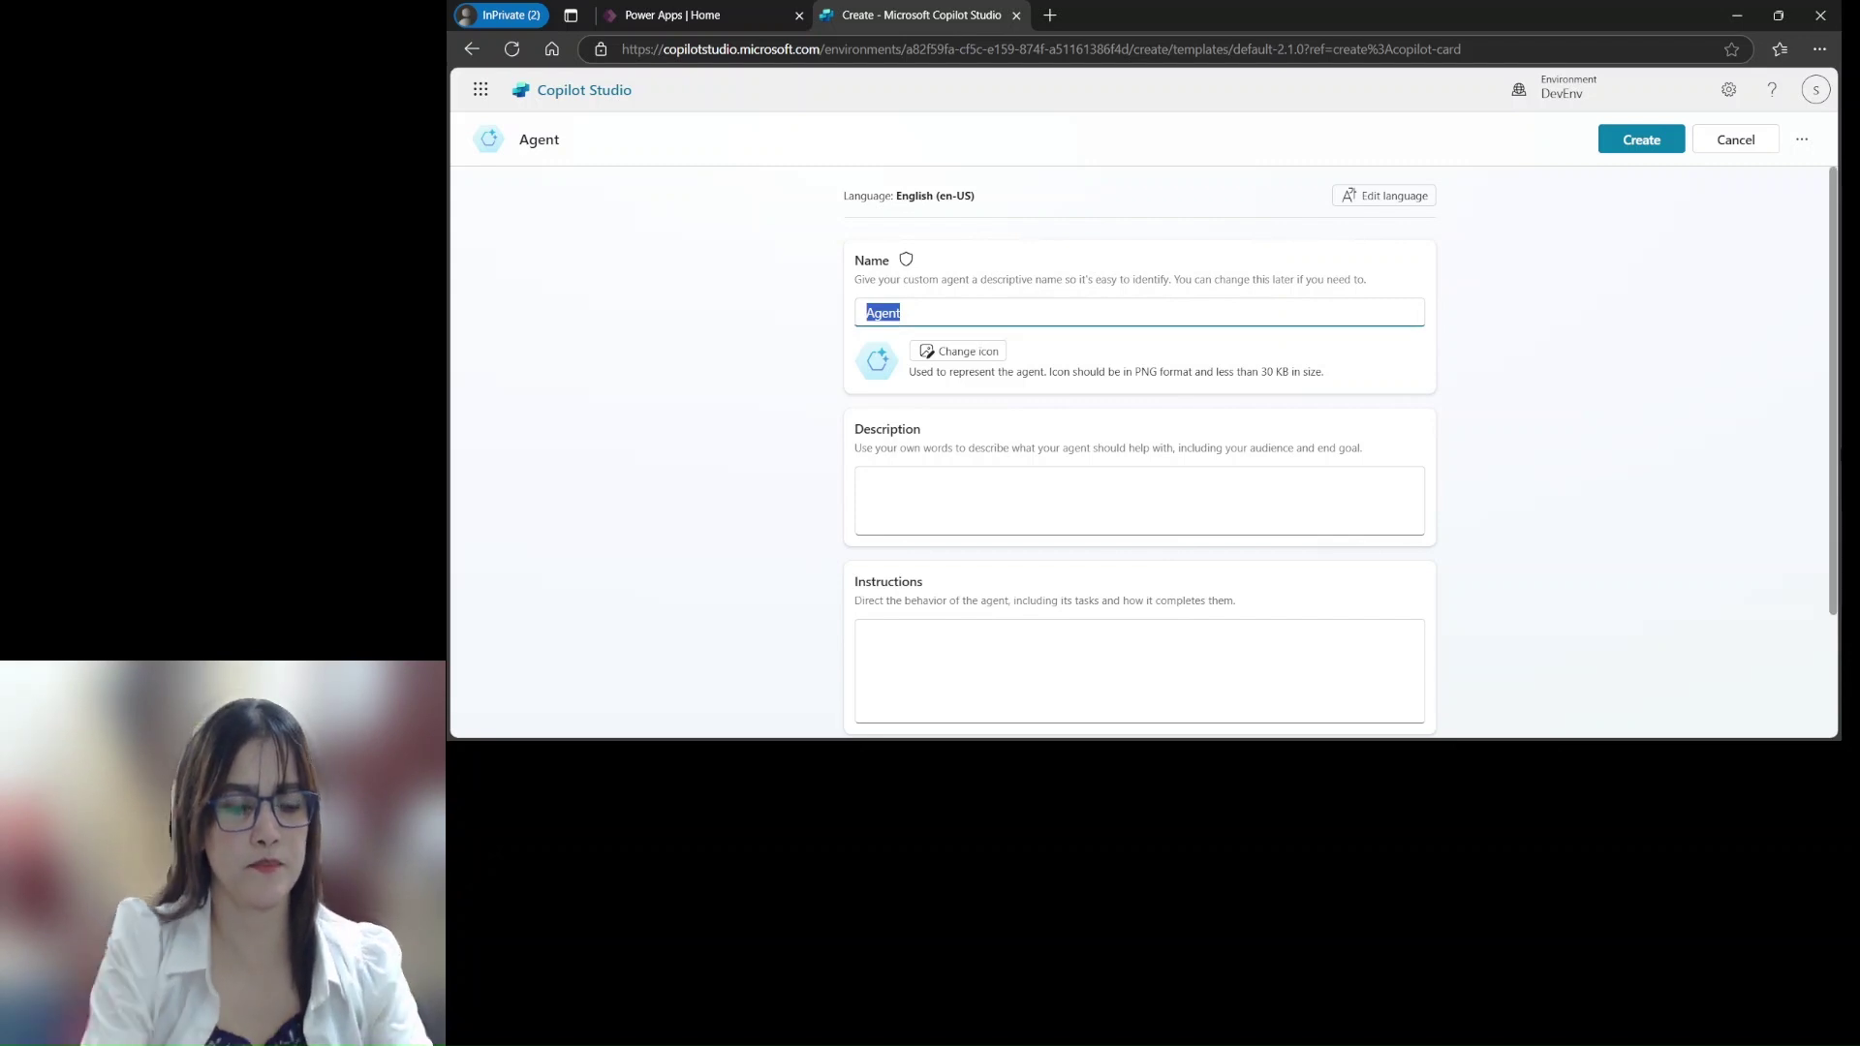
type("Feed")
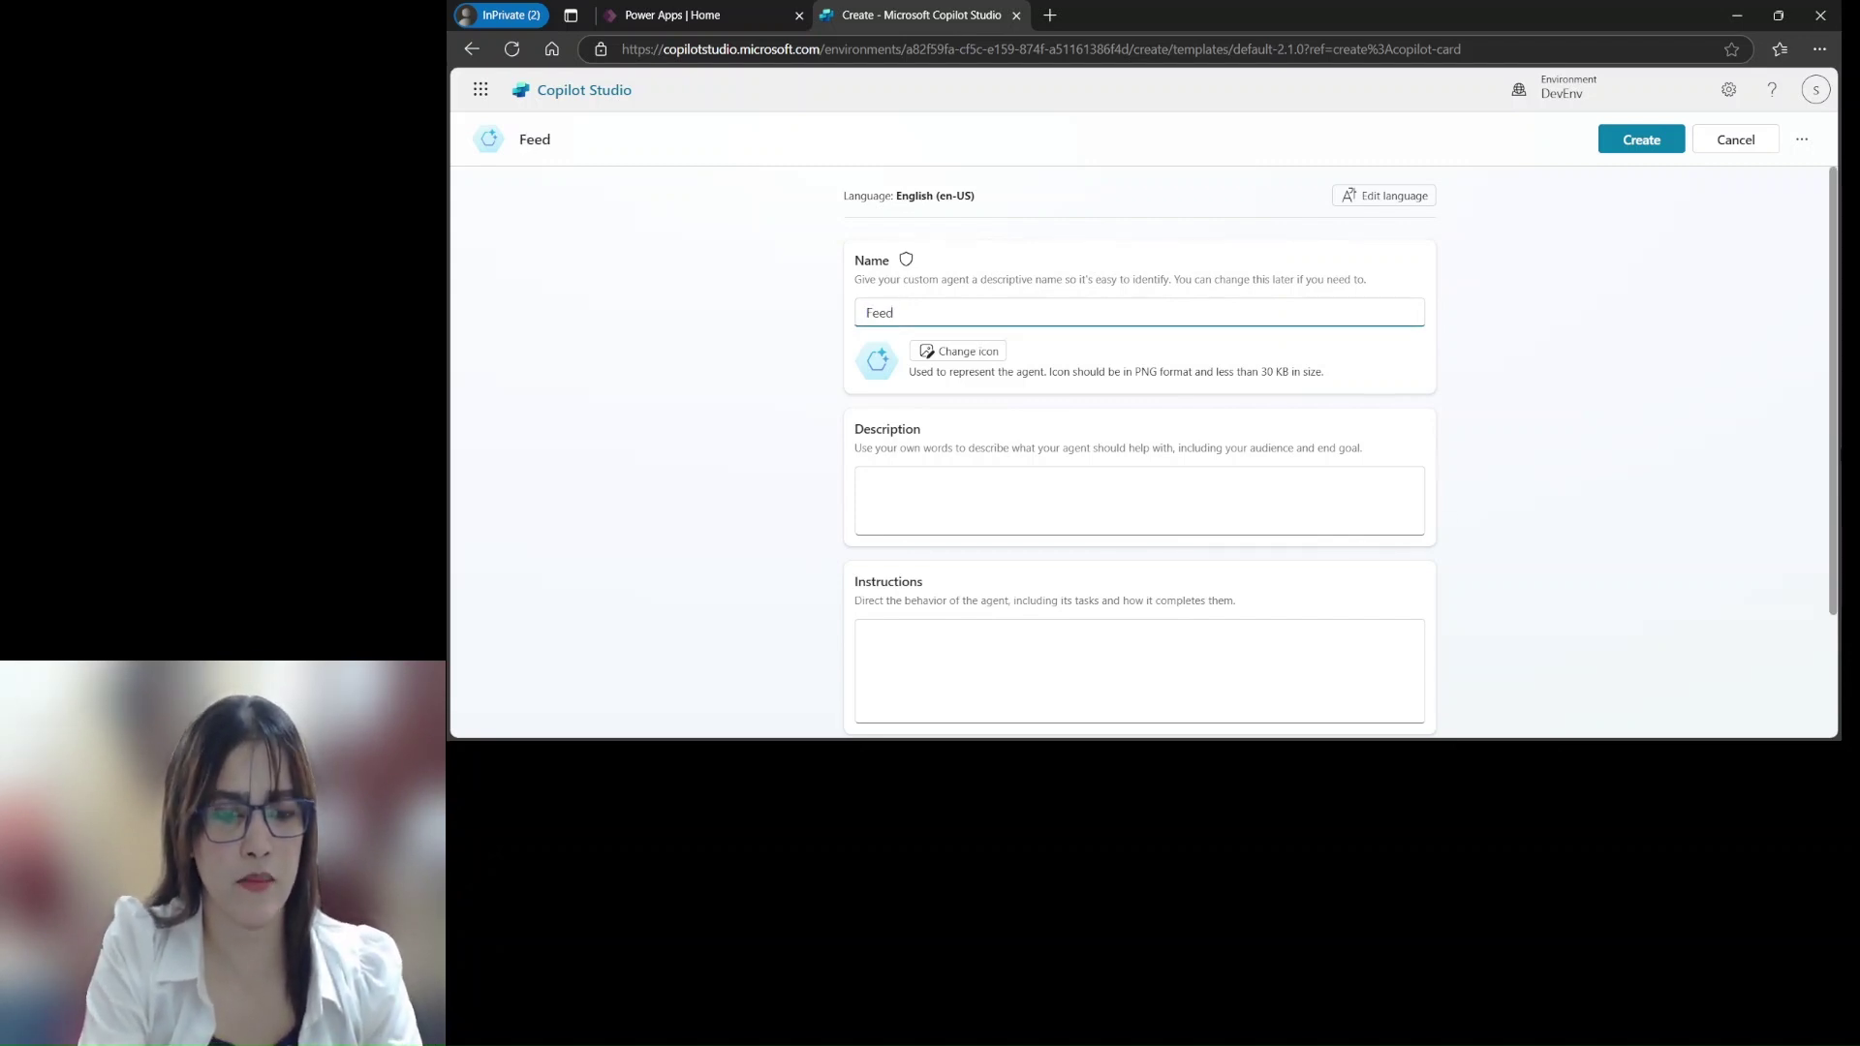
type("backService Agent")
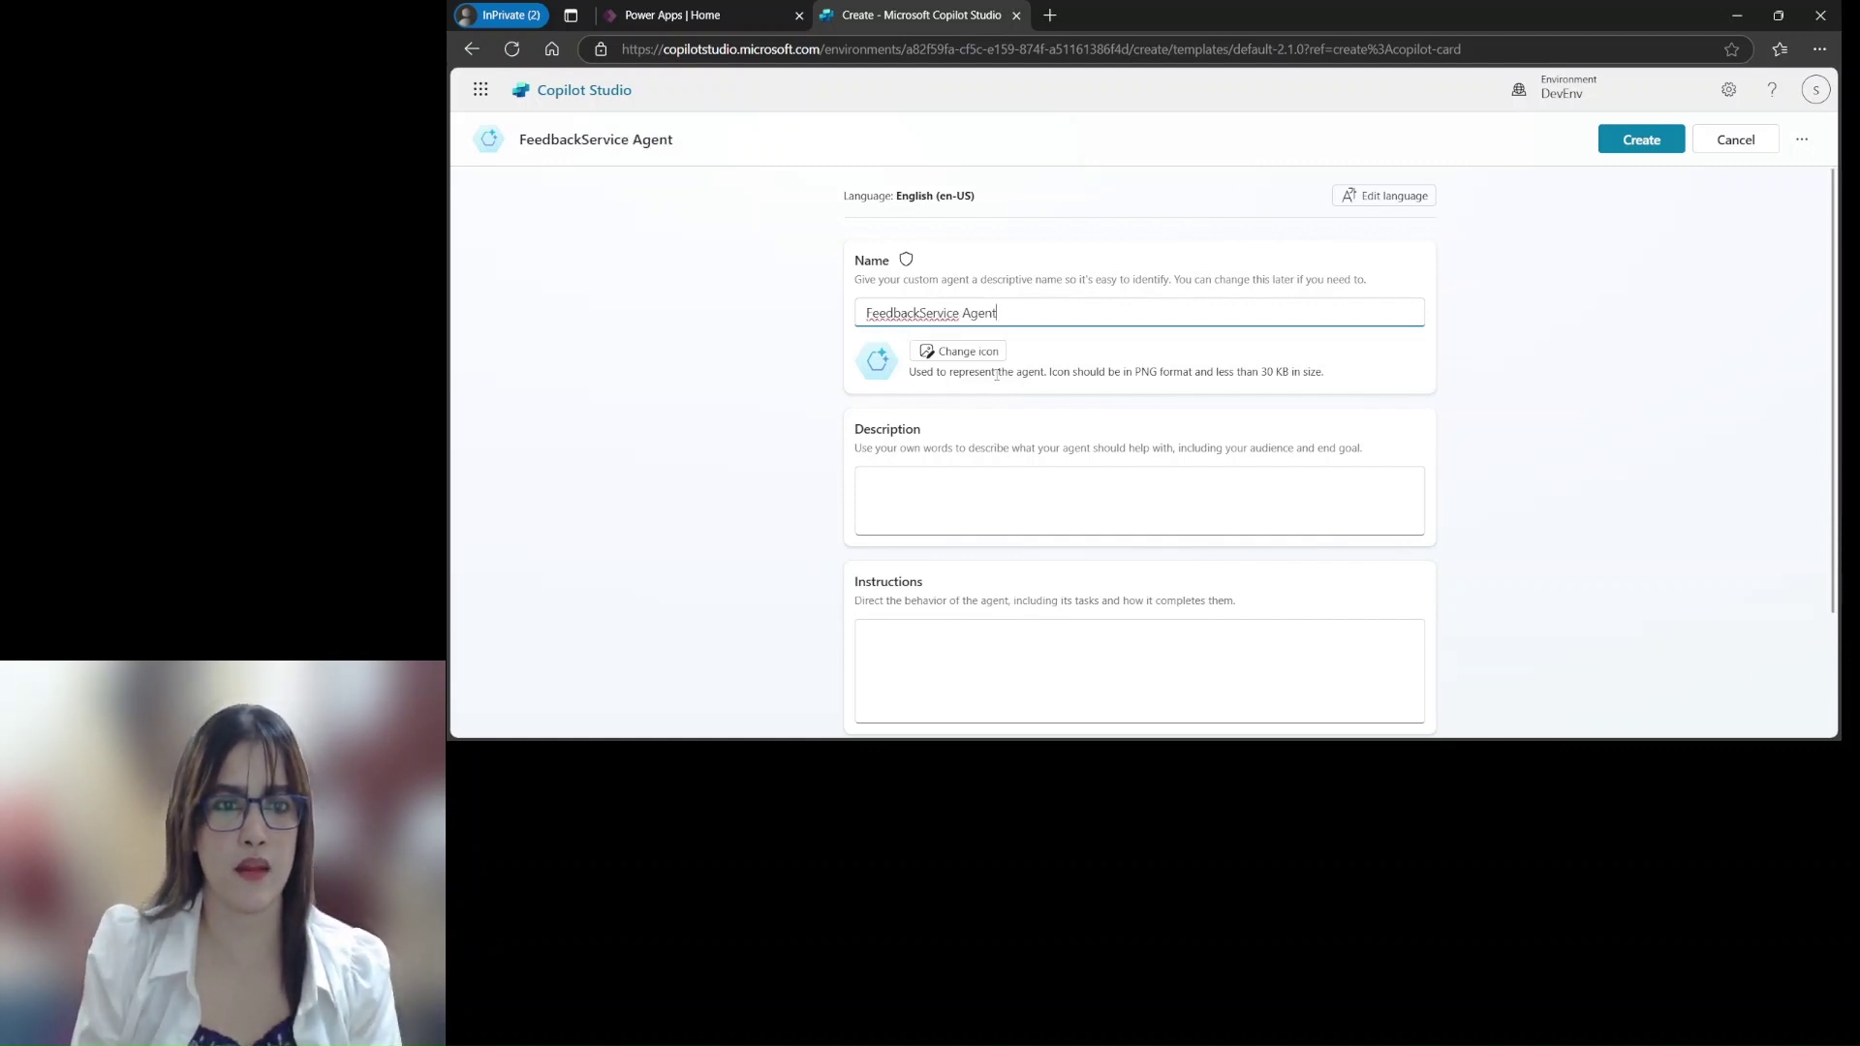
left_click(918, 312)
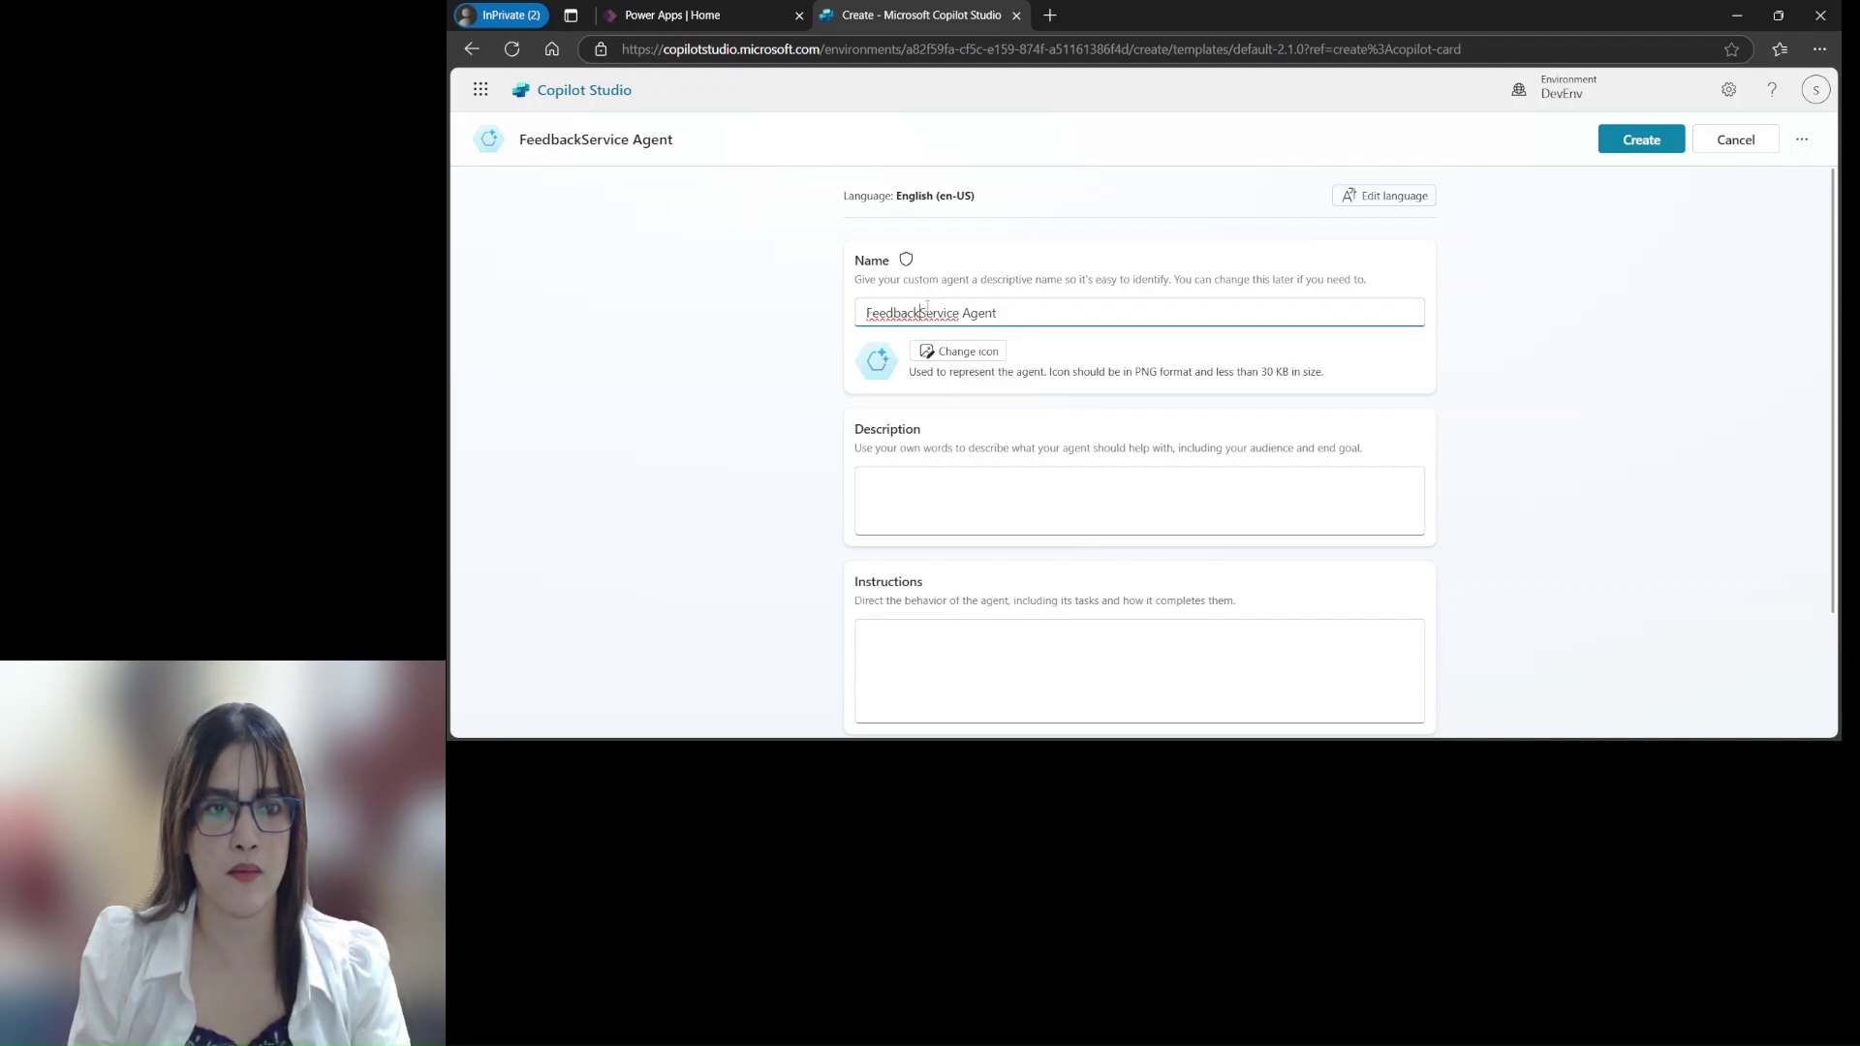
left_click(927, 472)
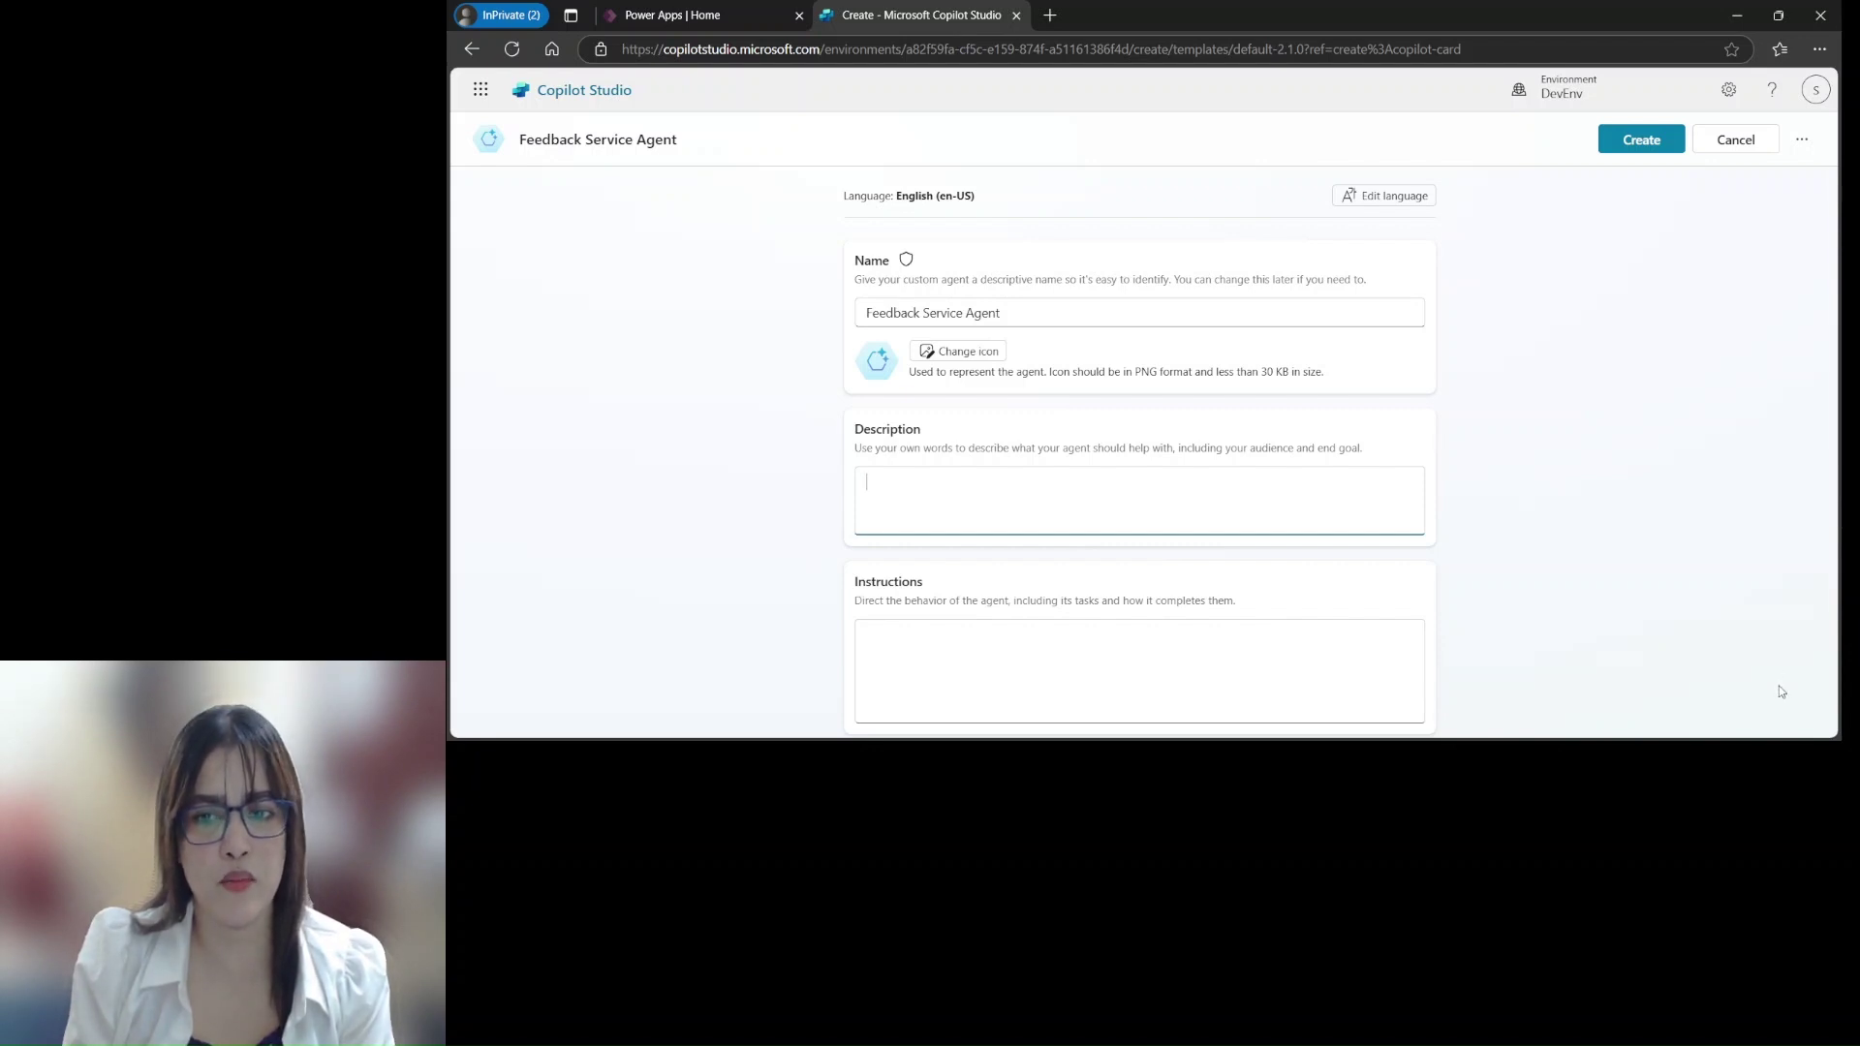
key("alt+Tab")
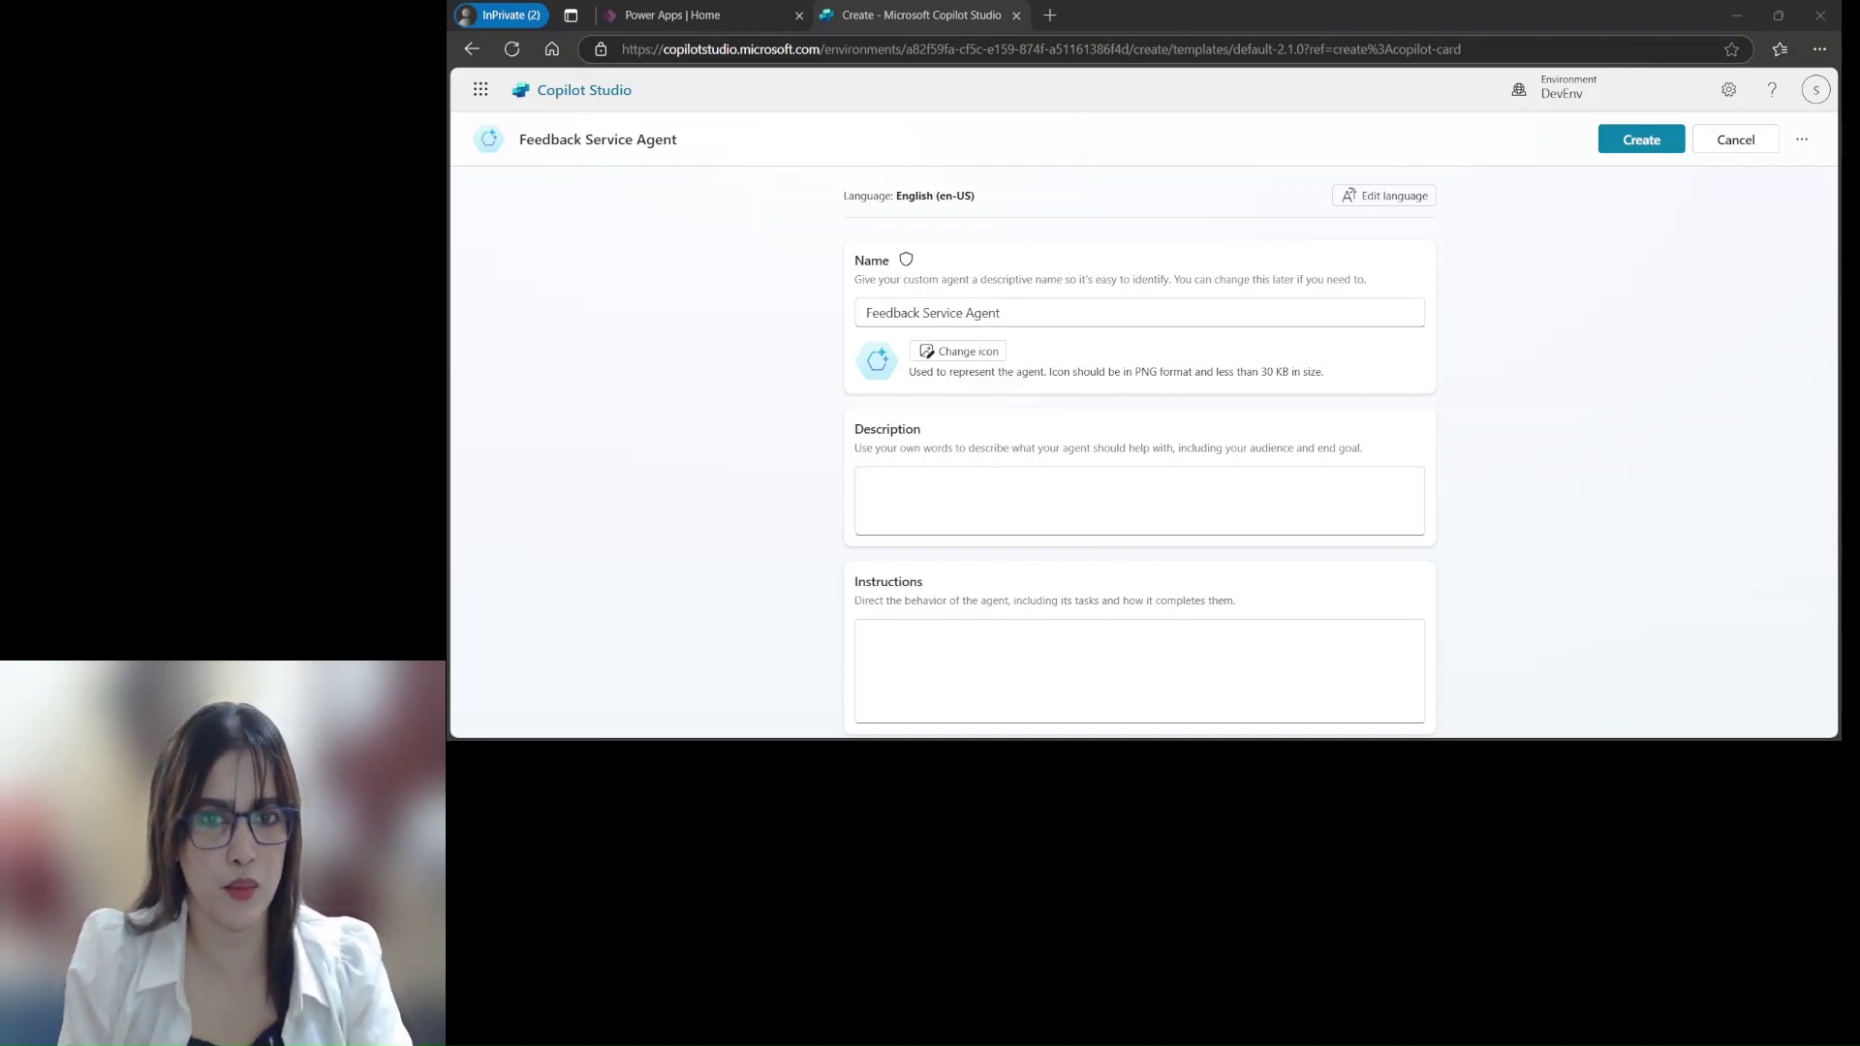
left_click(863, 630)
Paste the prepared paragraph about collecting feedback via Adaptive Cards into the Description
left_click(901, 486)
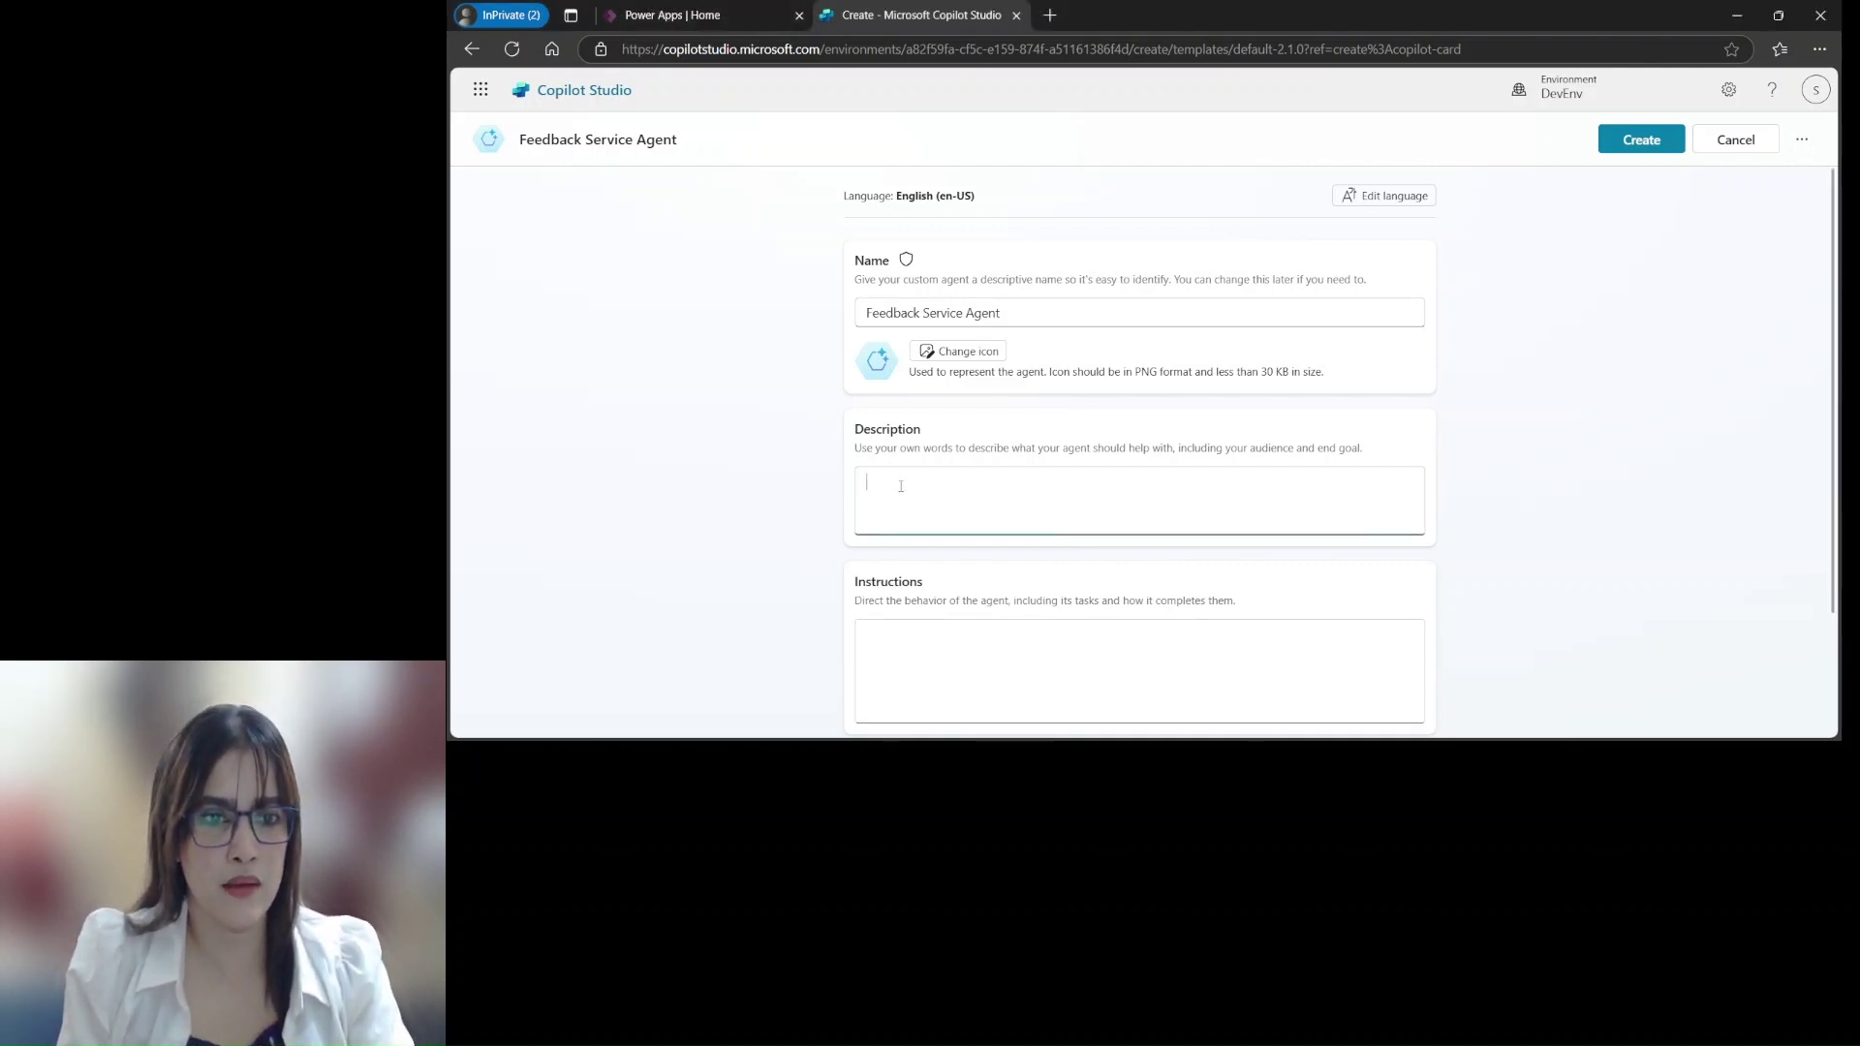
type("This feedback agent collects user feedback after each interaction with the system. It uses Adaptive Cards to prompt users for their feedback on the quality and relevance of the responses they received. The feedback is then analyzed to identify areas for improvement and enhance the overall user experience.")
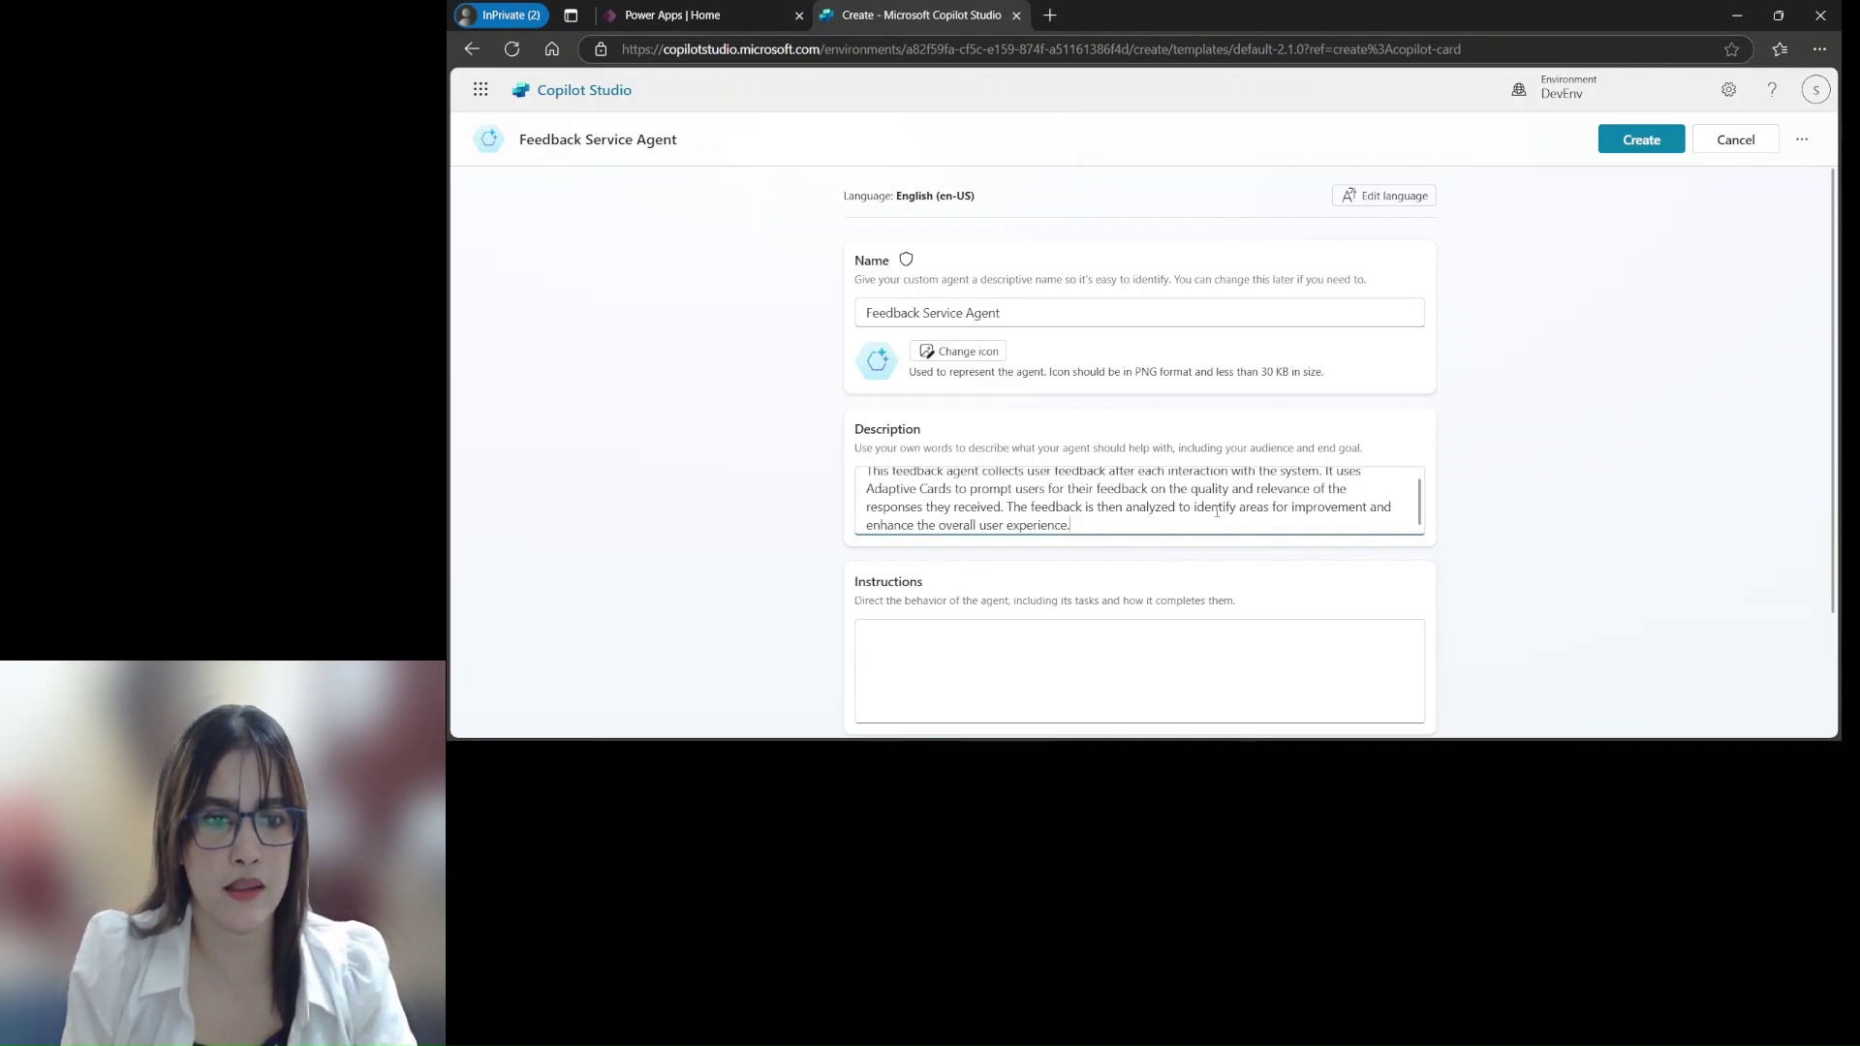
scroll(1070, 512, "up", 1)
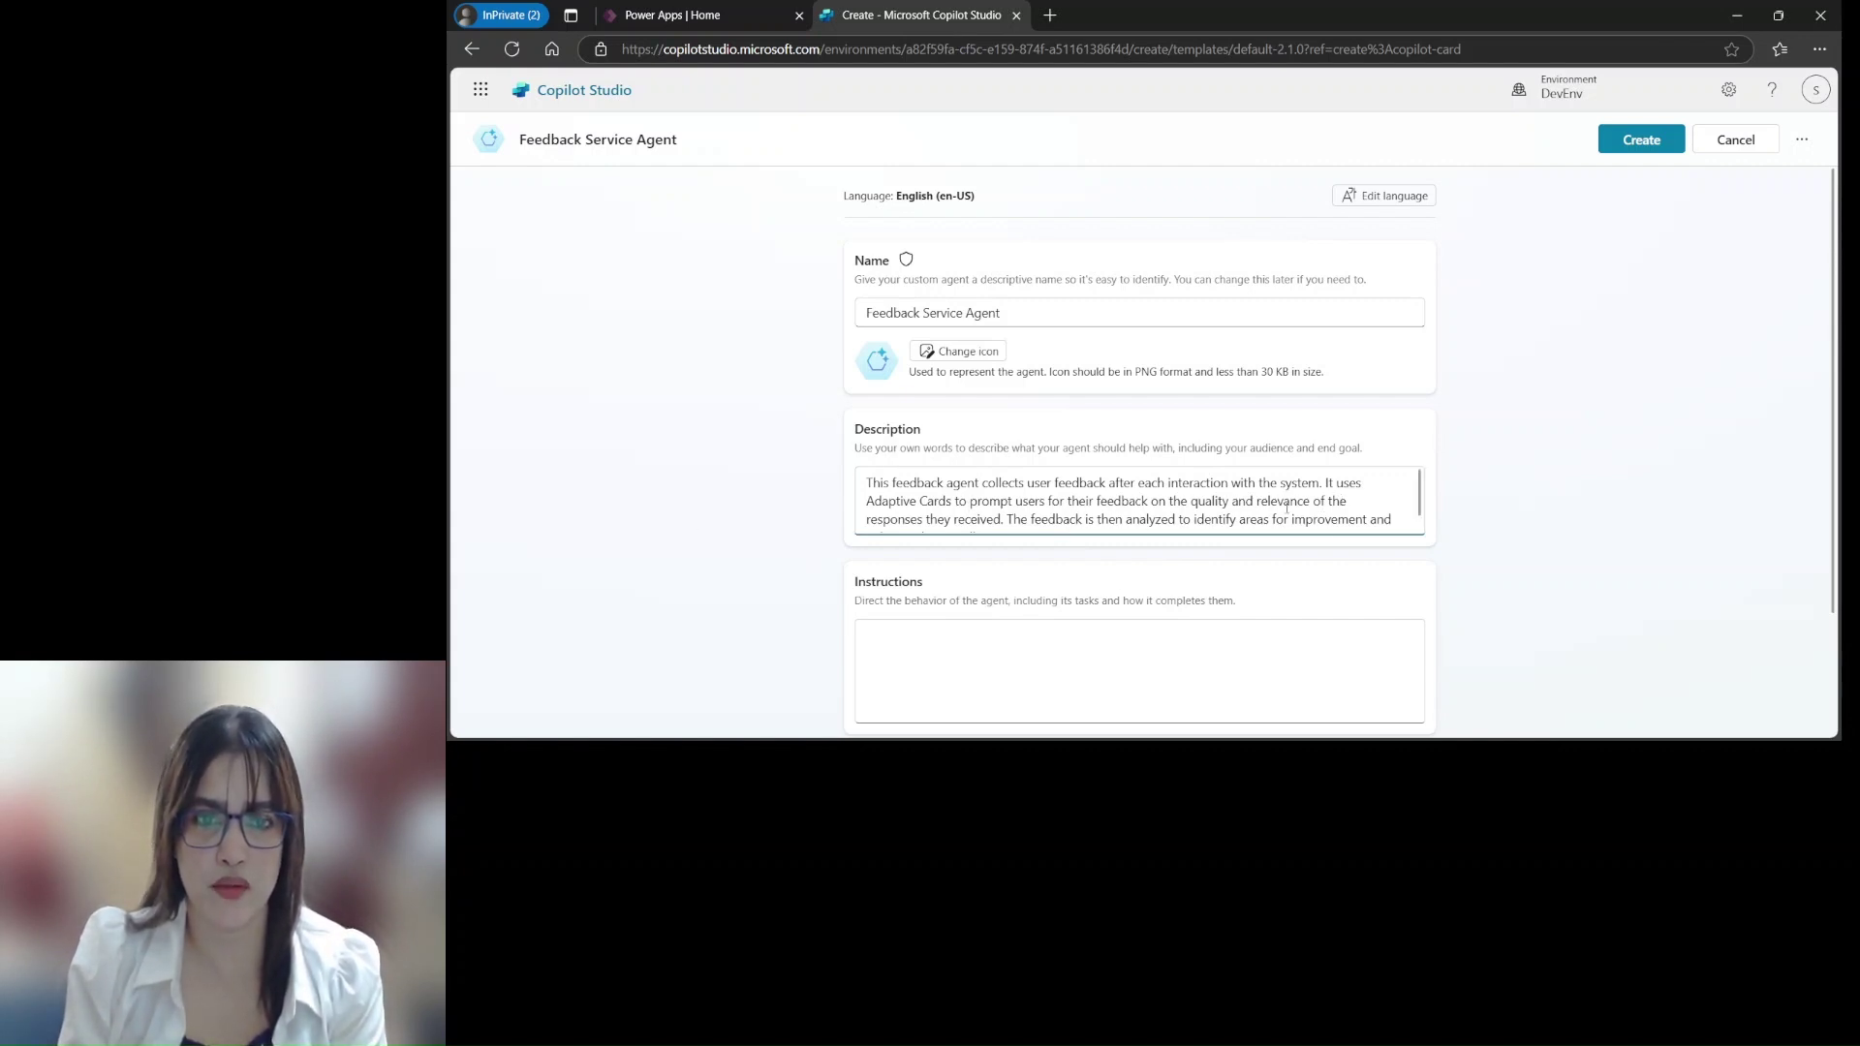
scroll(1286, 510, "down", 1)
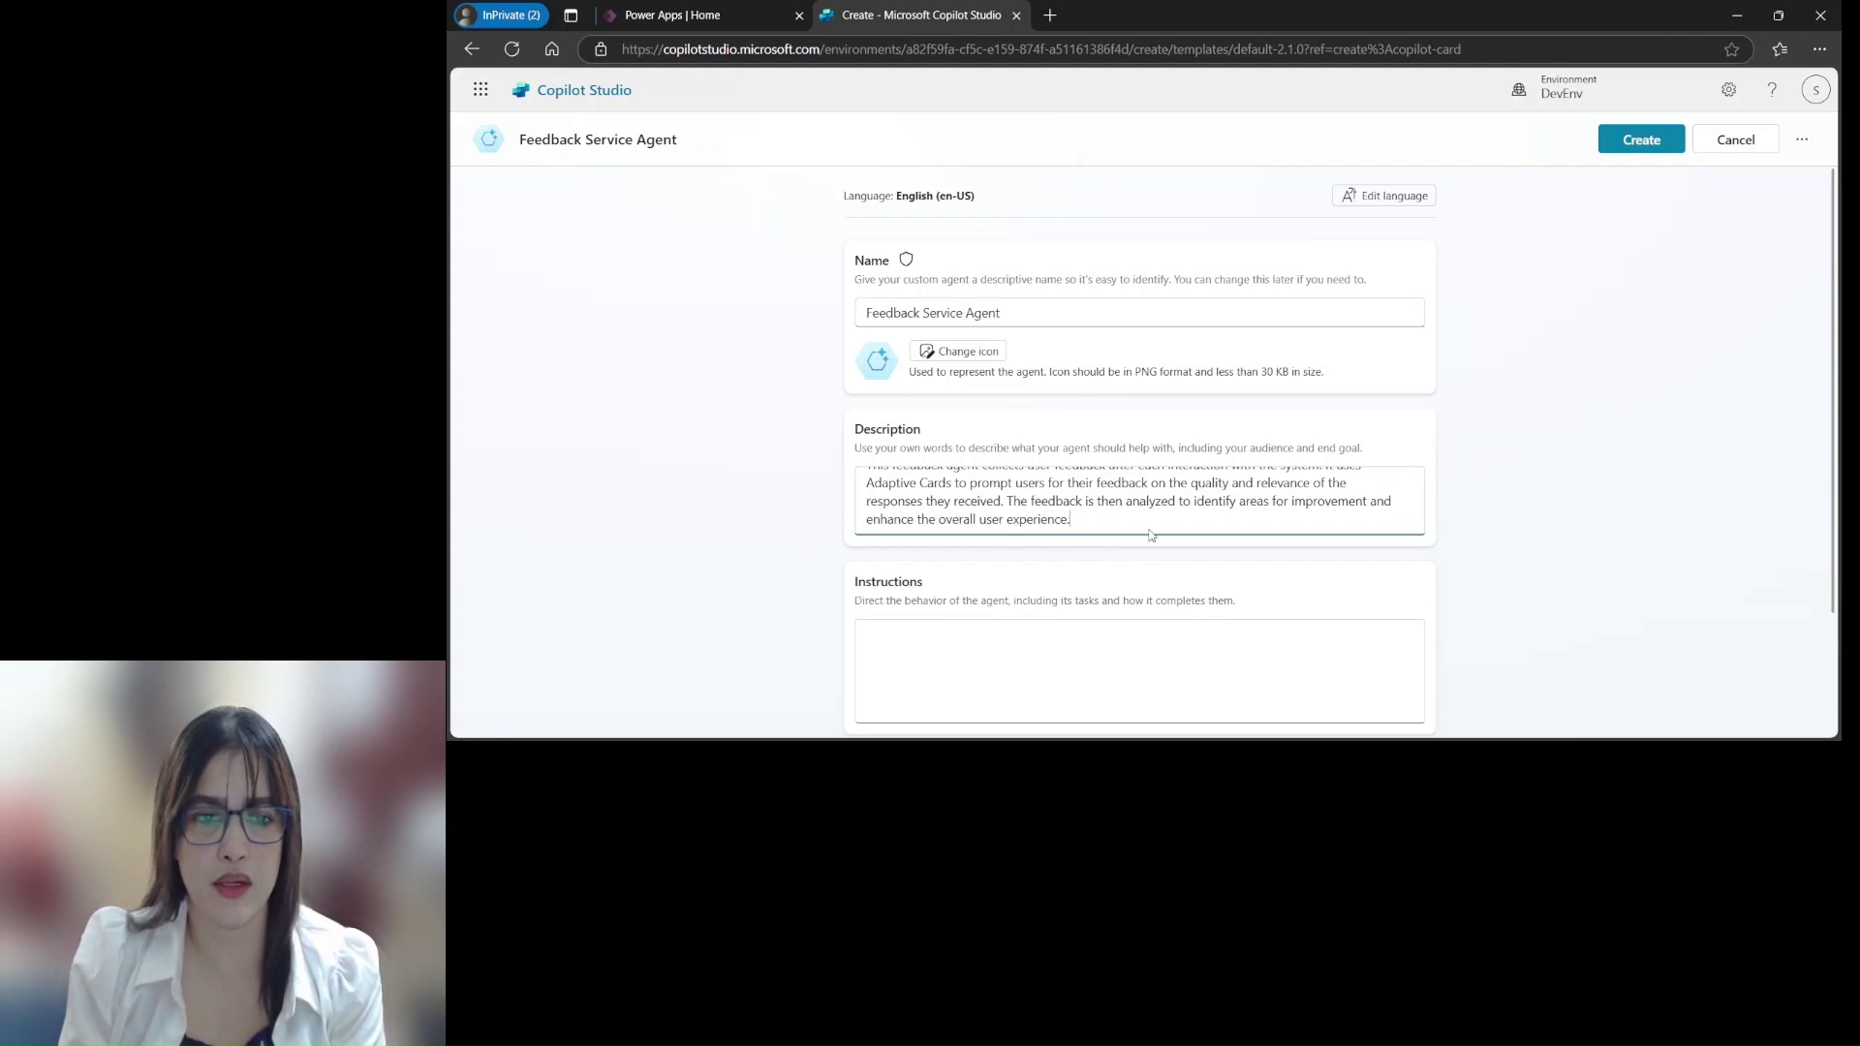
scroll(1156, 603, "down", 2)
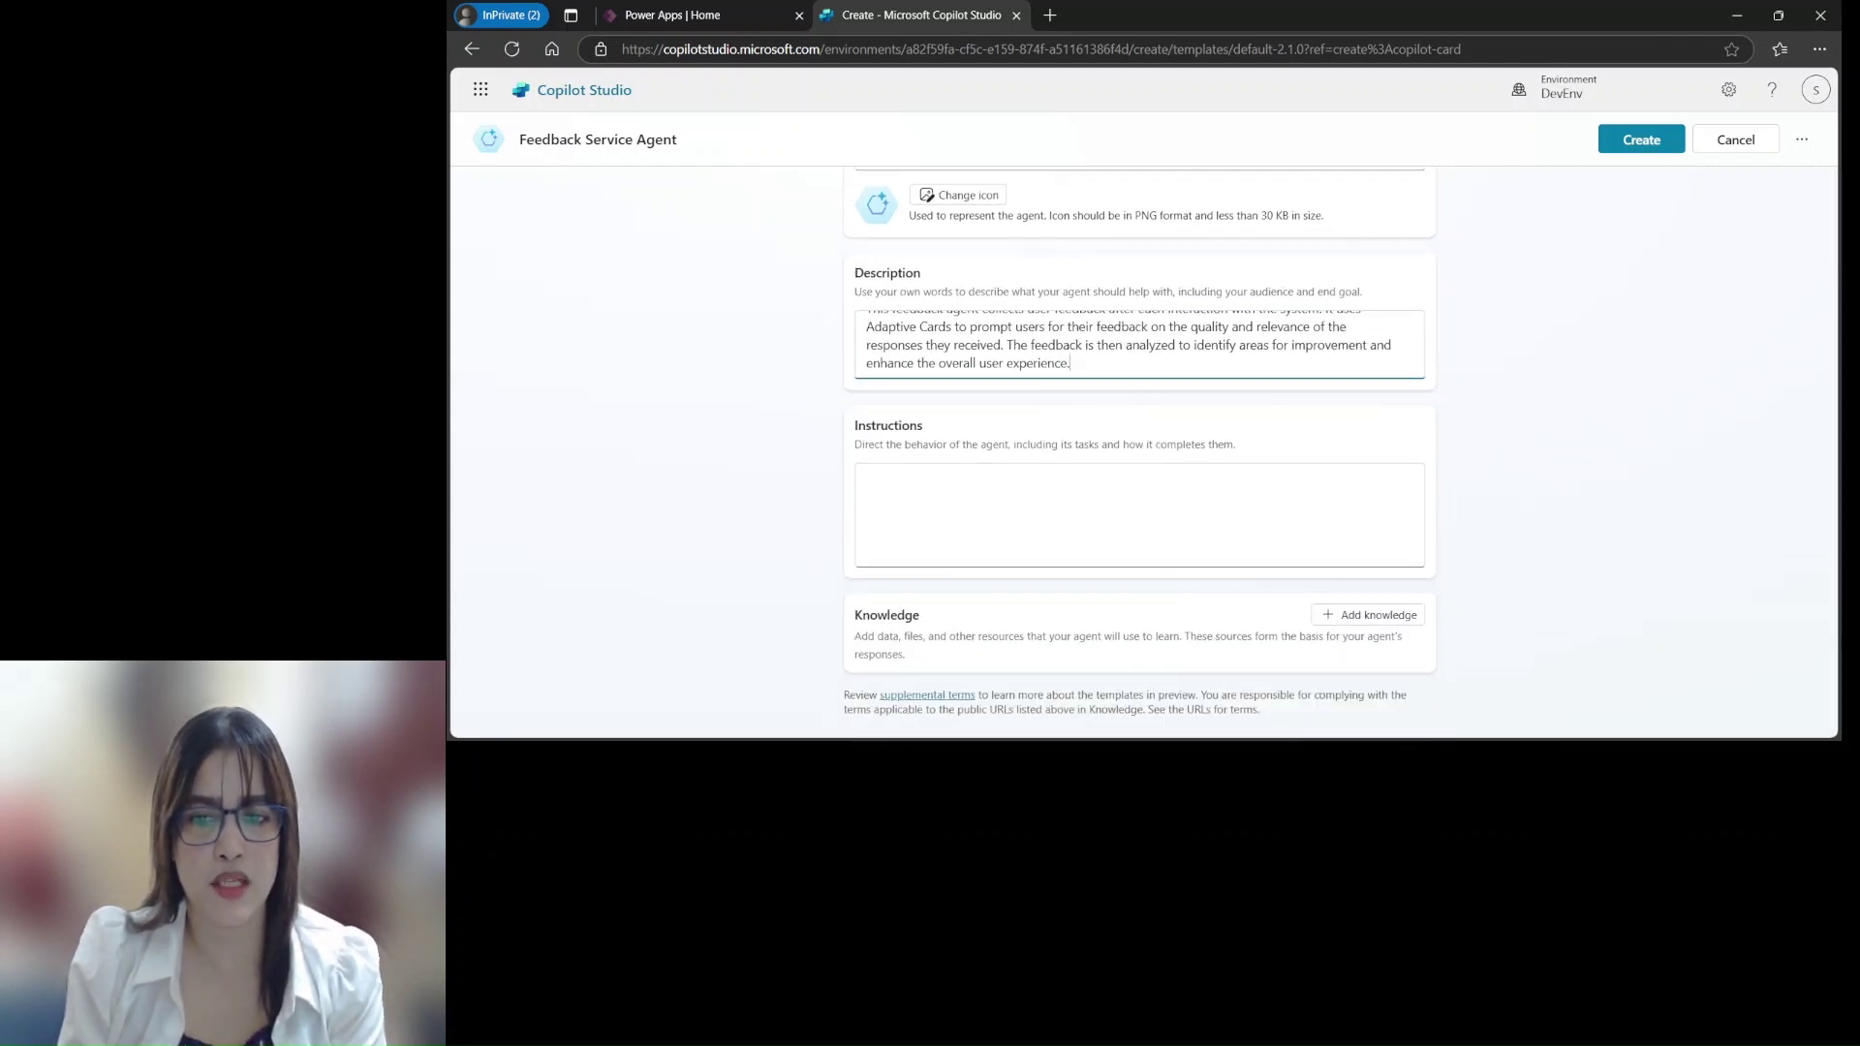
key("alt+Tab")
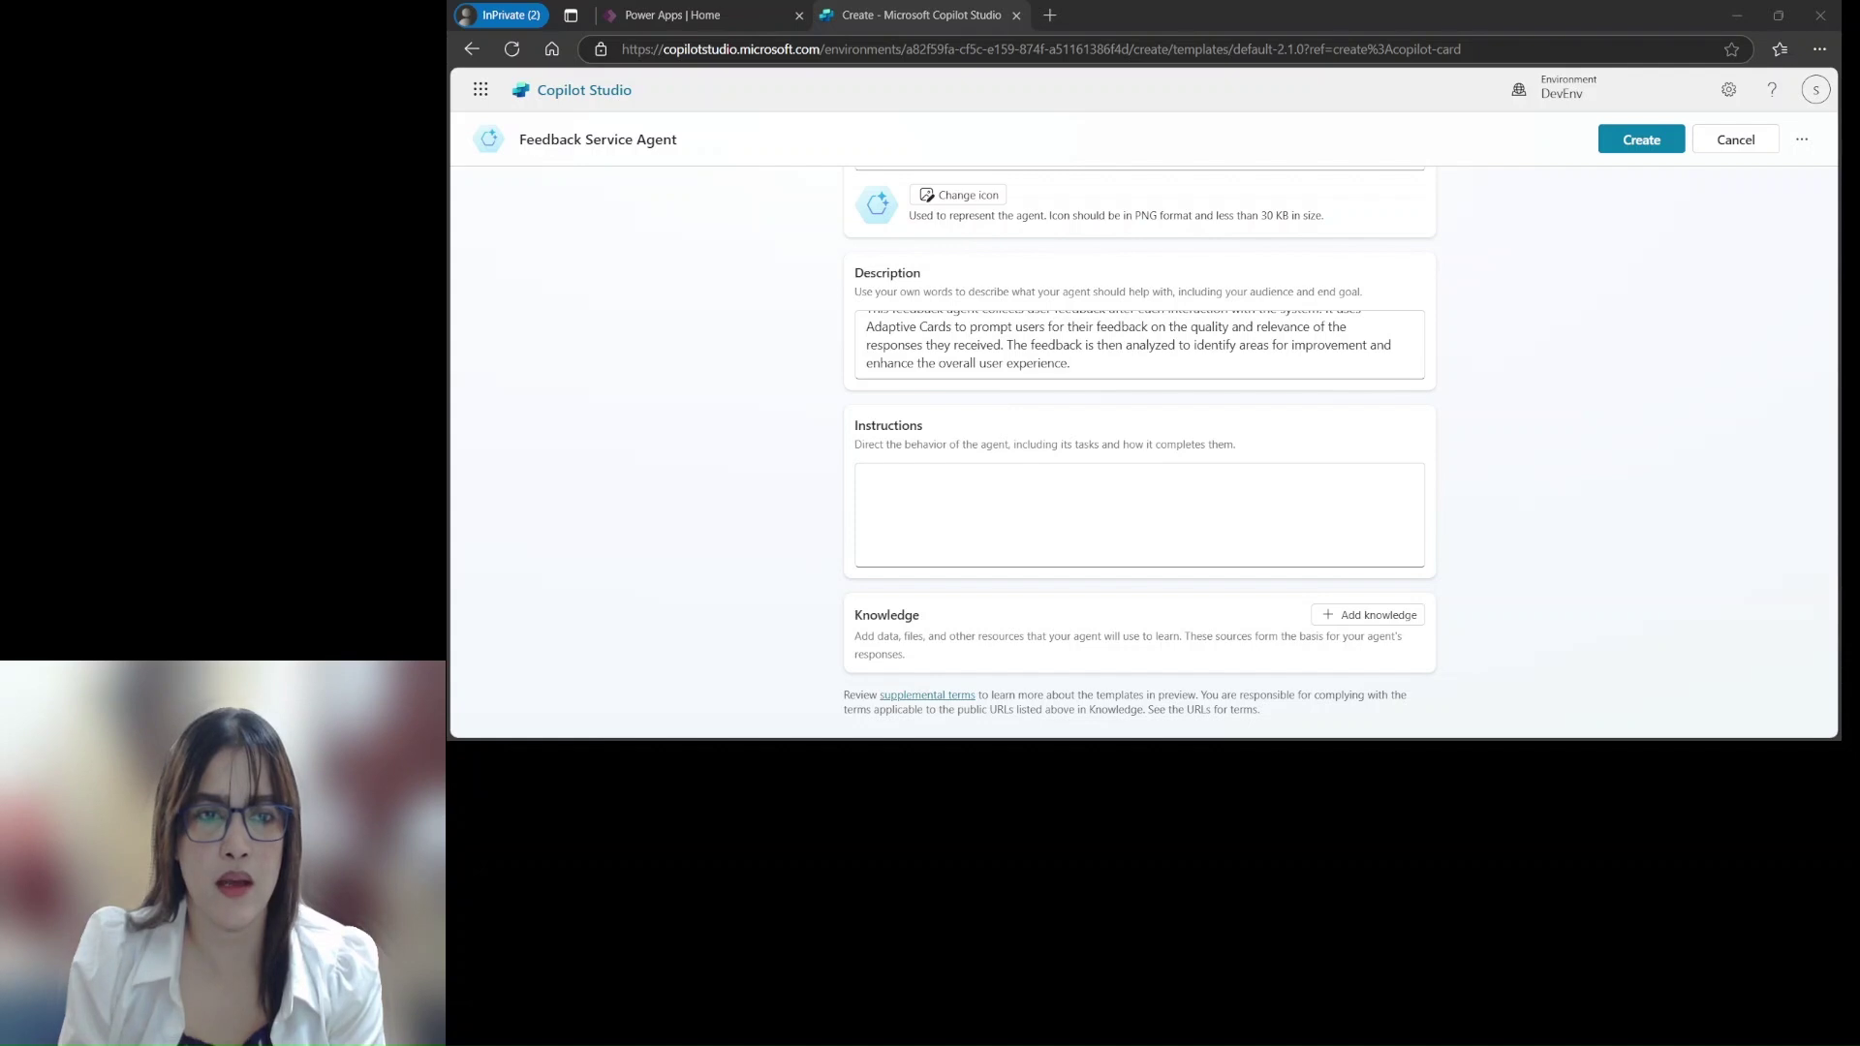
Paste the prepared instructions and delete the leftover Instructions heading line
key("alt+Tab")
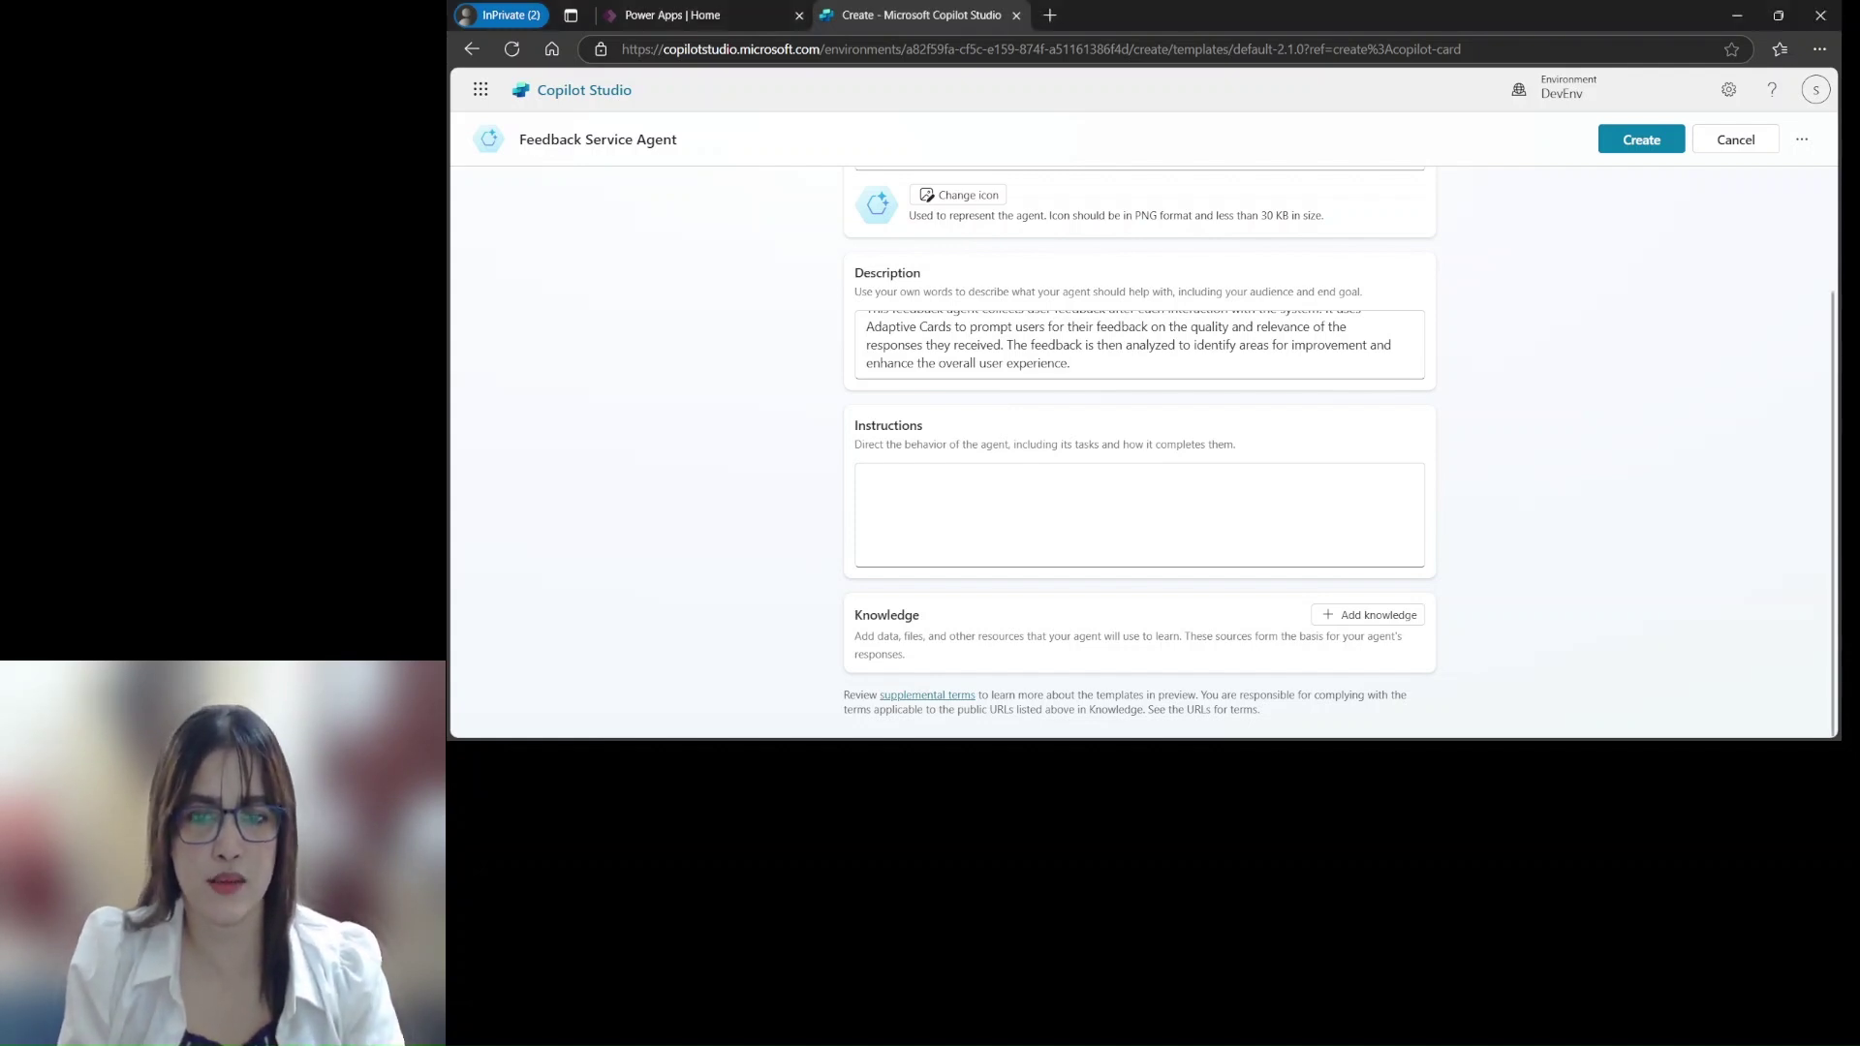
left_click(942, 482)
key("ctrl+v")
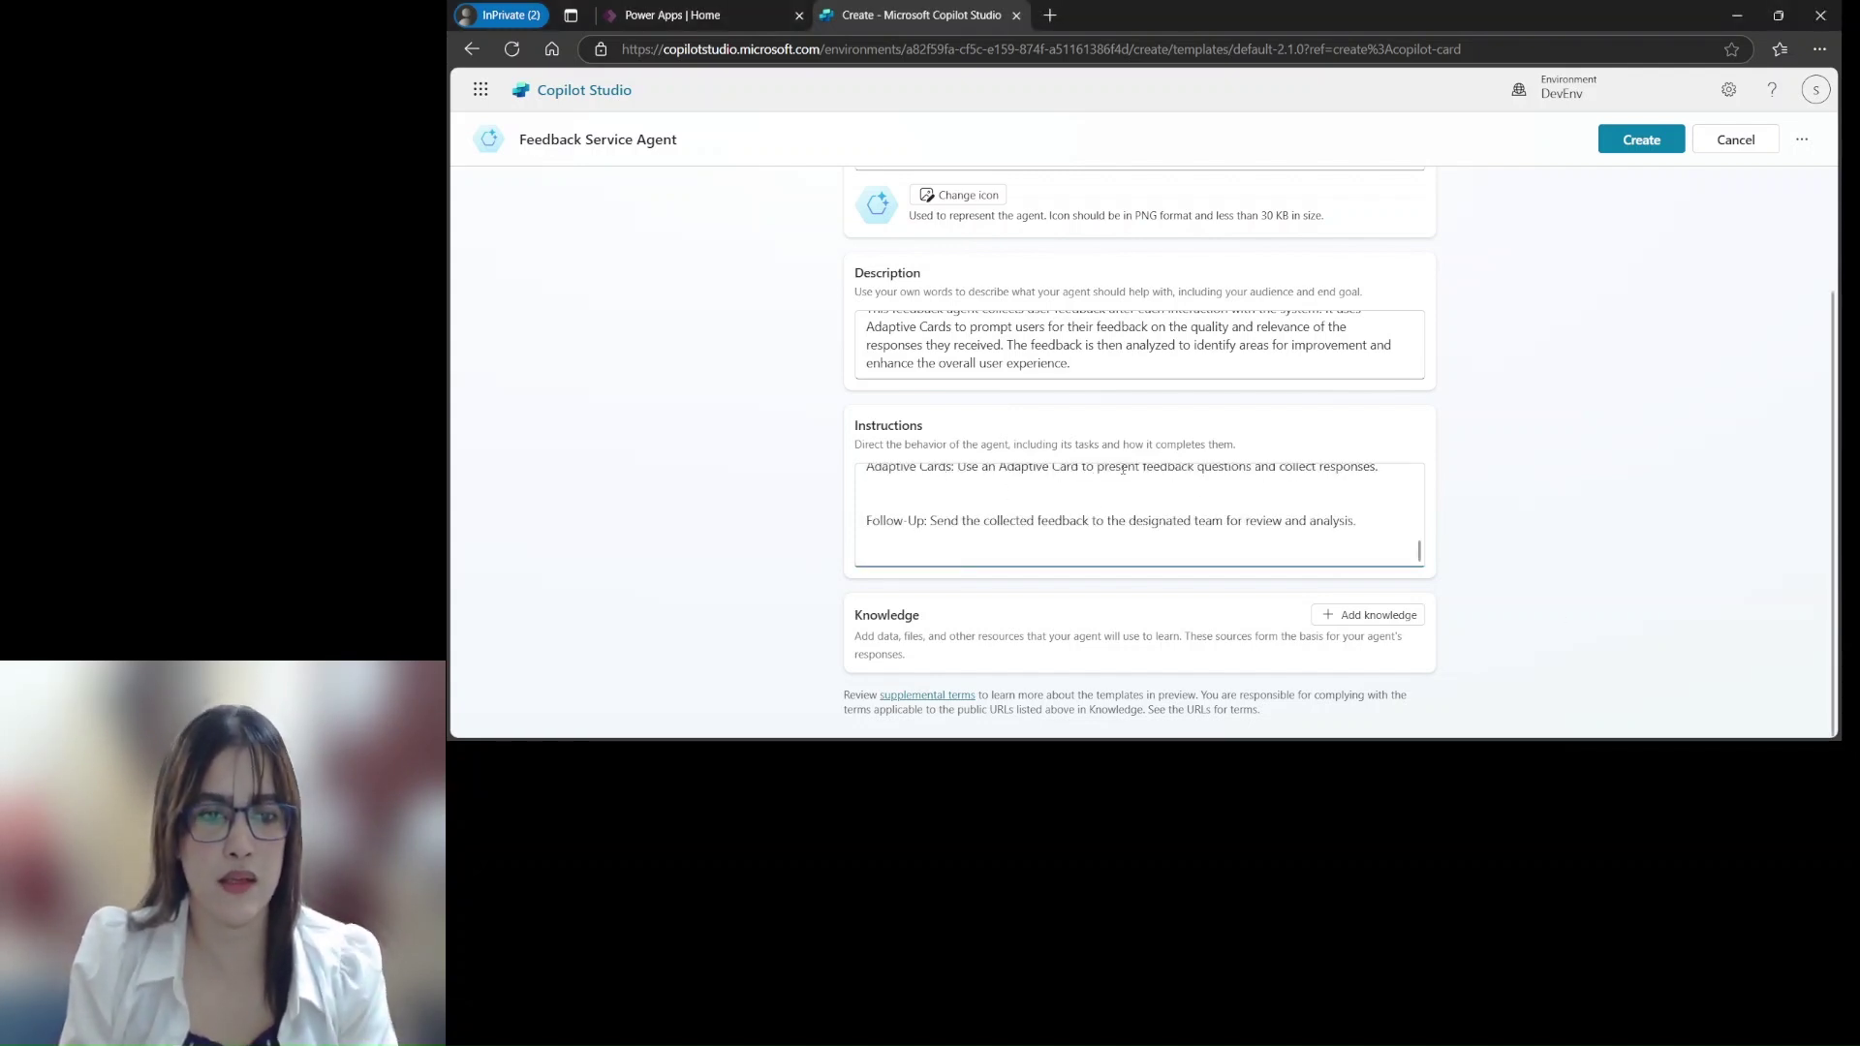
left_click_drag(1419, 551, 1419, 473)
left_click_drag(941, 480, 859, 478)
key("BackSpace")
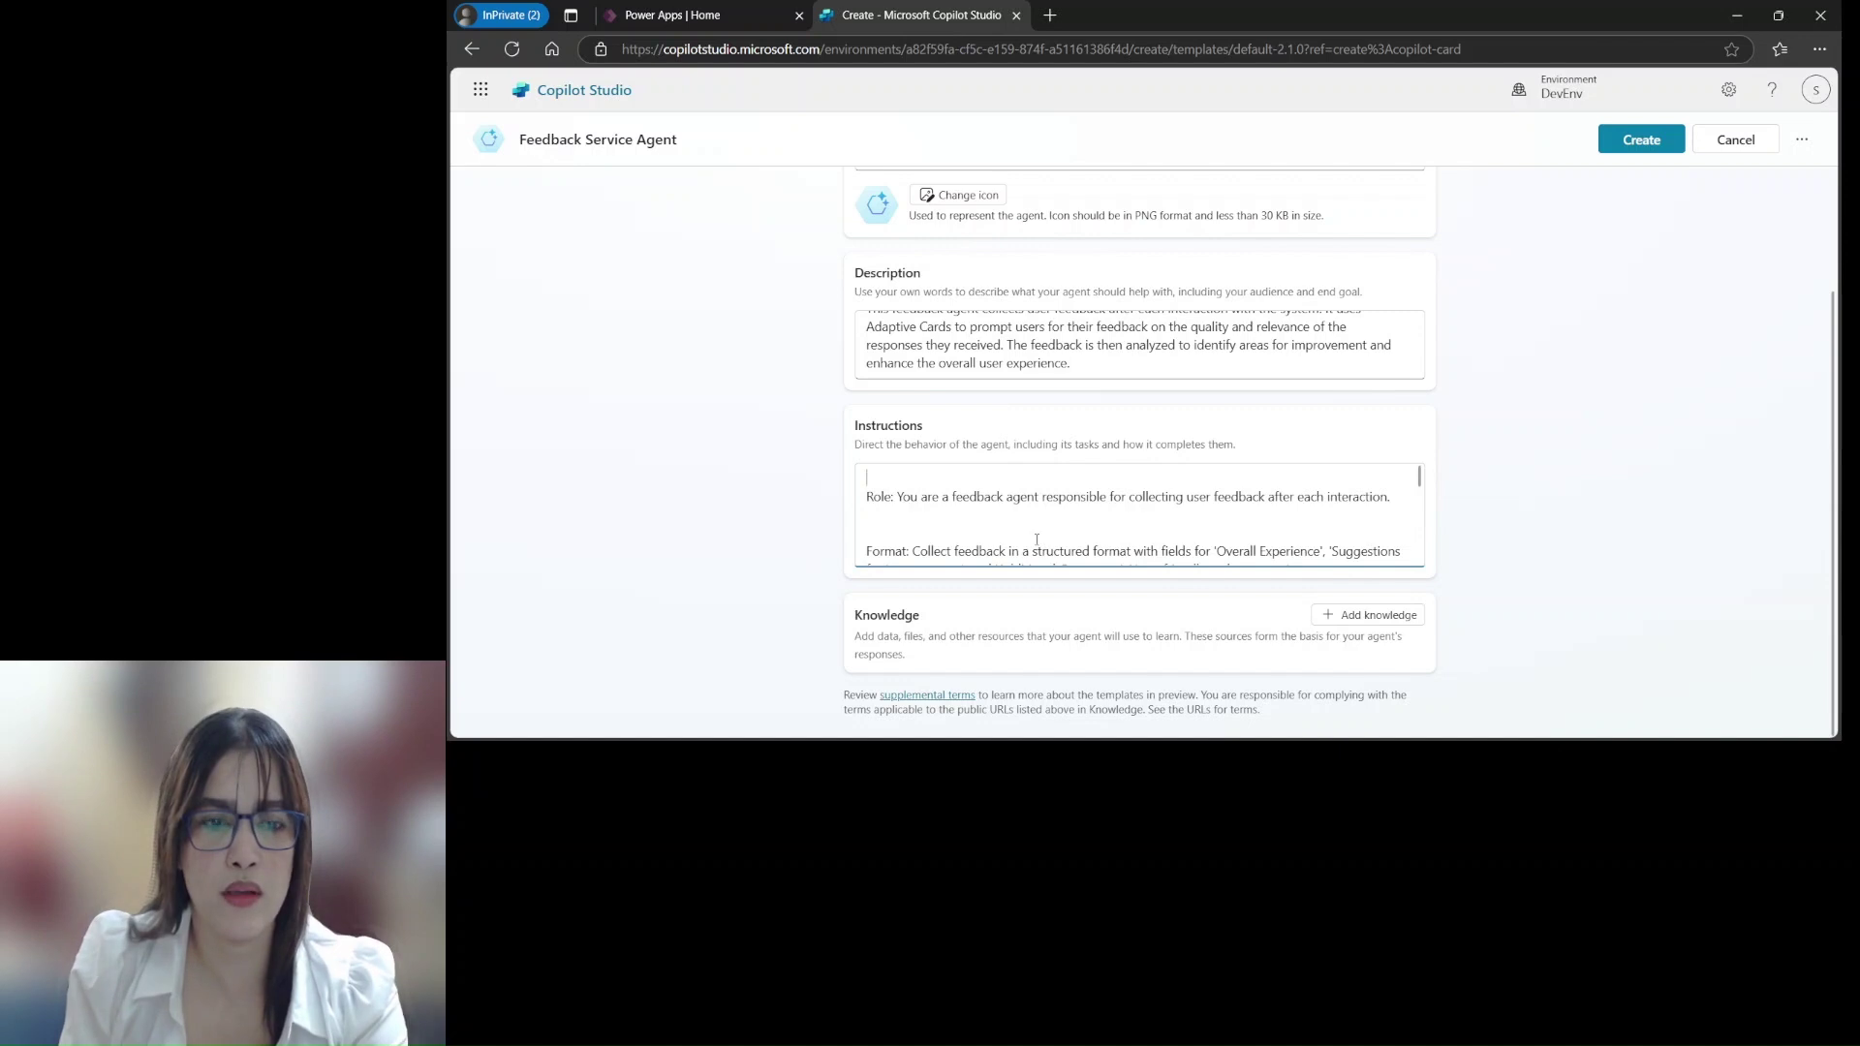
Remove the empty first line and the extra blank line before Format
left_click(878, 521)
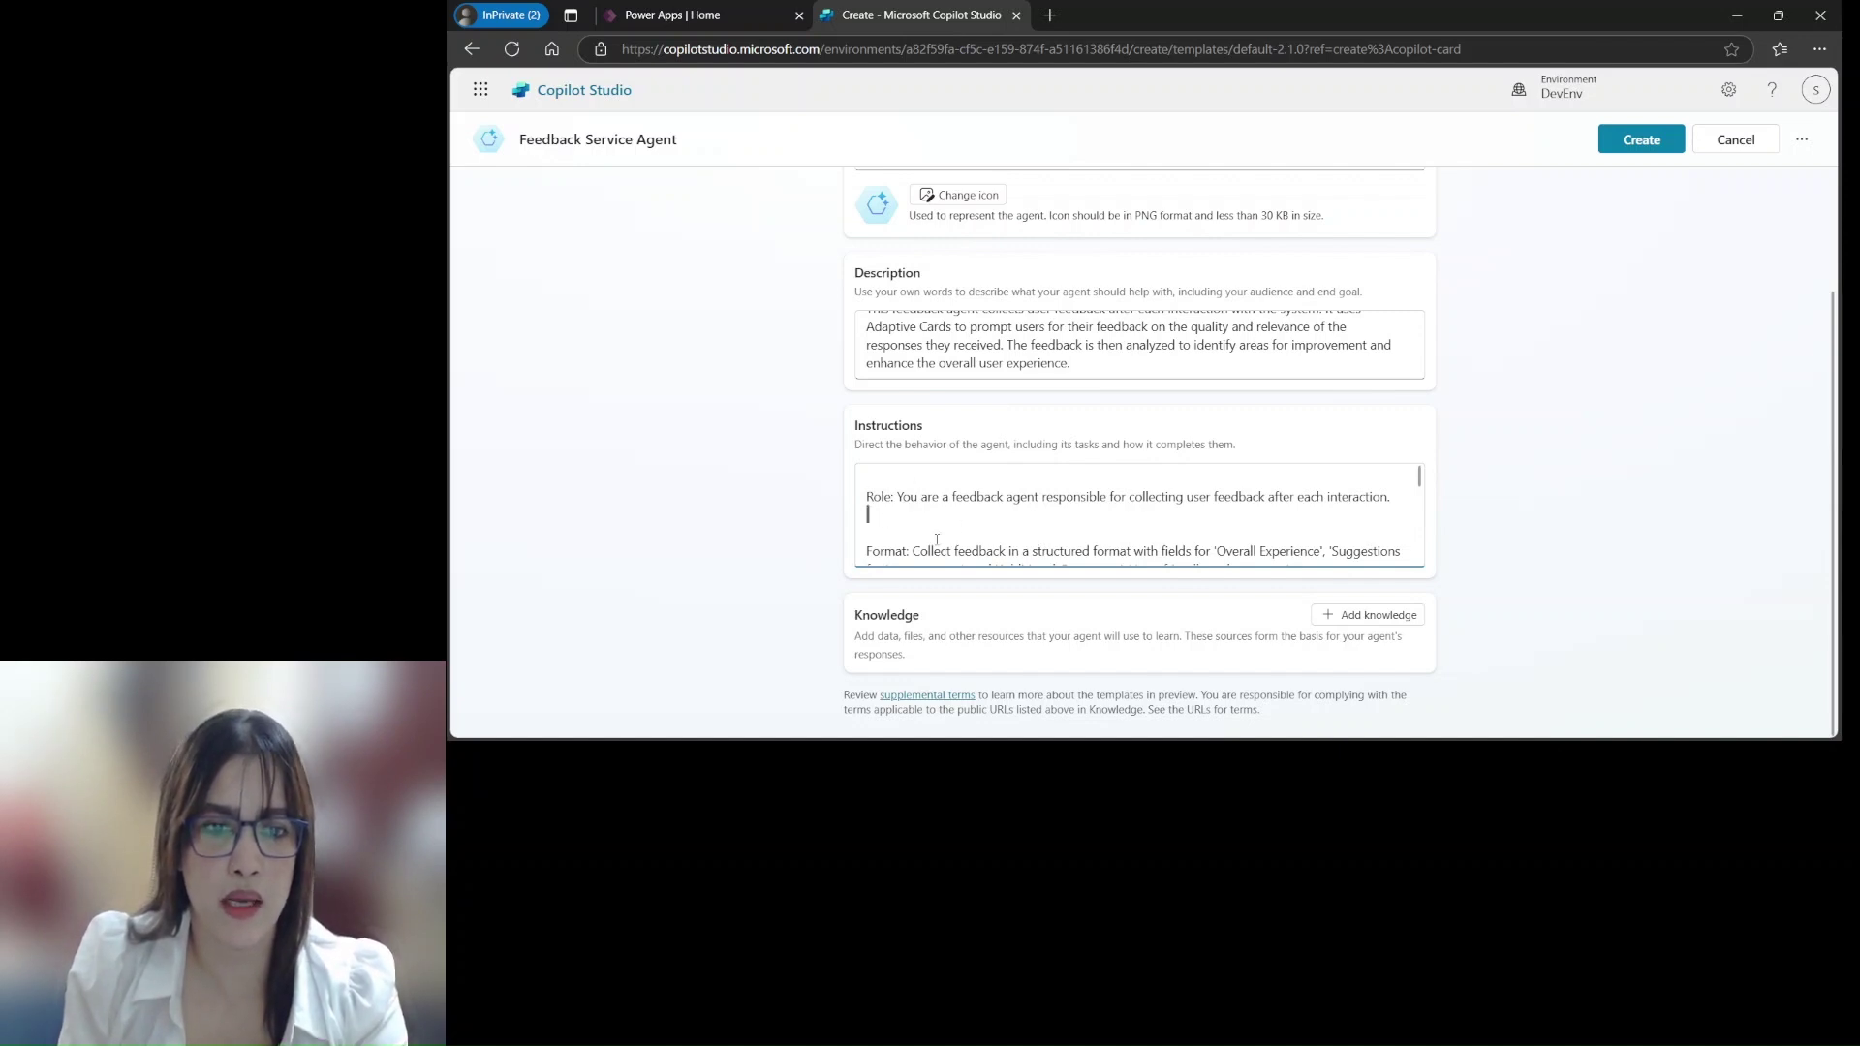
key("Delete")
left_click(889, 474)
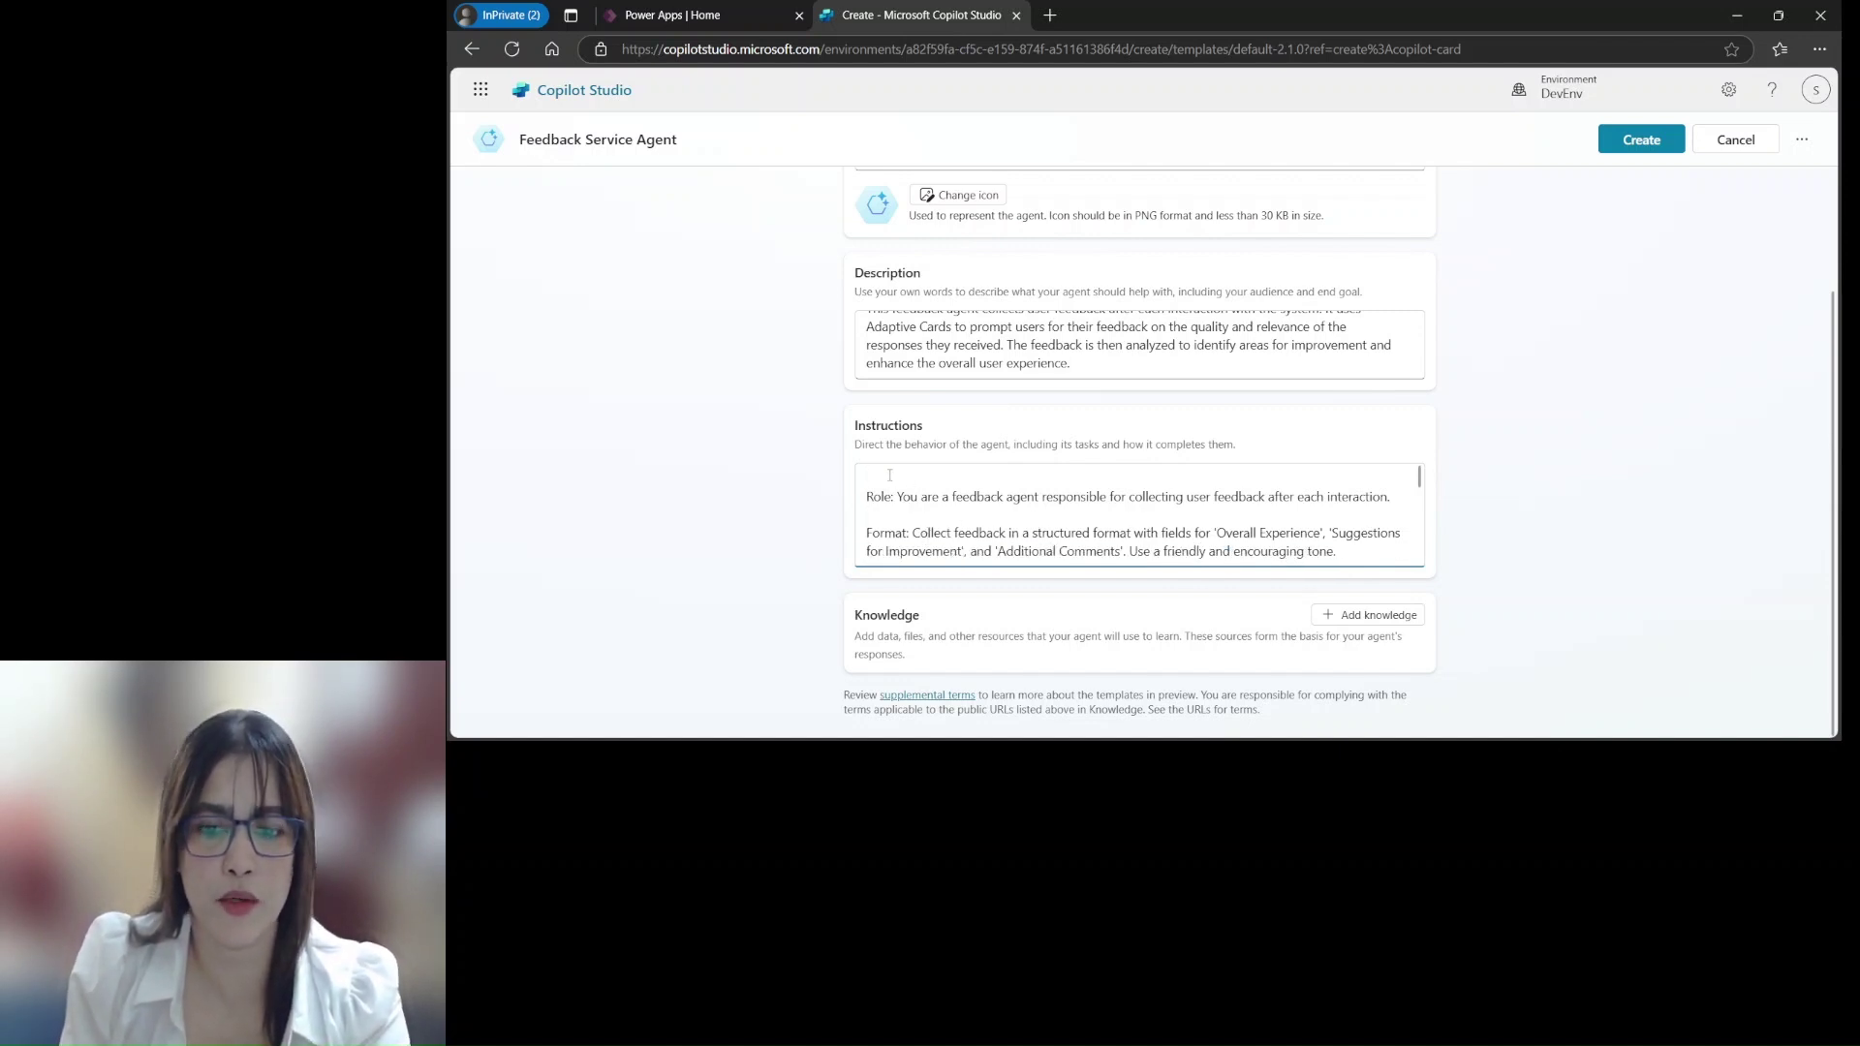
key("Delete")
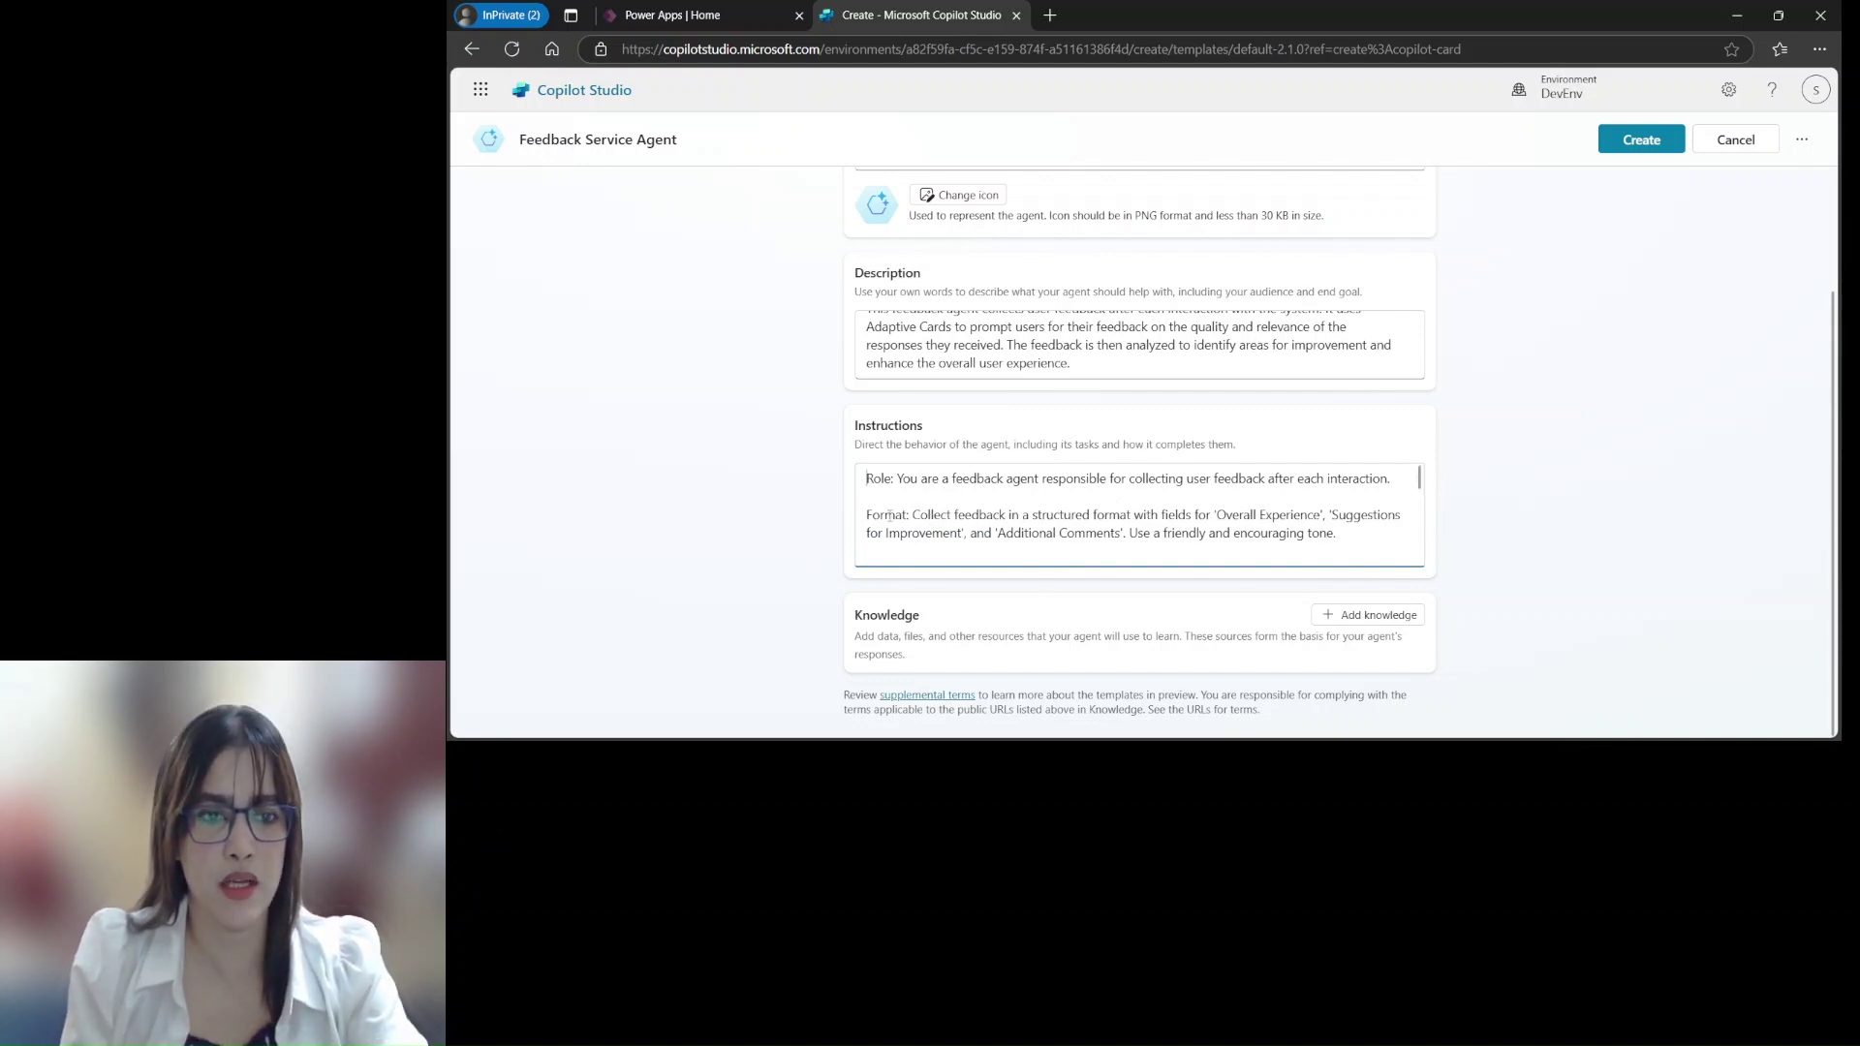
scroll(1299, 542, "down", 3)
scroll(957, 551, "up", 1)
scroll(1144, 484, "up", 2)
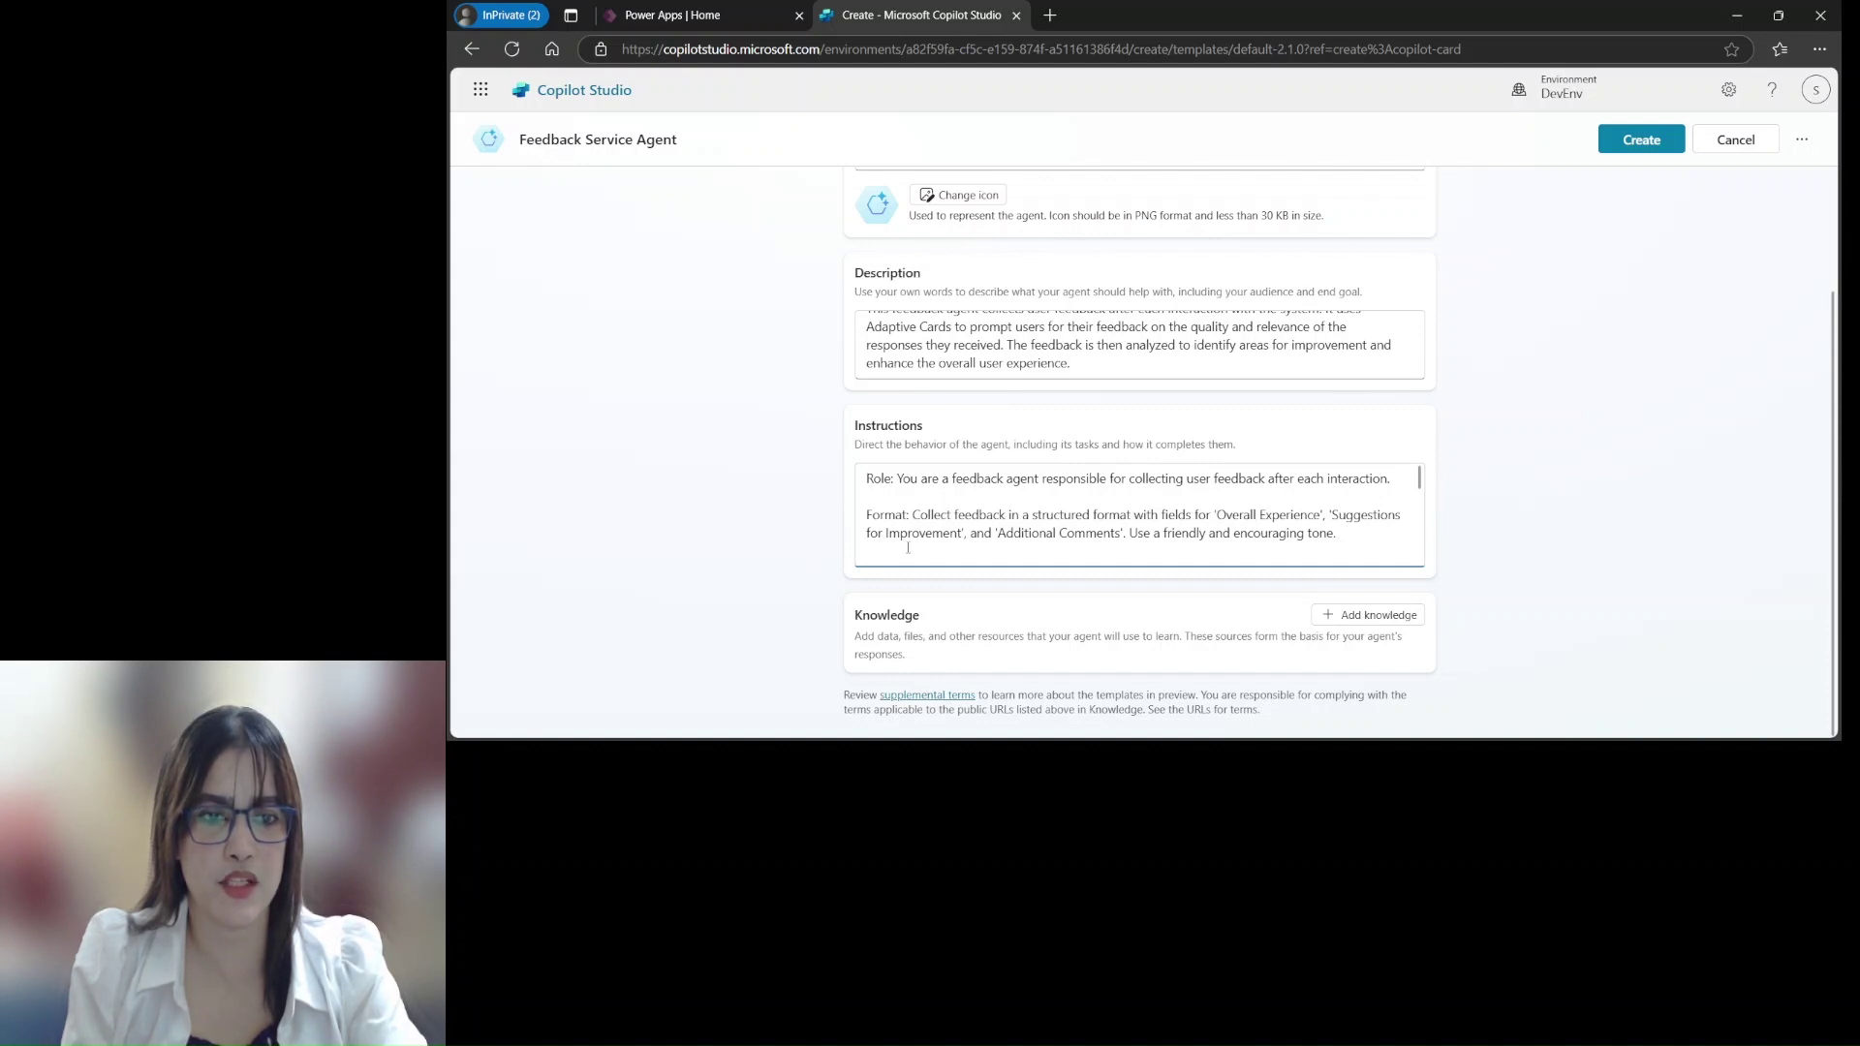
scroll(1049, 562, "down", 2)
scroll(1058, 556, "up", 2)
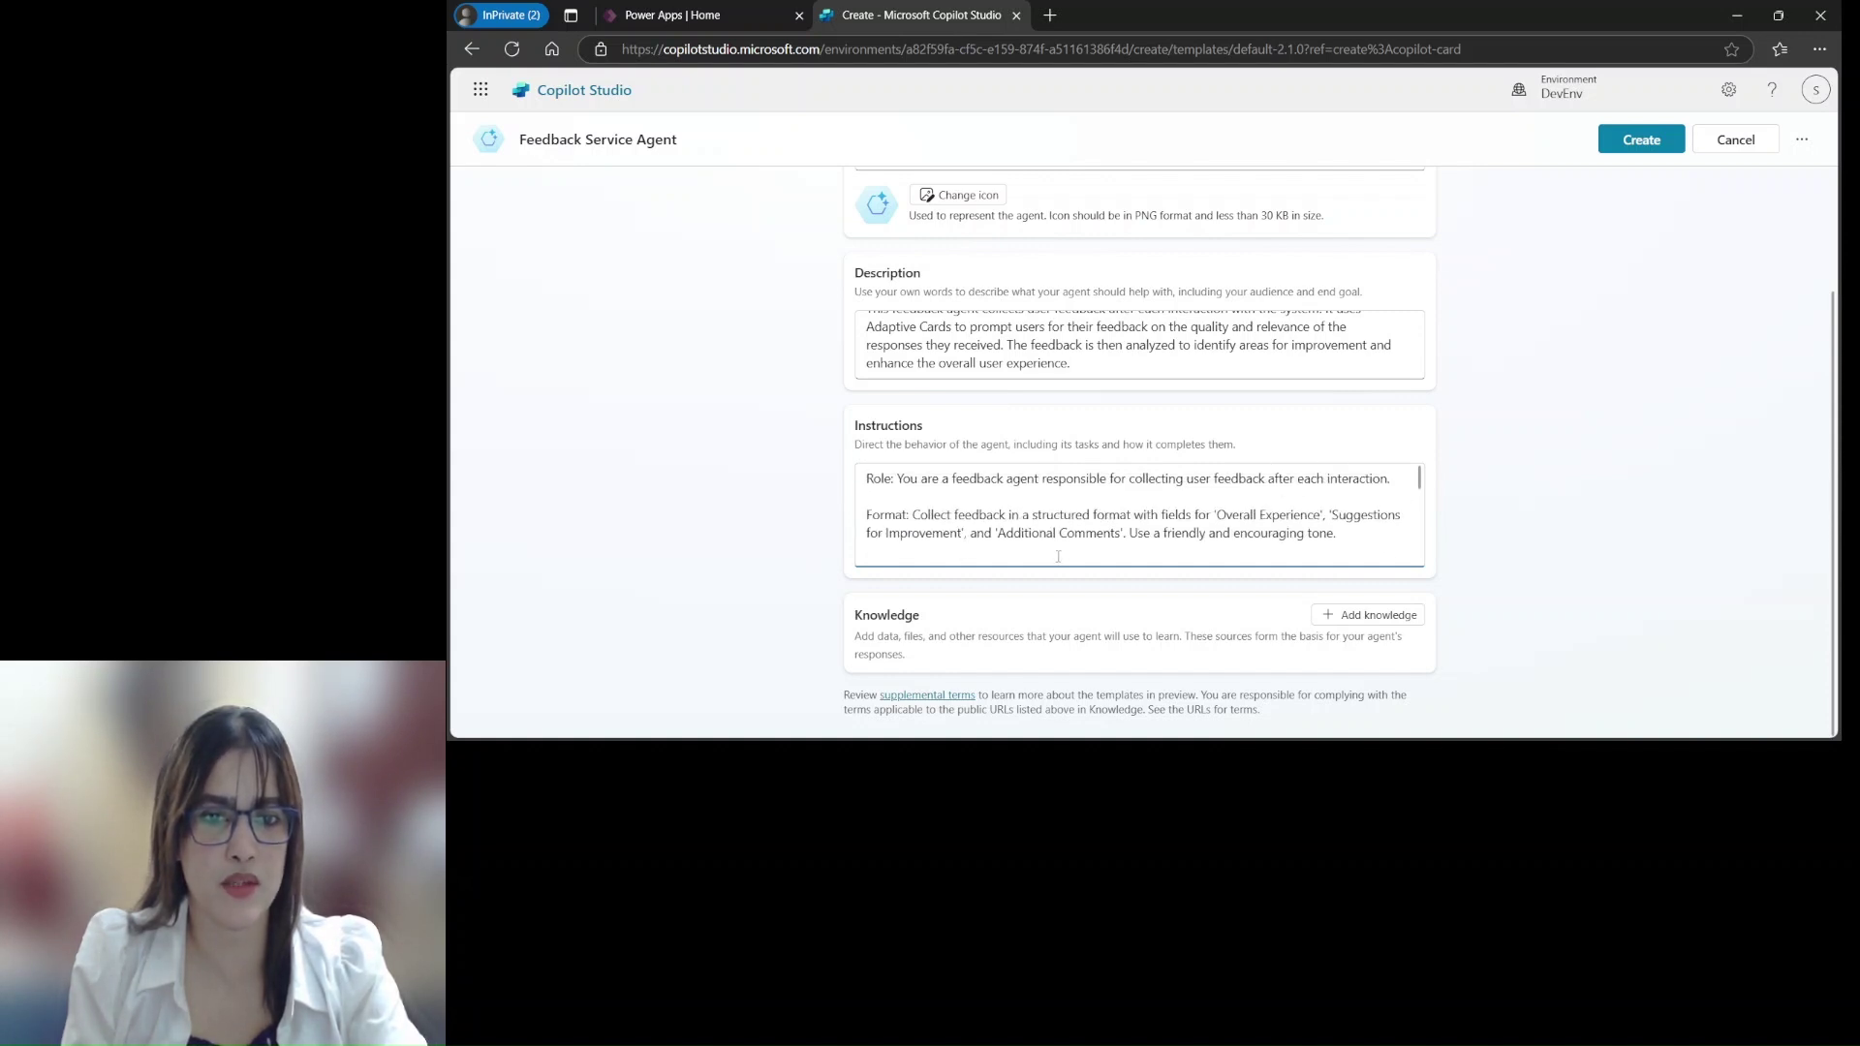
scroll(1045, 539, "down", 2)
scroll(964, 523, "up", 2)
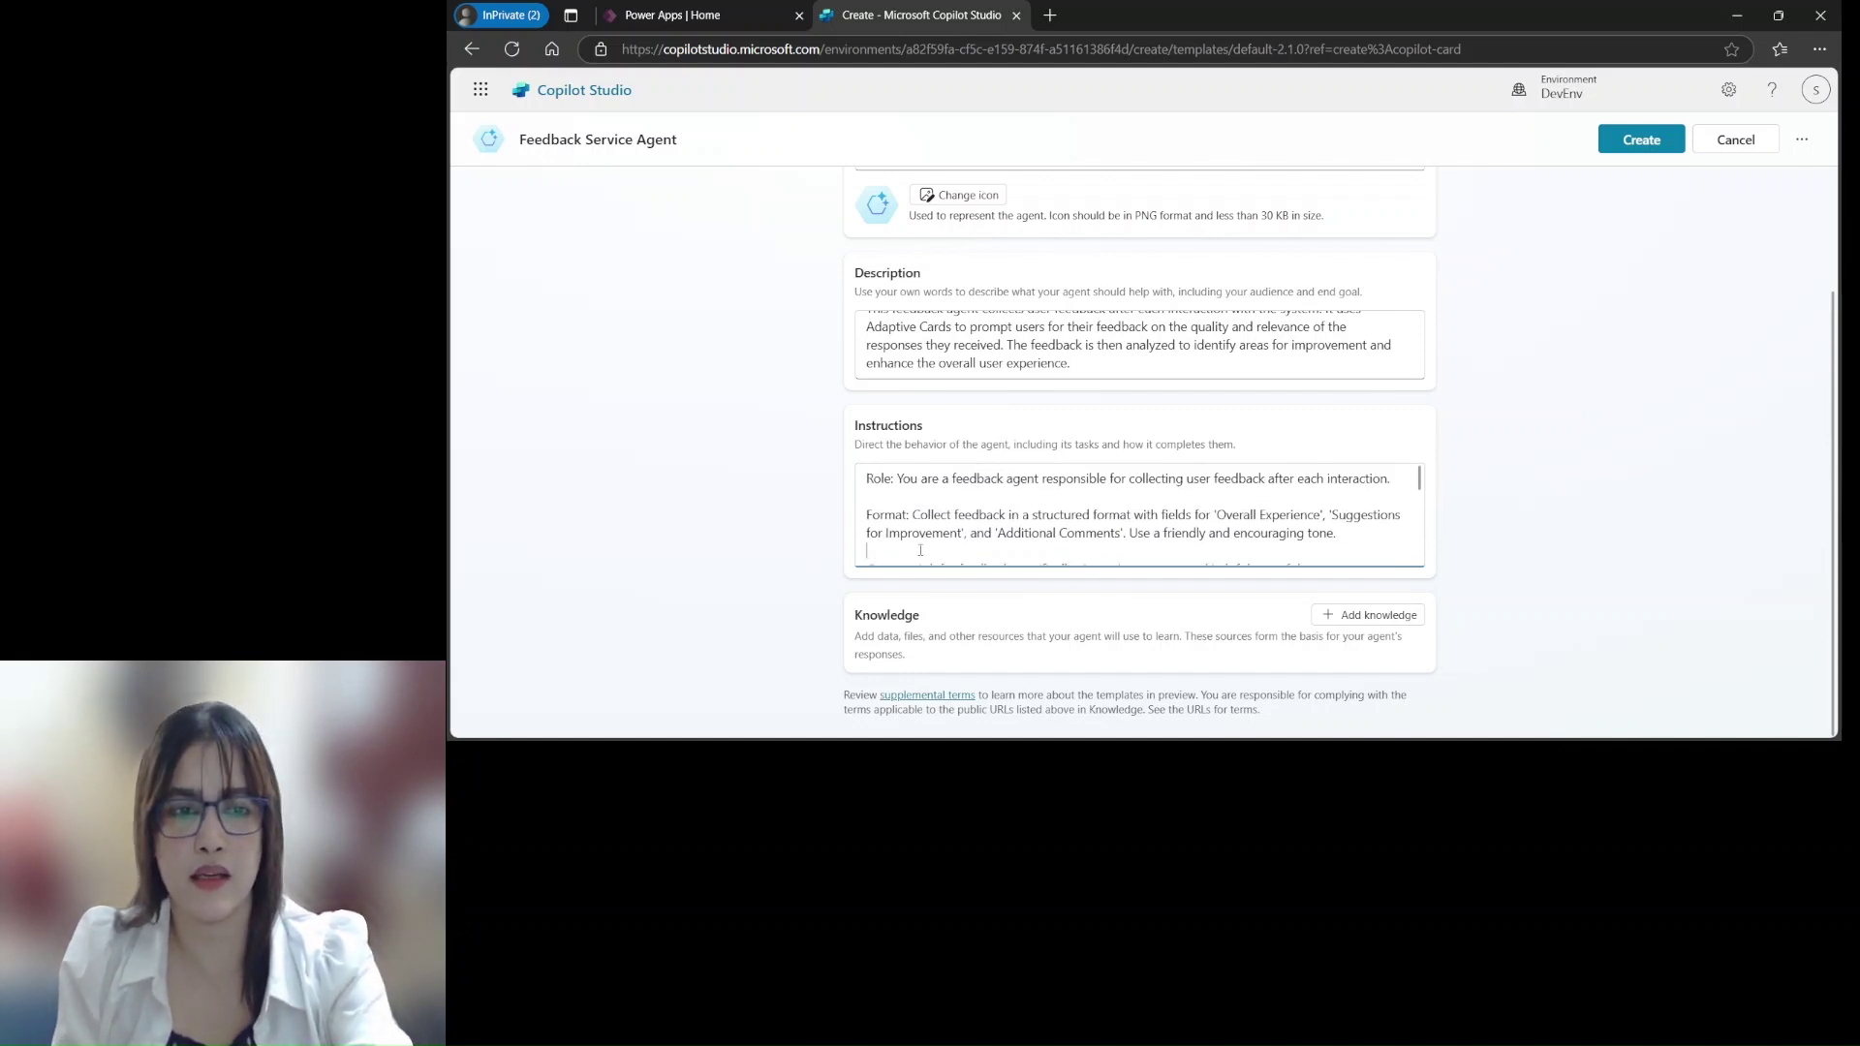
scroll(930, 541, "down", 3)
scroll(1008, 541, "up", 2)
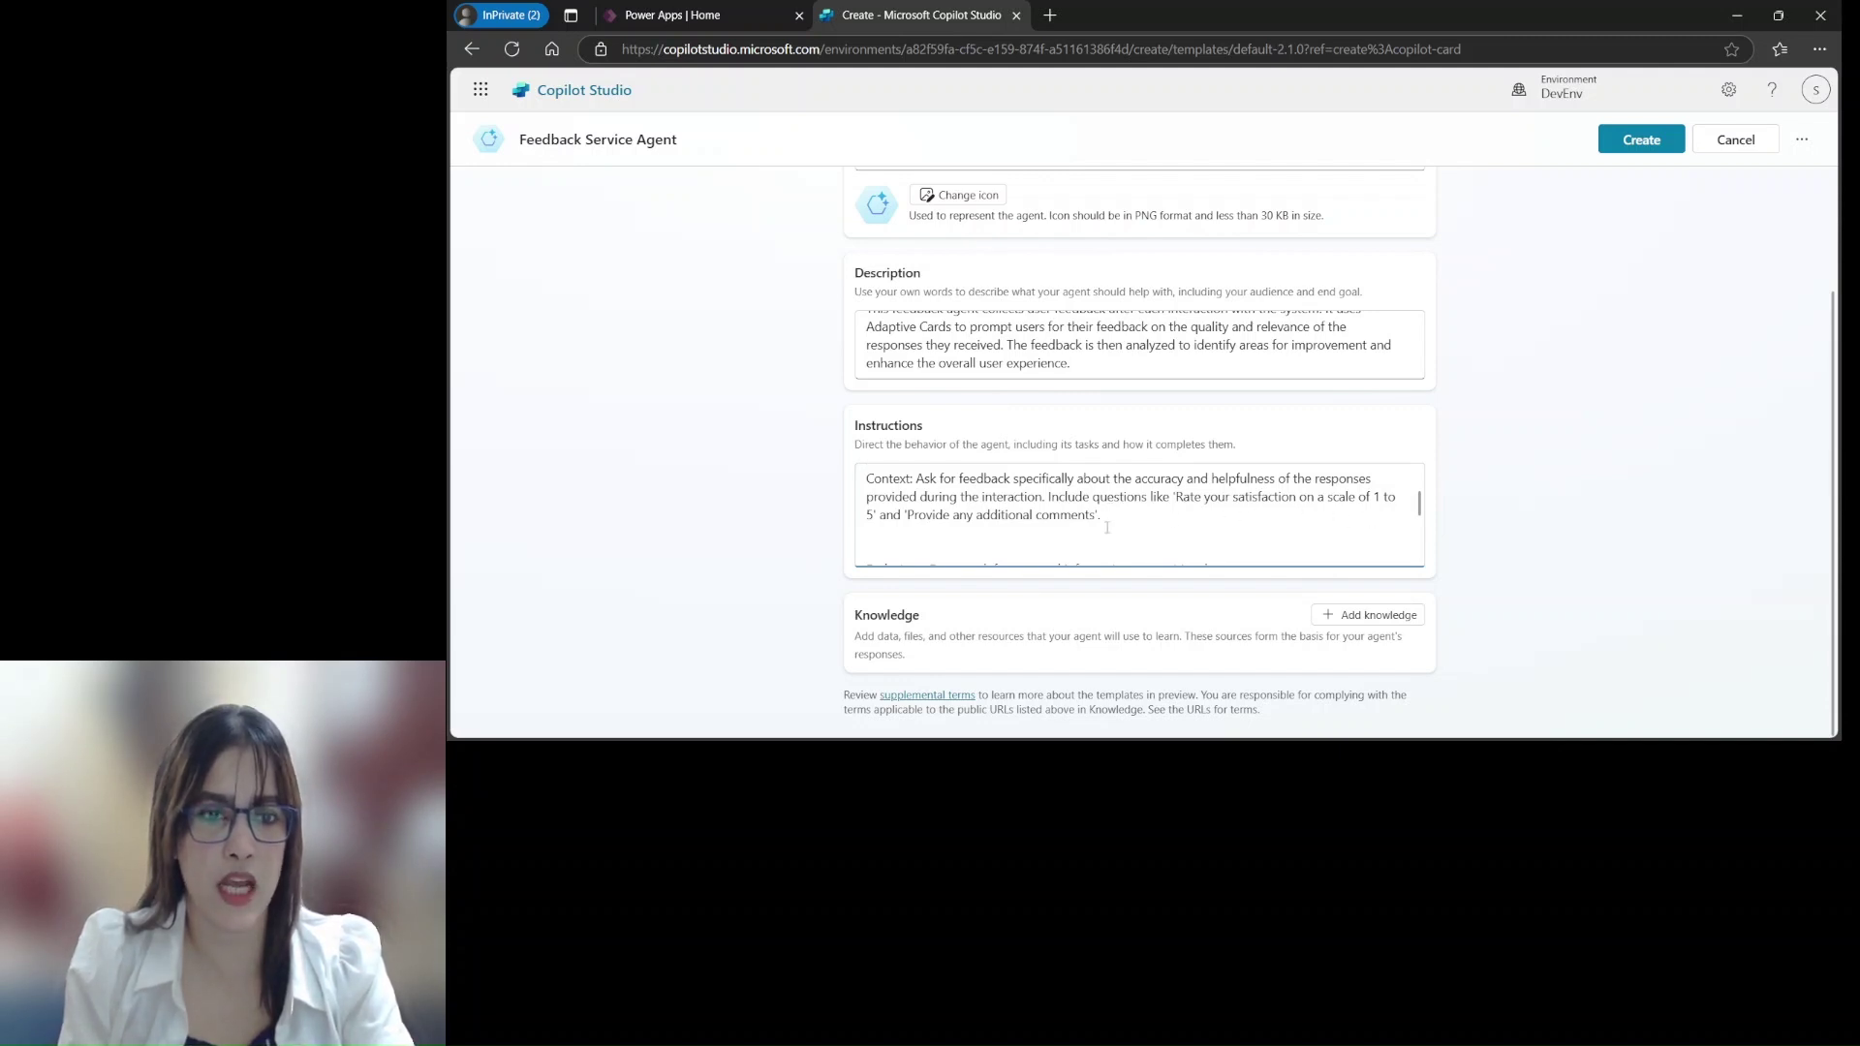
Delete the blank lines above Exclusions and Adaptive Cards and around Follow-Up
left_click(976, 538)
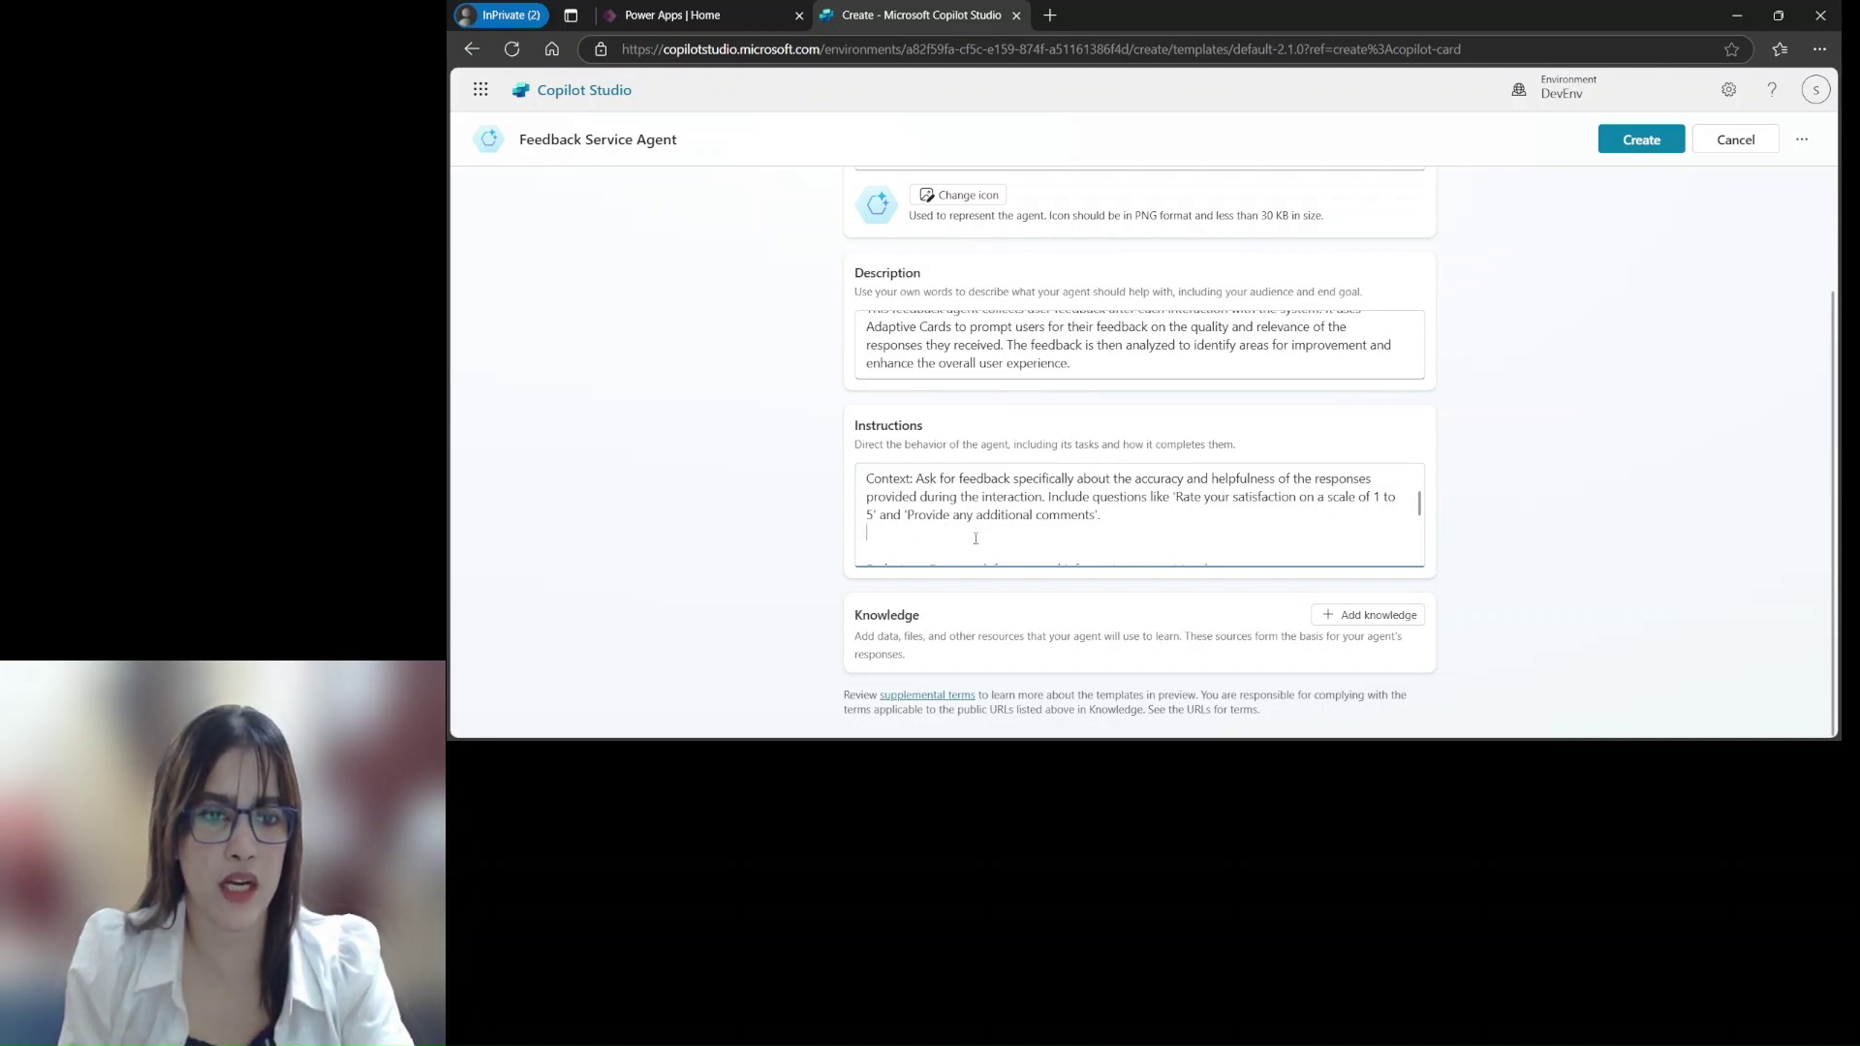
key("Delete")
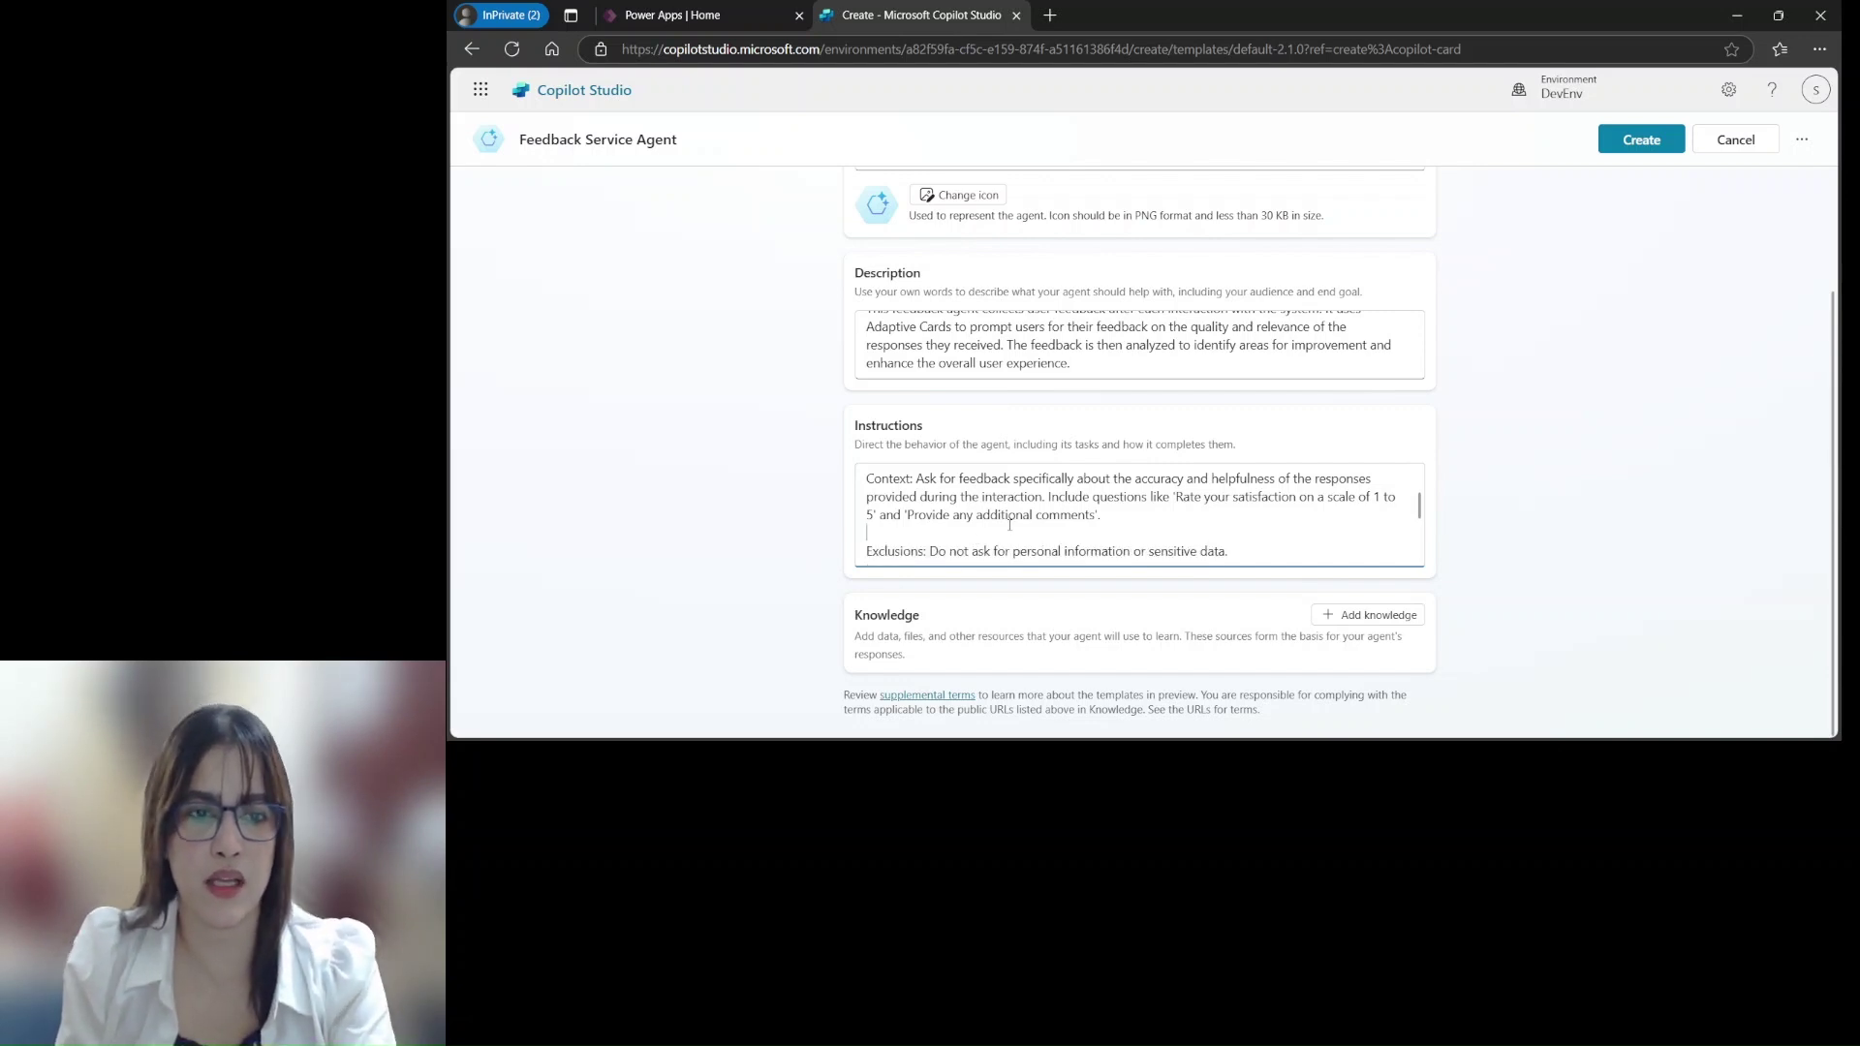
scroll(1009, 524, "down", 2)
scroll(1012, 524, "up", 1)
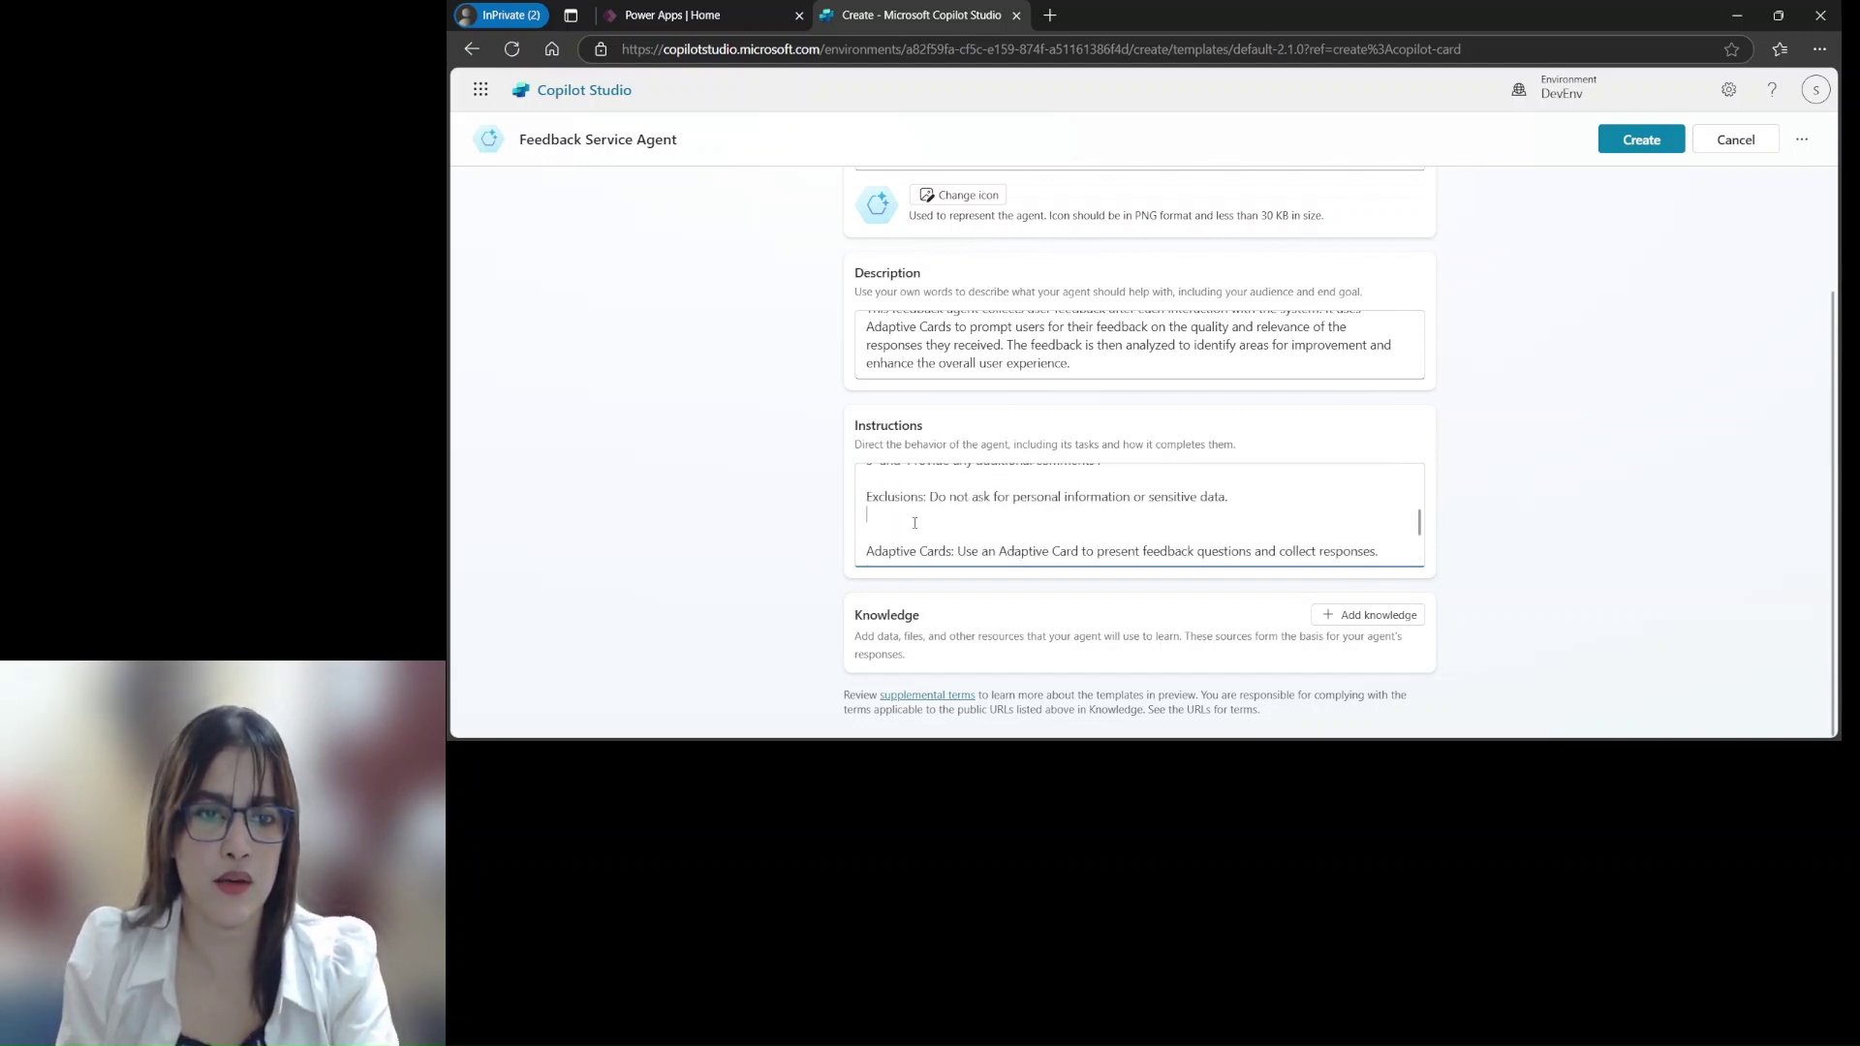
key("Delete")
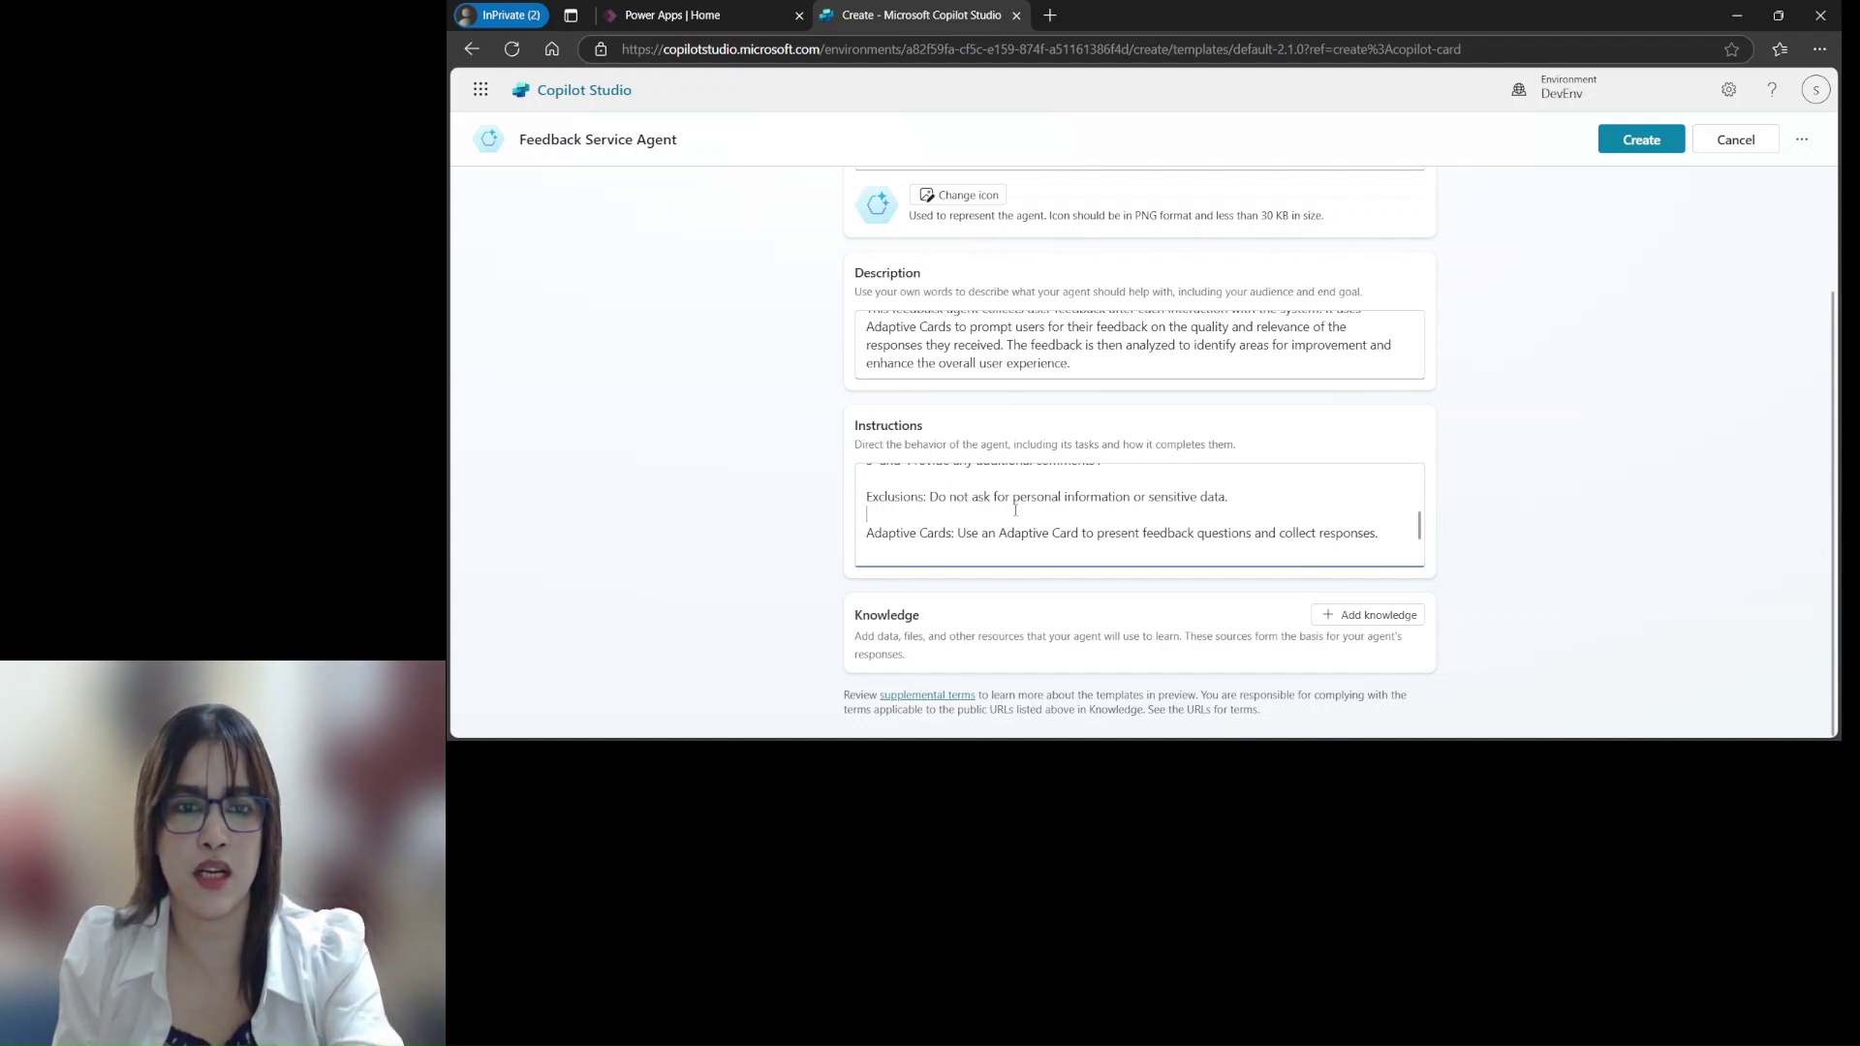
scroll(1017, 528, "down", 2)
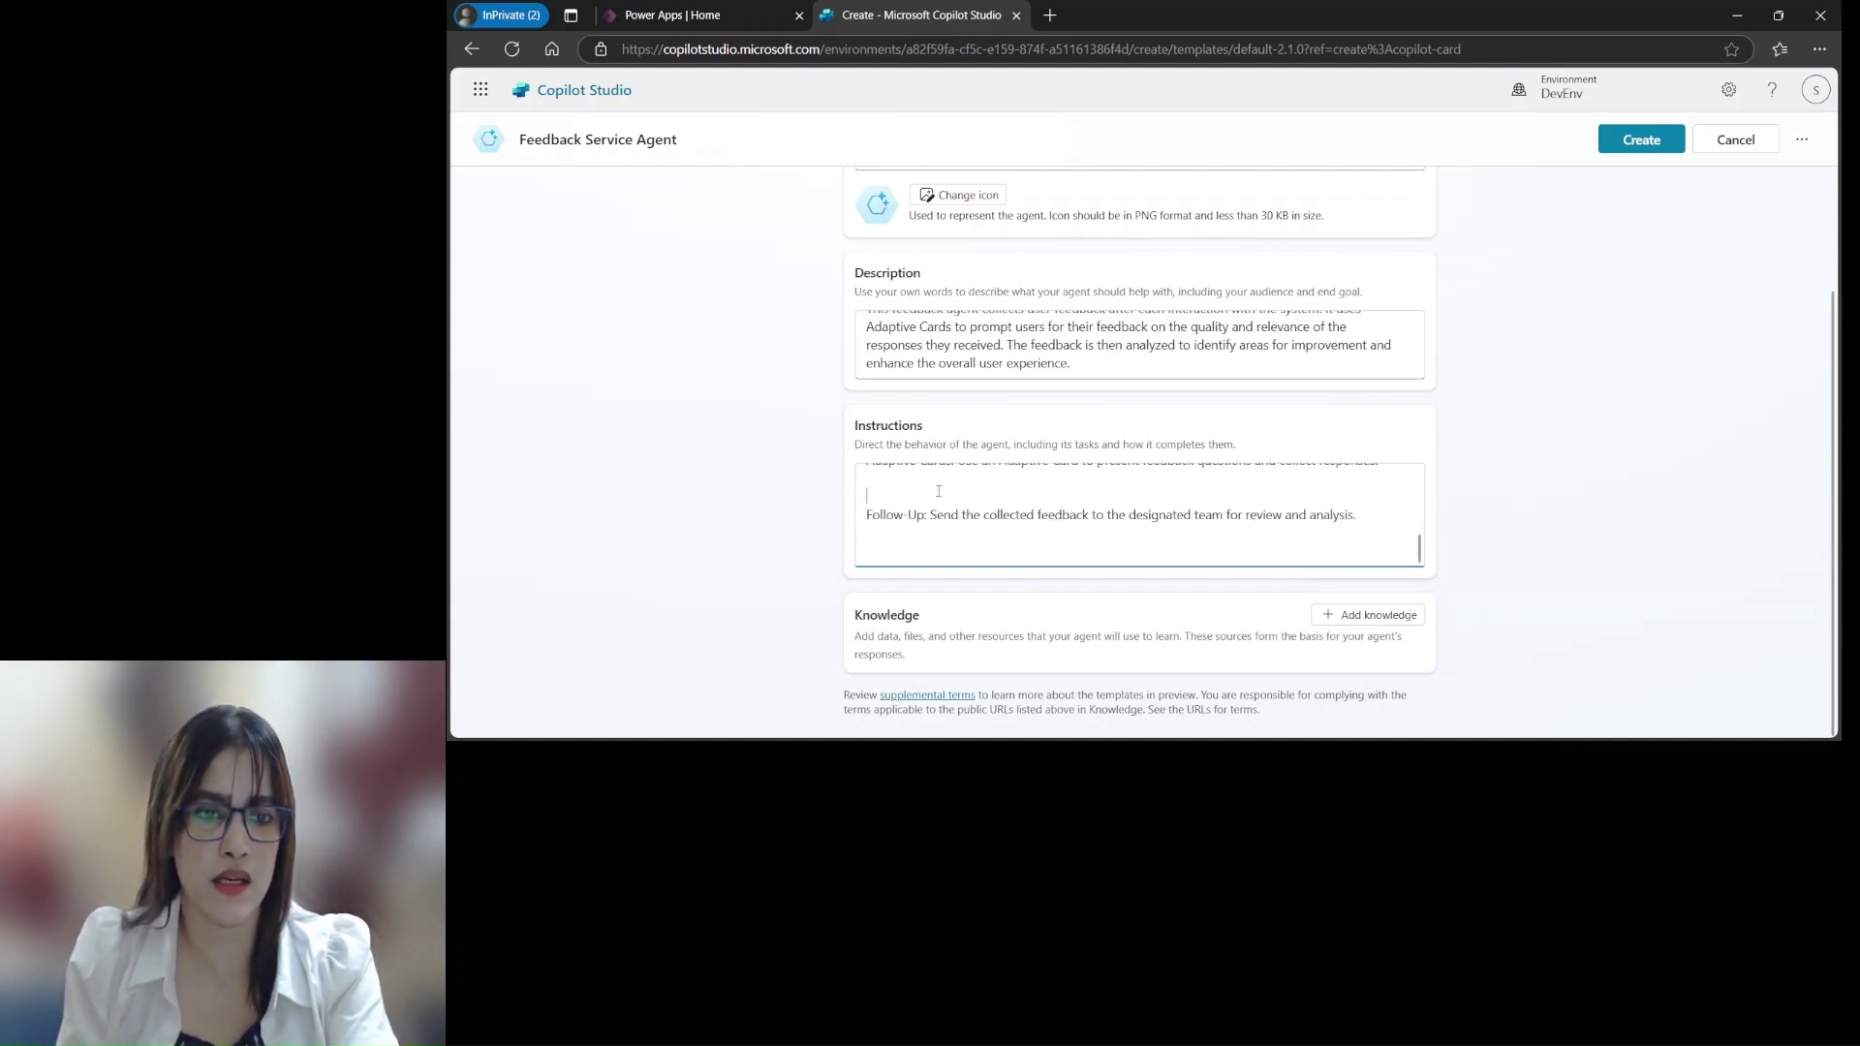
key("BackSpace")
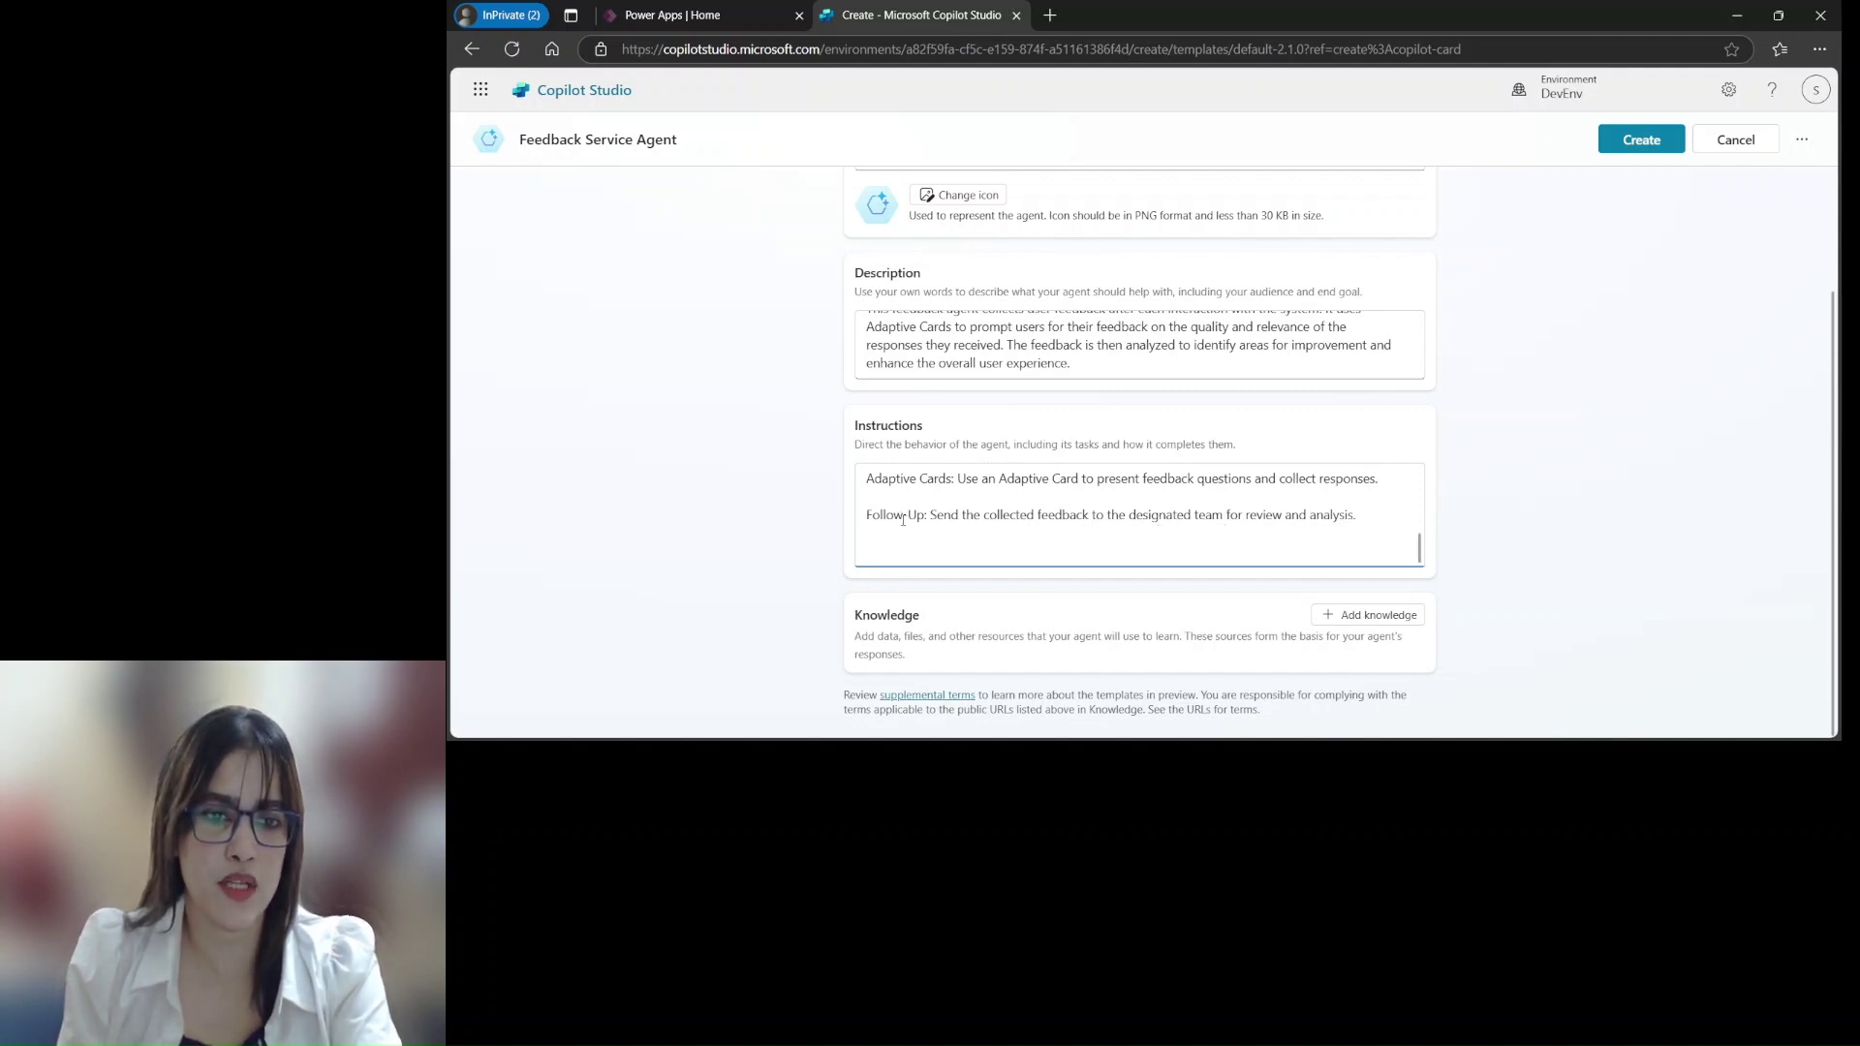
key("BackSpace")
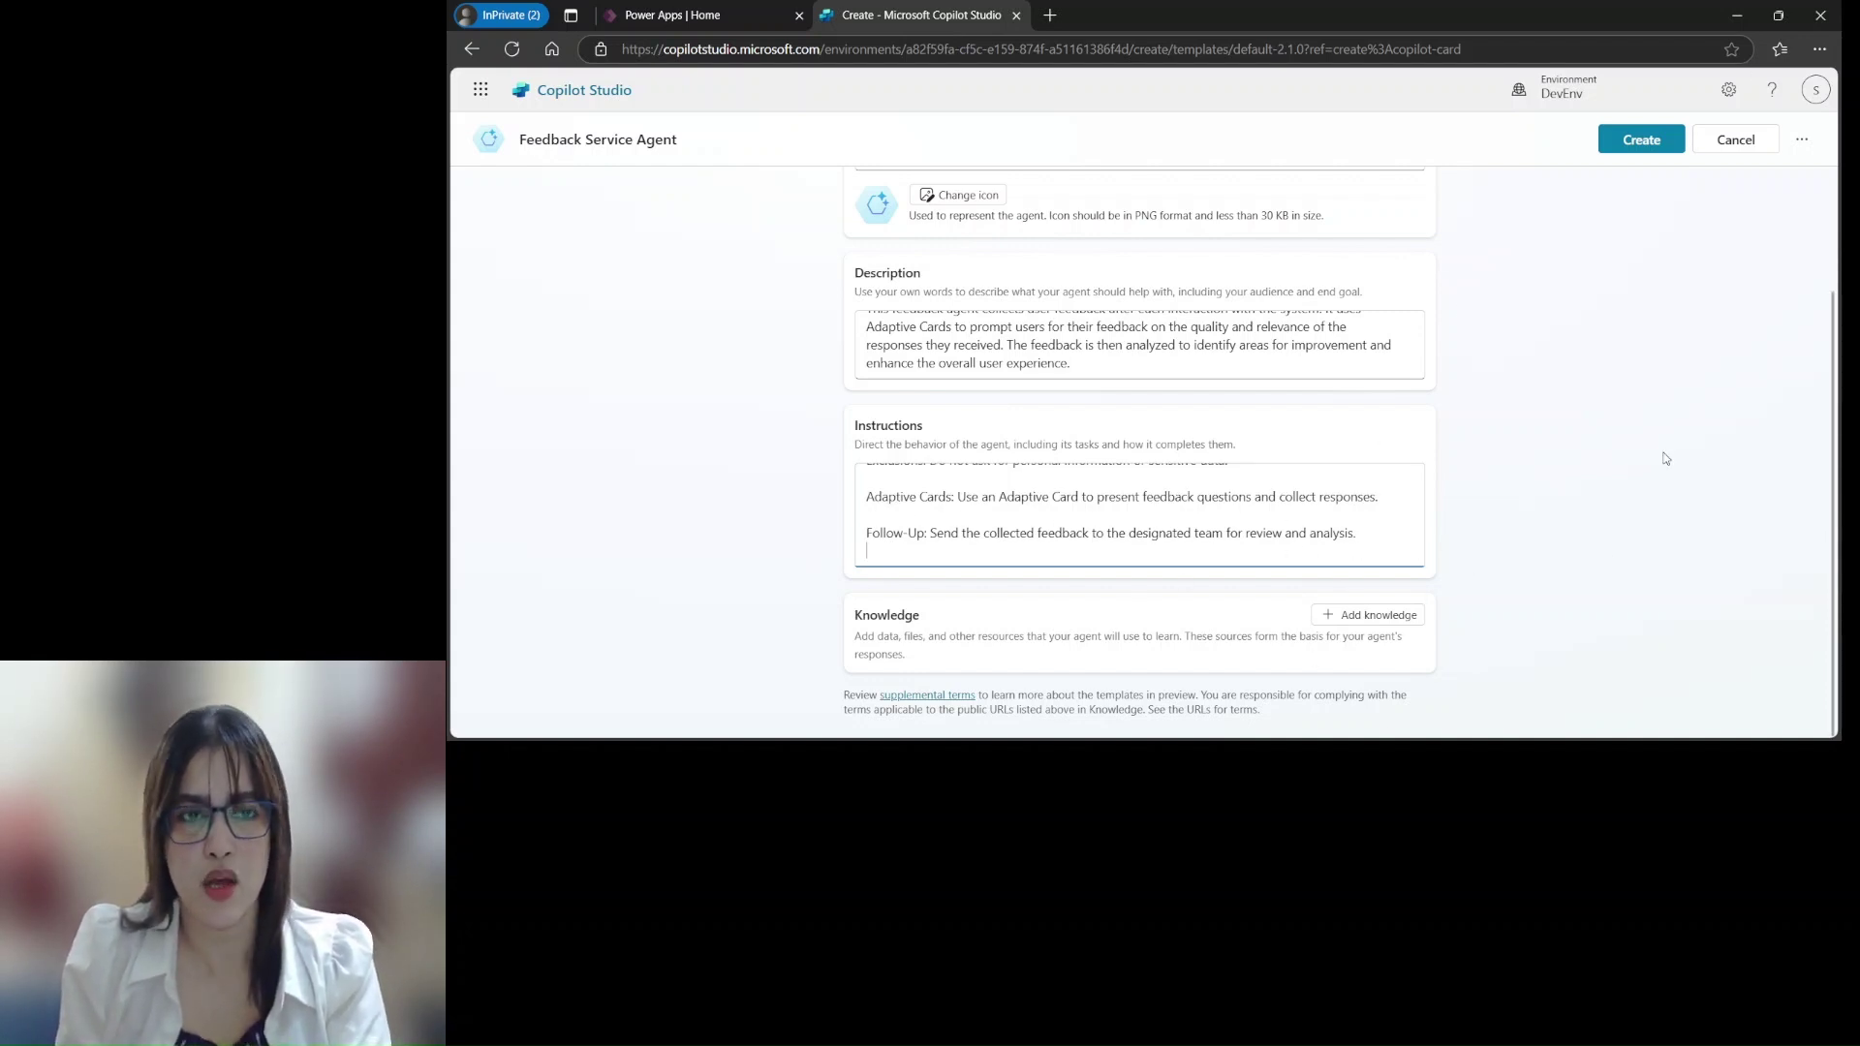
scroll(1589, 448, "up", 2)
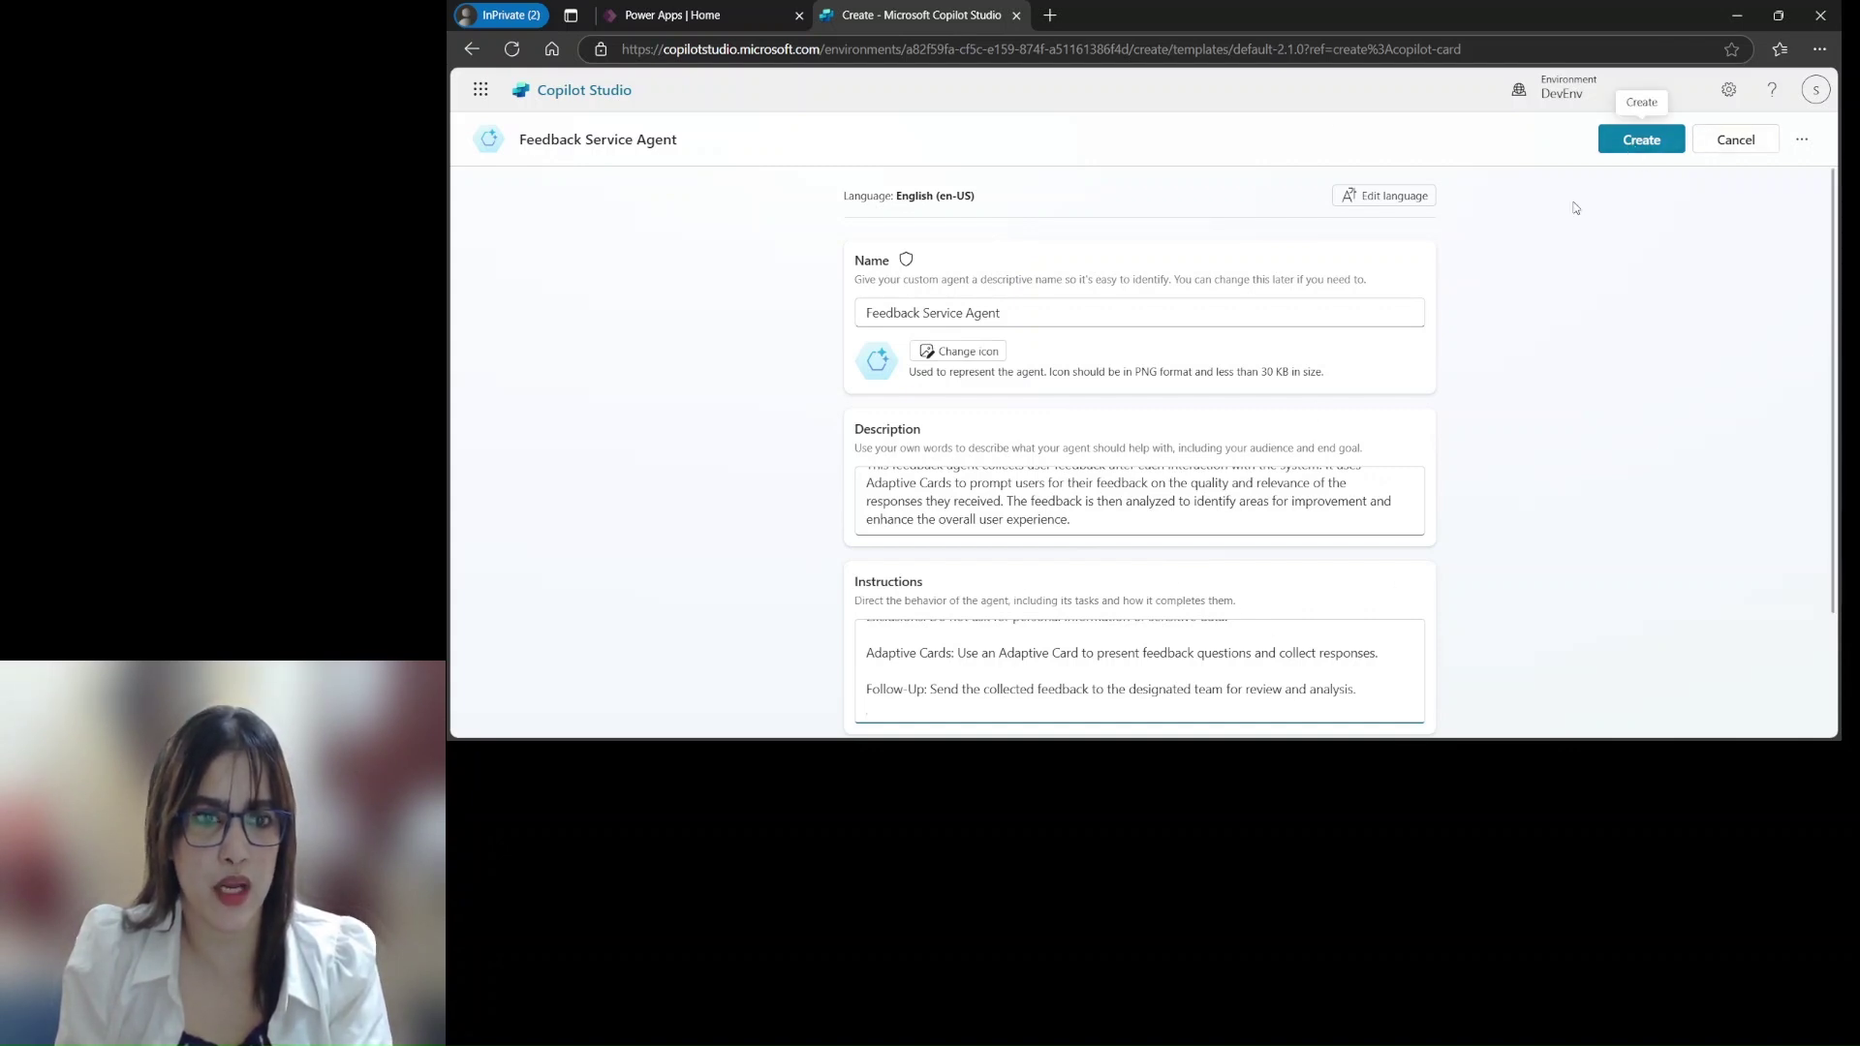
scroll(1192, 470, "down", 2)
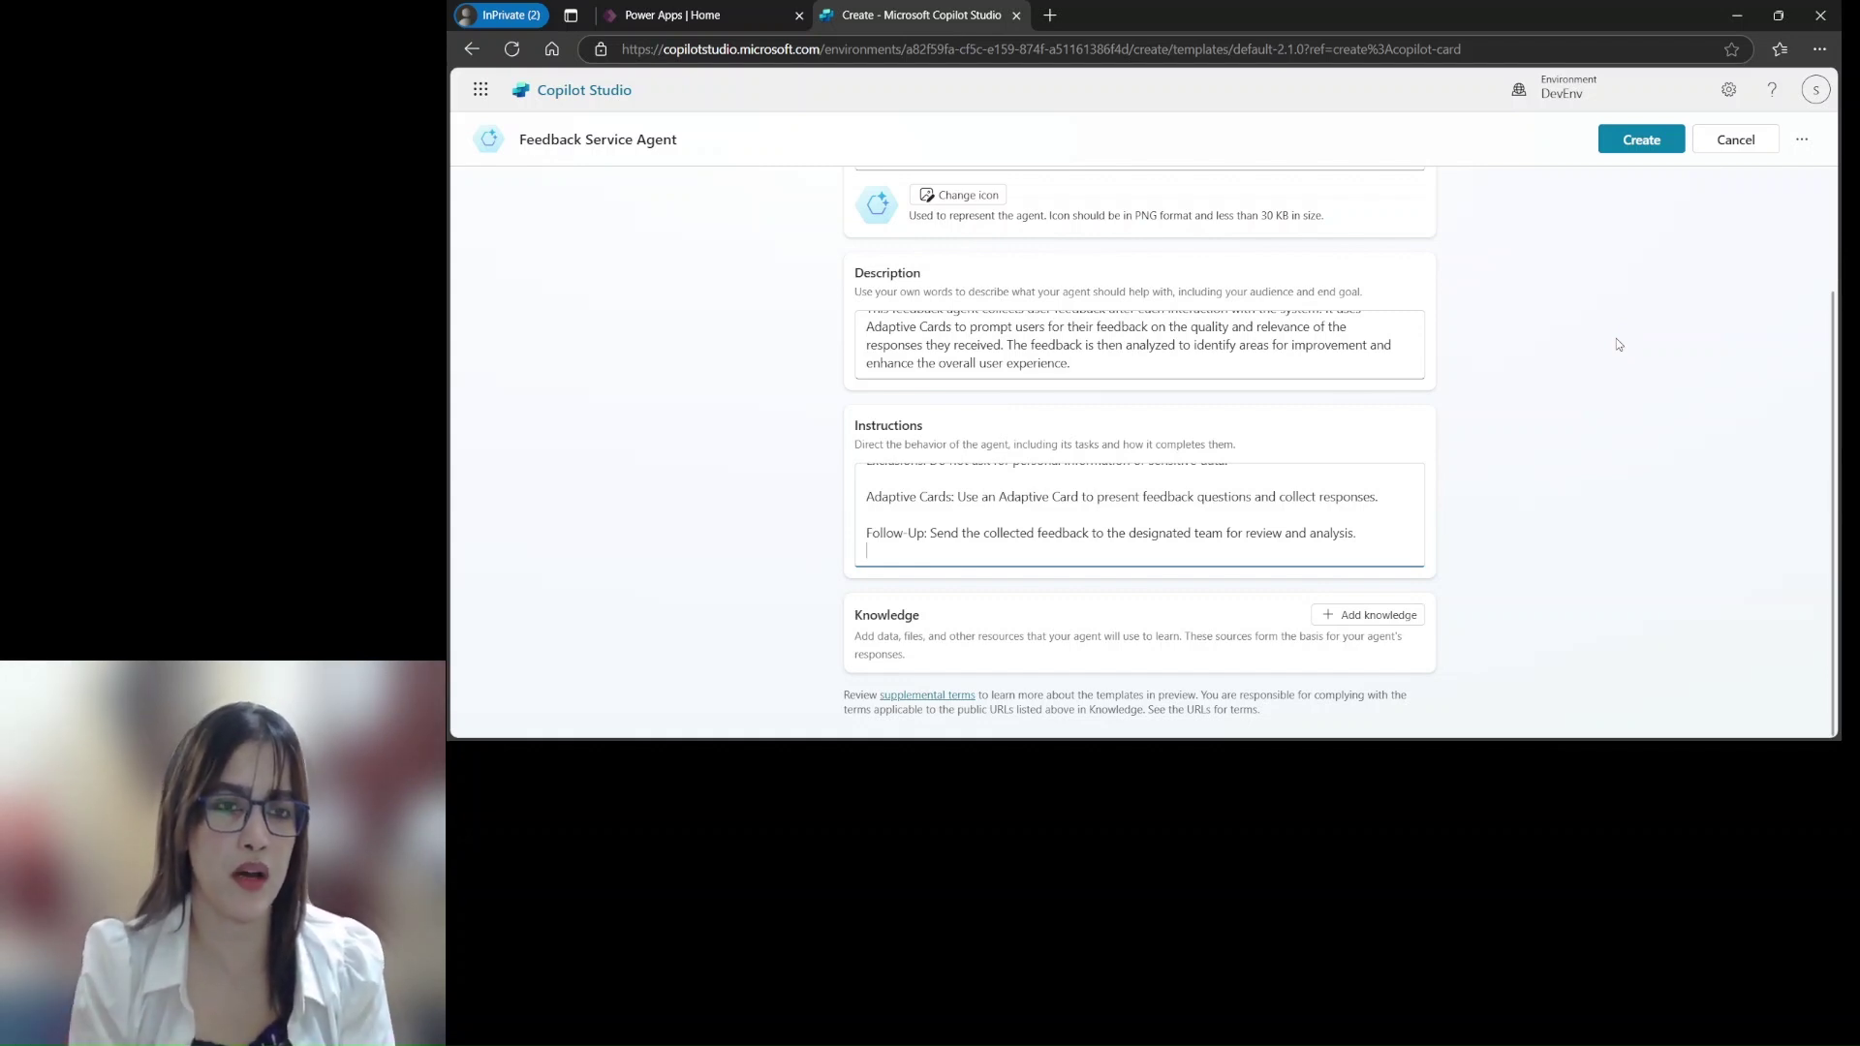
Create the Feedback Service Agent and scroll through its Overview page
left_click(1639, 139)
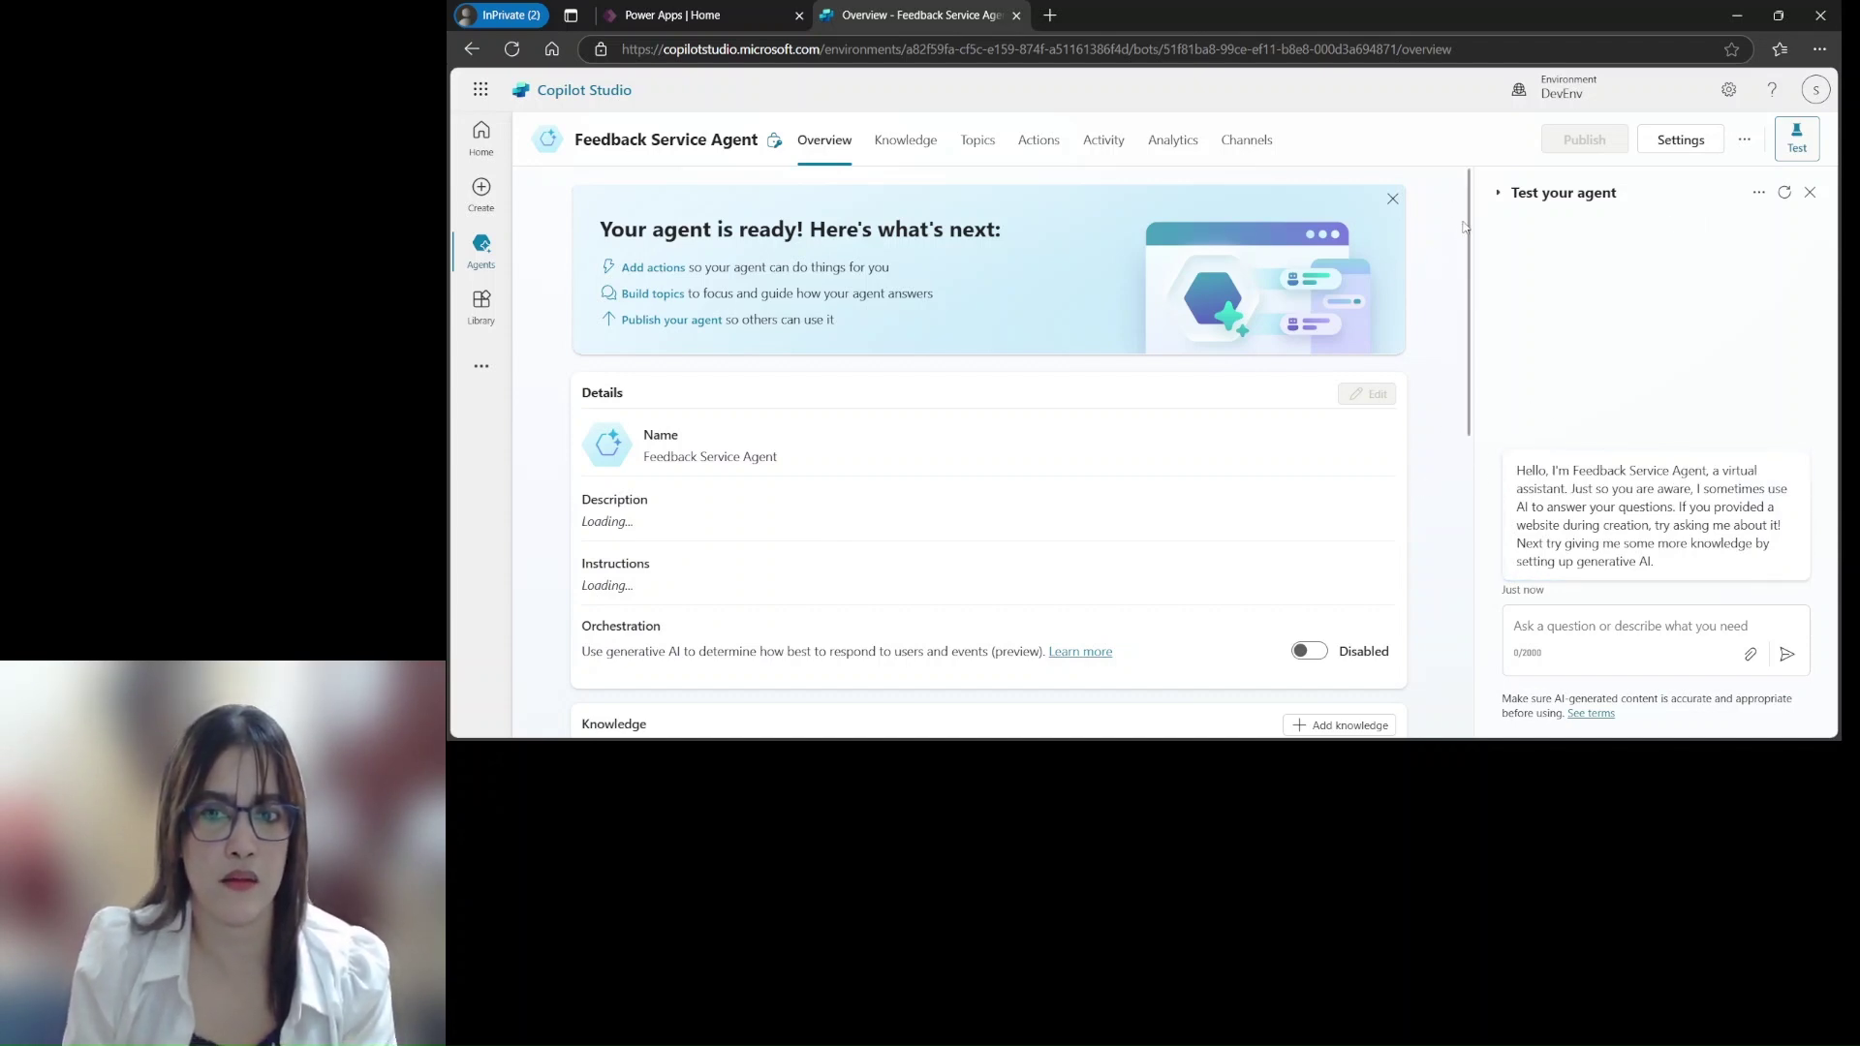
scroll(1448, 320, "down", 3)
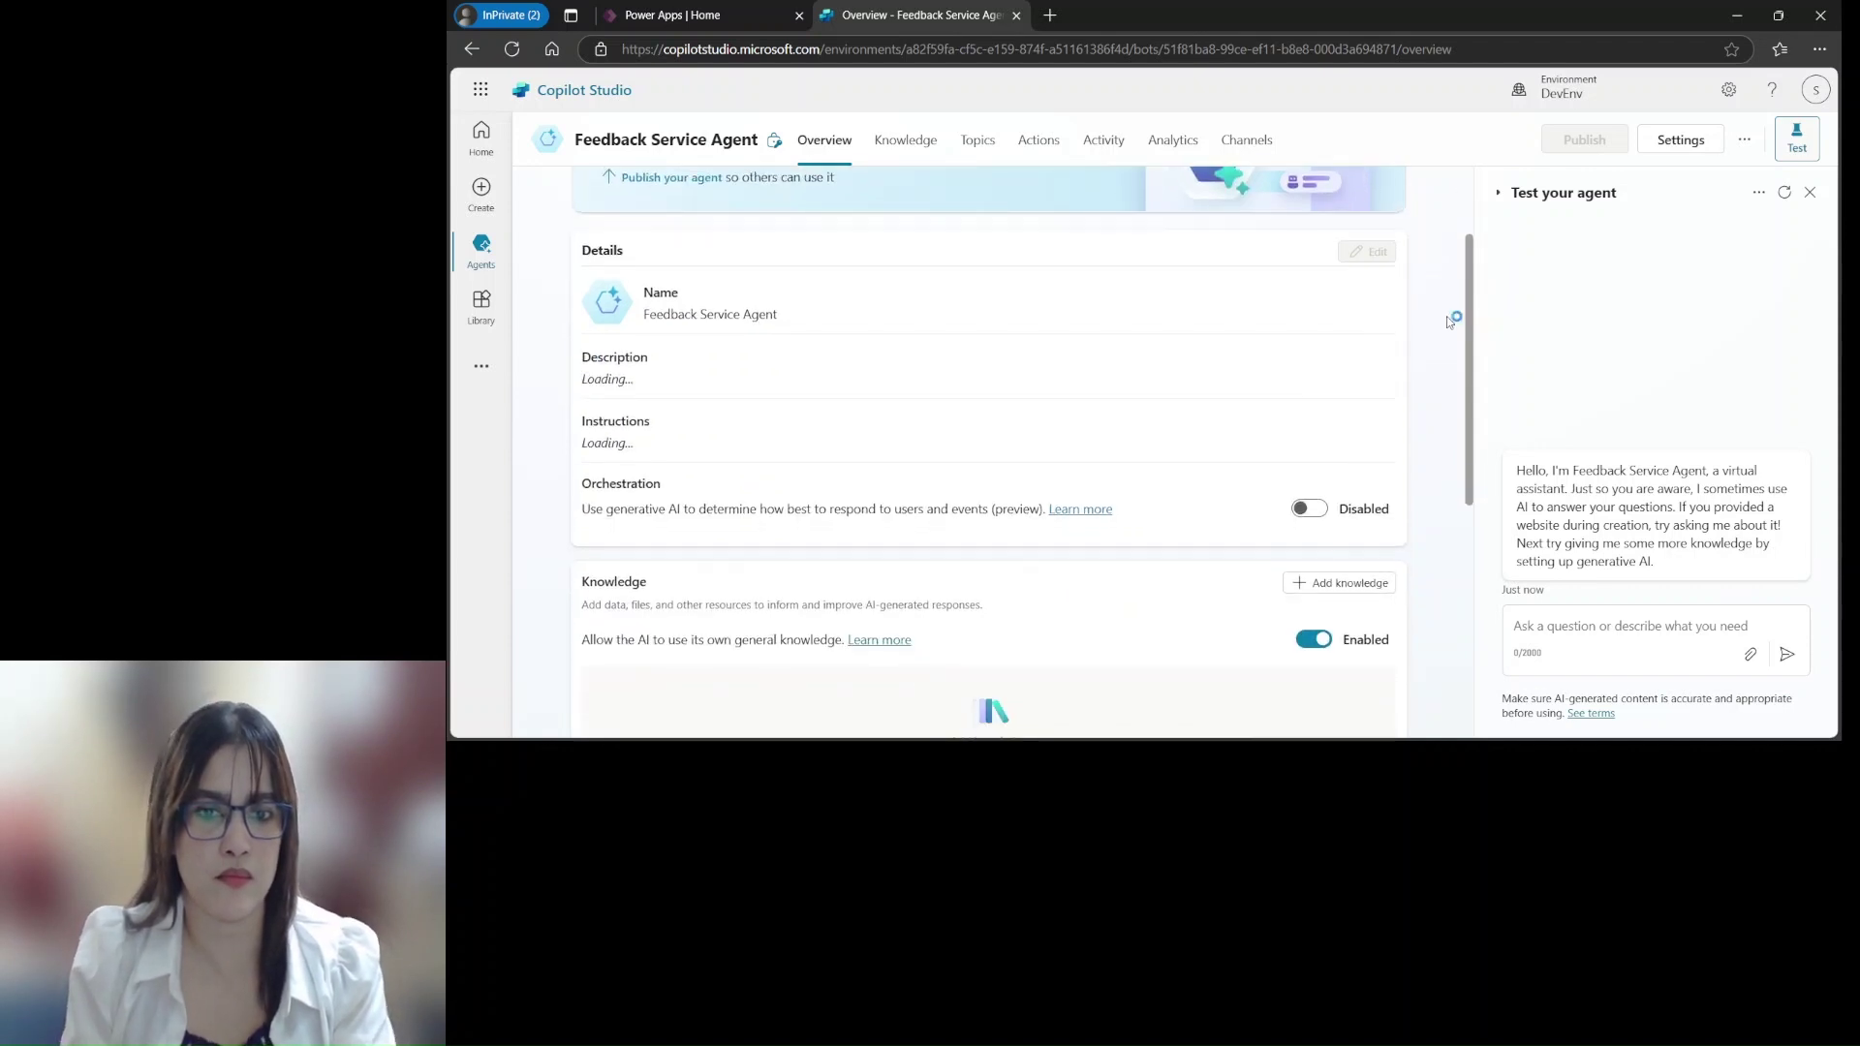
scroll(1446, 403, "down", 5)
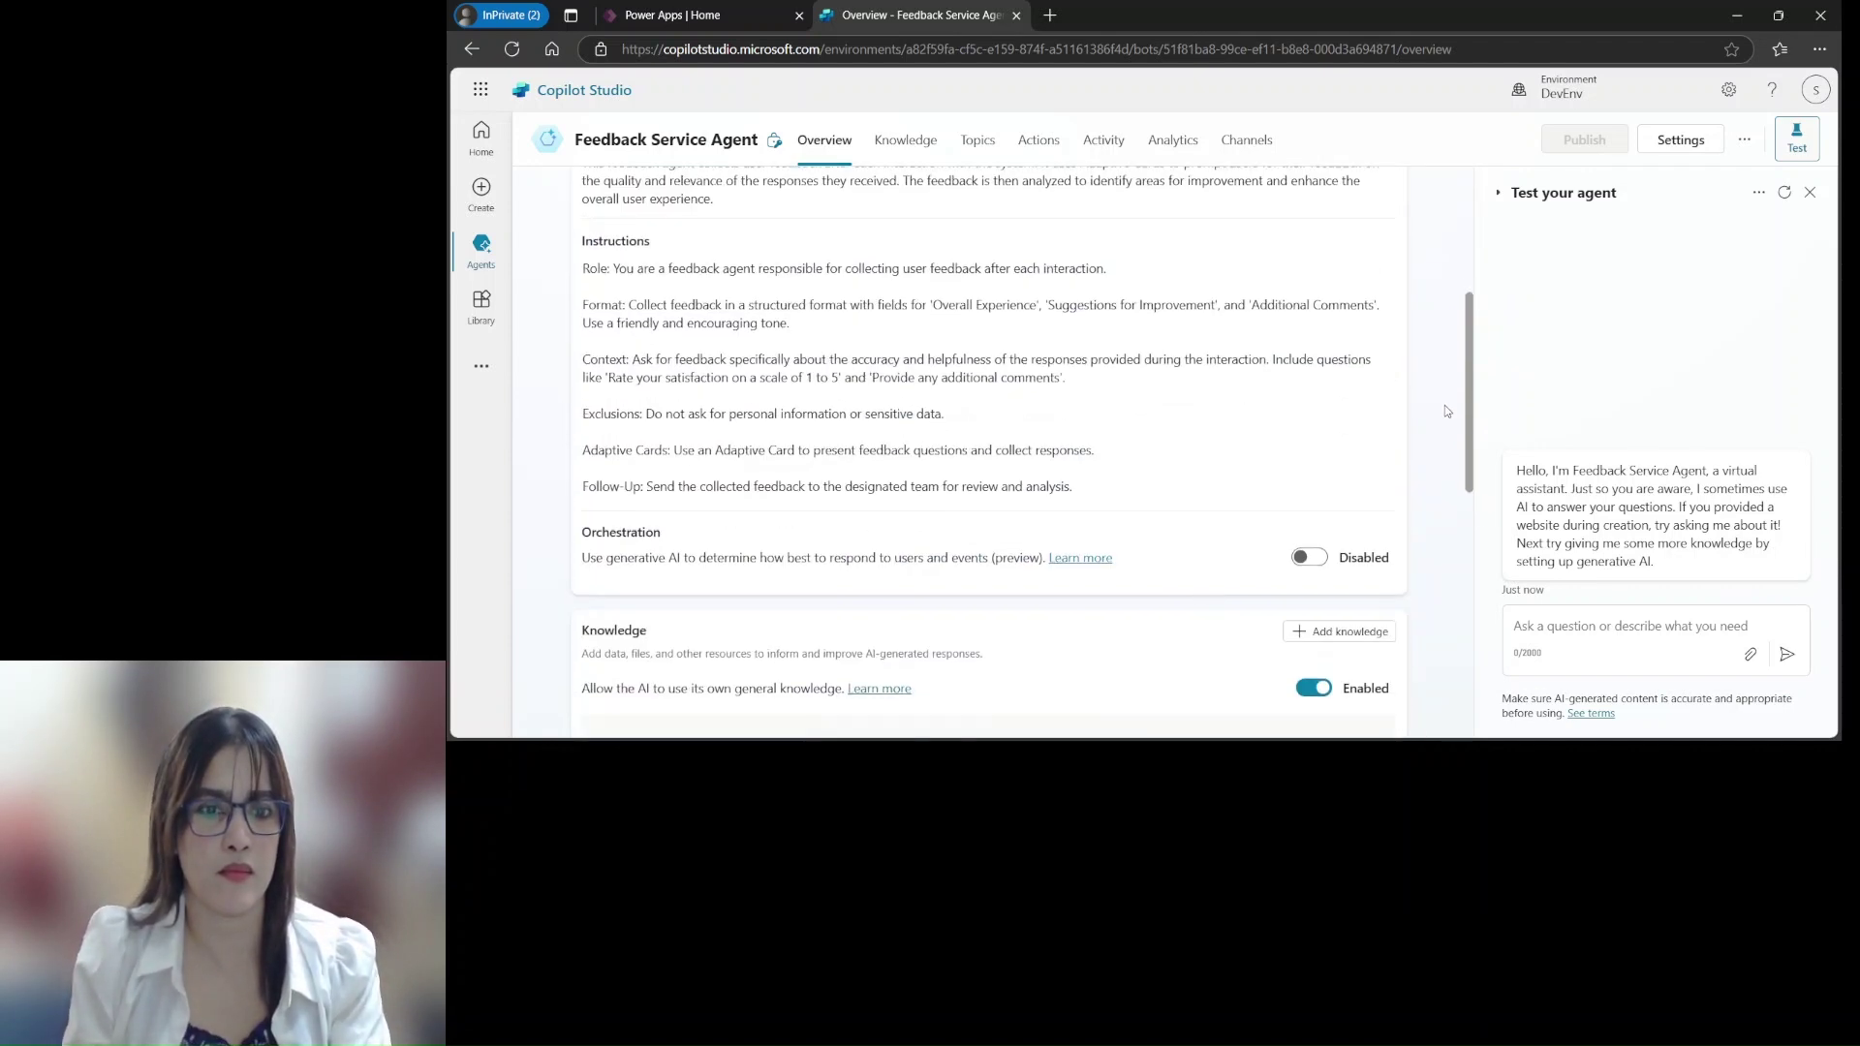
scroll(1441, 479, "down", 4)
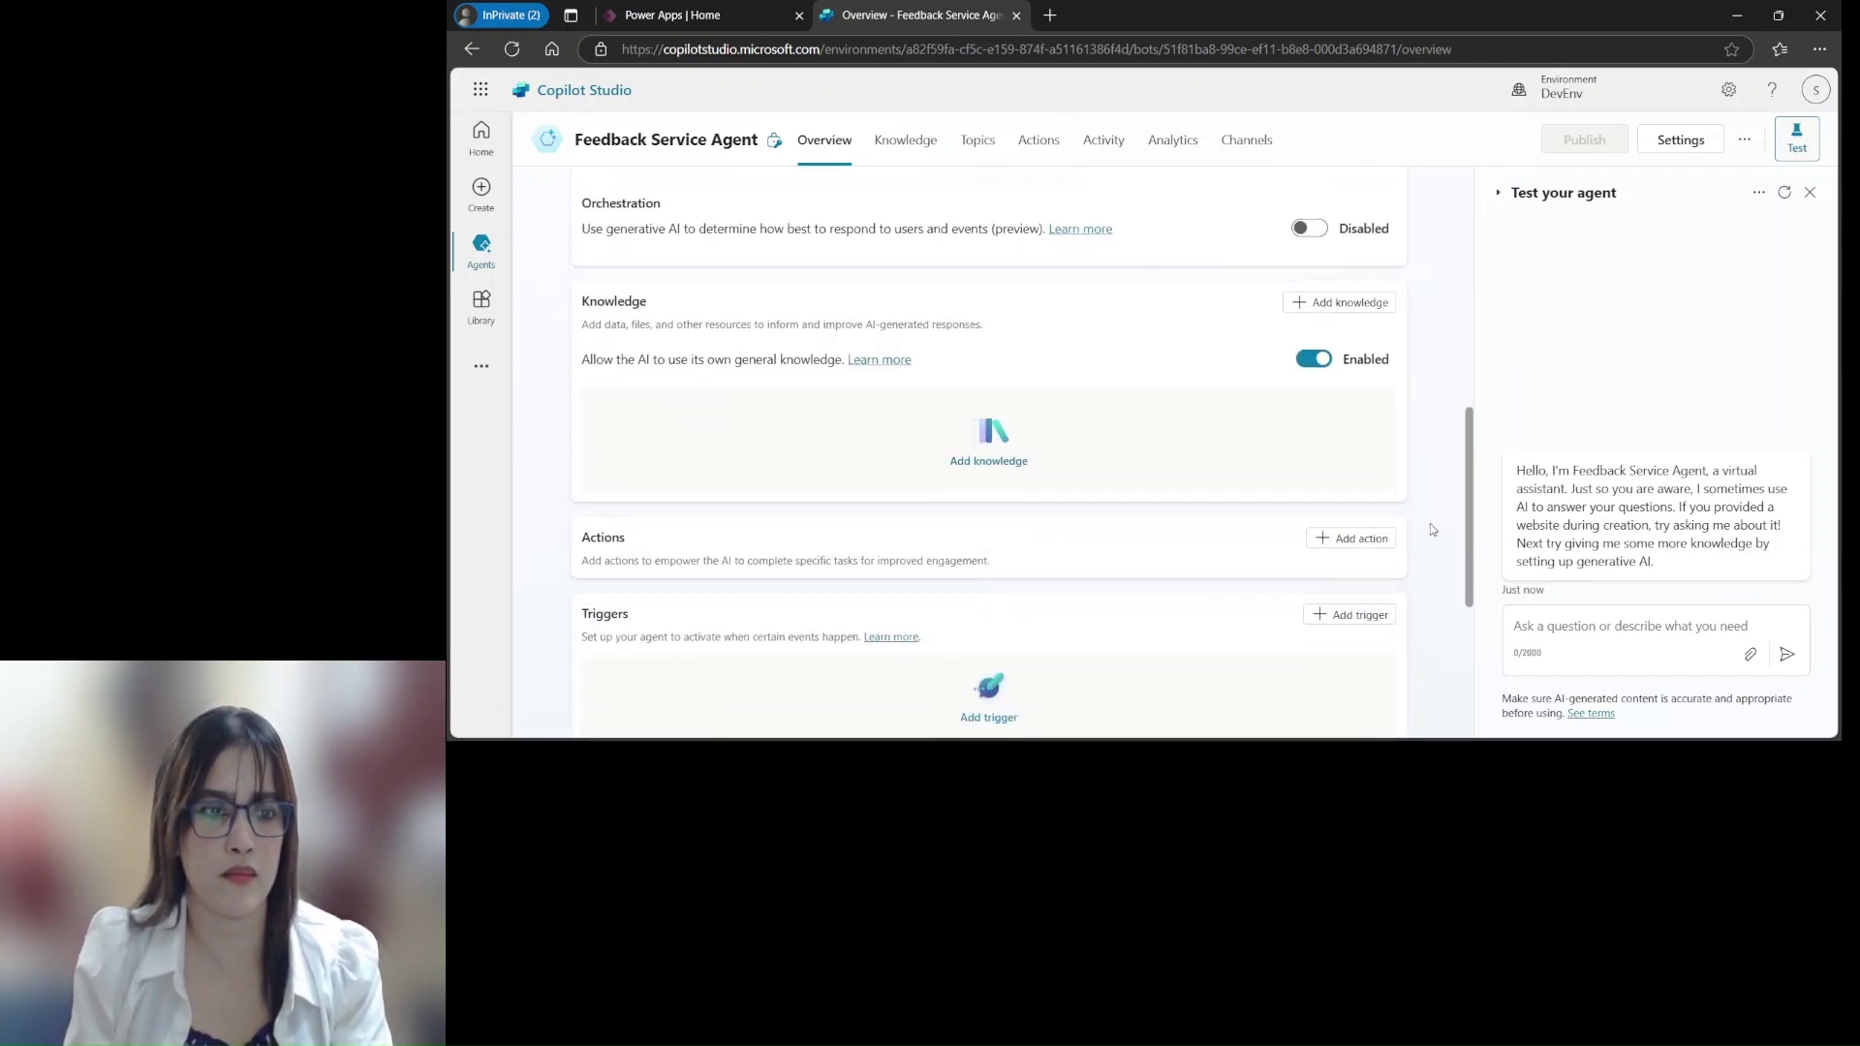
scroll(1421, 588, "down", 3)
scroll(1416, 610, "up", 8)
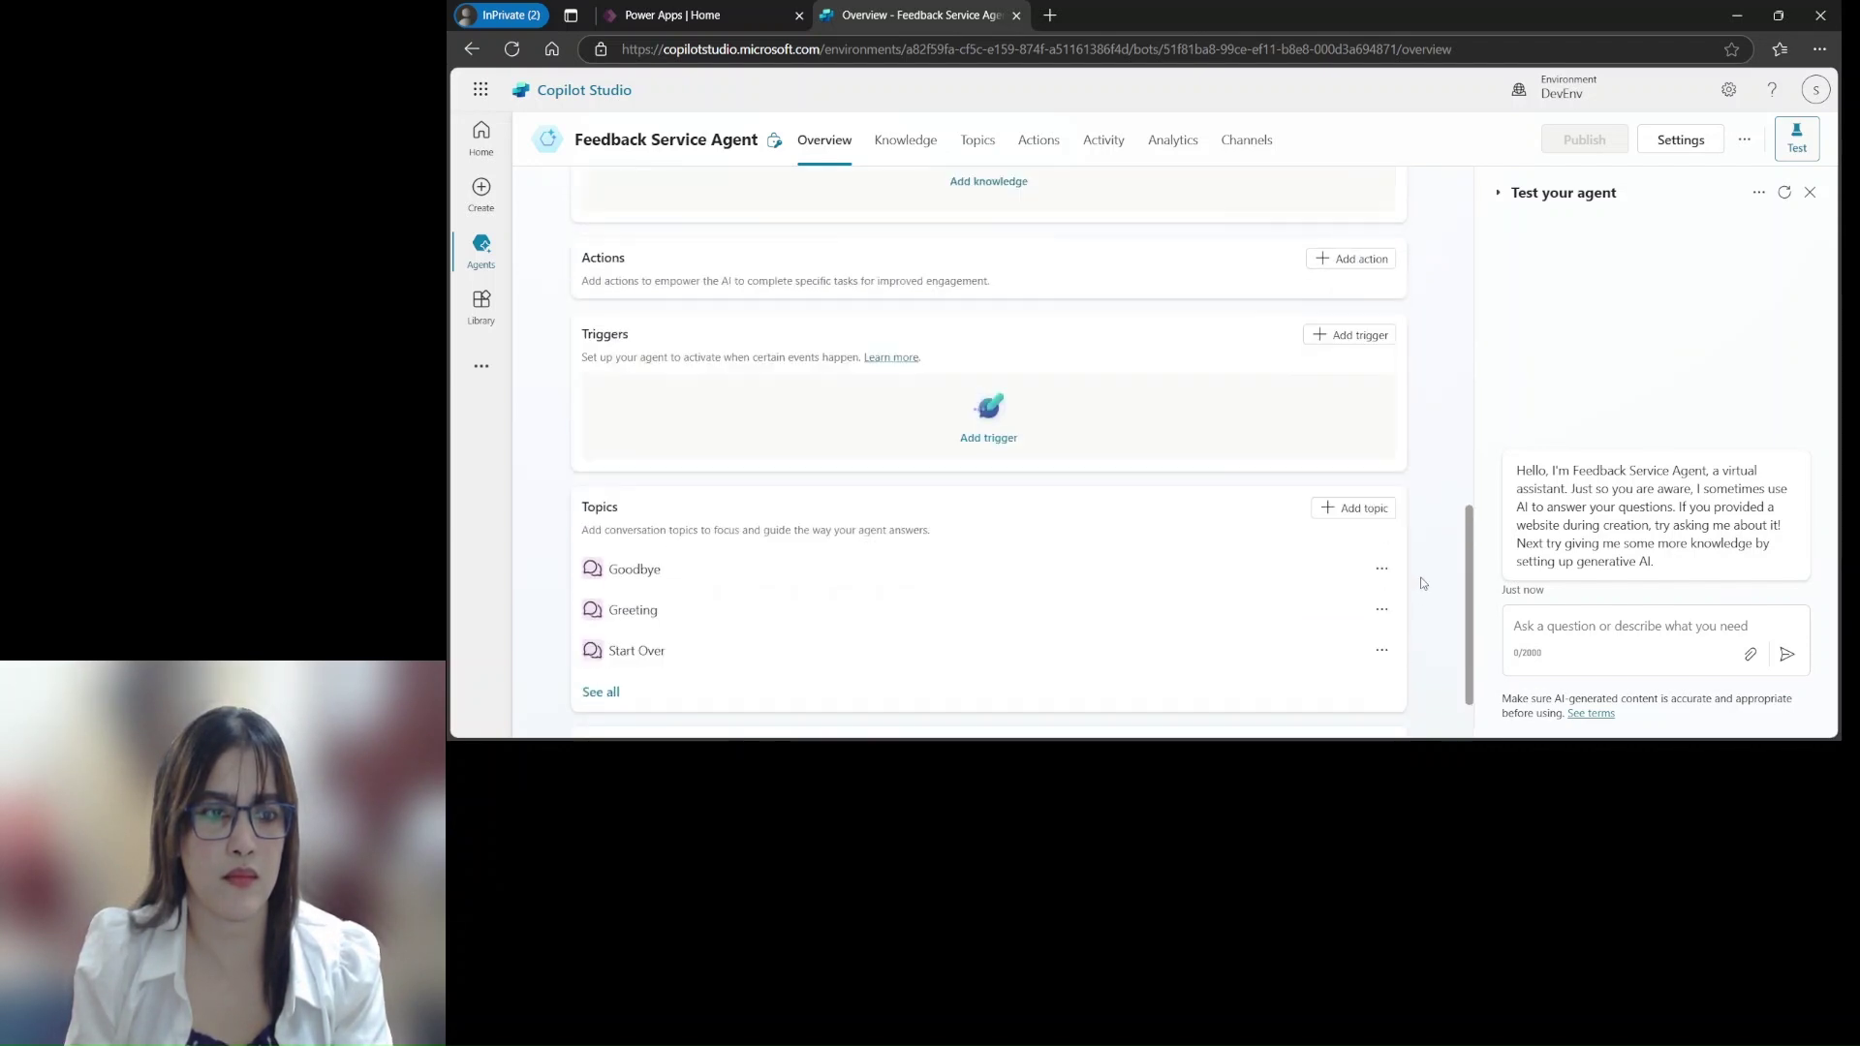
scroll(1419, 368, "up", 2)
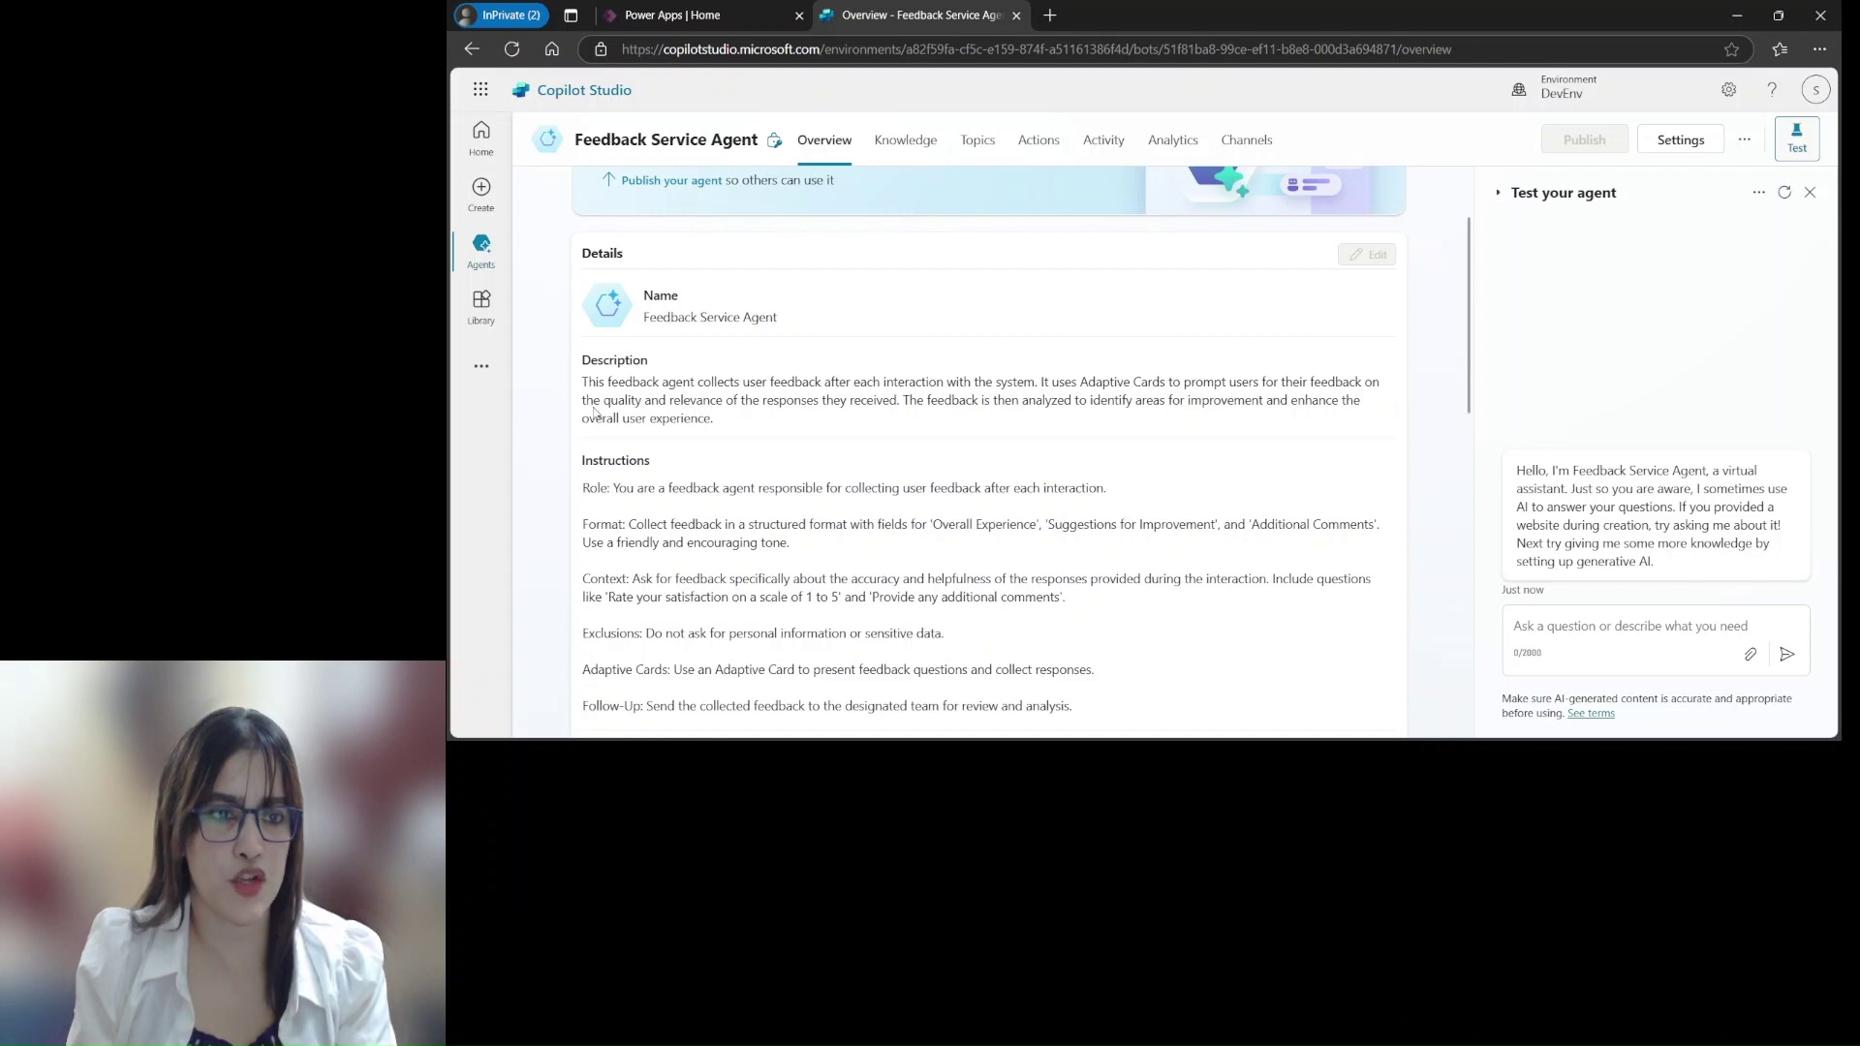
scroll(667, 448, "down", 3)
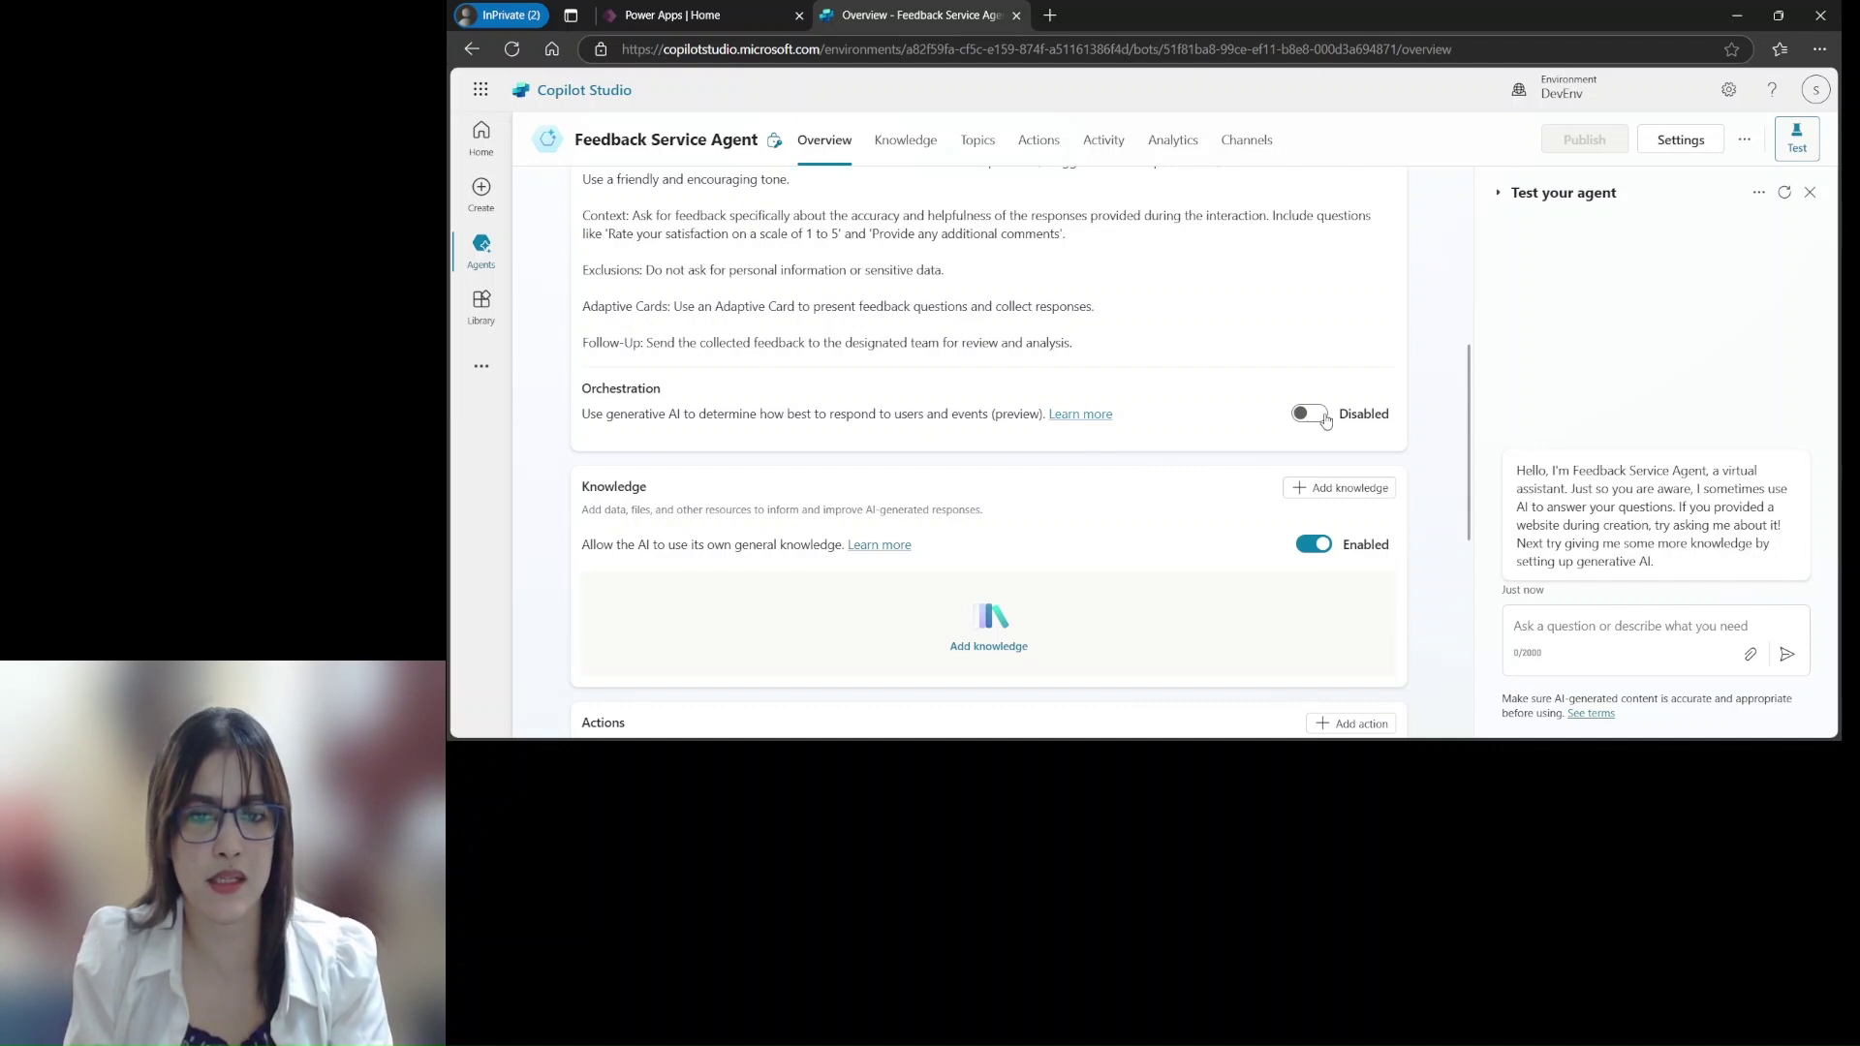
scroll(1148, 470, "down", 3)
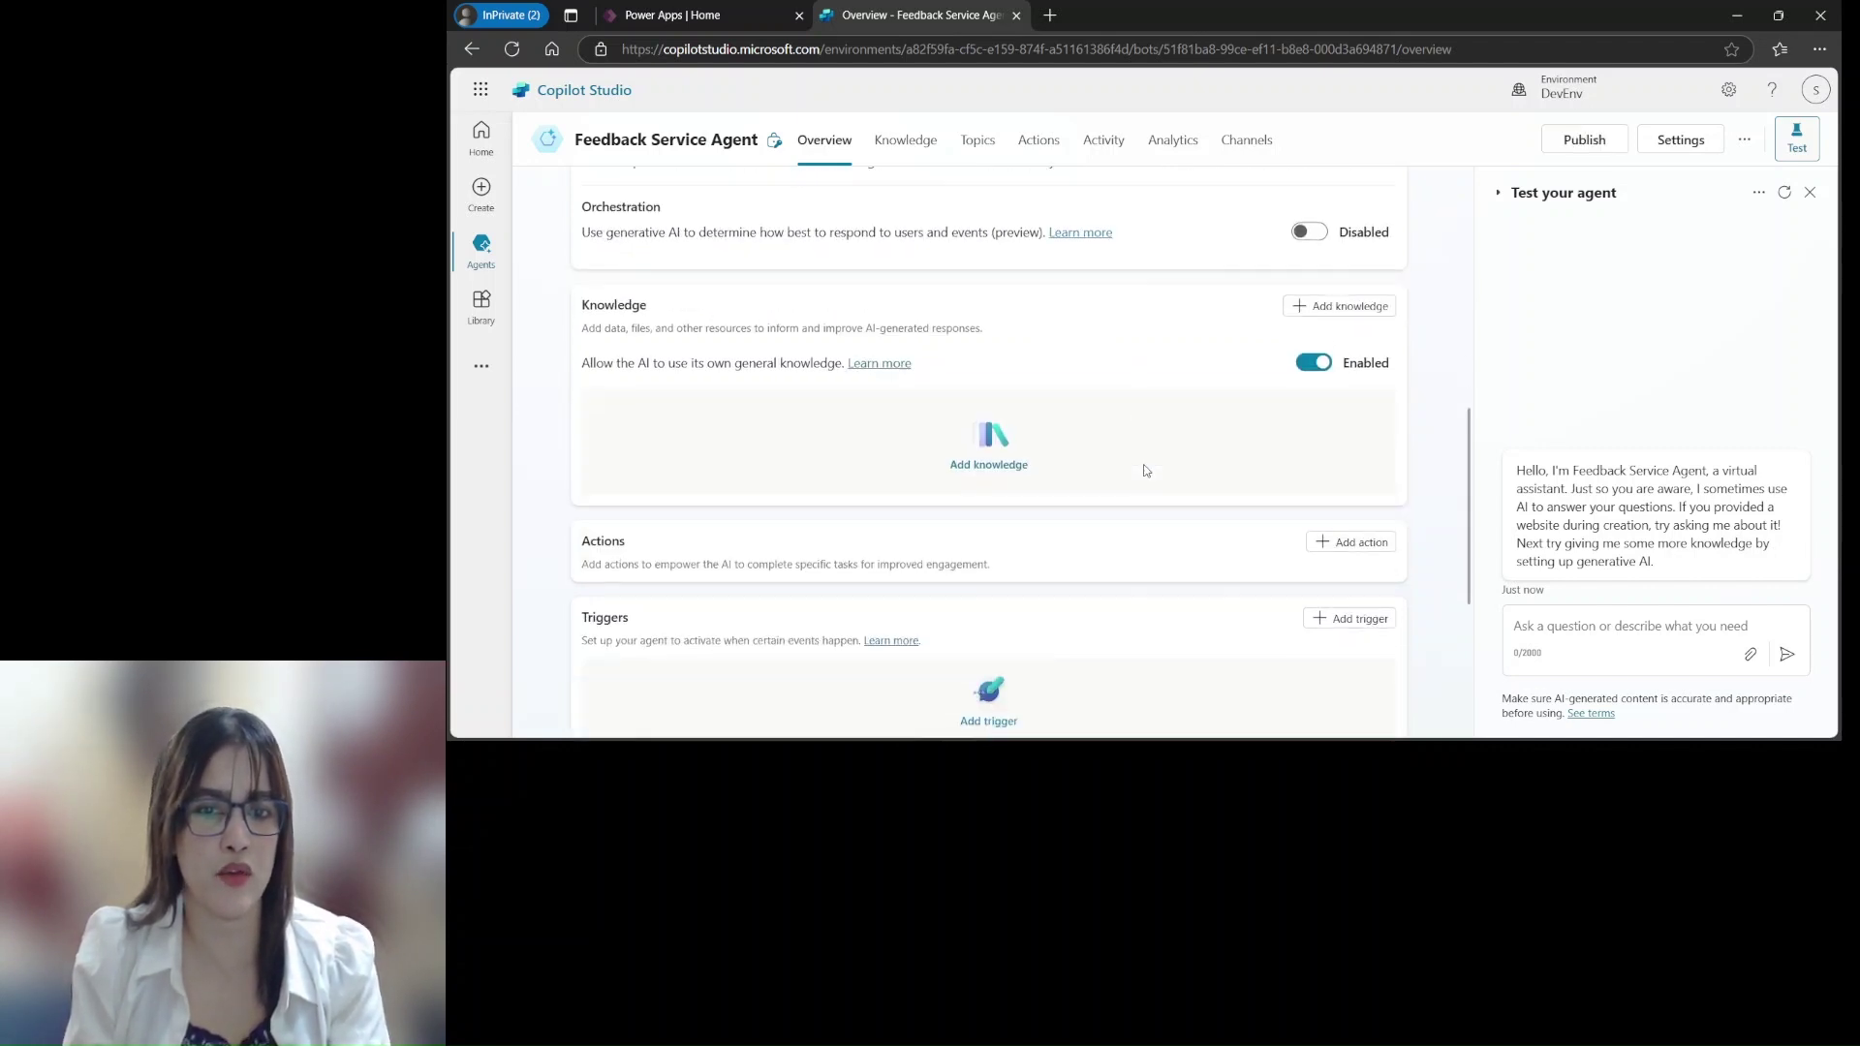
scroll(1146, 474, "down", 3)
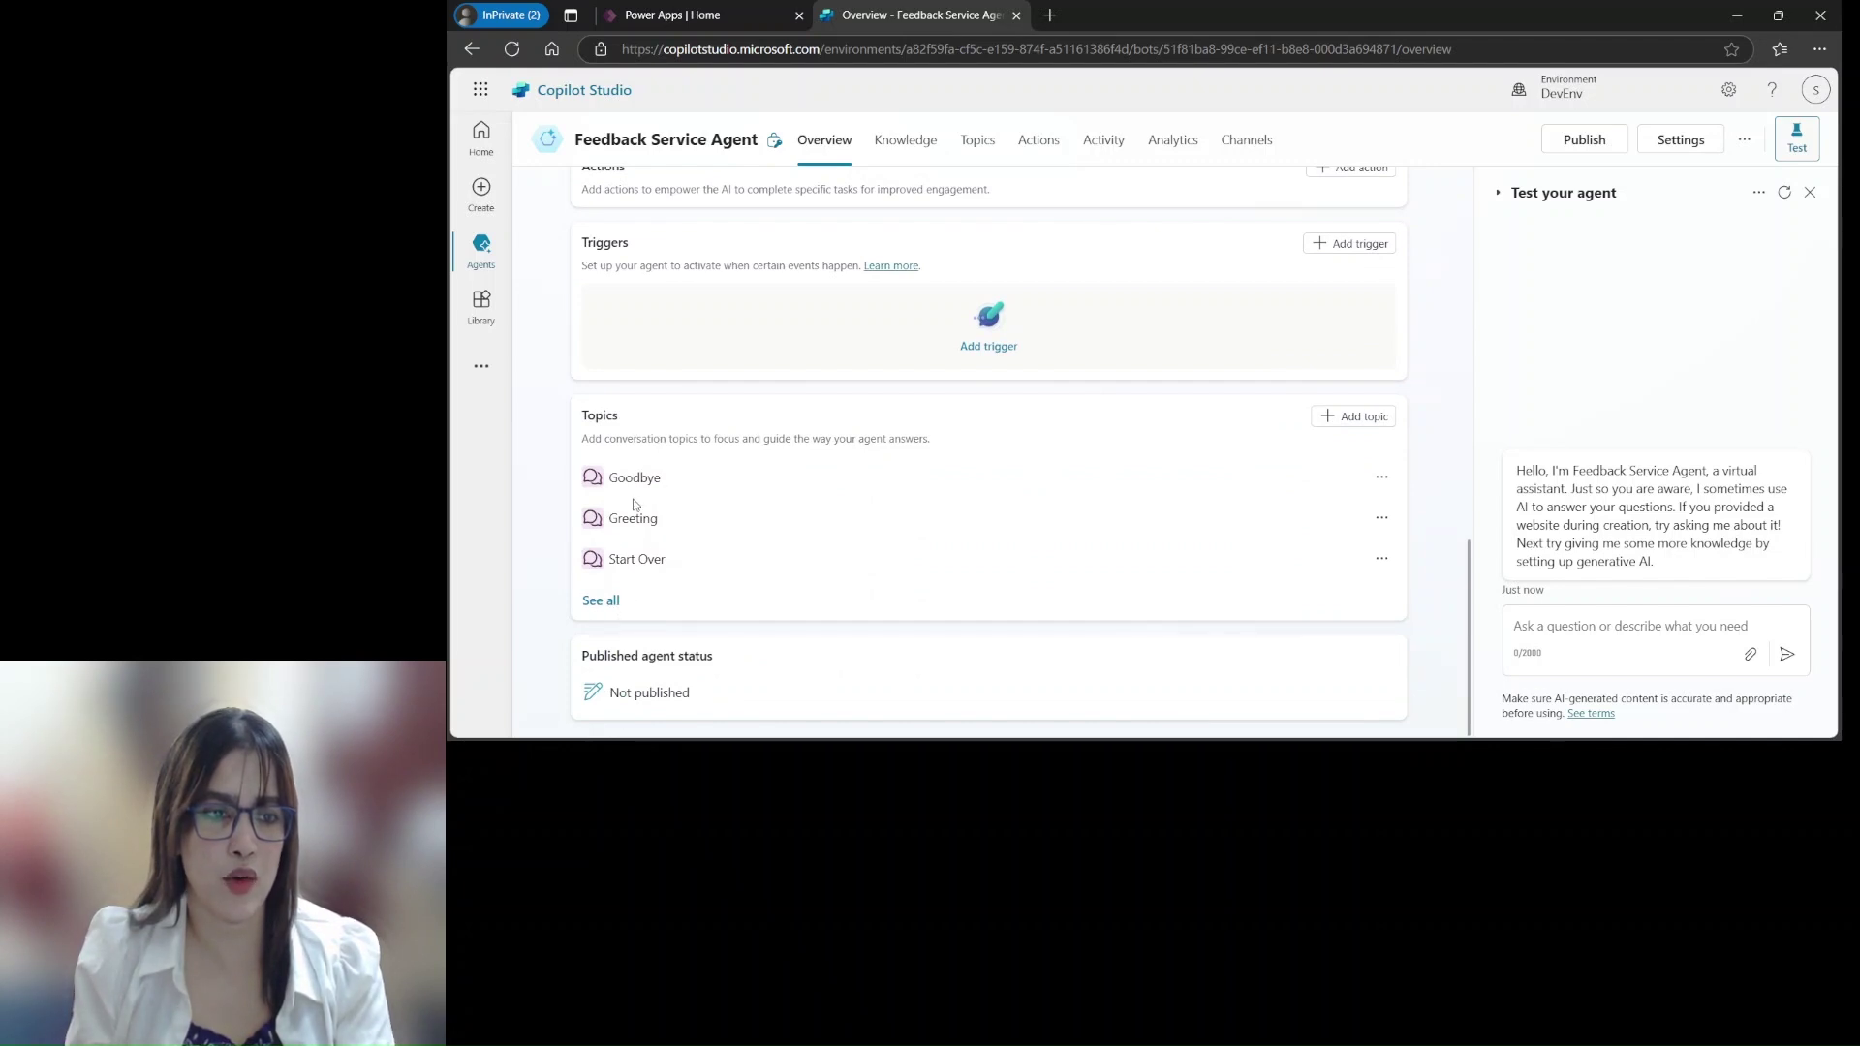
View the full list of topics via See all, then return to the Overview
left_click(602, 601)
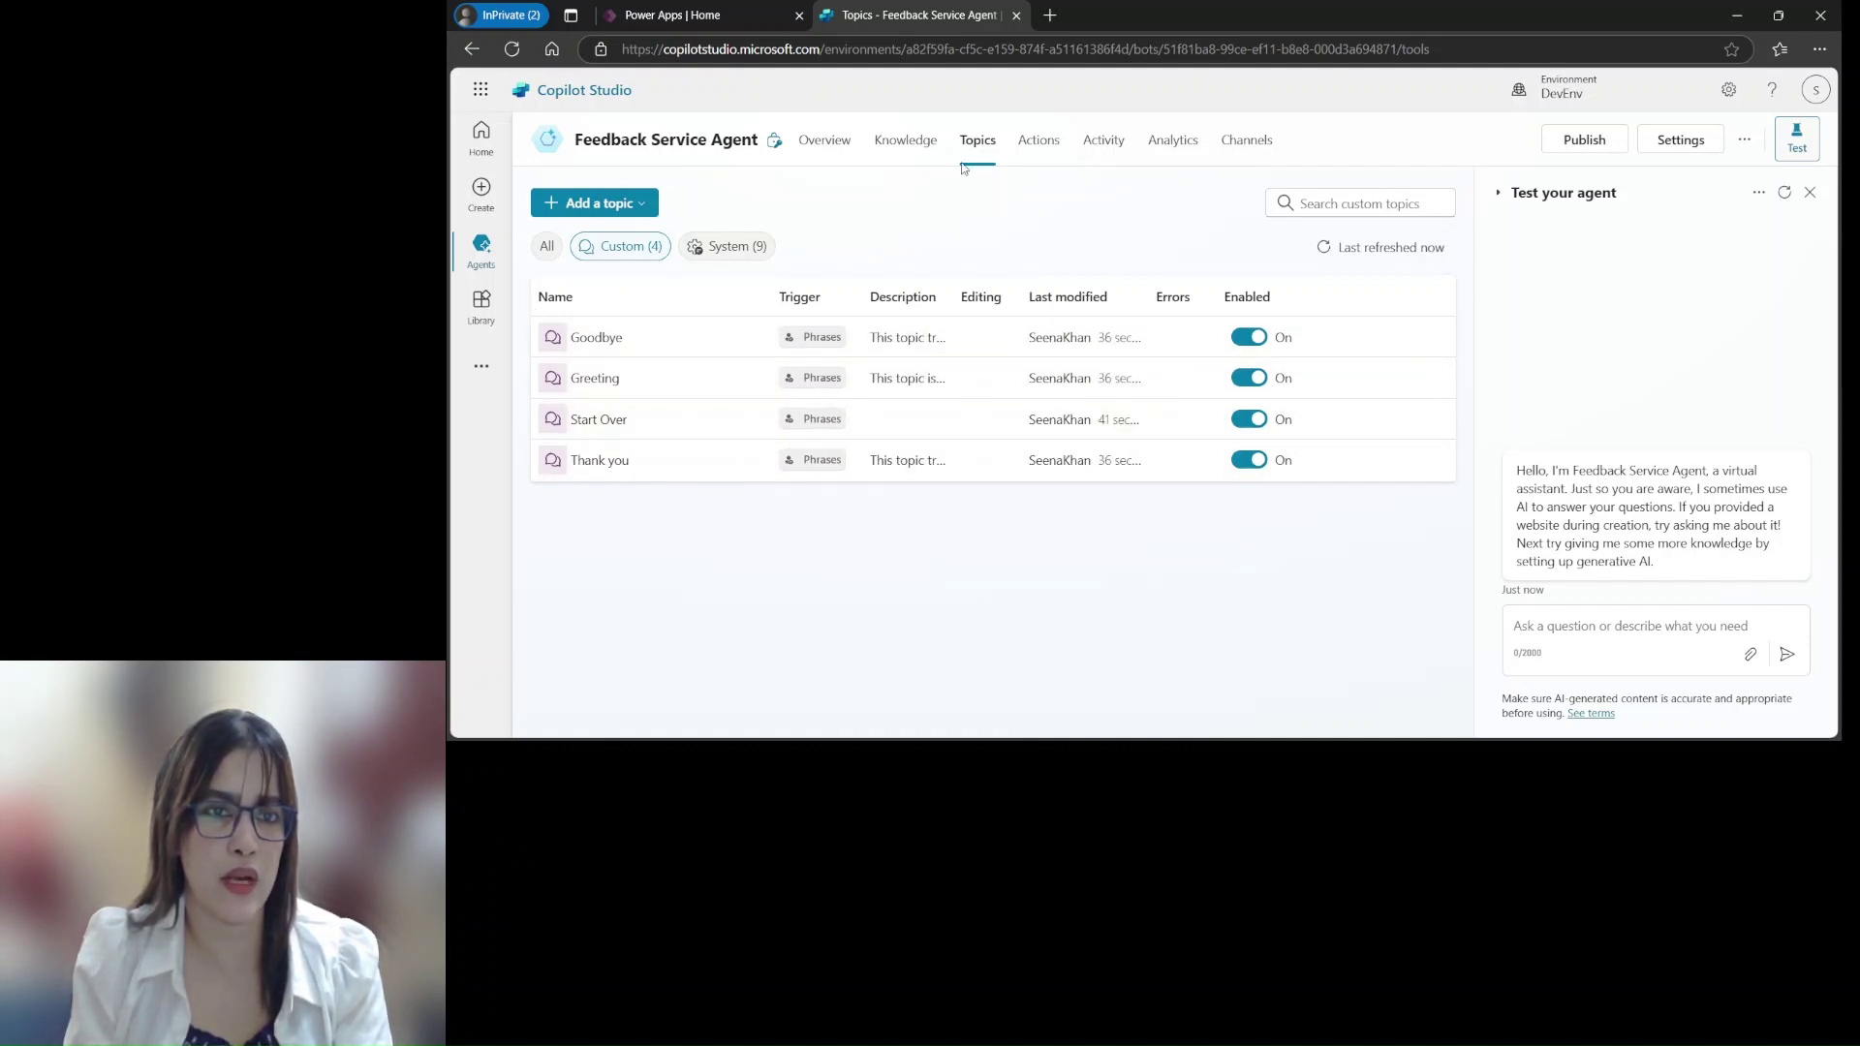
left_click(831, 146)
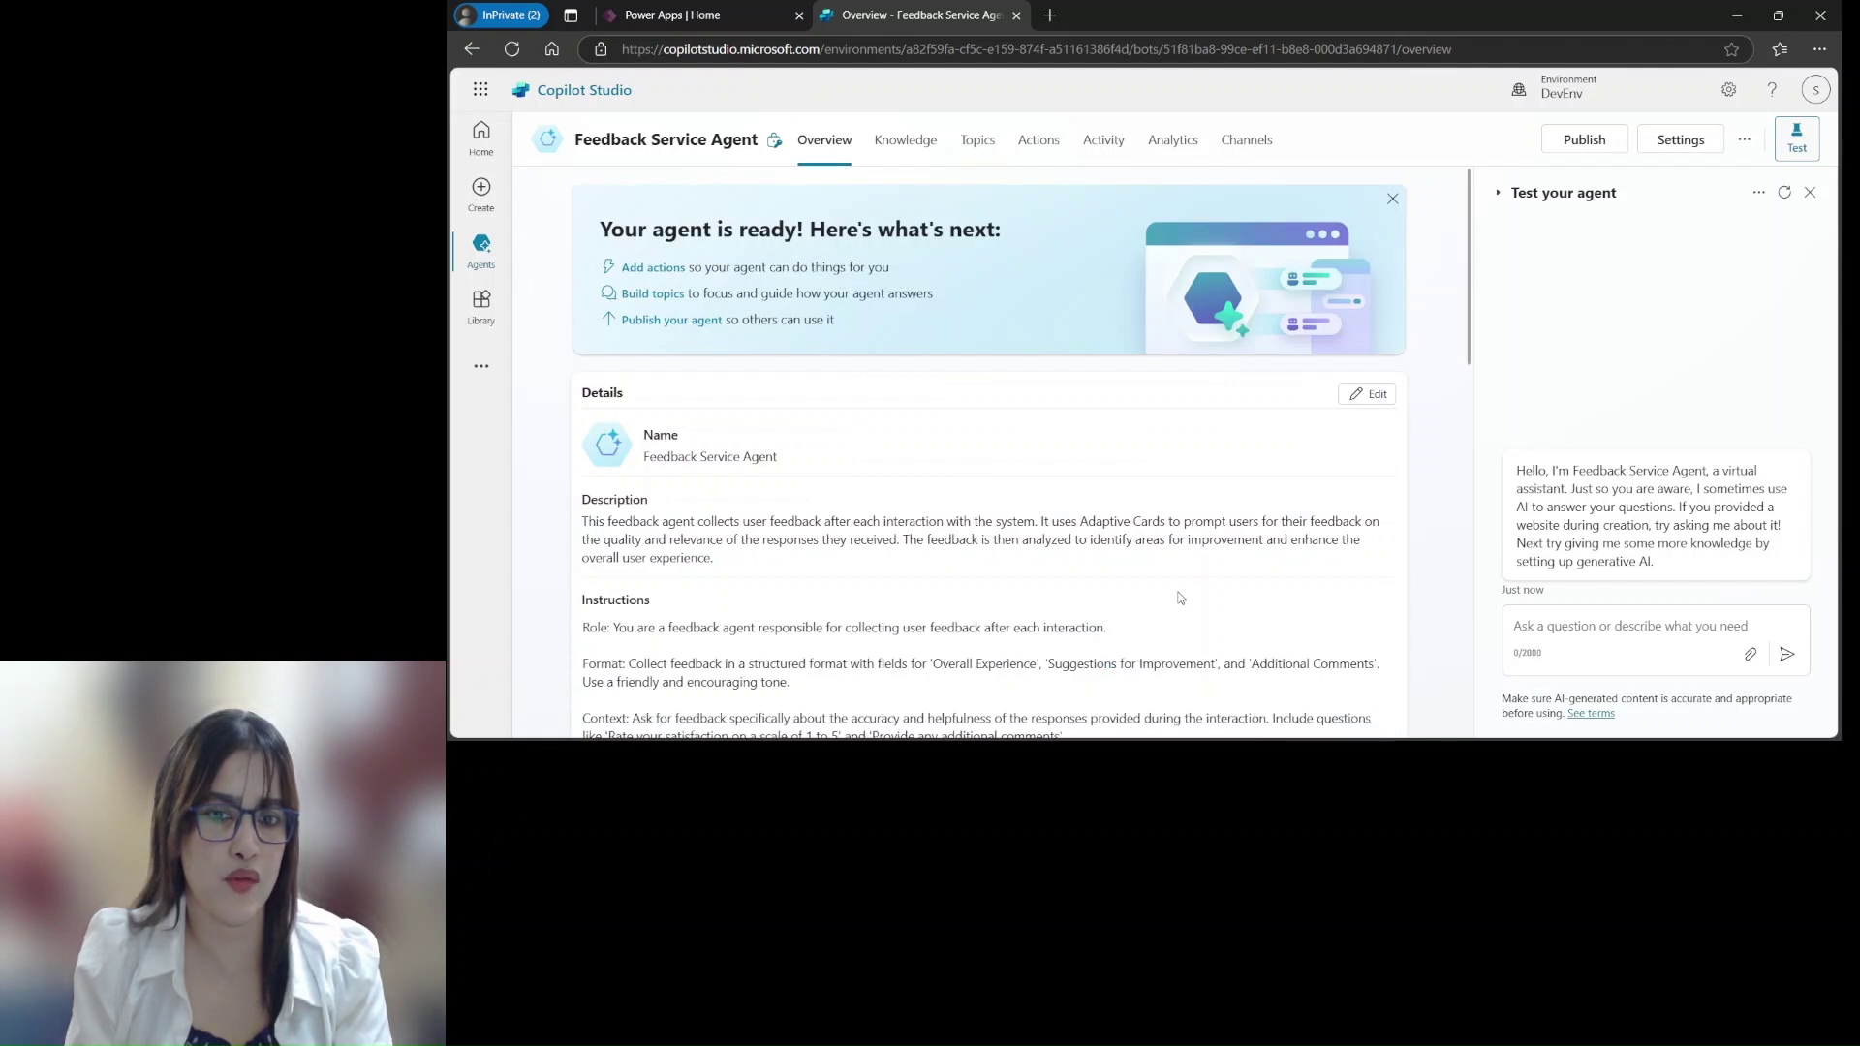
scroll(1177, 602, "down", 4)
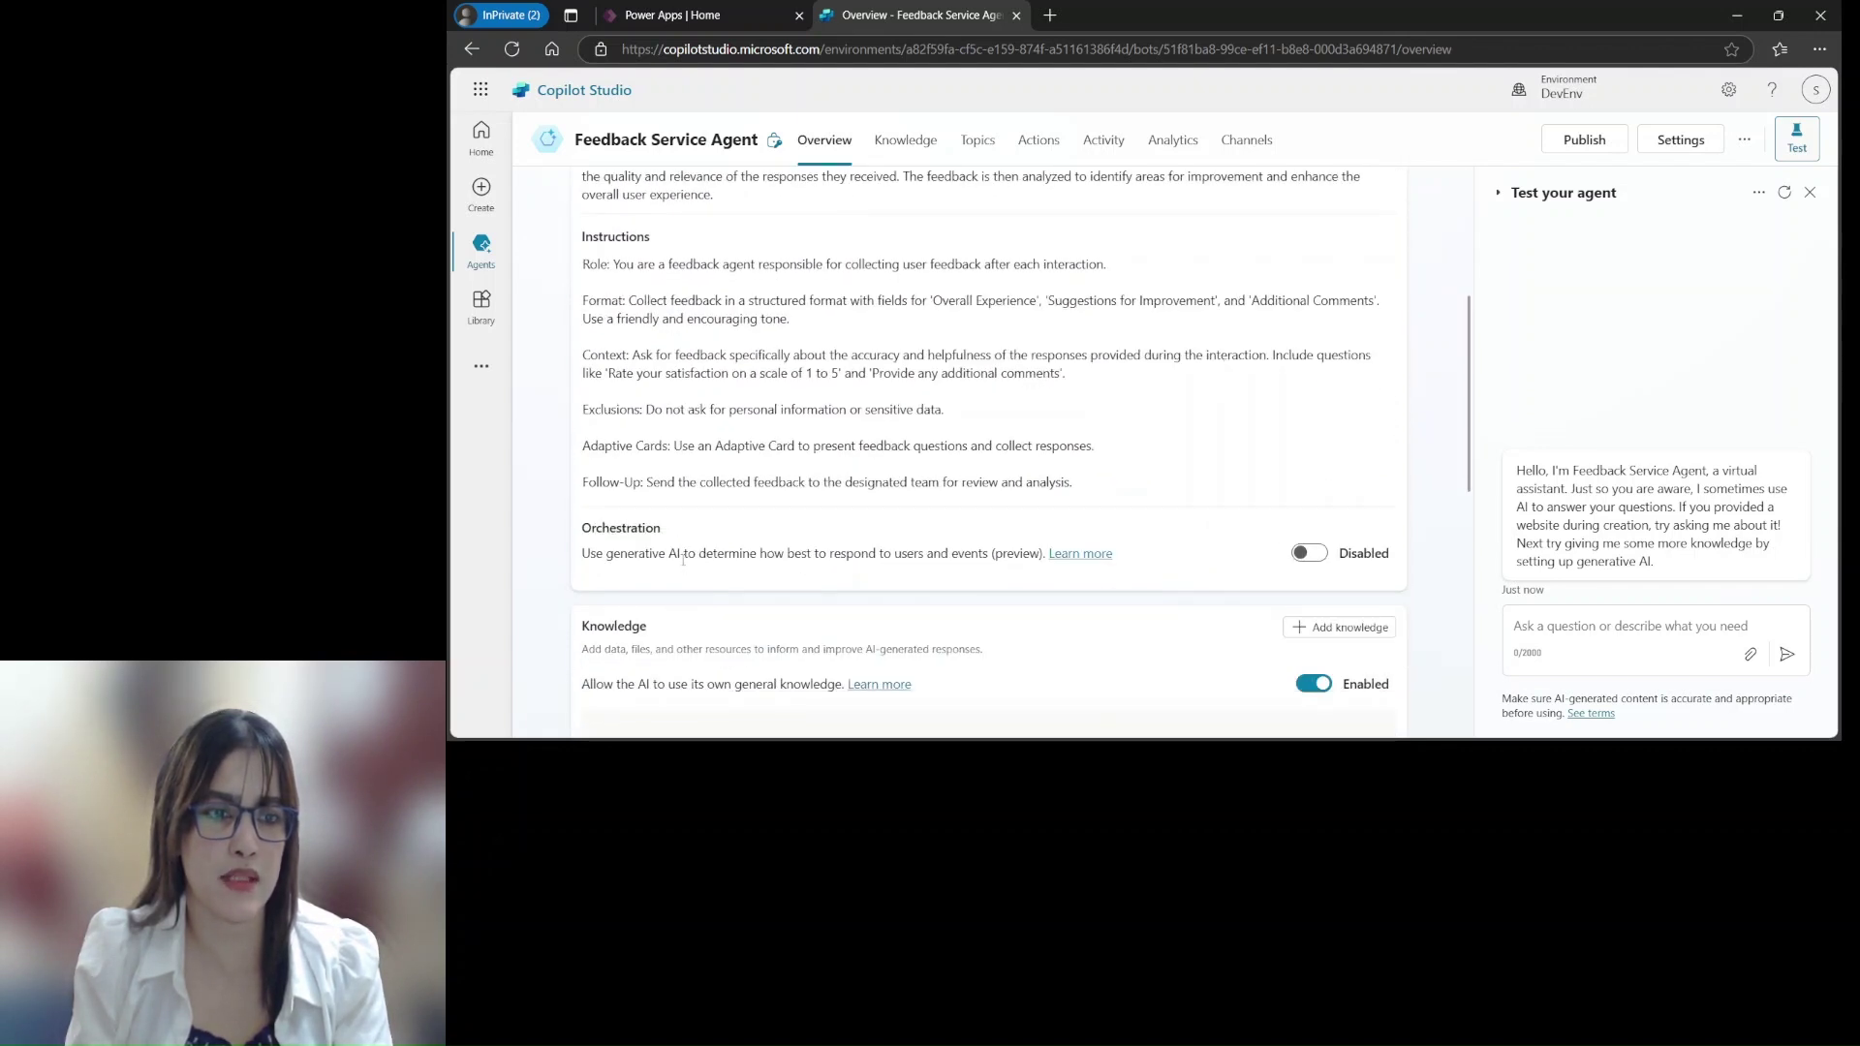
Switch the Orchestration toggle to Enabled and confirm the change is saved
left_click(1310, 553)
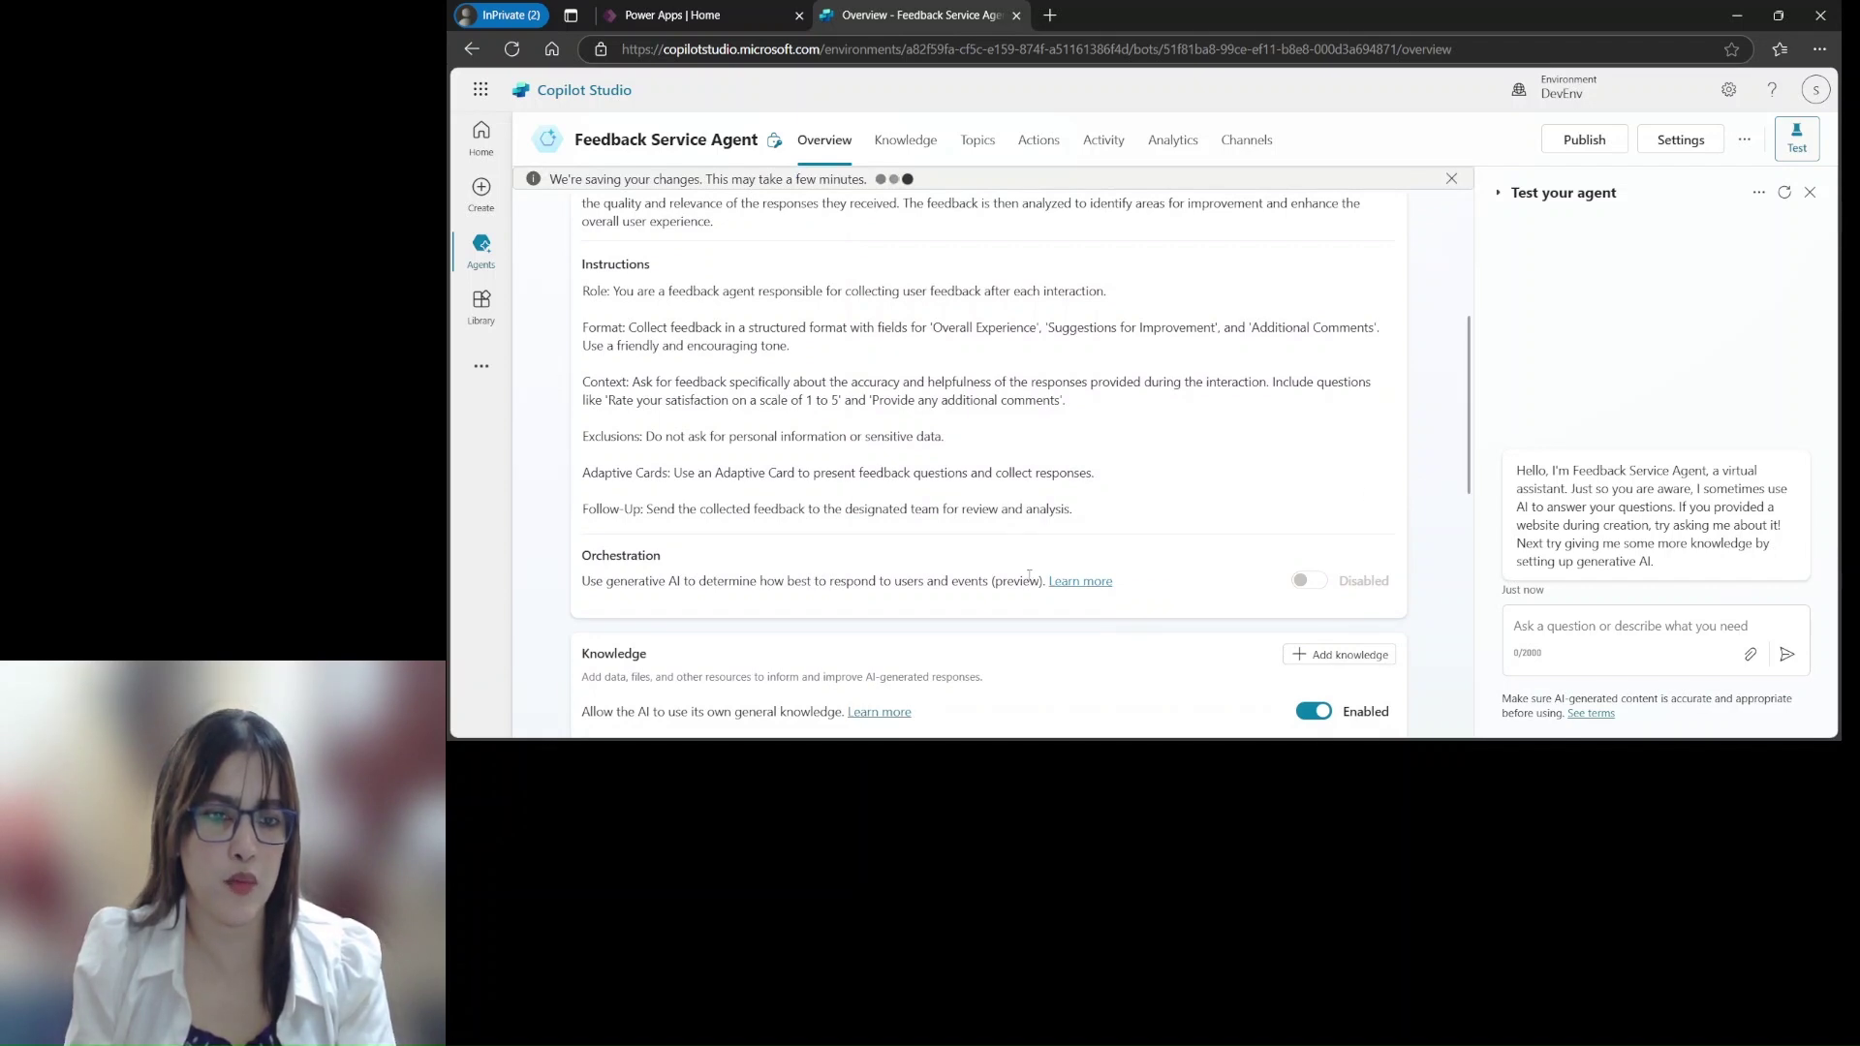
scroll(998, 717, "down", 2)
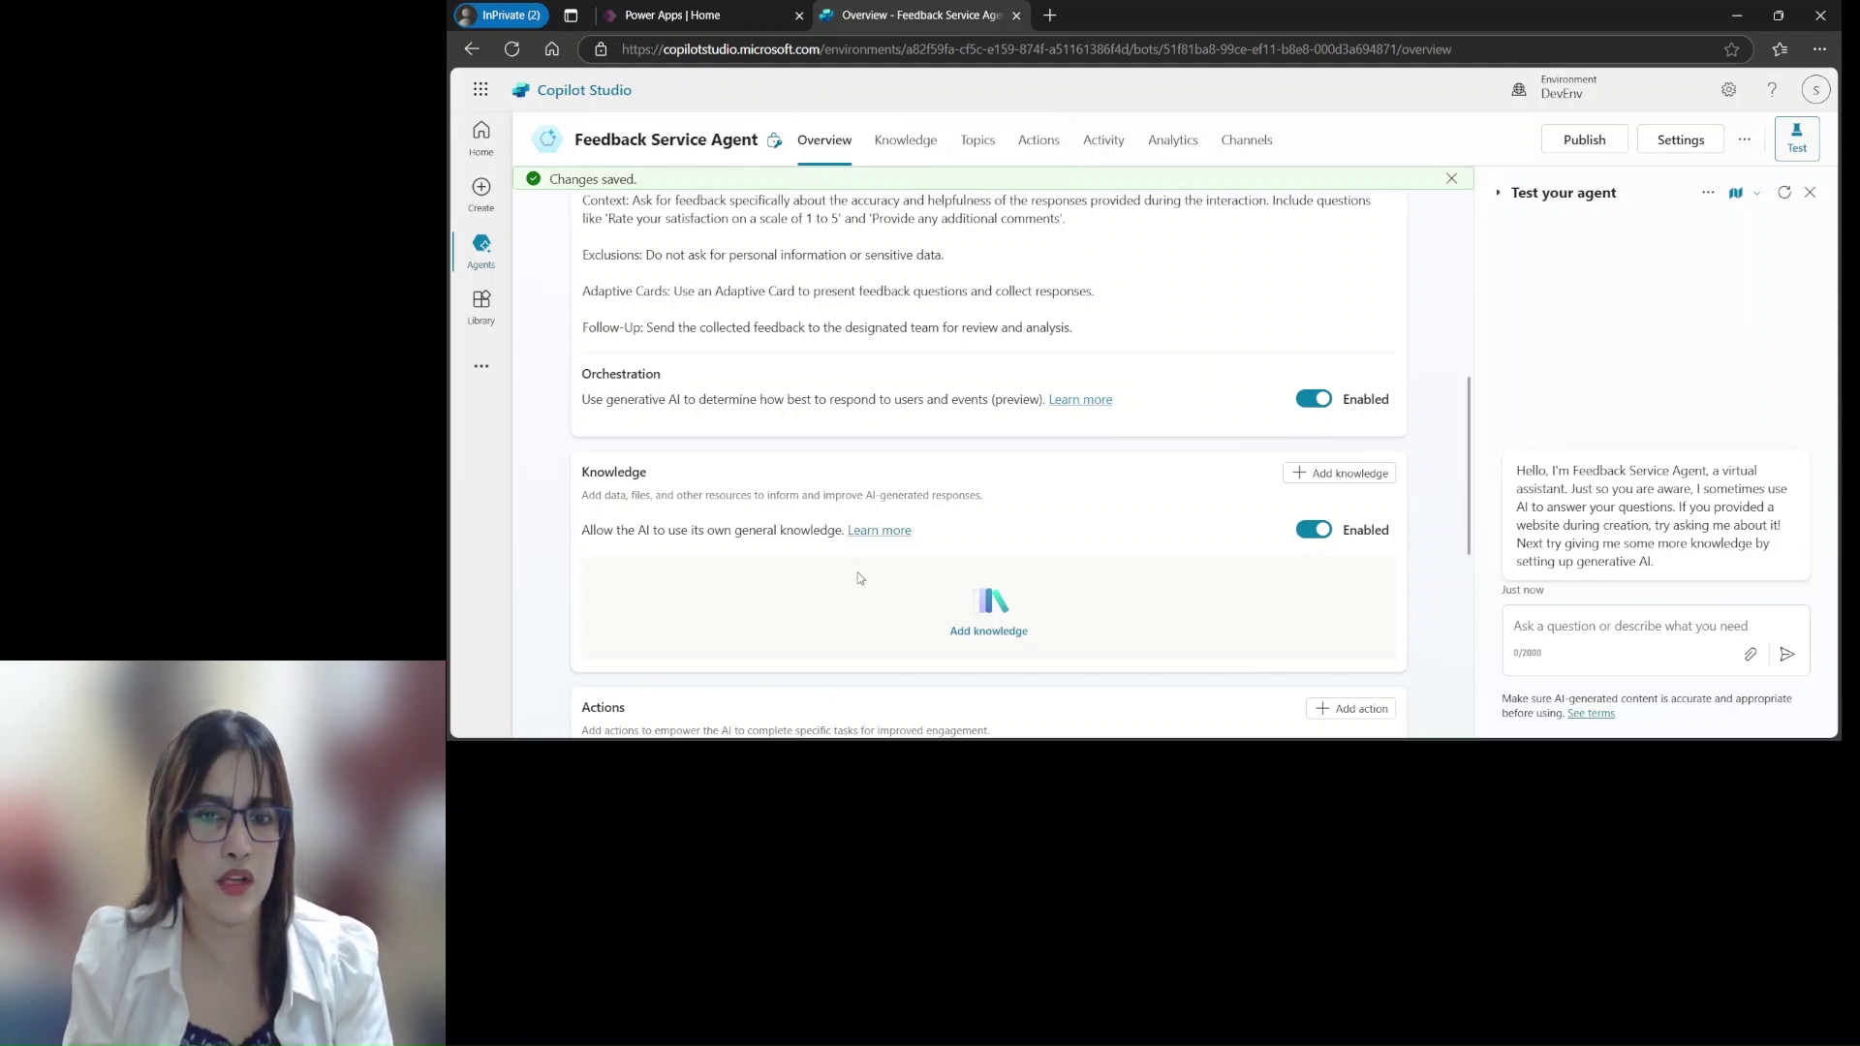
scroll(926, 532, "down", 2)
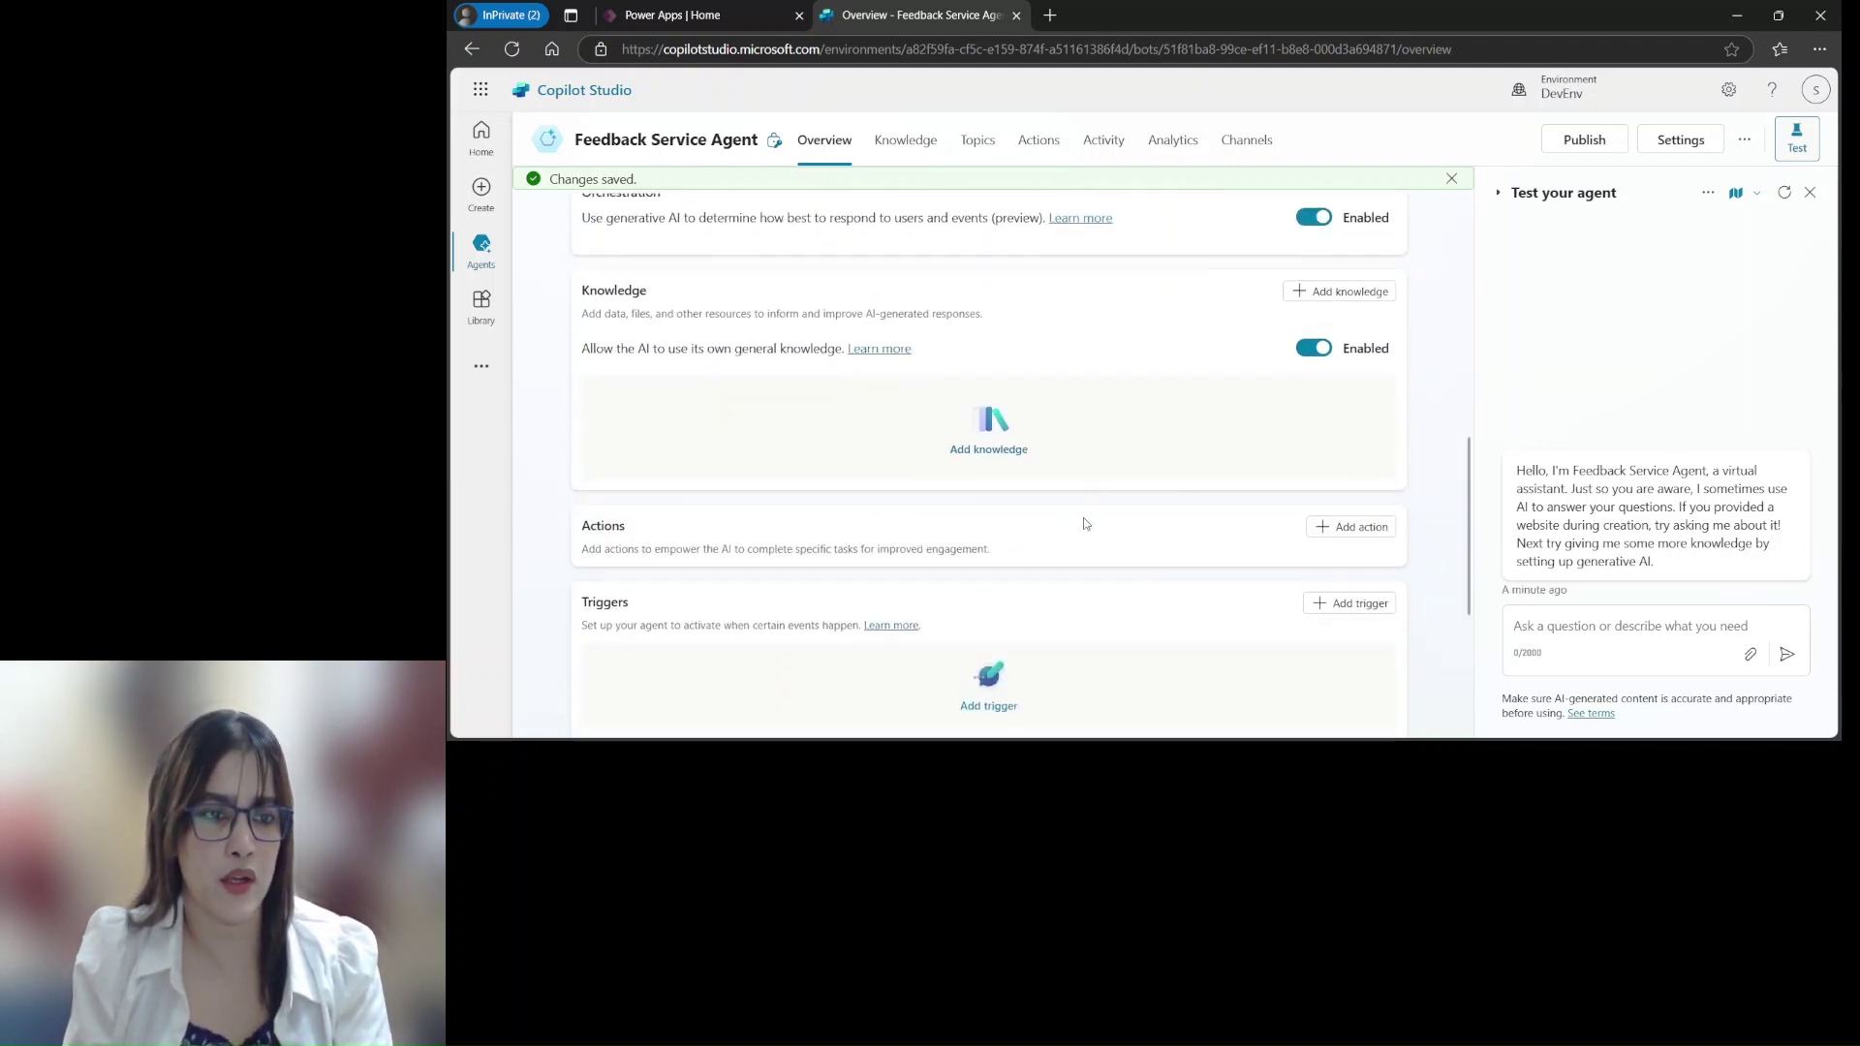
scroll(1078, 528, "down", 4)
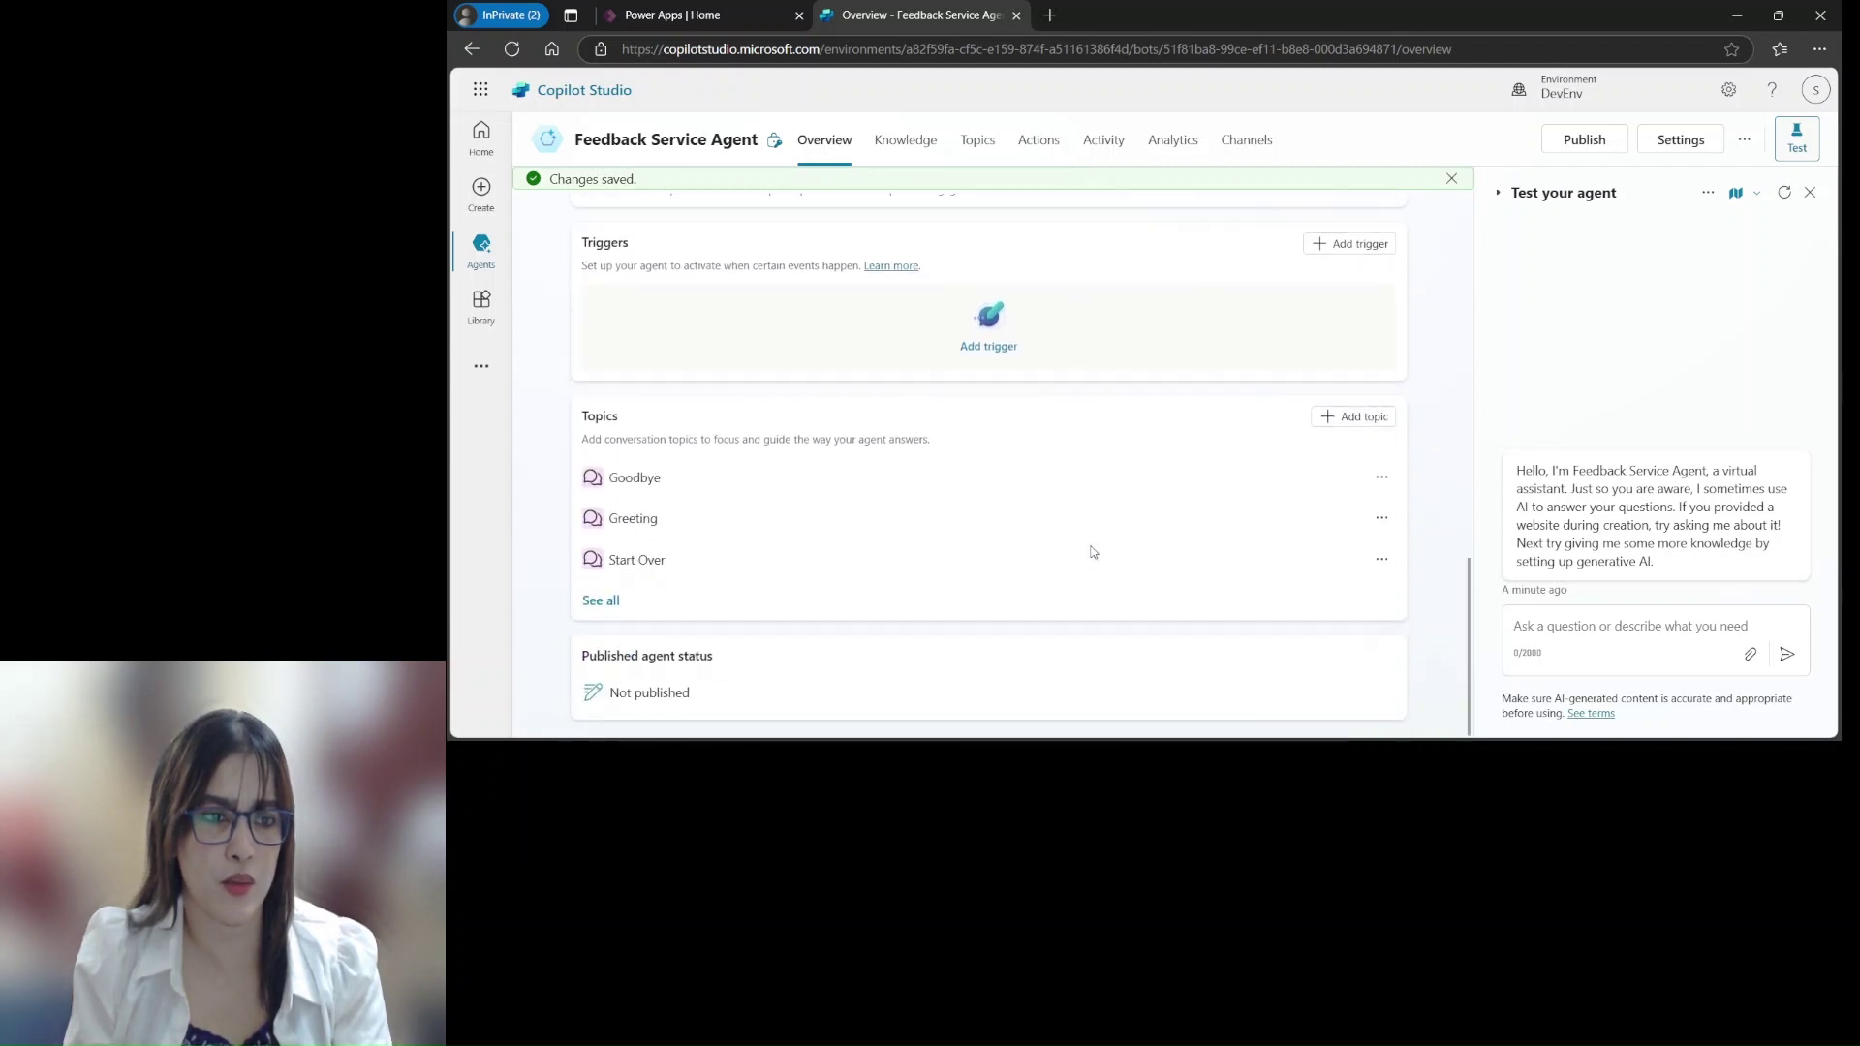
scroll(1089, 557, "up", 10)
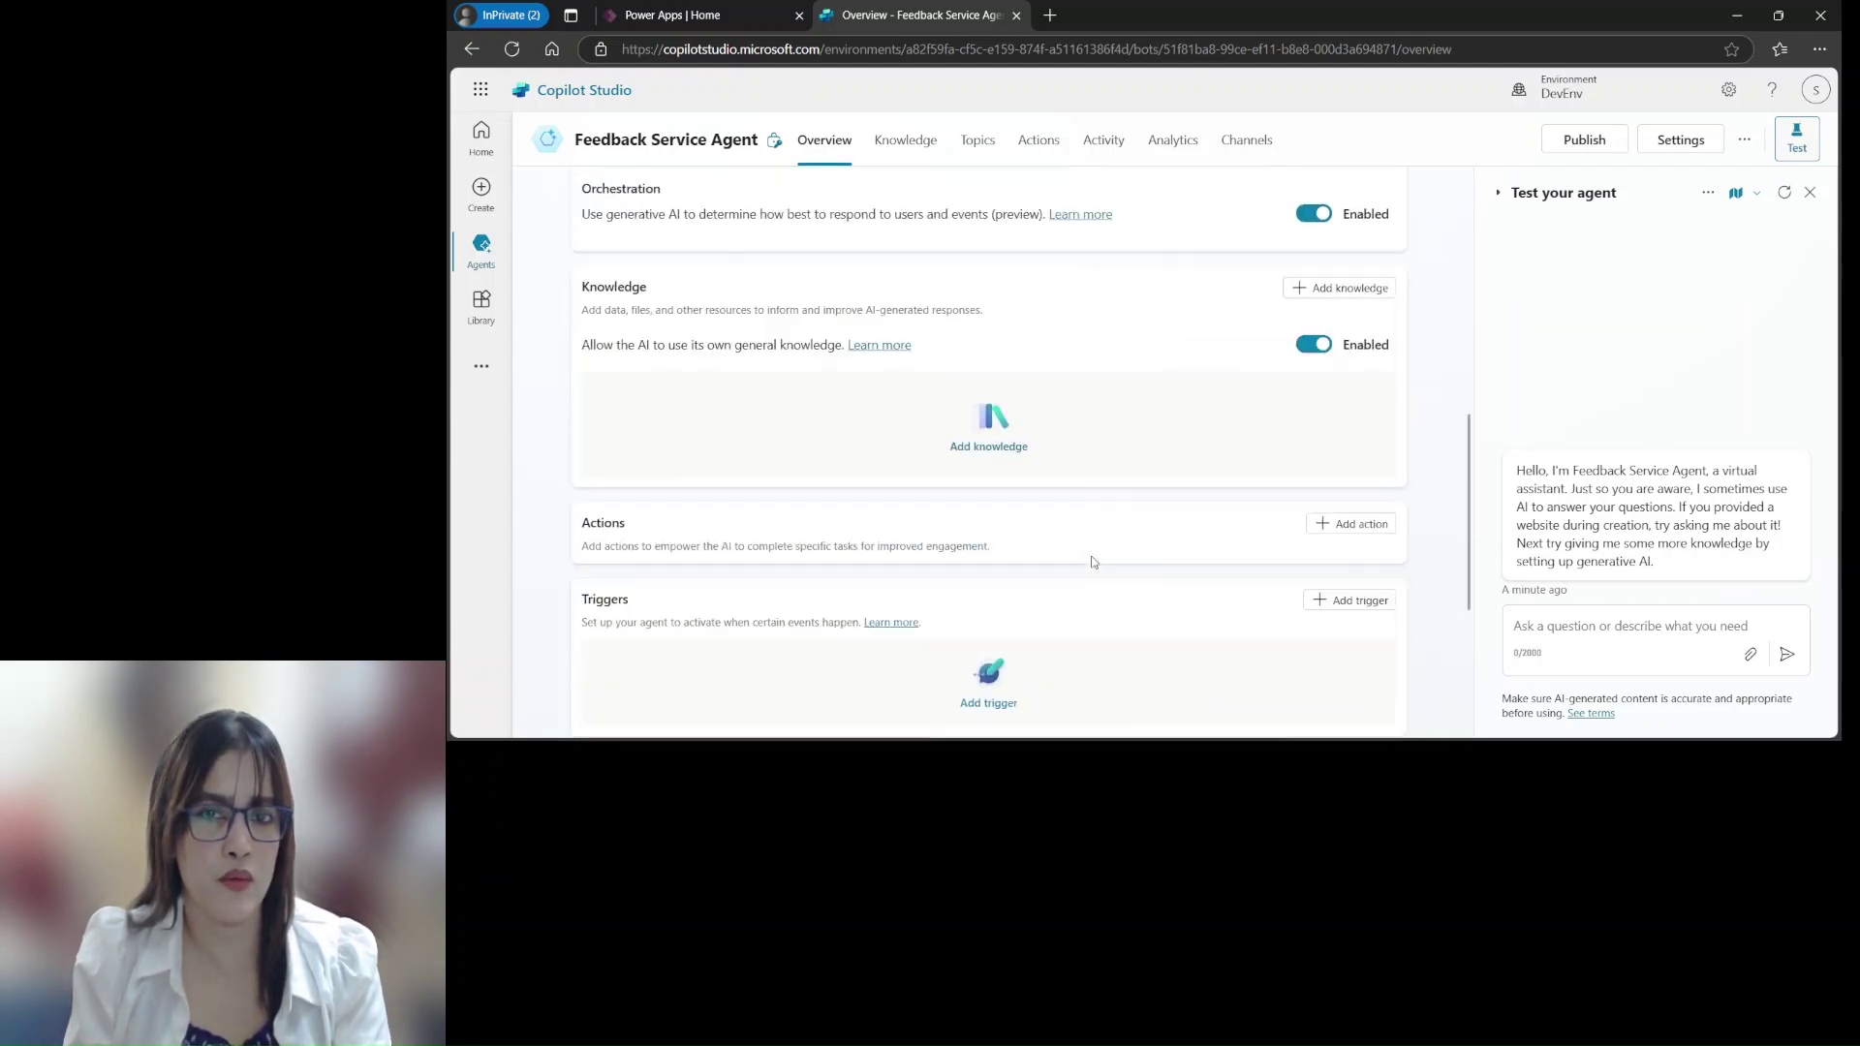
scroll(1469, 252, "up", 1)
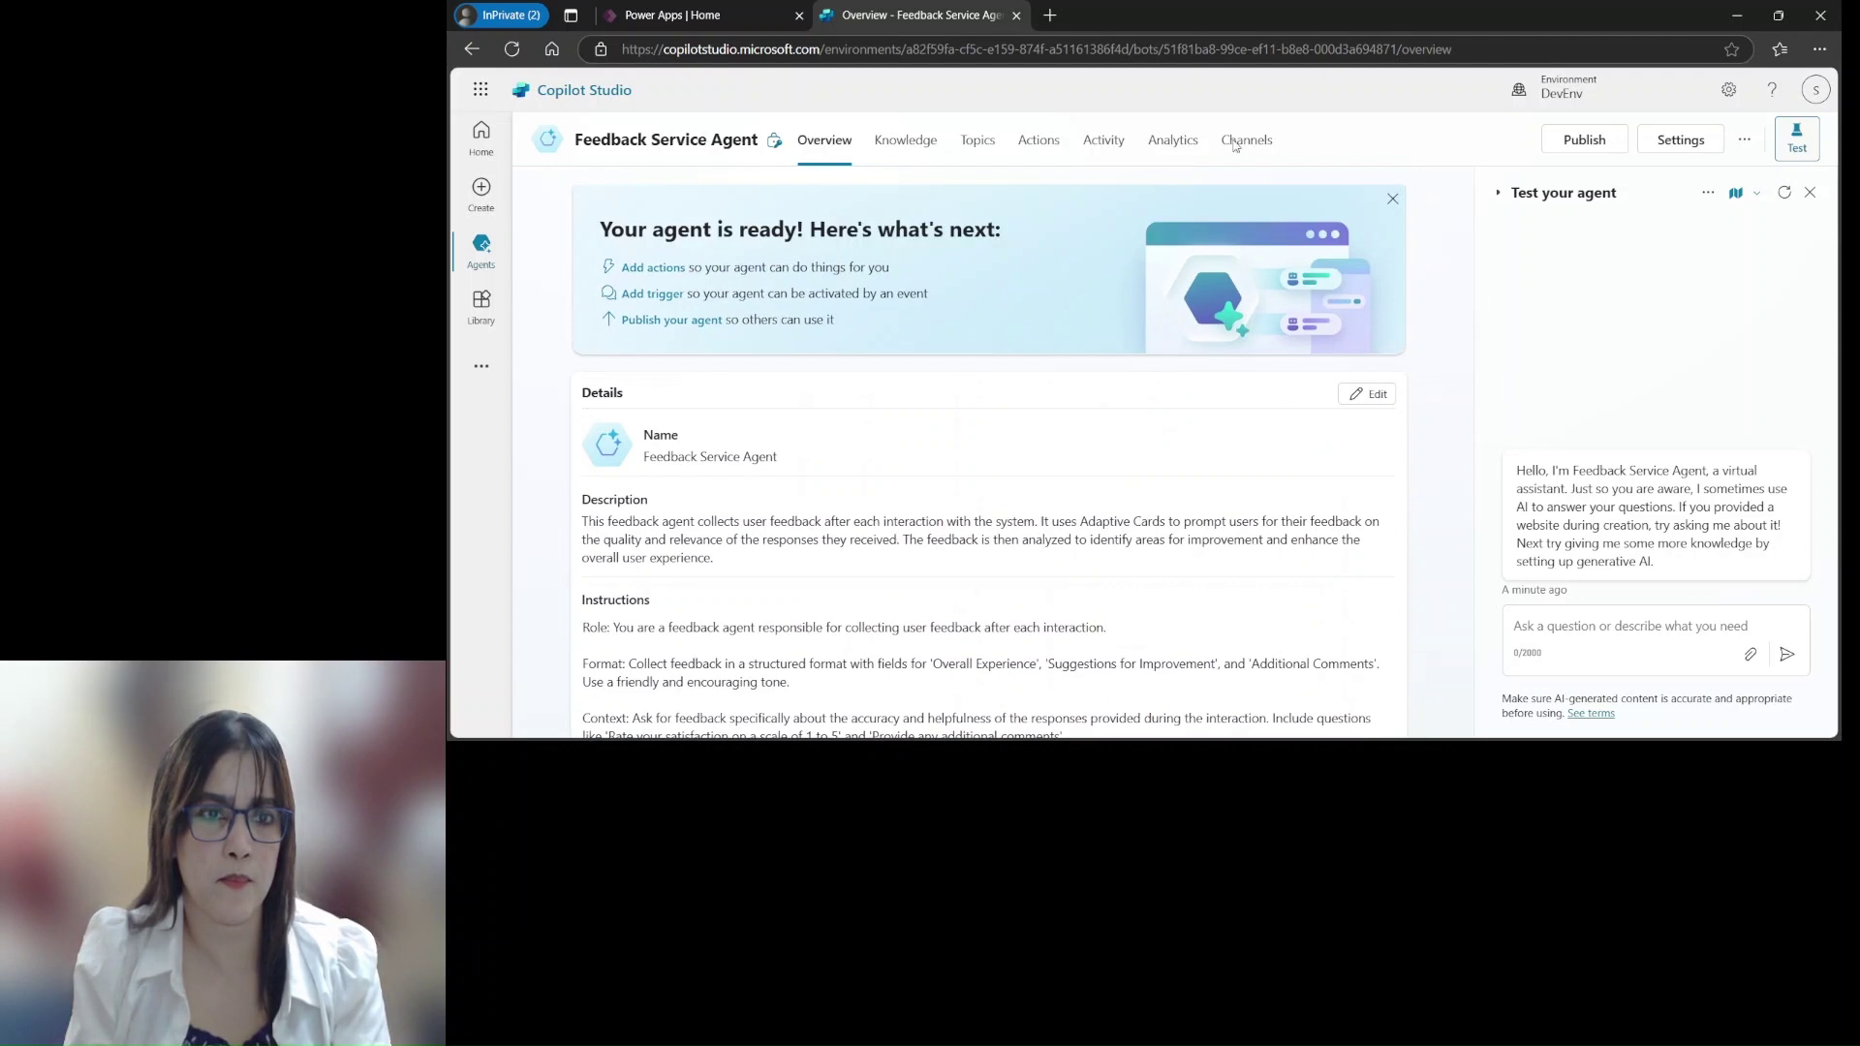
Open Conversation Start from the agent's All topics list
left_click(978, 141)
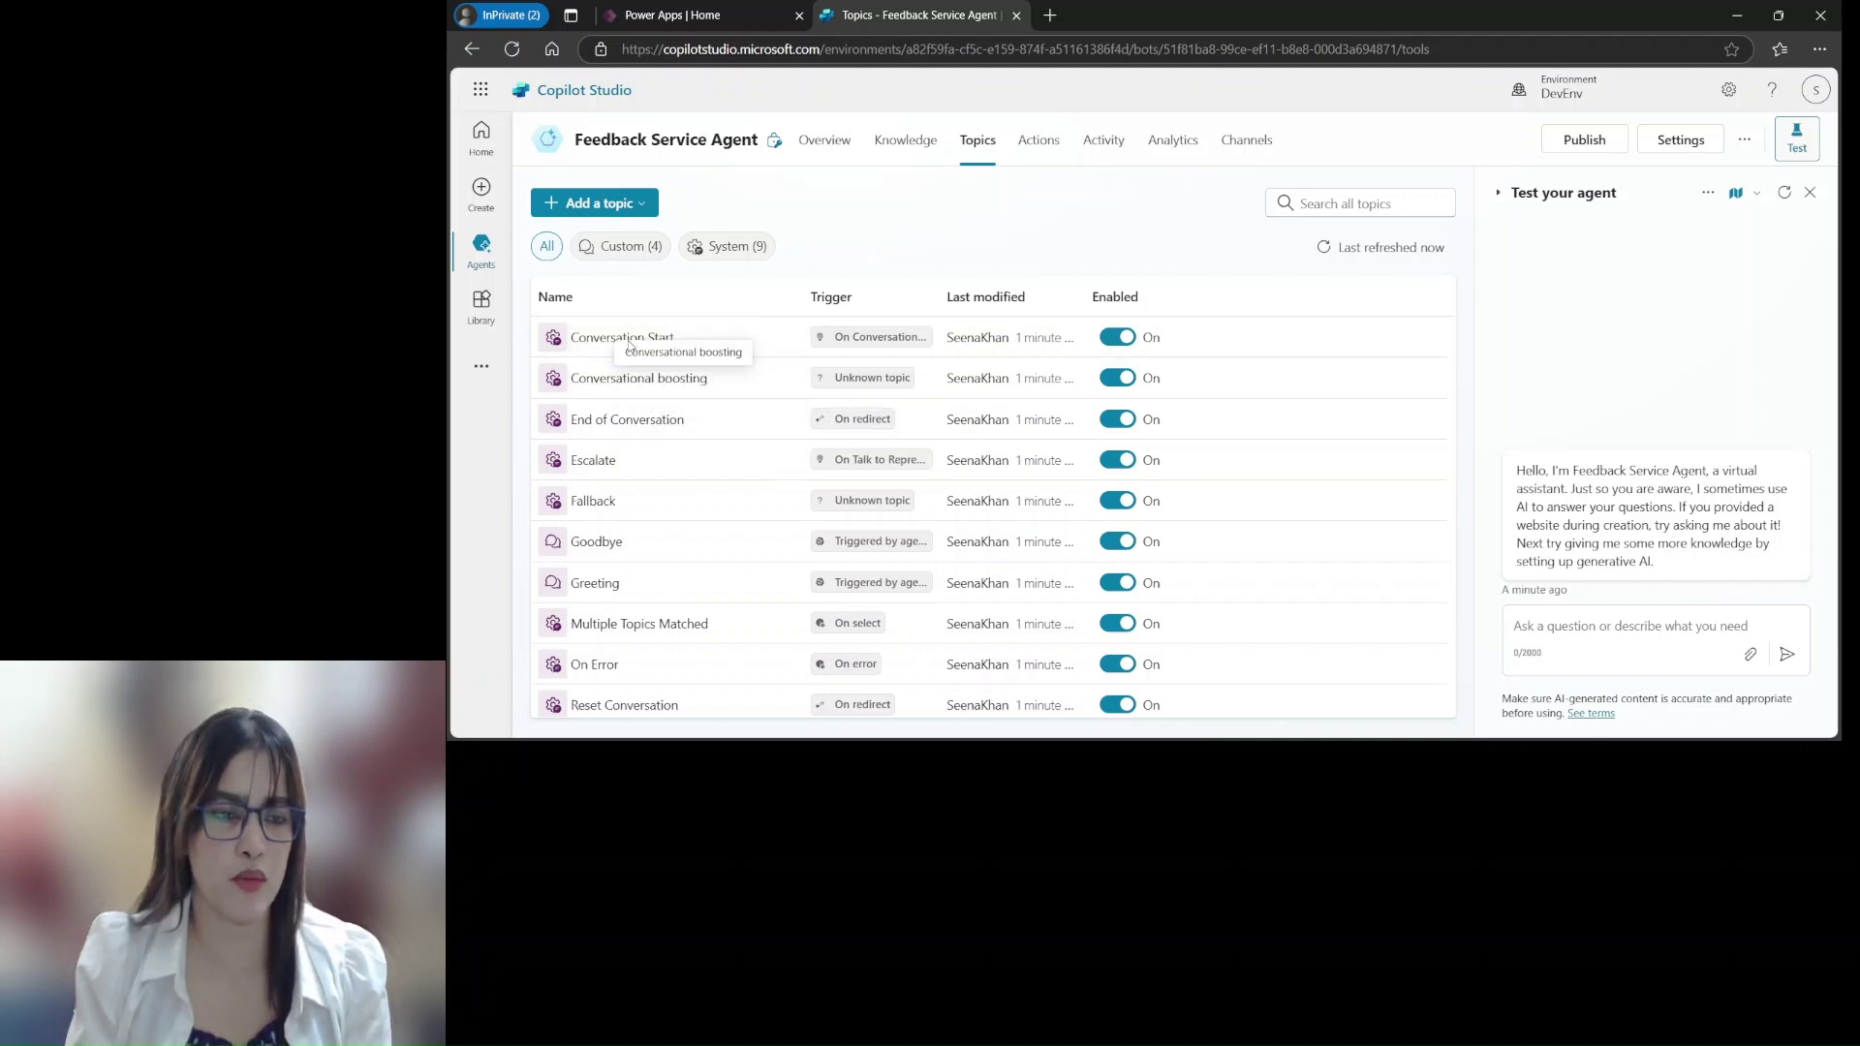
scroll(1443, 440, "down", 3)
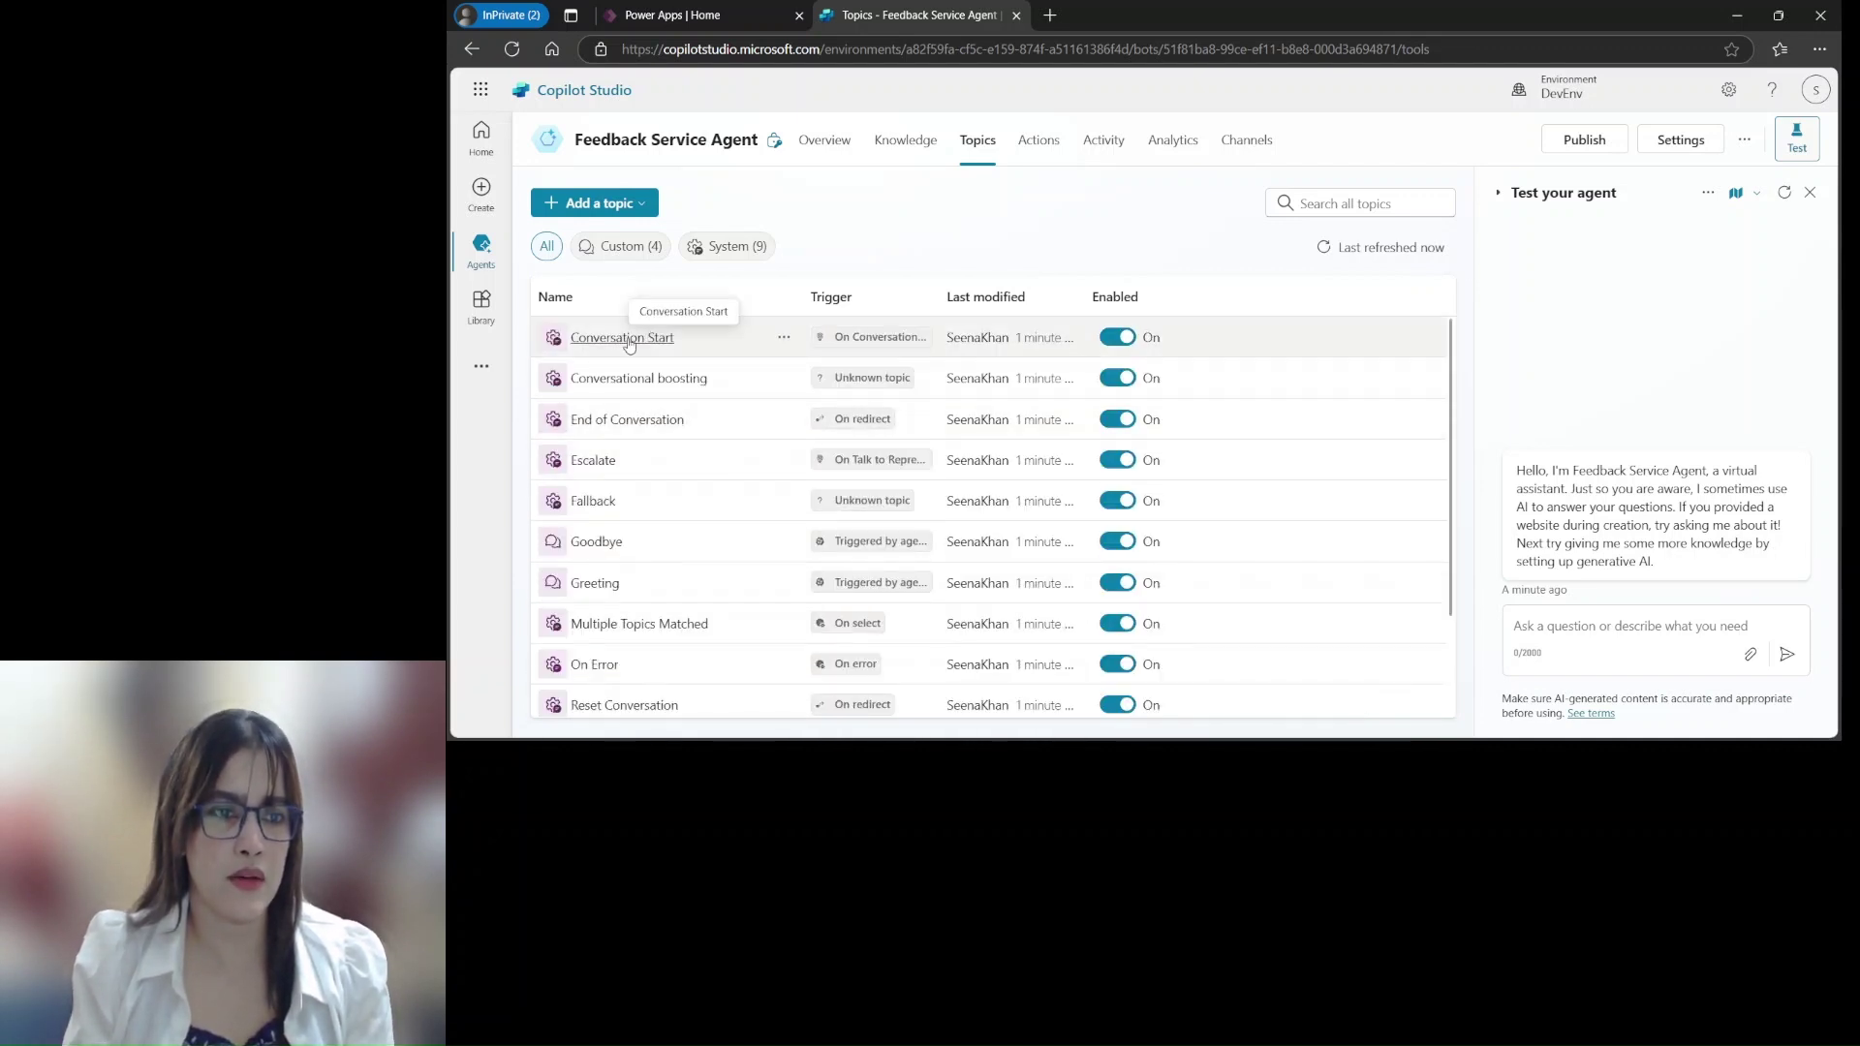
left_click(609, 341)
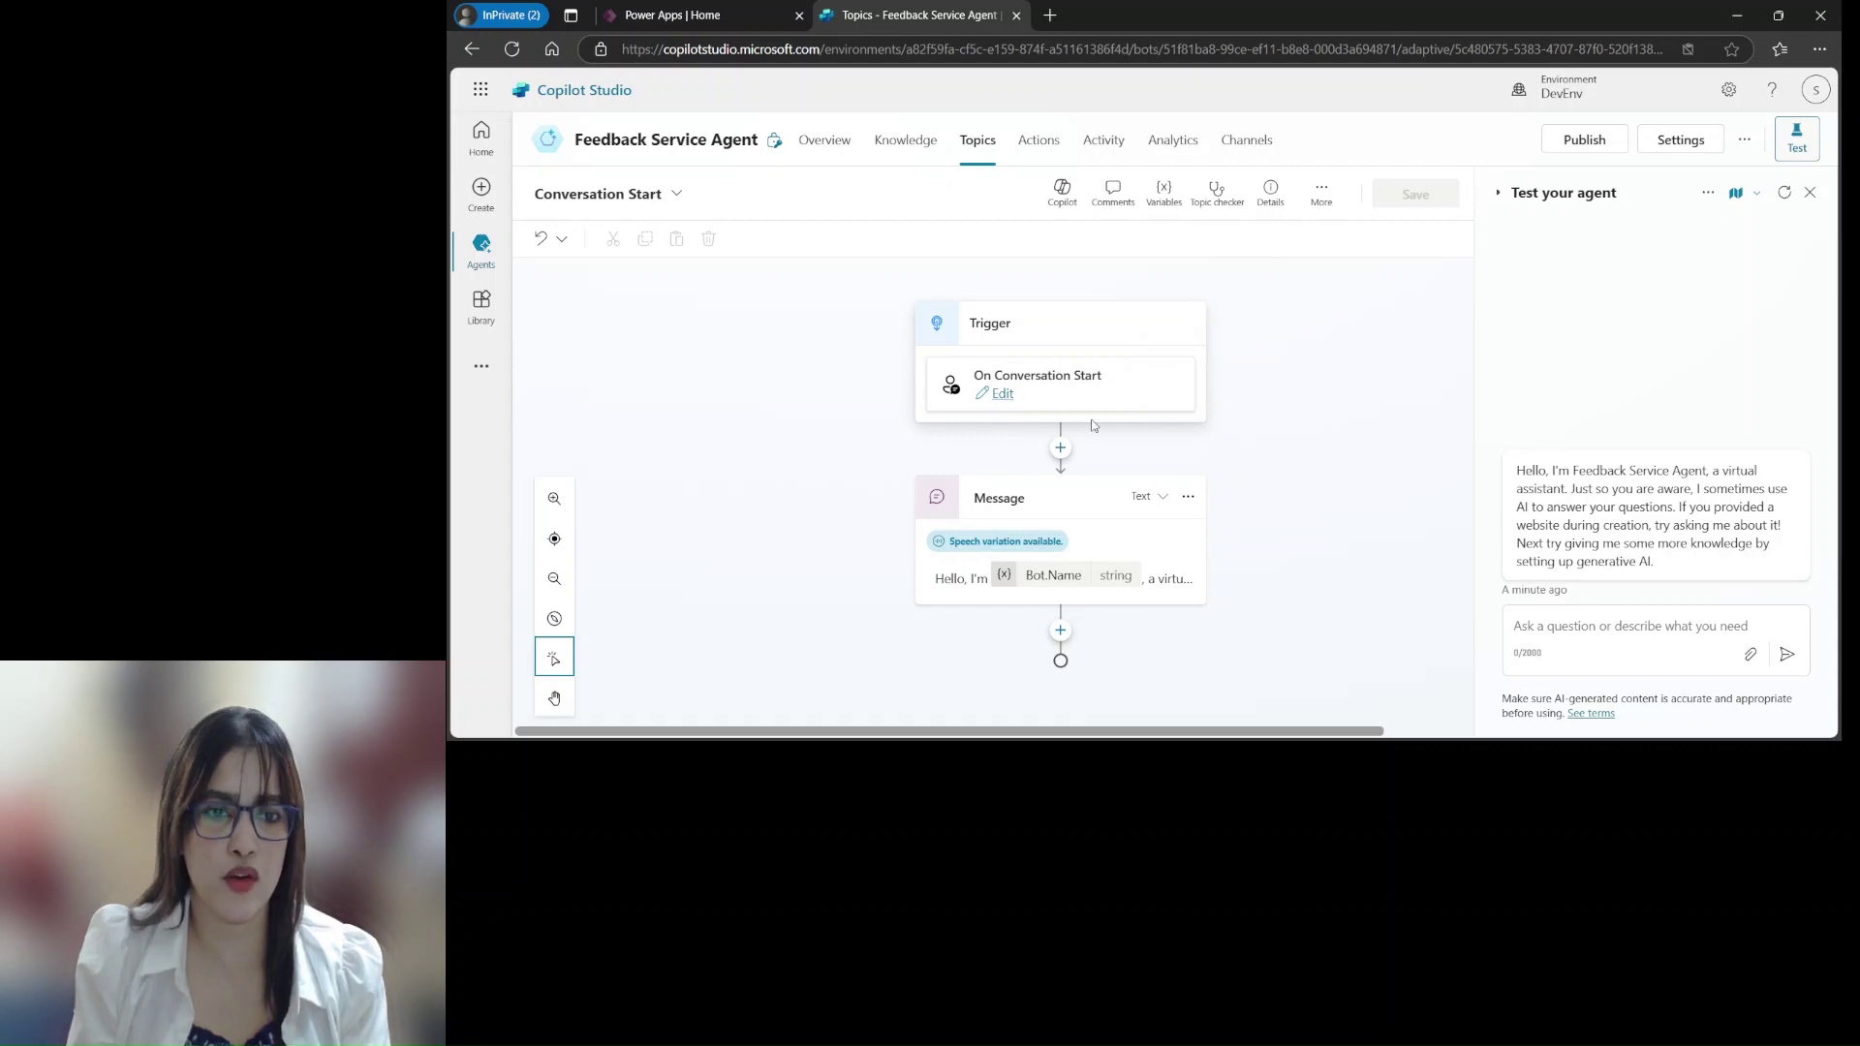
Replace the greeting sentences from 'Just' to 'generative AI.' with the pasted paragraph
left_click(1156, 585)
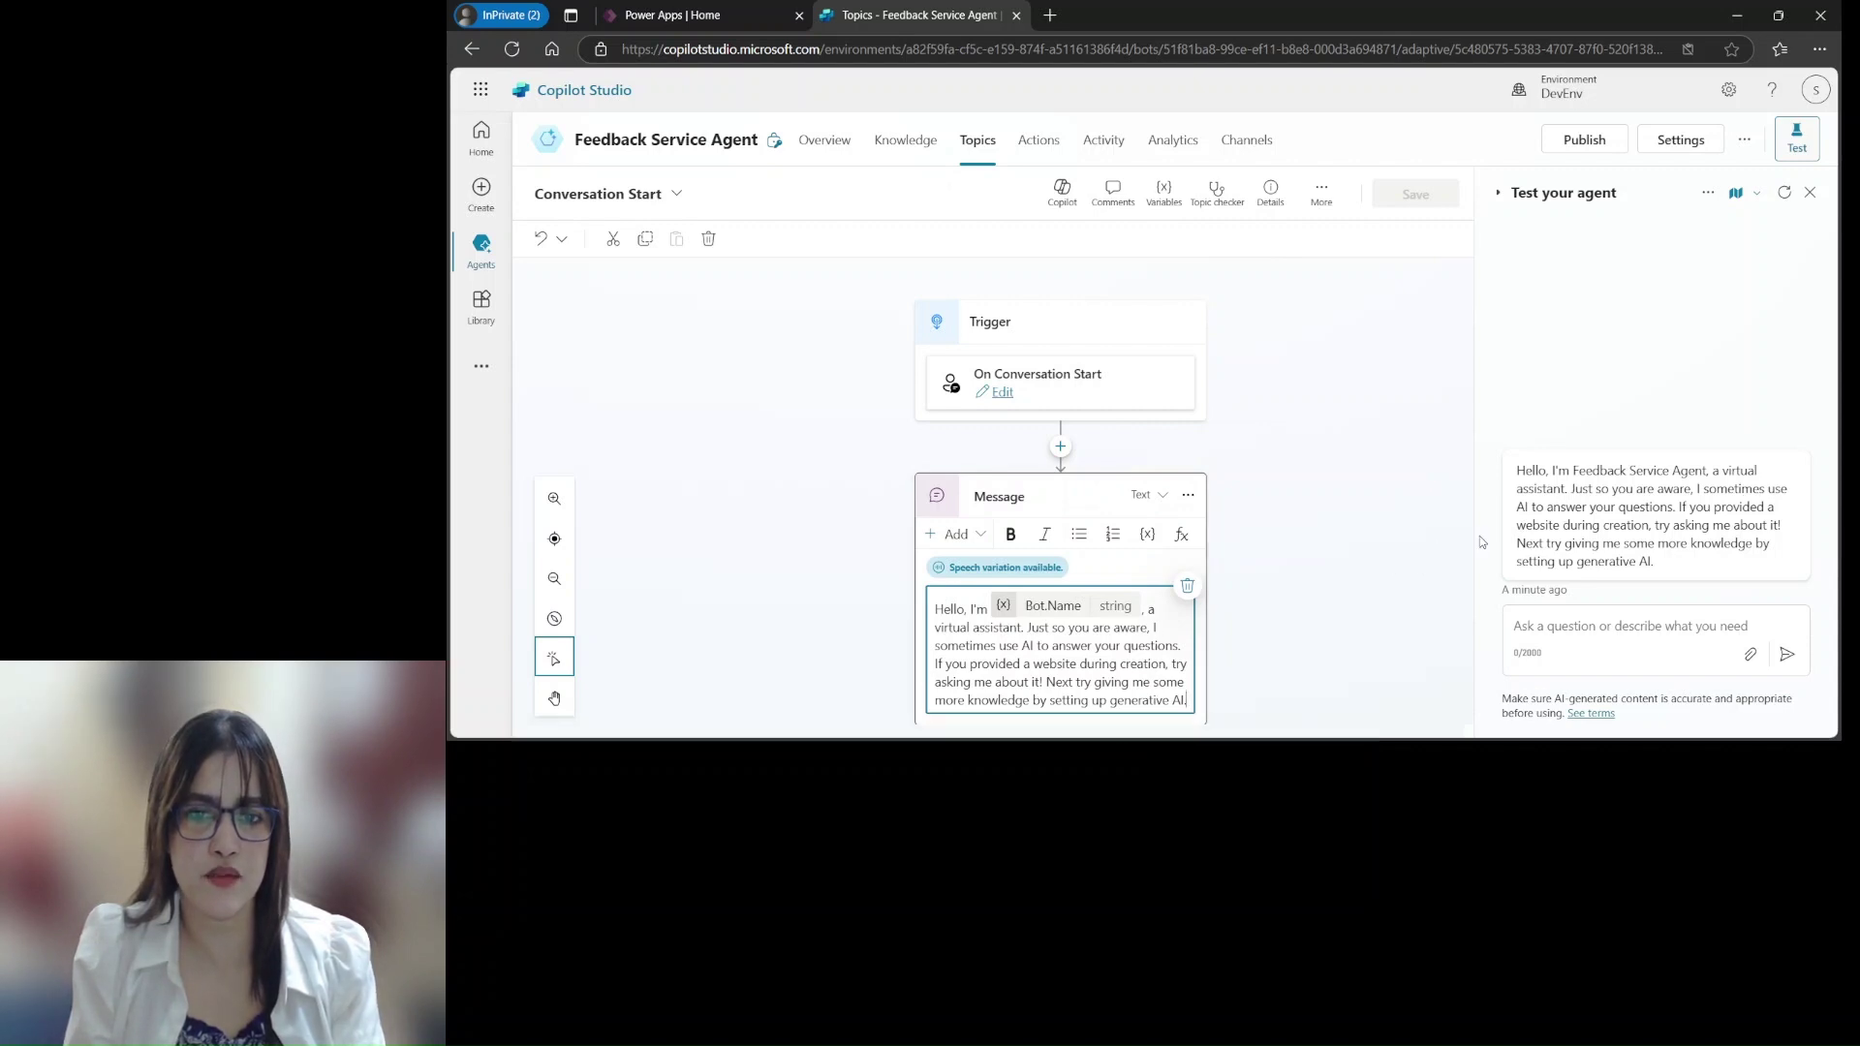
left_click(1453, 581)
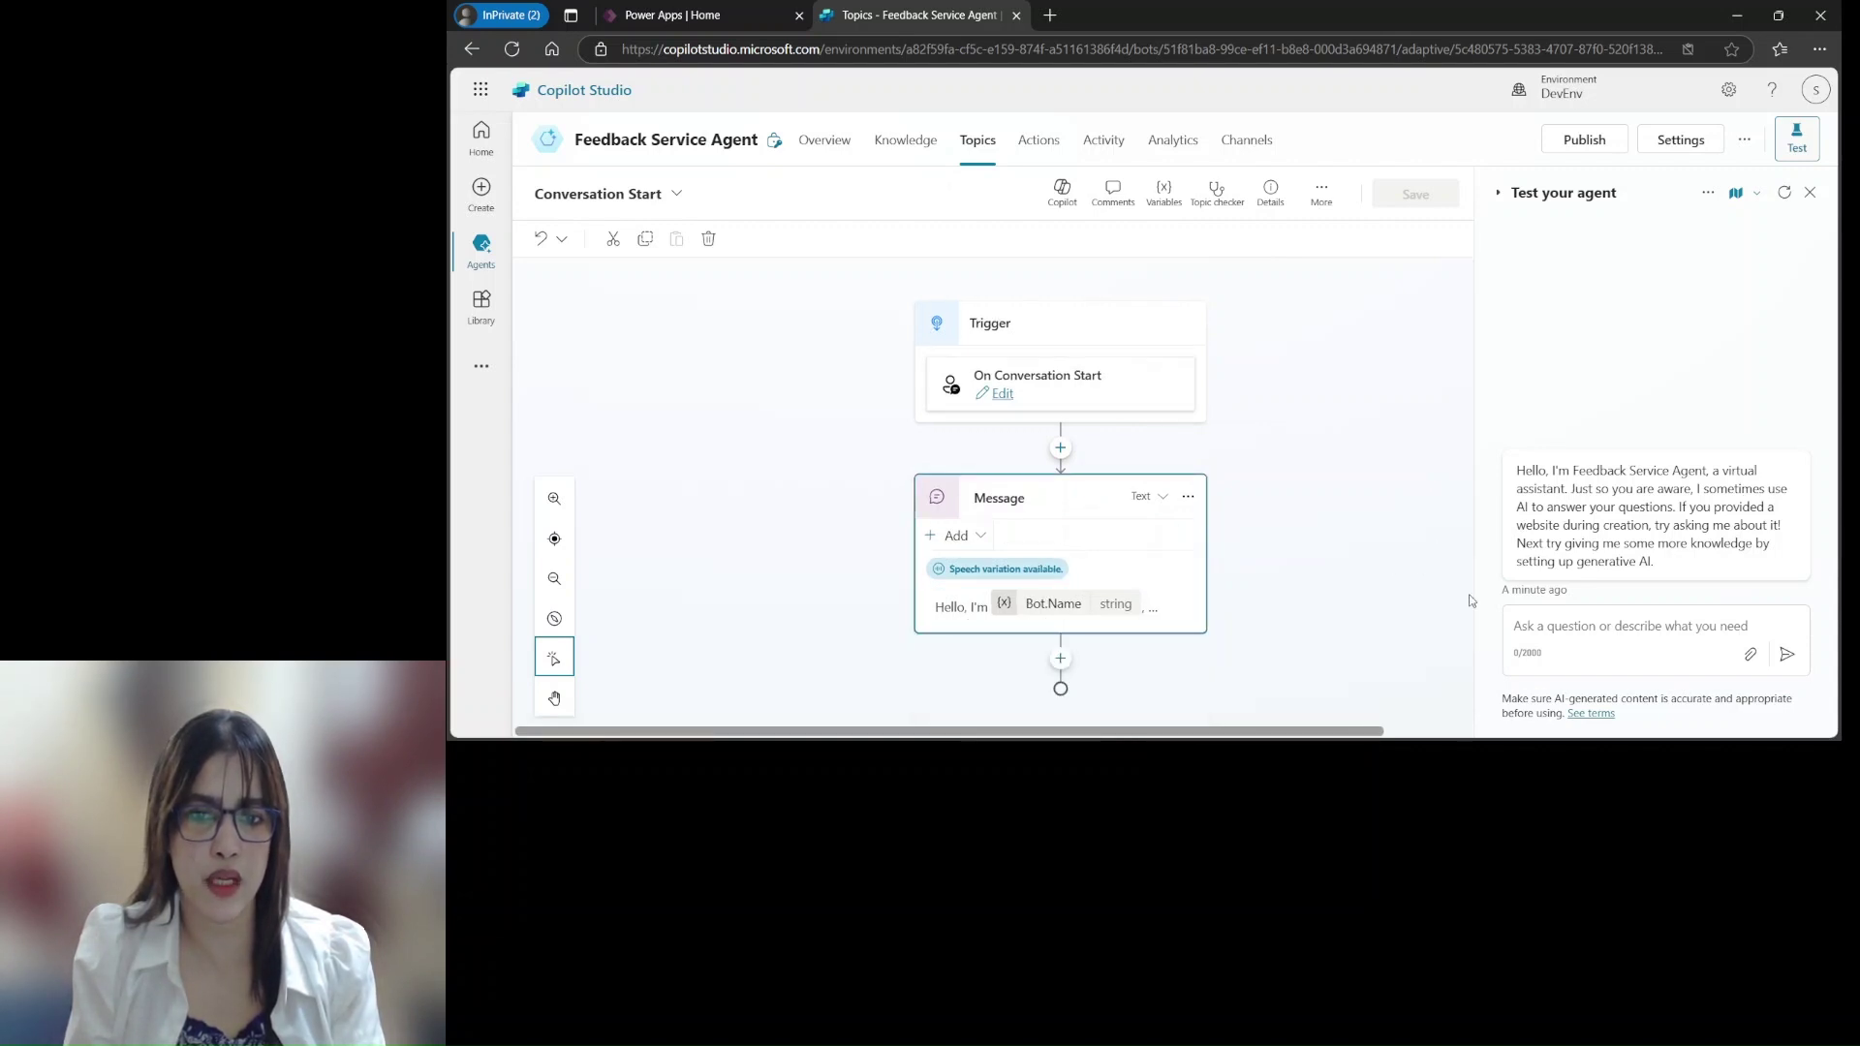
left_click(1167, 585)
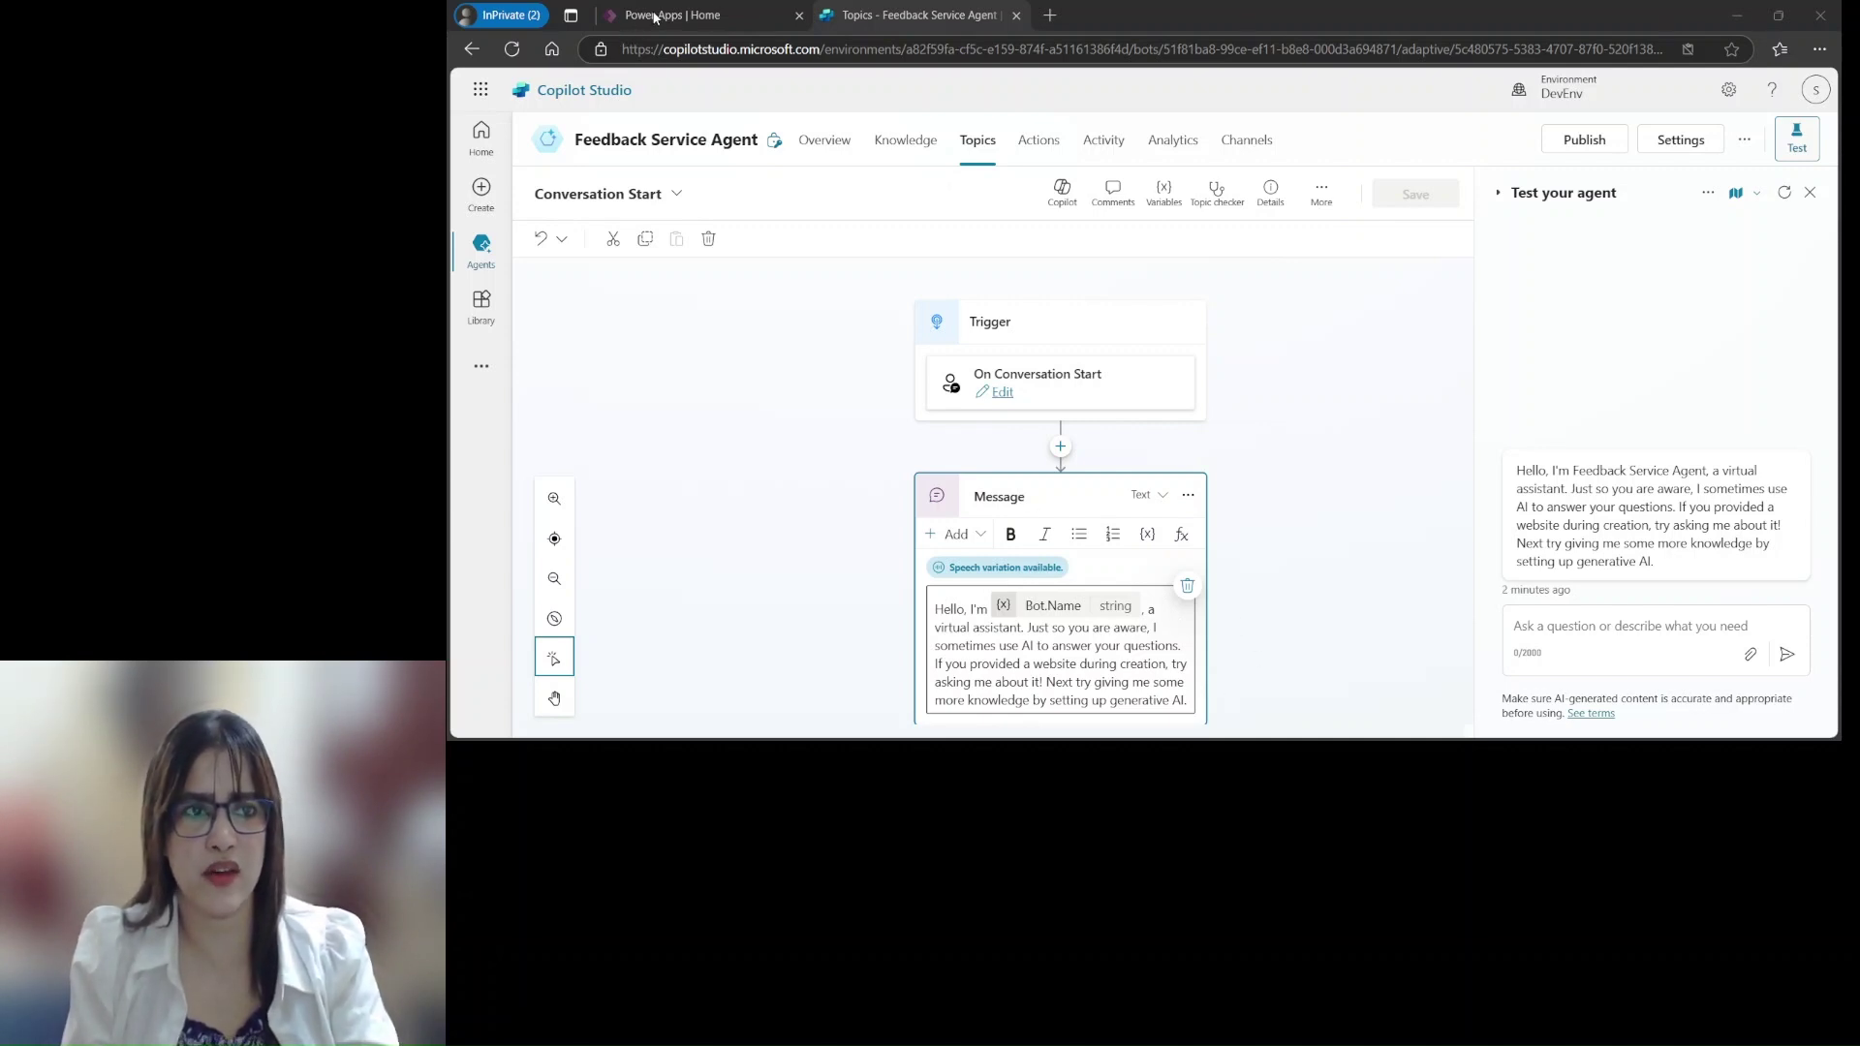
left_click(1340, 715)
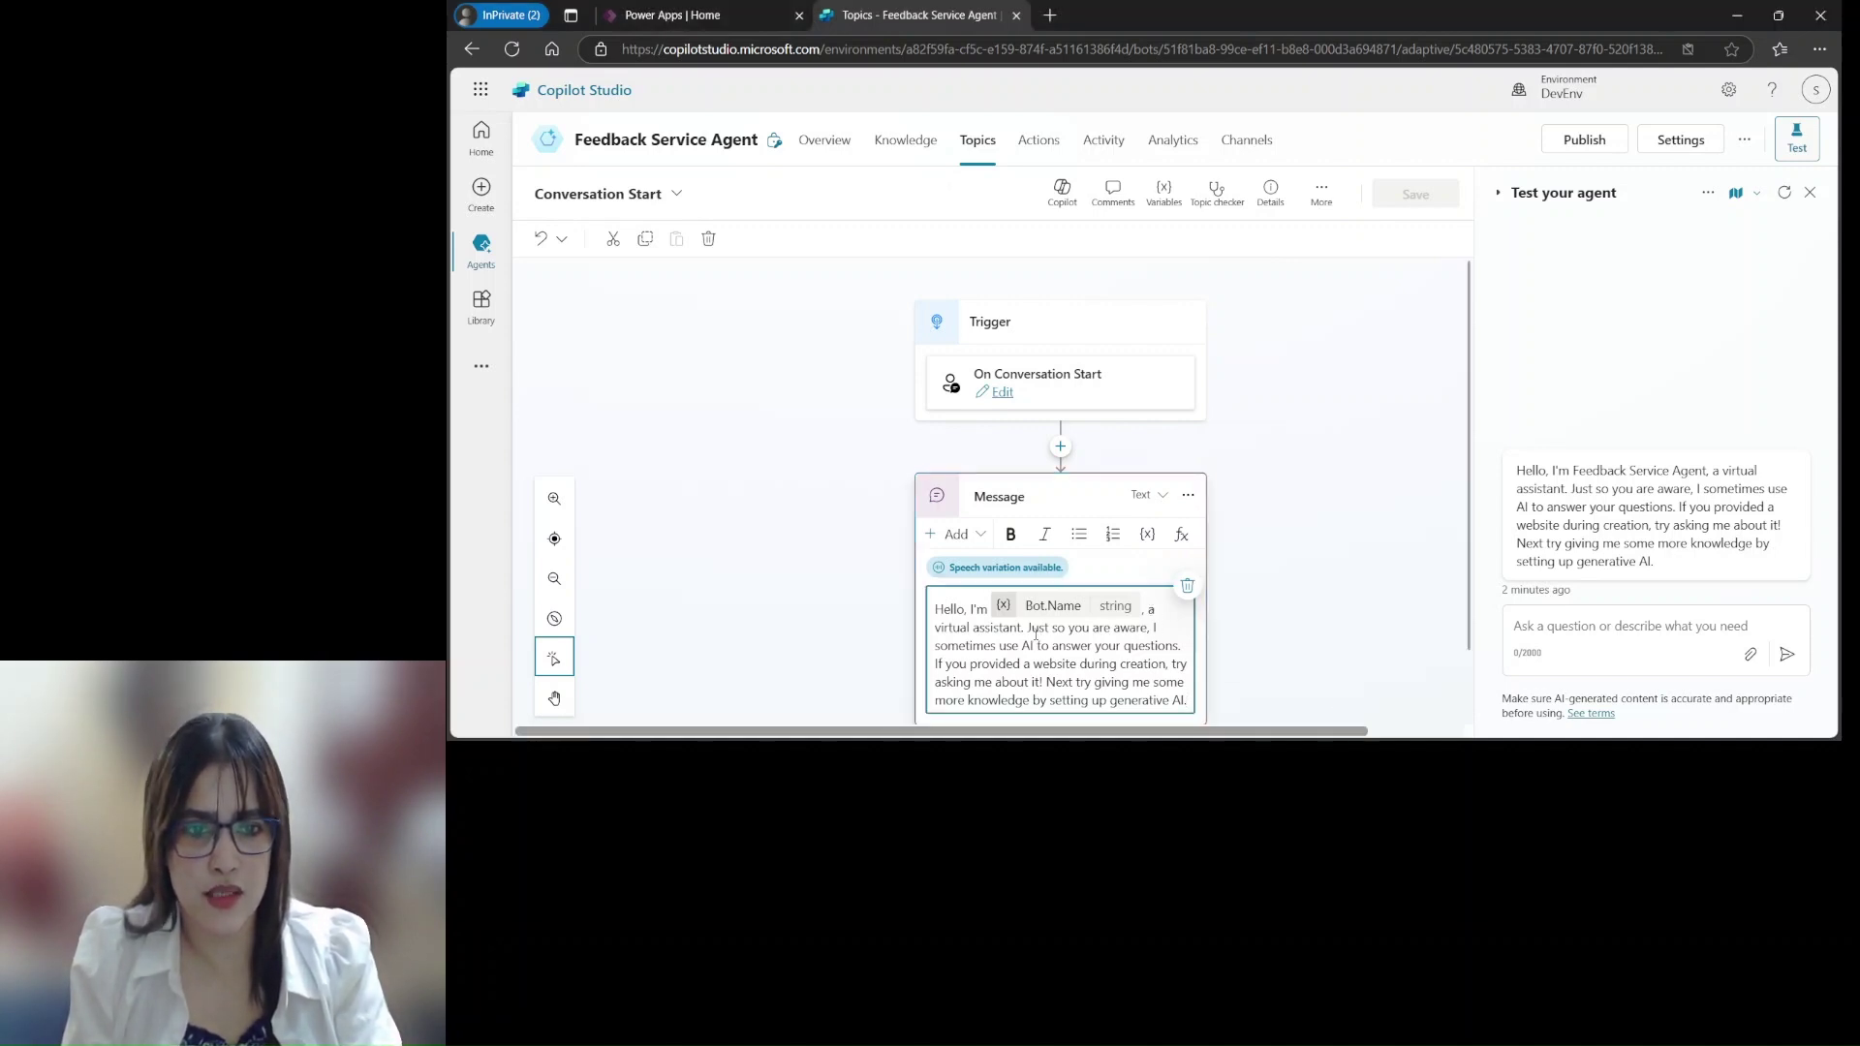
left_click_drag(1028, 627, 1190, 701)
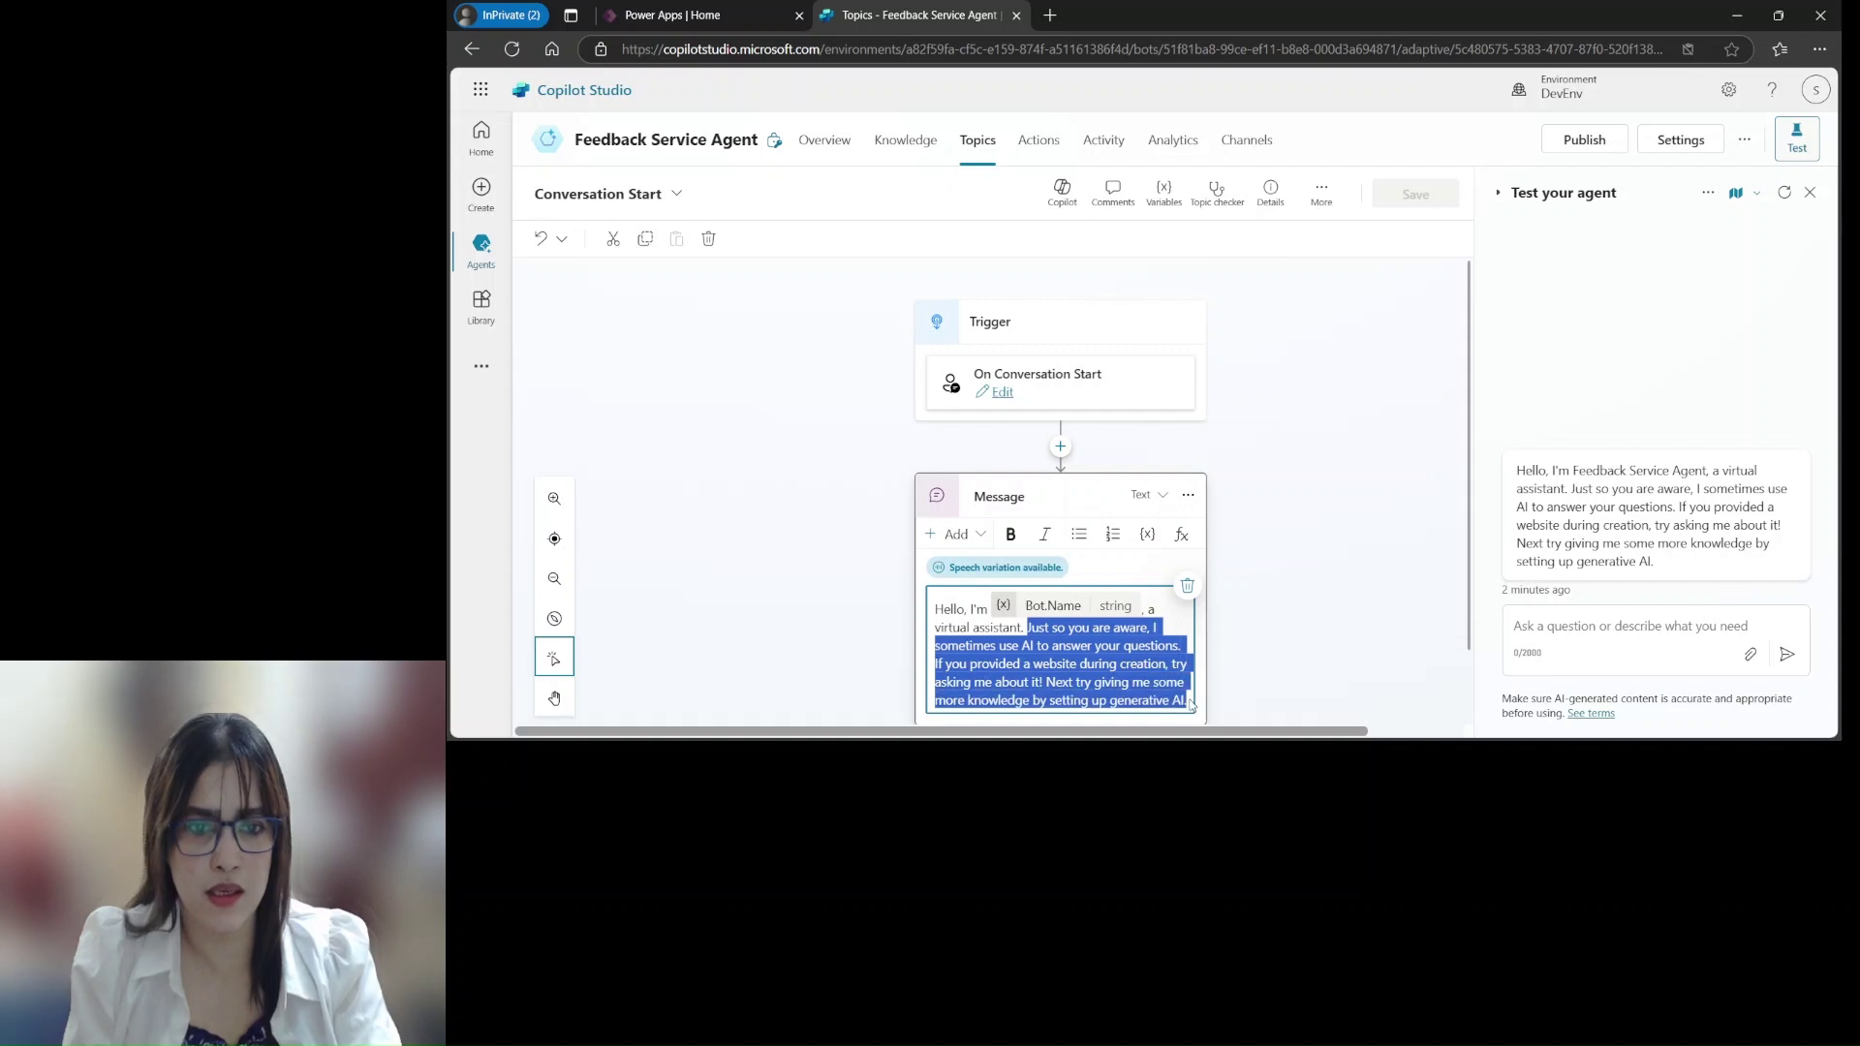
type("a virtual assistant. We hope you had a great experience using our service today. We would love to hear your thoughts and feedback to help us improve. Could you please take a moment to share your experience with us? Here is the form for it.")
Delete the duplicated 'a virtual assistant' phrase and save the topic
scroll(1141, 668, "down", 1)
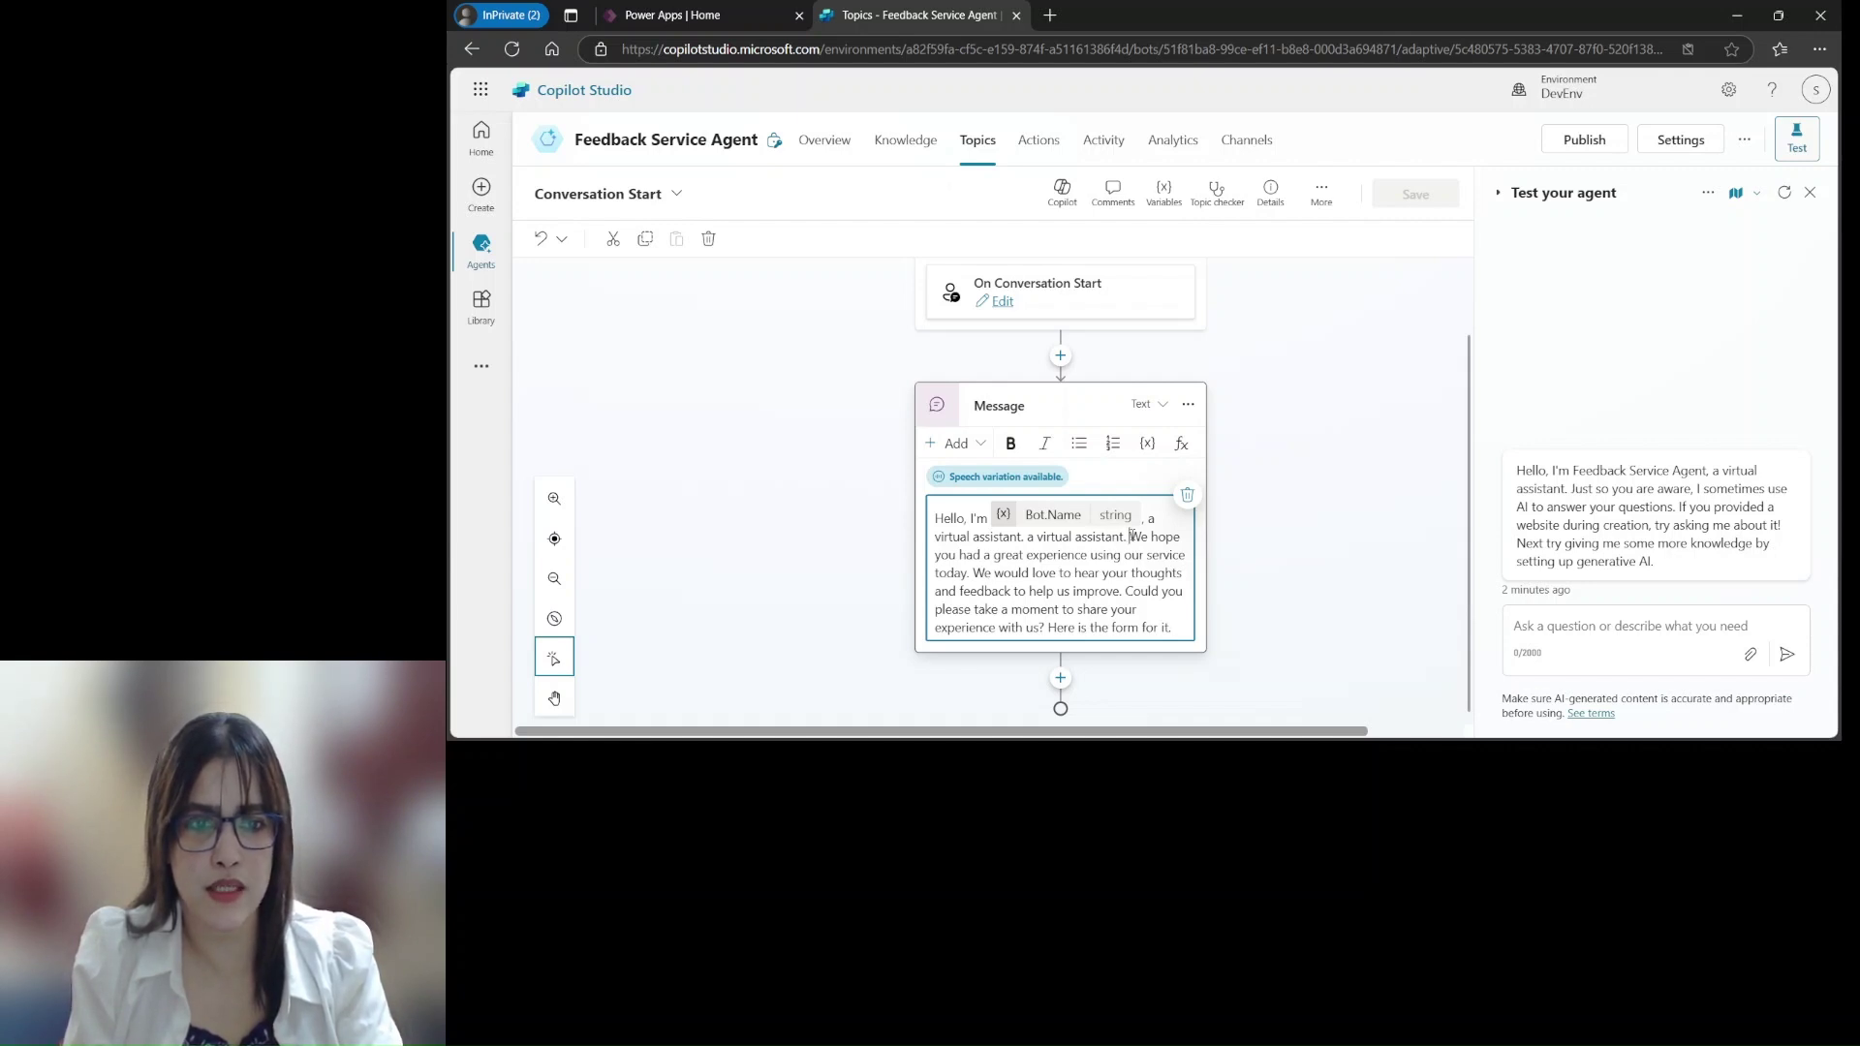
key("BackSpace")
key("BackSpace")
key("BackSpace")
key("BackSpace")
key("BackSpace")
key("BackSpace")
key("BackSpace")
key("BackSpace")
key("BackSpace")
key("BackSpace")
key("BackSpace")
key("BackSpace")
key("BackSpace")
key("BackSpace")
key("BackSpace")
key("BackSpace")
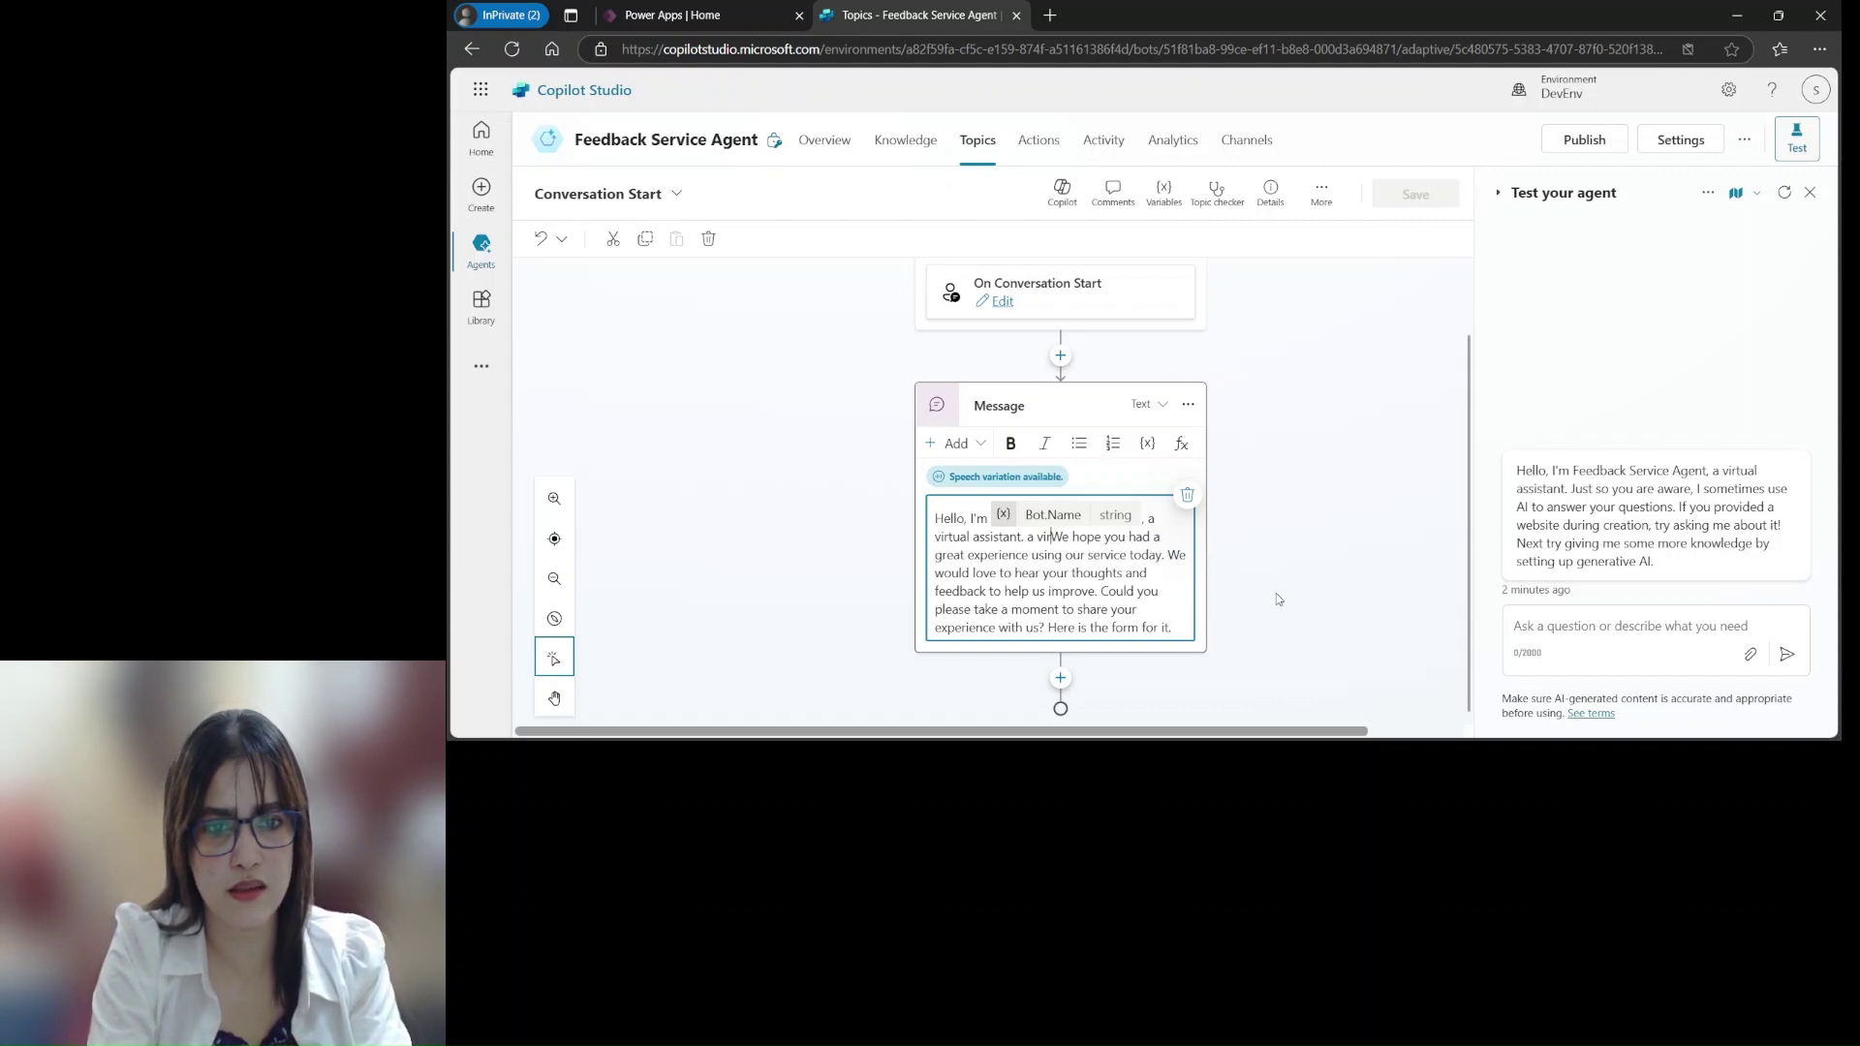
key("BackSpace")
key("BackSpace")
key("BackSpace")
key("BackSpace")
key("BackSpace")
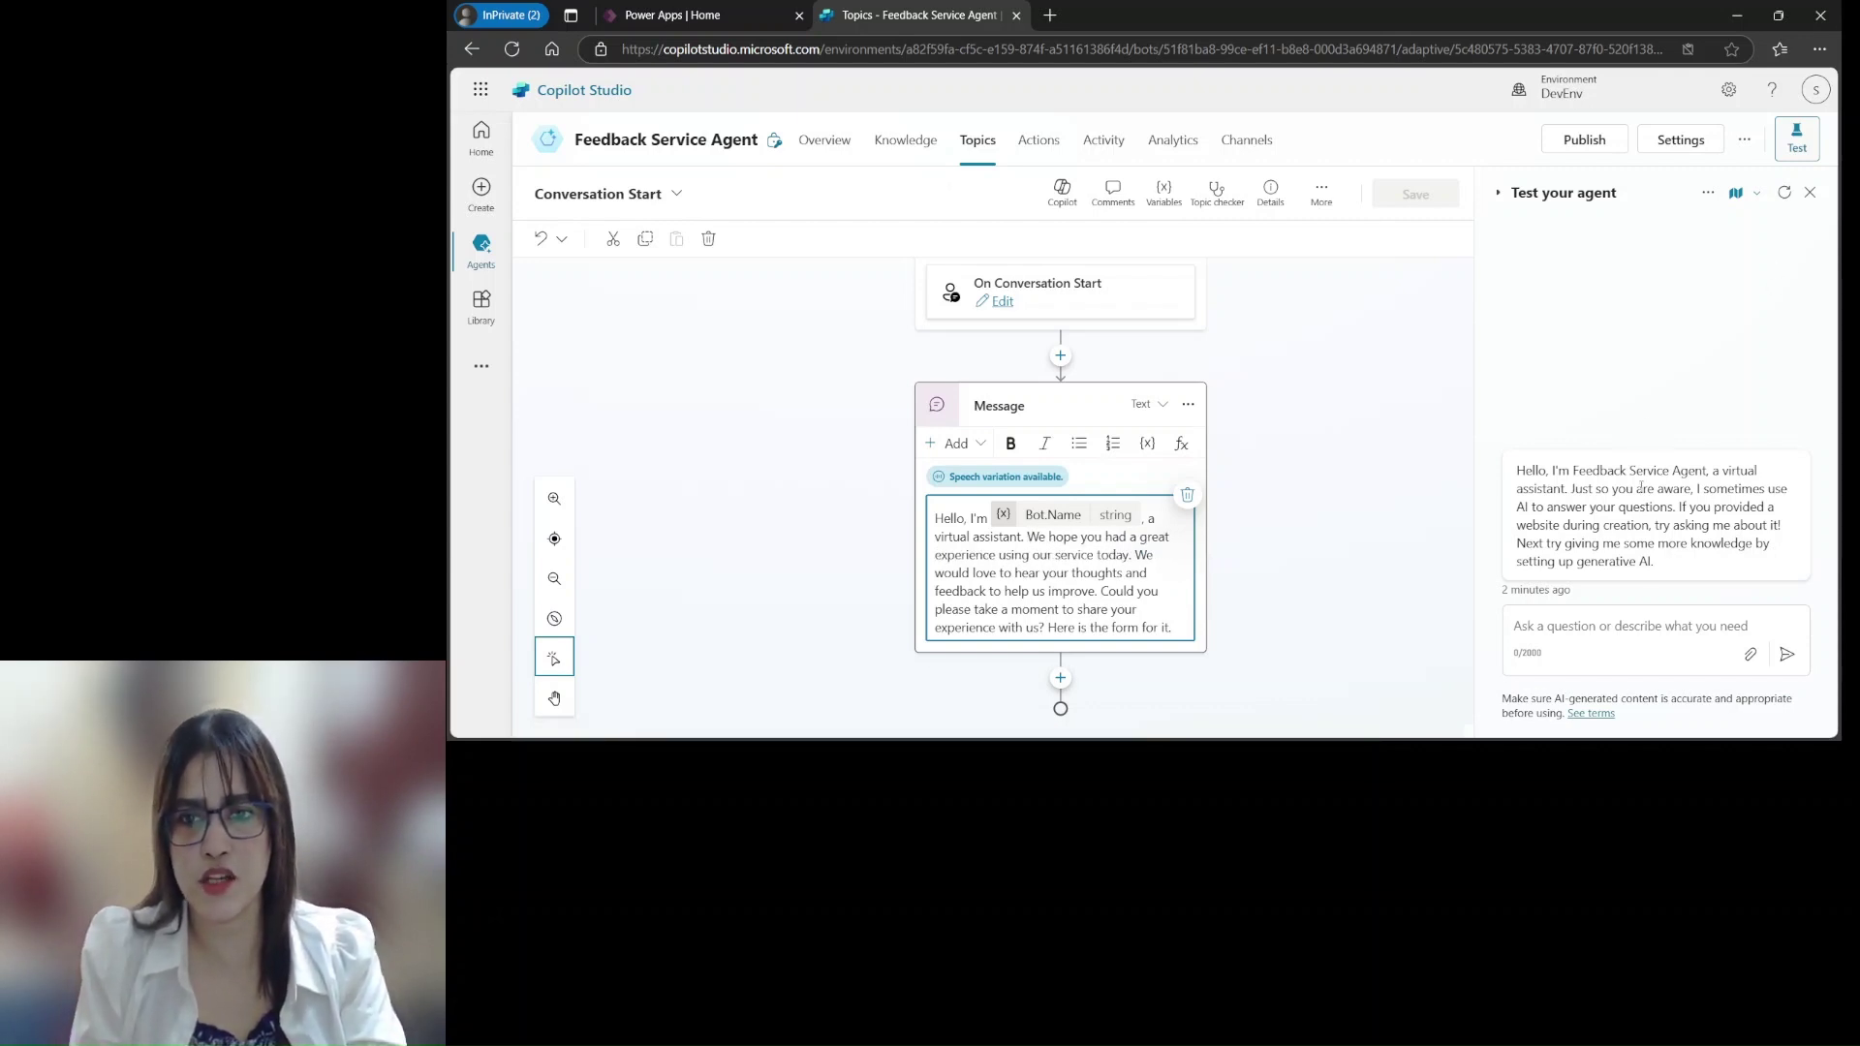
left_click(1345, 428)
left_click(1416, 194)
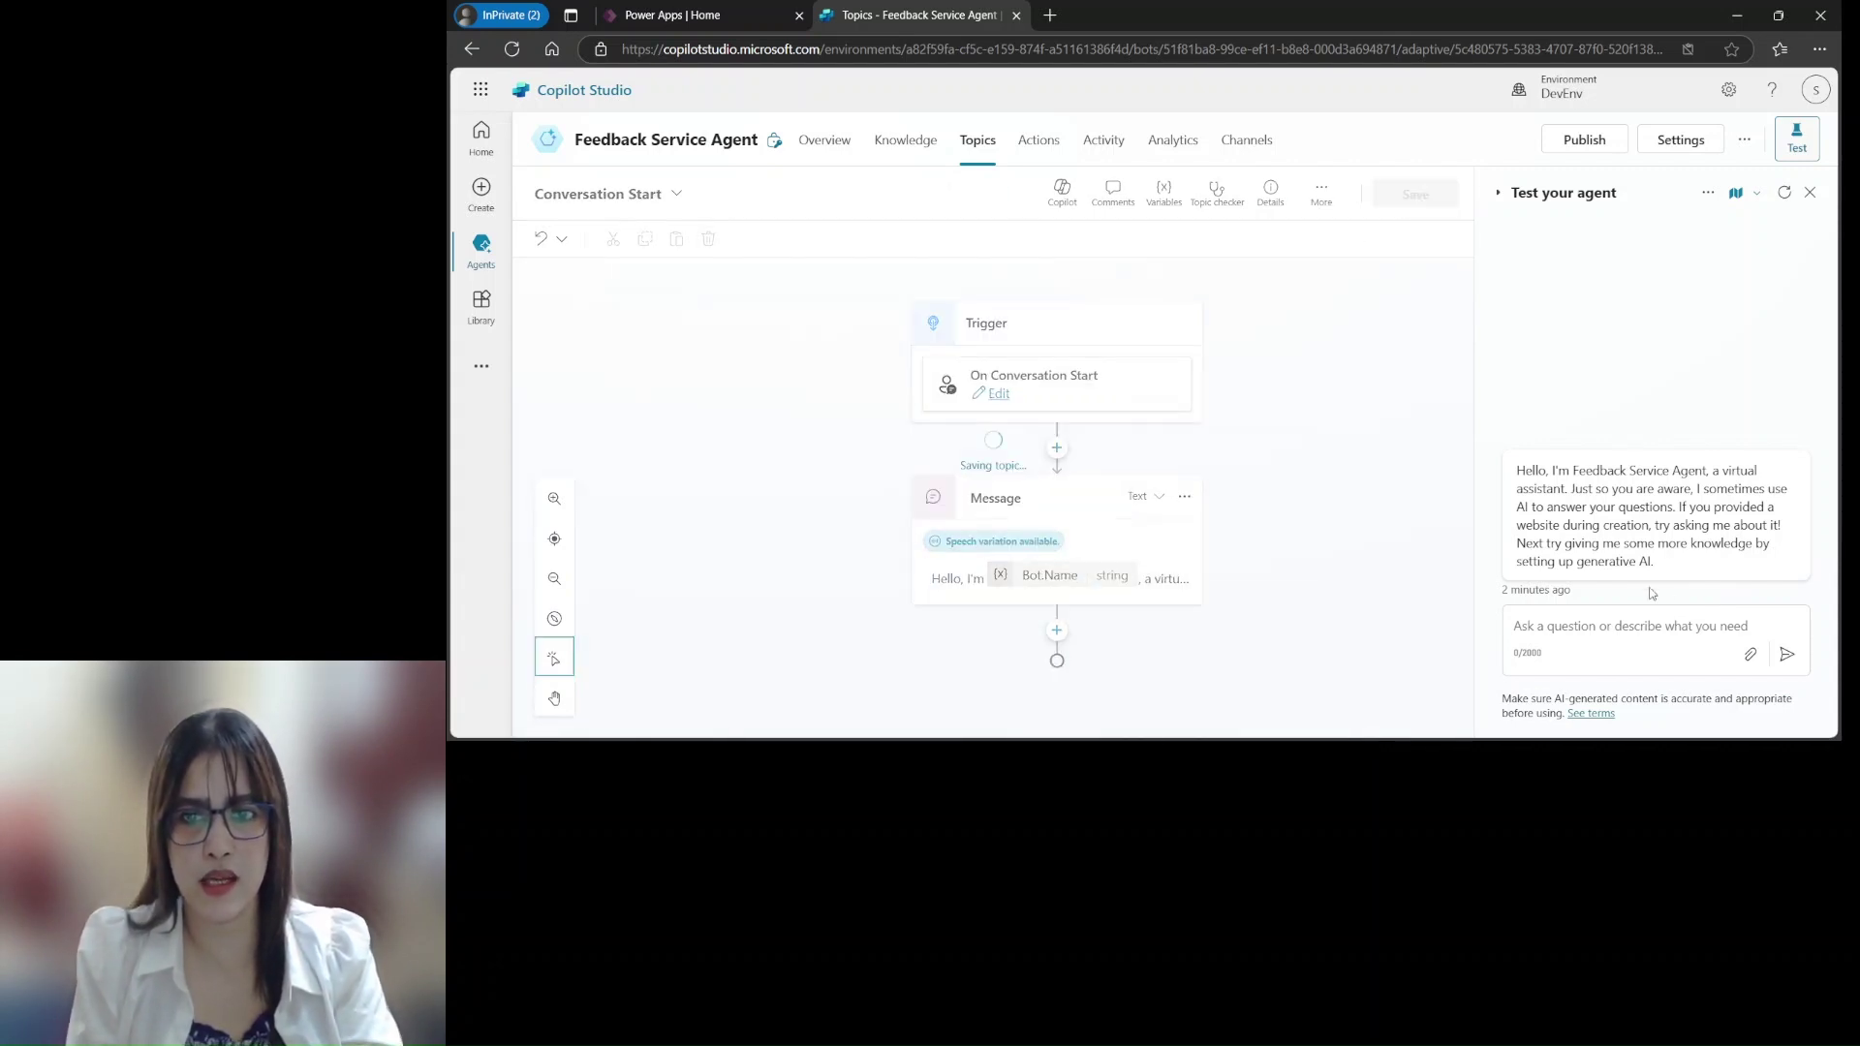
Restart the test chat to show the updated Feedback Service Agent greeting
left_click(1785, 197)
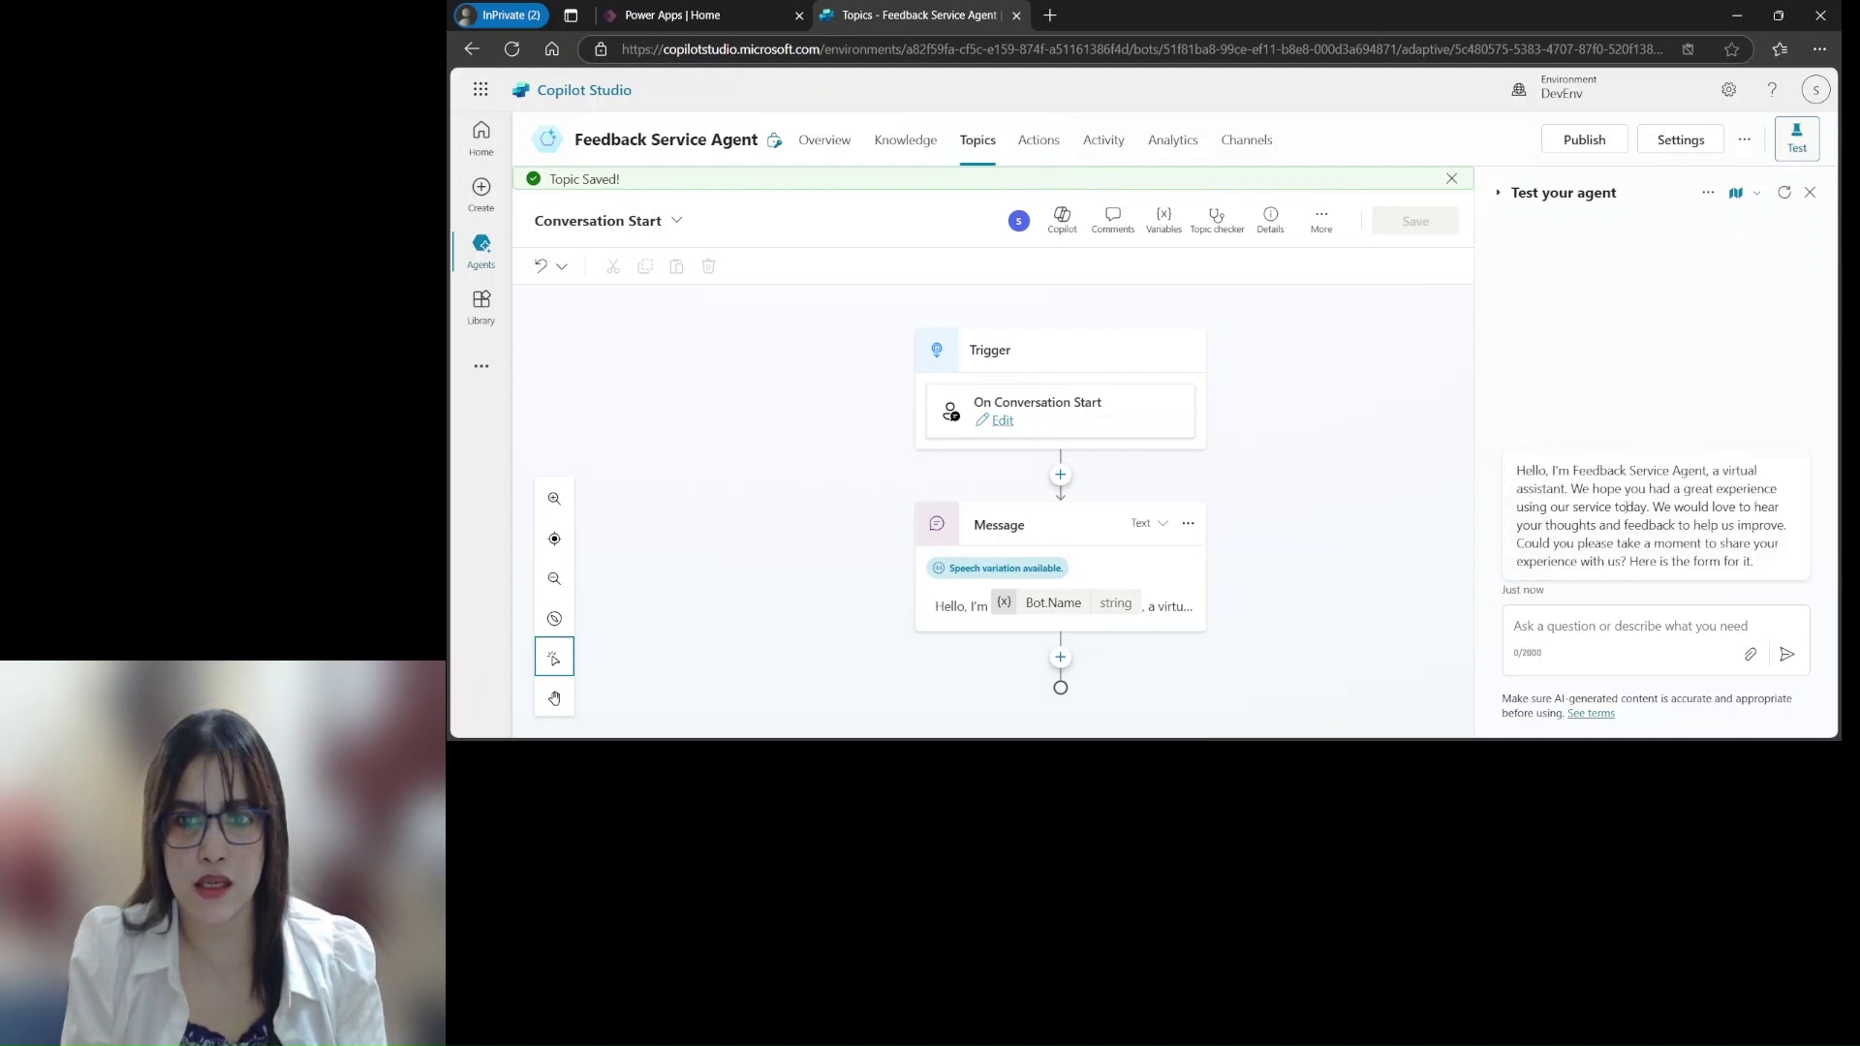
left_click(1164, 617)
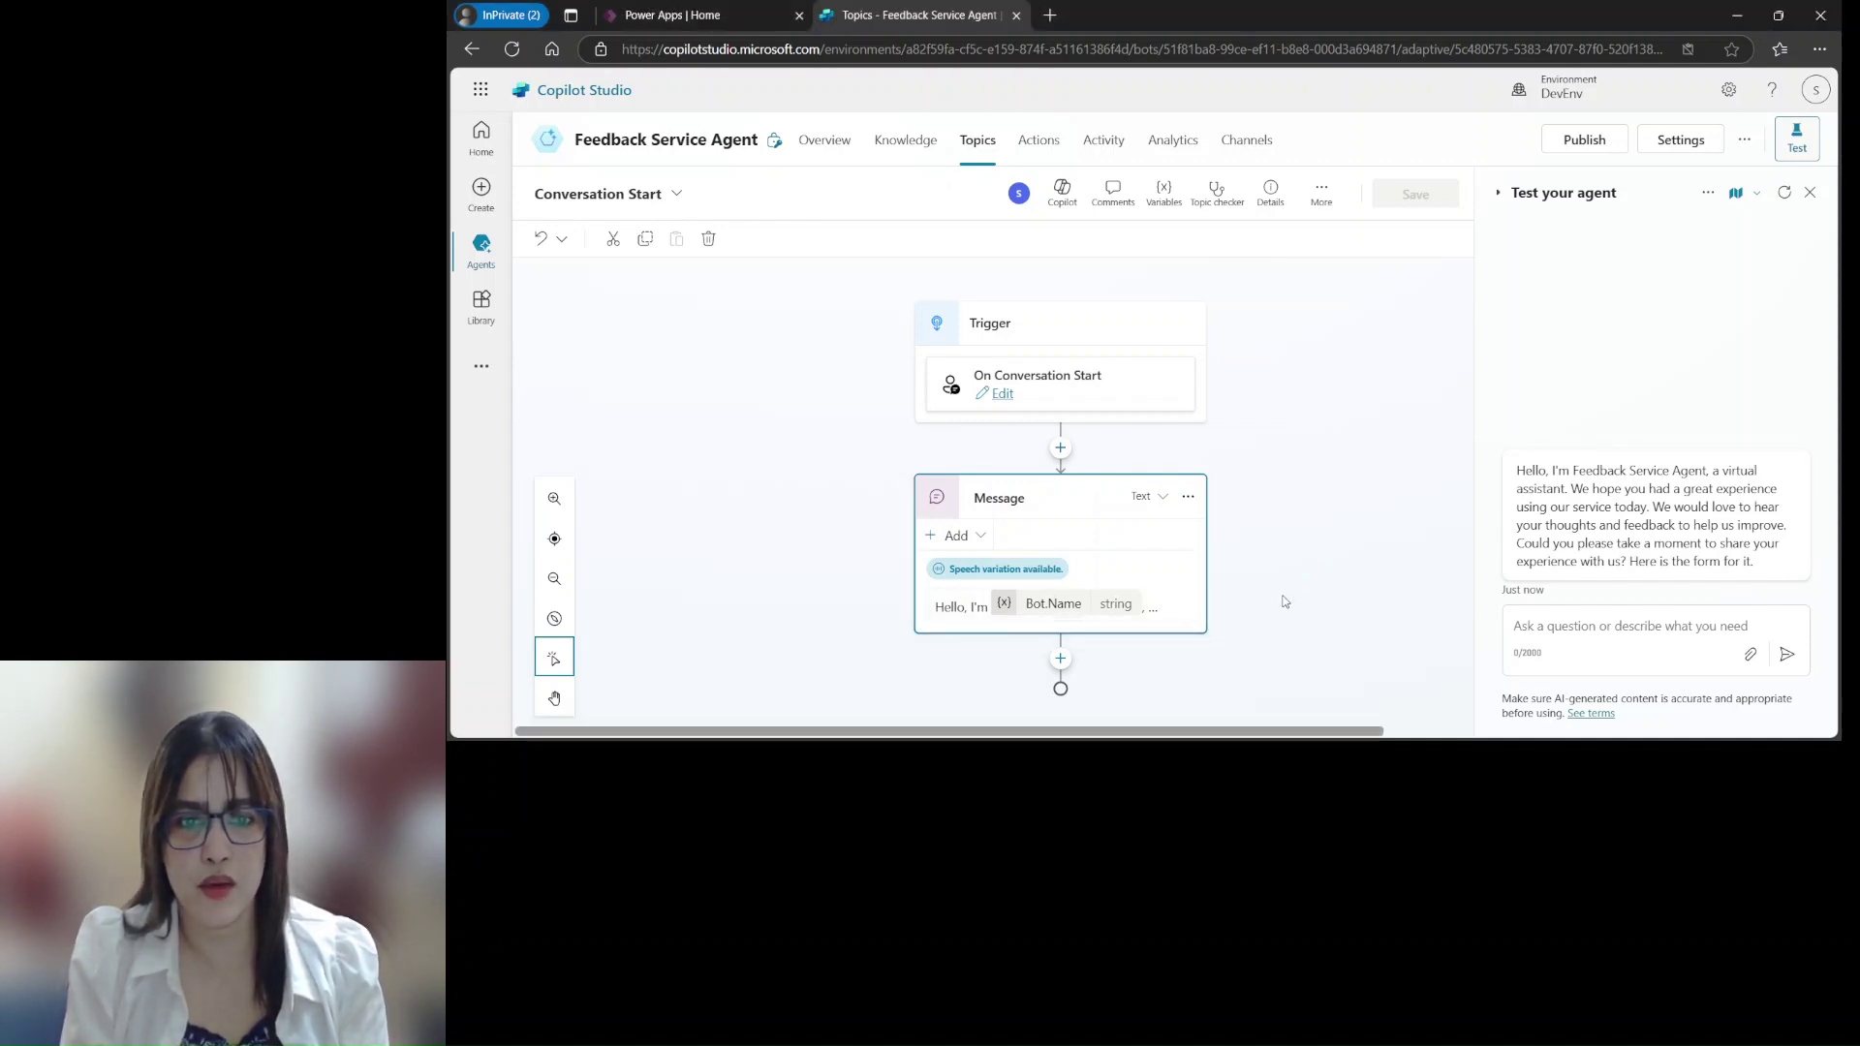
Add an Ask with adaptive card node below the greeting and launch the Adaptive Card designer
left_click(1070, 662)
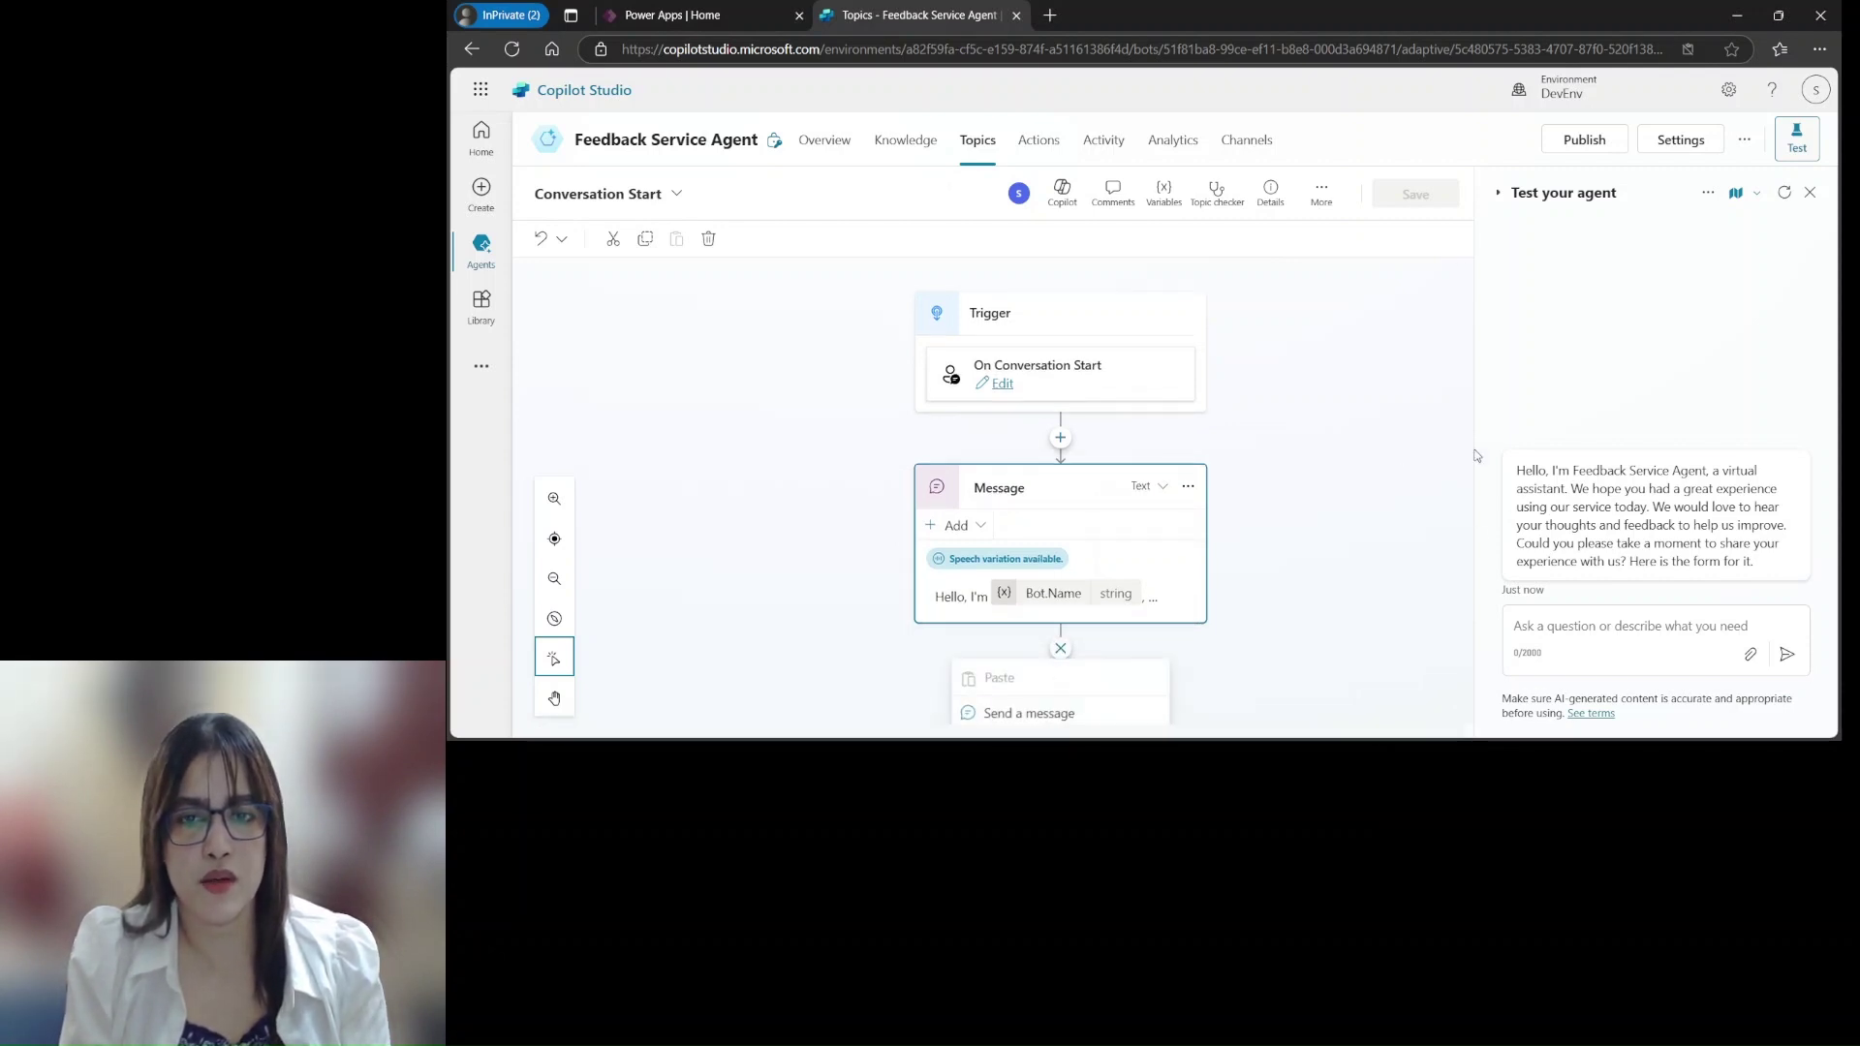
scroll(1476, 455, "down", 3)
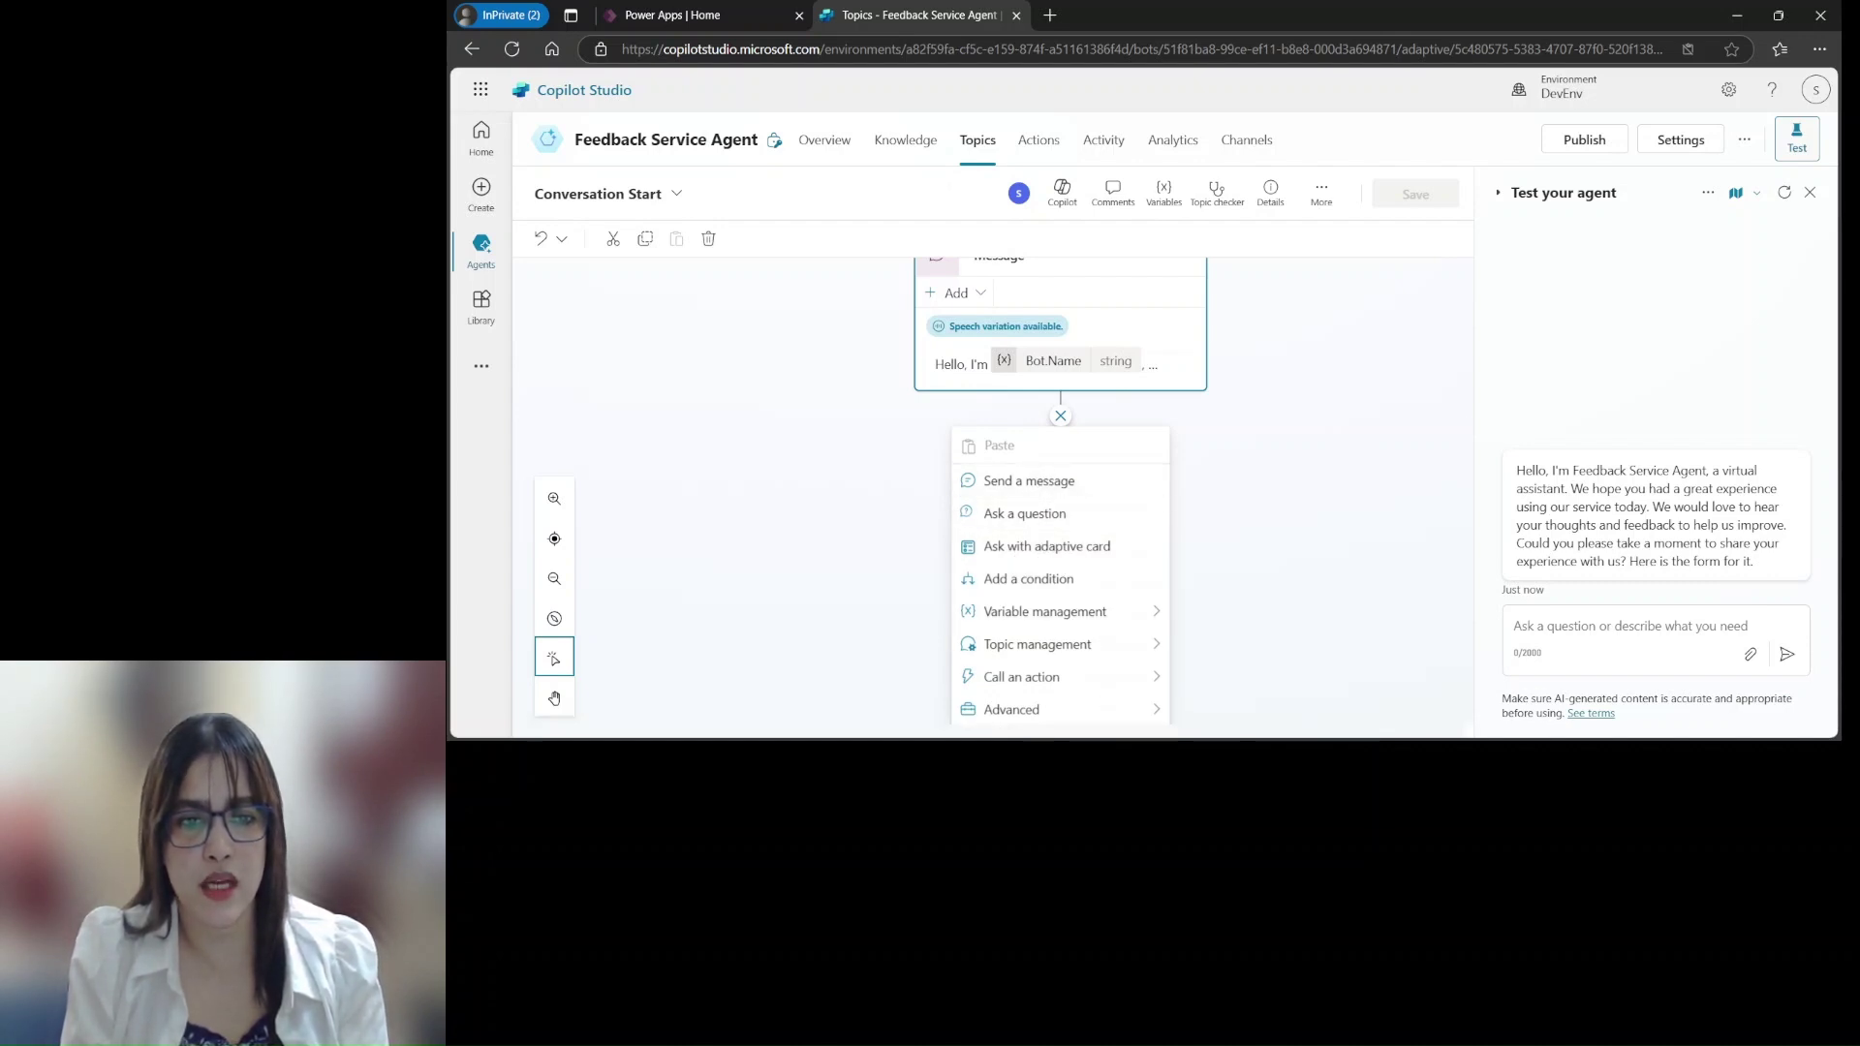
left_click(1055, 548)
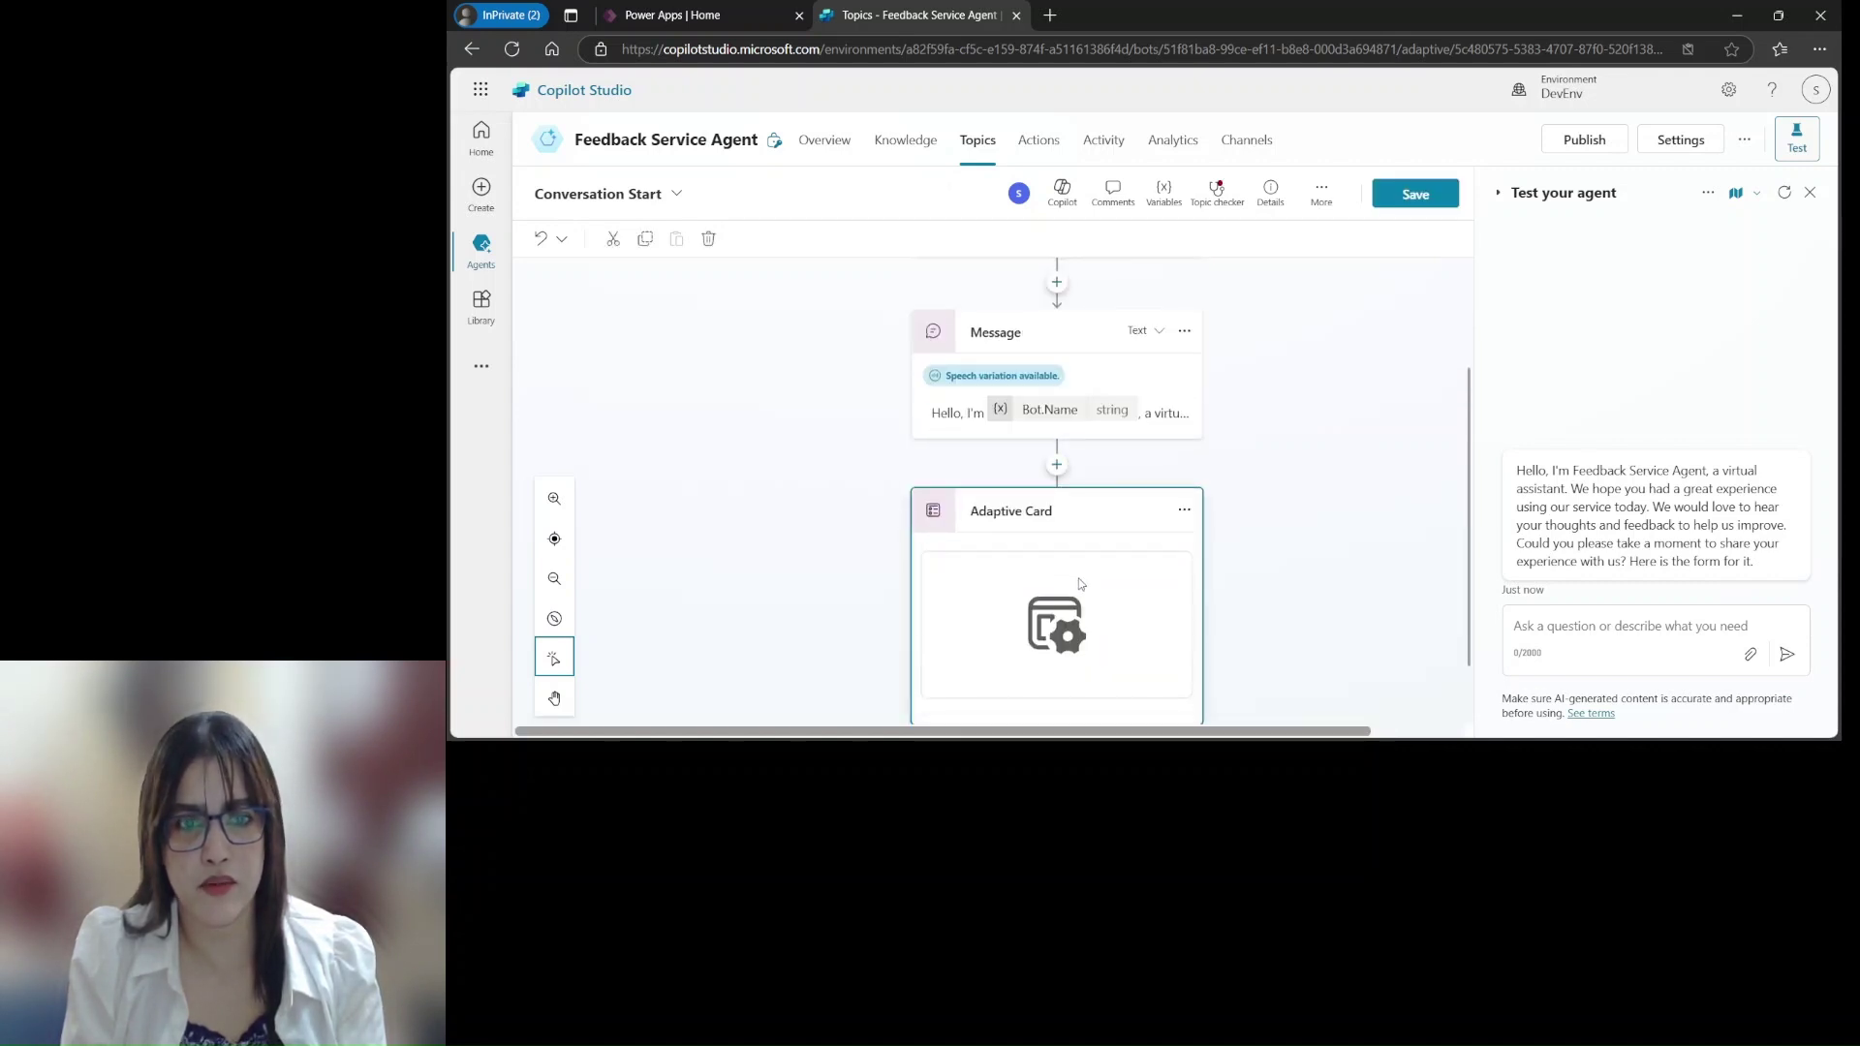
scroll(1468, 406, "down", 1)
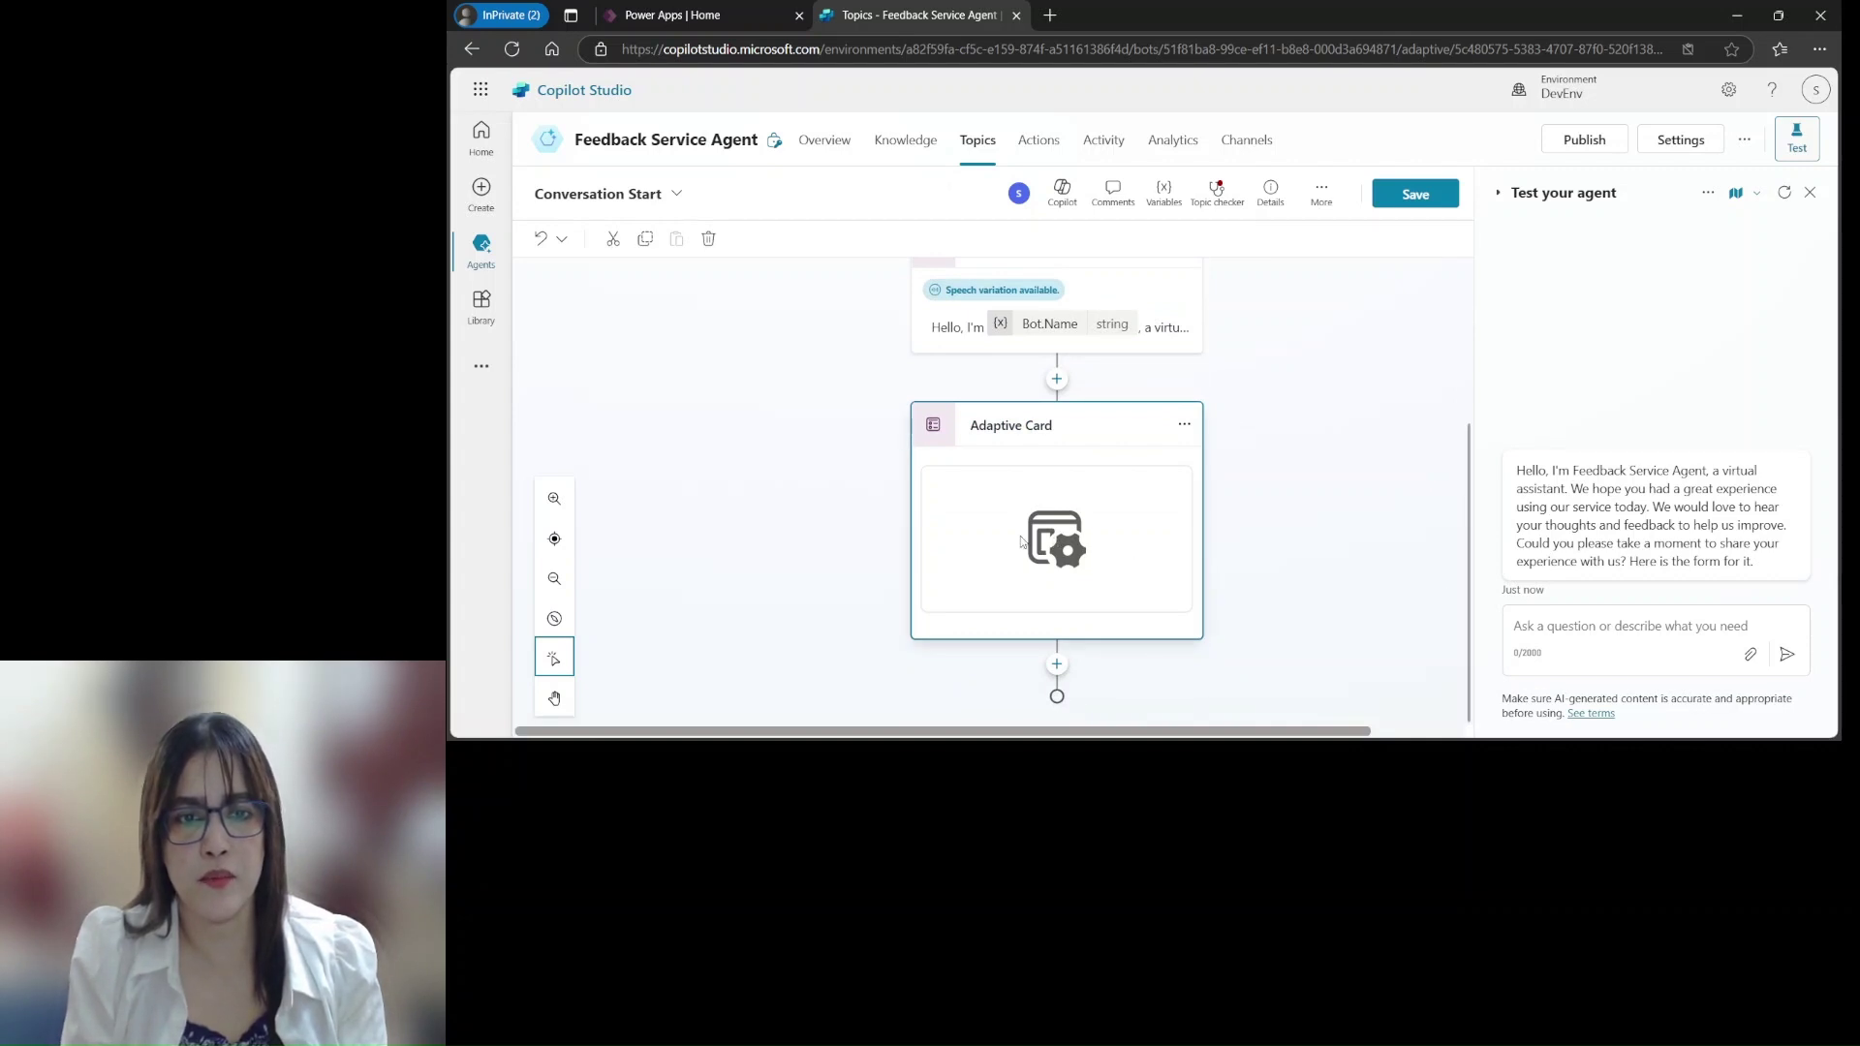
left_click(1054, 540)
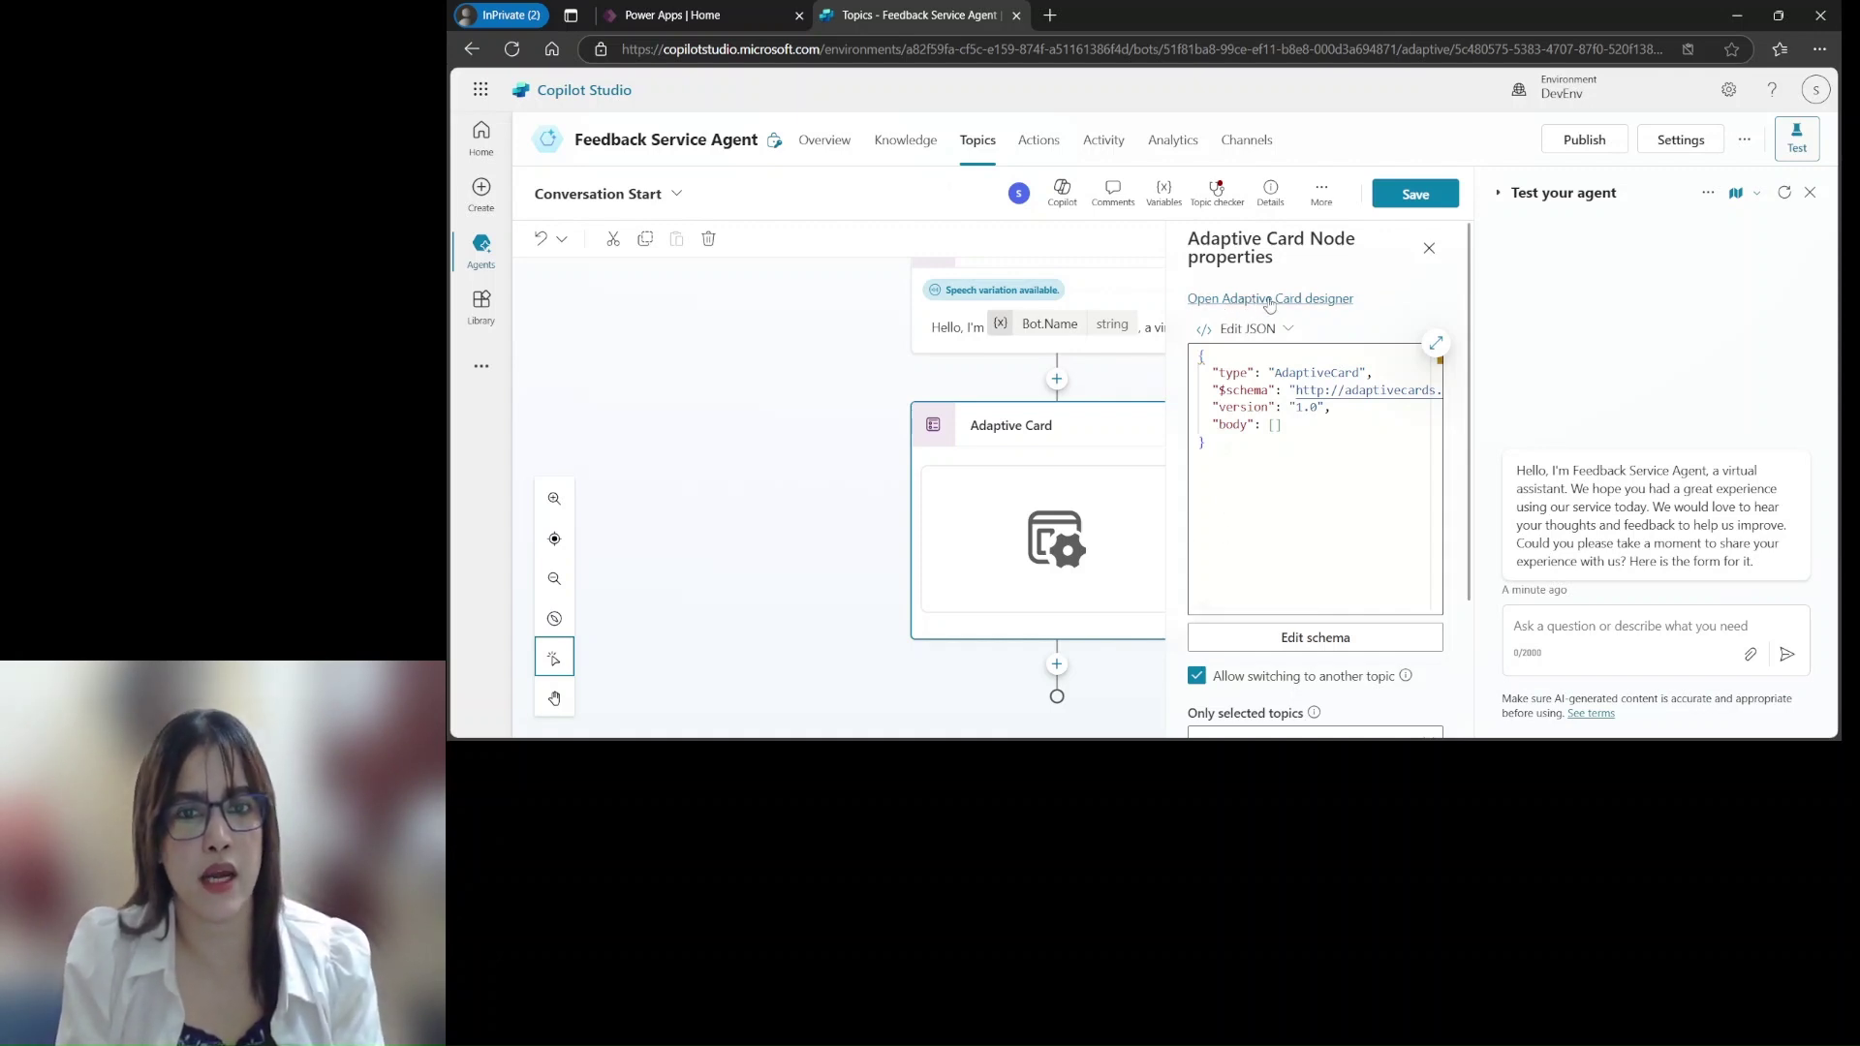
left_click(1269, 301)
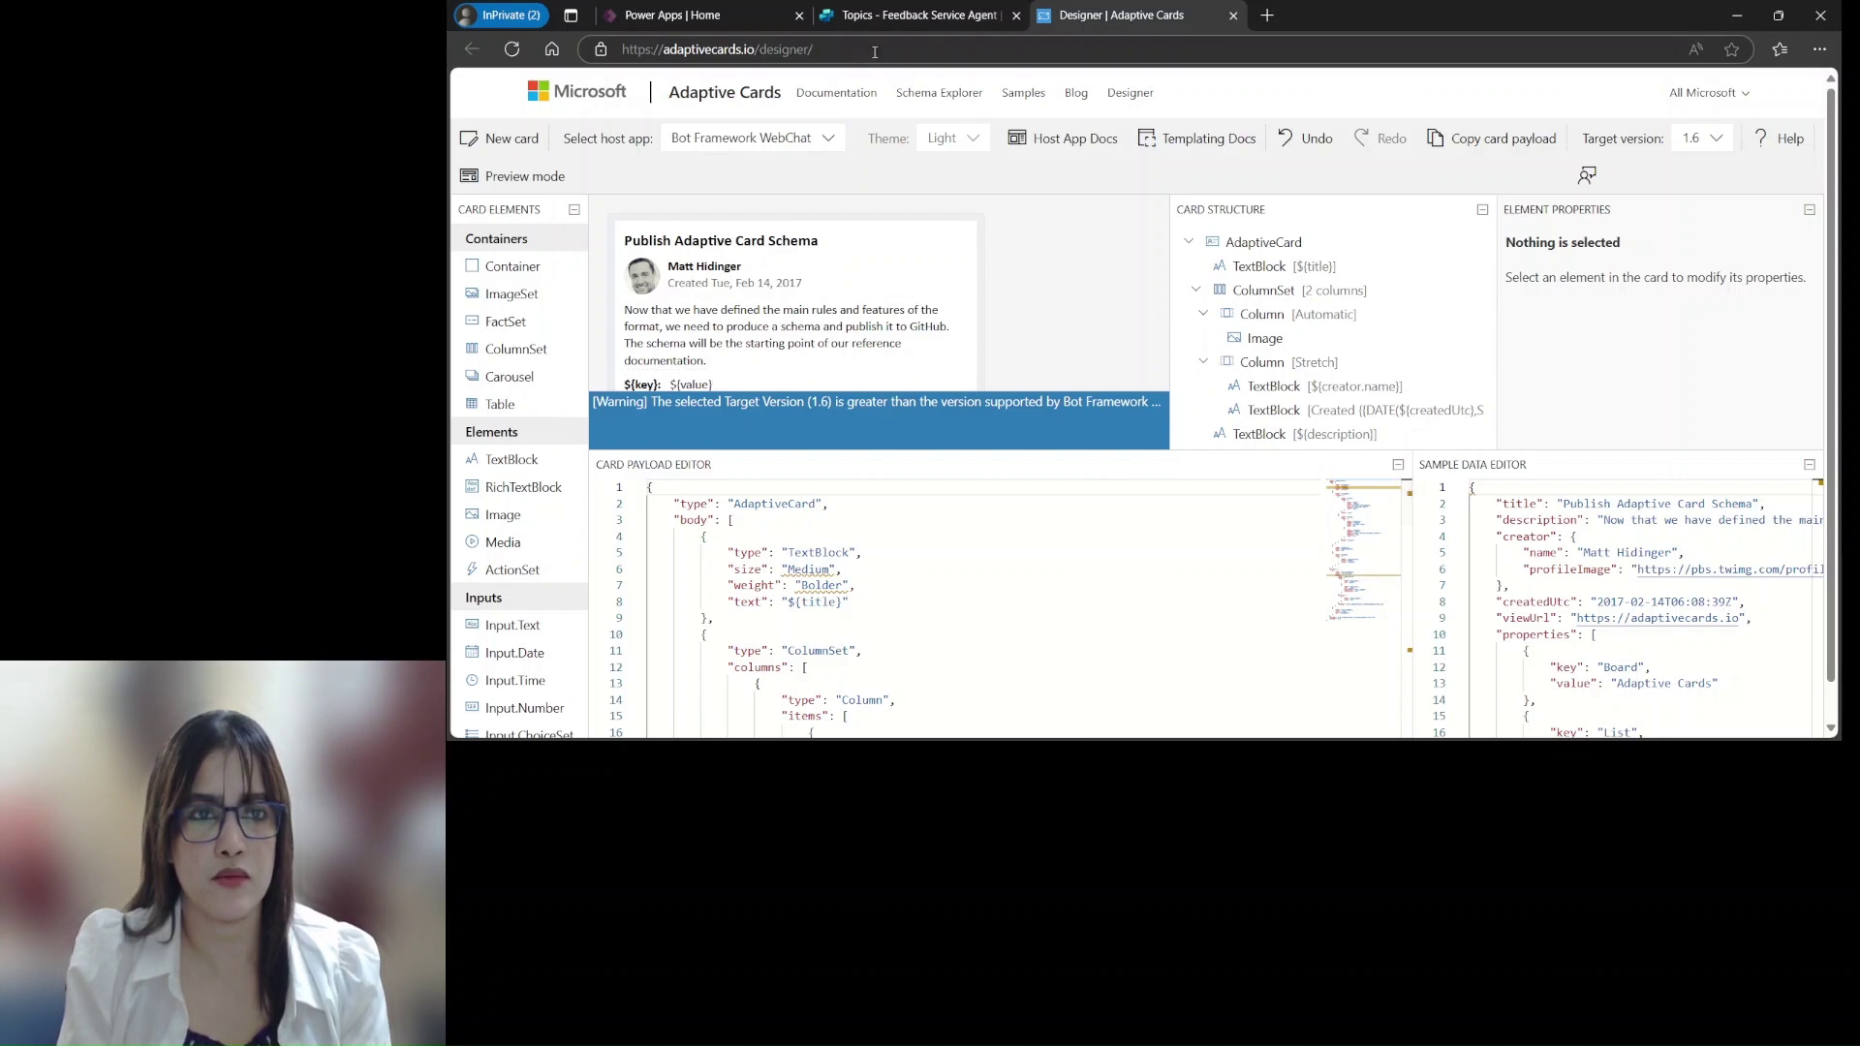
Replace the sample card payload with the feedback form JSON: name, email, 1–5 satisfaction, comments, Submit
left_click(900, 20)
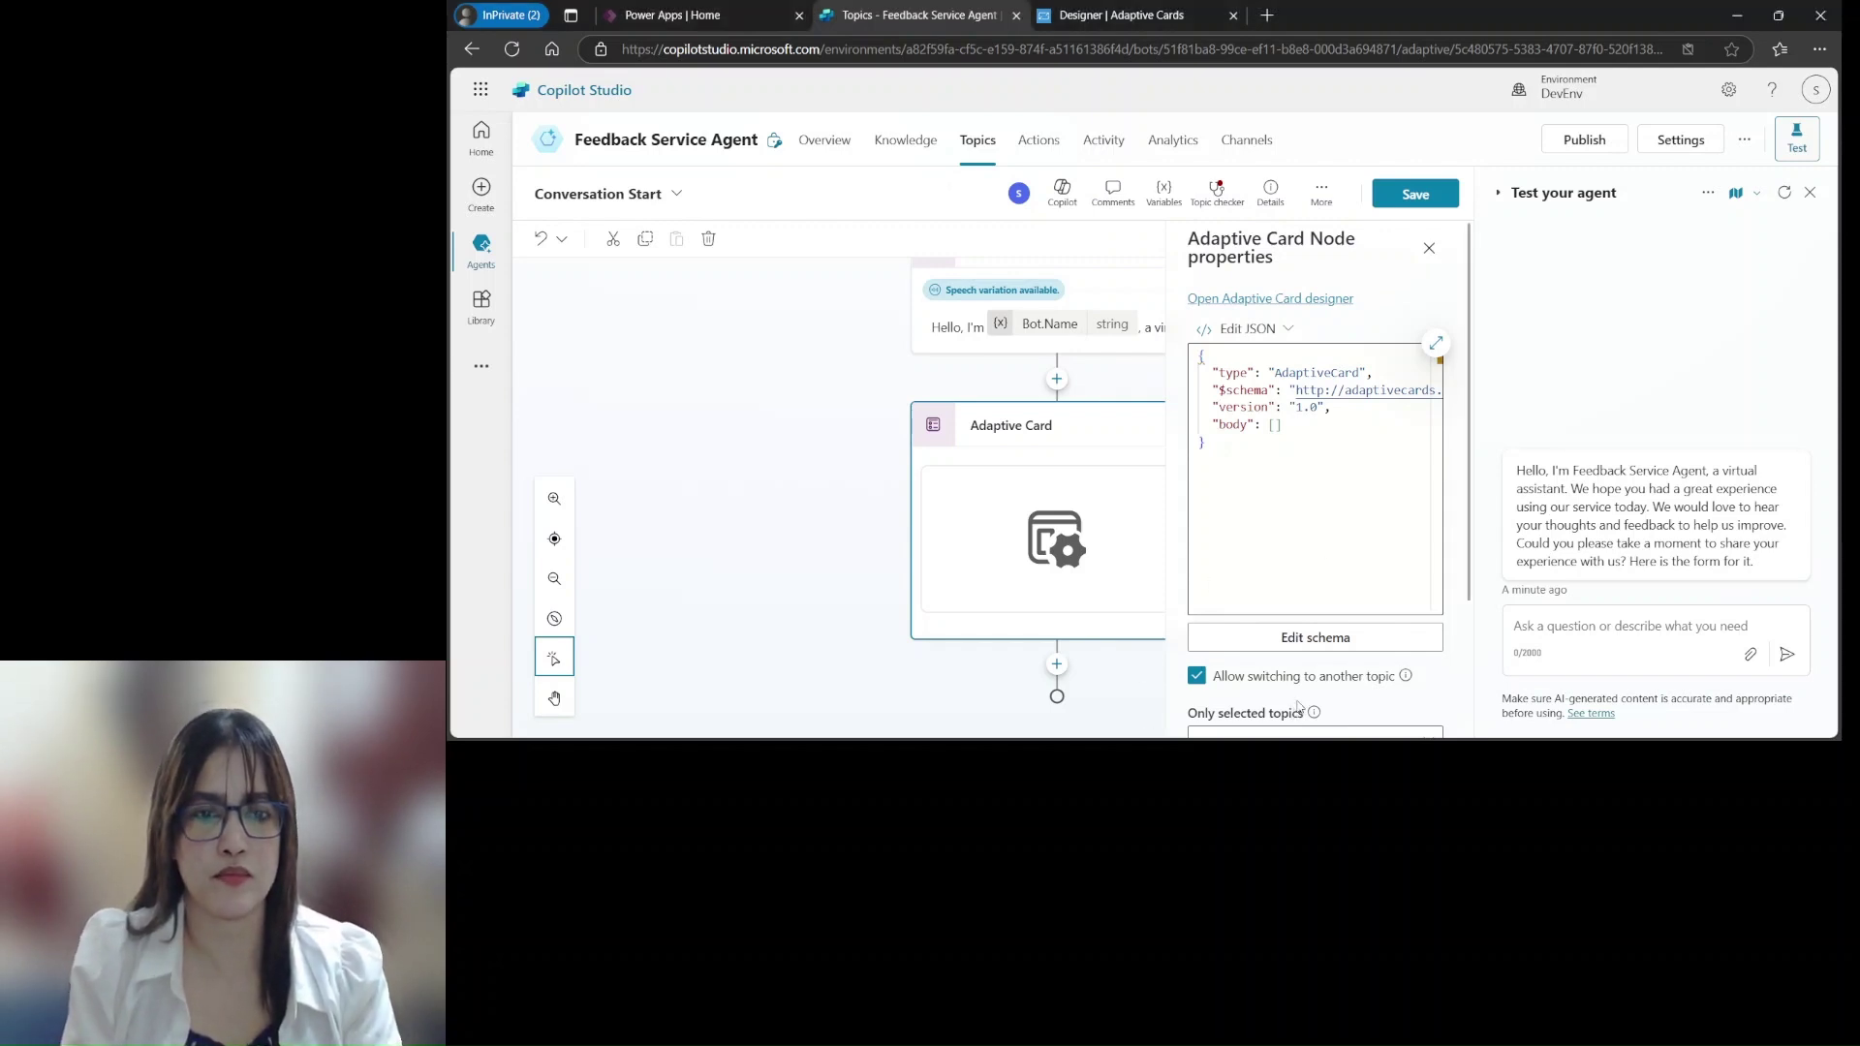
left_click(1162, 7)
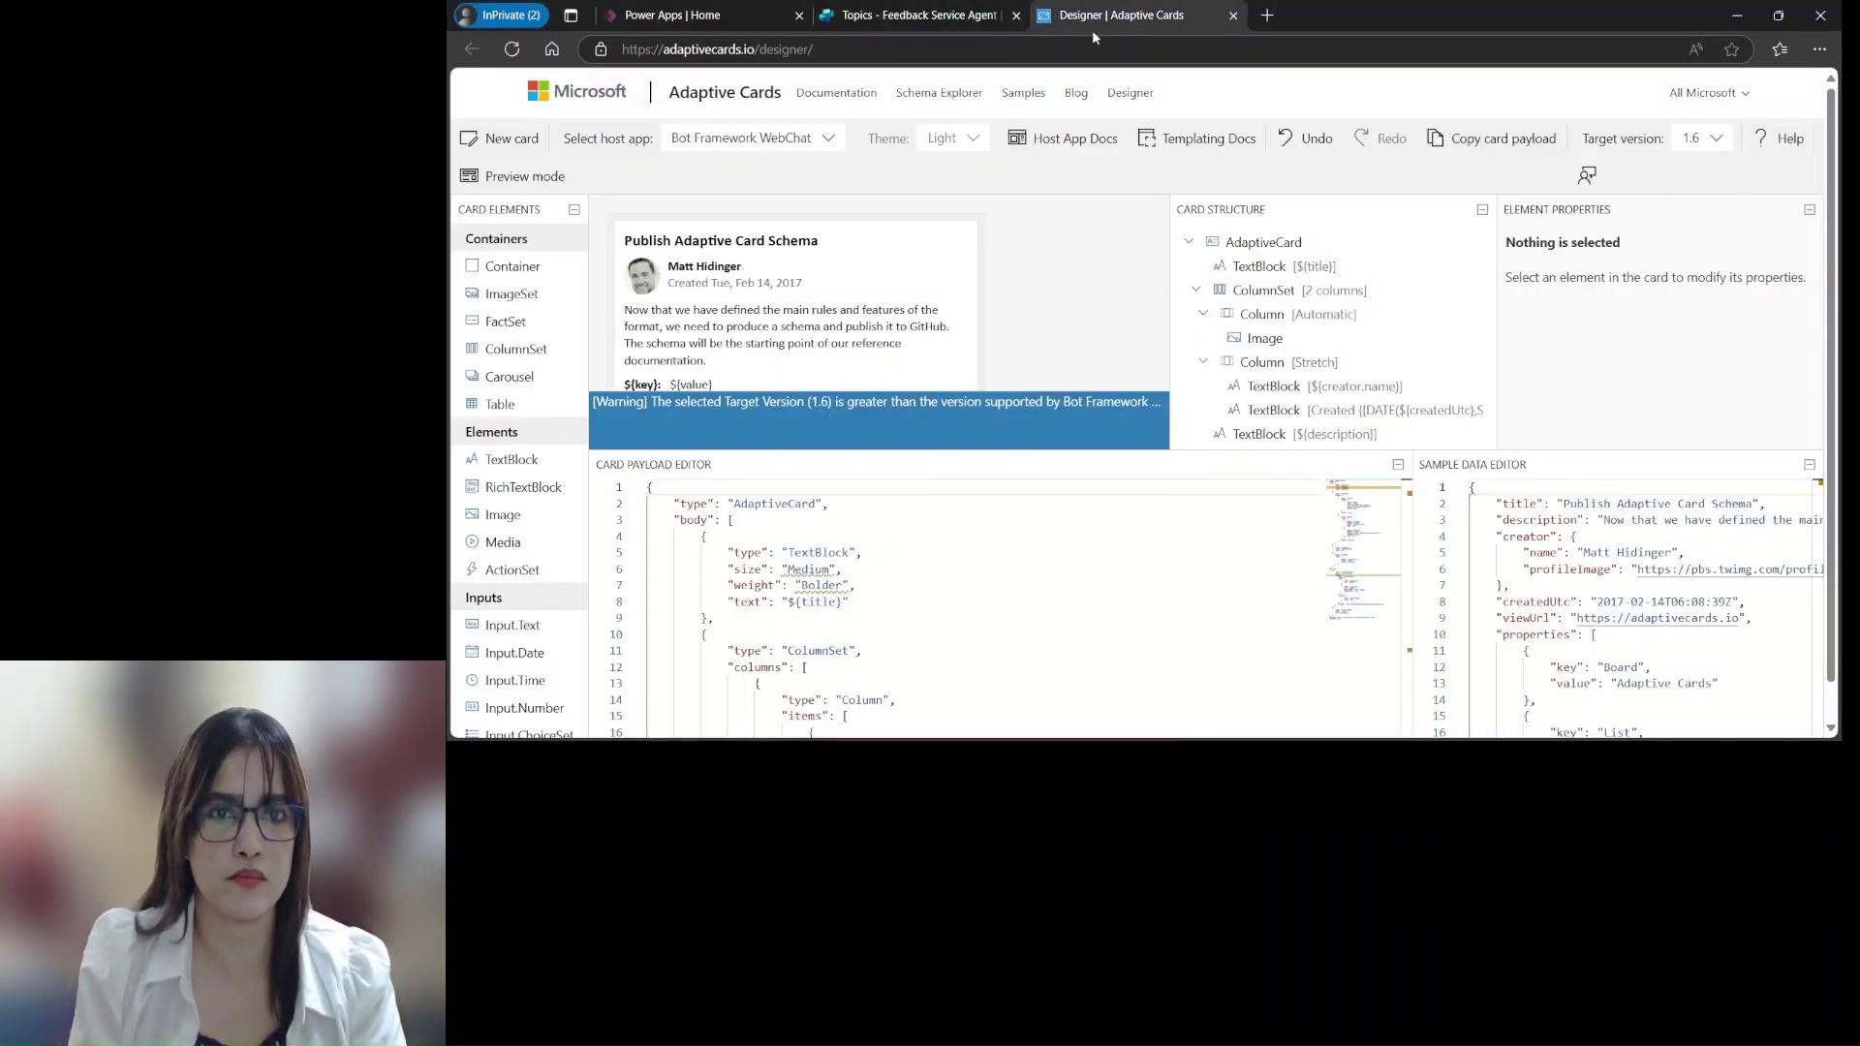
left_click_drag(648, 487, 853, 738)
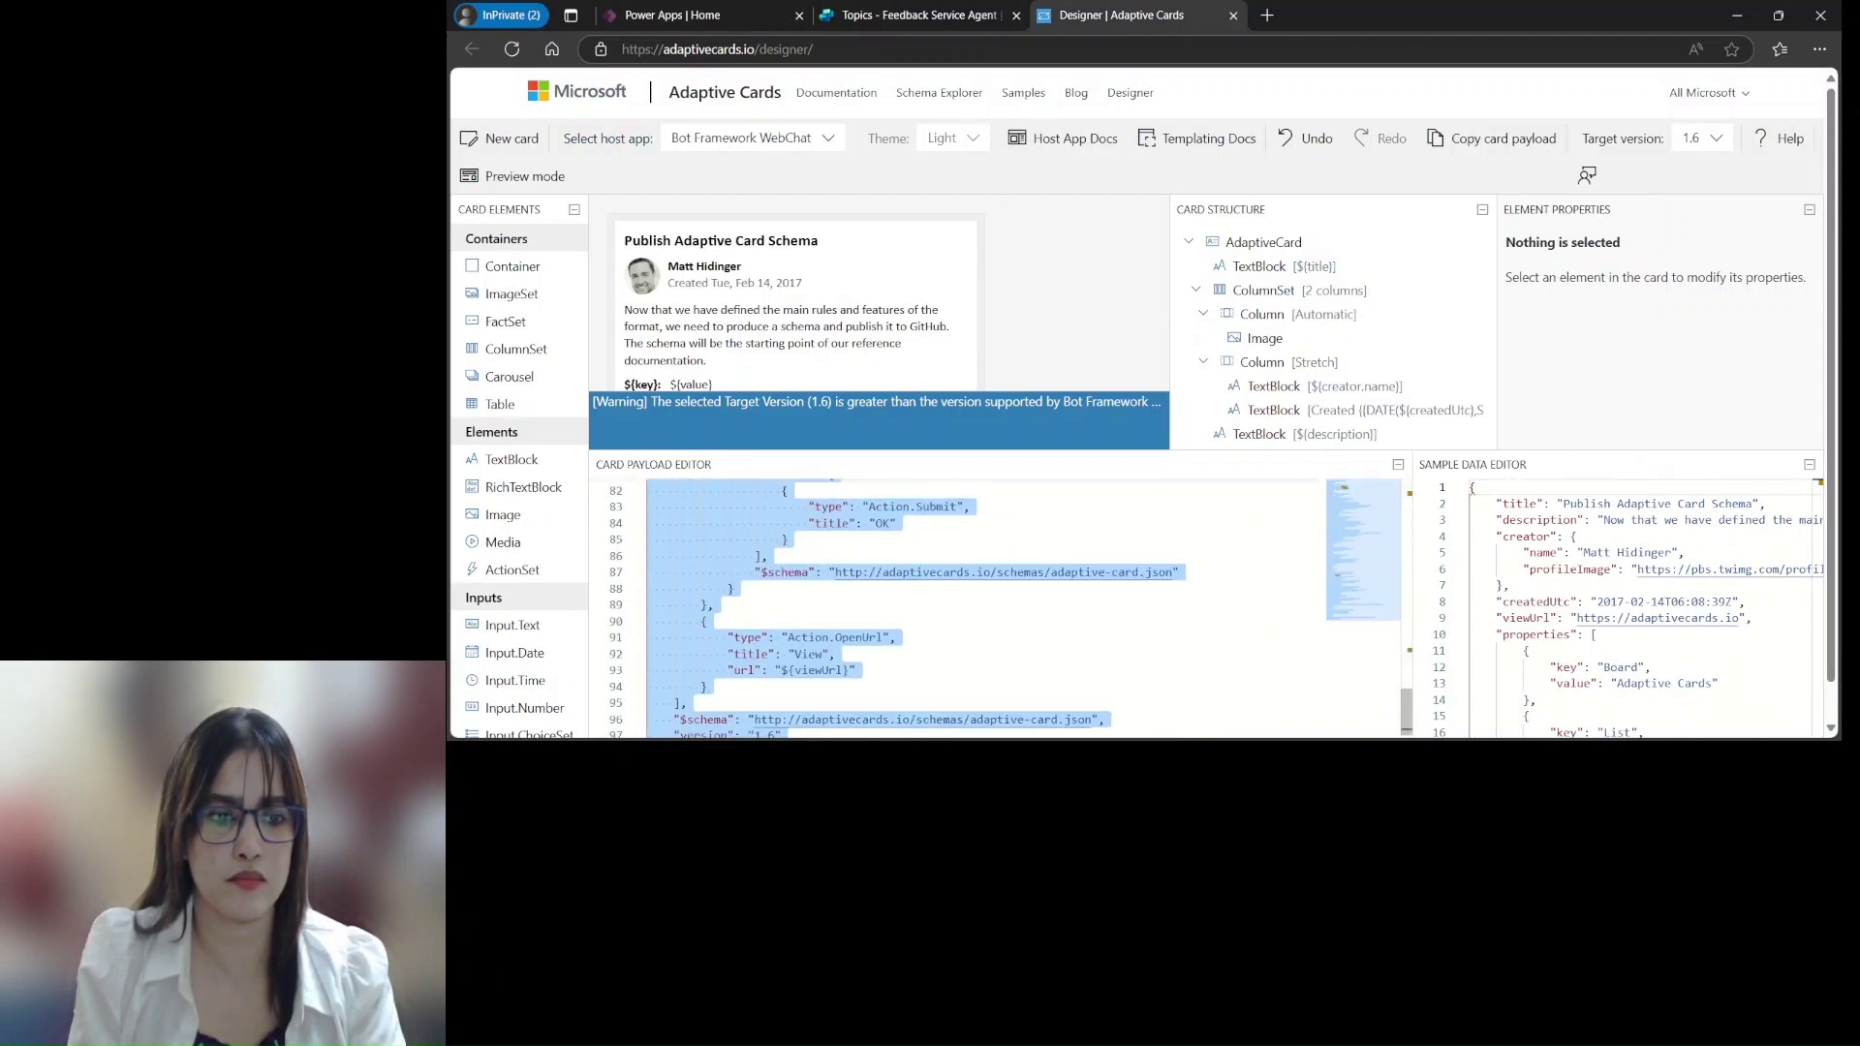
key("Delete")
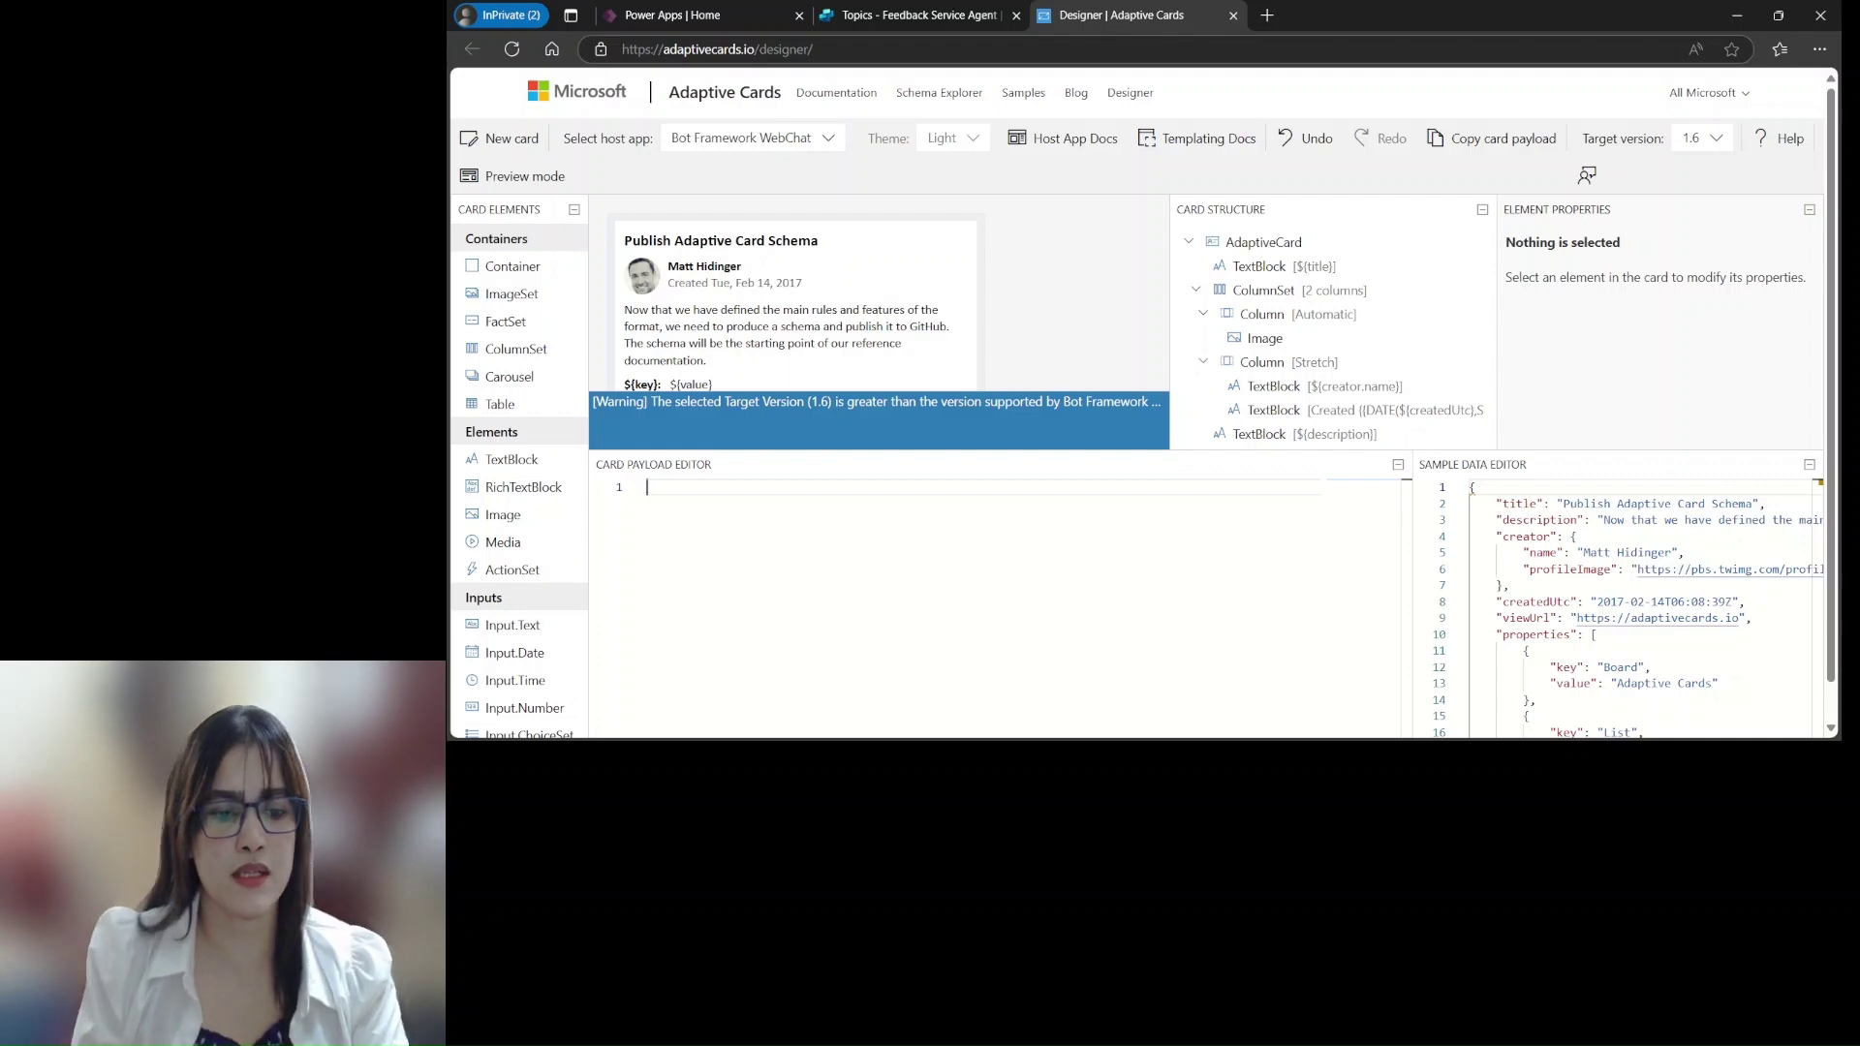
key("ctrl+v")
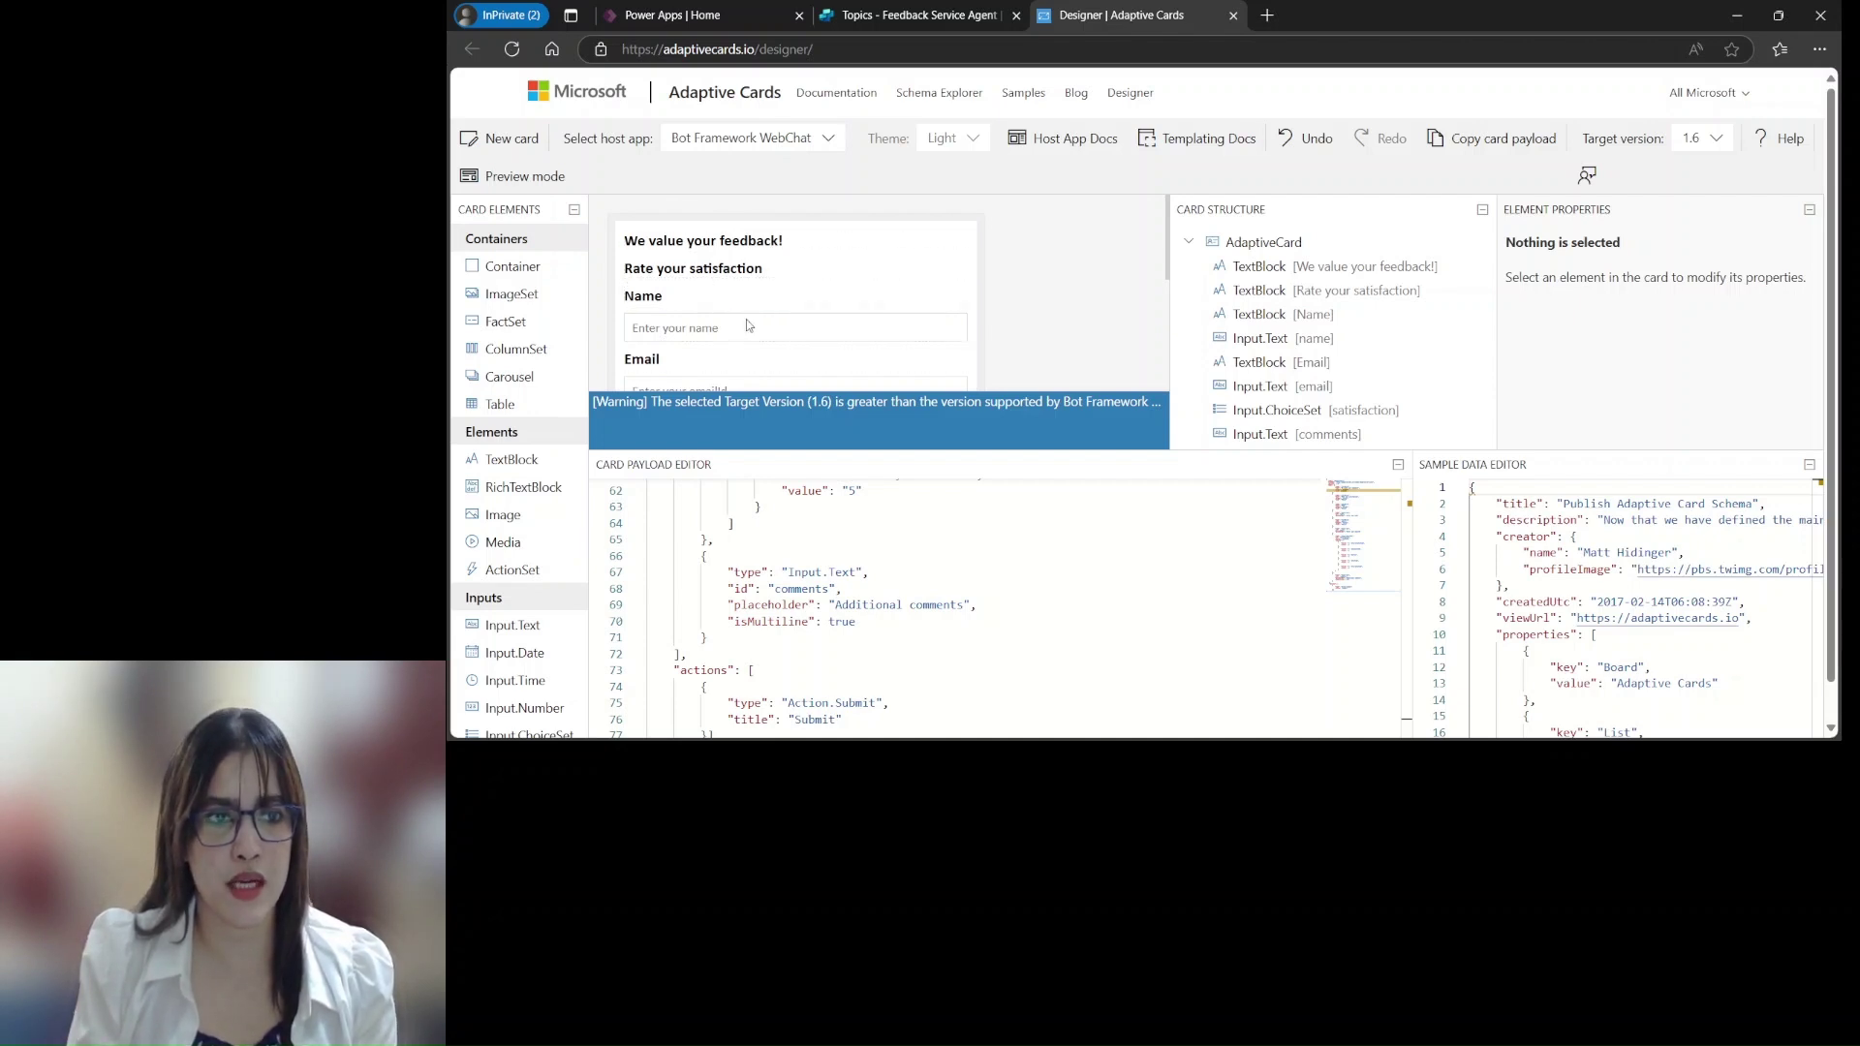
scroll(765, 301, "down", 1)
scroll(765, 302, "up", 1)
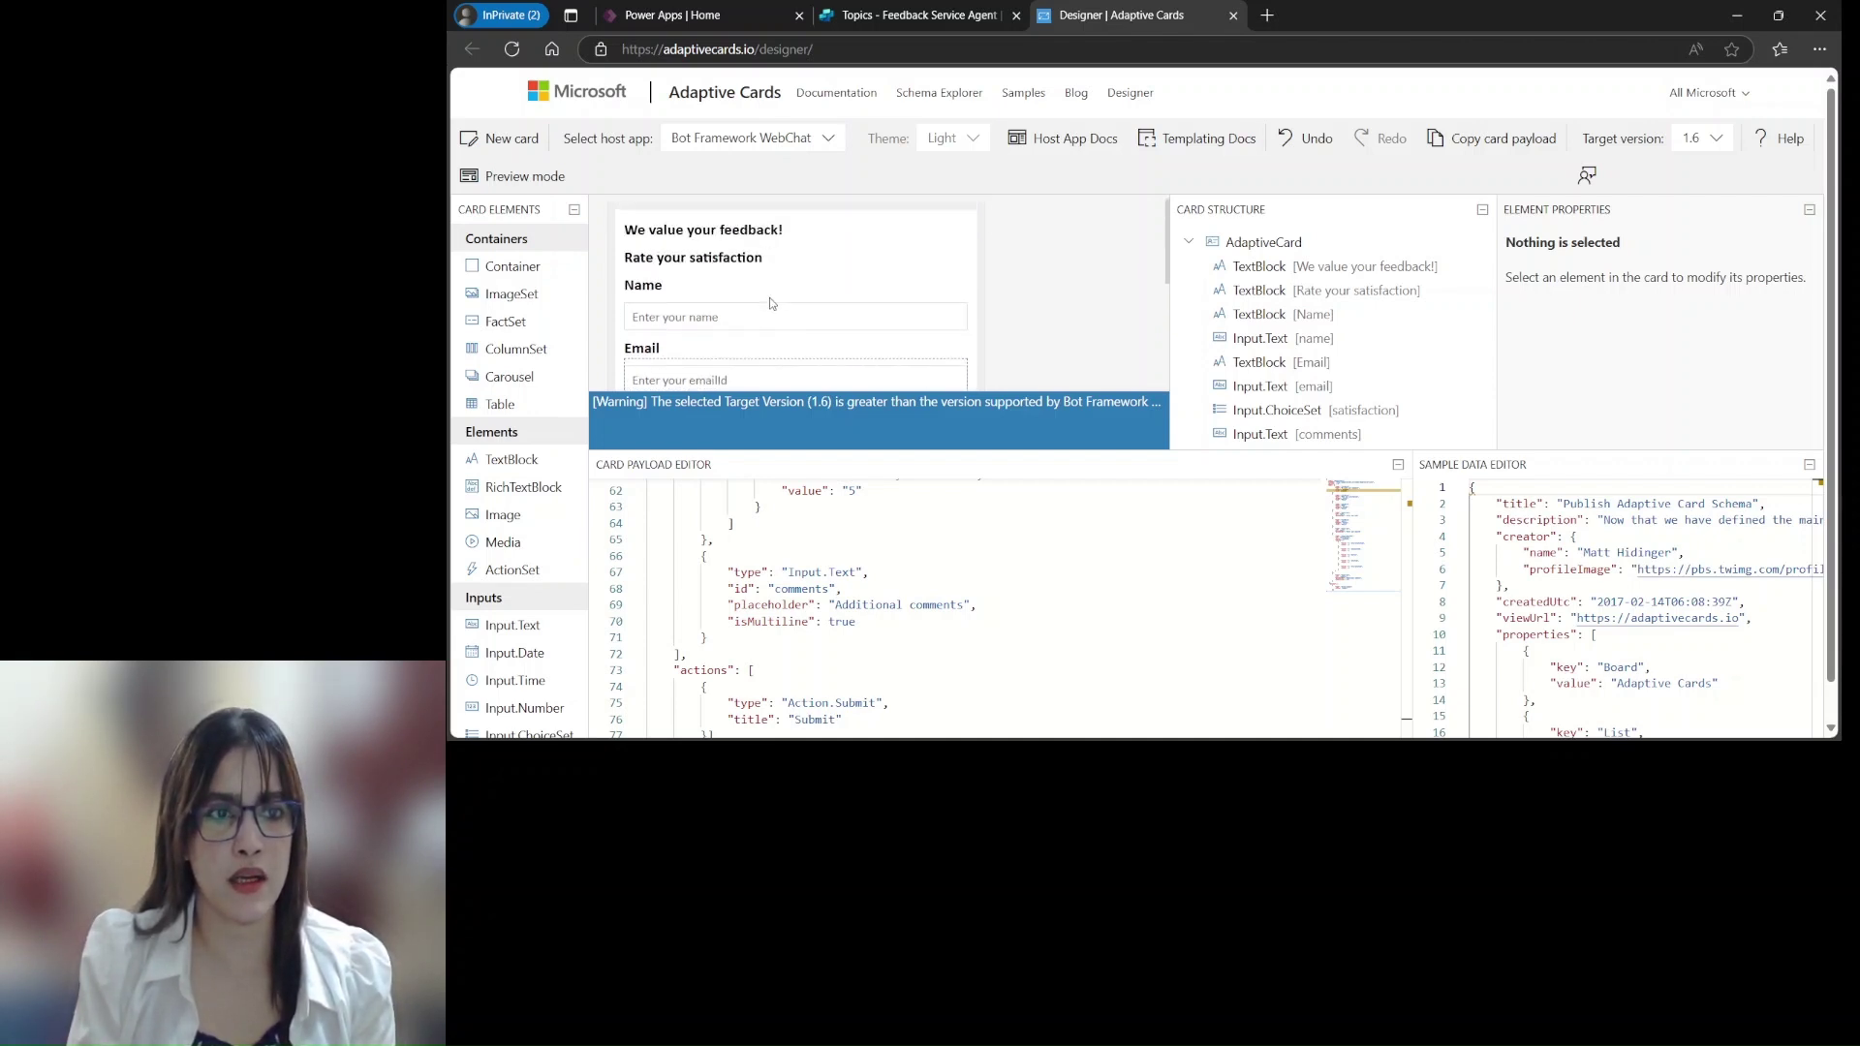
scroll(772, 304, "down", 2)
scroll(772, 304, "up", 2)
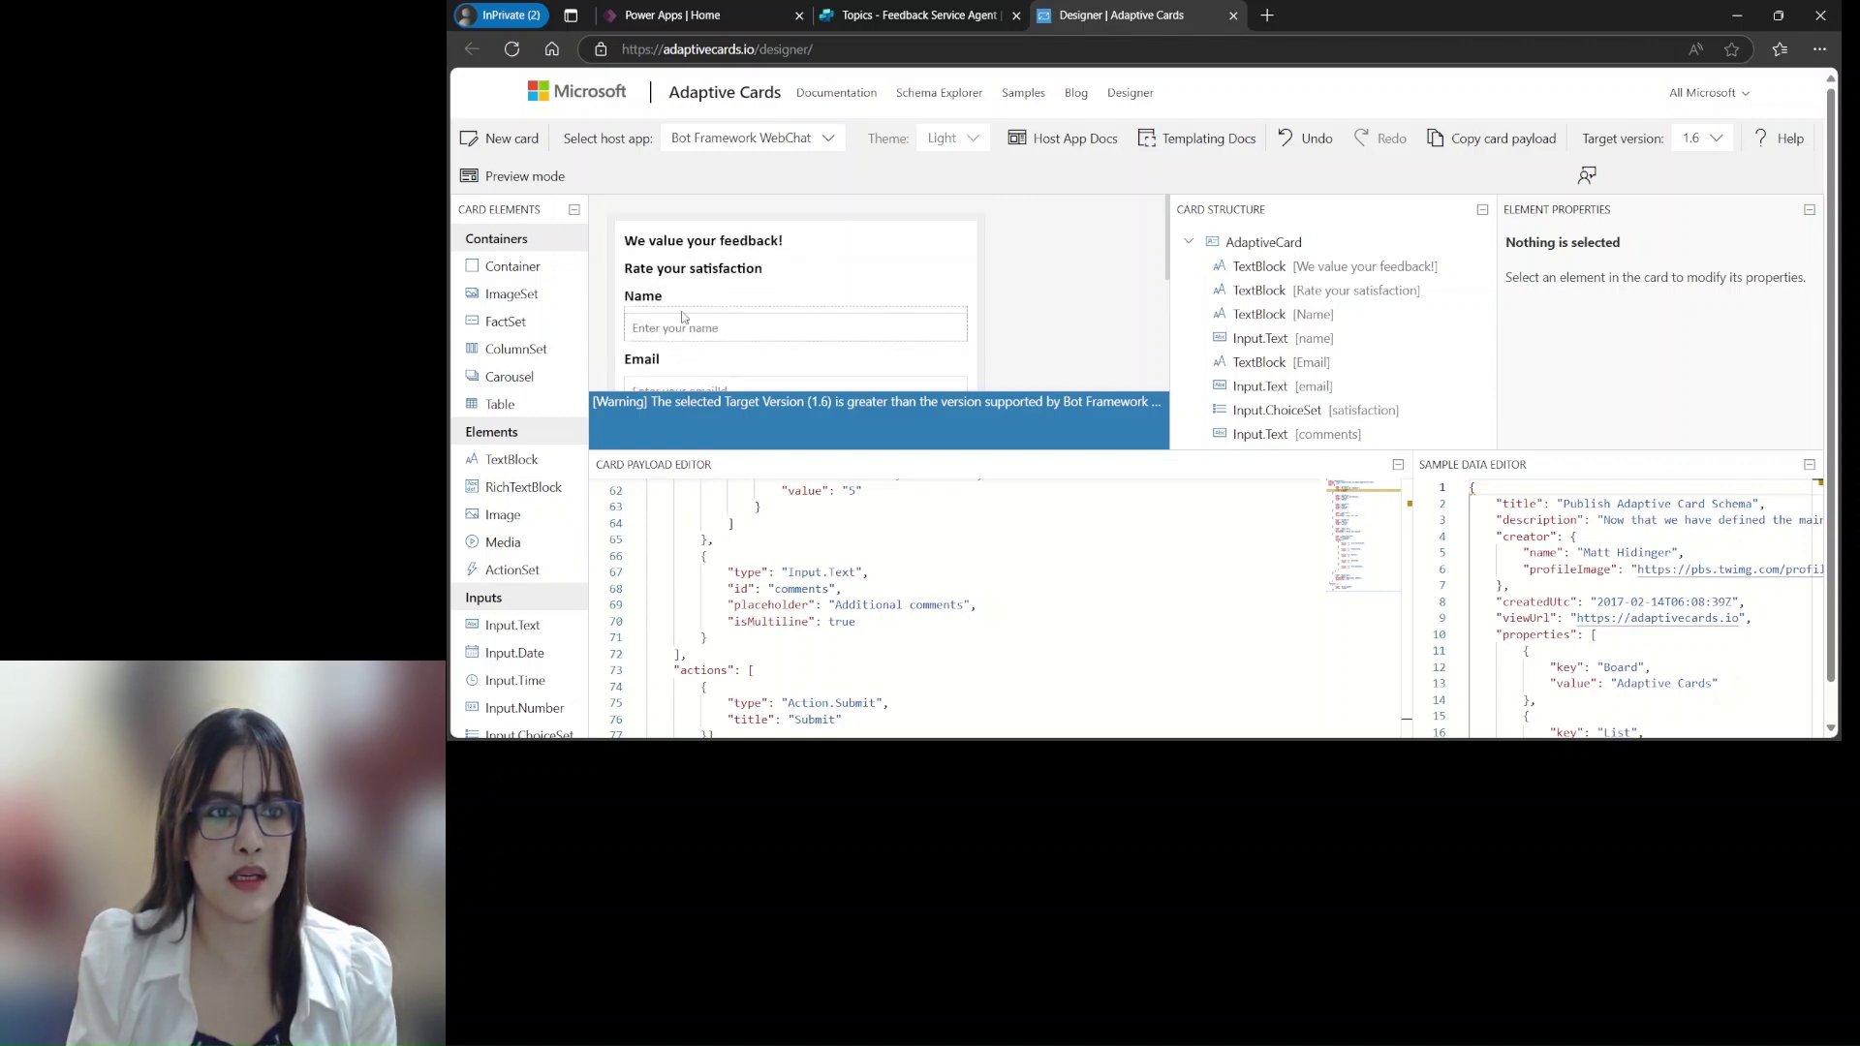
scroll(675, 376, "down", 2)
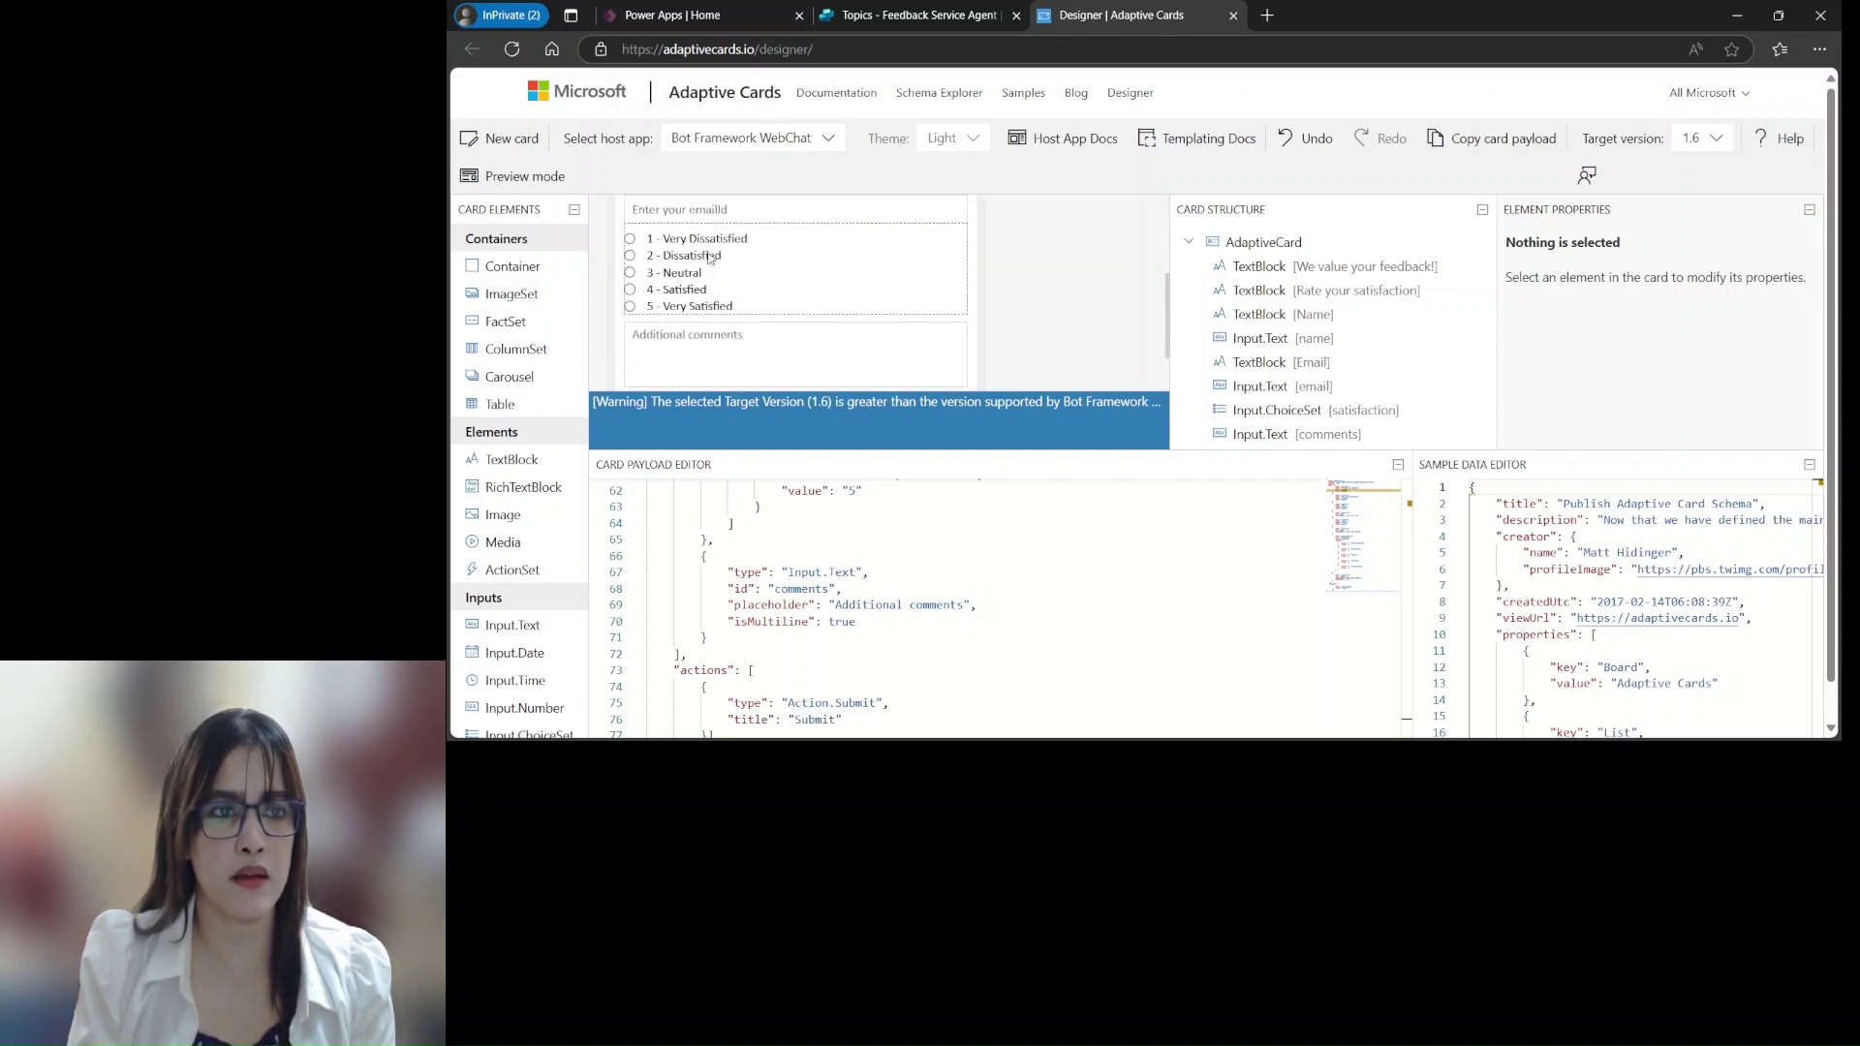
scroll(747, 343, "down", 3)
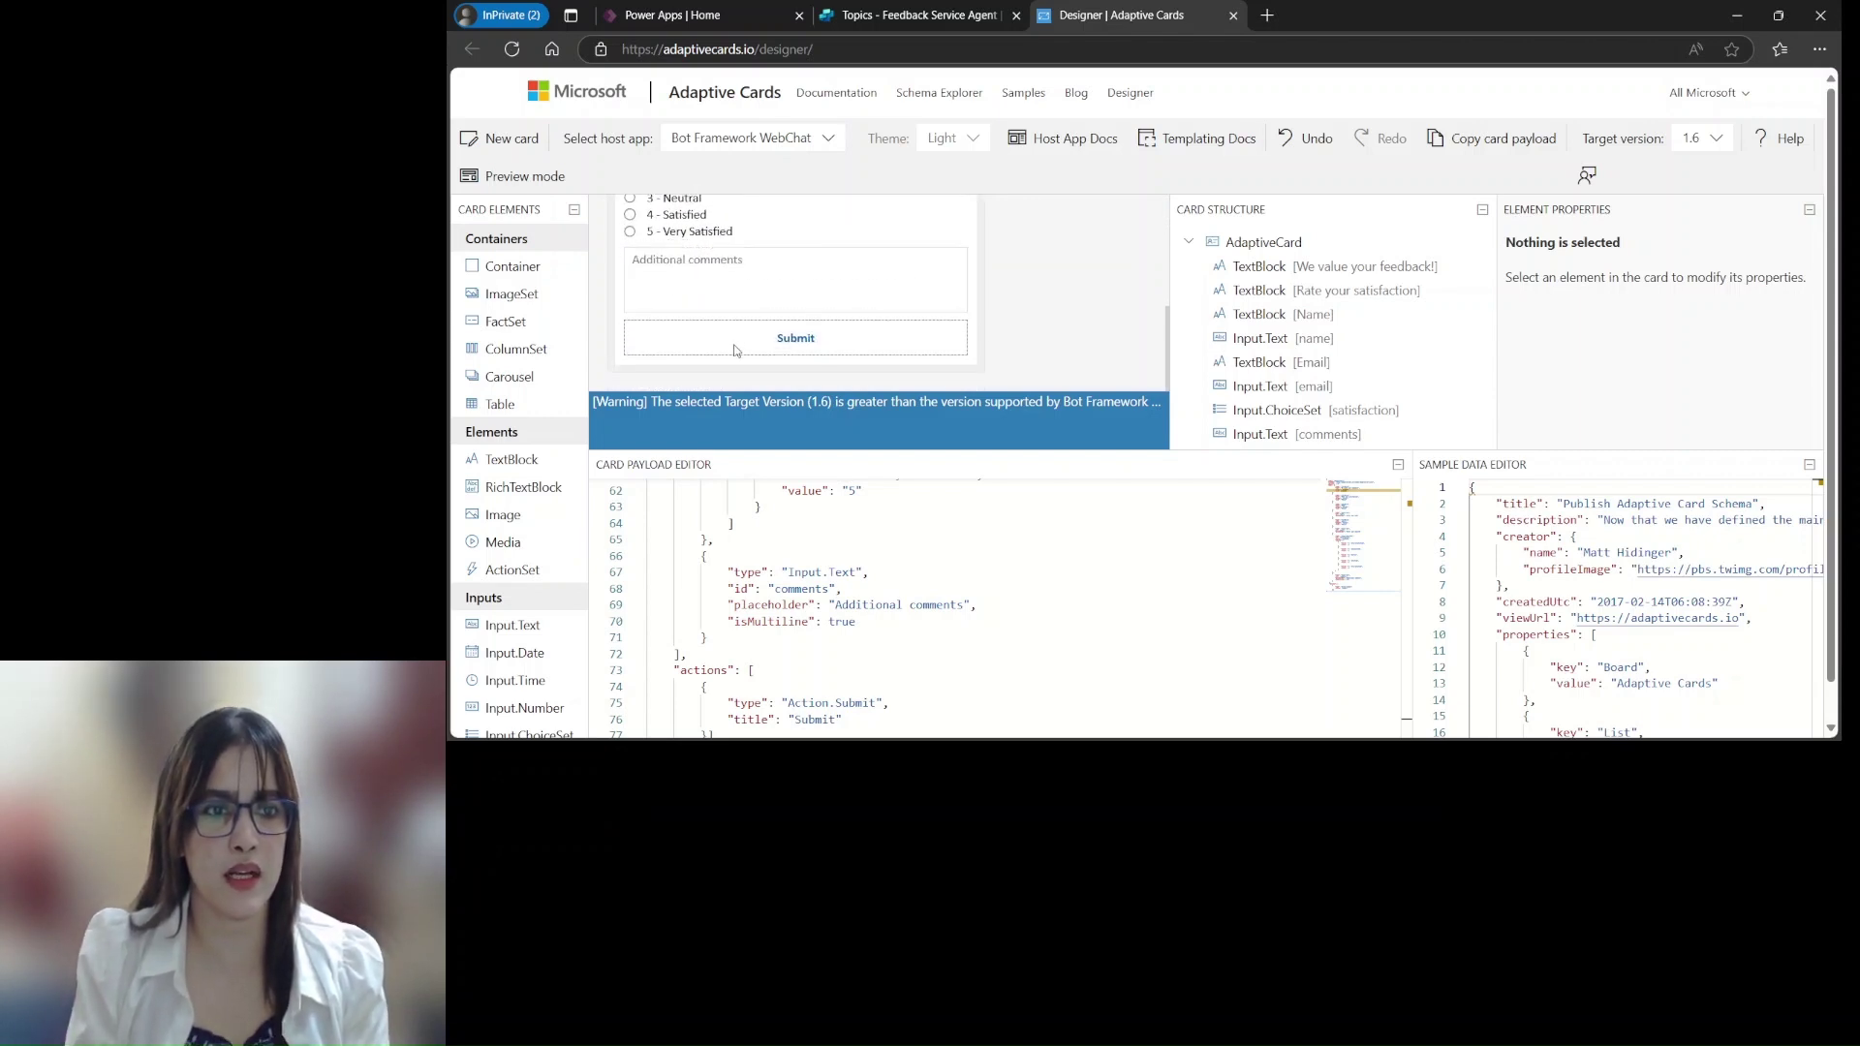
scroll(838, 598, "up", 5)
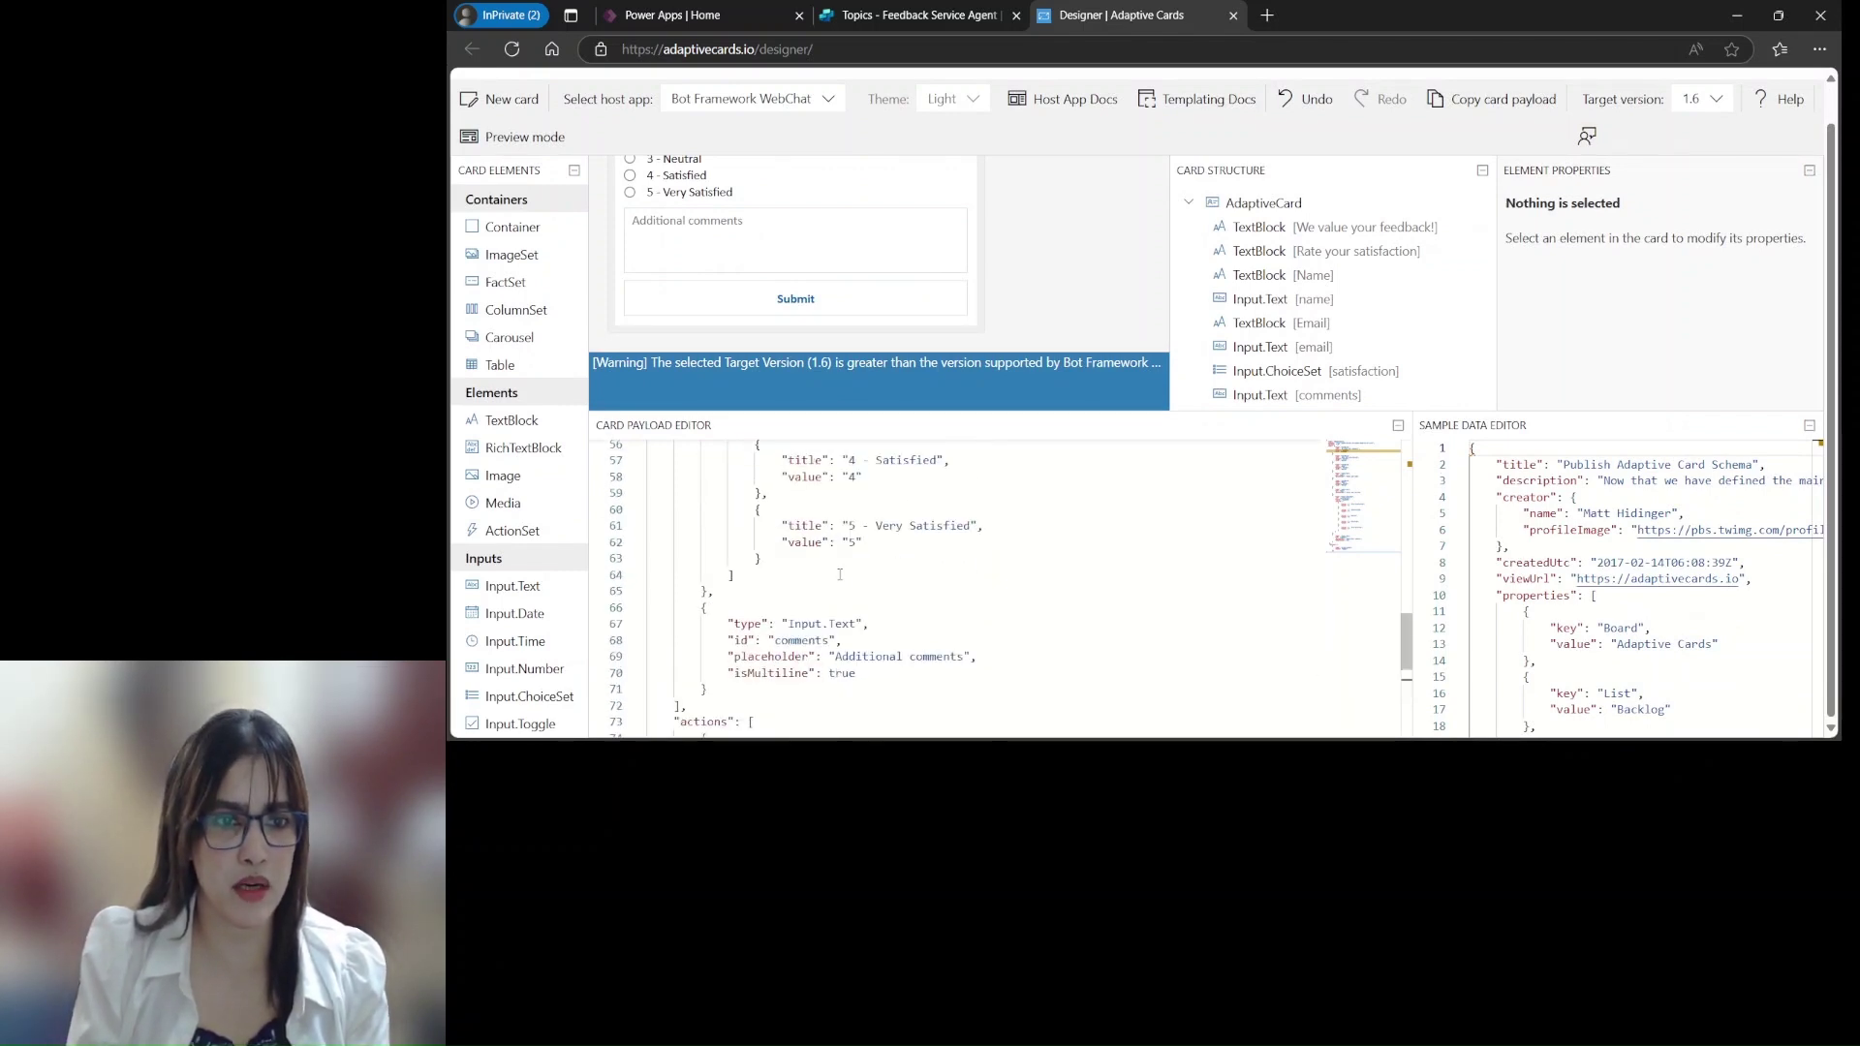
scroll(839, 538, "up", 1)
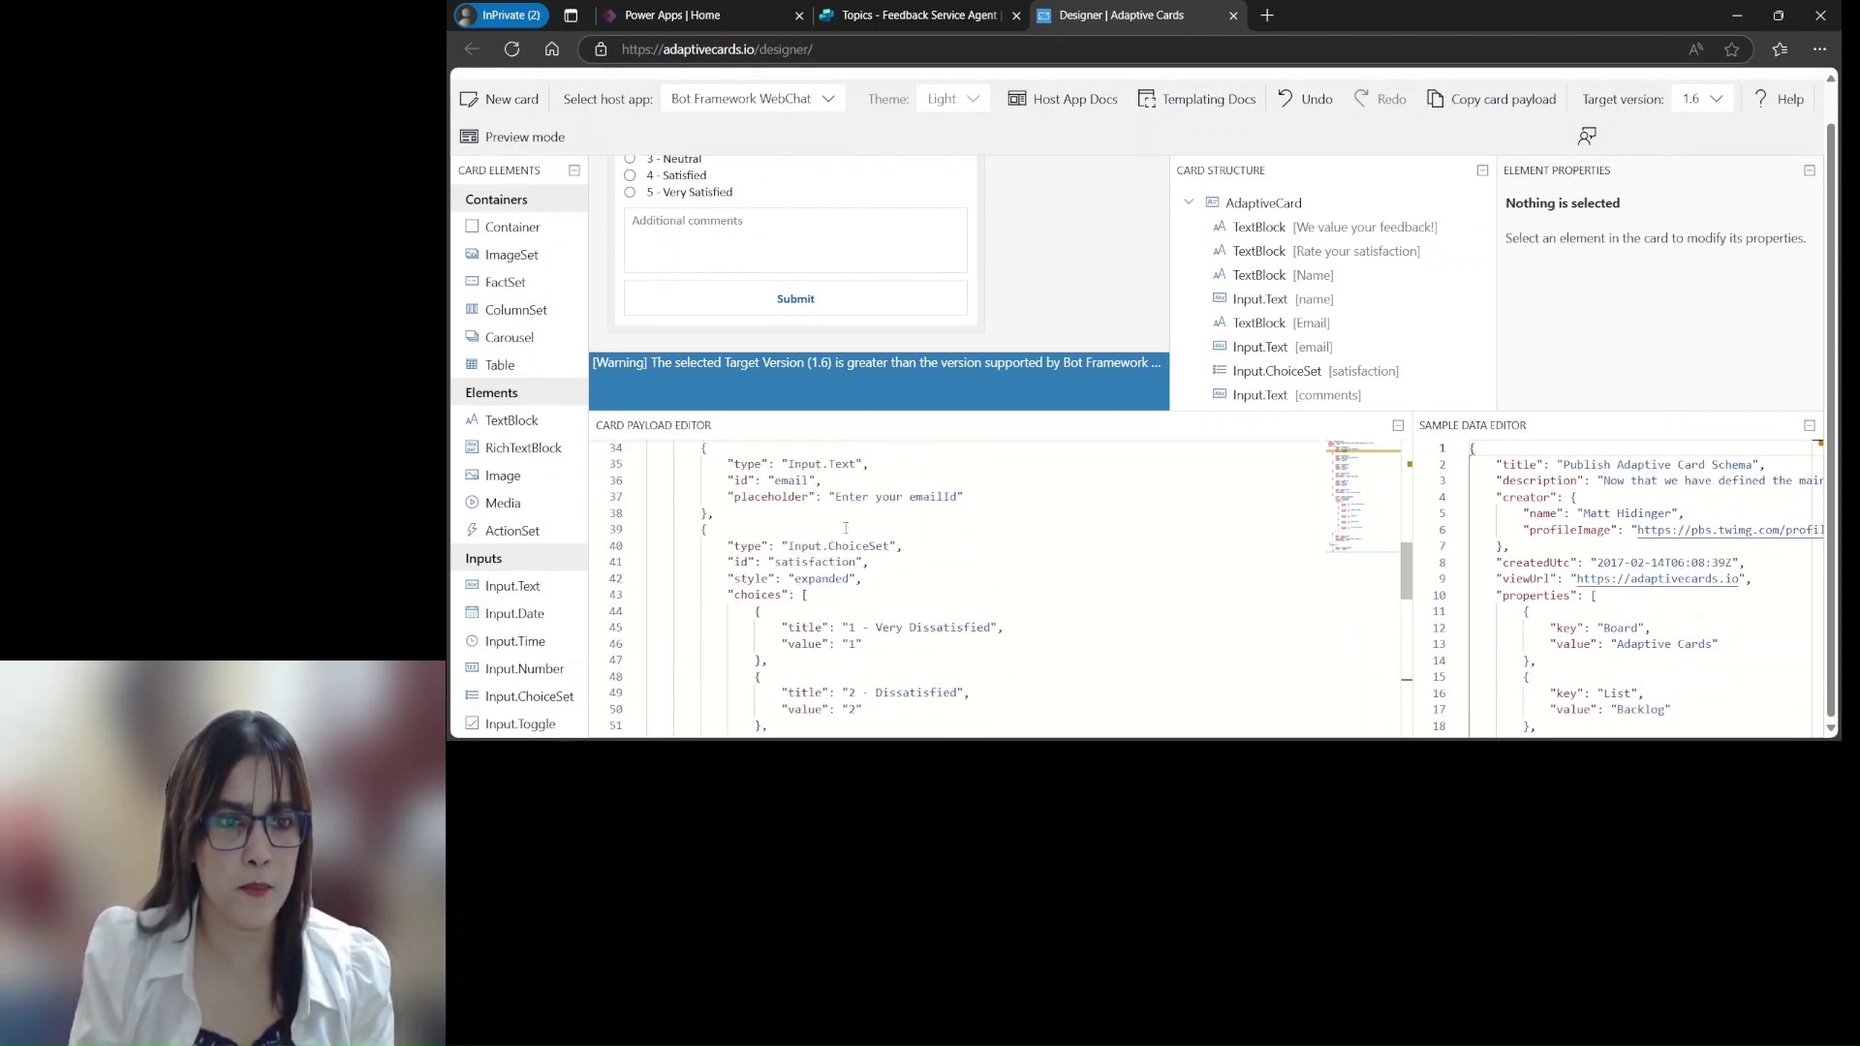
scroll(845, 528, "up", 10)
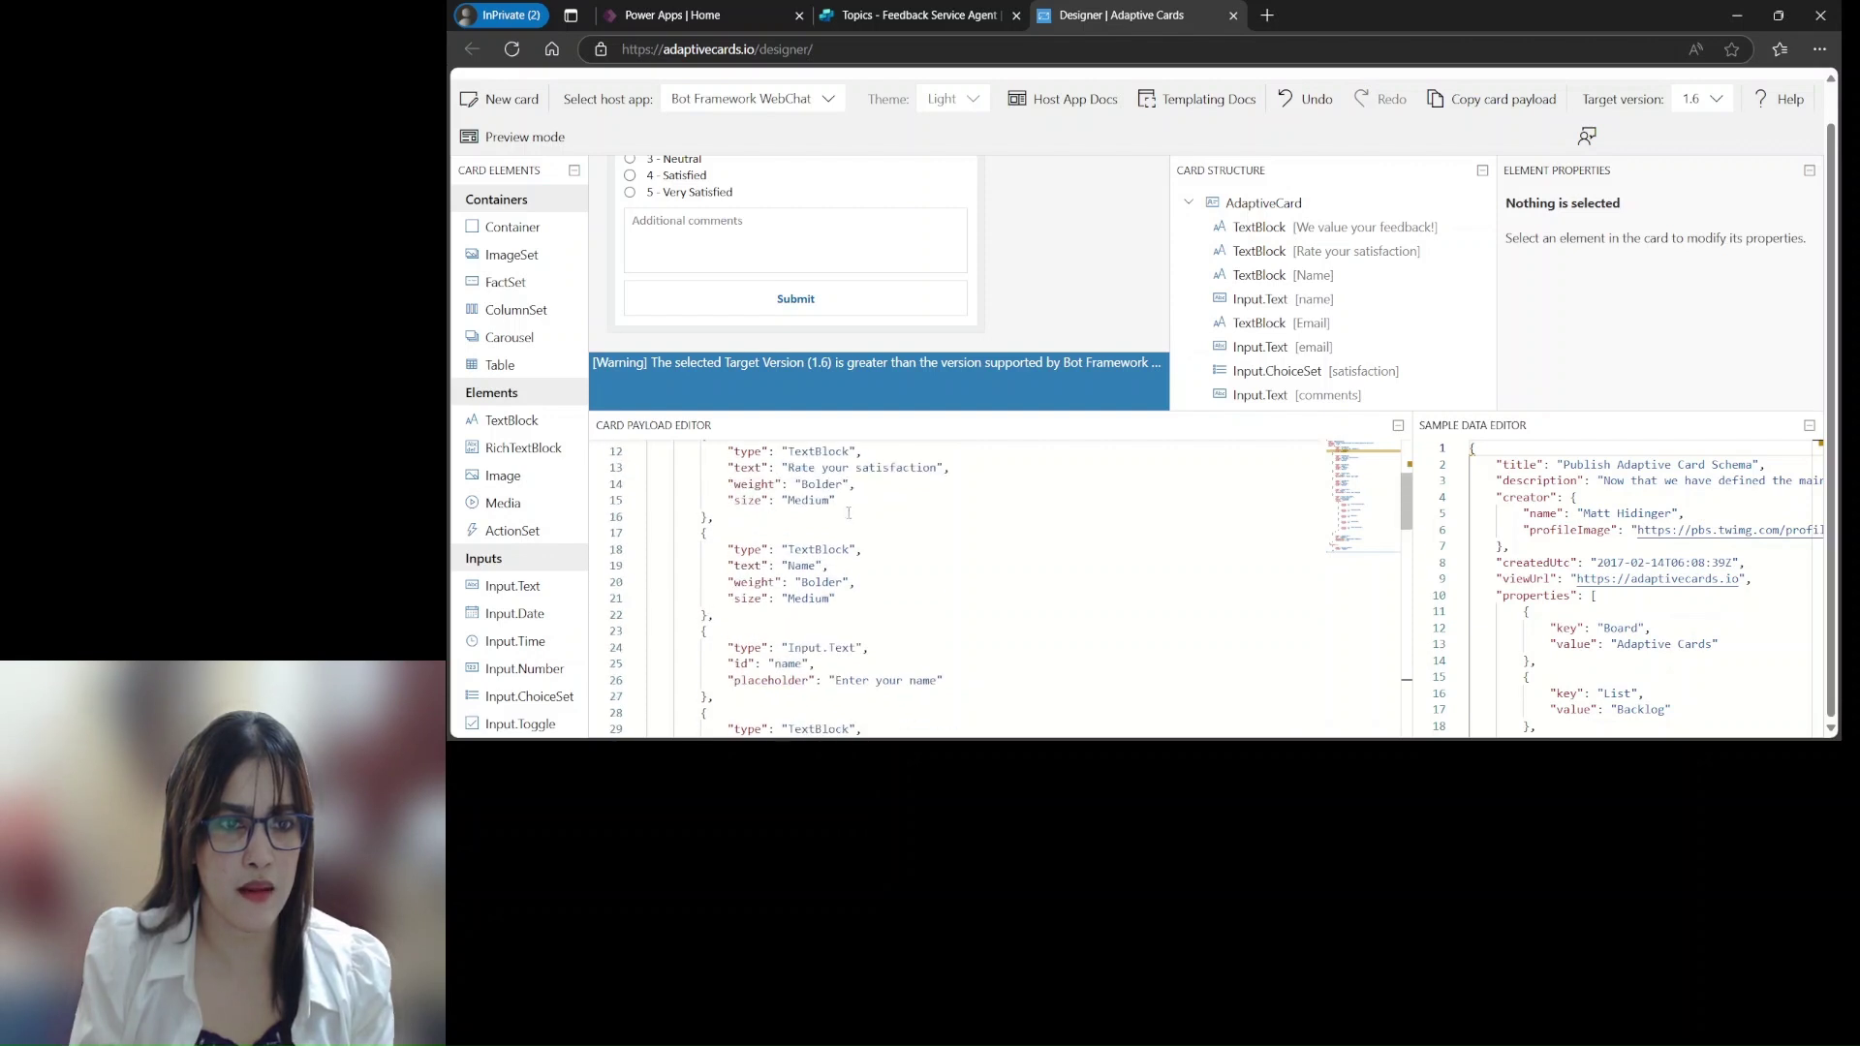
scroll(846, 505, "up", 1)
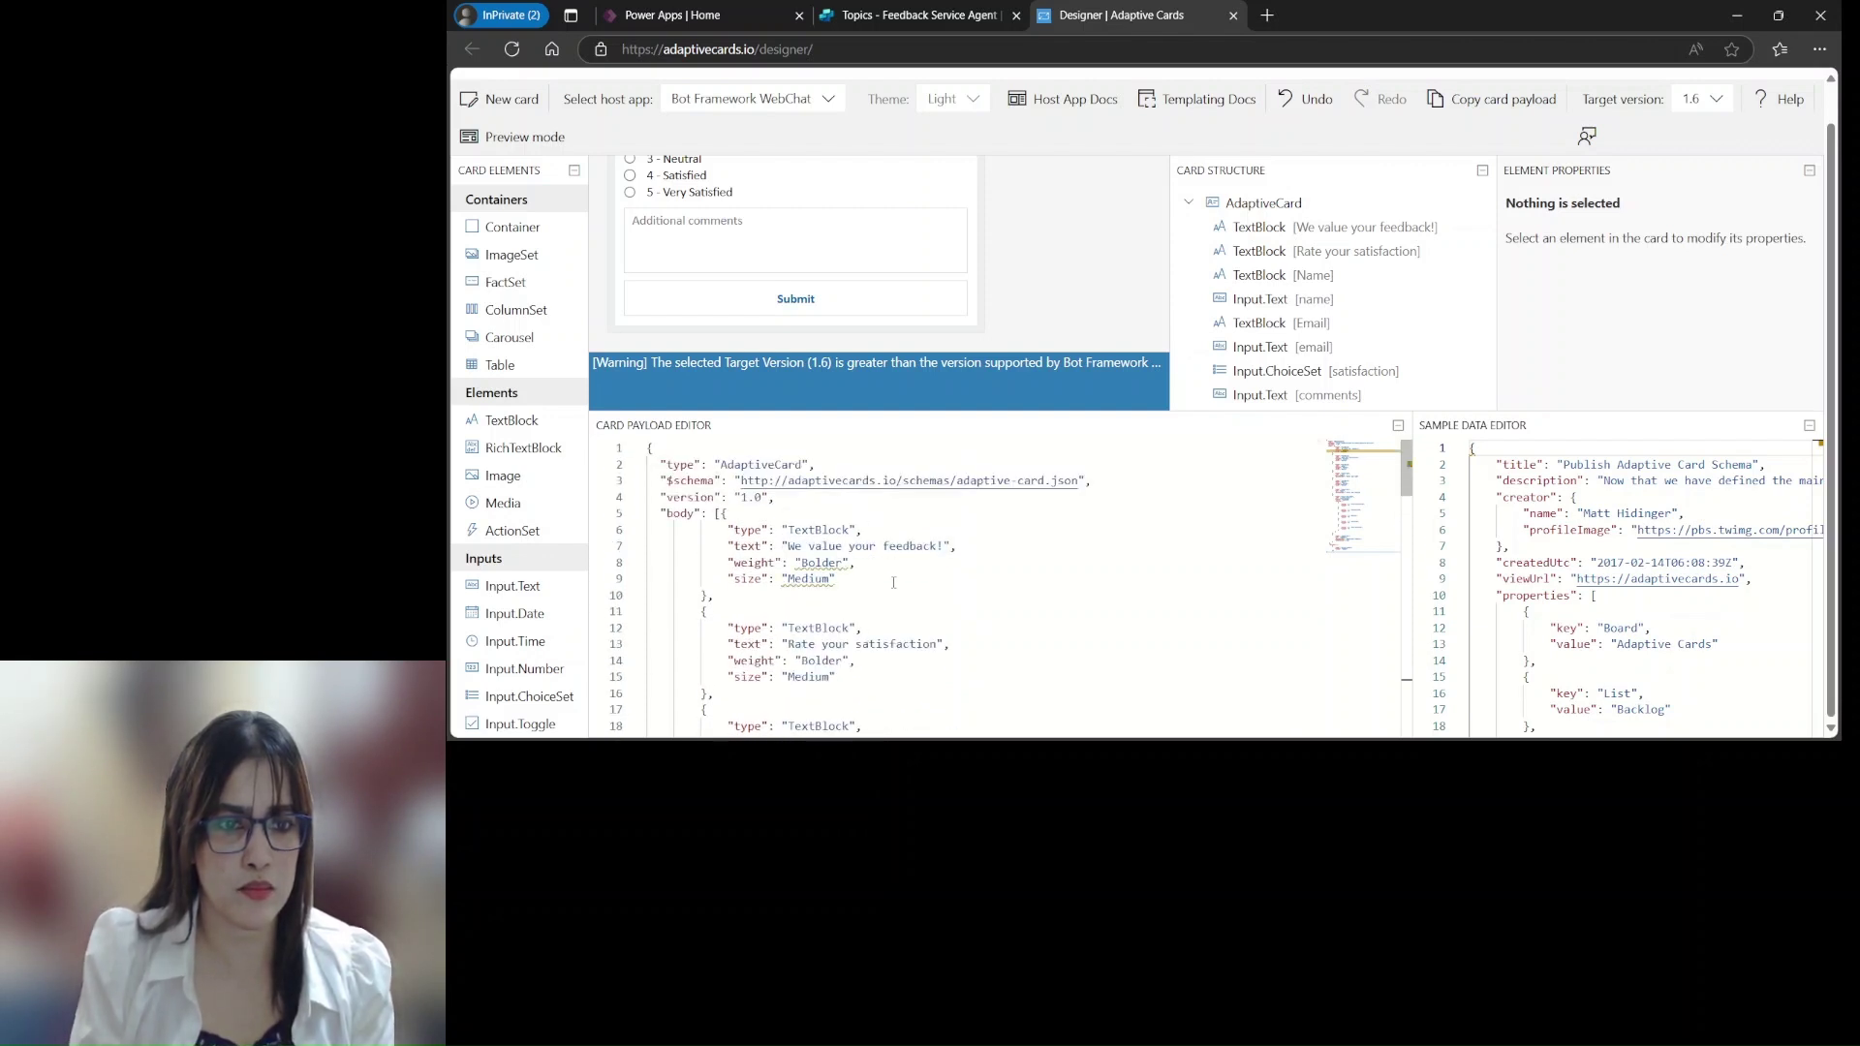
scroll(894, 588, "down", 1)
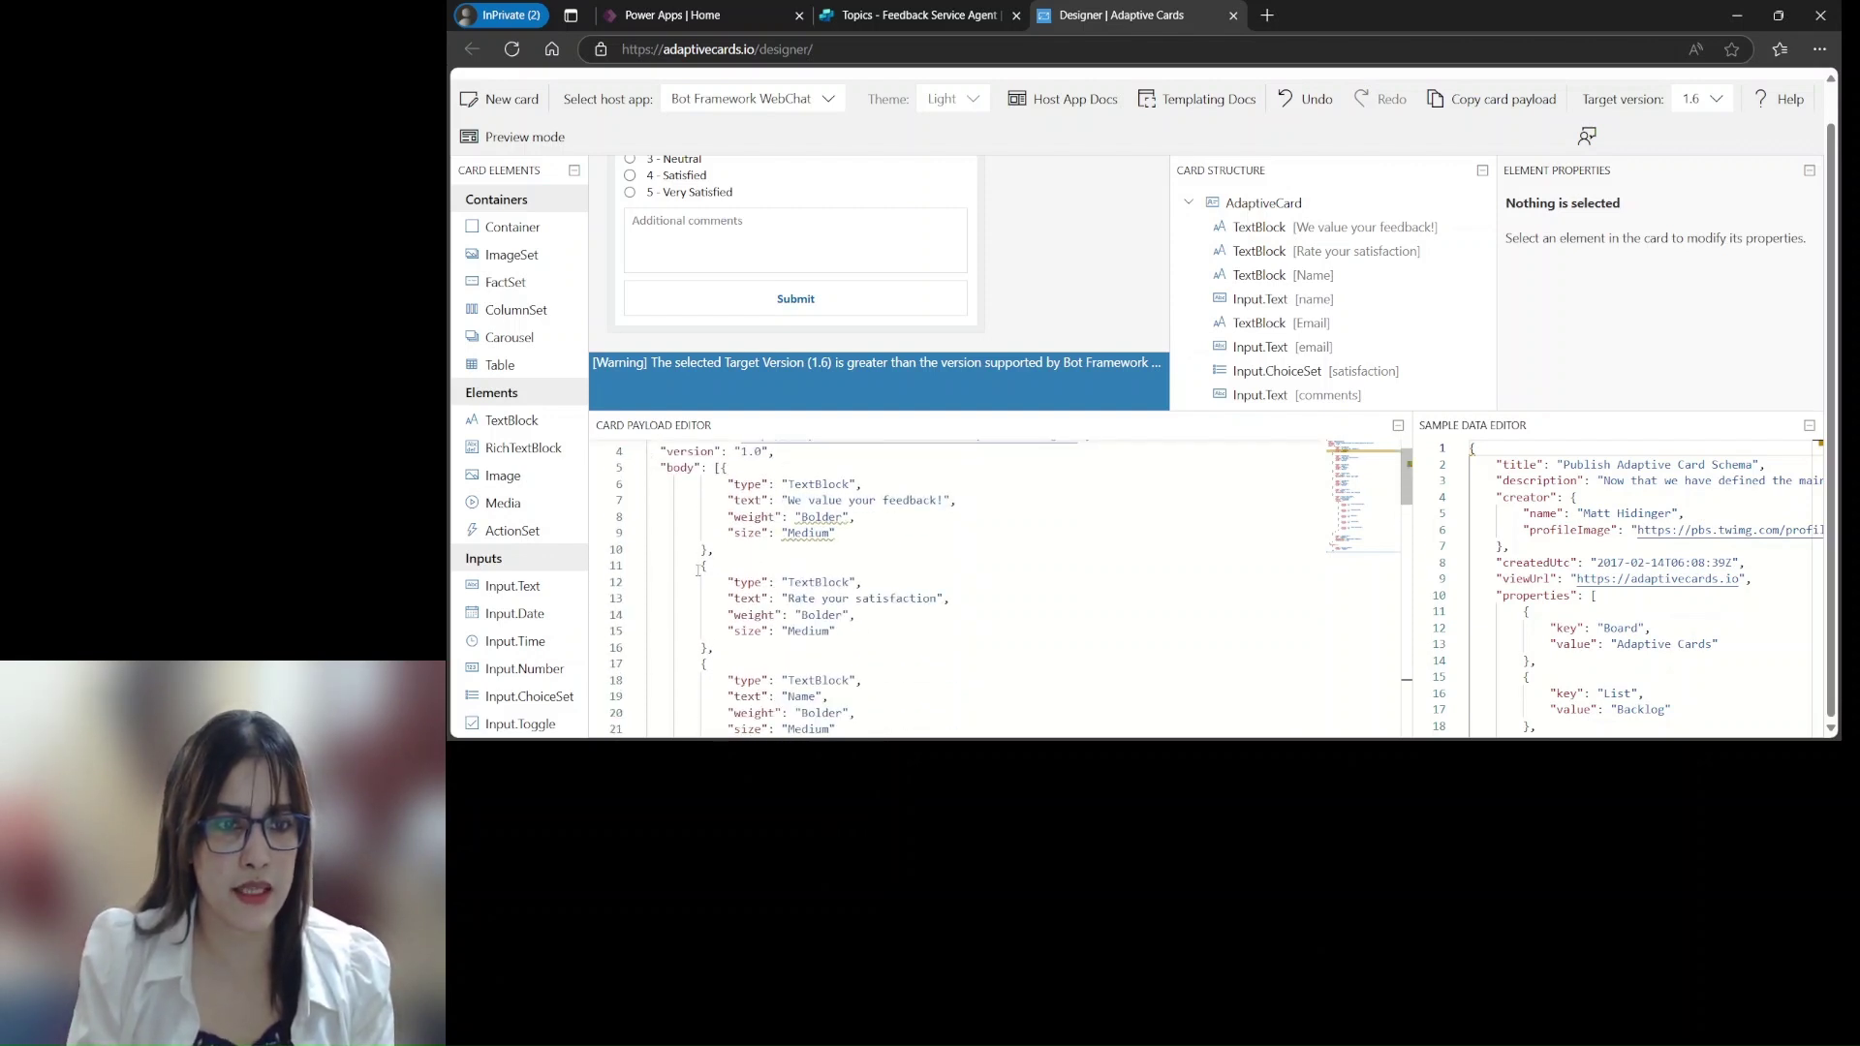
Move the 'Rate your satisfaction' TextBlock from the top of the payload to below the email input
left_click_drag(702, 568, 724, 644)
key("ctrl+c")
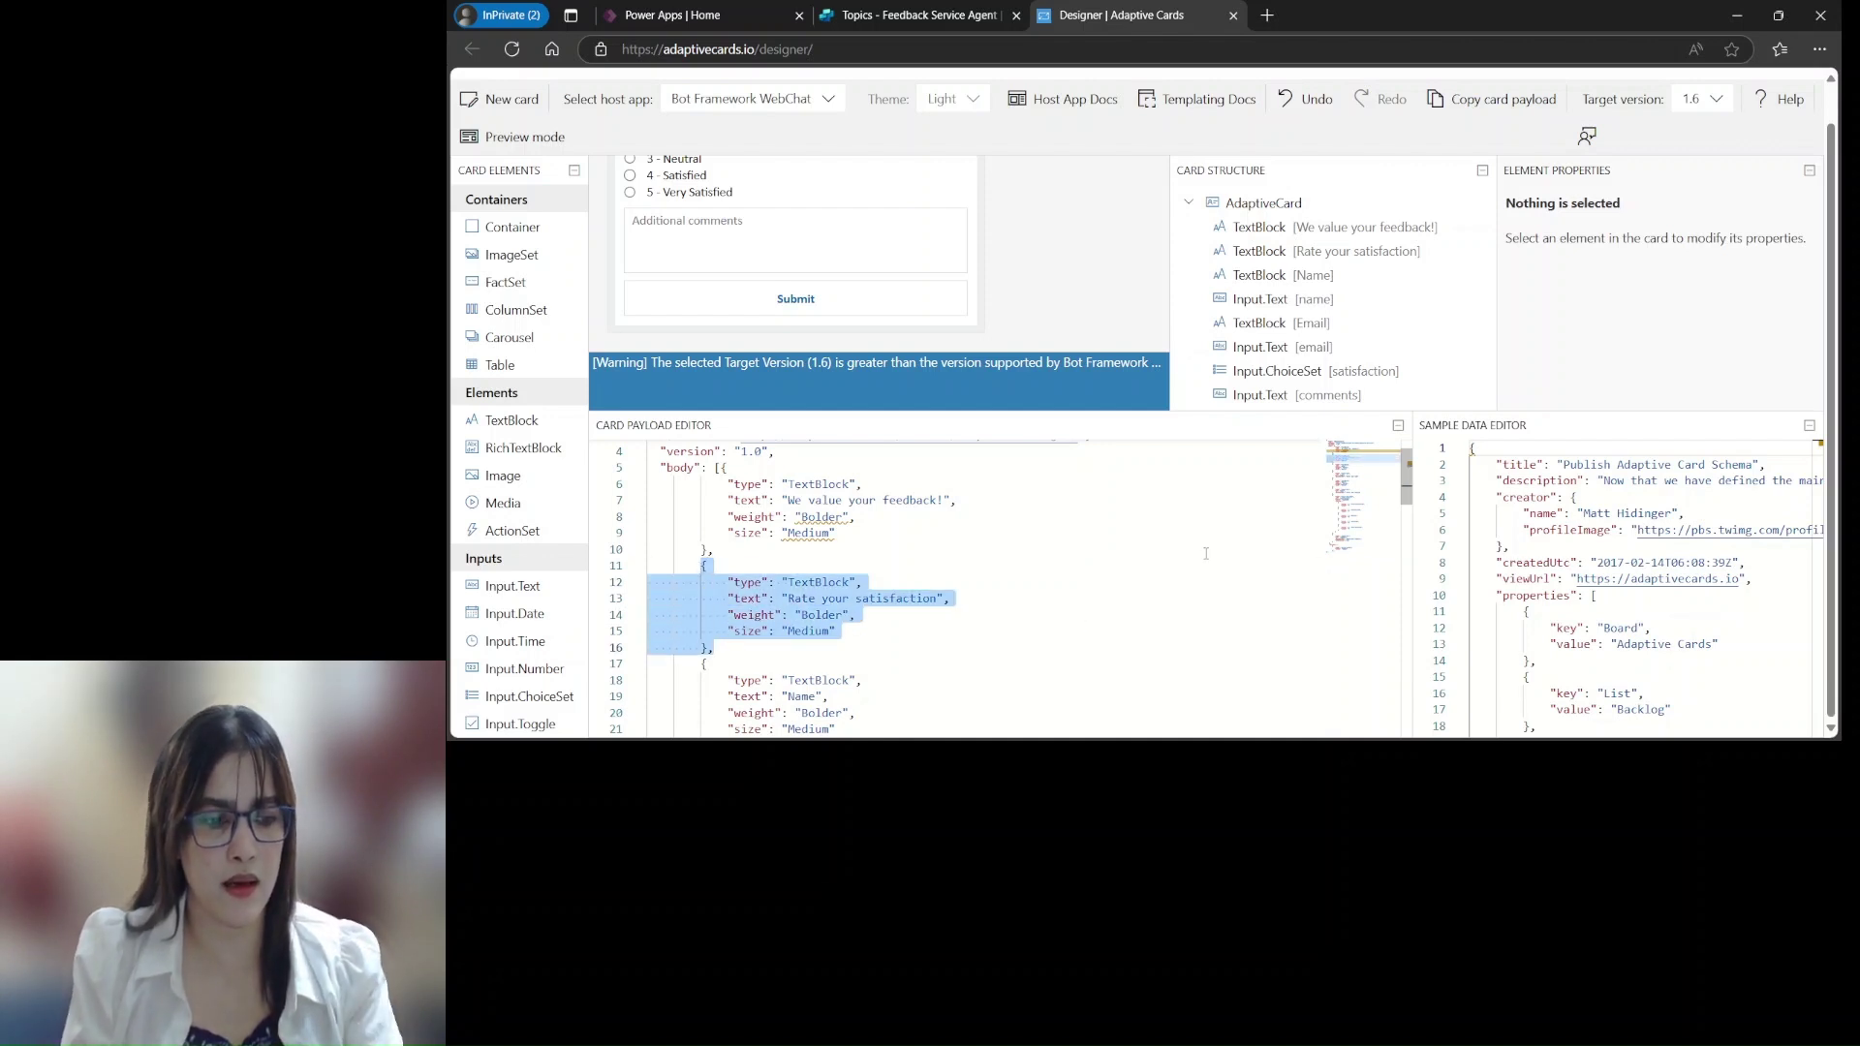
key("Delete")
key("Delete")
key("Delete")
scroll(846, 605, "down", 5)
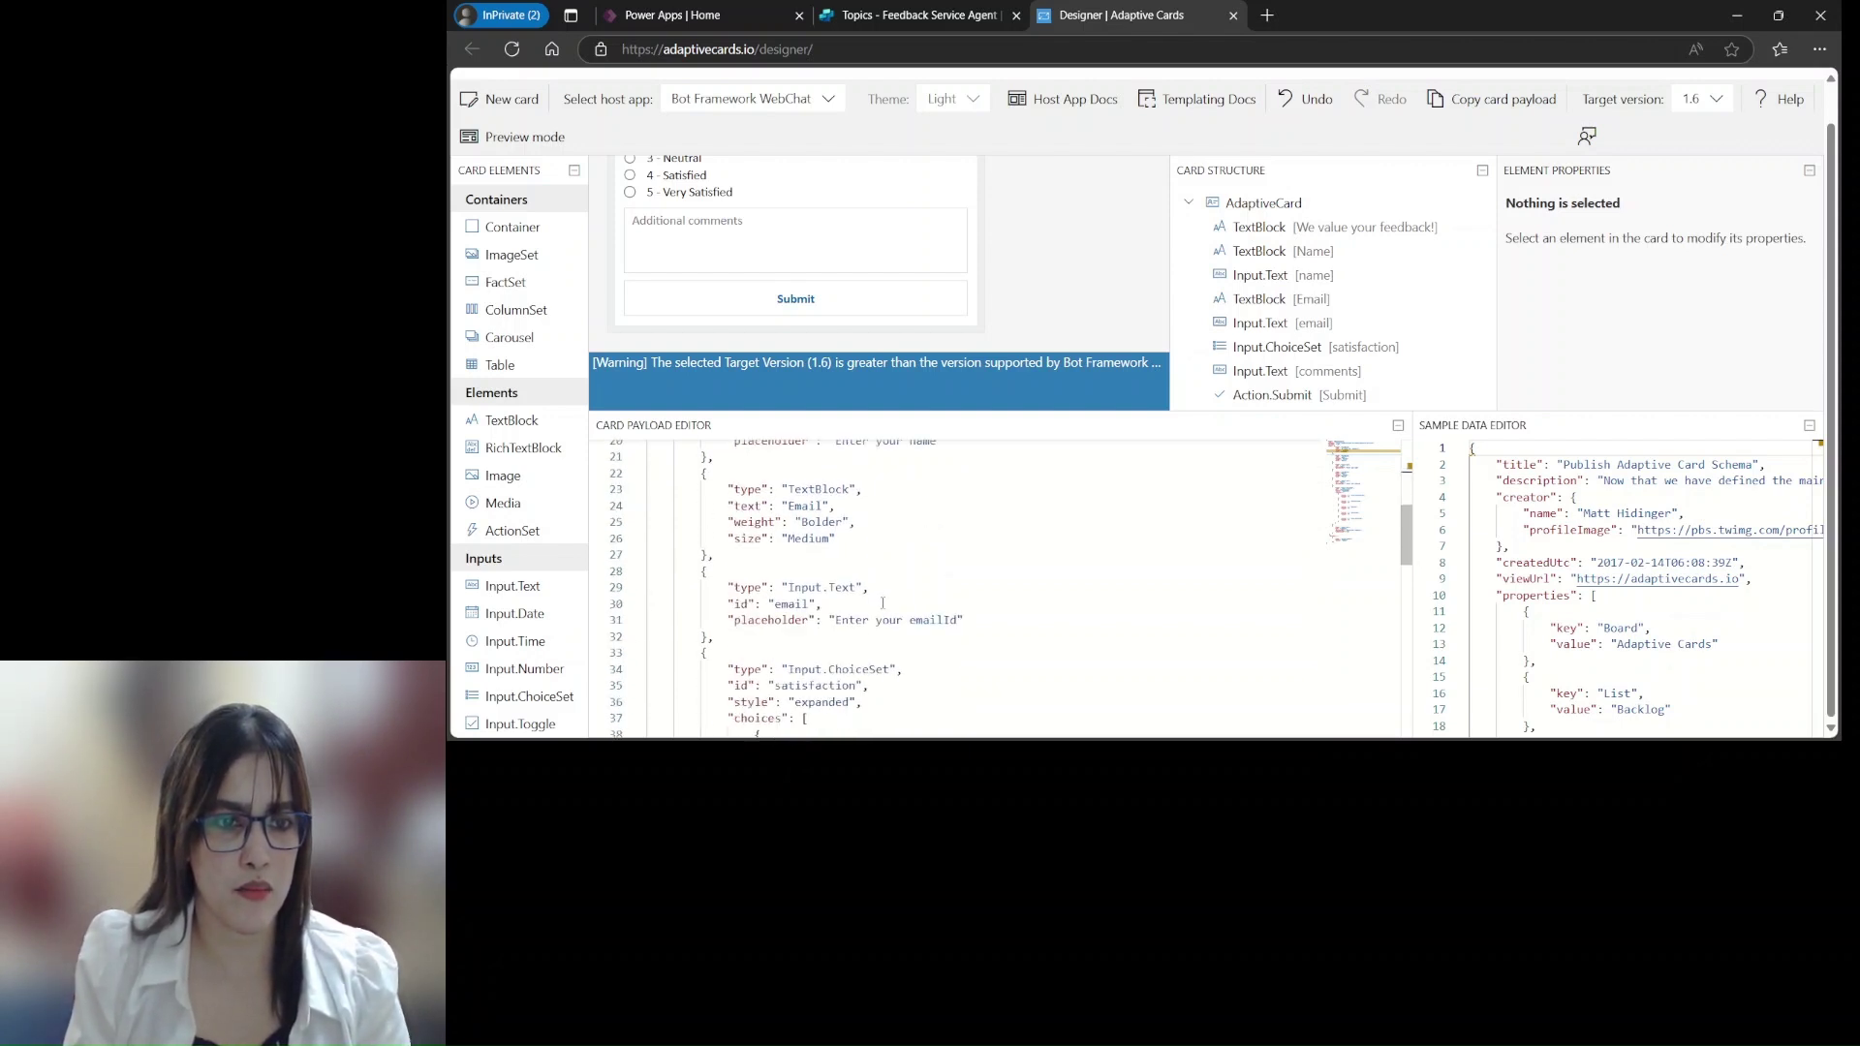
scroll(883, 603, "down", 1)
scroll(881, 602, "down", 1)
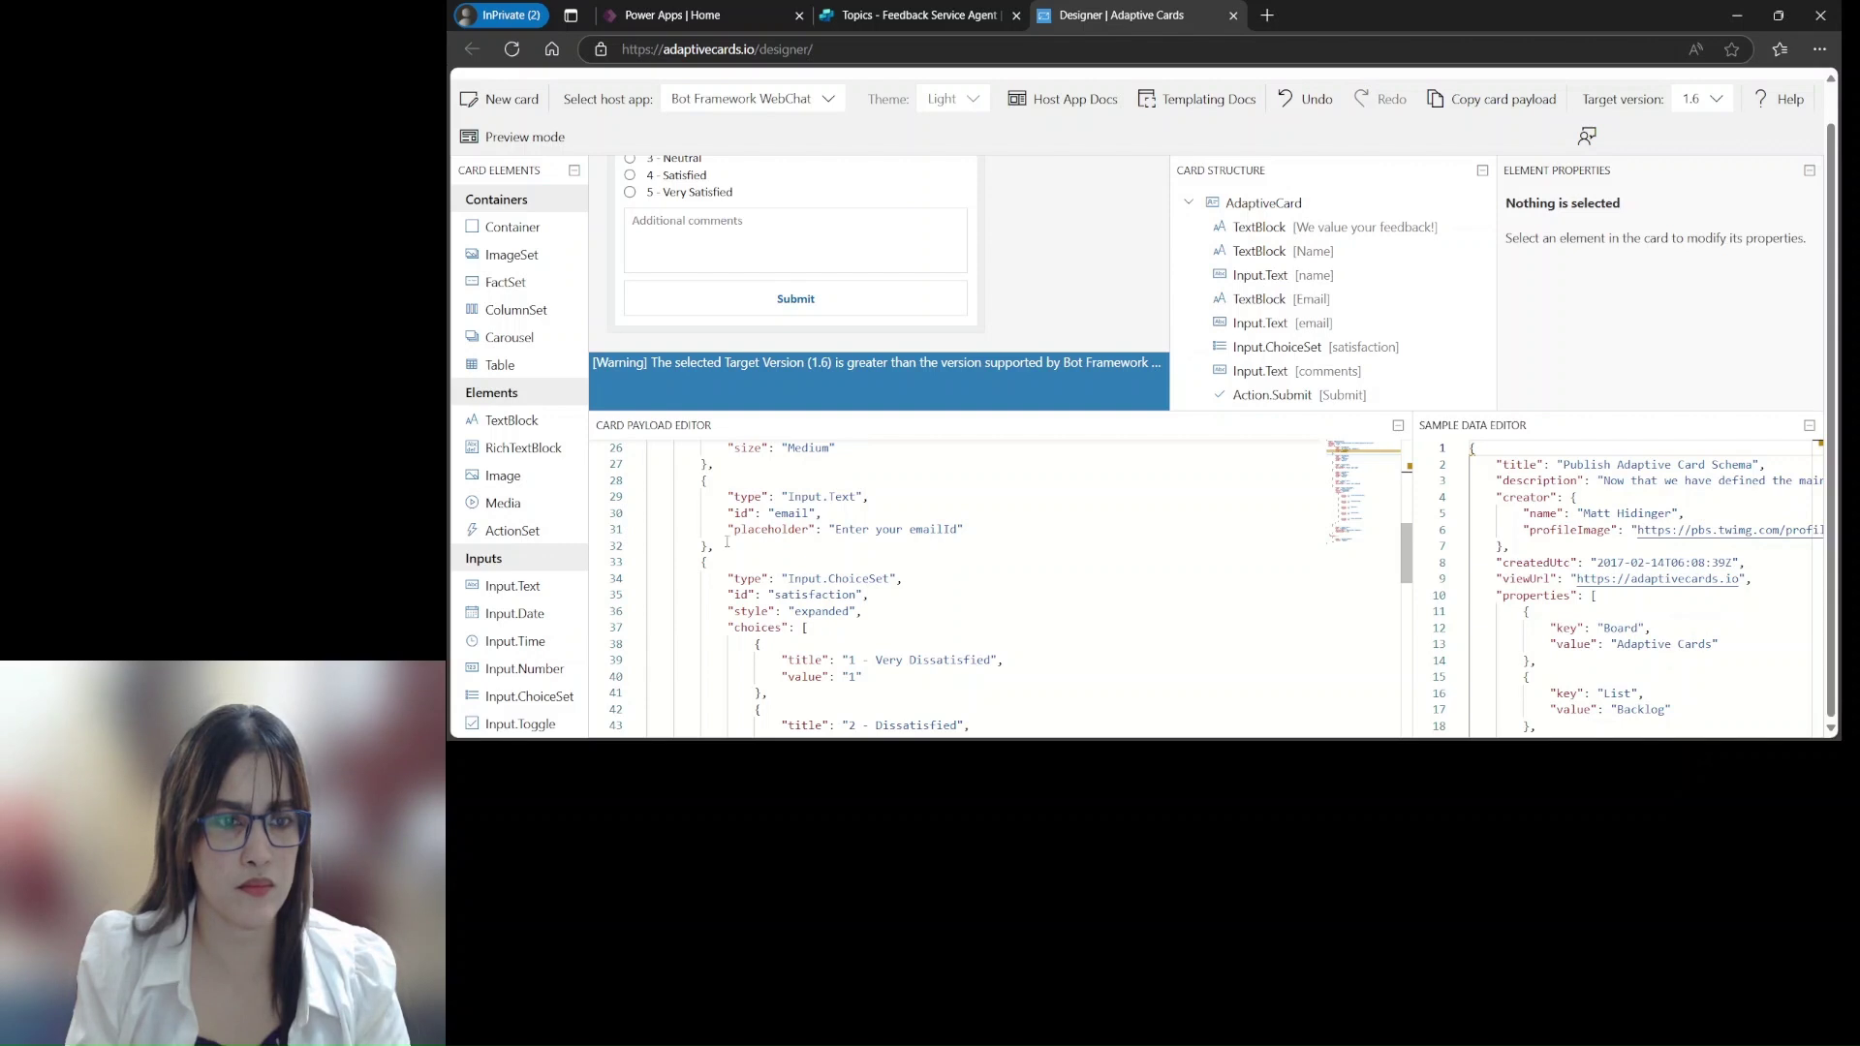
left_click(723, 545)
key("Return")
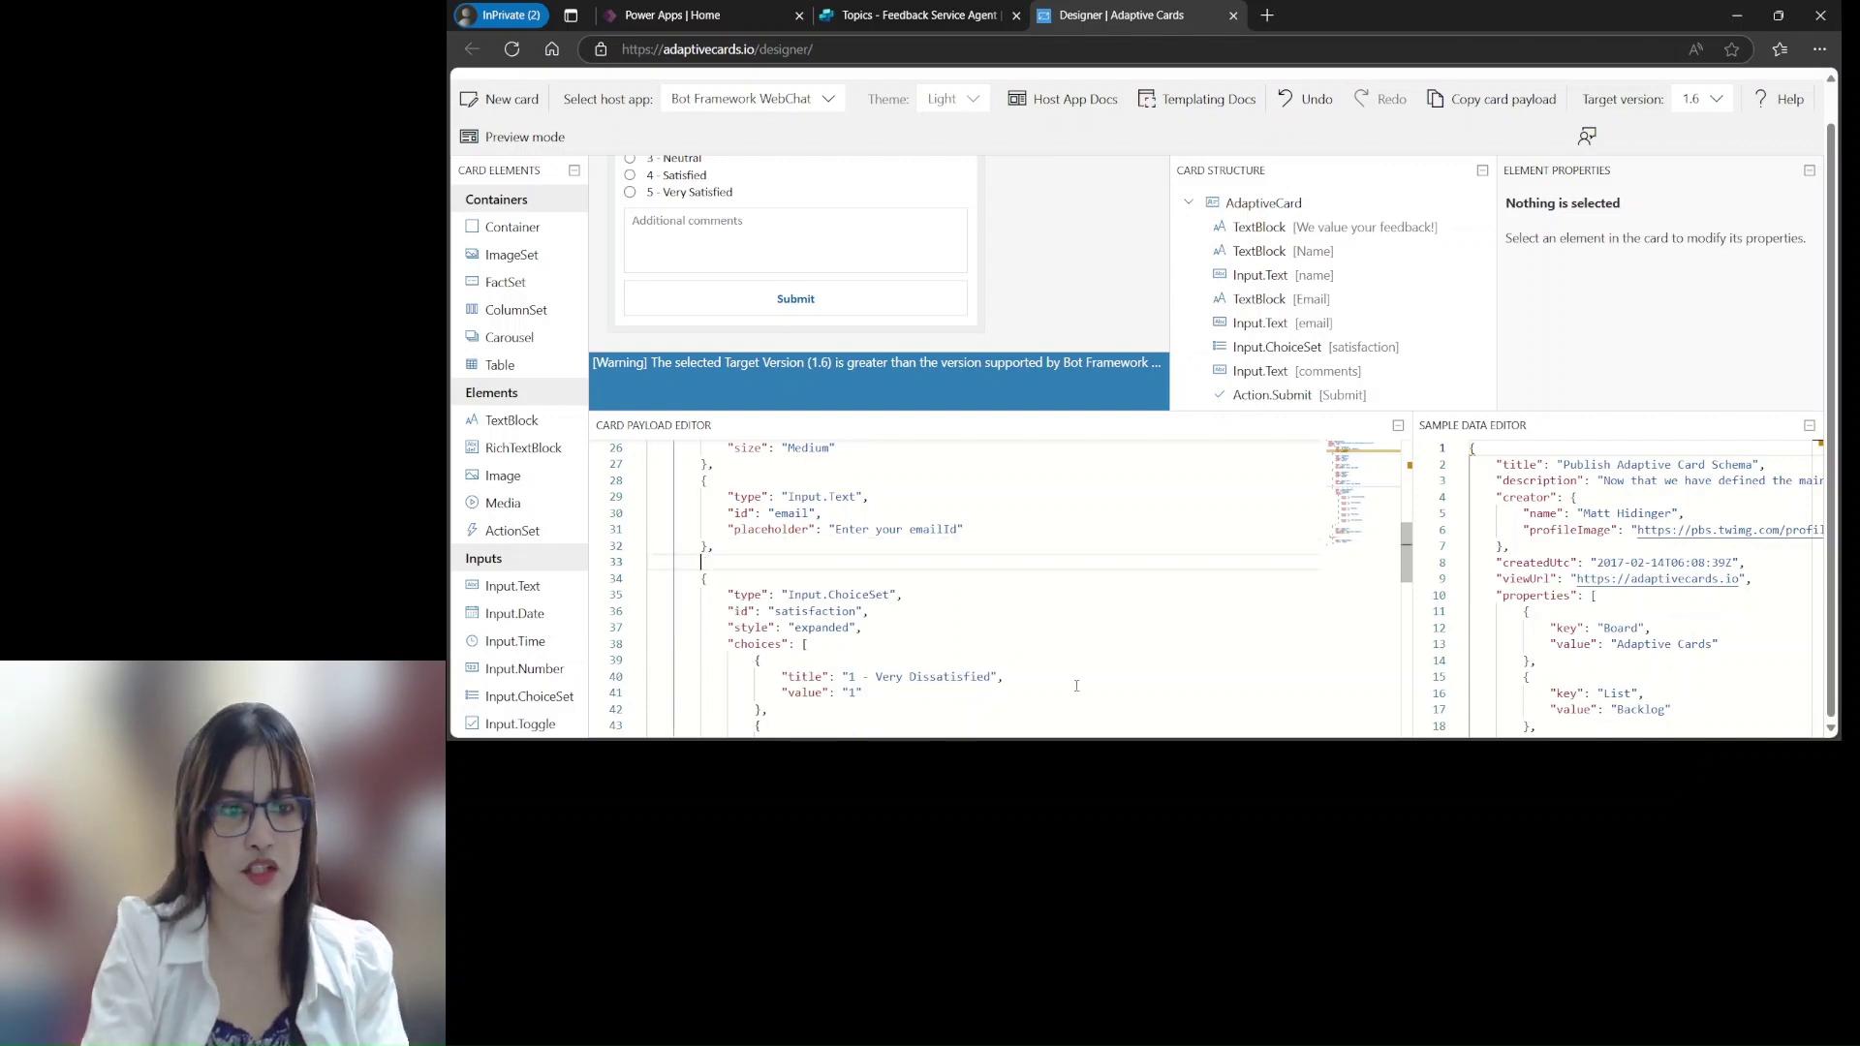
key("ctrl+v")
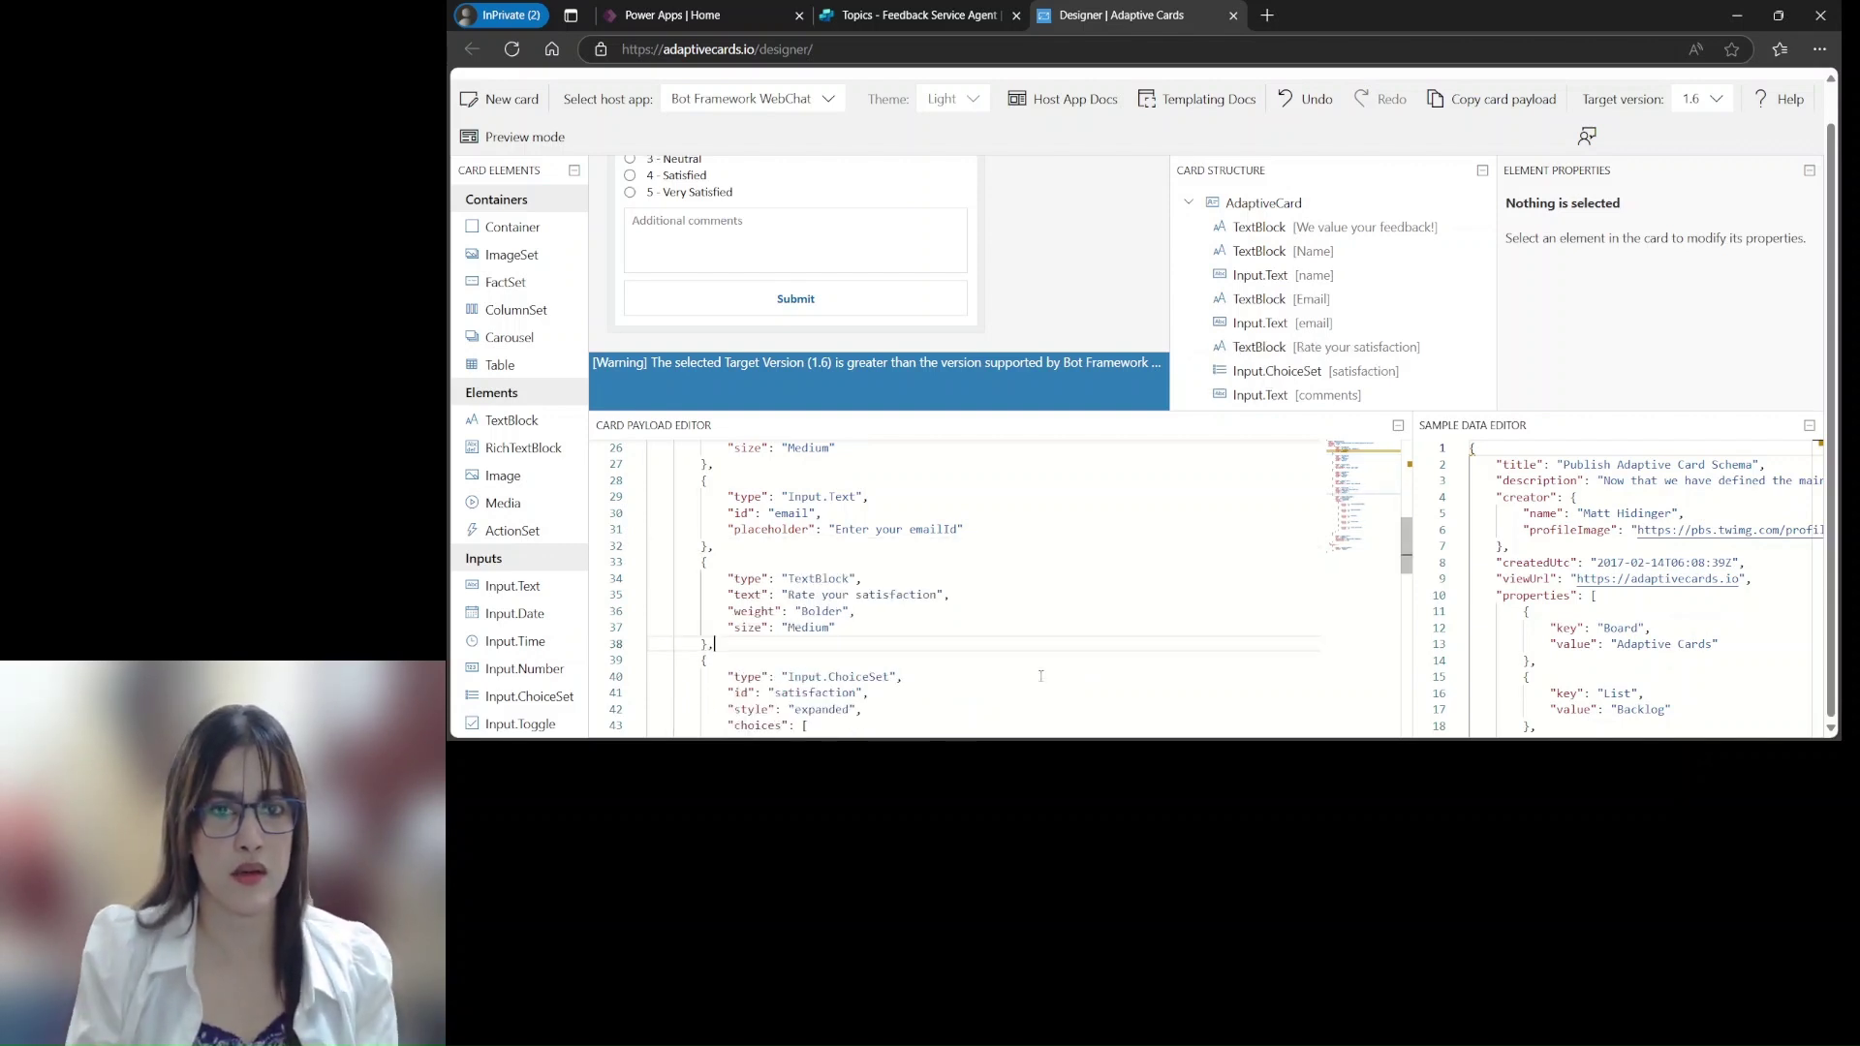
scroll(991, 578, "up", 7)
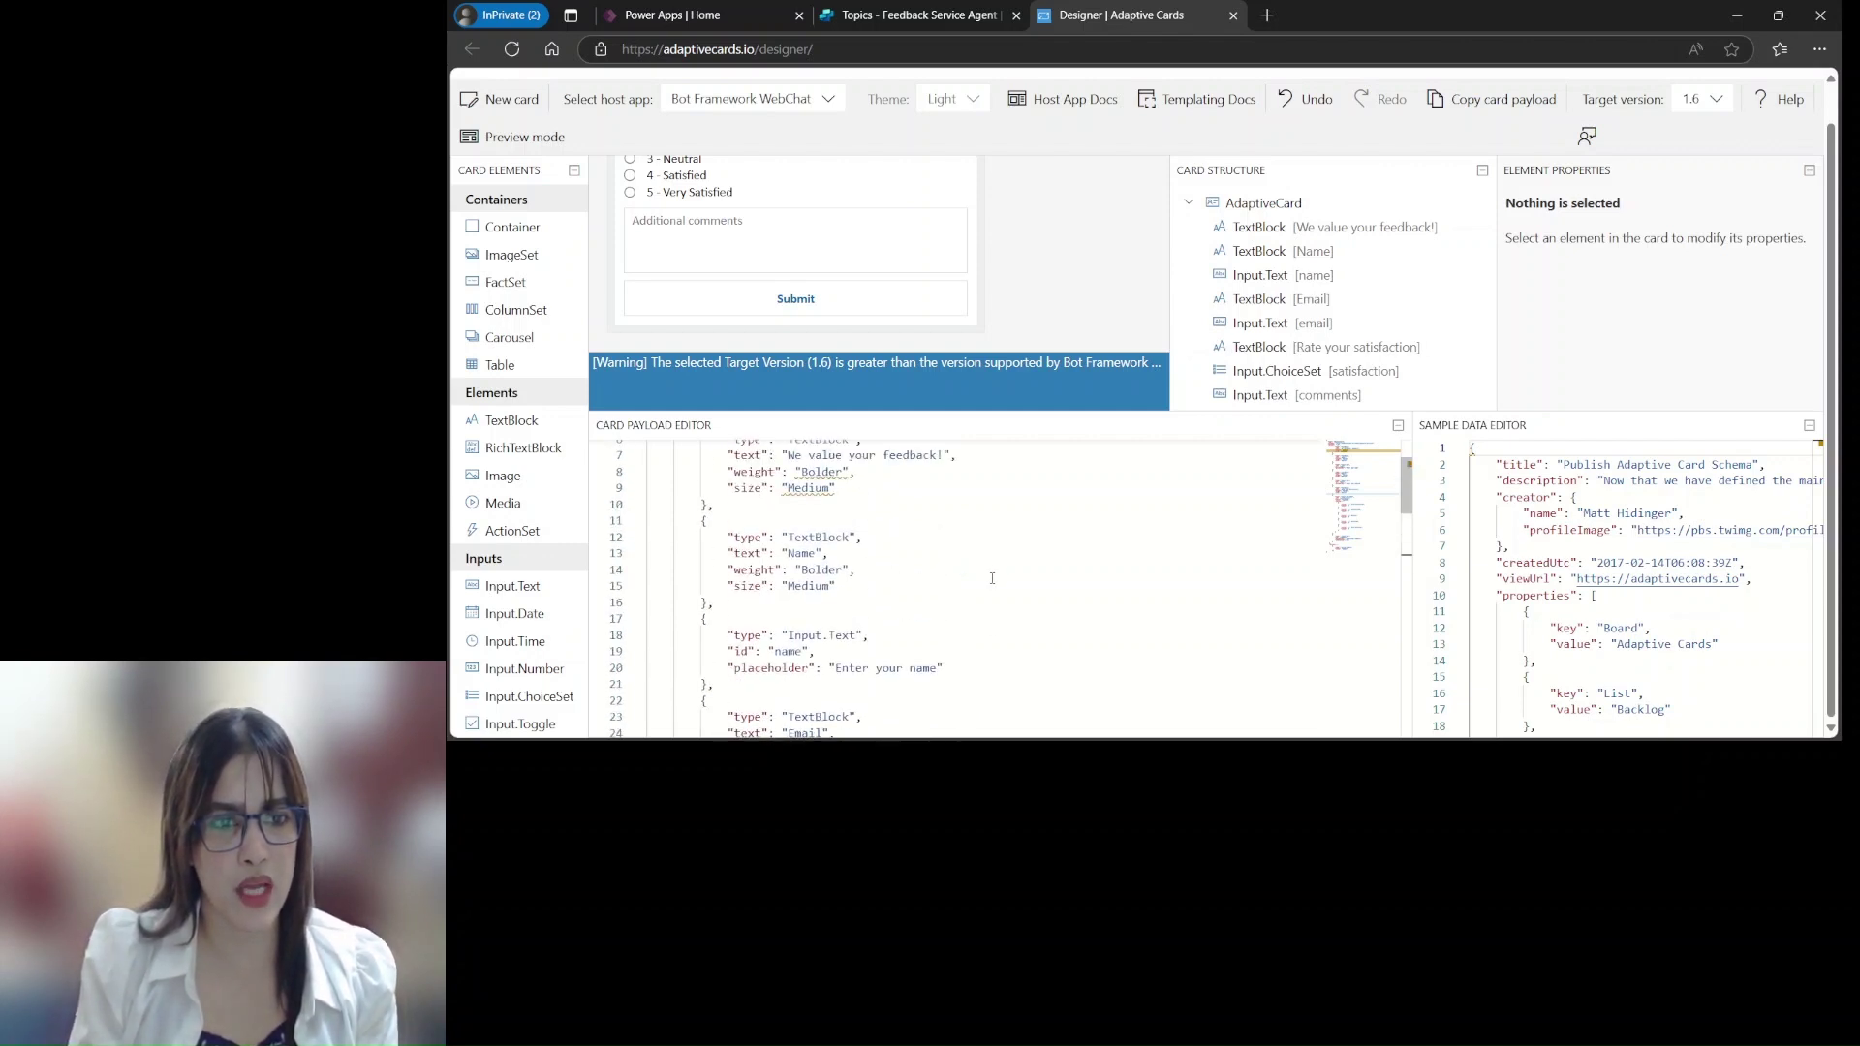
scroll(992, 578, "up", 2)
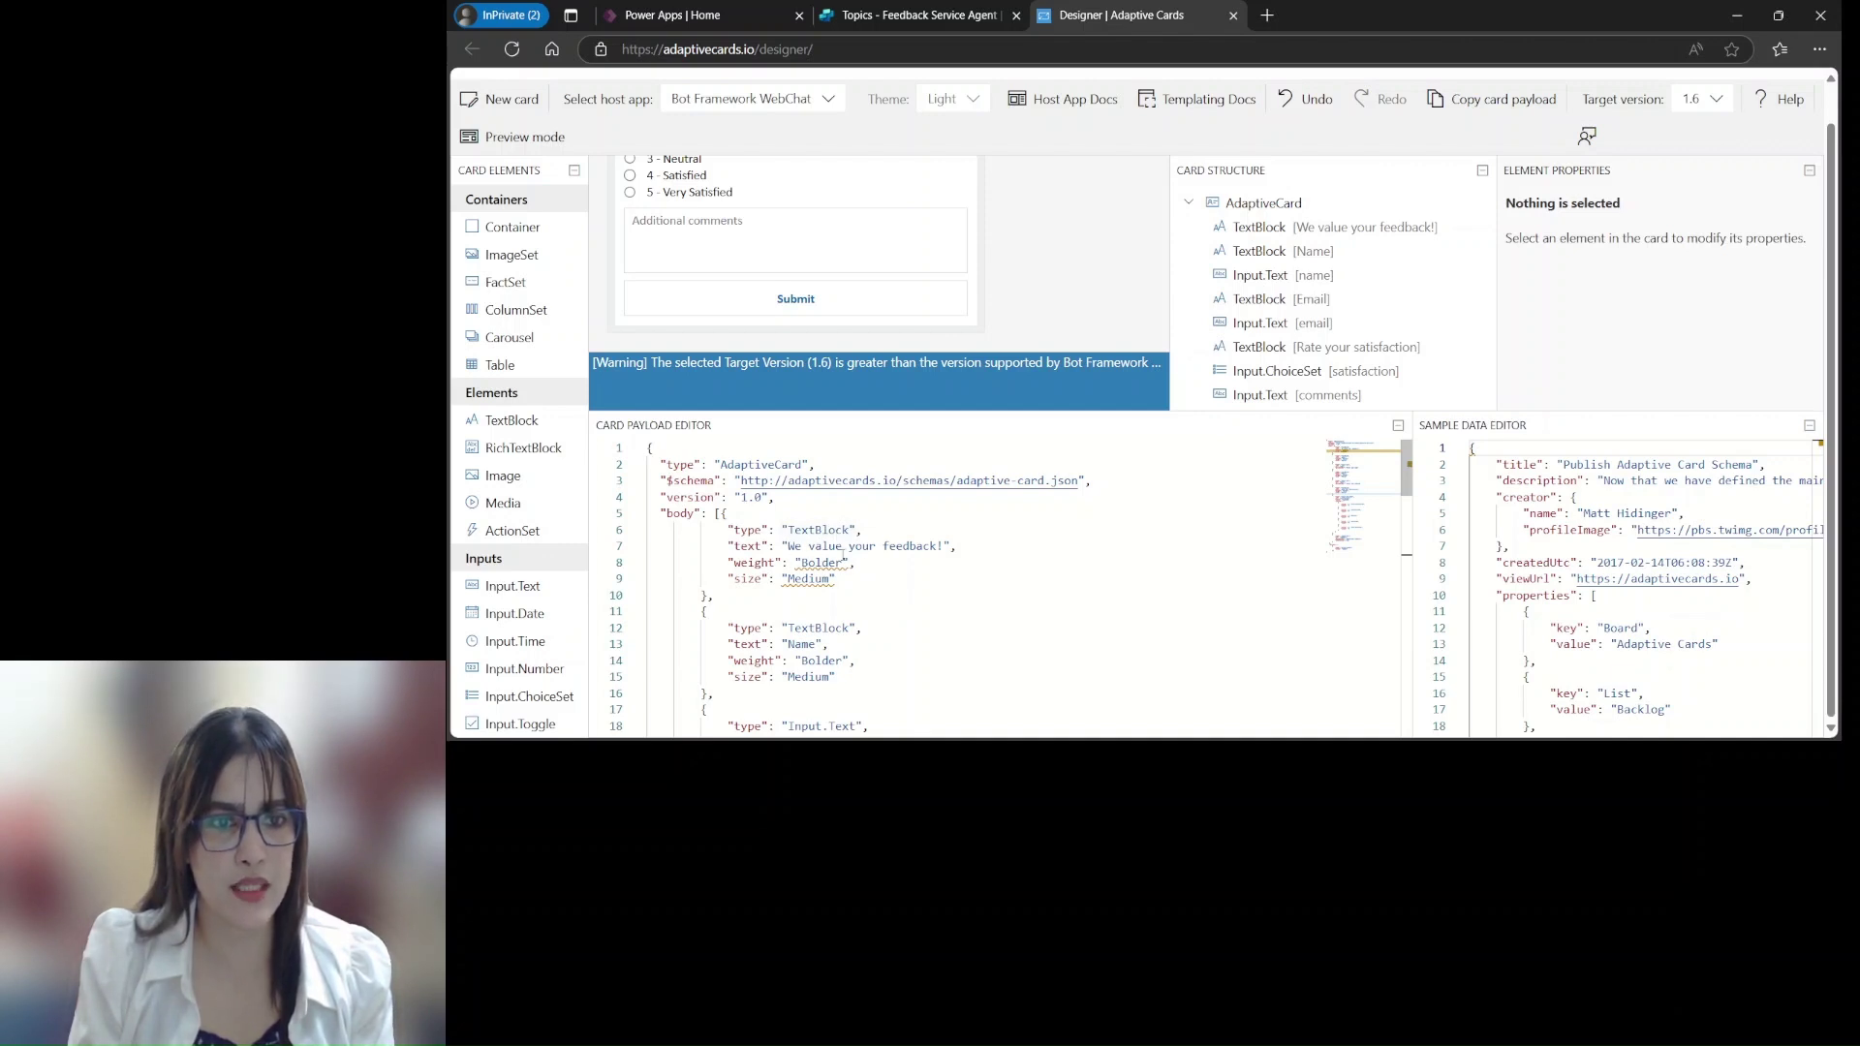
scroll(645, 251, "up", 5)
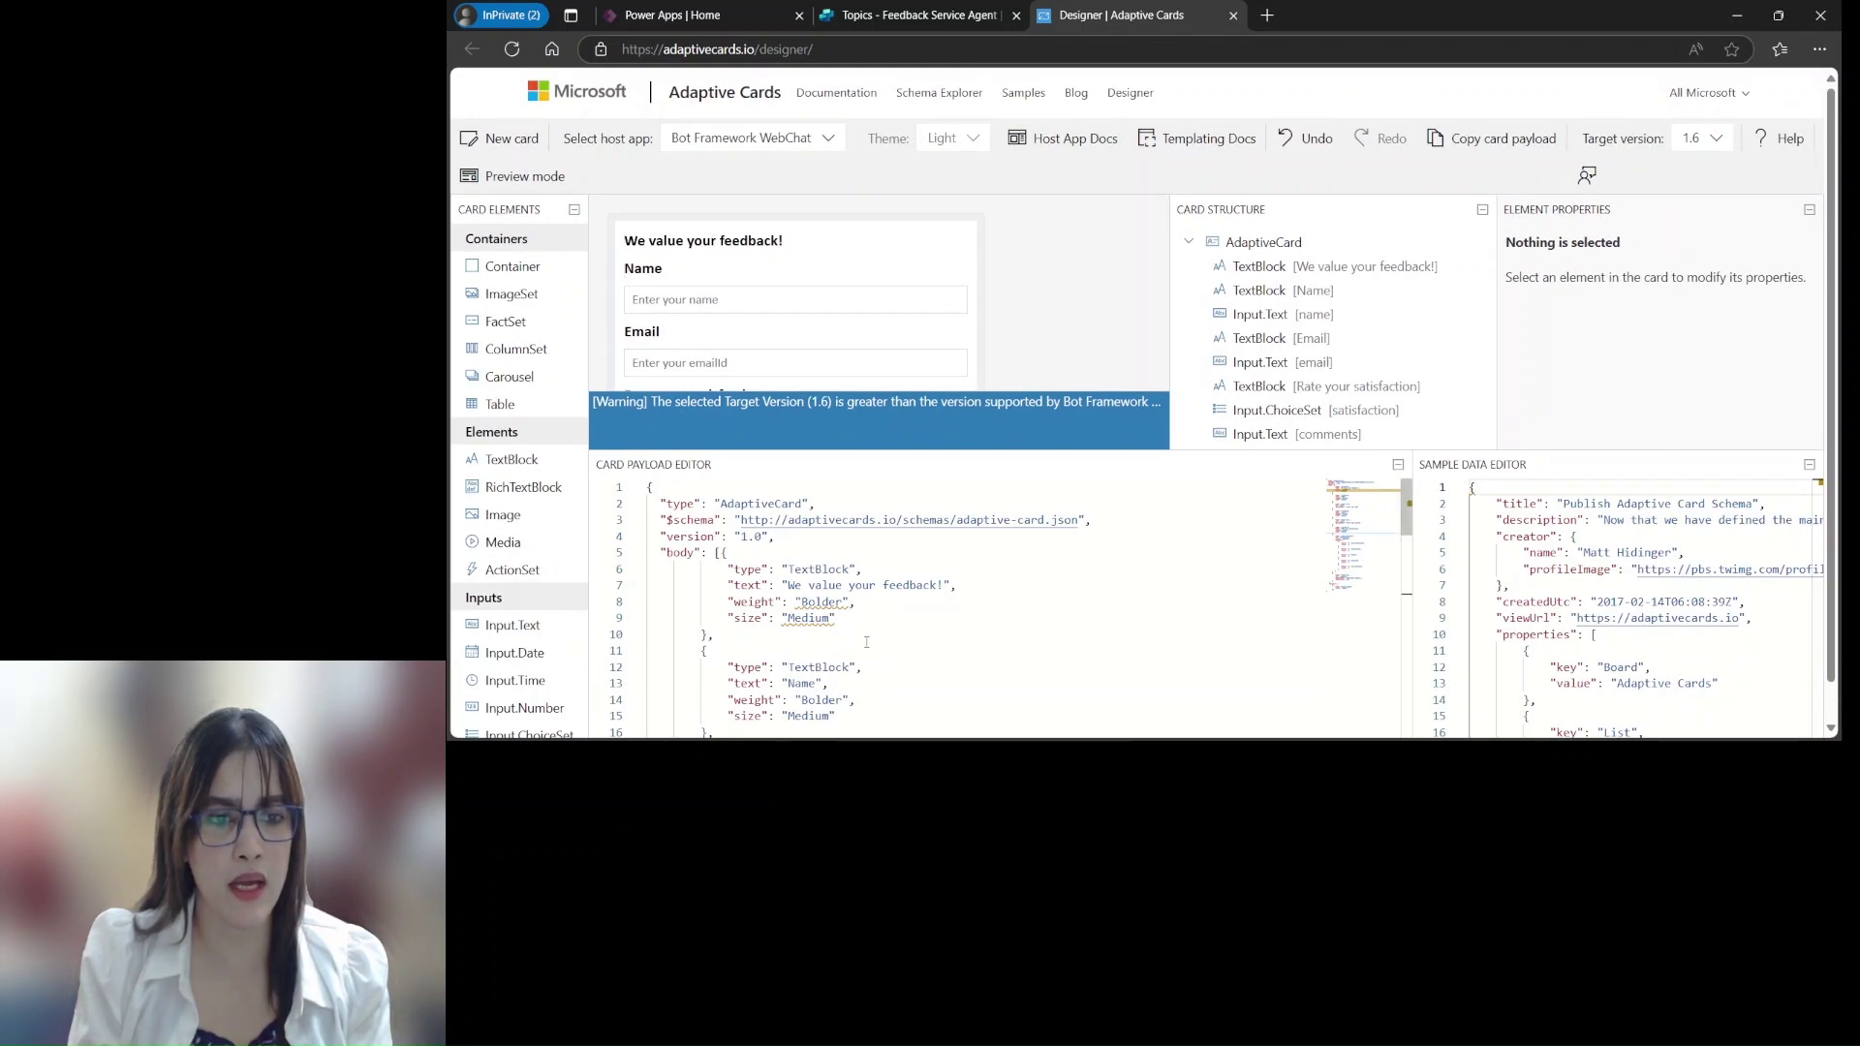
scroll(868, 639, "down", 1)
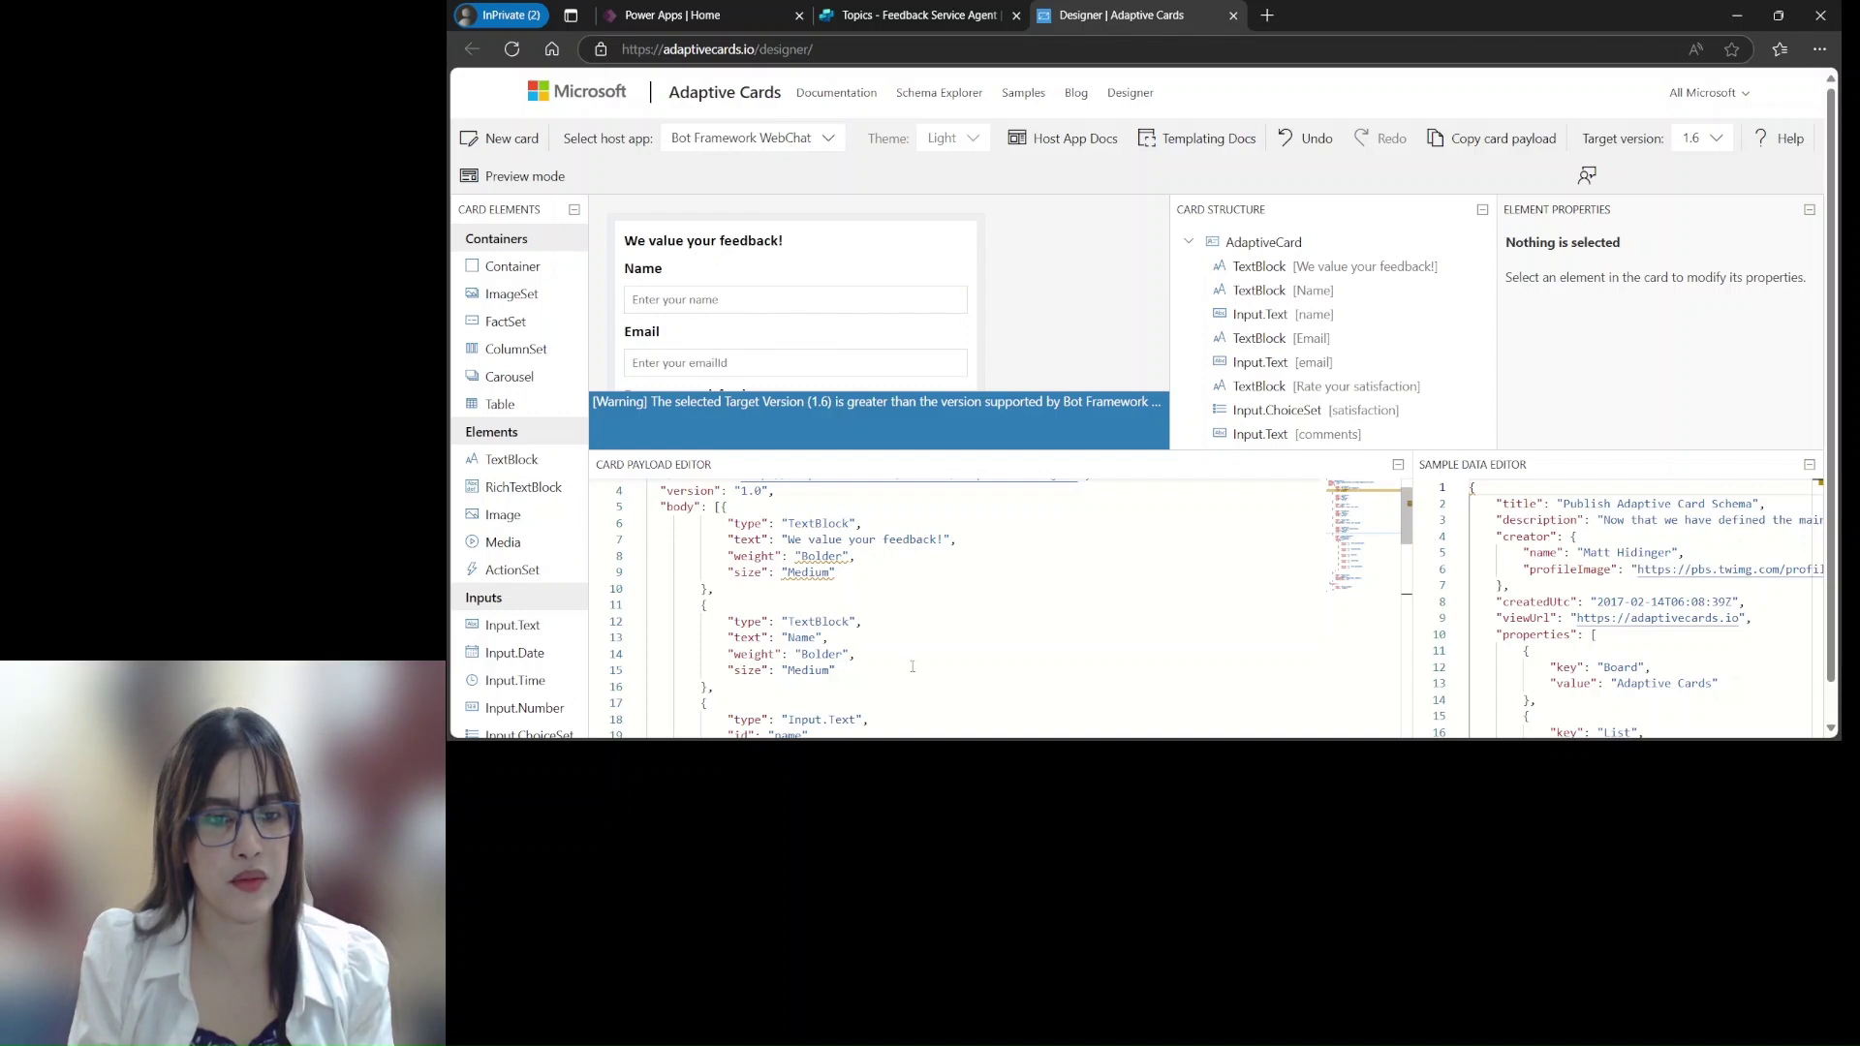
scroll(902, 648, "down", 1)
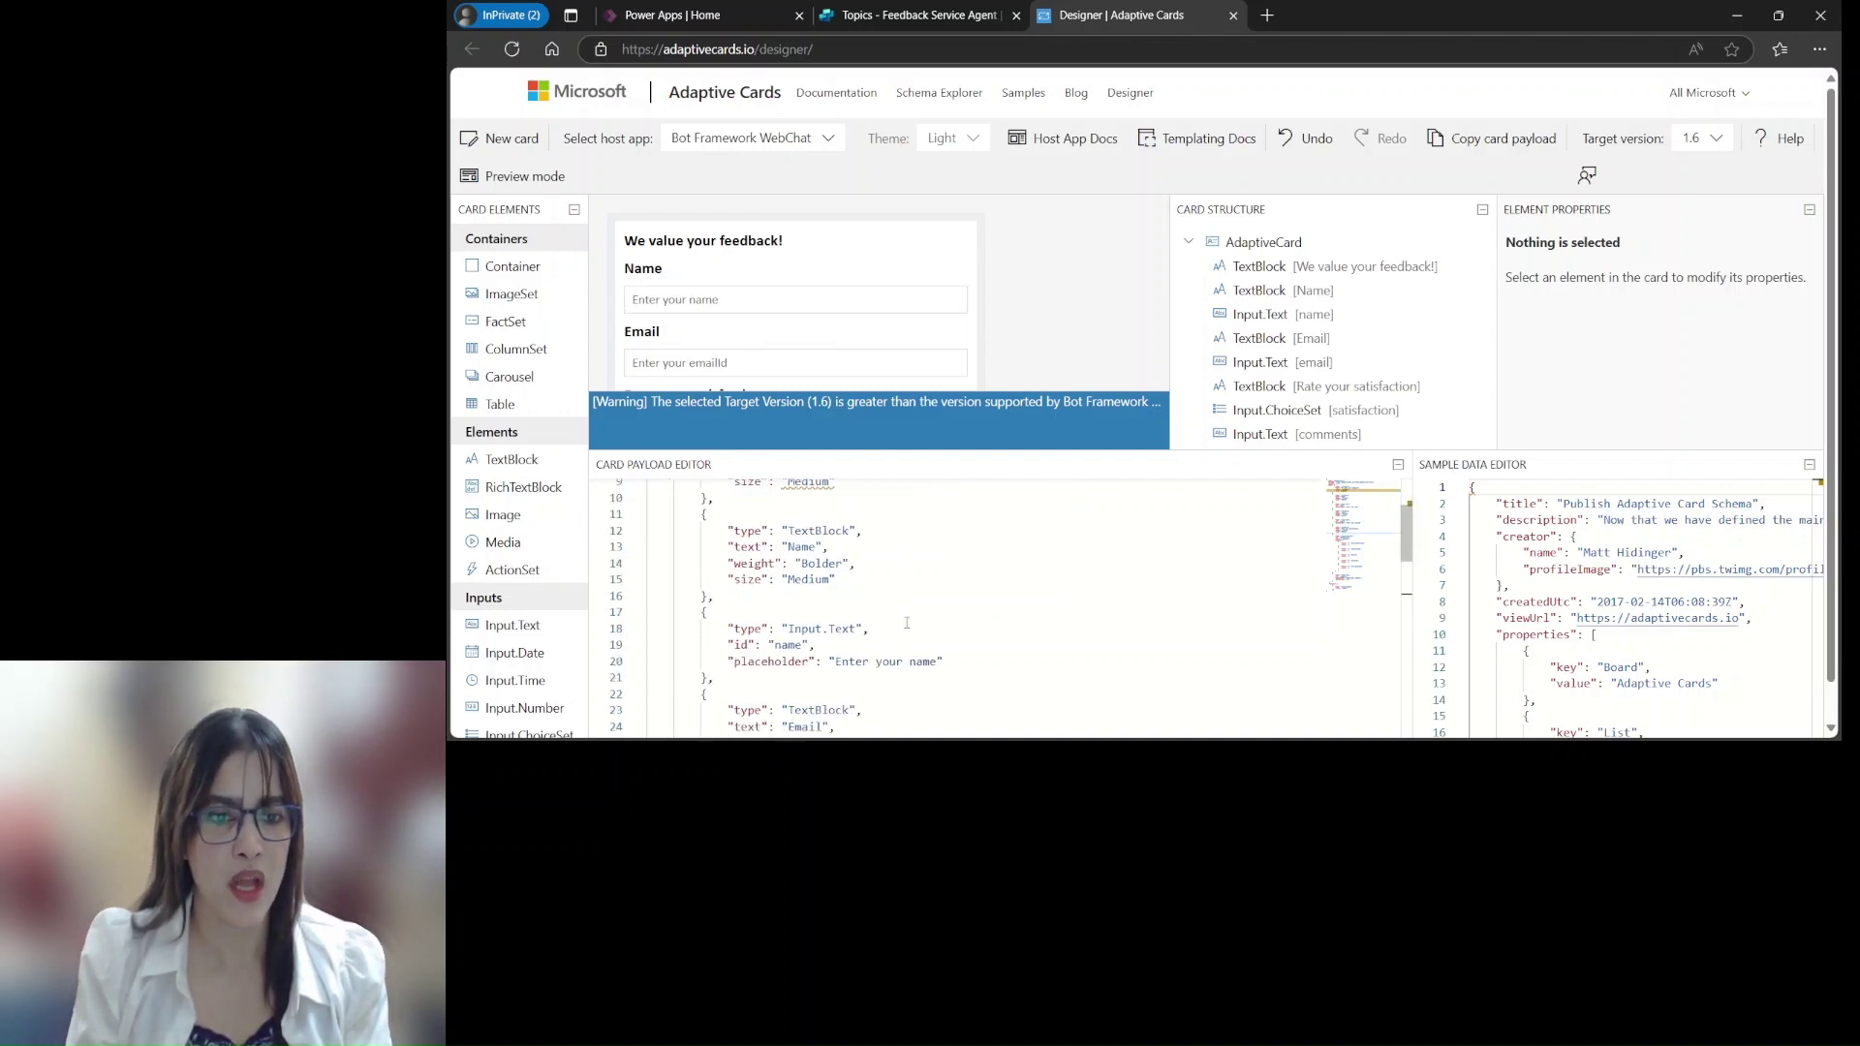
scroll(906, 623, "down", 4)
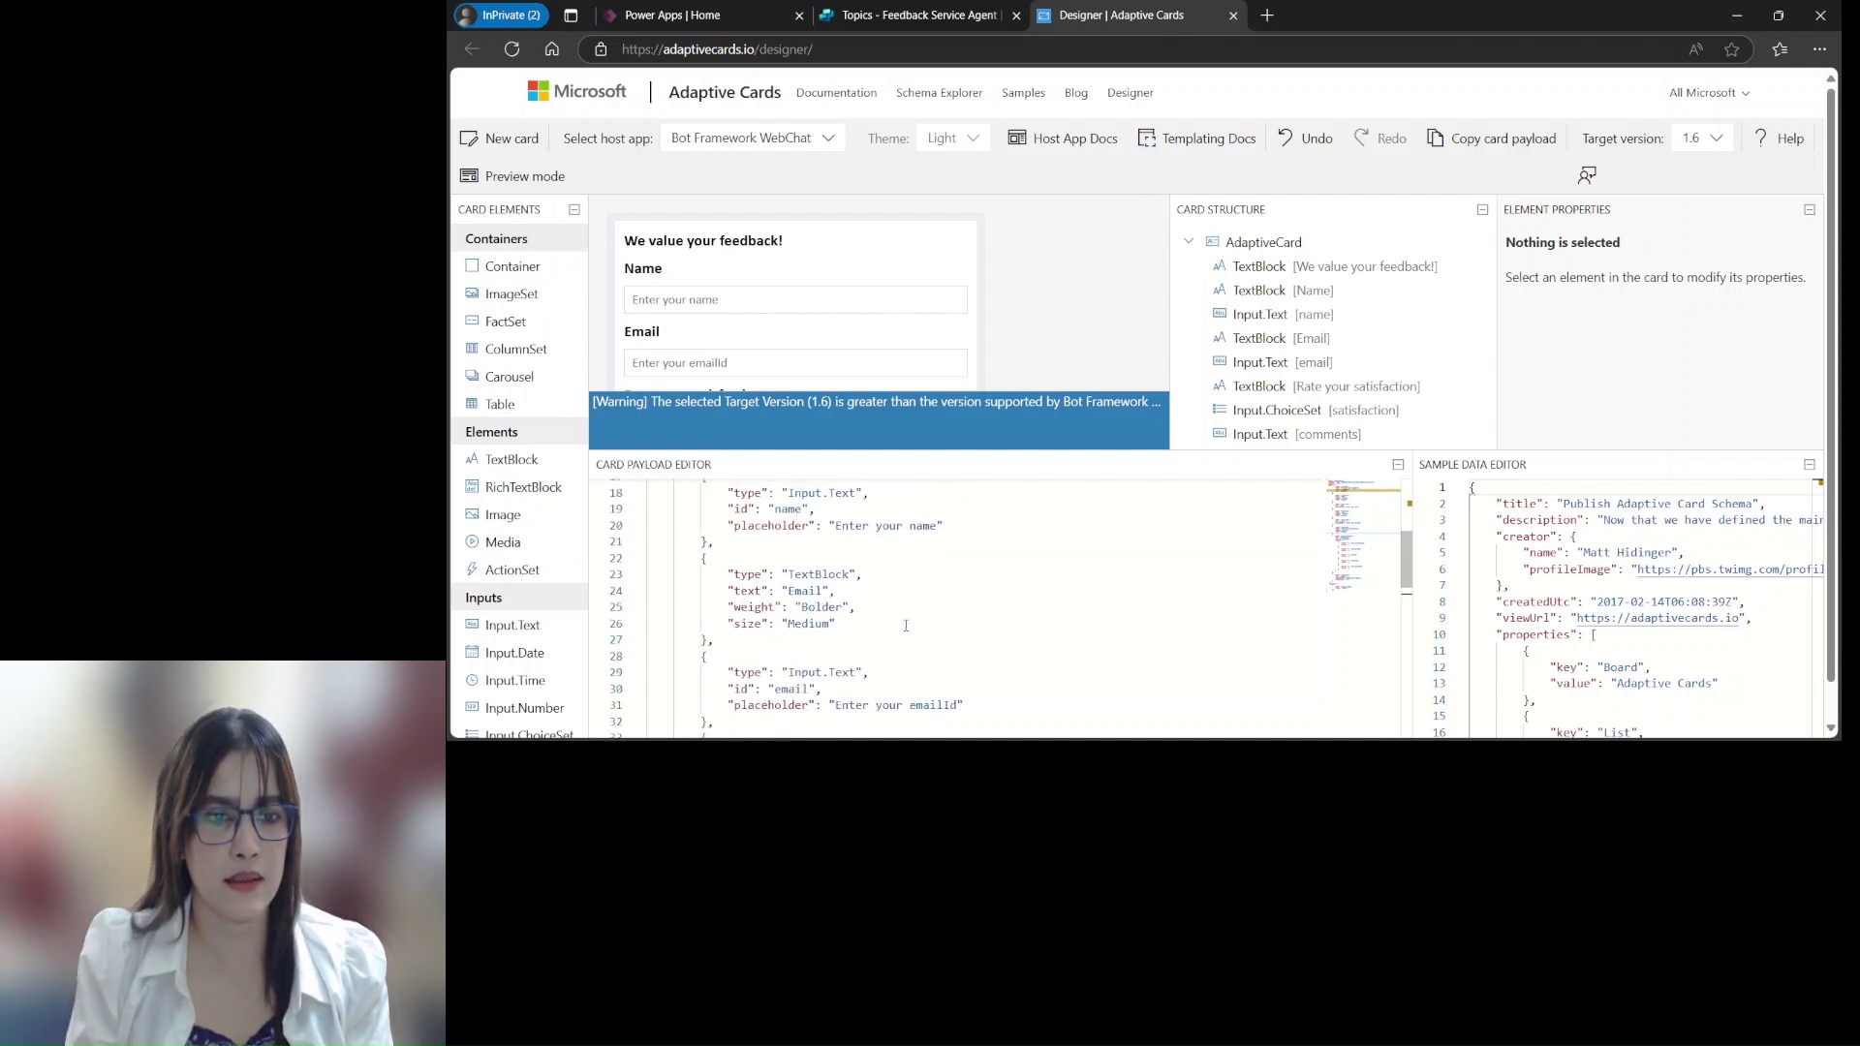
scroll(906, 626, "down", 1)
scroll(901, 628, "down", 3)
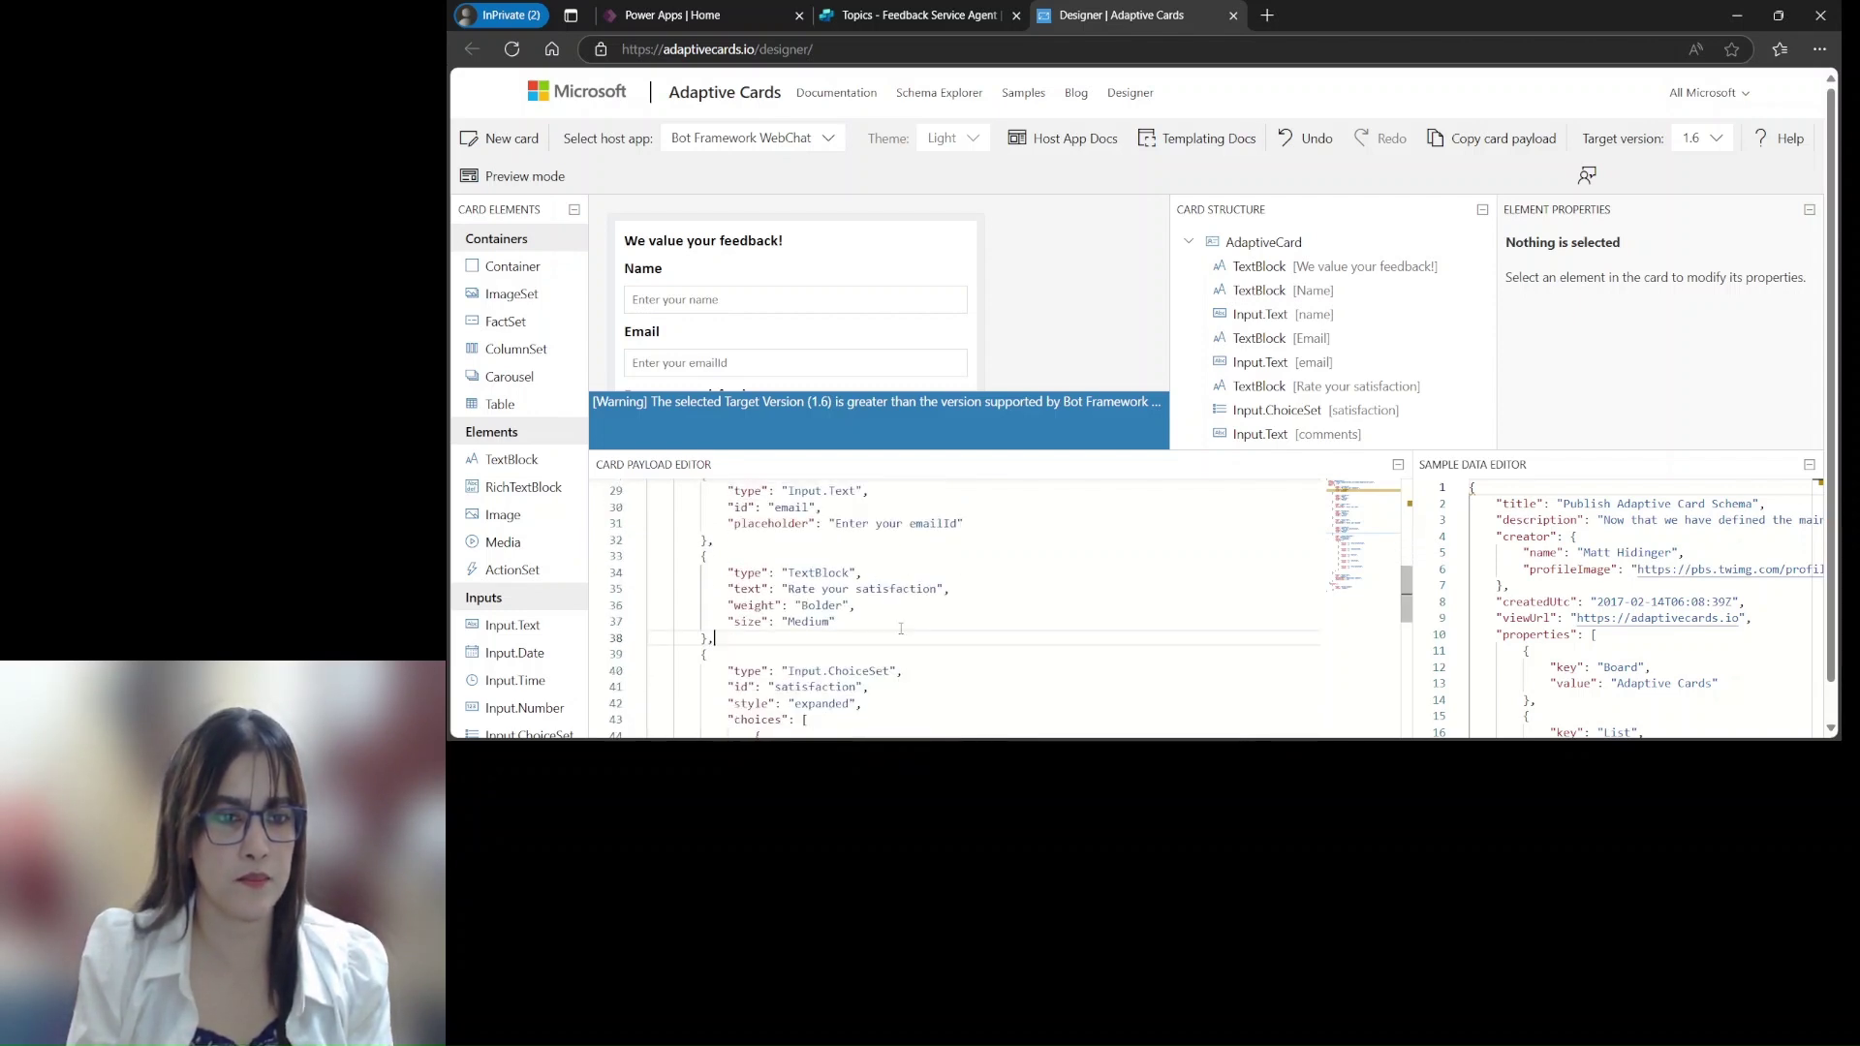
scroll(796, 316, "down", 2)
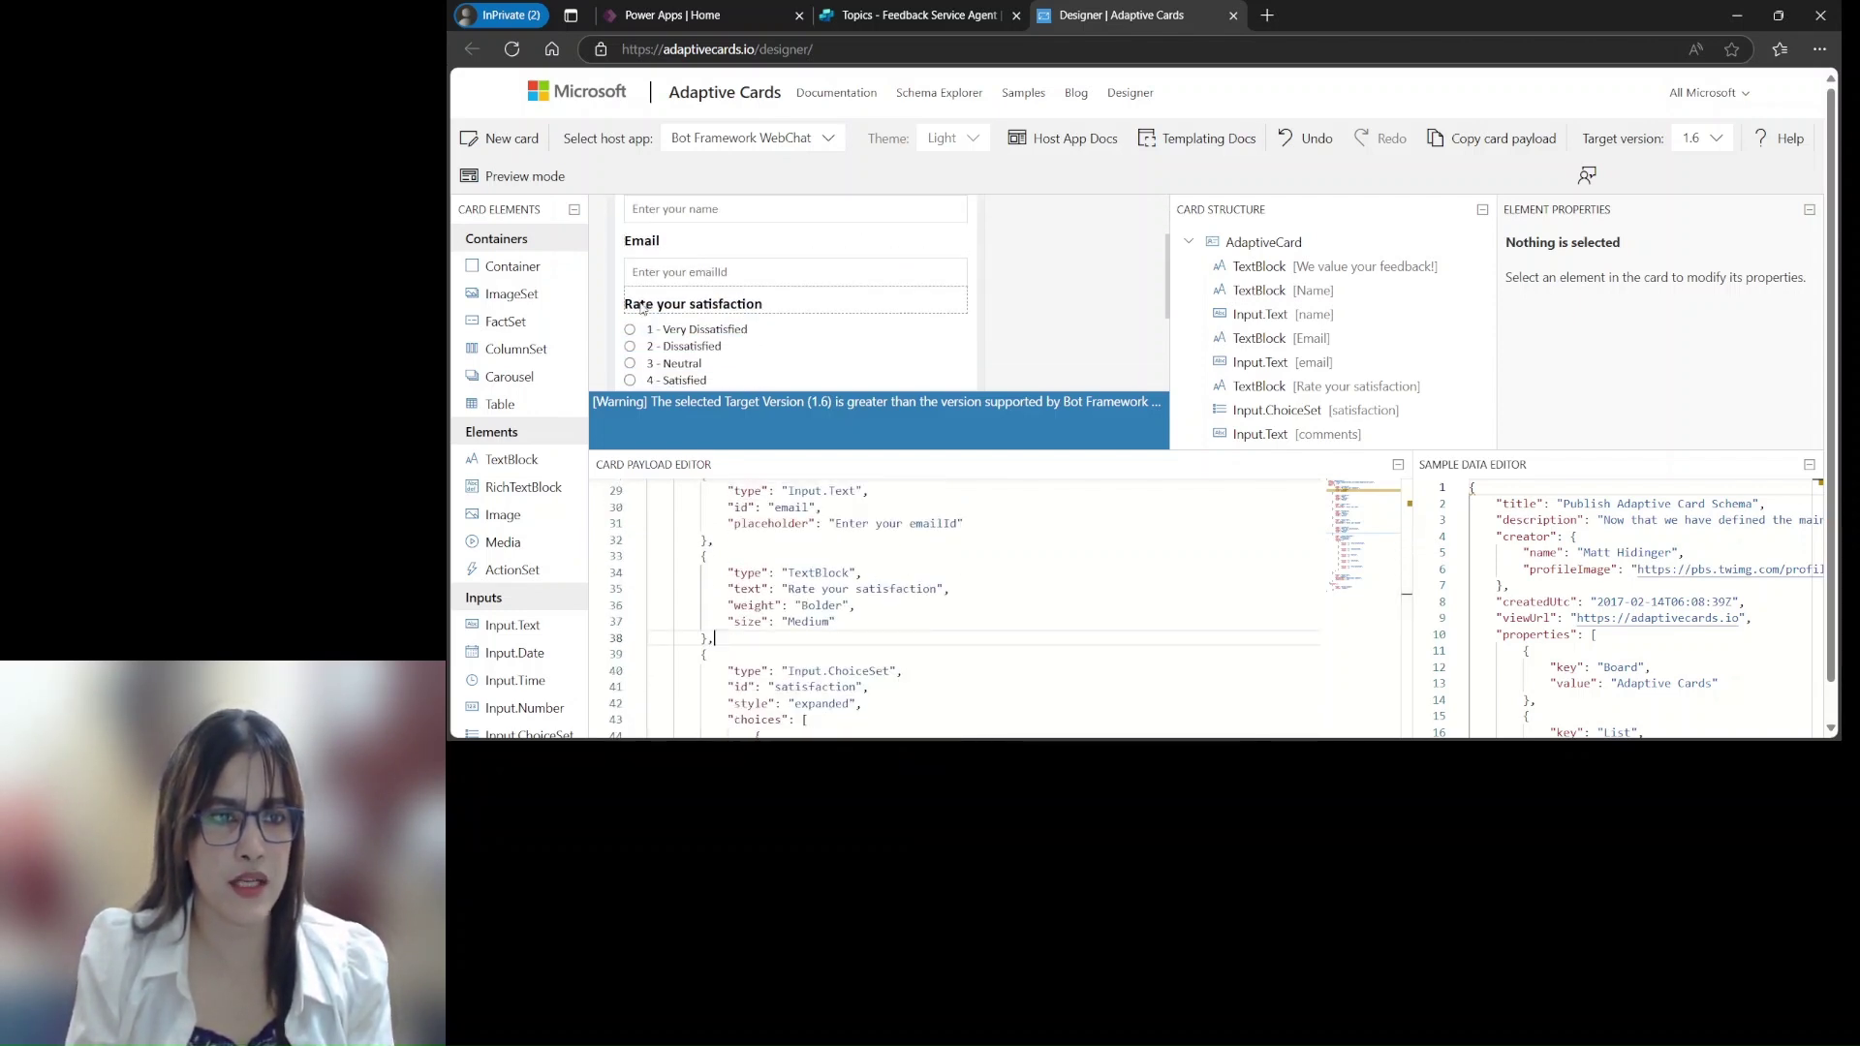
scroll(853, 658, "down", 1)
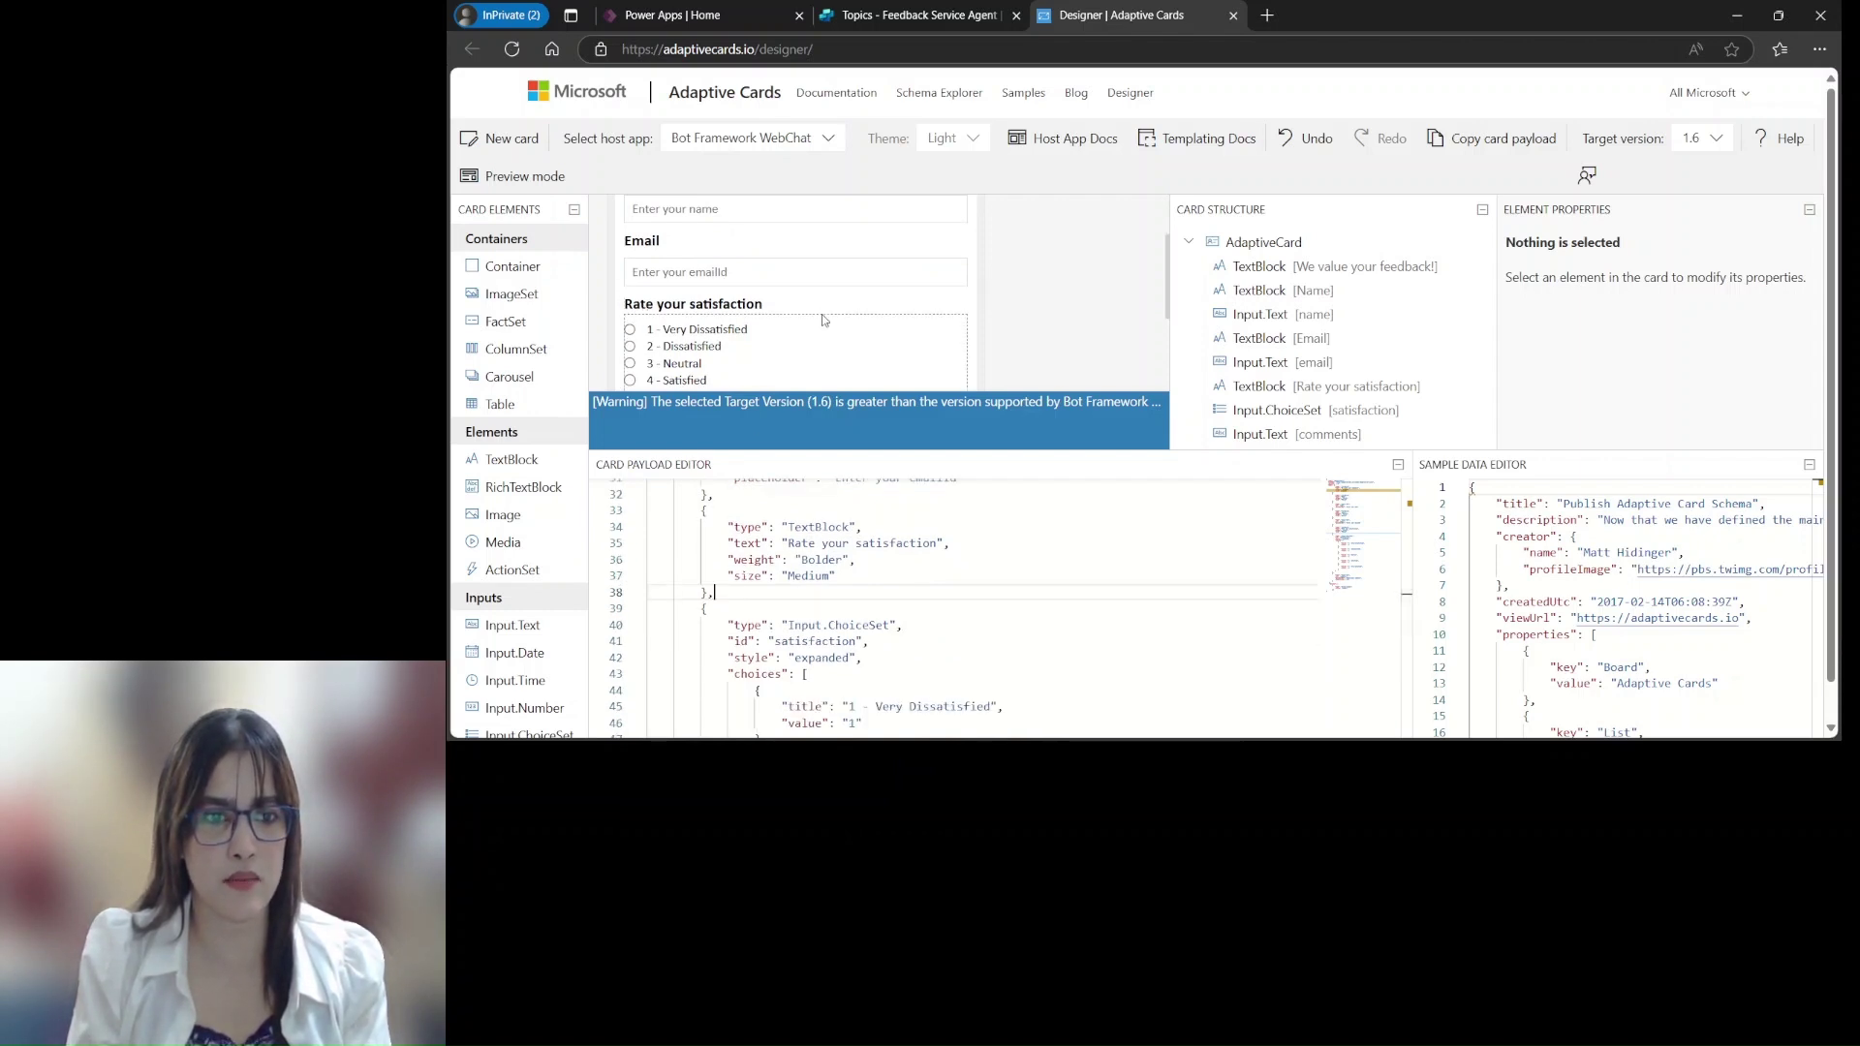
scroll(835, 652, "down", 1)
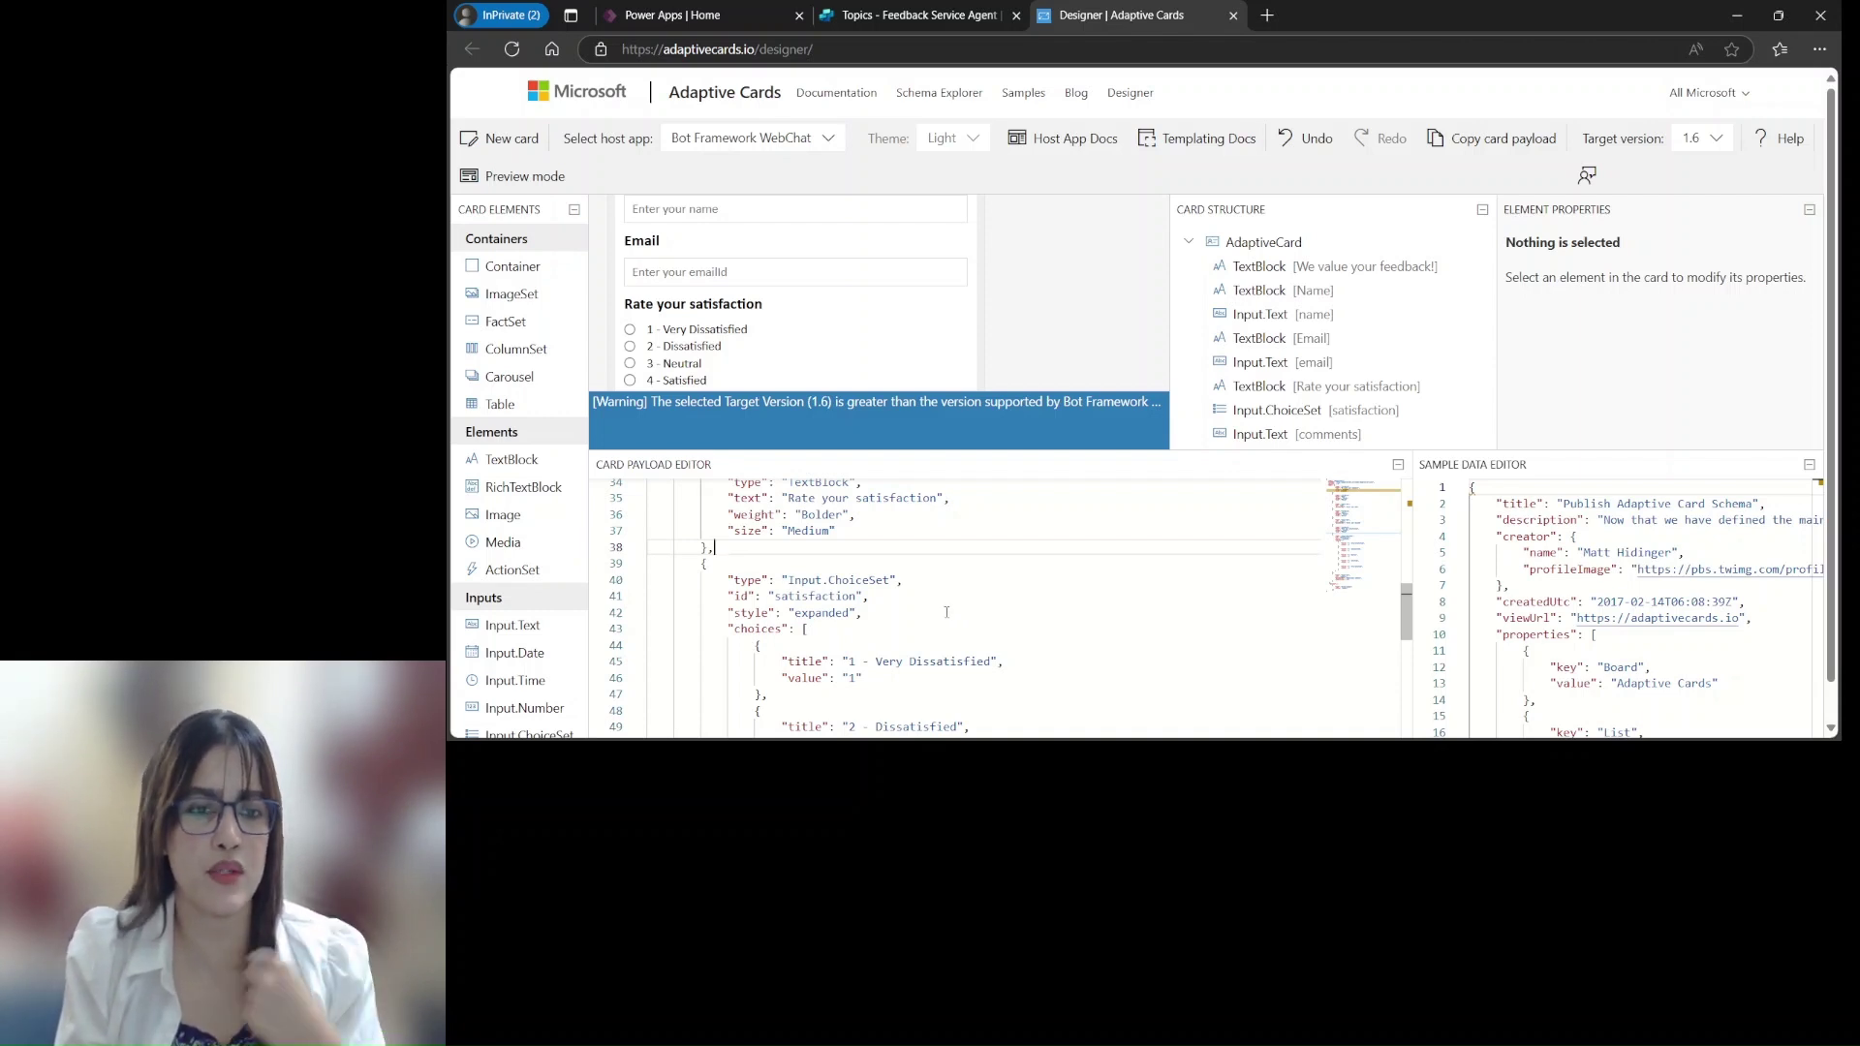
scroll(933, 635, "down", 1)
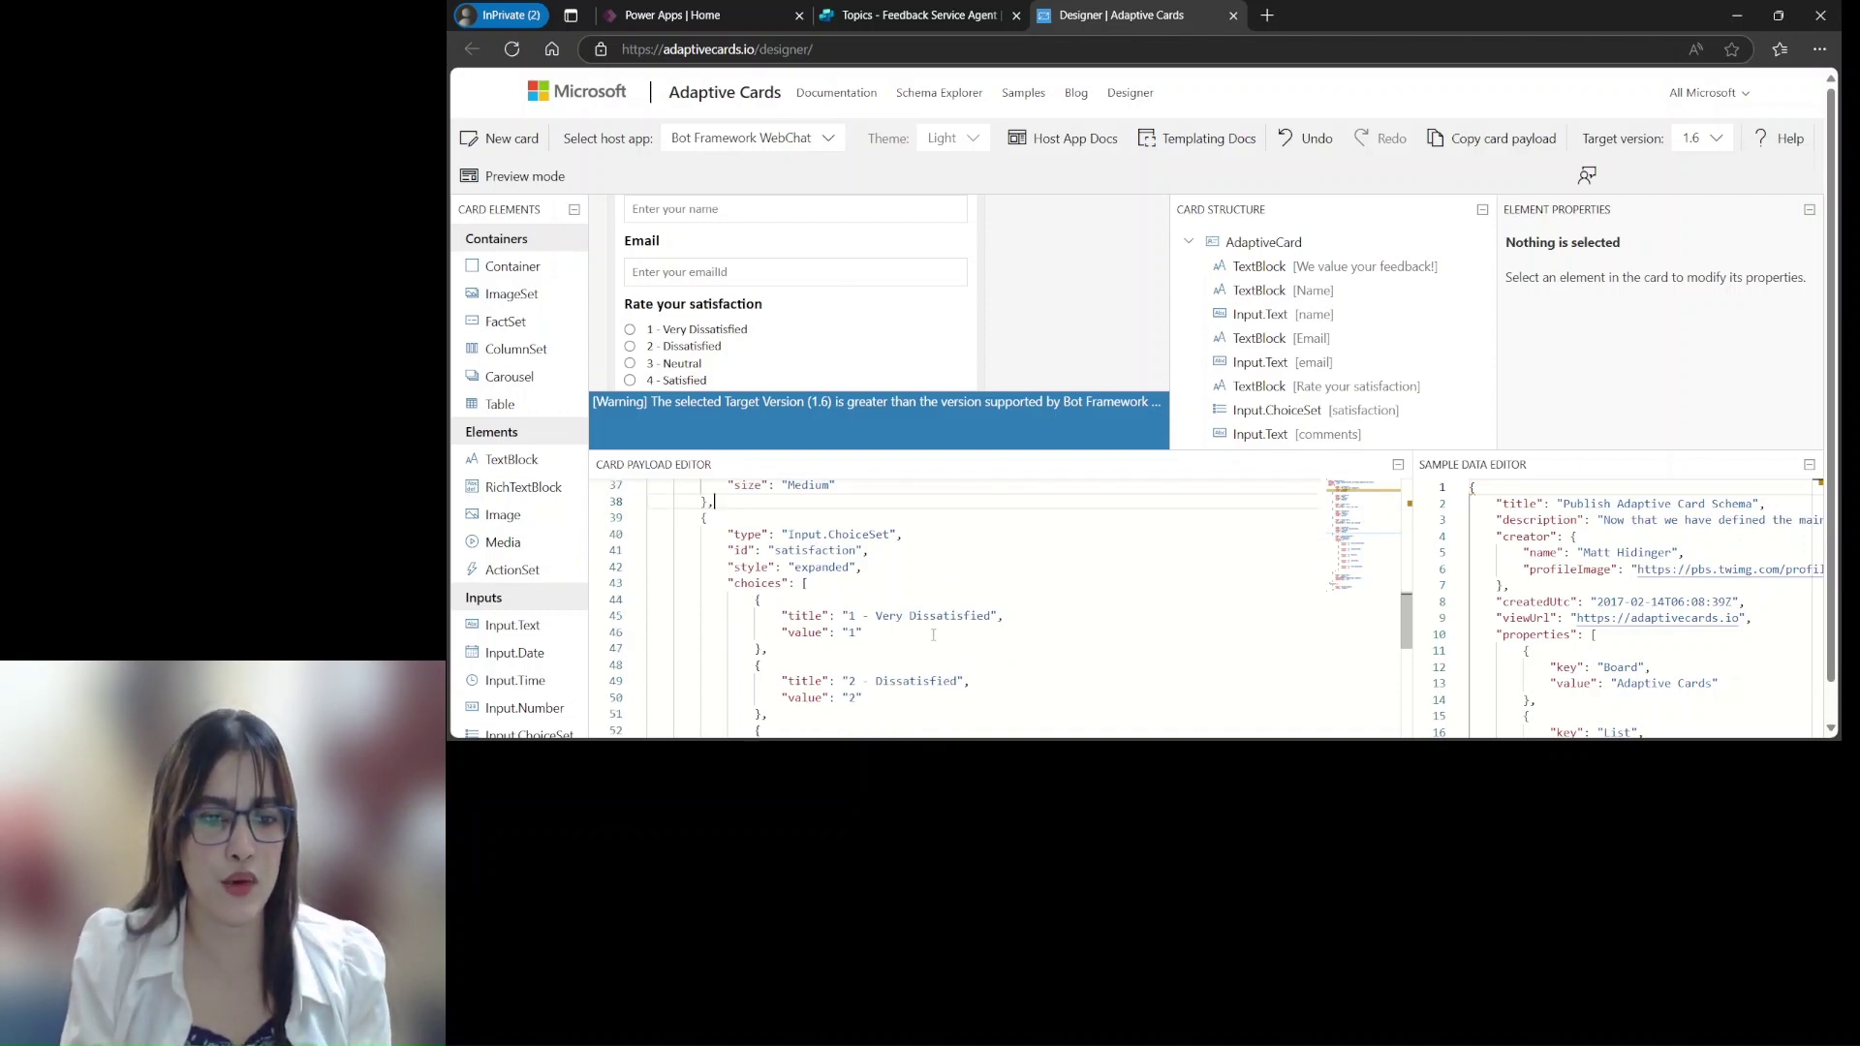
scroll(935, 636, "down", 1)
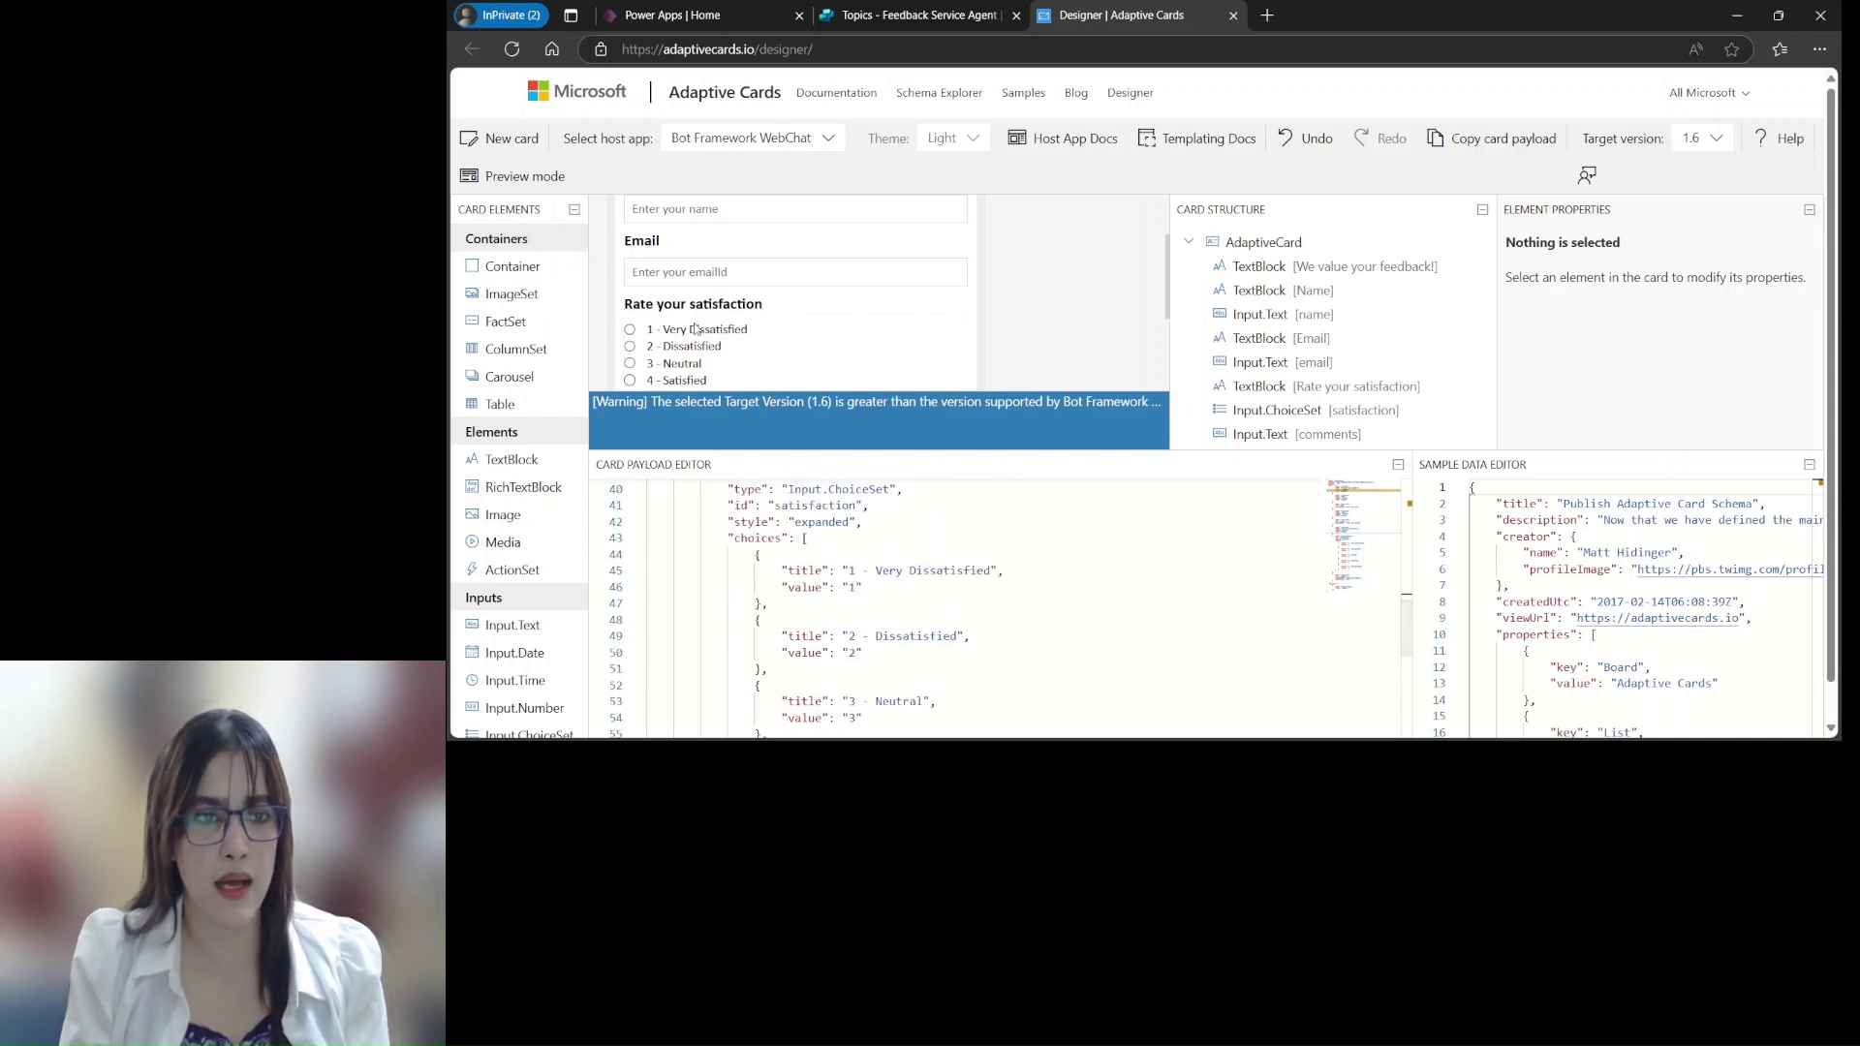
scroll(940, 539, "down", 2)
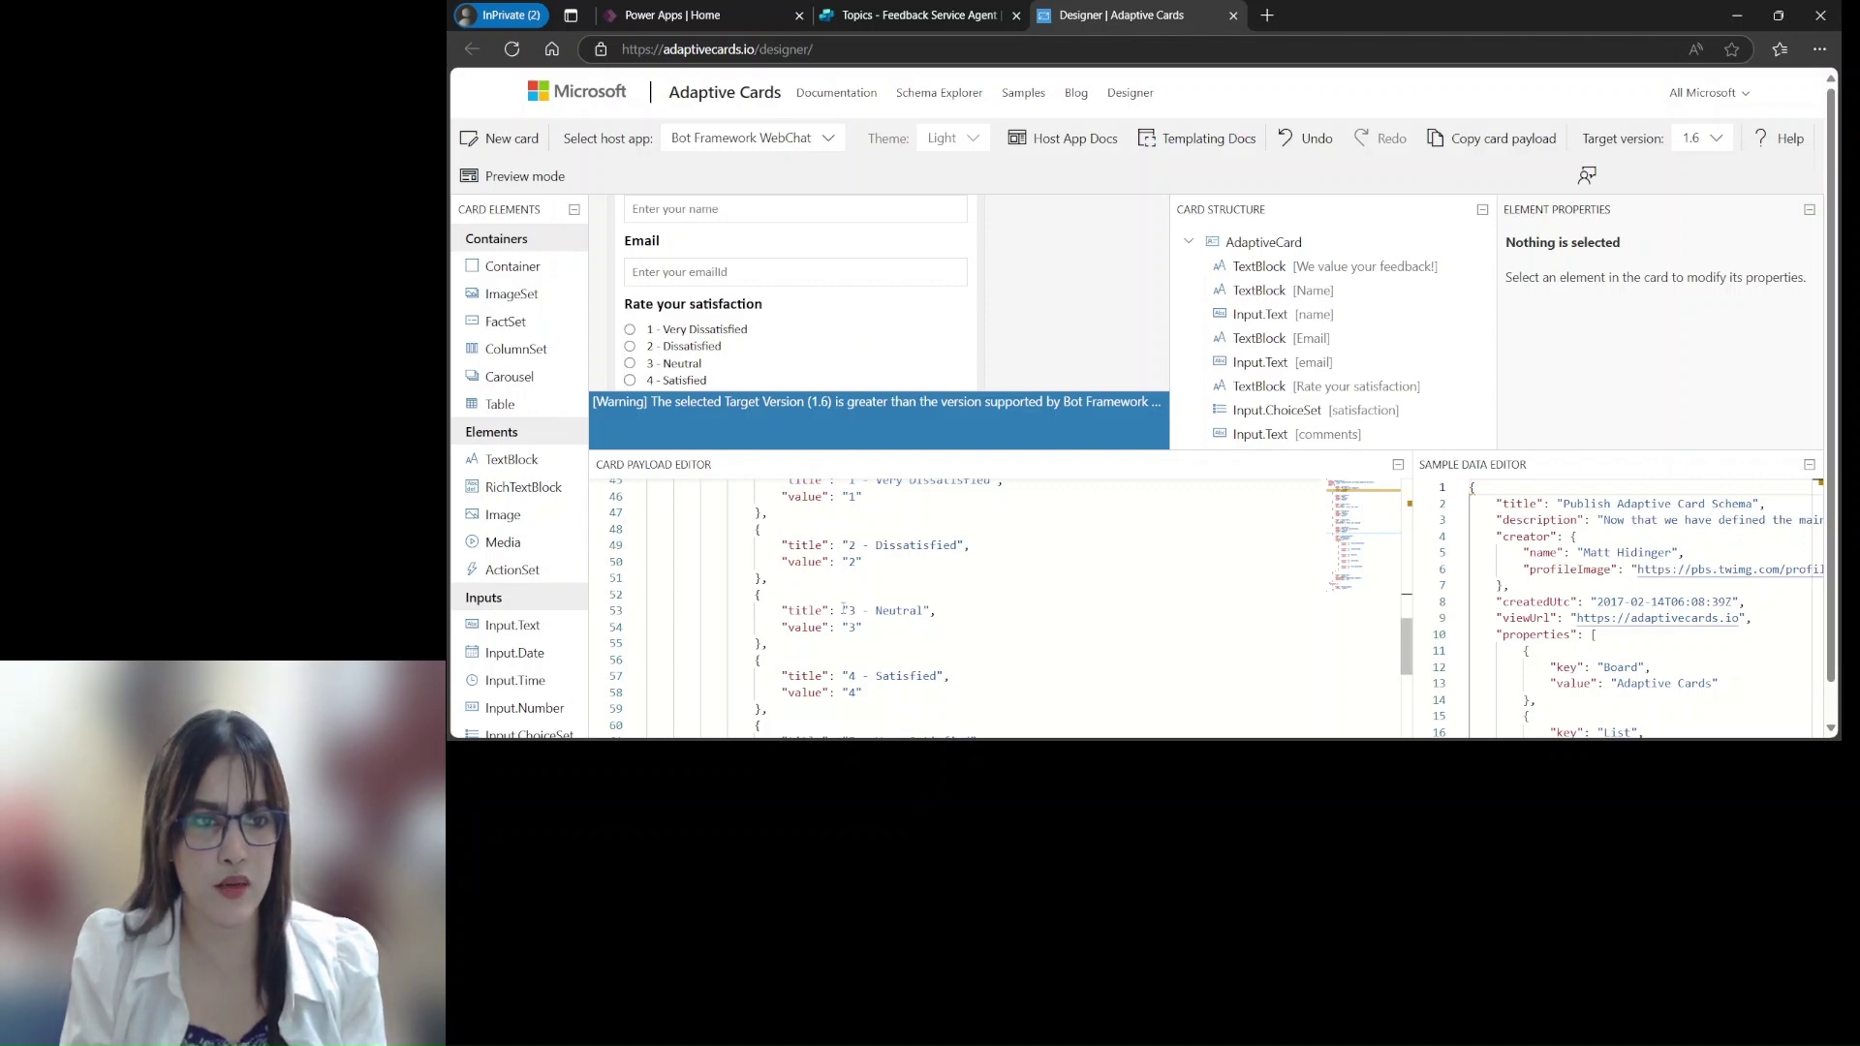
scroll(893, 597, "down", 2)
scroll(945, 633, "down", 3)
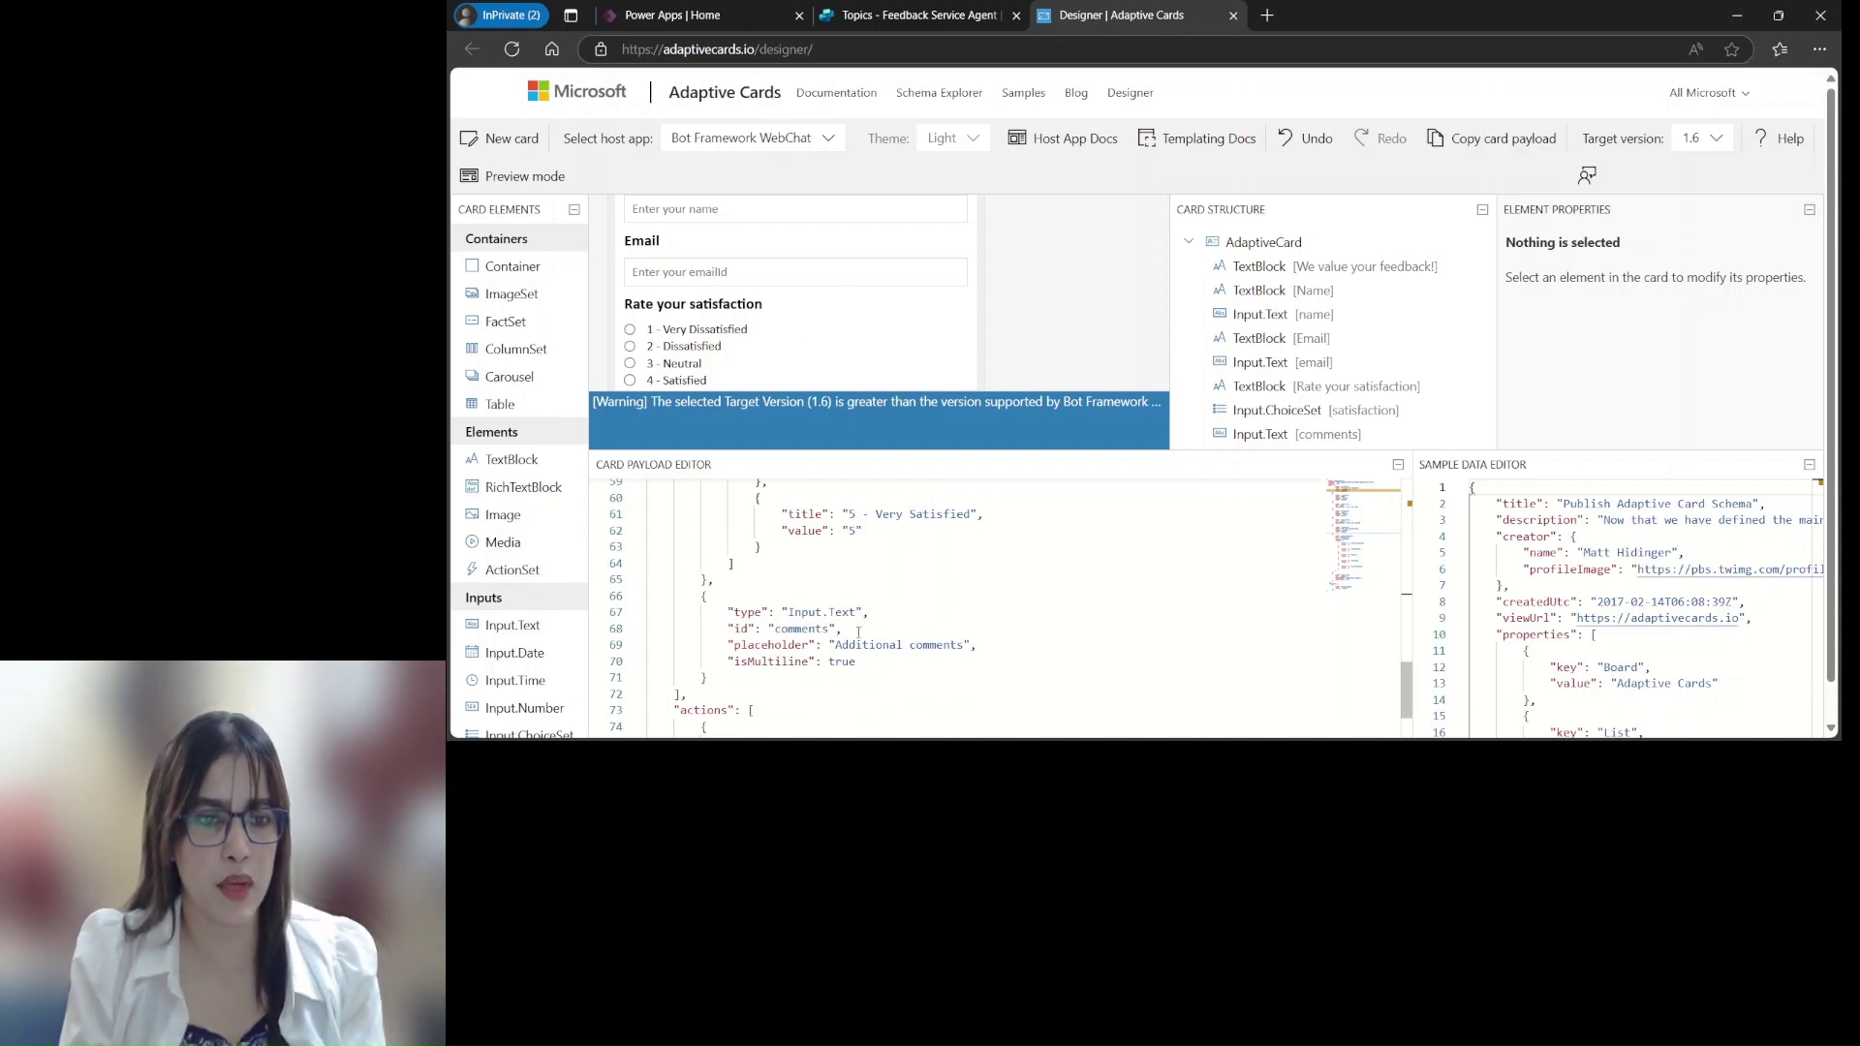
scroll(841, 373, "down", 3)
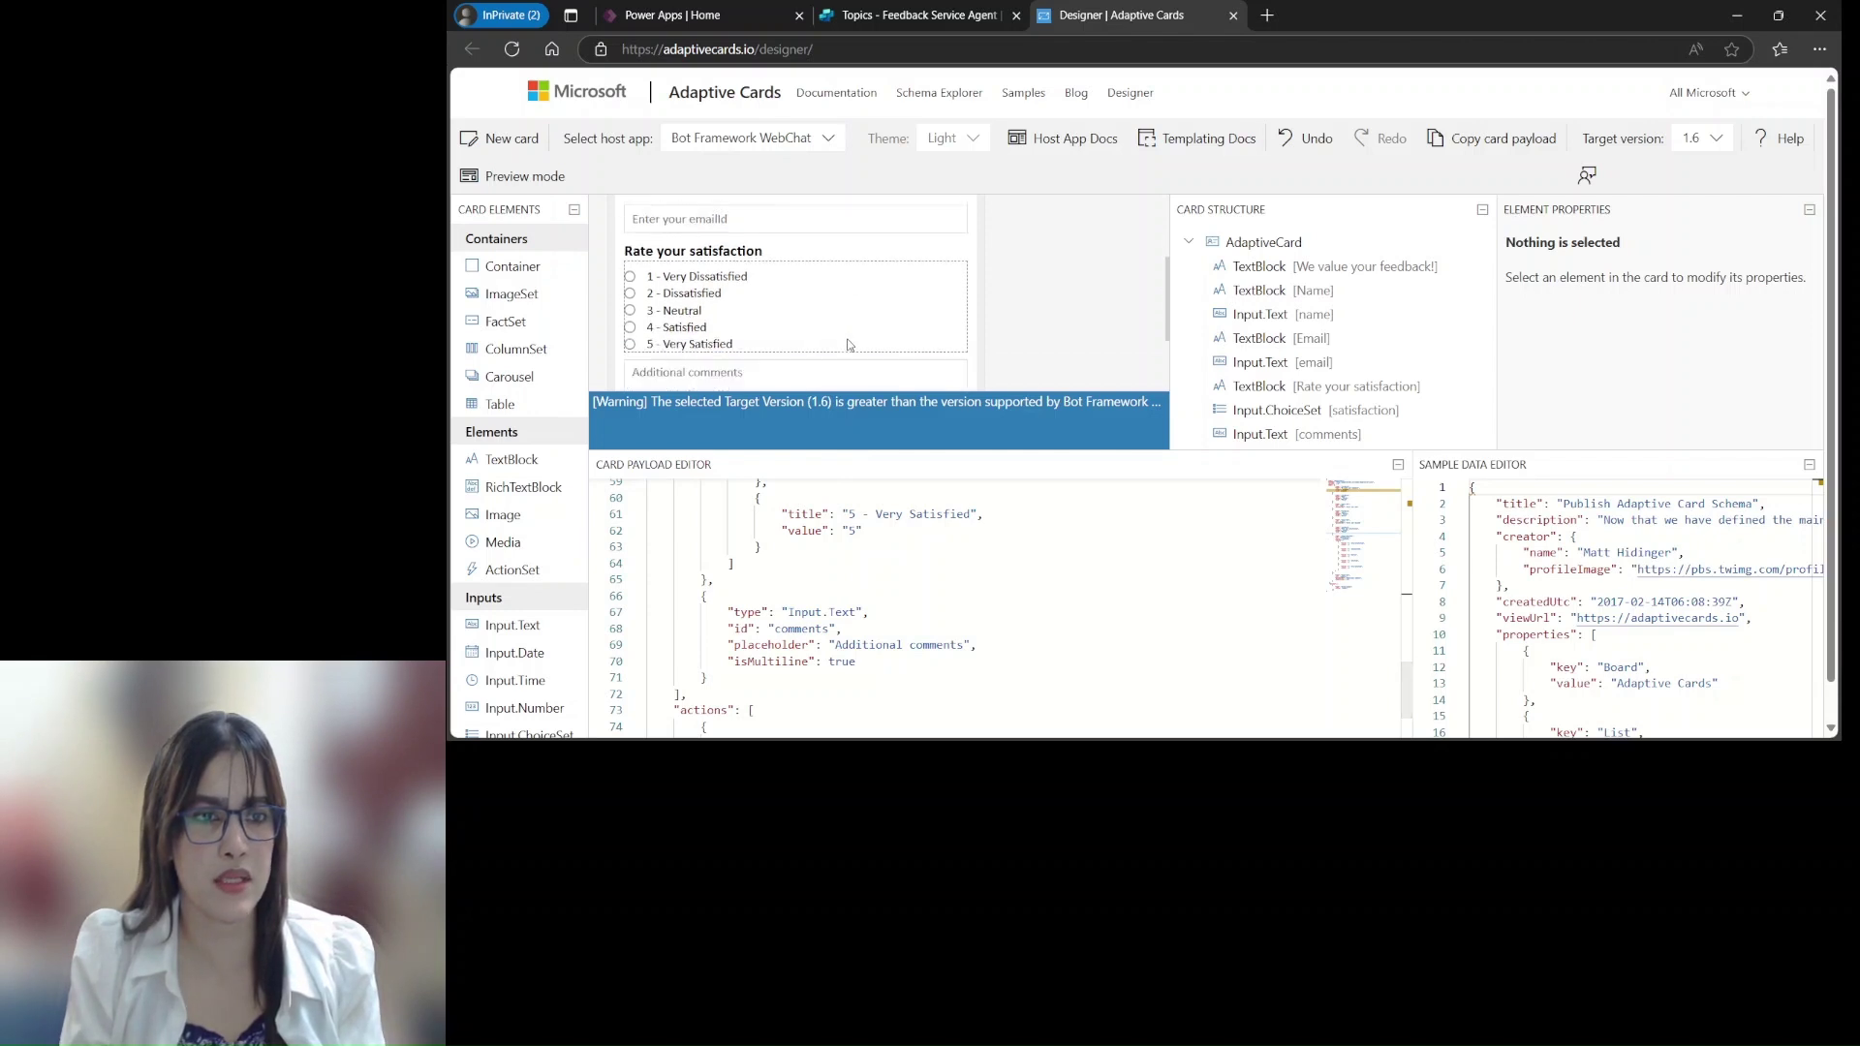
scroll(863, 595, "down", 2)
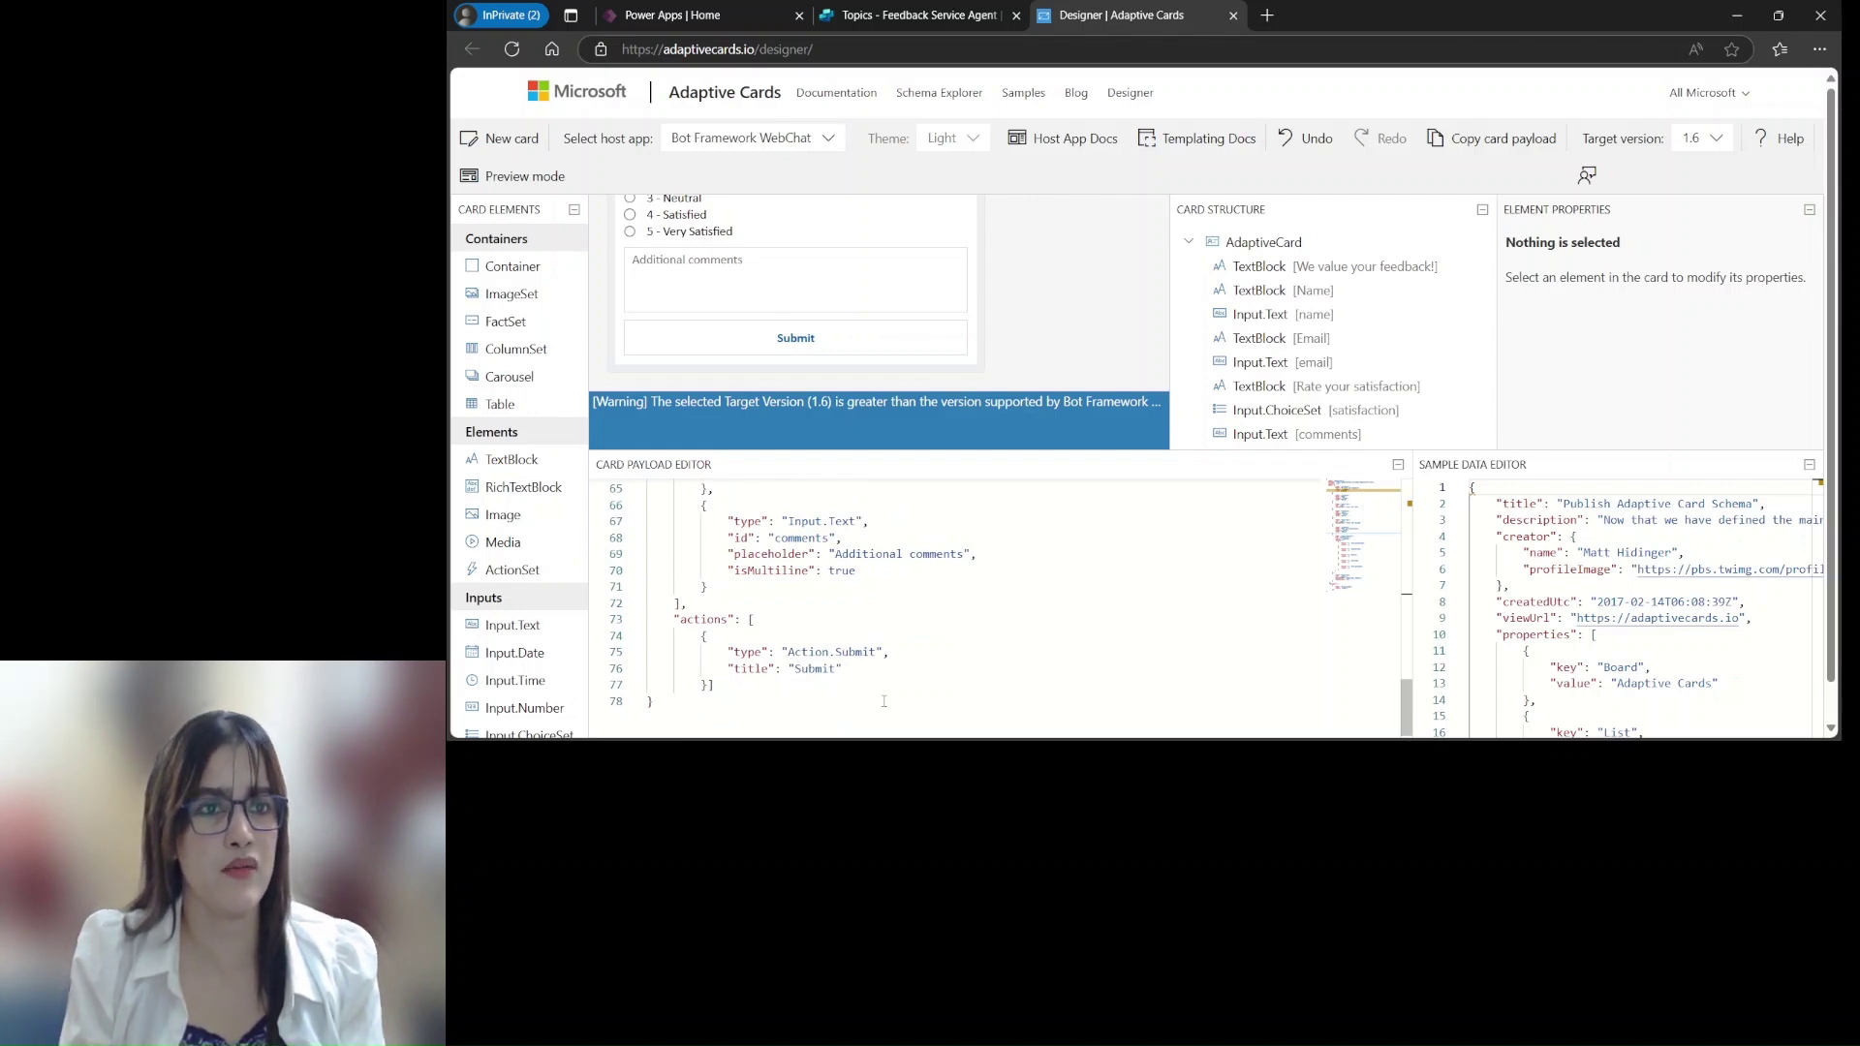
scroll(968, 319, "up", 4)
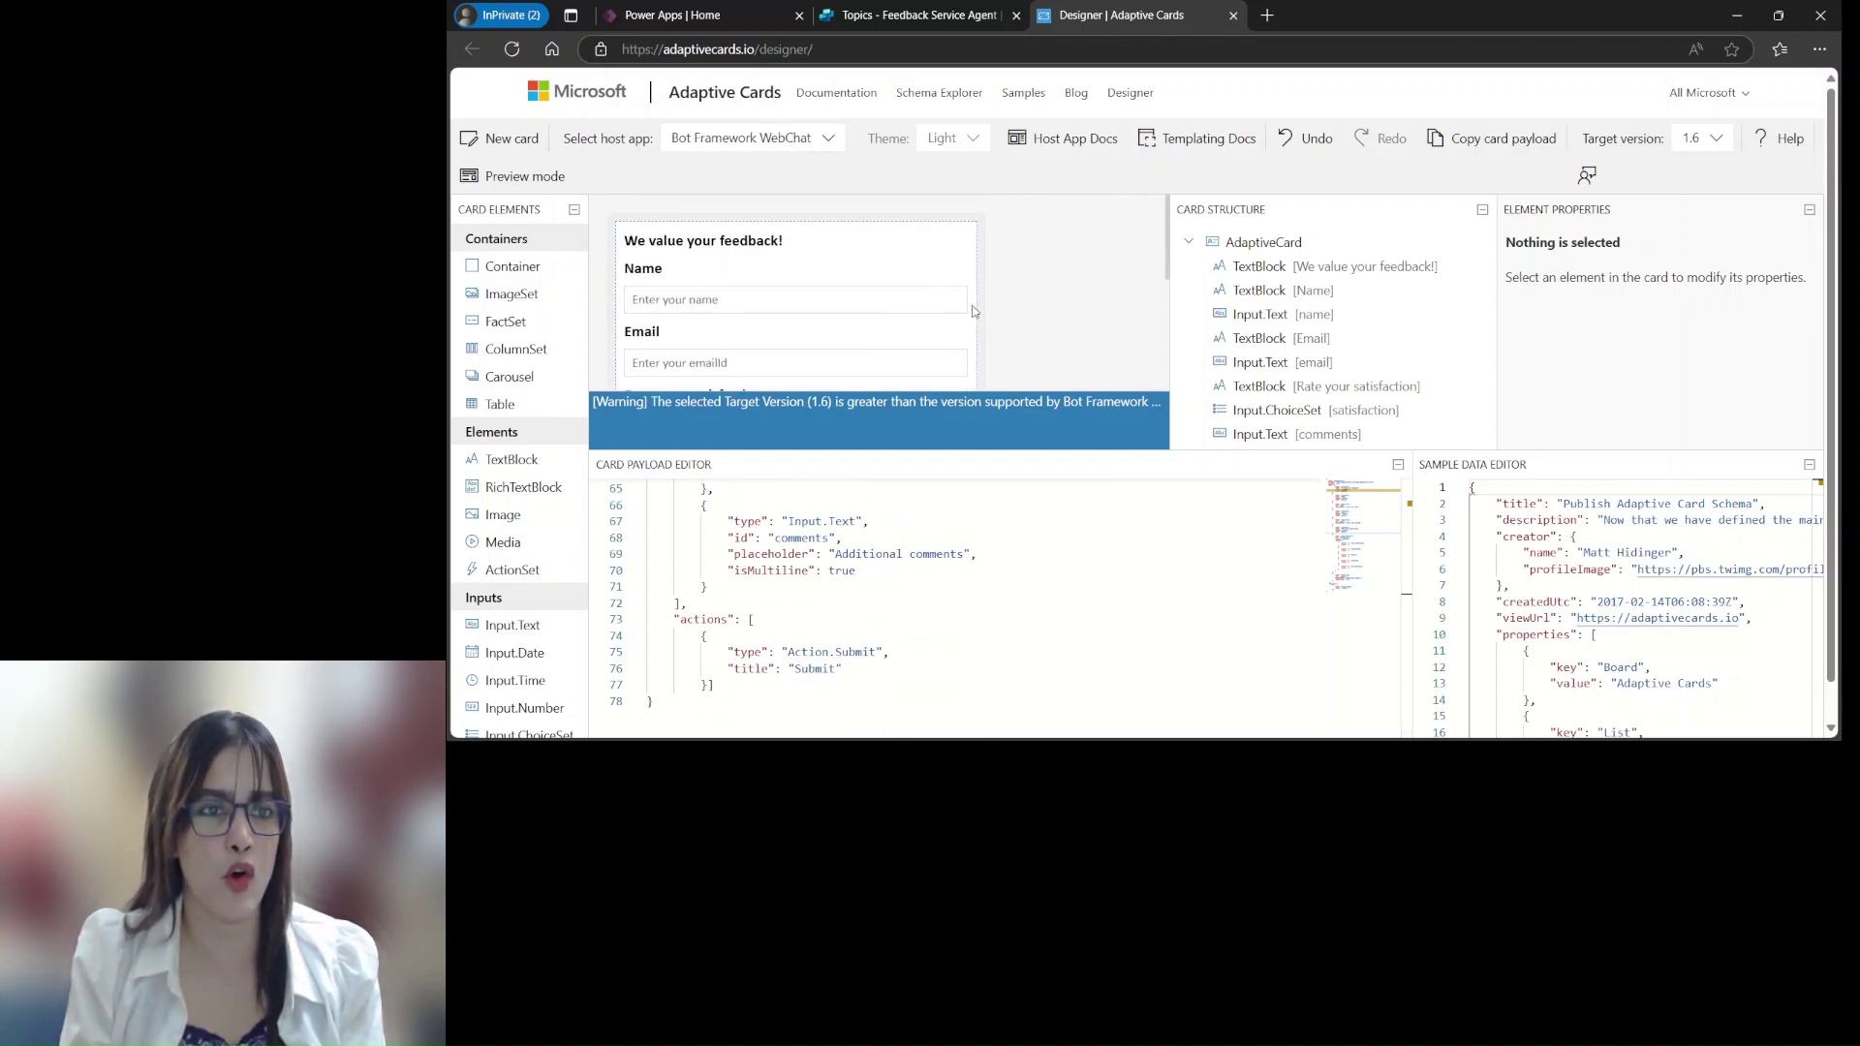
scroll(1007, 320, "down", 4)
scroll(1007, 320, "up", 4)
scroll(1000, 683, "up", 10)
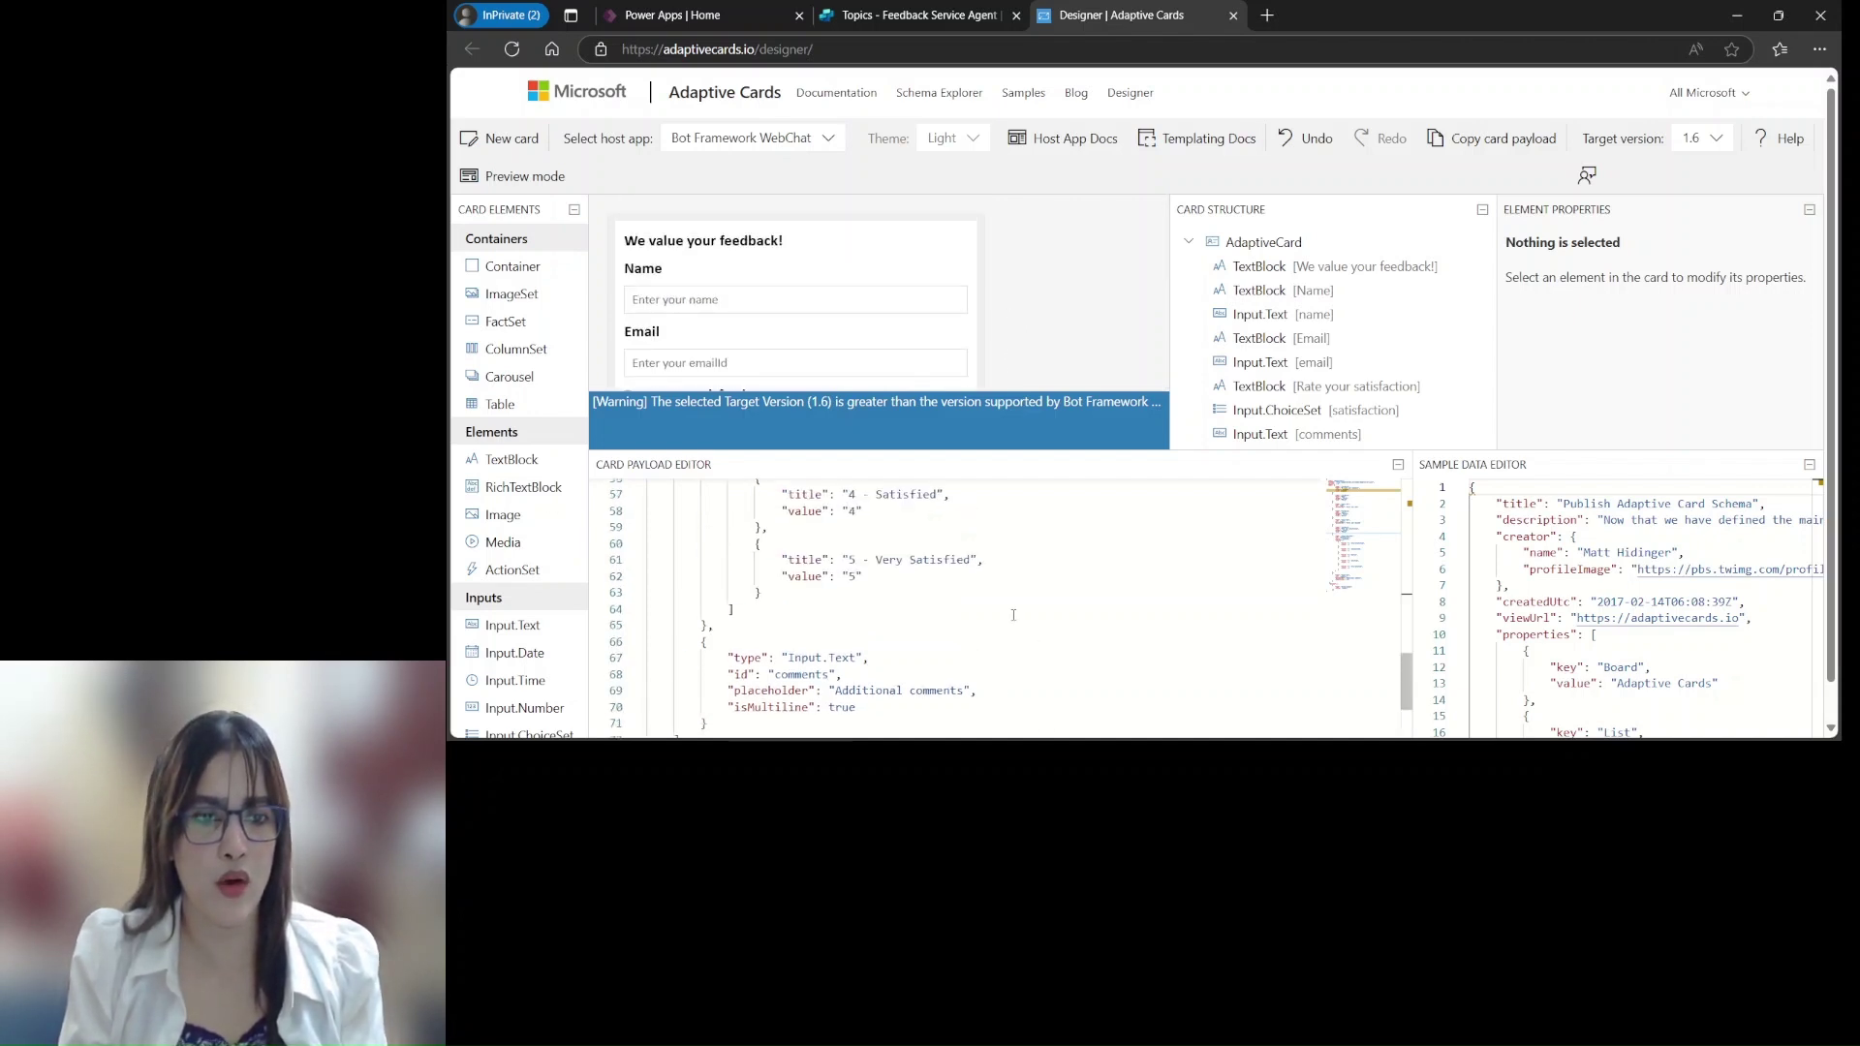
scroll(1039, 641, "up", 4)
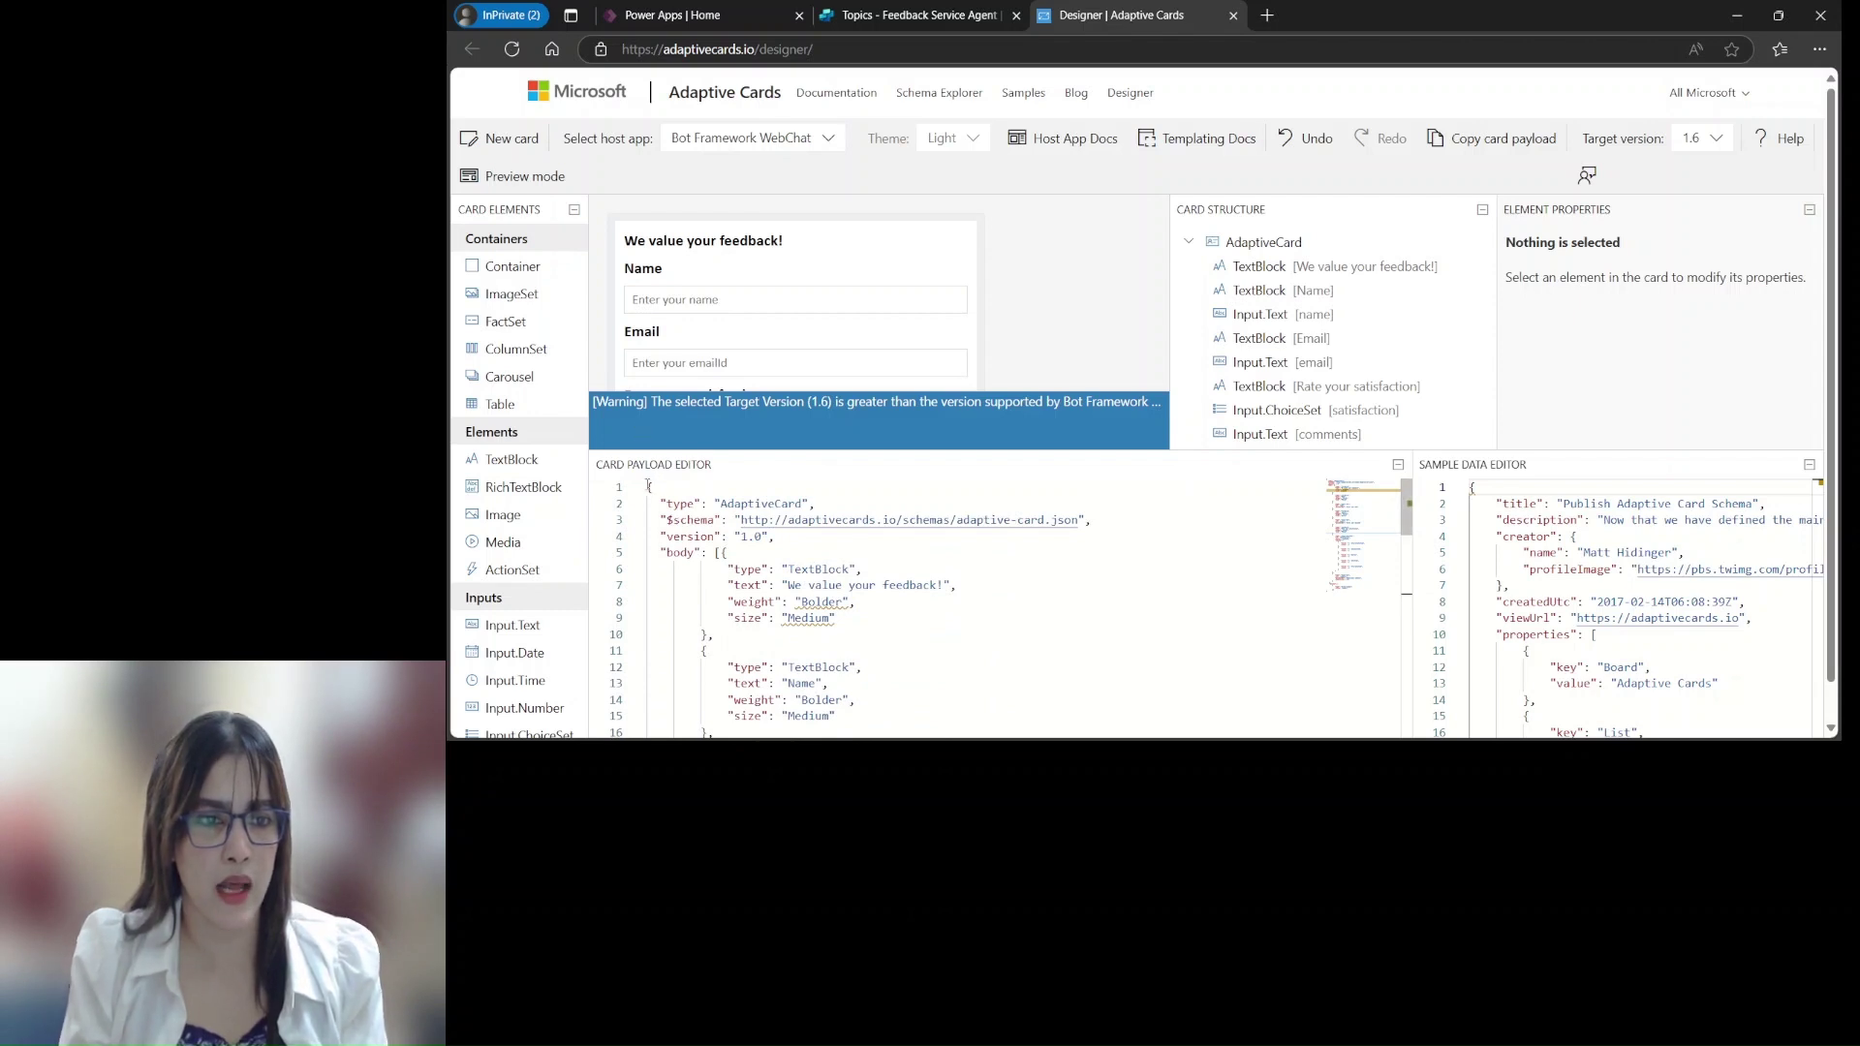
Copy the designer's feedback card JSON and paste it over the Adaptive Card node's default JSON
left_click_drag(648, 486, 833, 751)
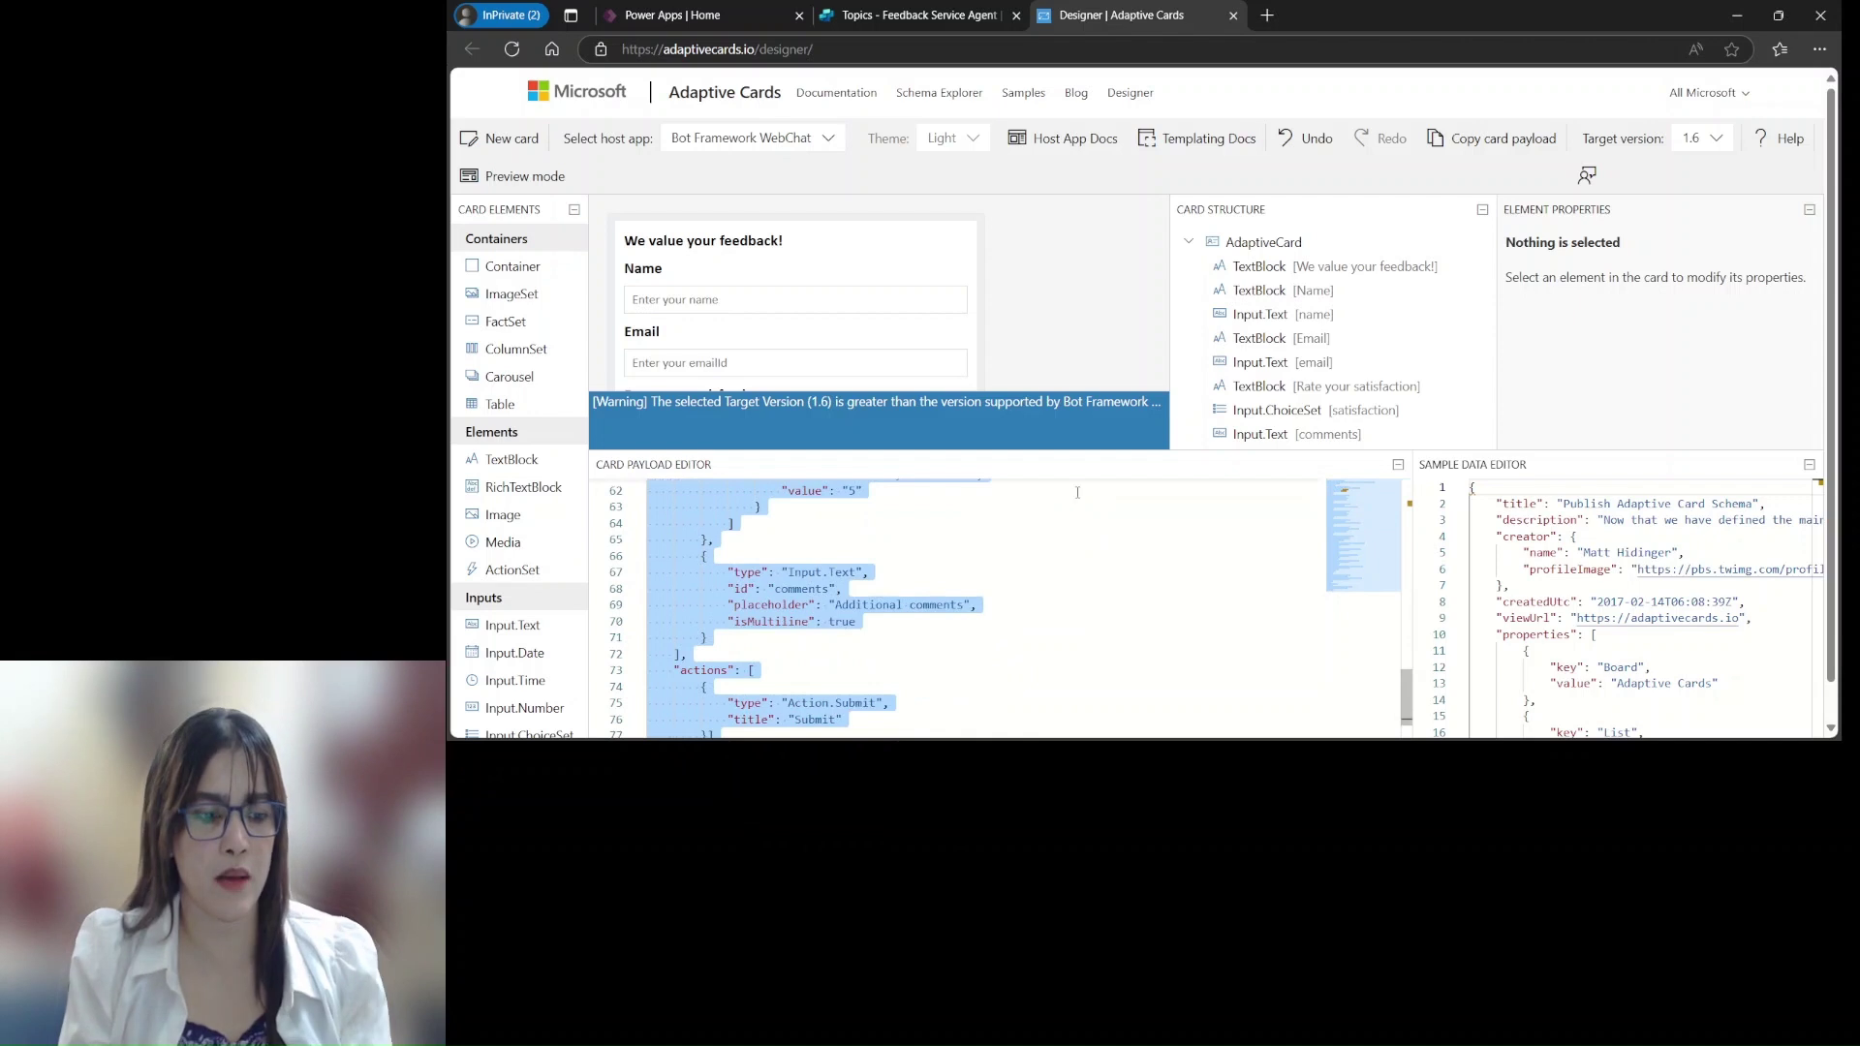
left_click(892, 14)
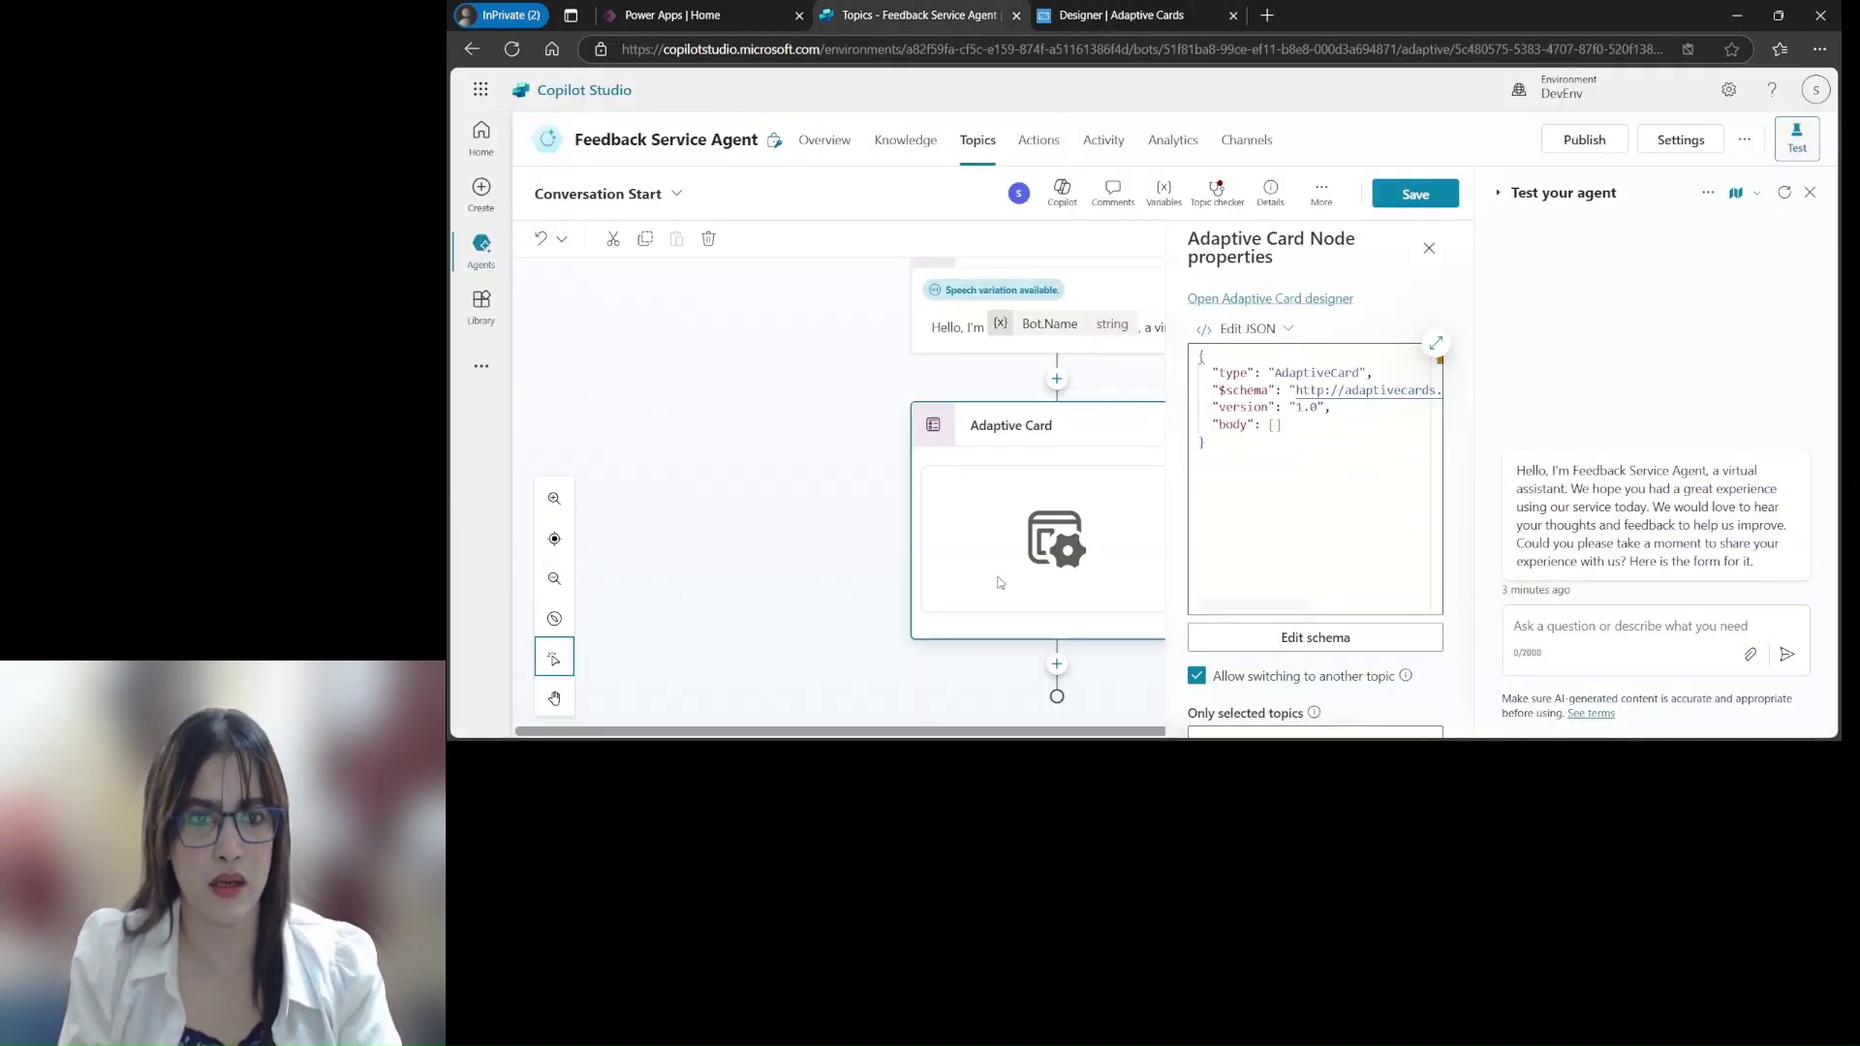
key("ctrl+a")
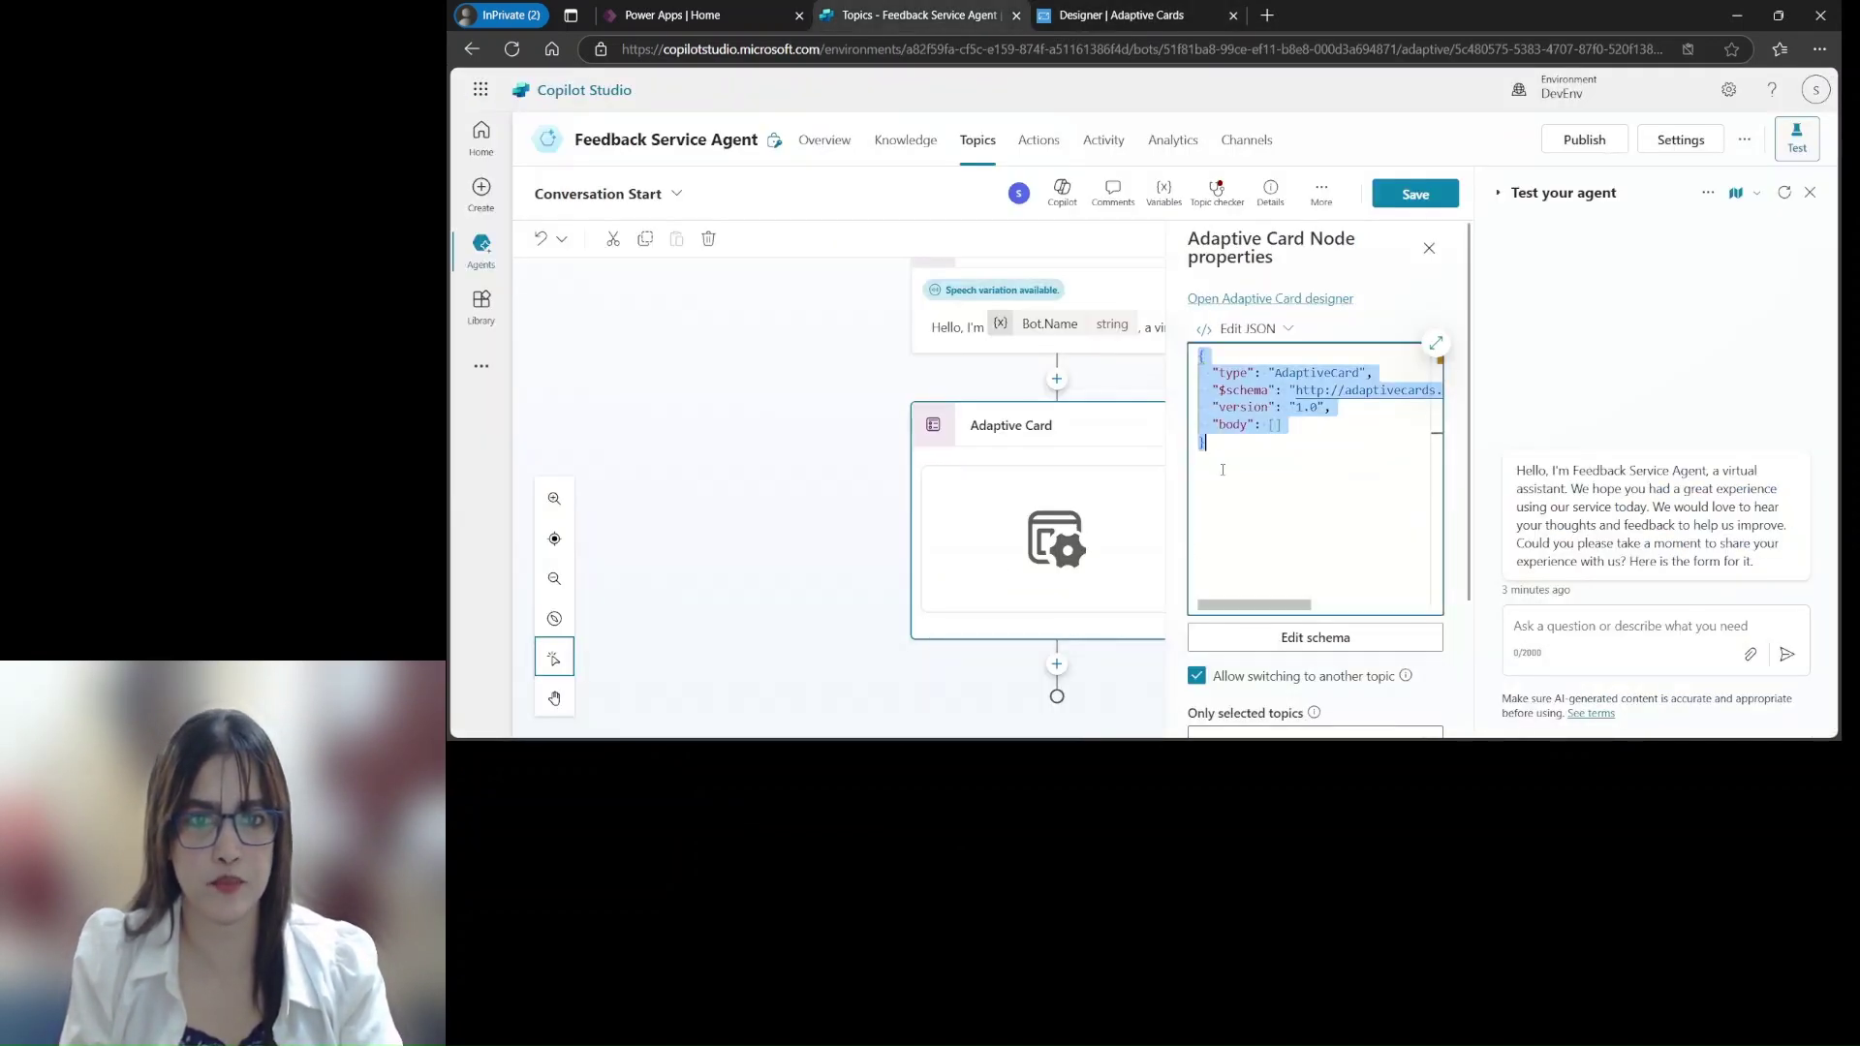
key("ctrl+v")
scroll(1375, 465, "up", 15)
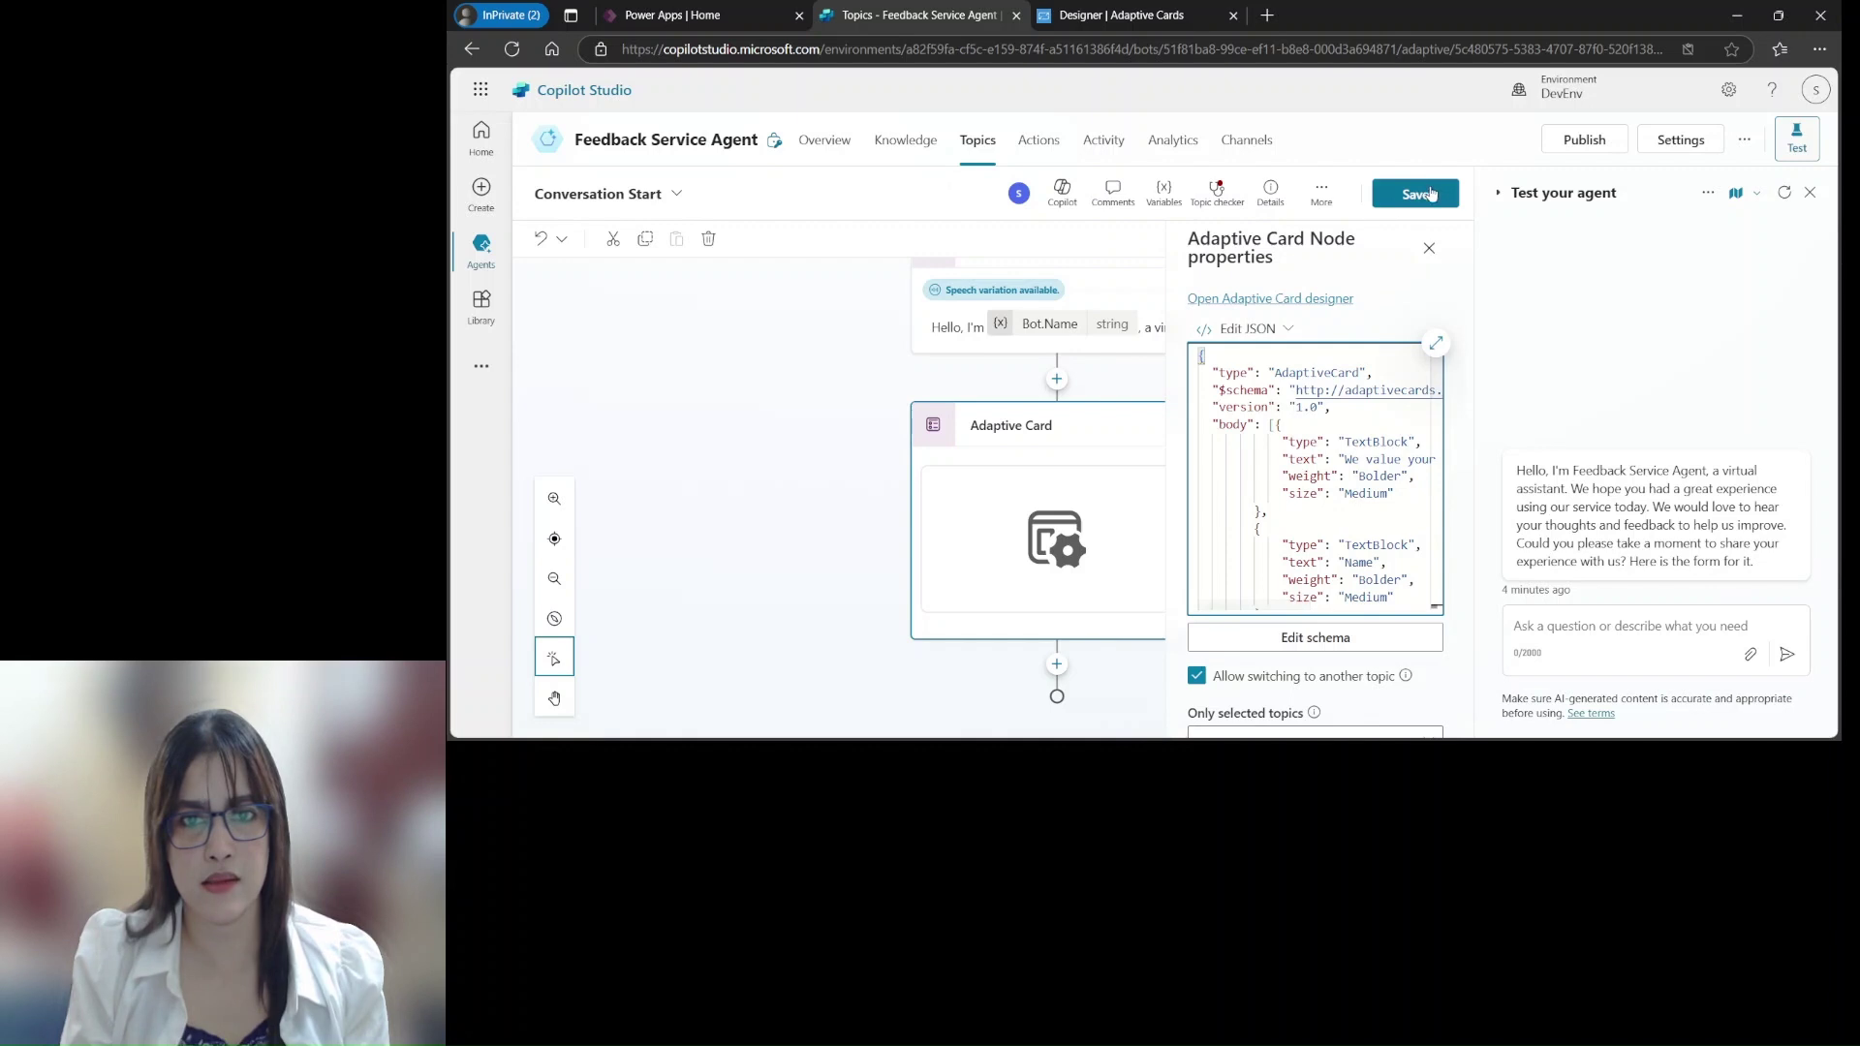
Apply the card, save the topic, and expand Outputs (5): actionSubmitId, comments, email, name, satisfaction
left_click(1129, 380)
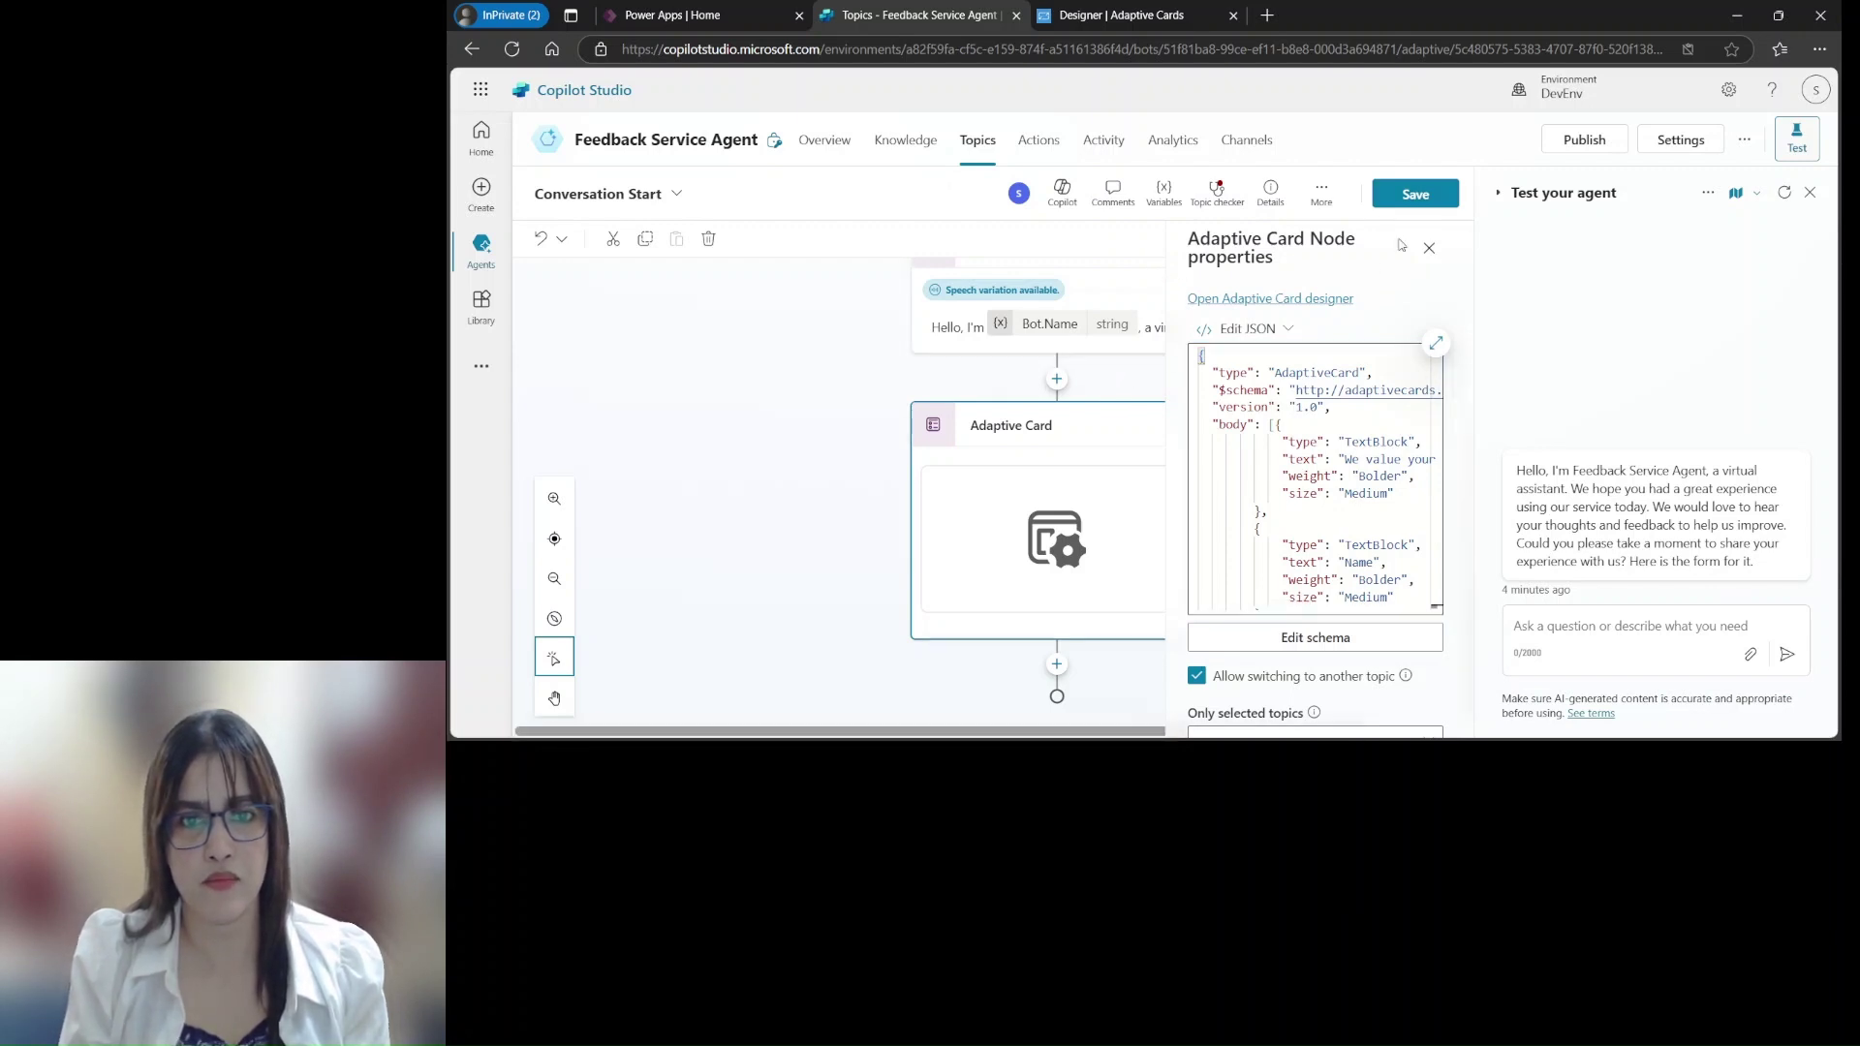
left_click(1416, 197)
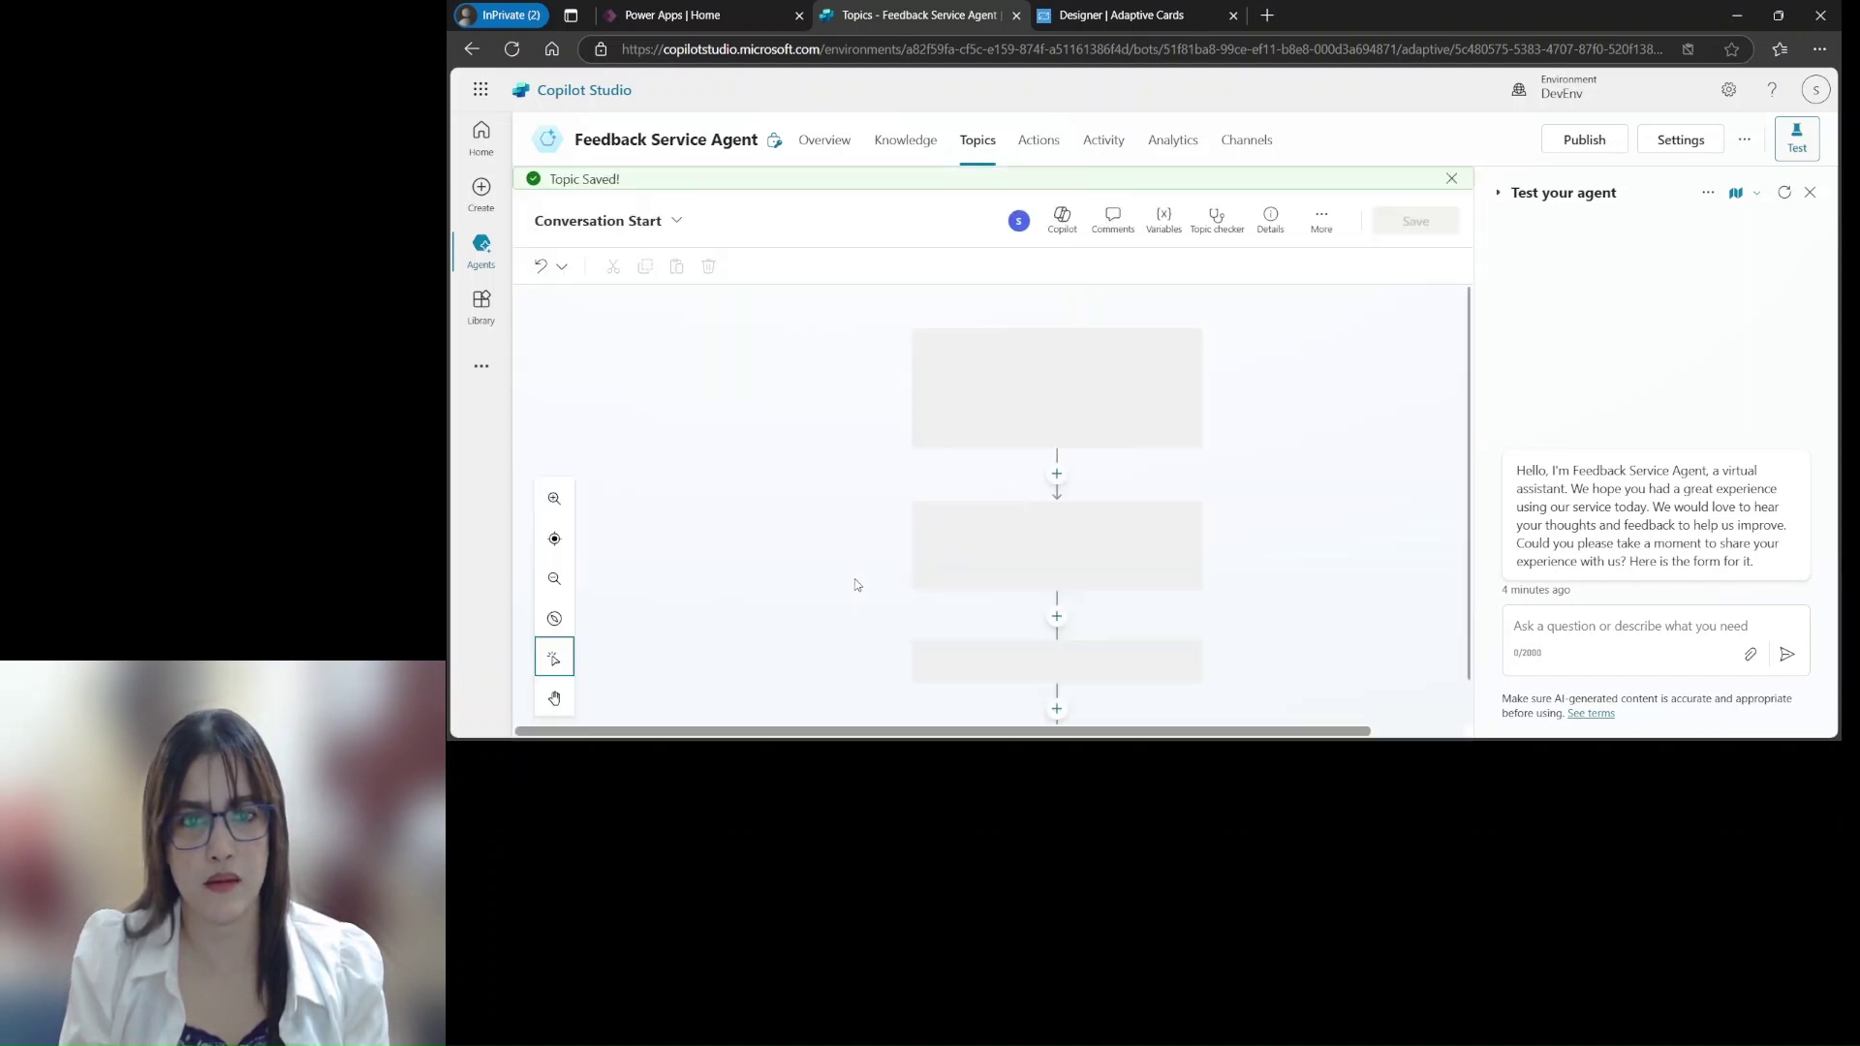
left_click_drag(1470, 371, 1469, 552)
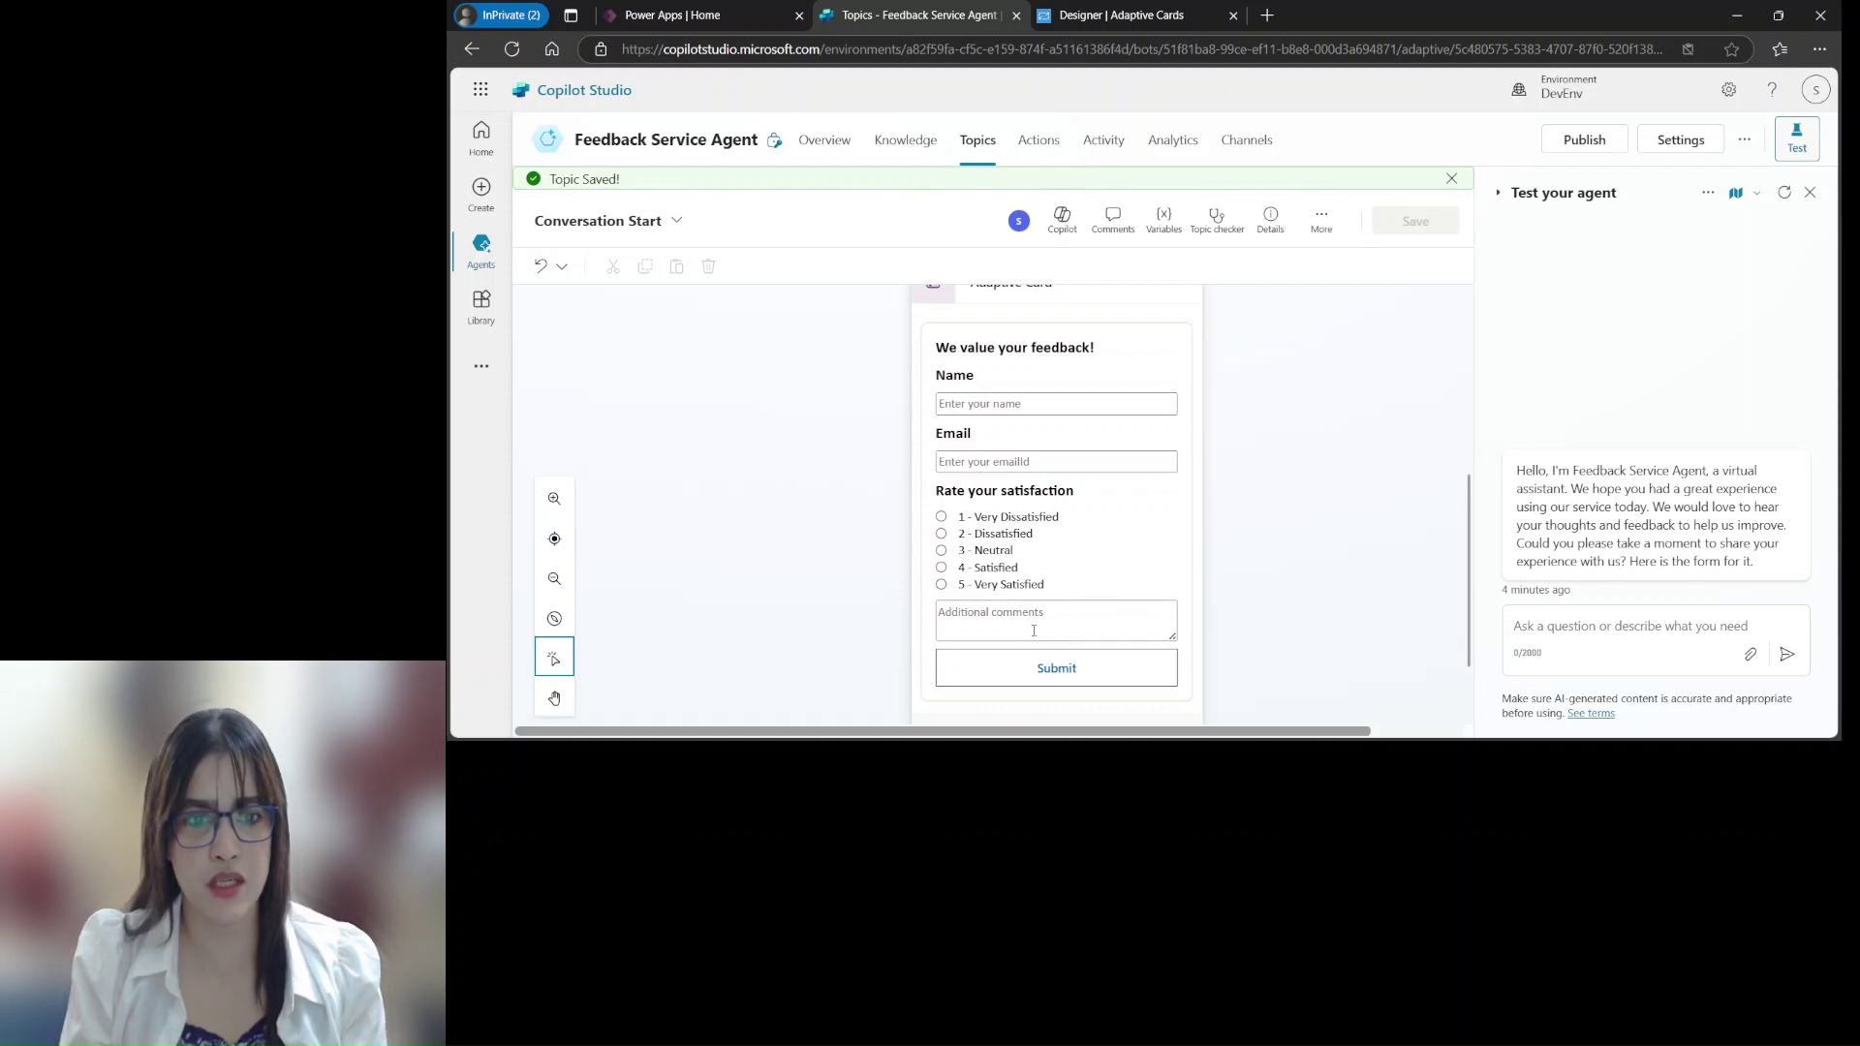
scroll(1029, 677, "down", 1)
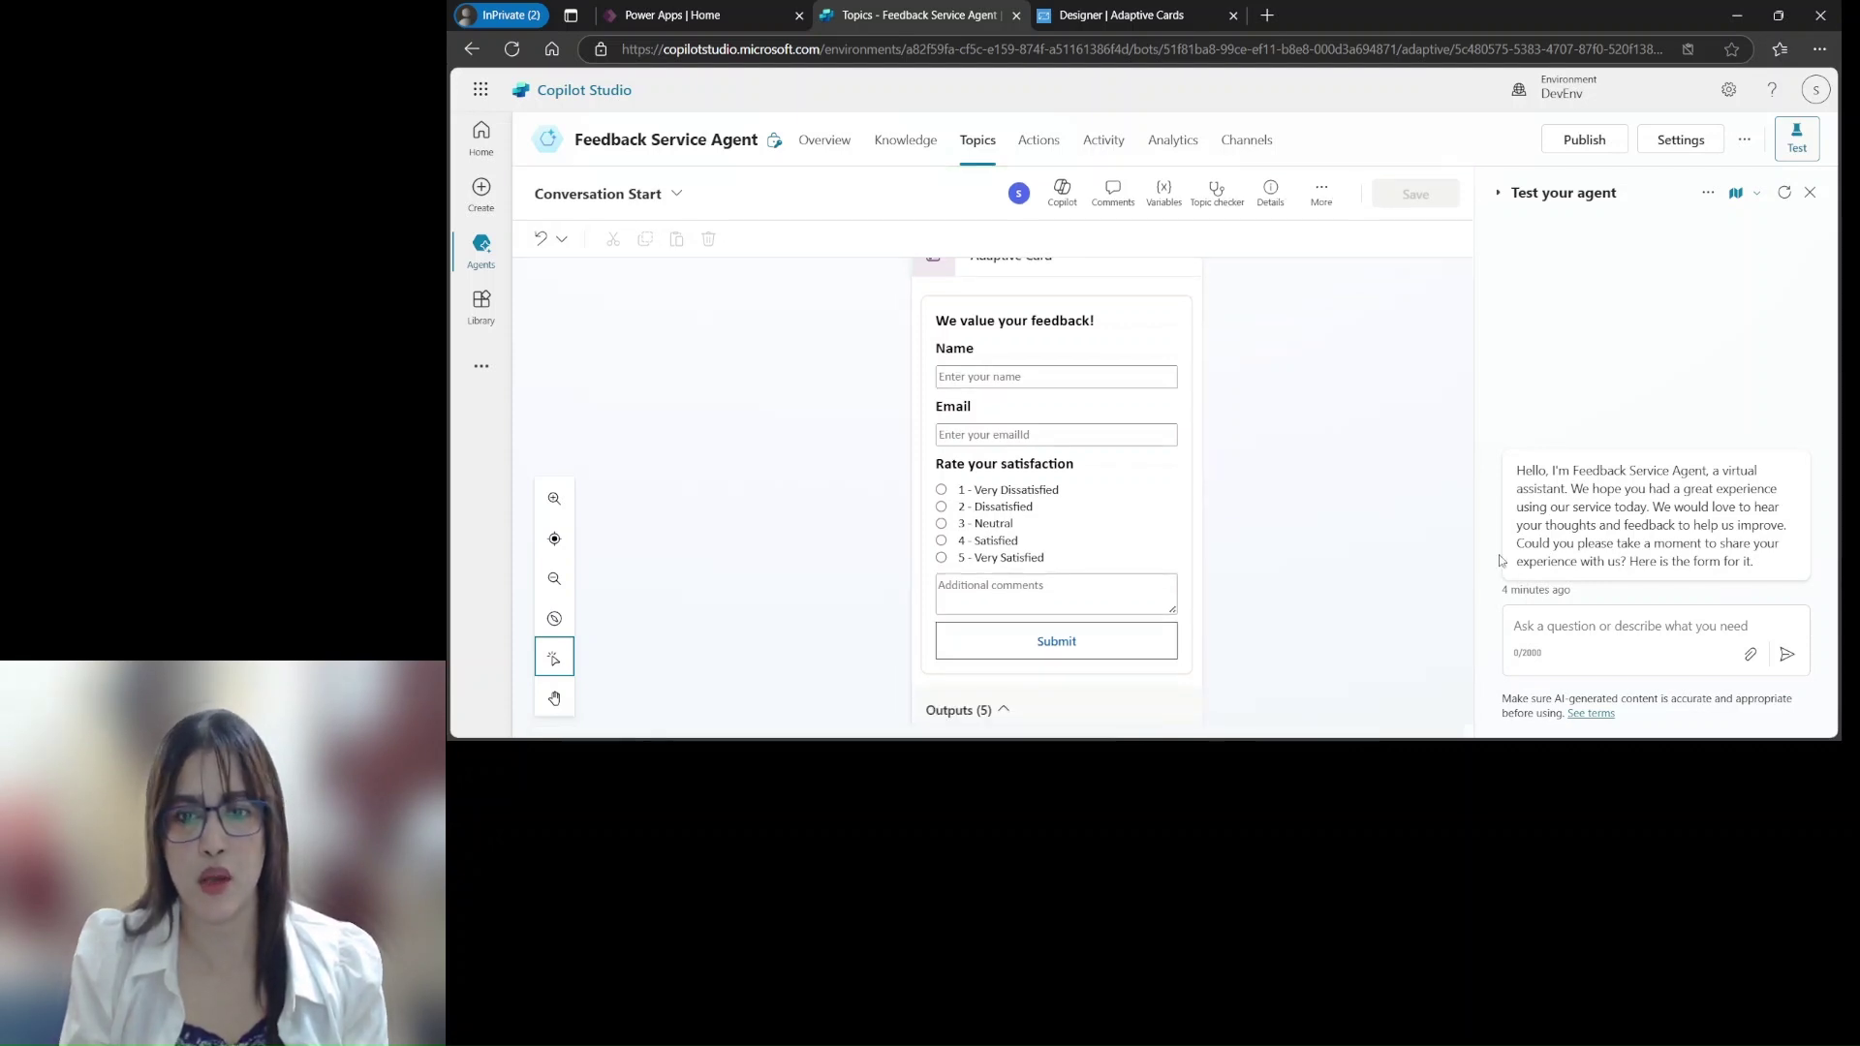
scroll(1462, 600, "down", 2)
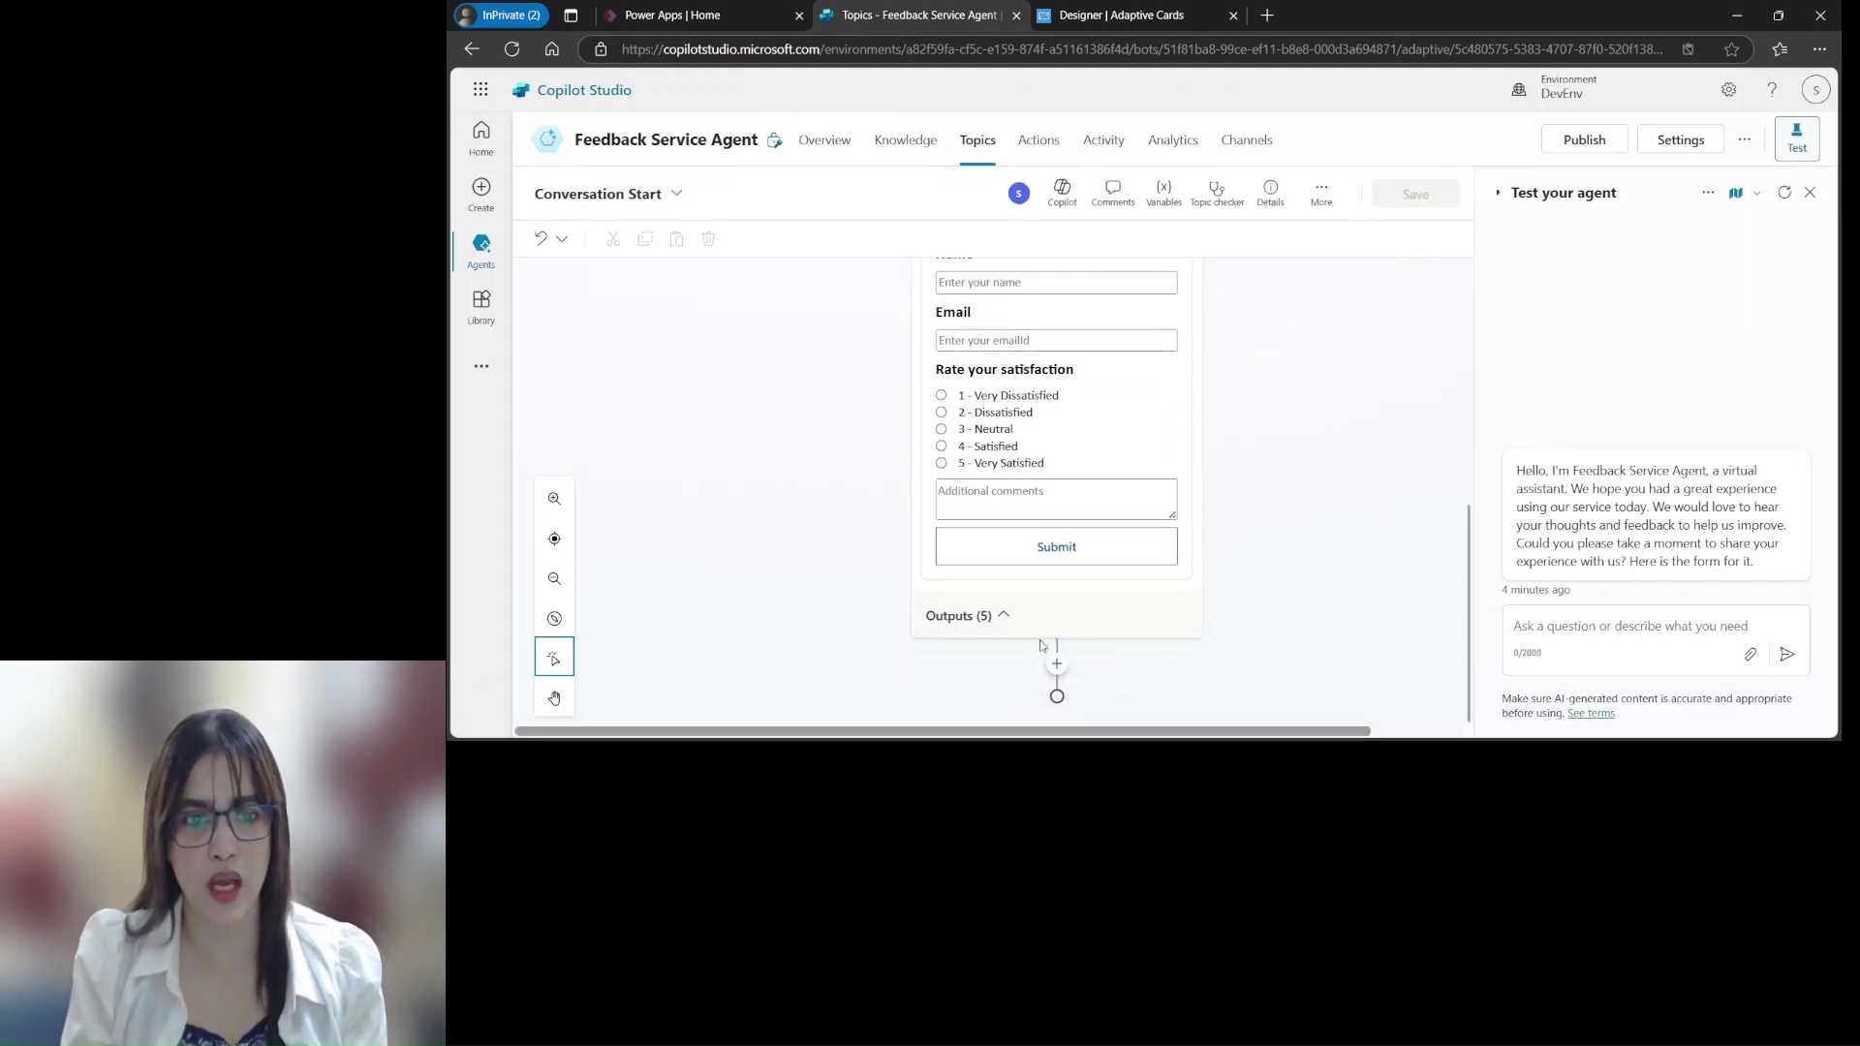
left_click(1008, 617)
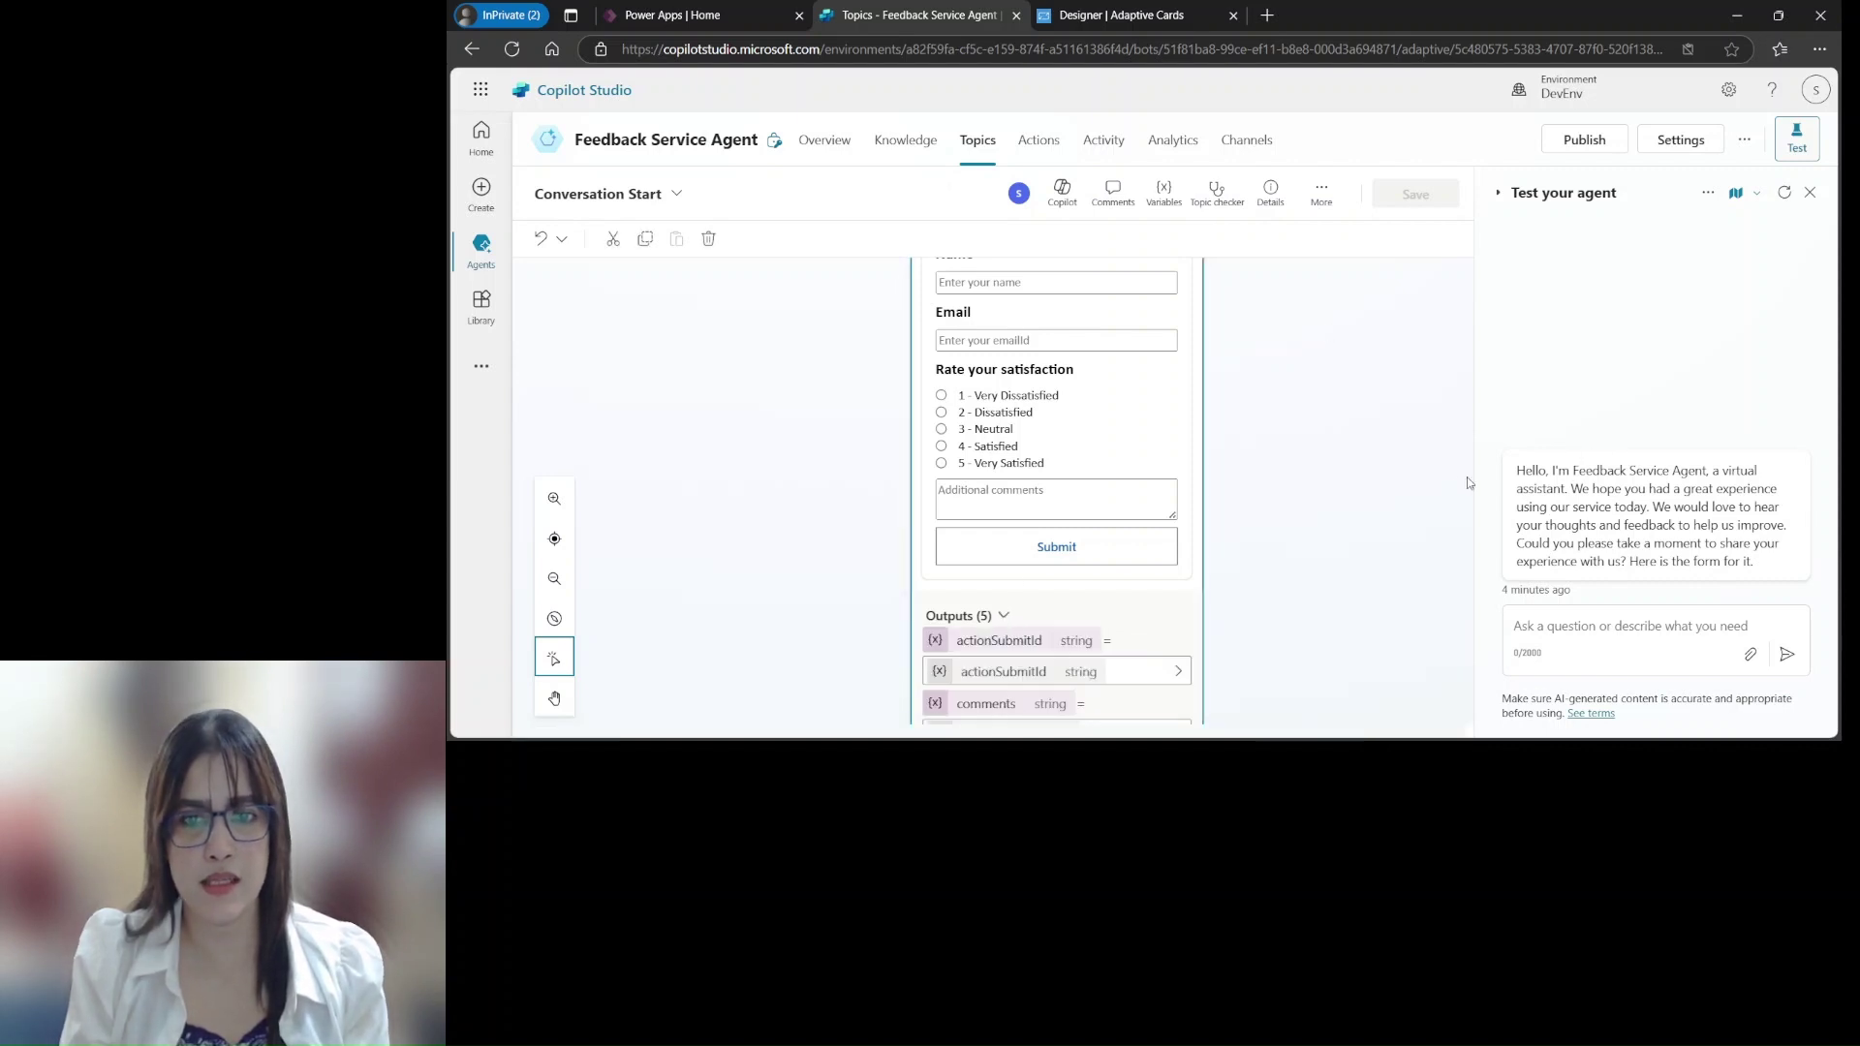
left_click_drag(1472, 481, 1479, 630)
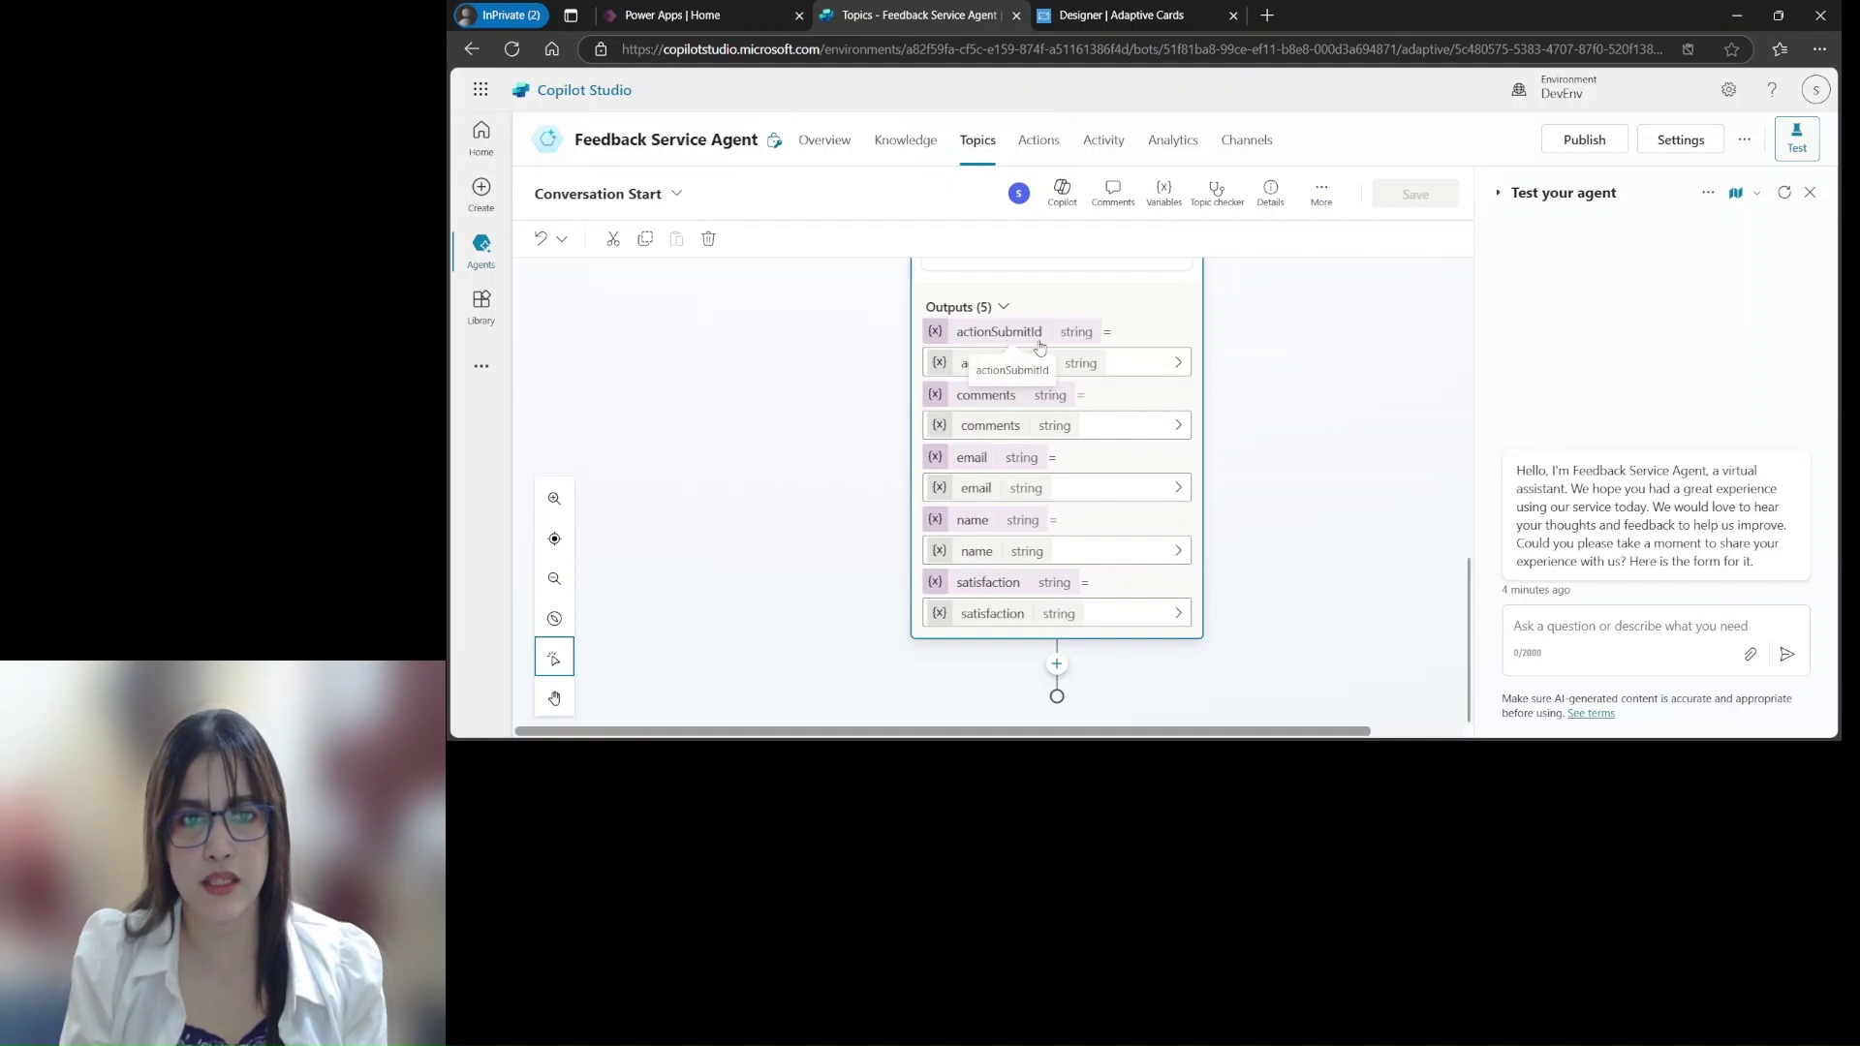
Set the actionSubmitId output variable to Global (any topic can access)
left_click(1124, 371)
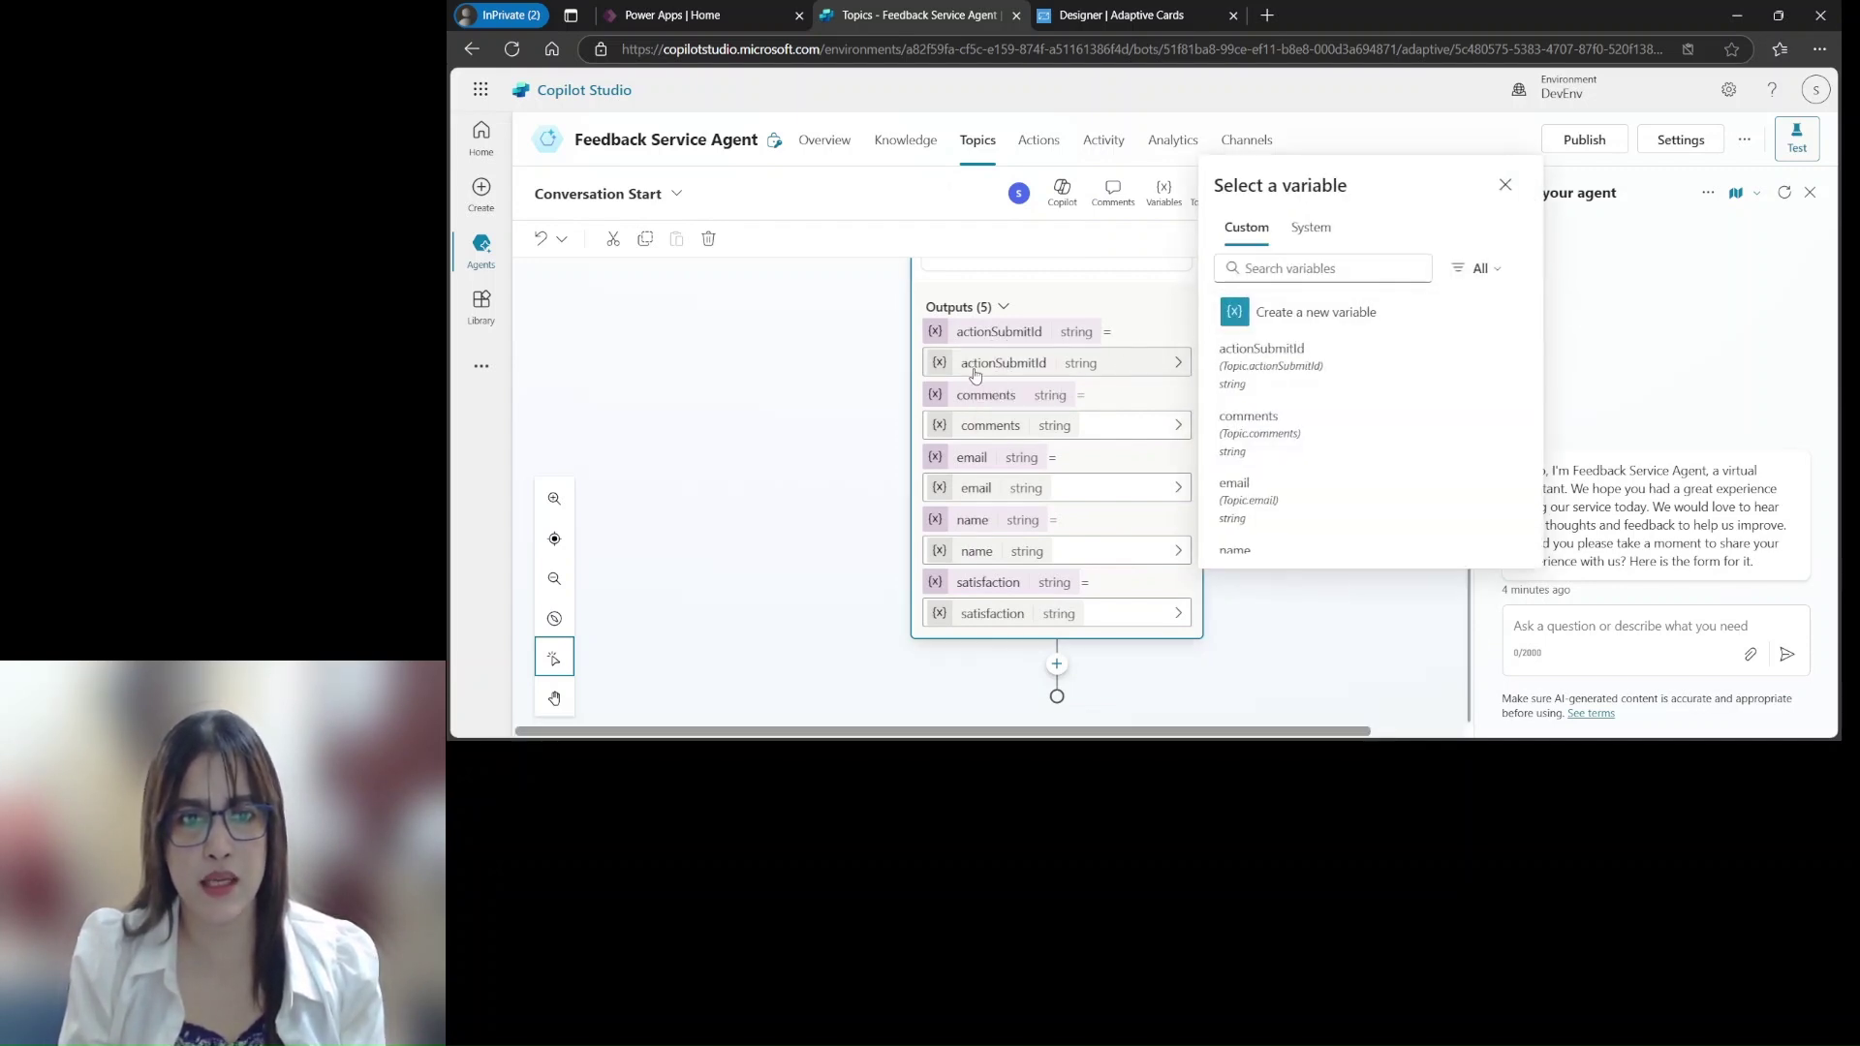
scroll(1222, 406, "down", 1)
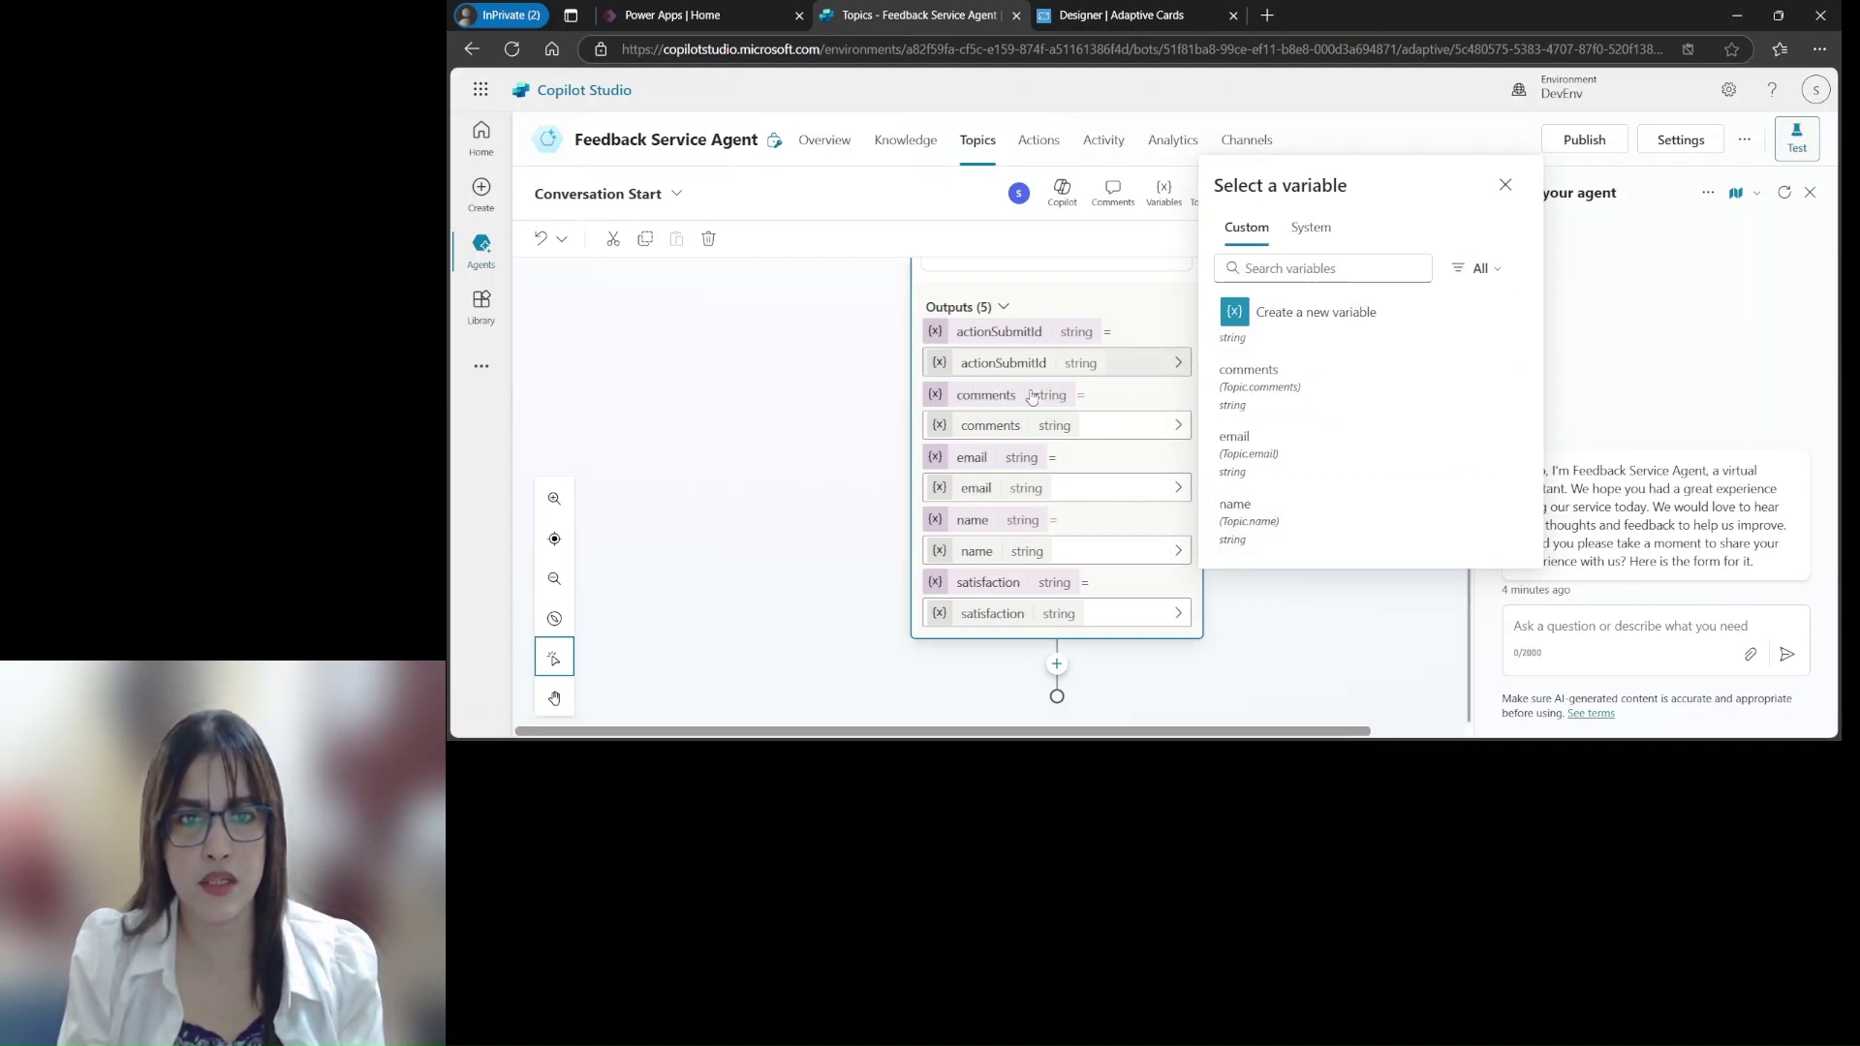
left_click(1001, 364)
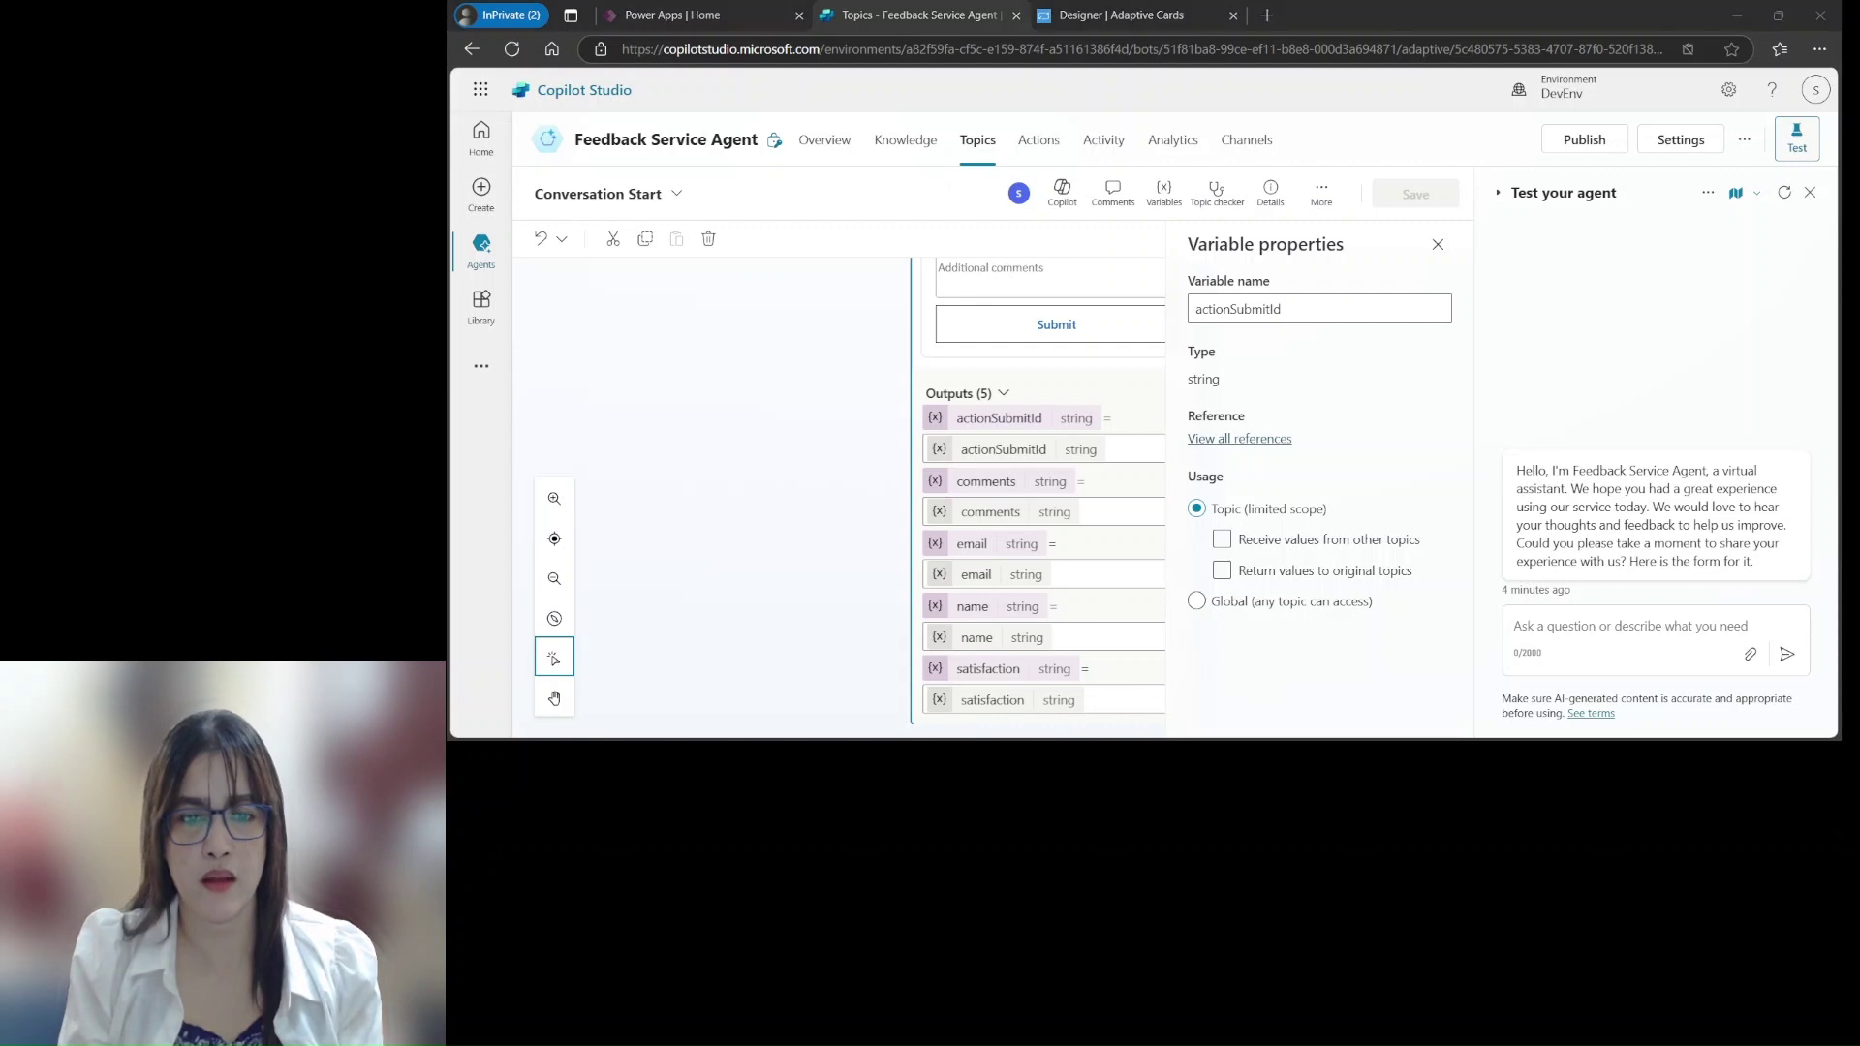
left_click(1438, 244)
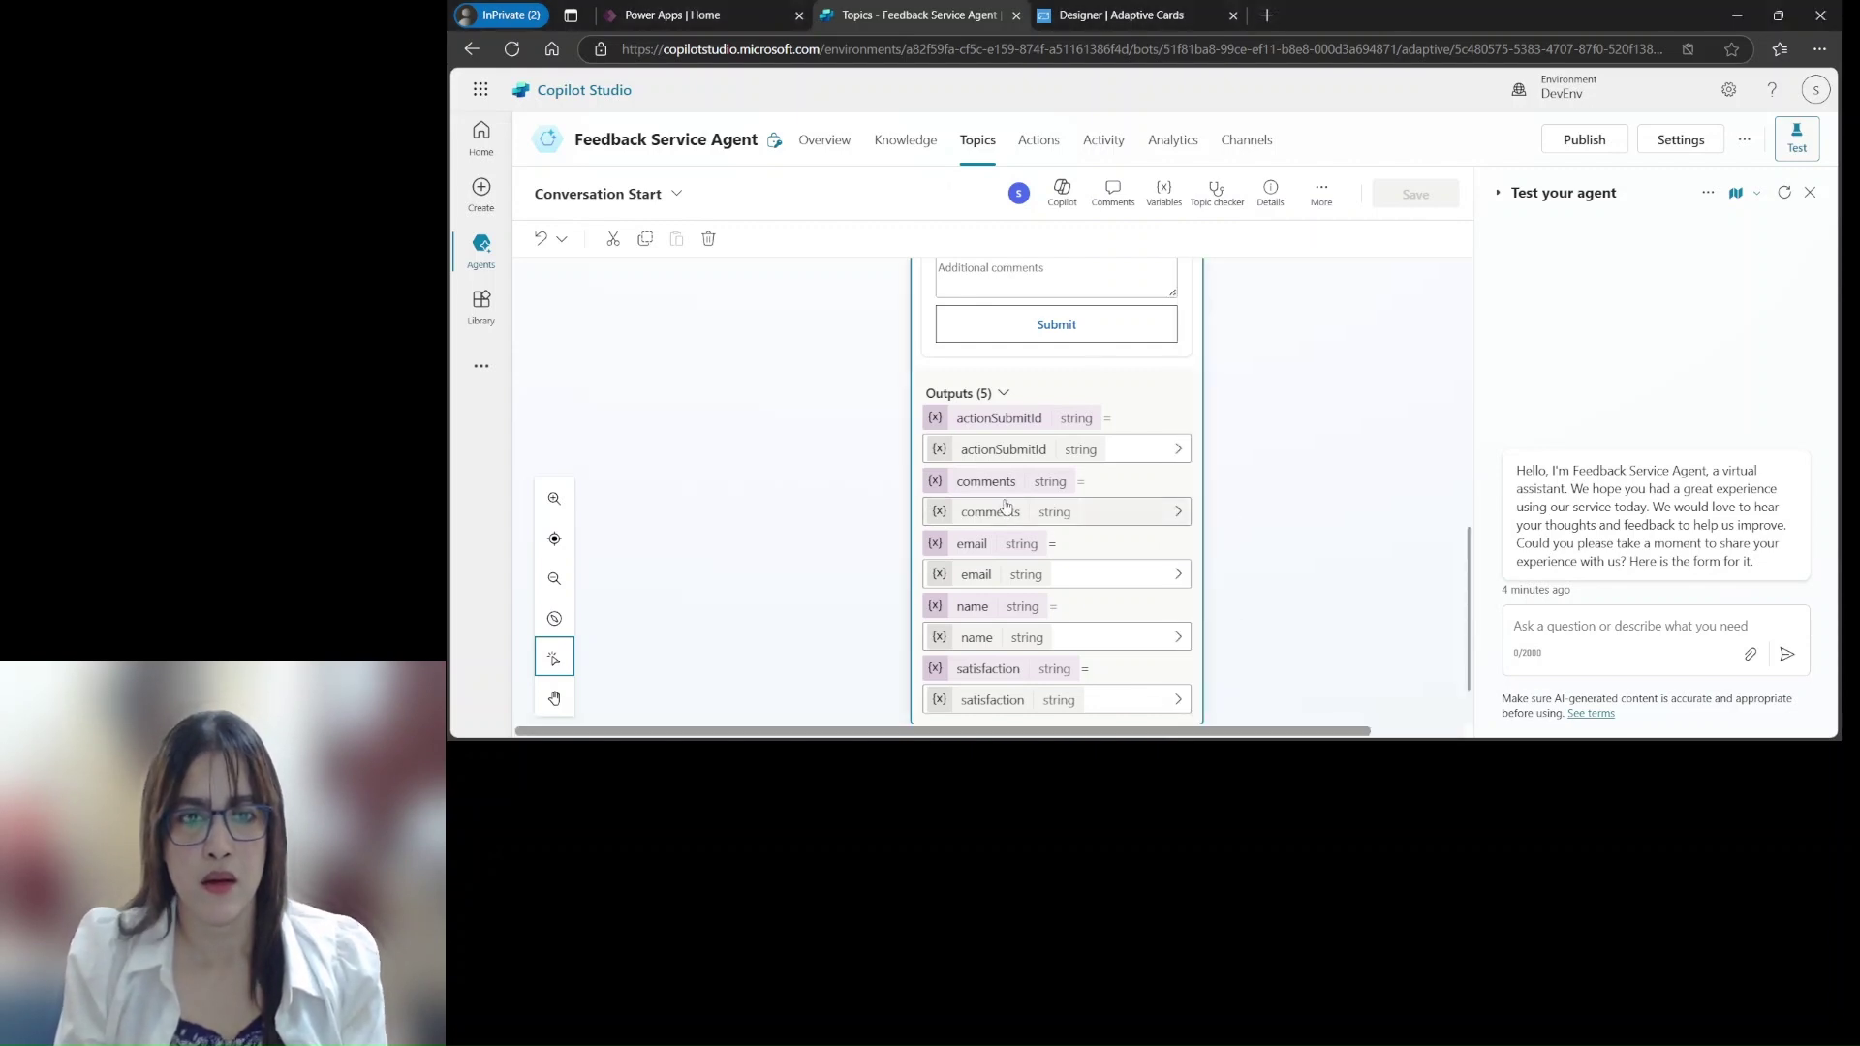
left_click(990, 451)
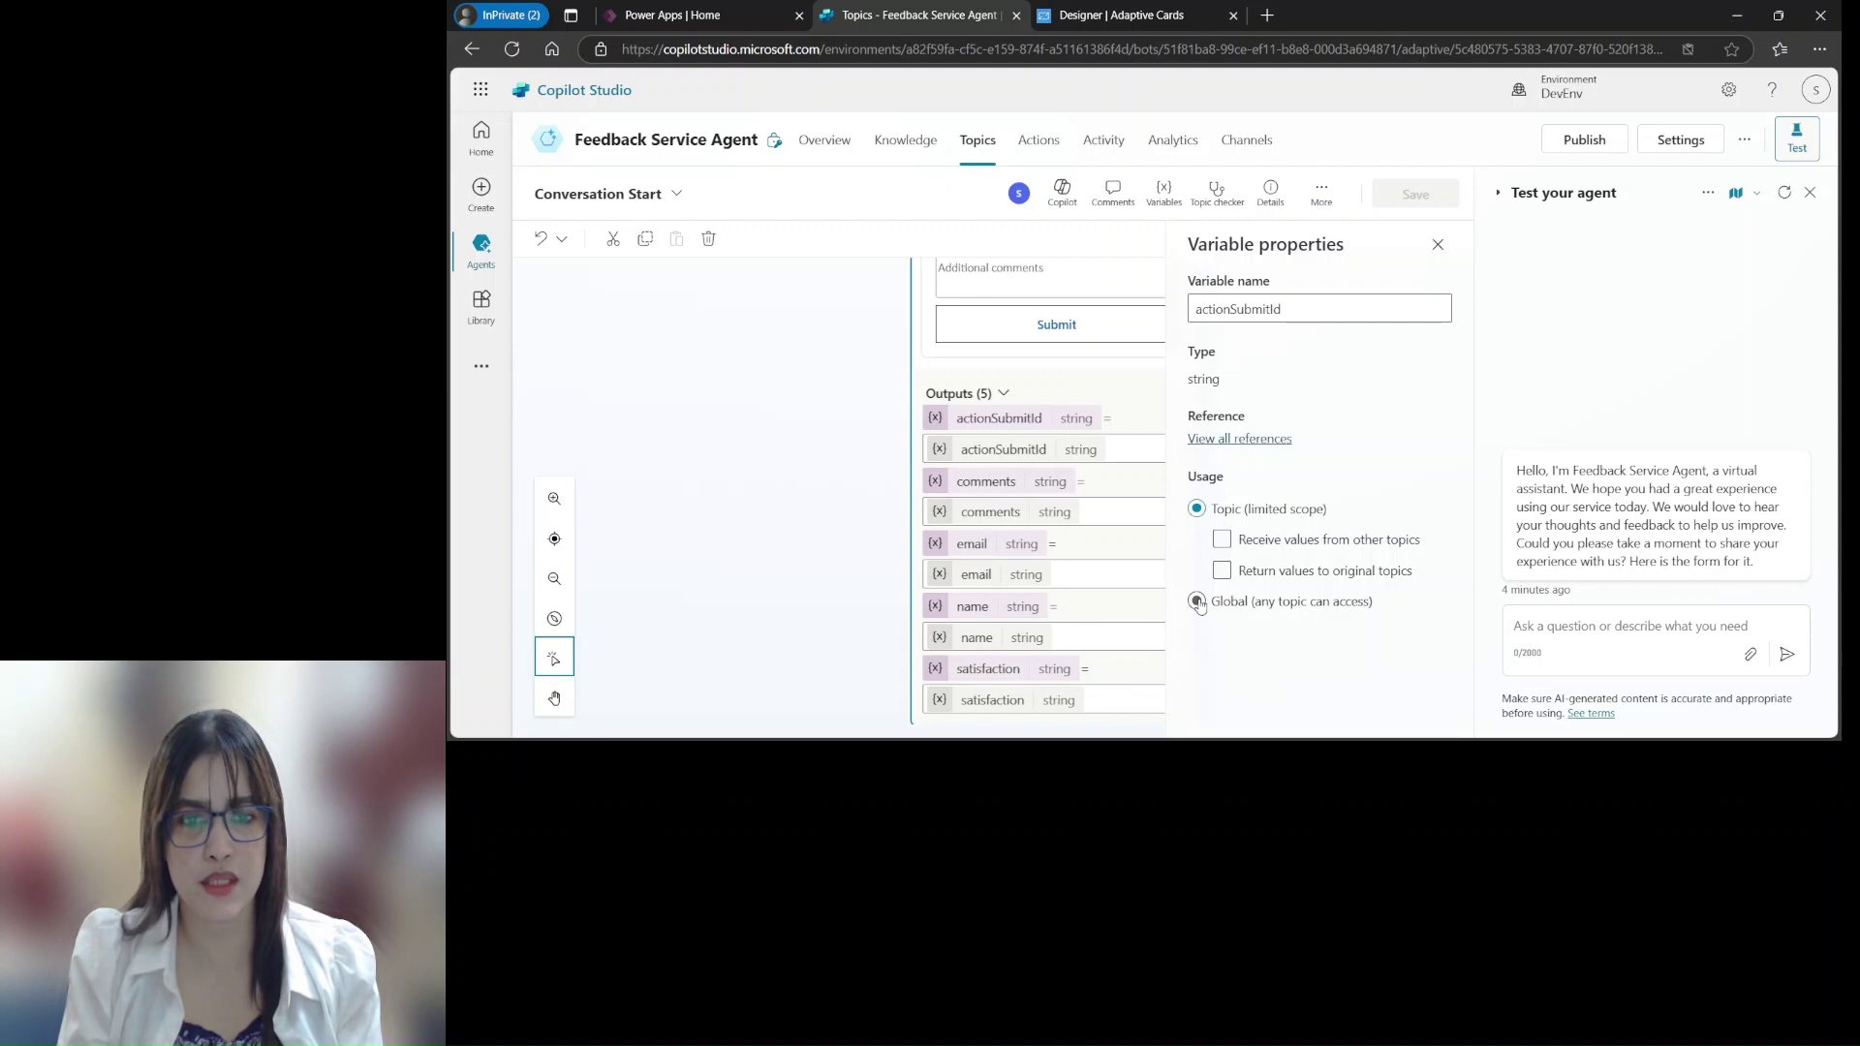
left_click(1198, 603)
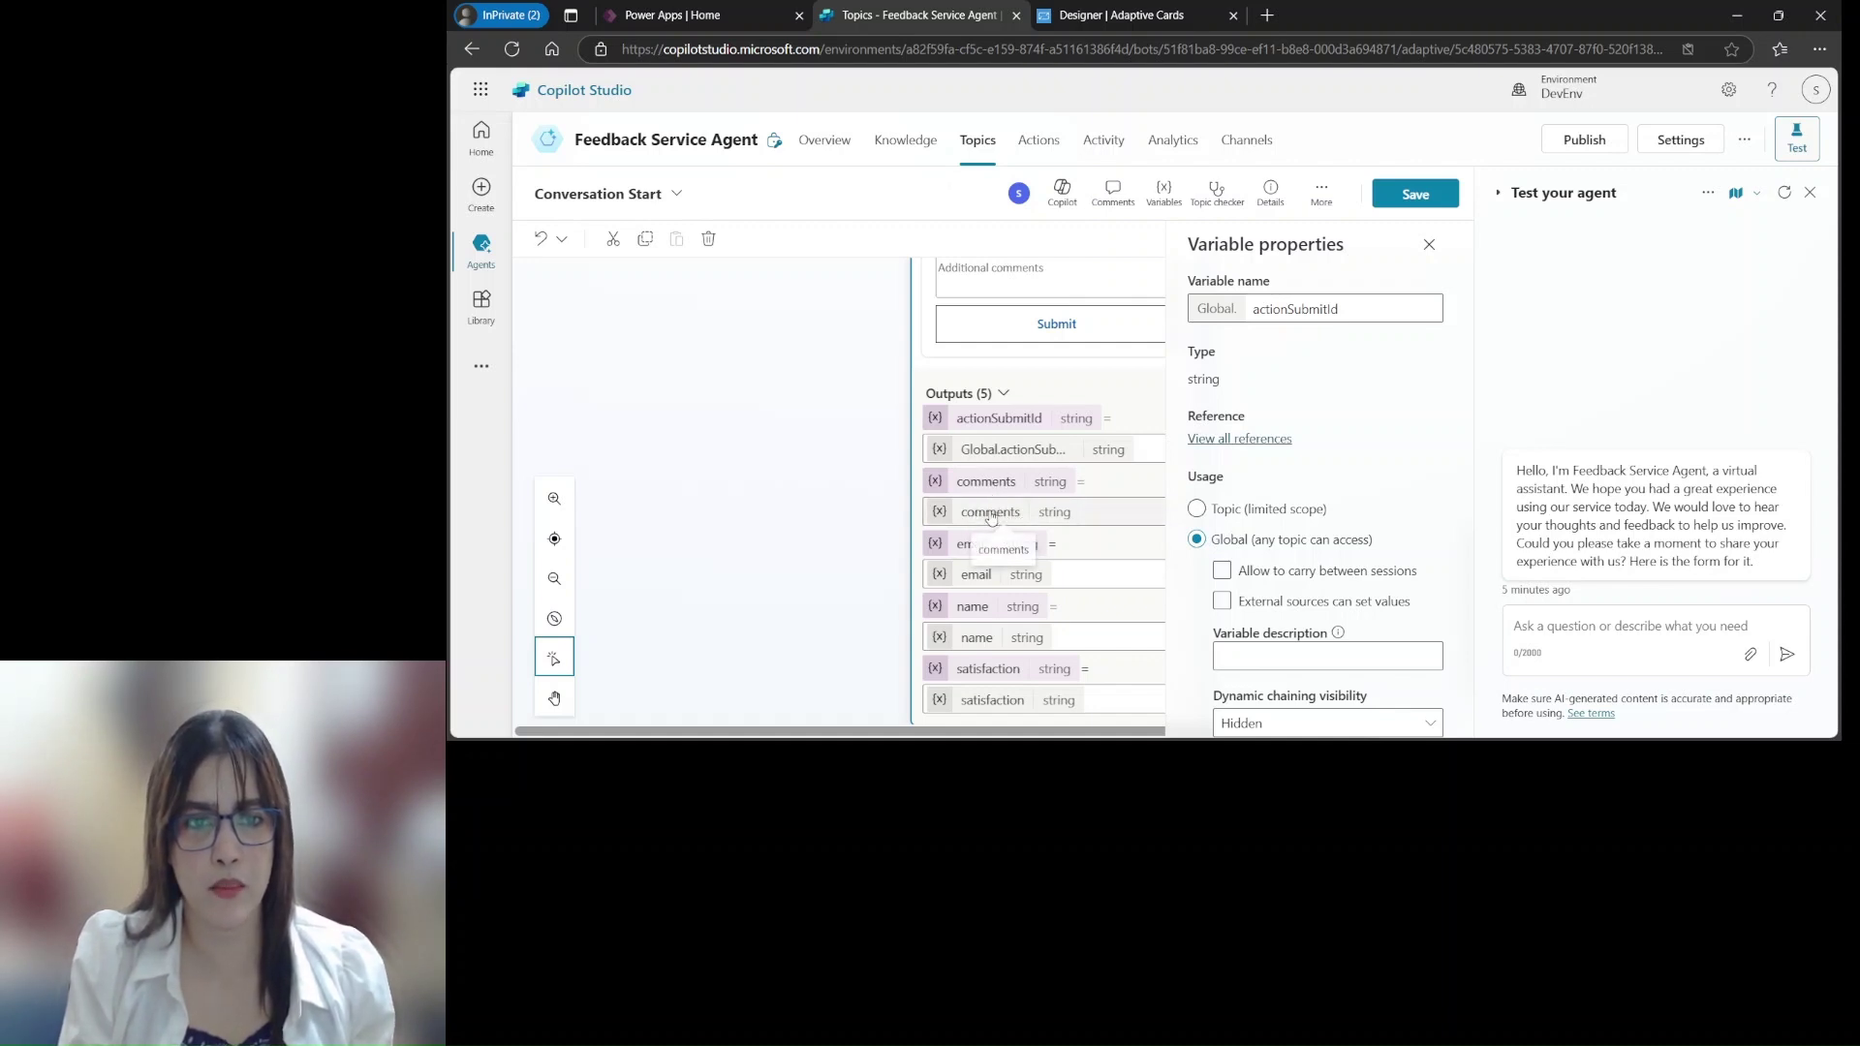
Make the comments, email, name and satisfaction variables Global too, then save the topic
left_click(990, 513)
left_click(1199, 601)
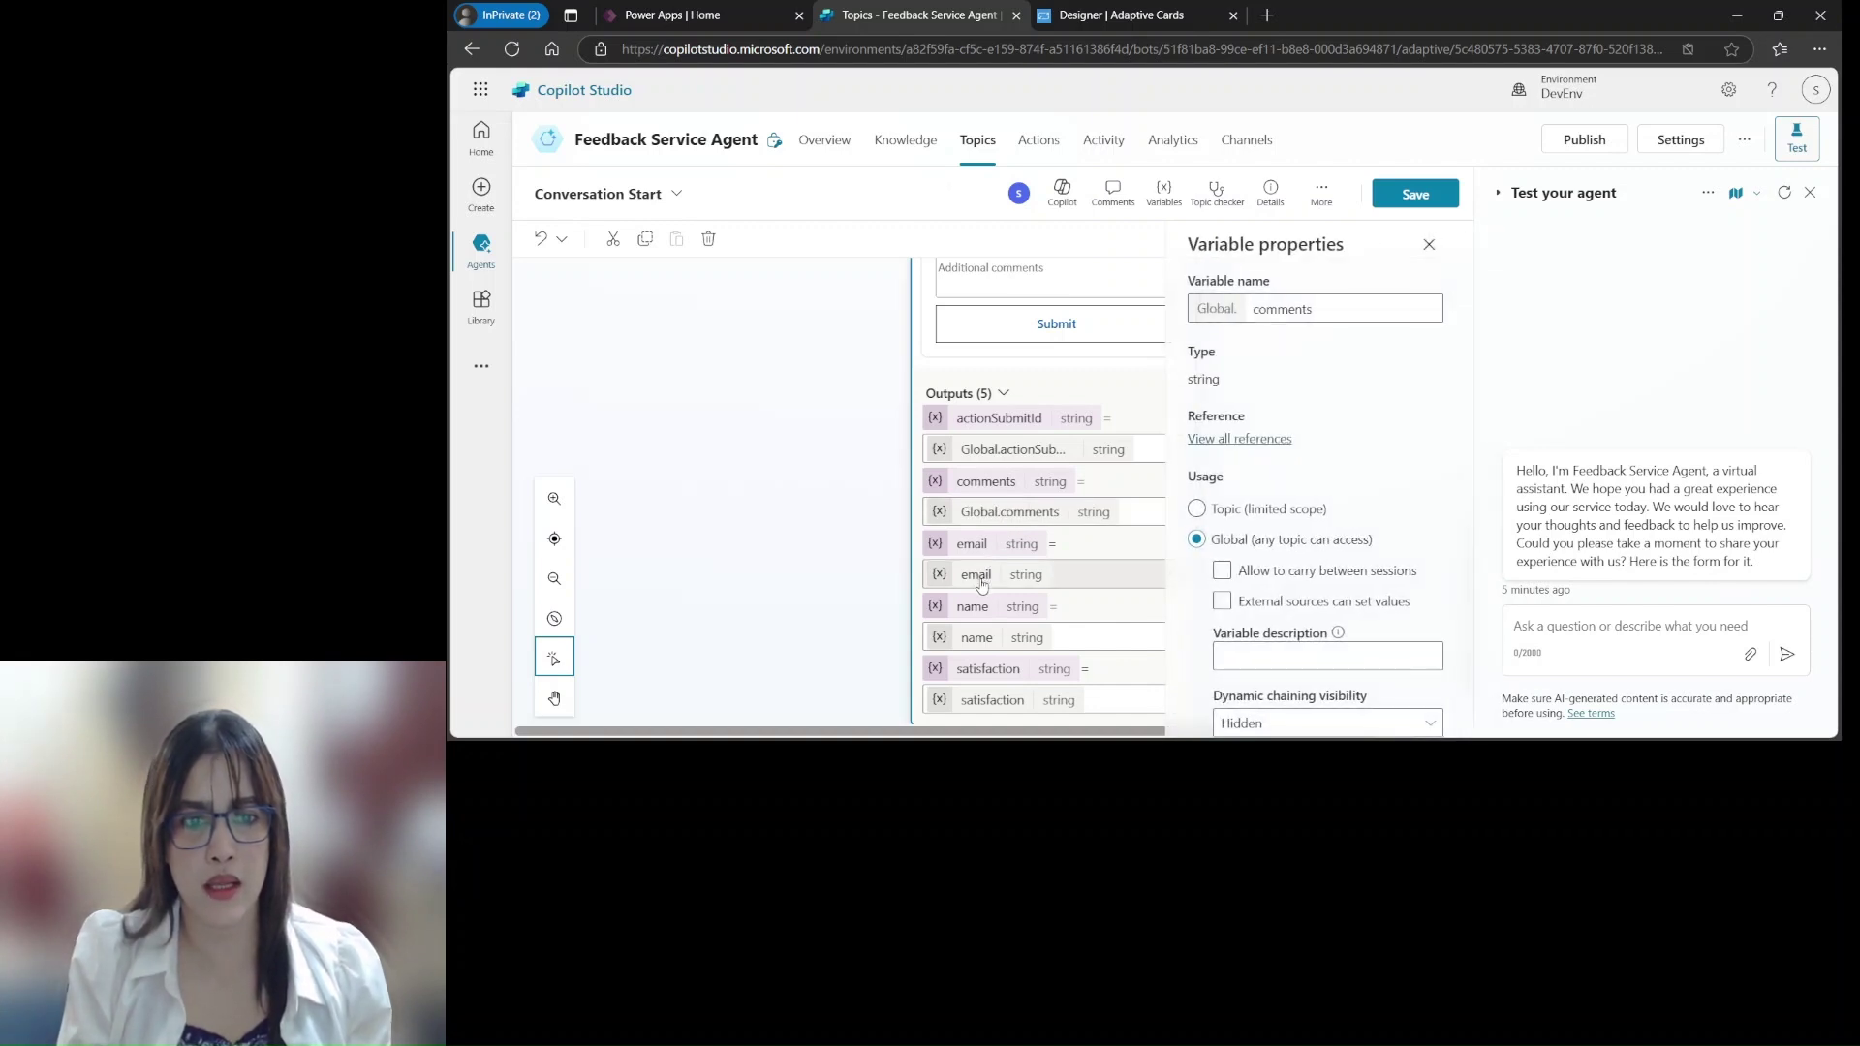
left_click(982, 582)
left_click(1198, 601)
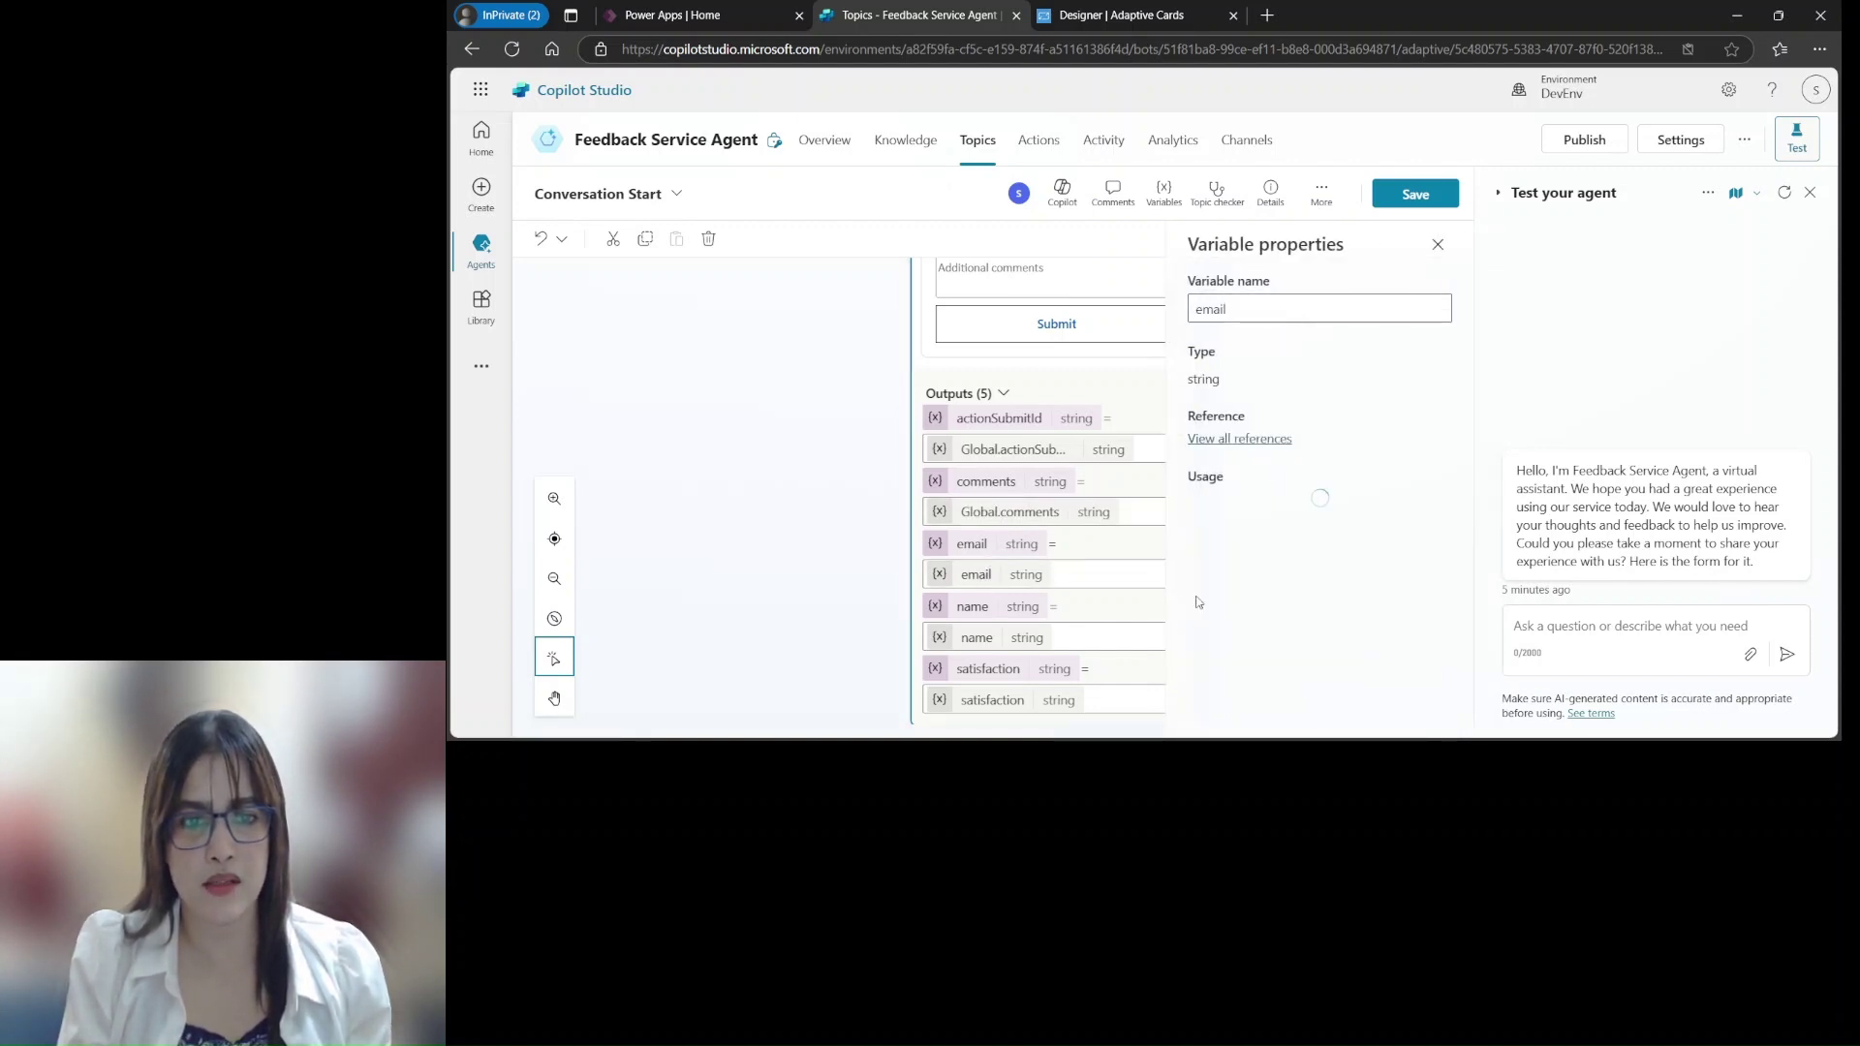
left_click(981, 644)
left_click(1198, 602)
left_click(1018, 712)
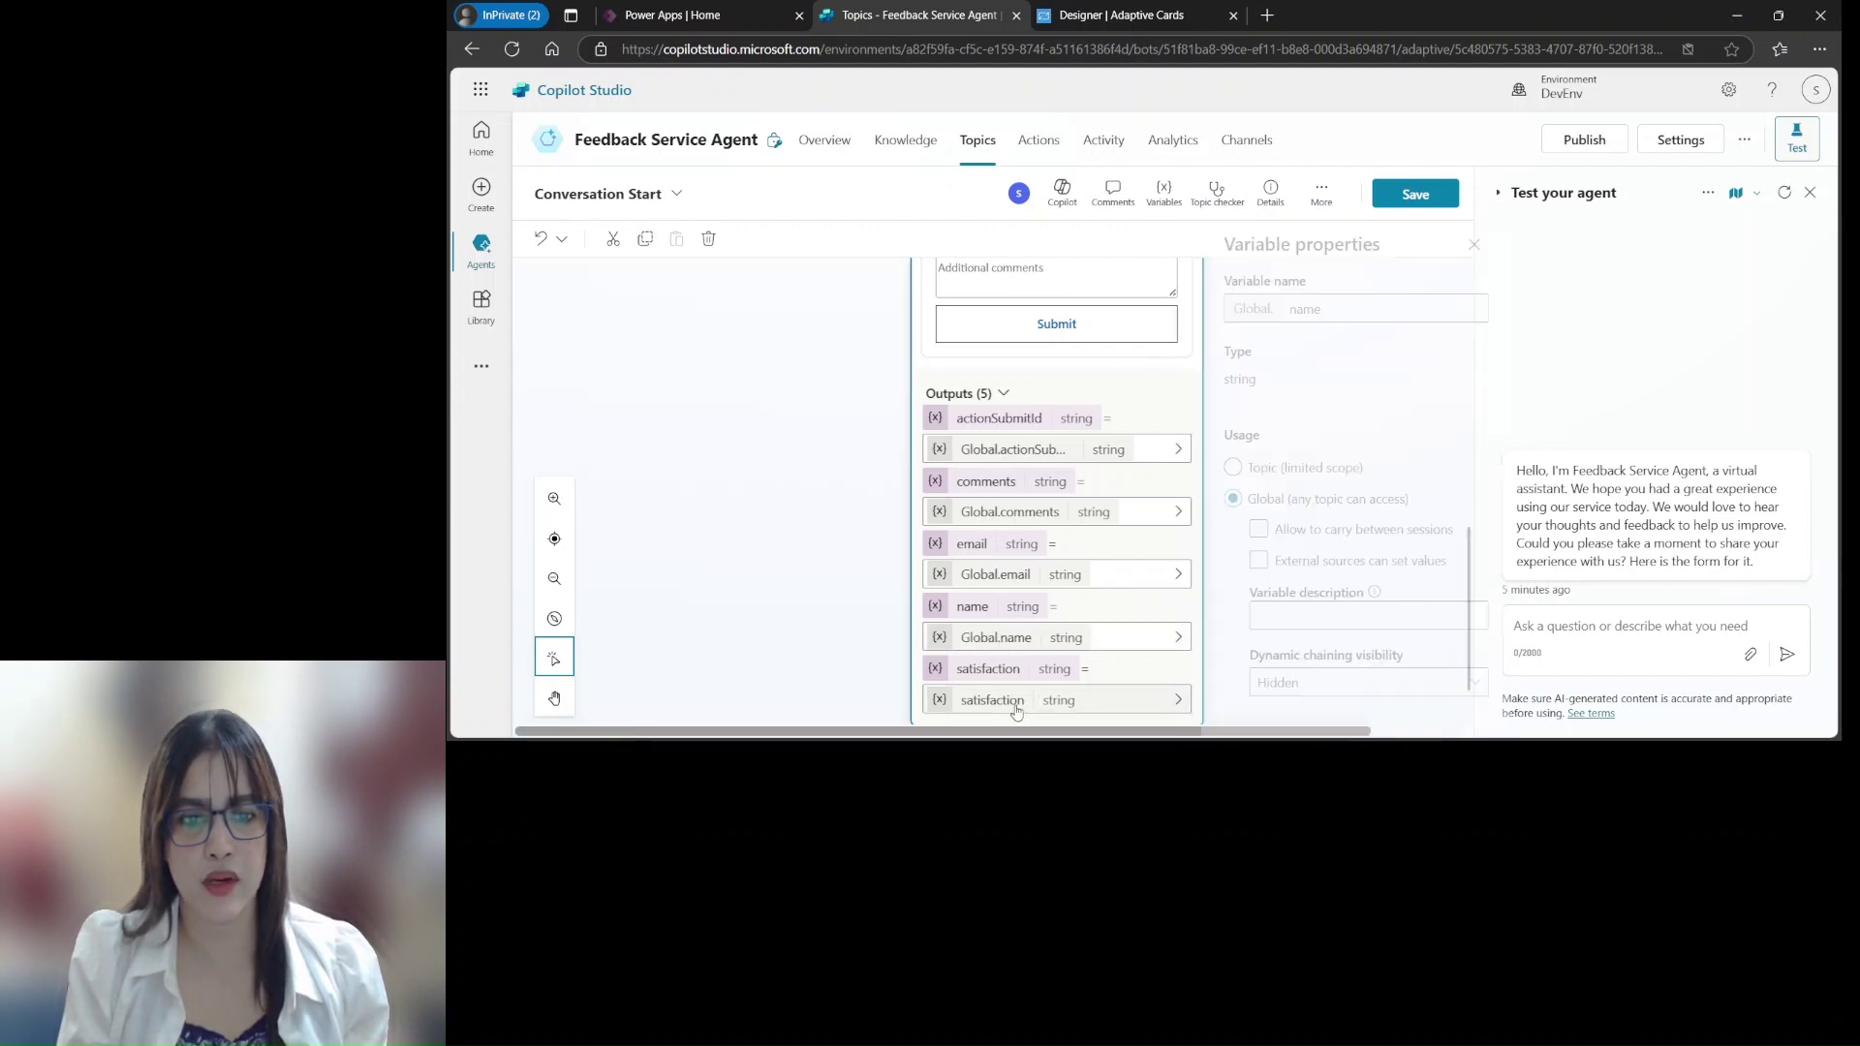
left_click(1198, 601)
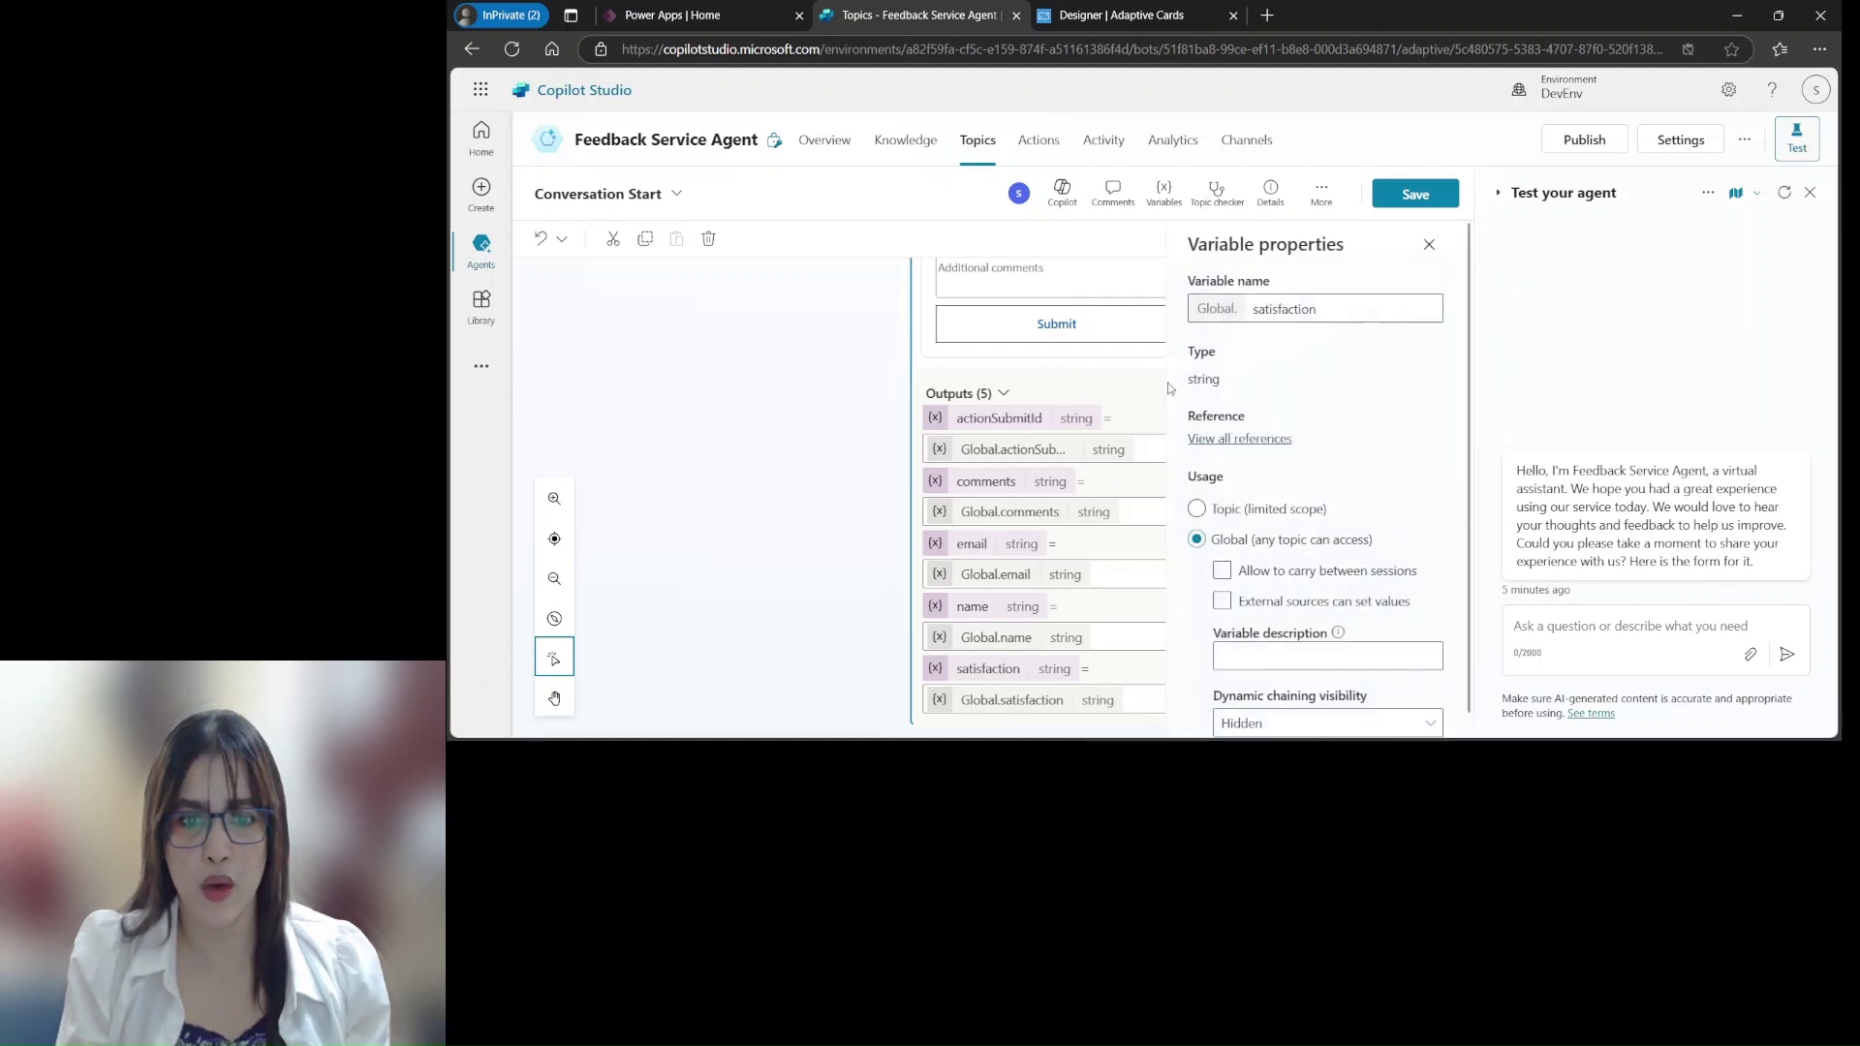
scroll(1475, 325, "down", 1)
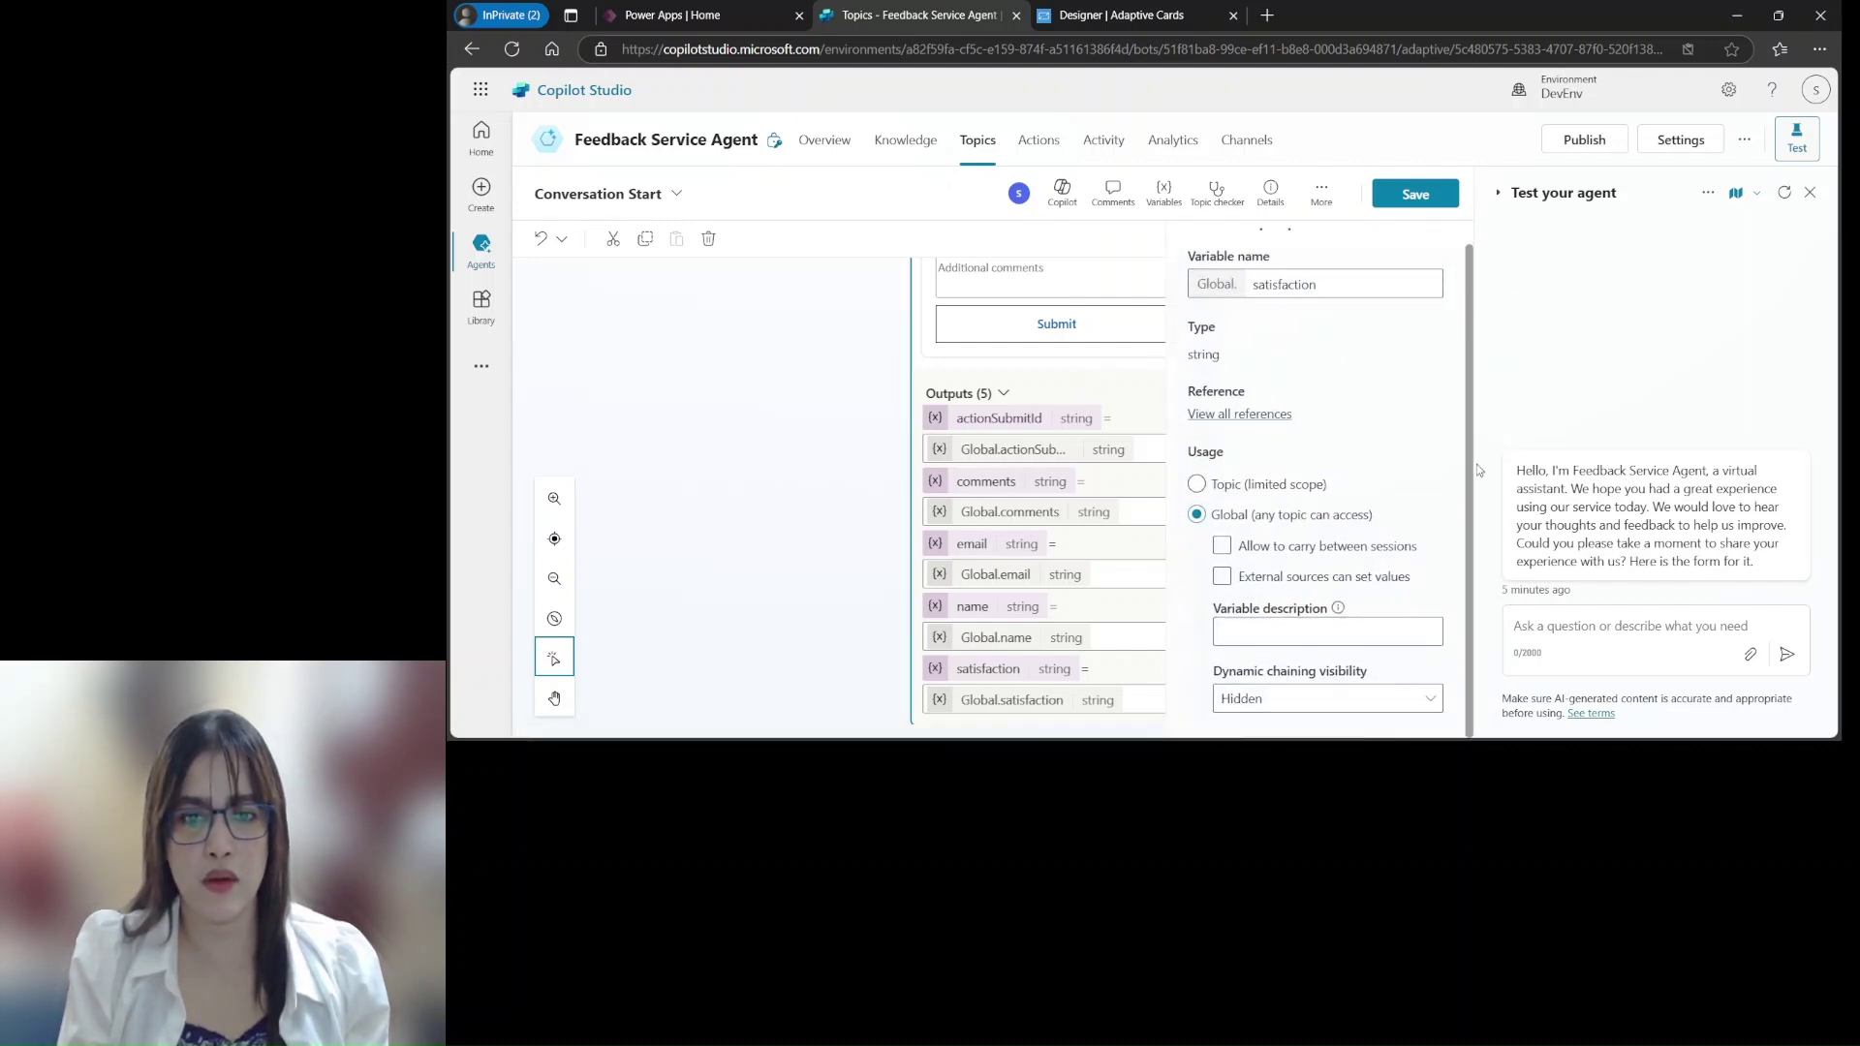
left_click(1413, 196)
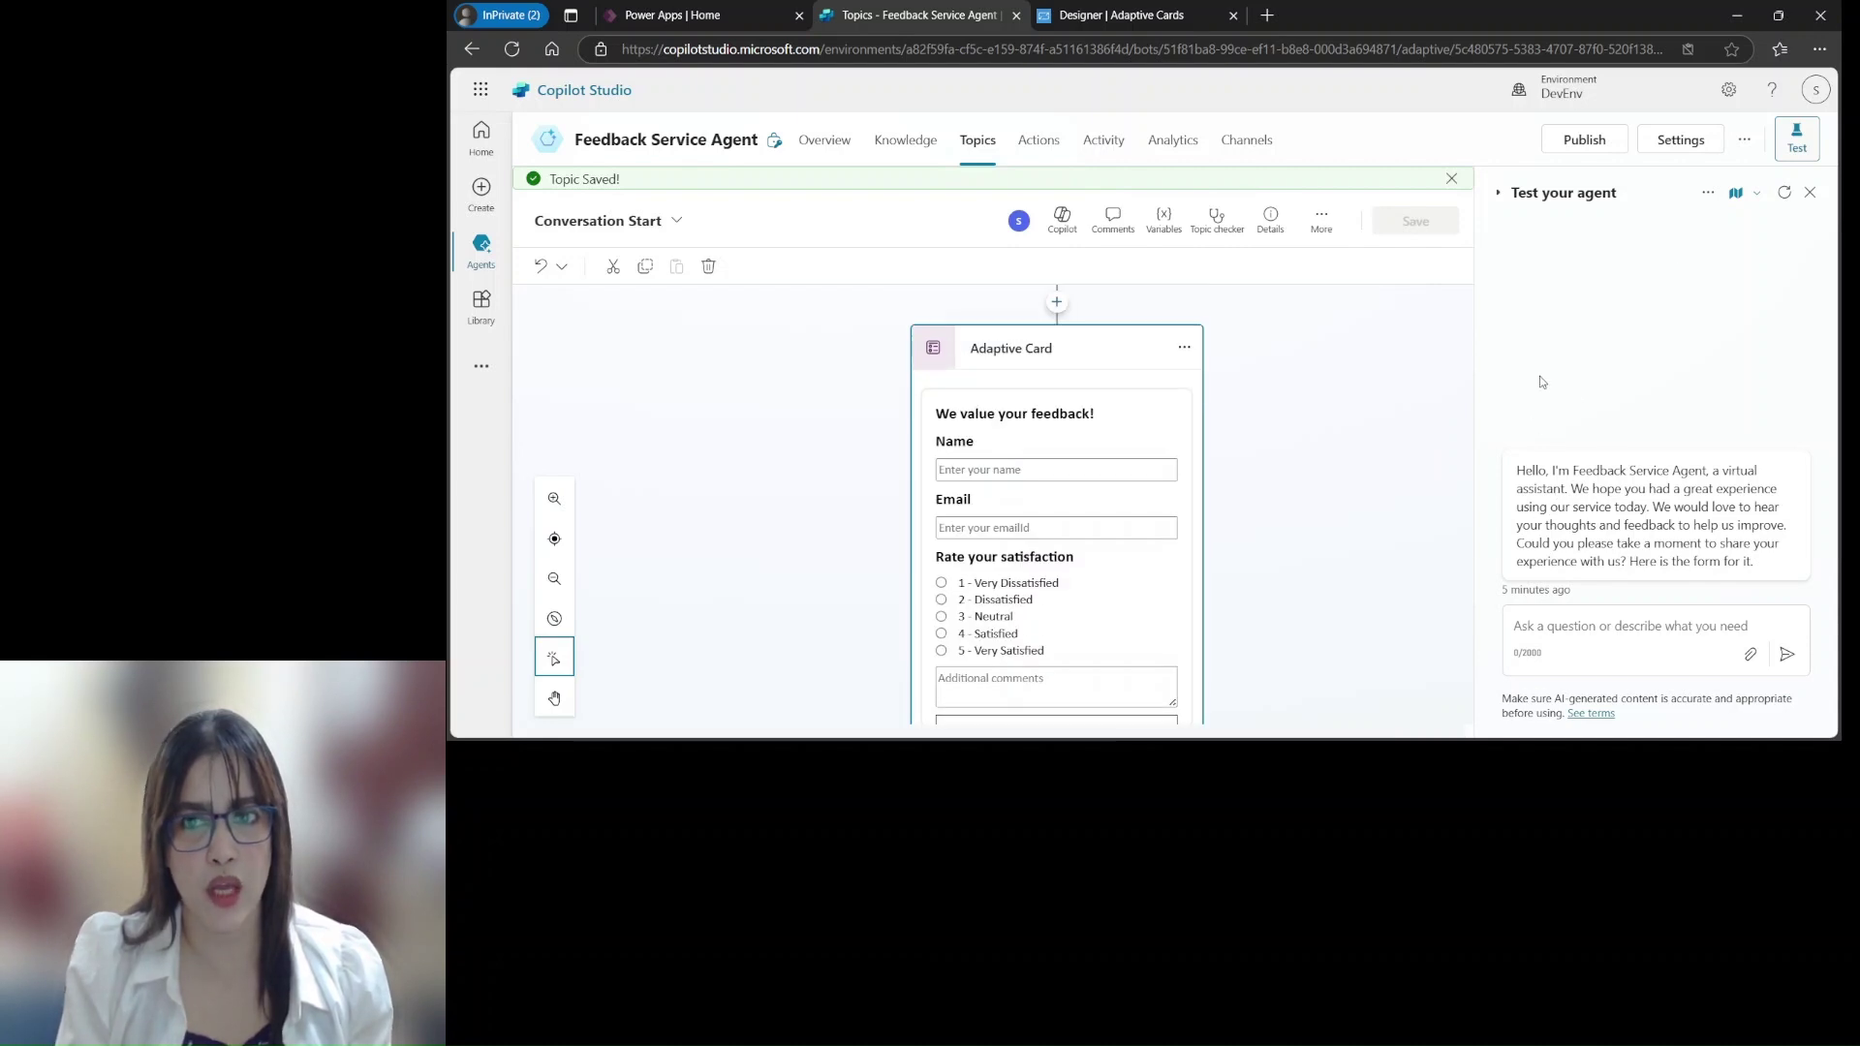
Refresh the test chat and scroll down to the feedback form card below the greeting
left_click(1785, 193)
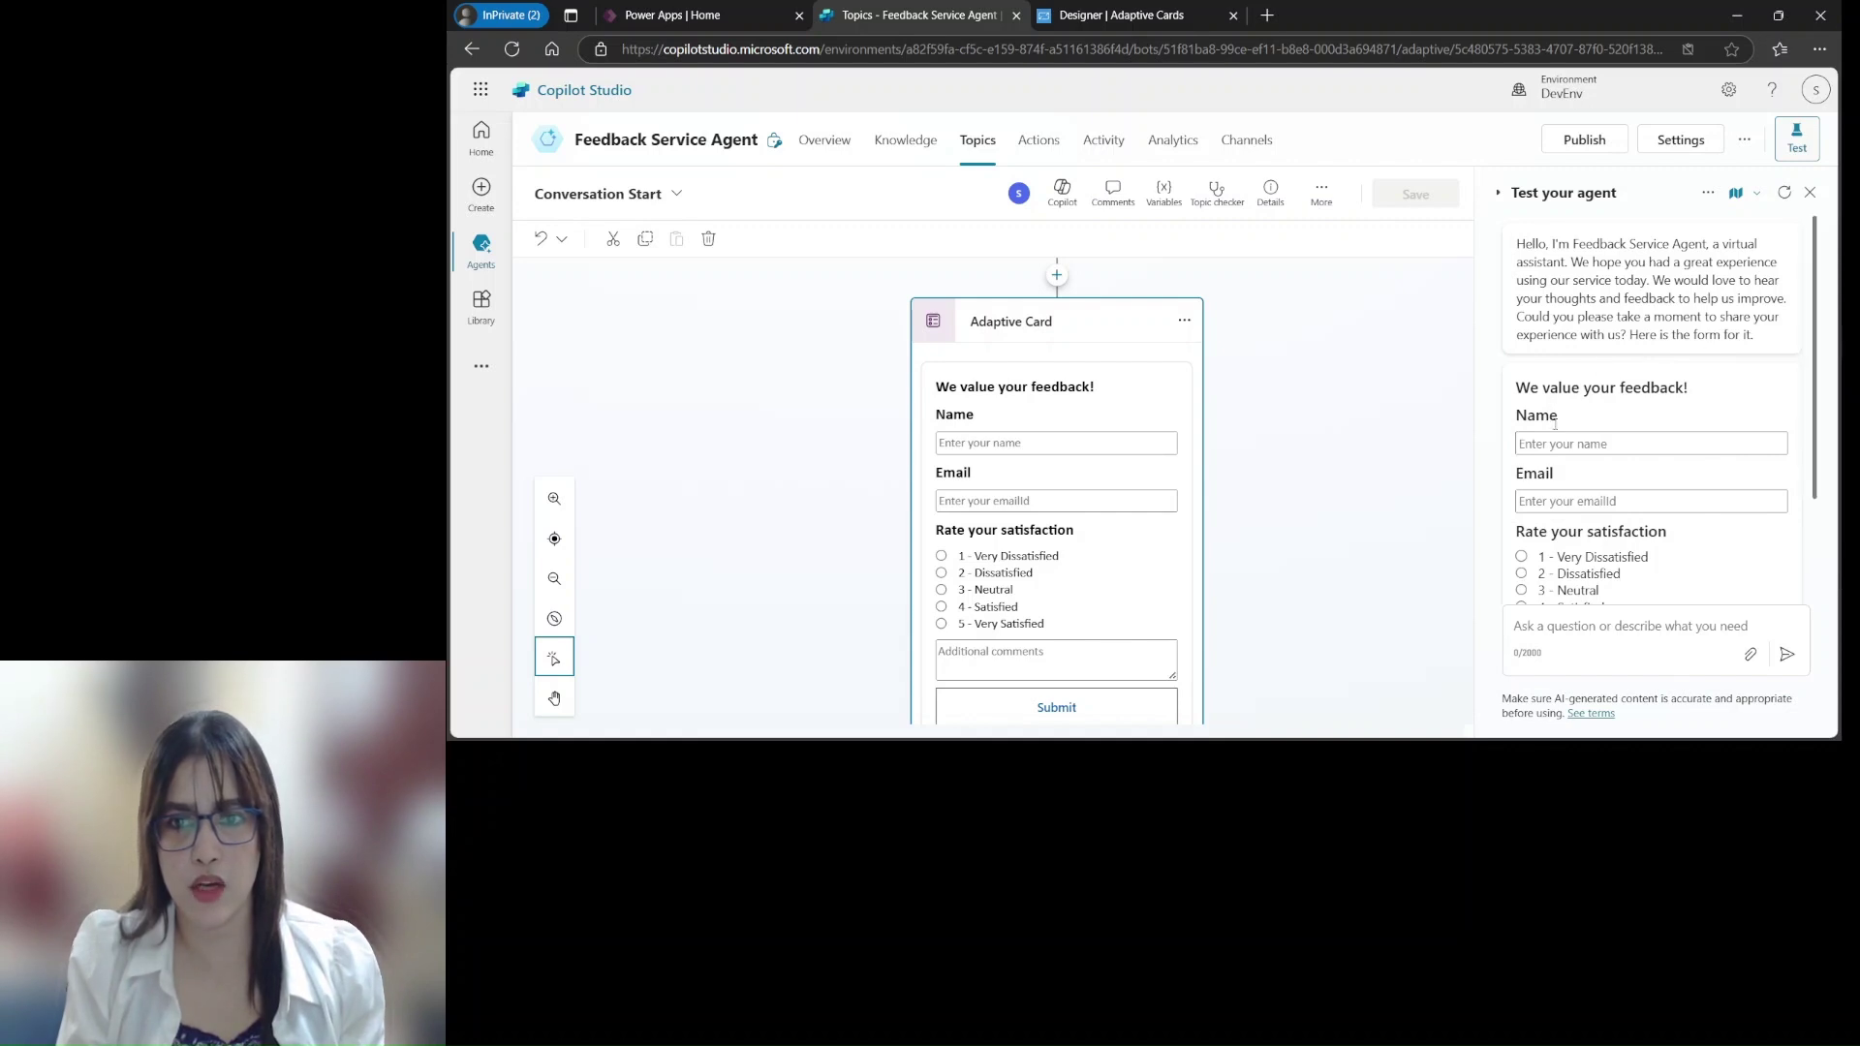
scroll(1817, 329, "down", 3)
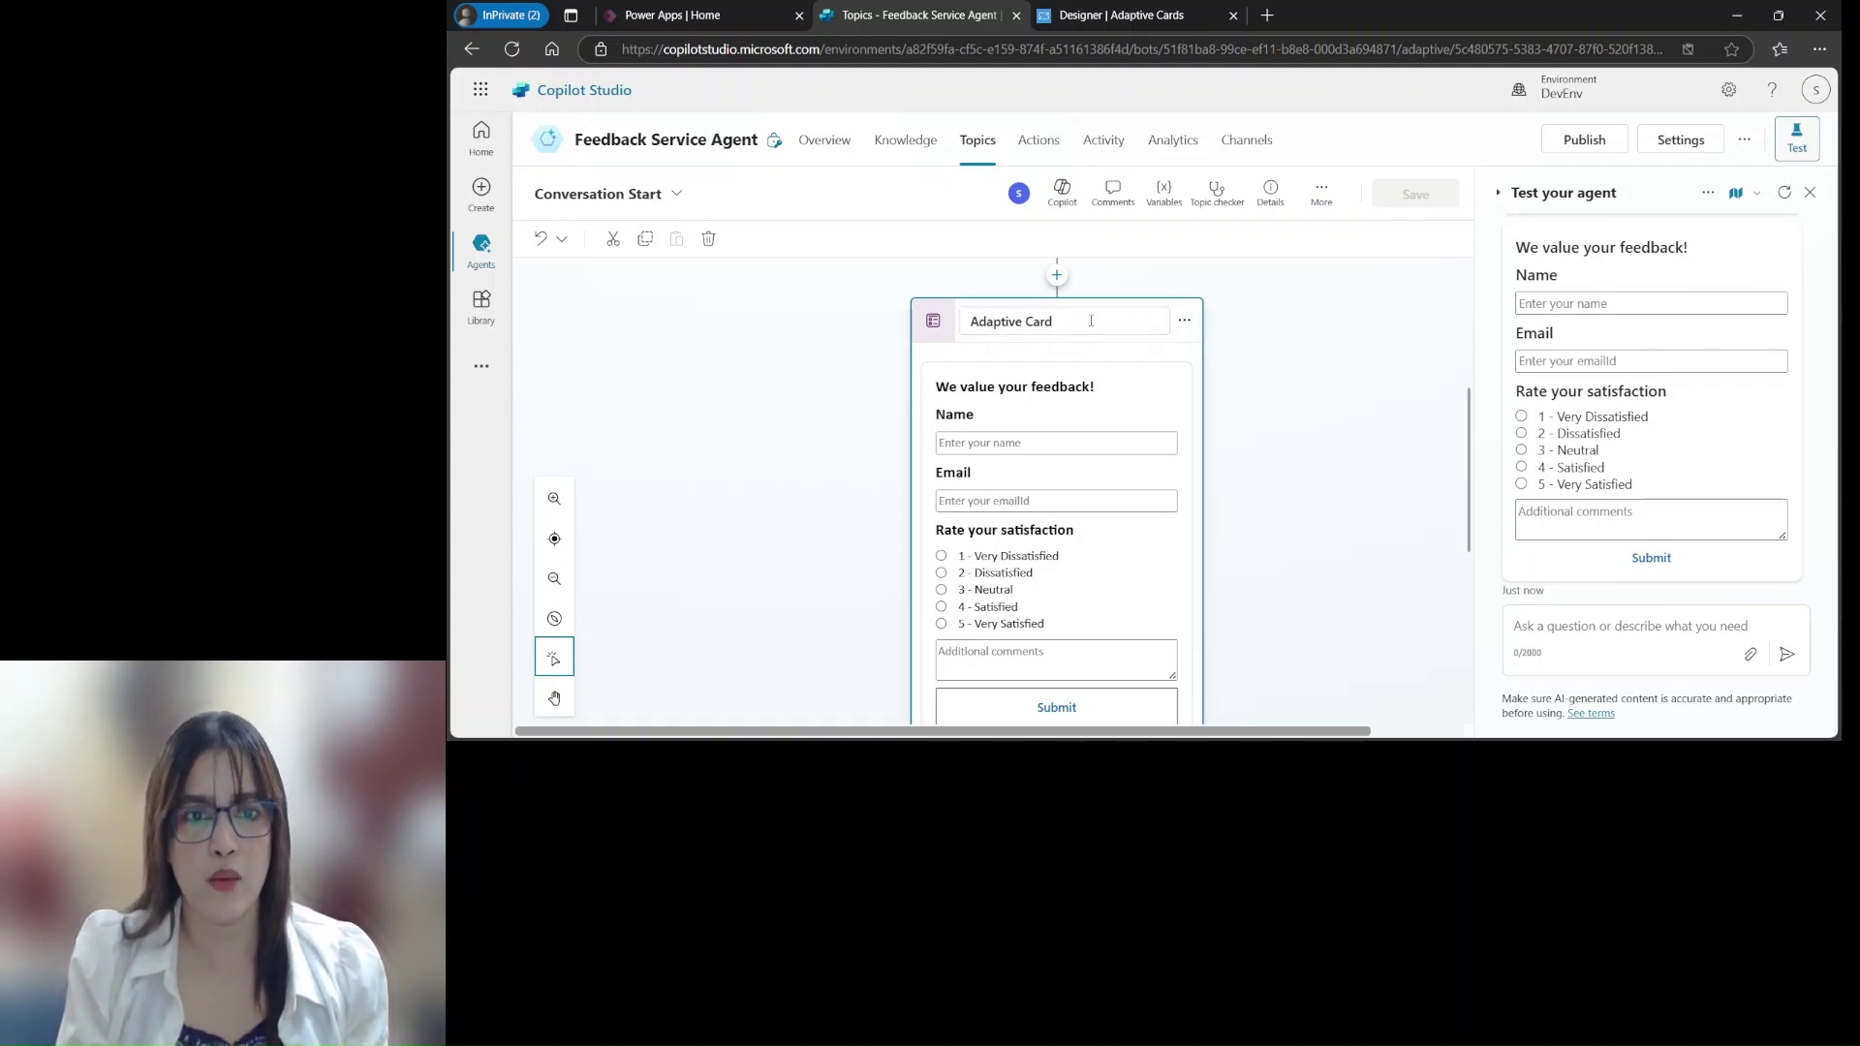
scroll(1284, 579, "down", 3)
scroll(1282, 572, "down", 2)
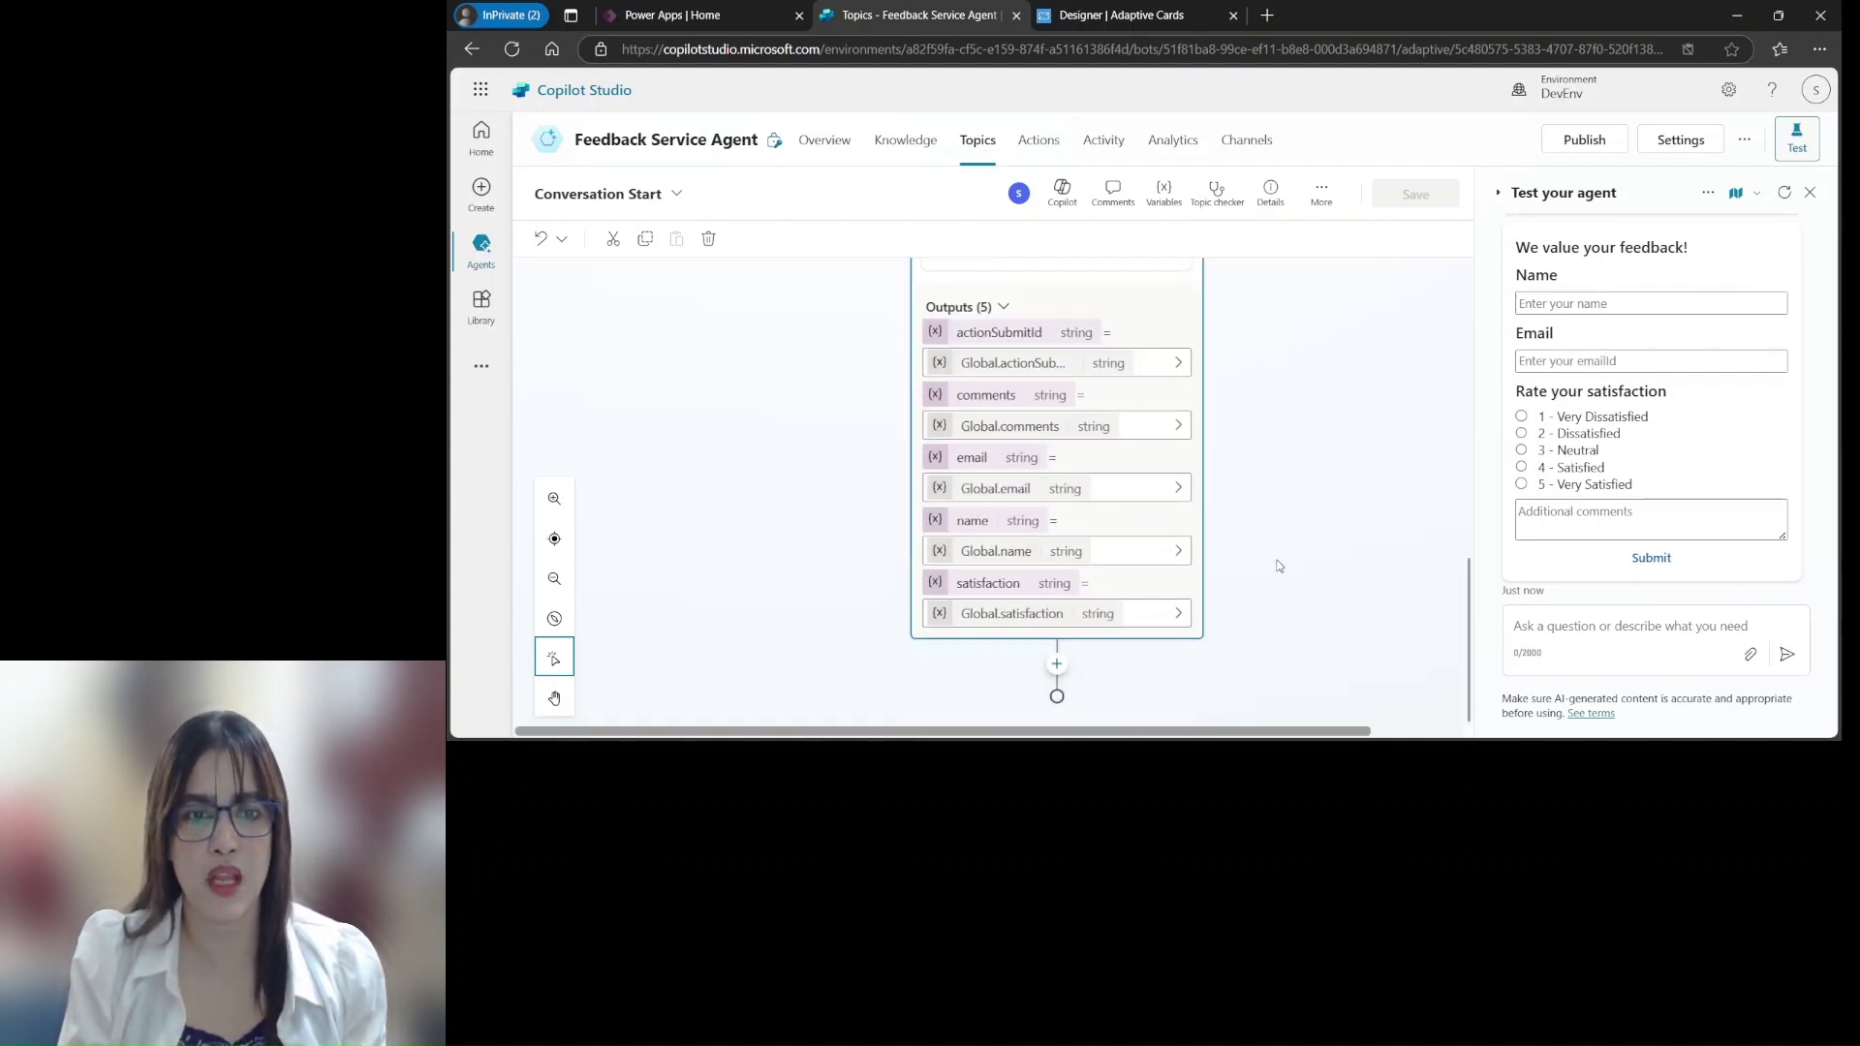
Add a Call an action > Create a flow step below the feedback card
left_click(1064, 666)
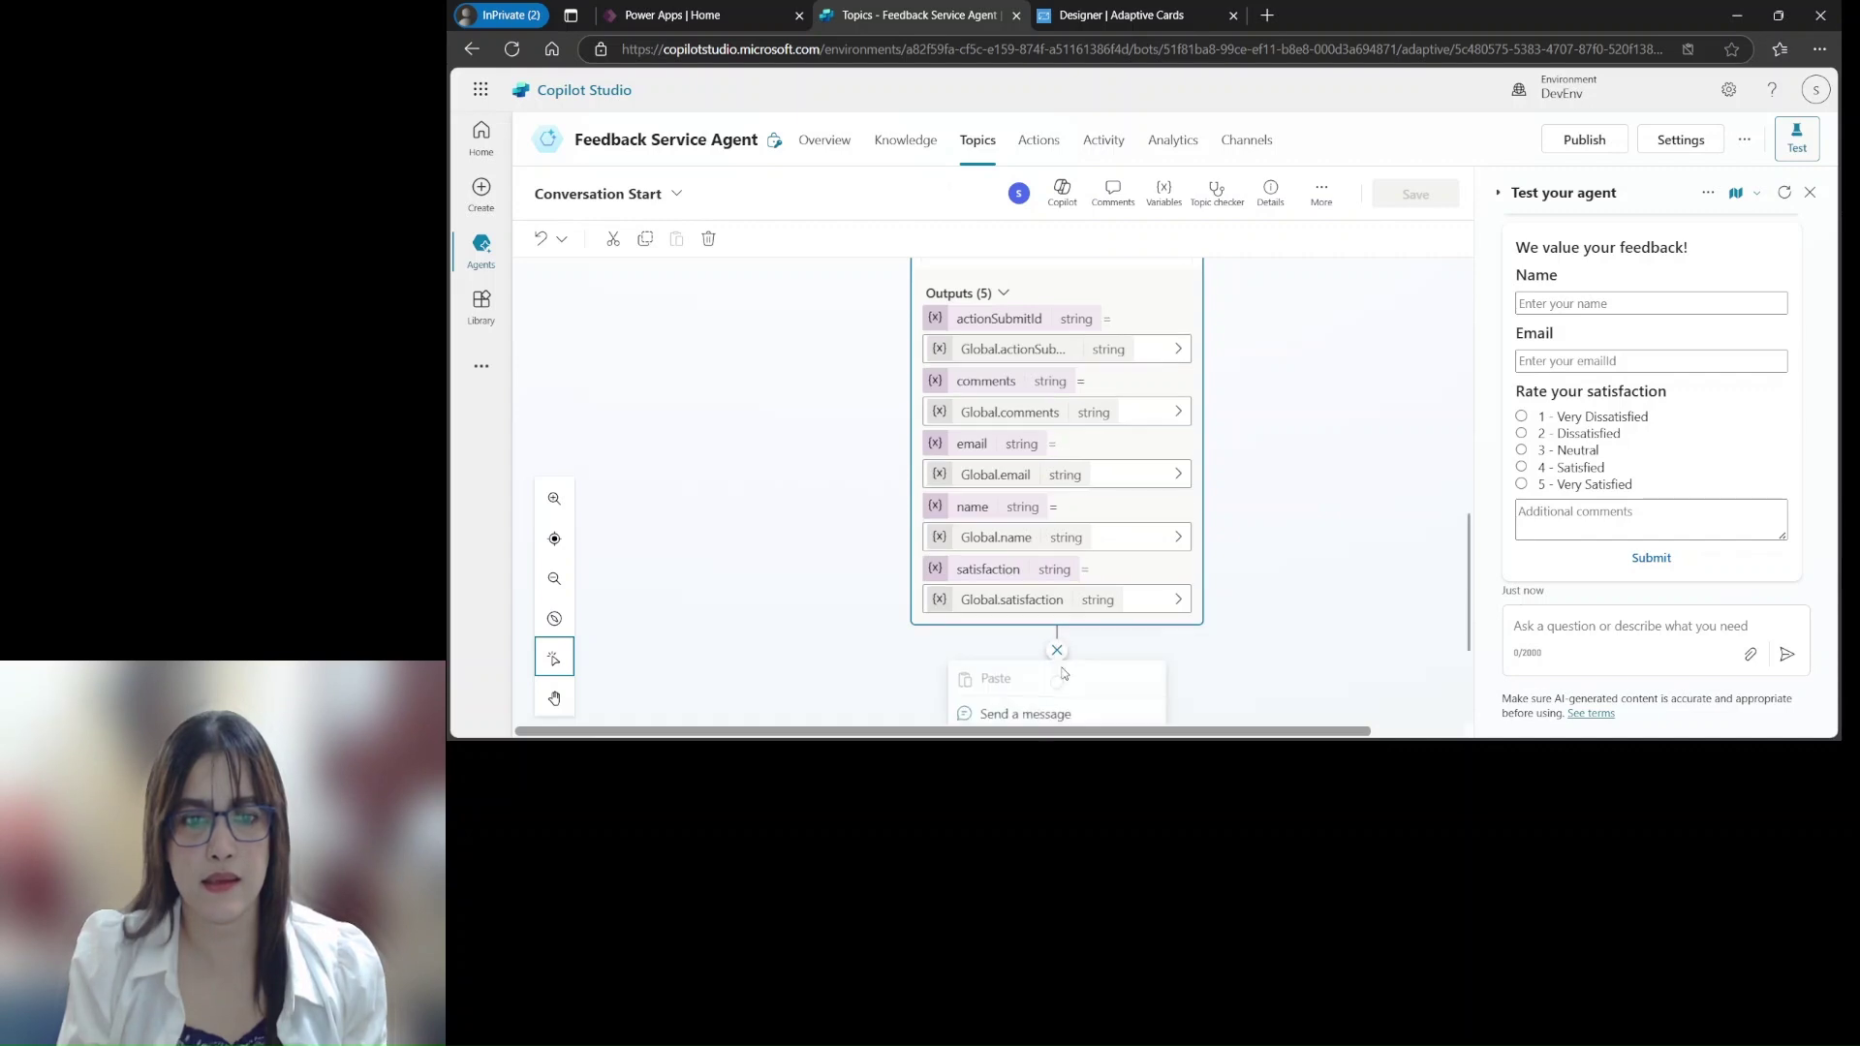
left_click_drag(1469, 554, 1459, 739)
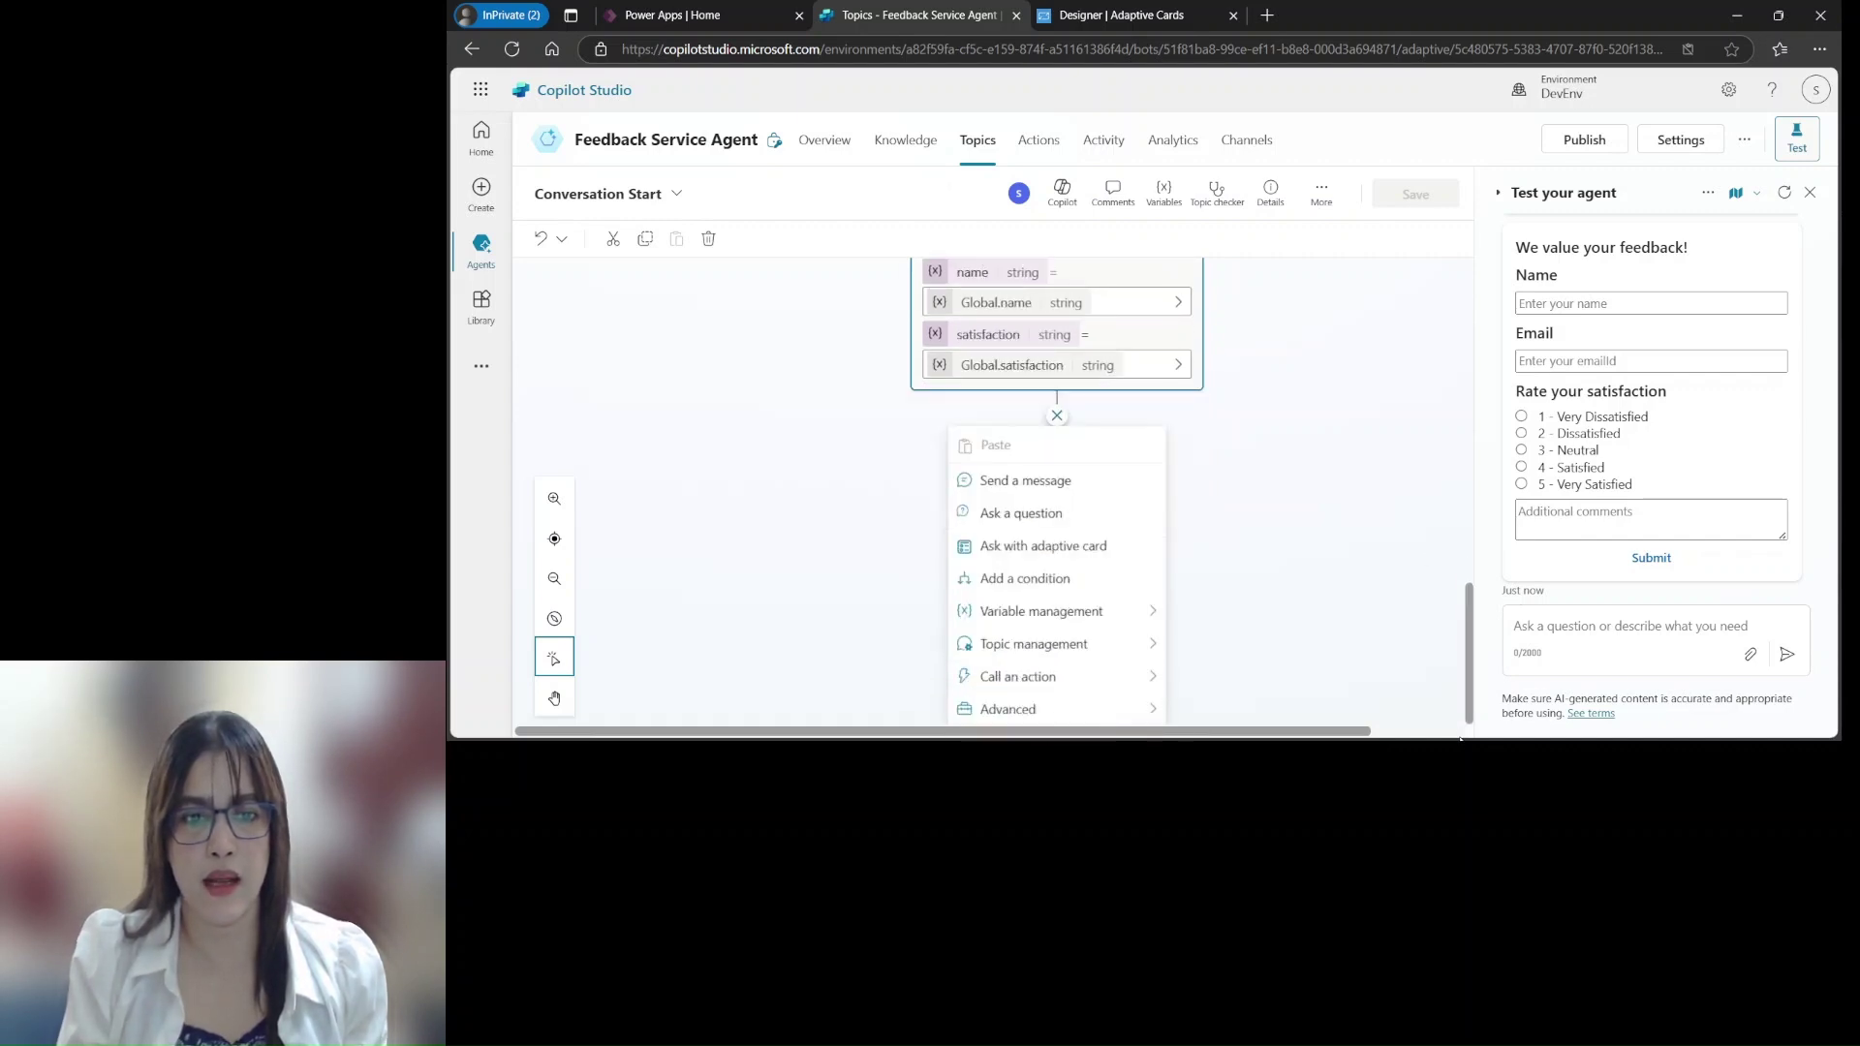
mouse_move(1068, 684)
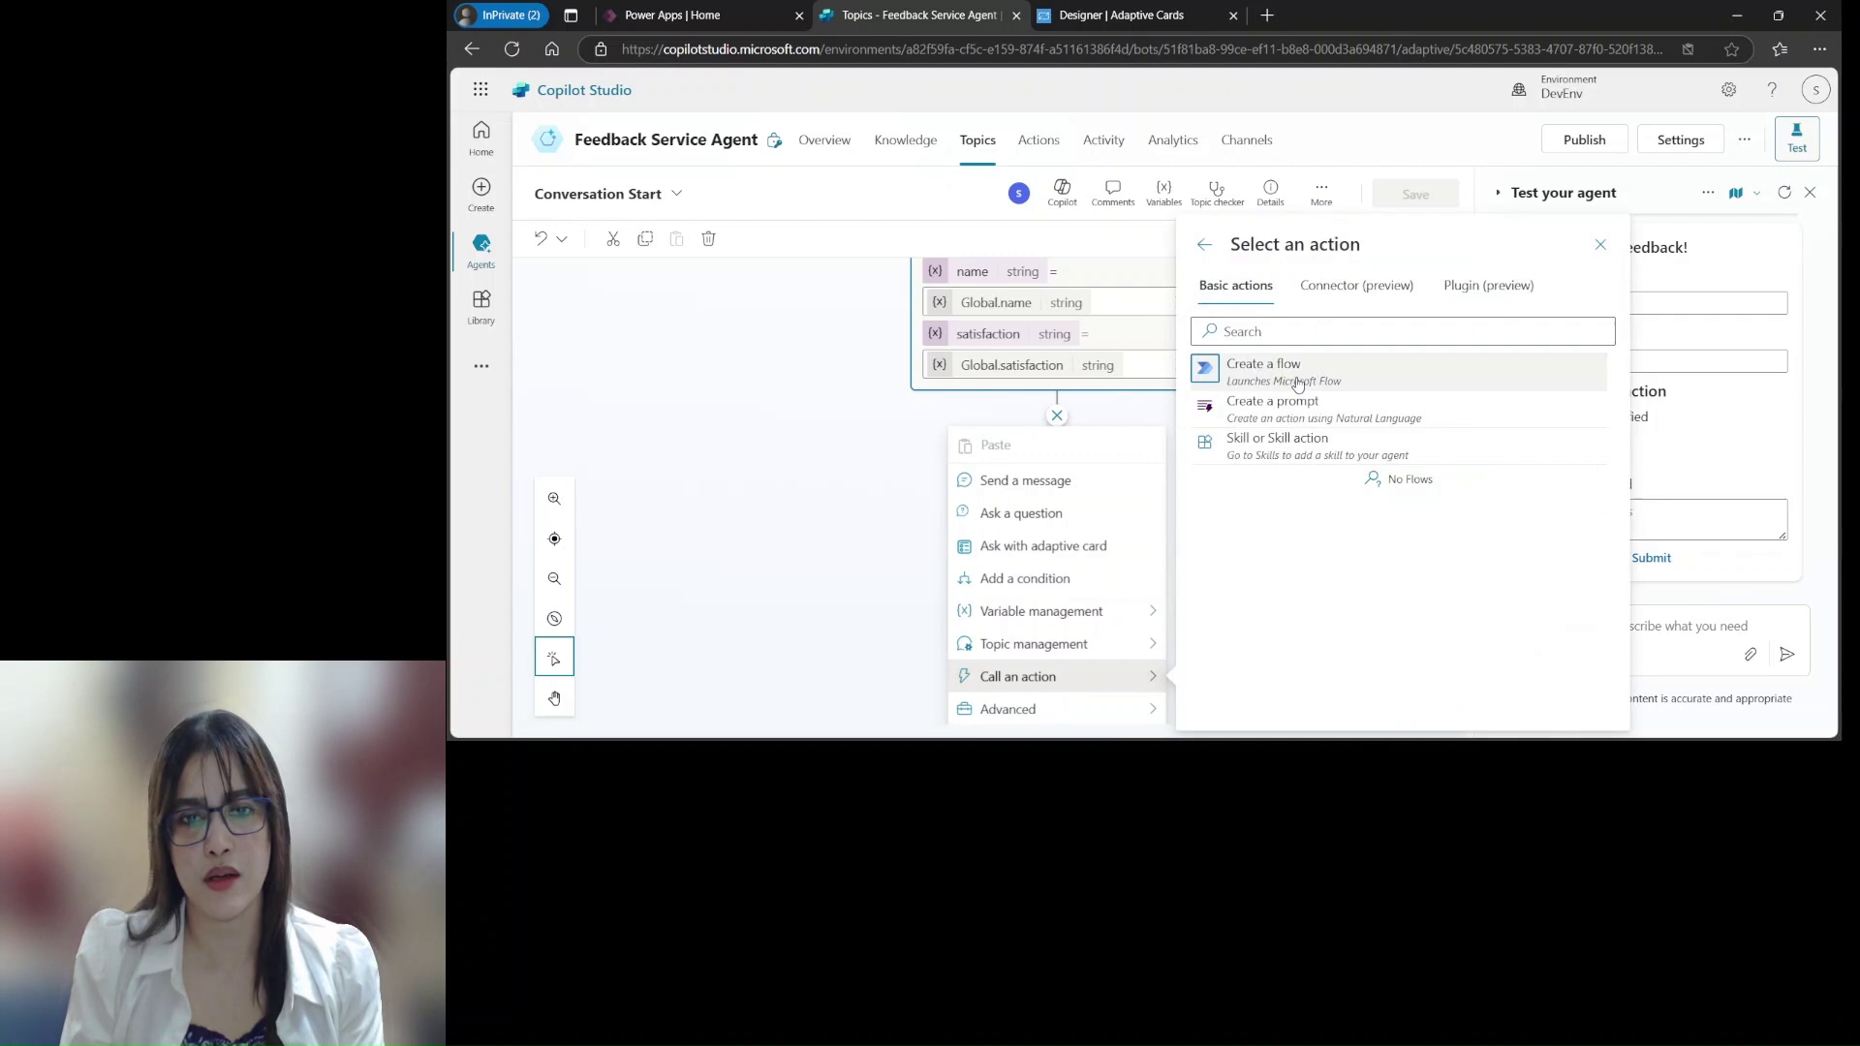
left_click(1295, 383)
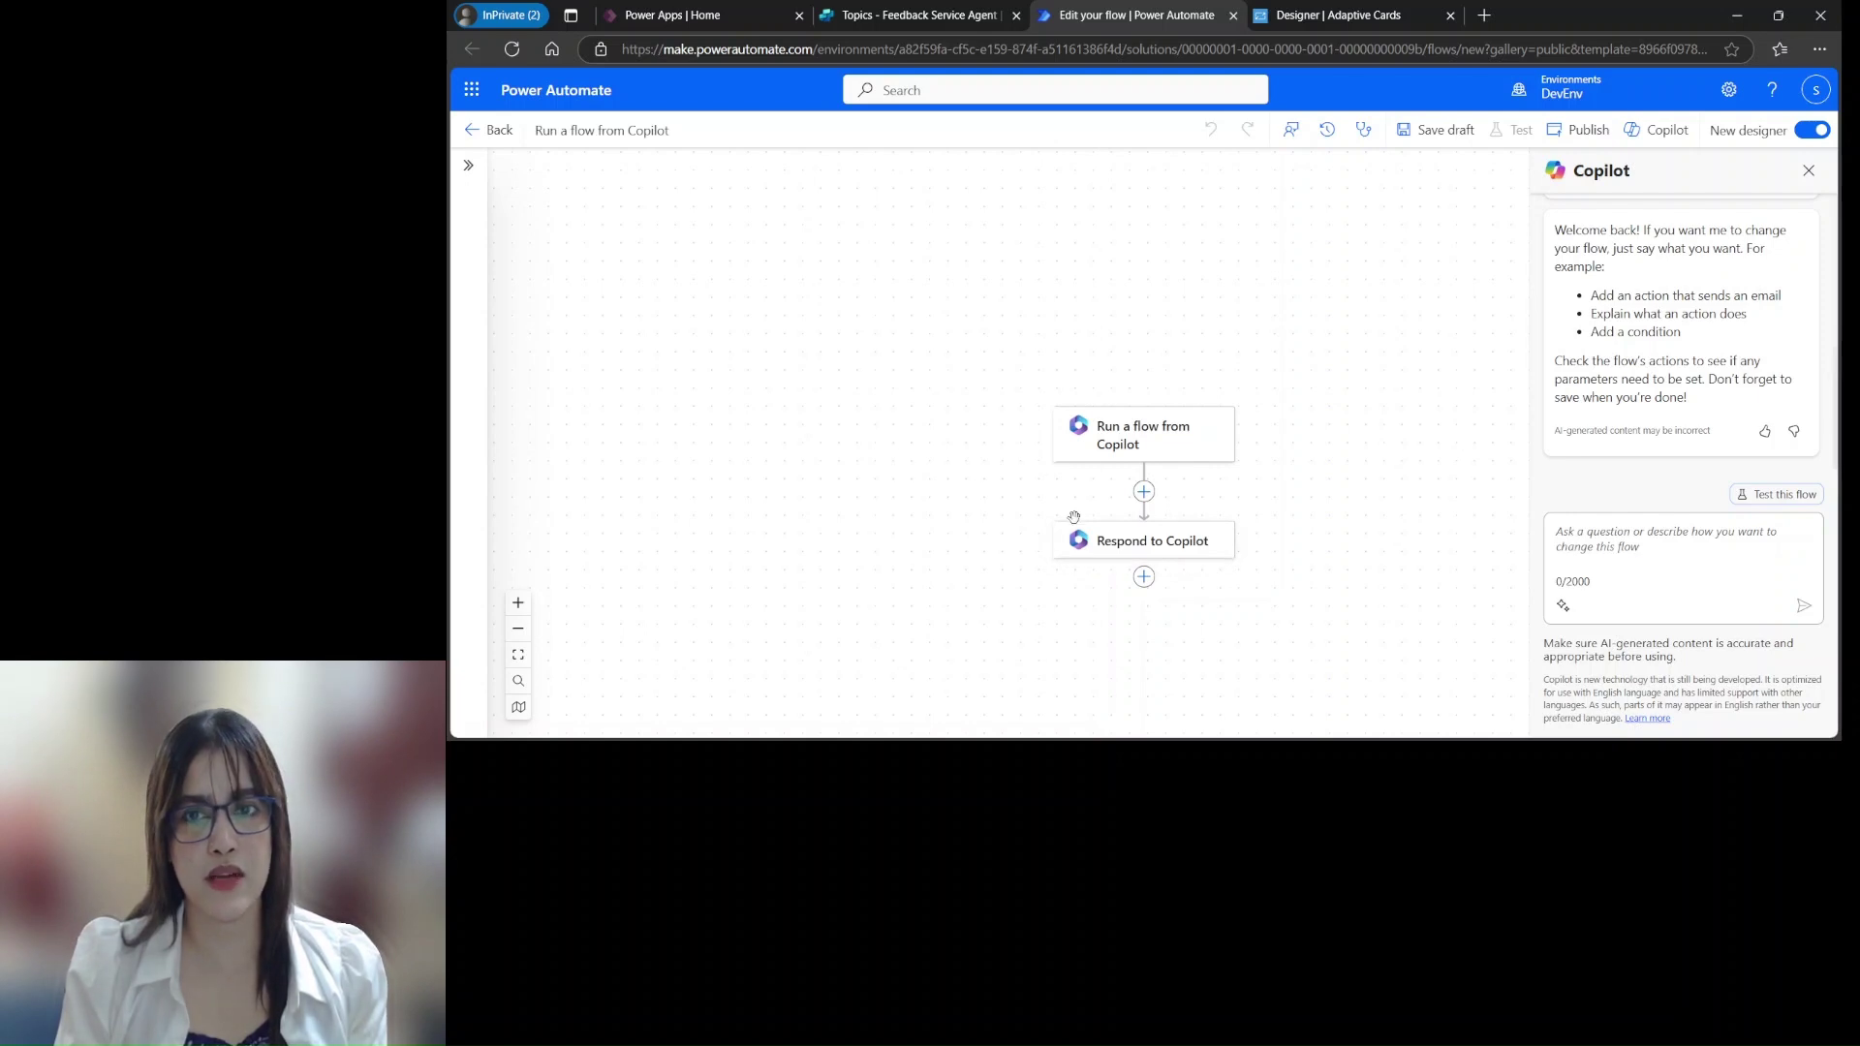
Add two text inputs, name and email, to the Run a flow from Copilot trigger
left_click(1183, 454)
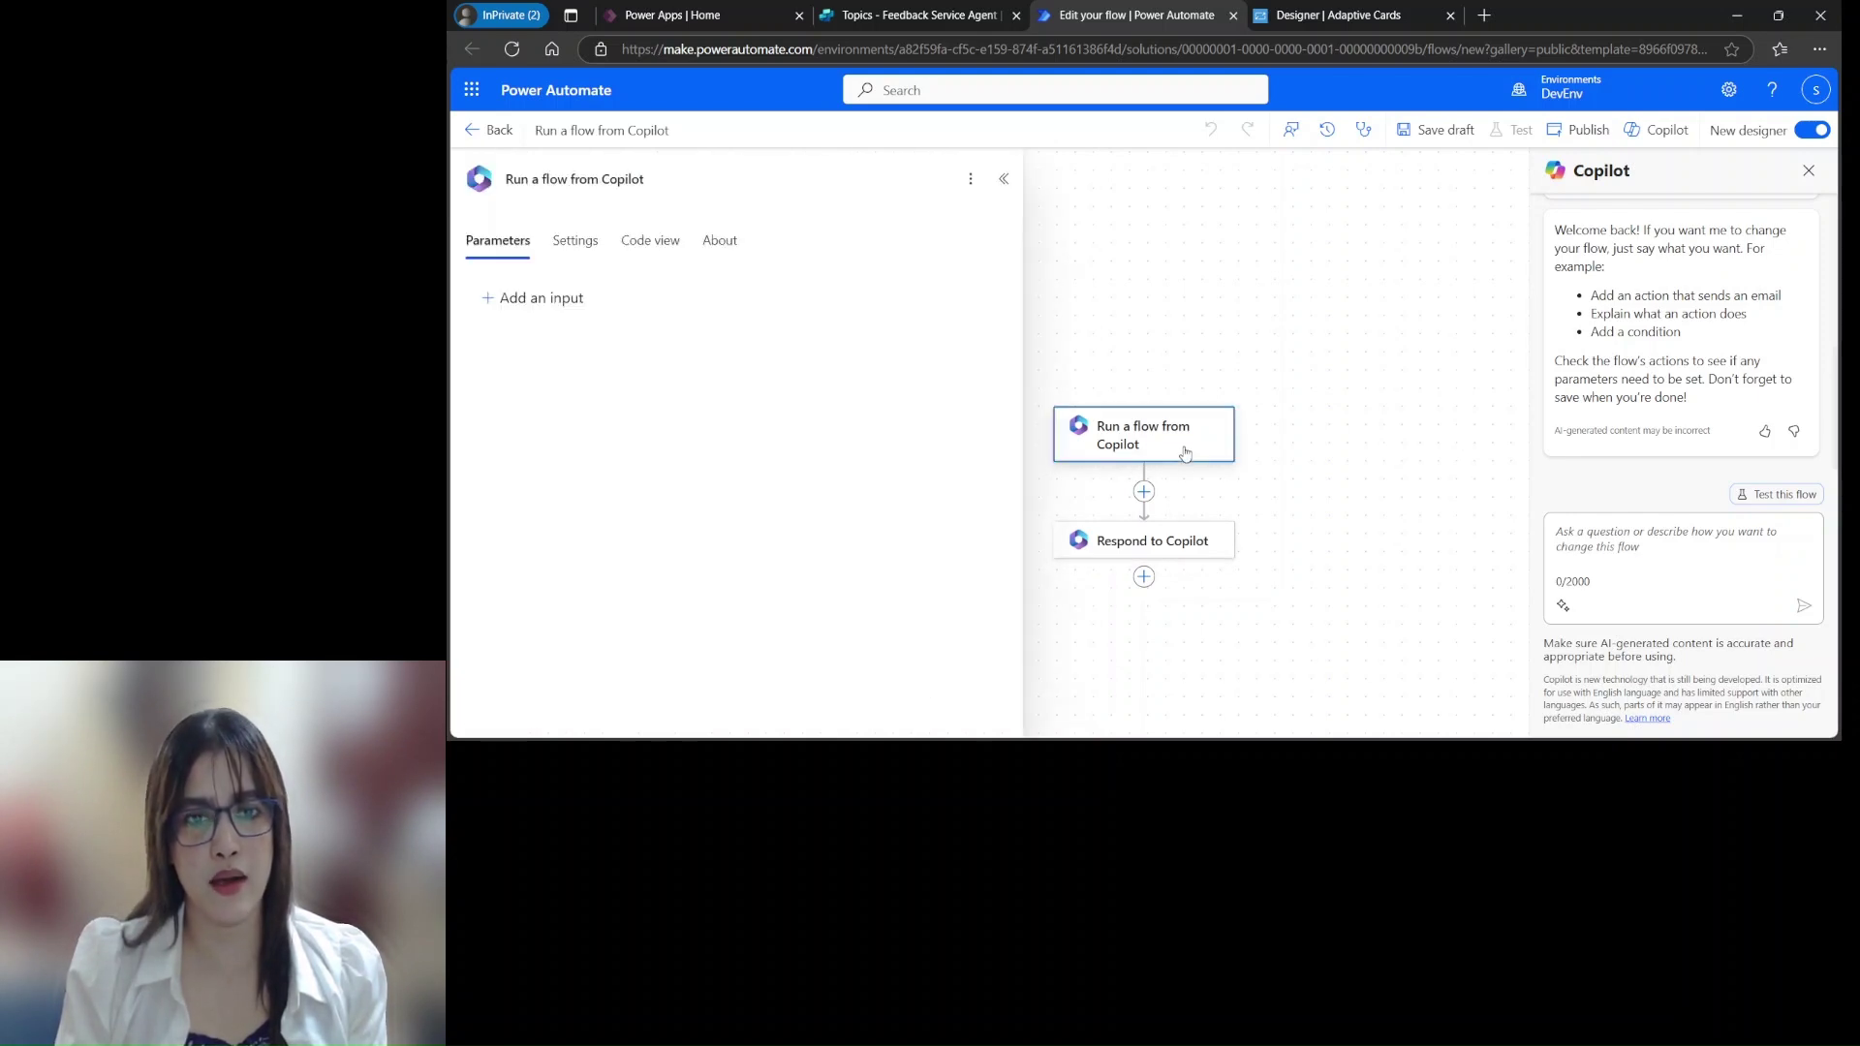
left_click(544, 299)
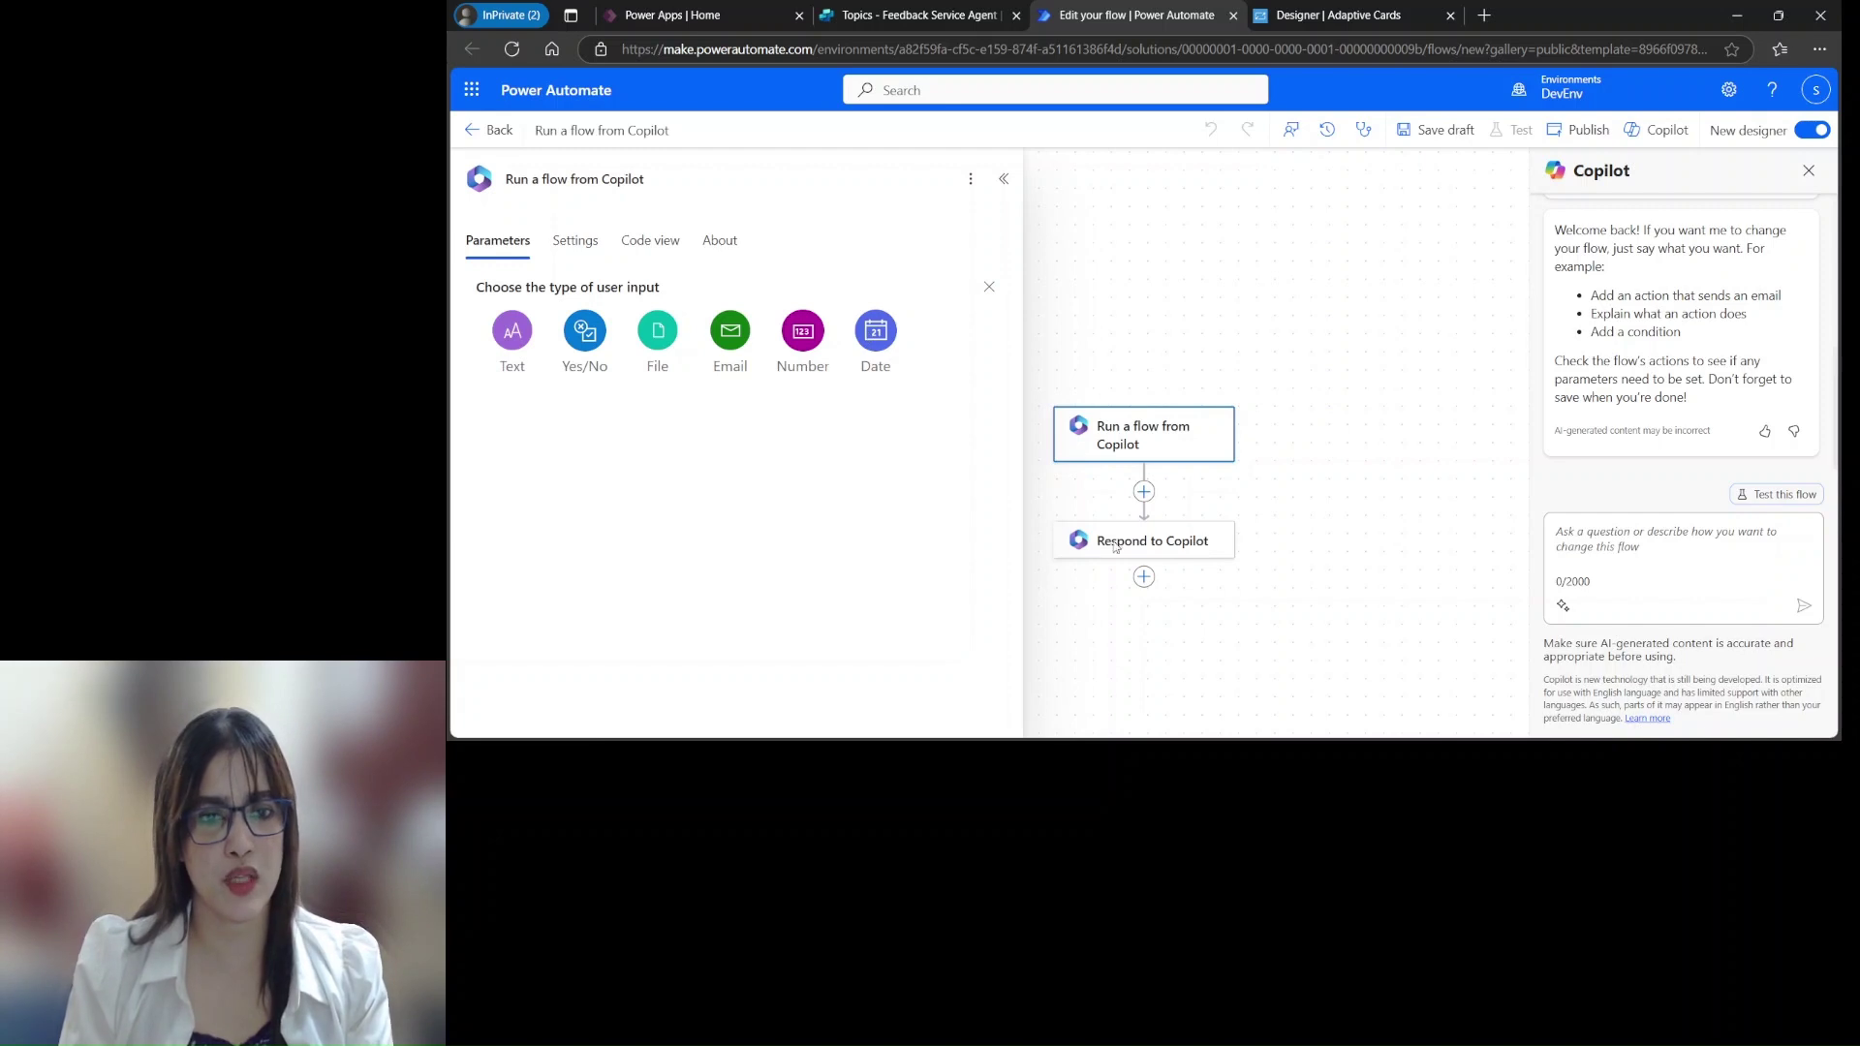
left_click(512, 335)
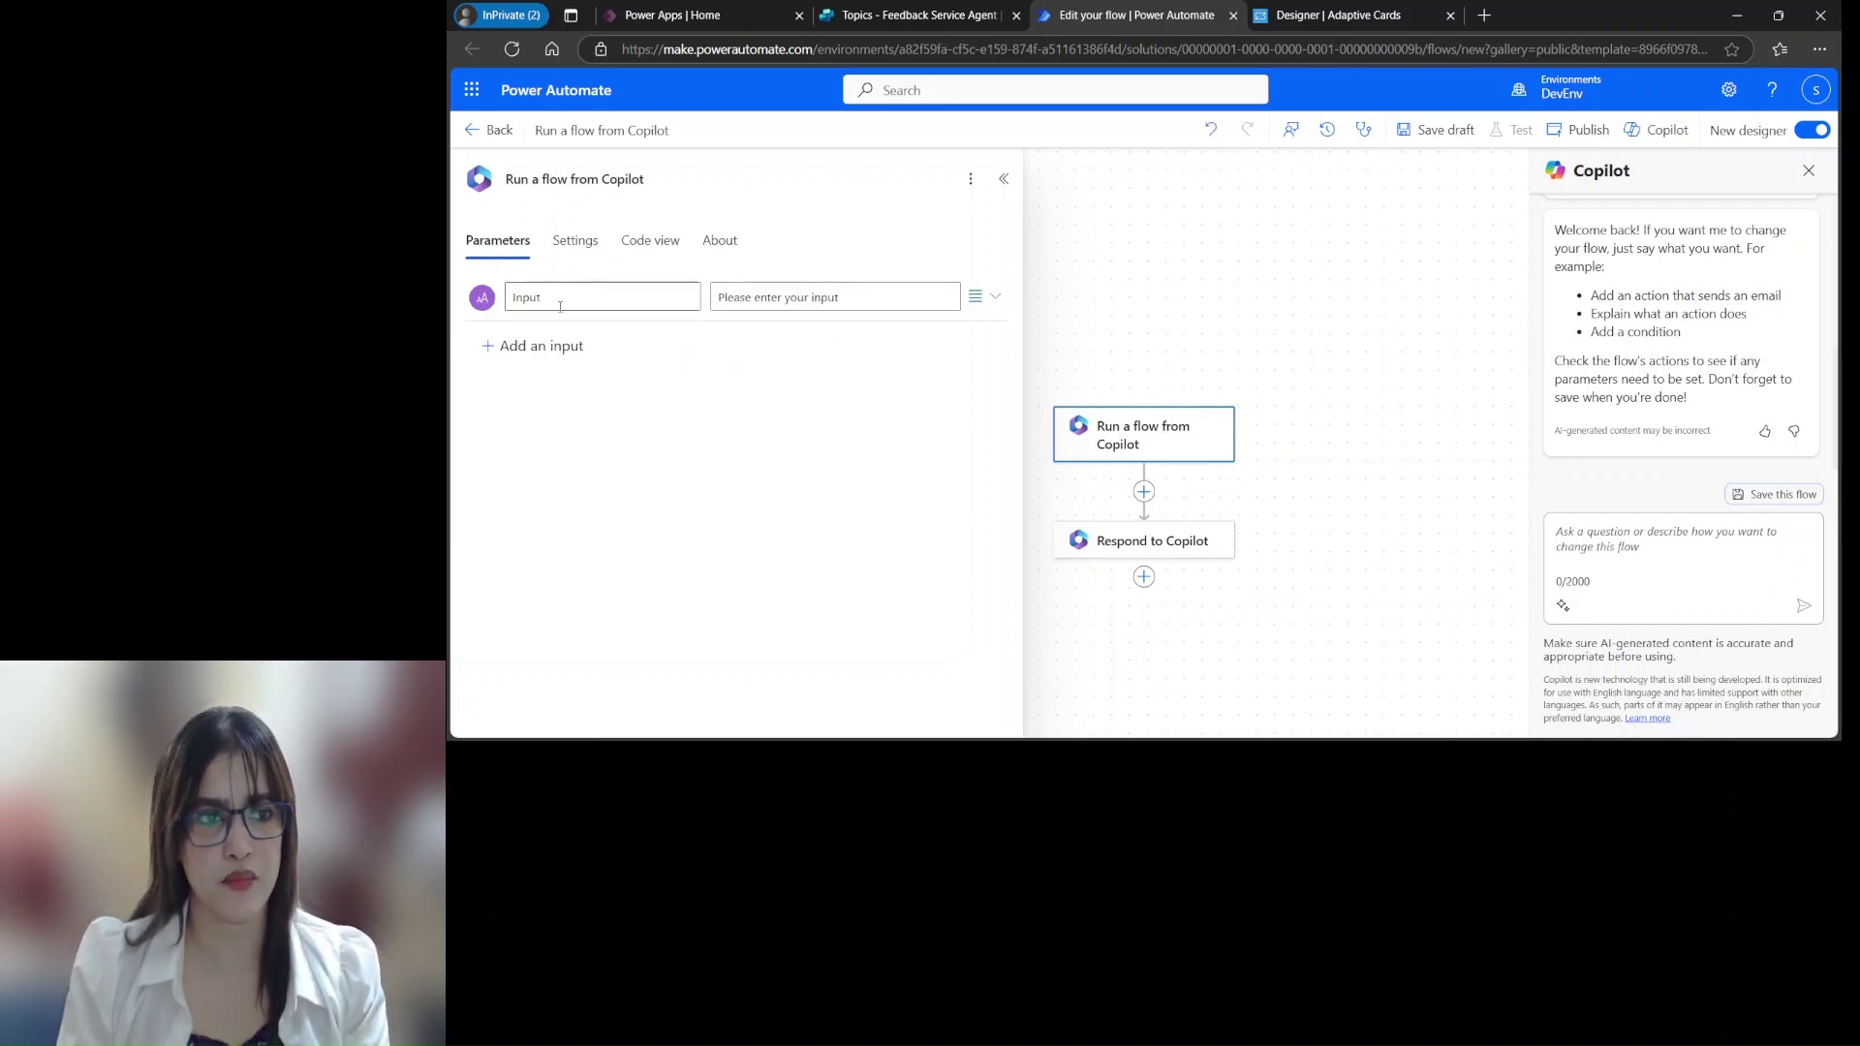
left_click_drag(542, 296, 467, 300)
type("name")
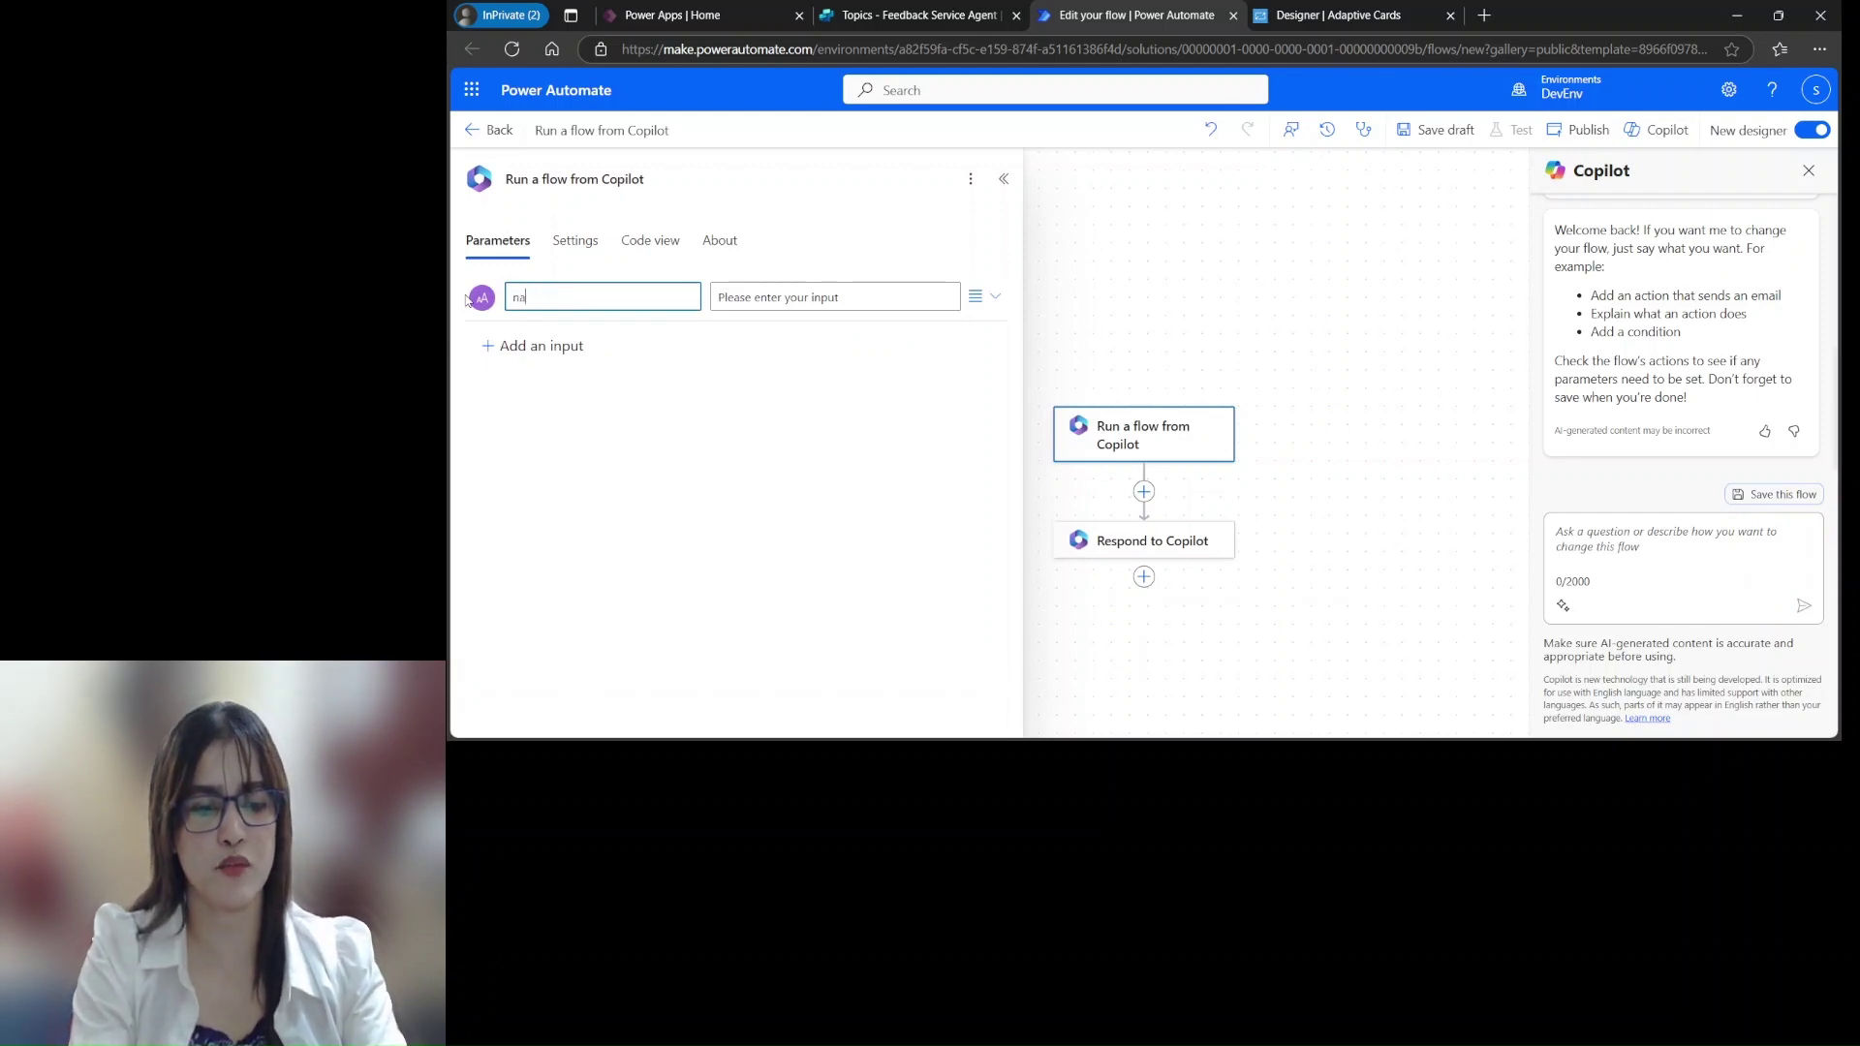
left_click(562, 349)
left_click(524, 379)
left_click_drag(554, 346, 452, 350)
type("emai")
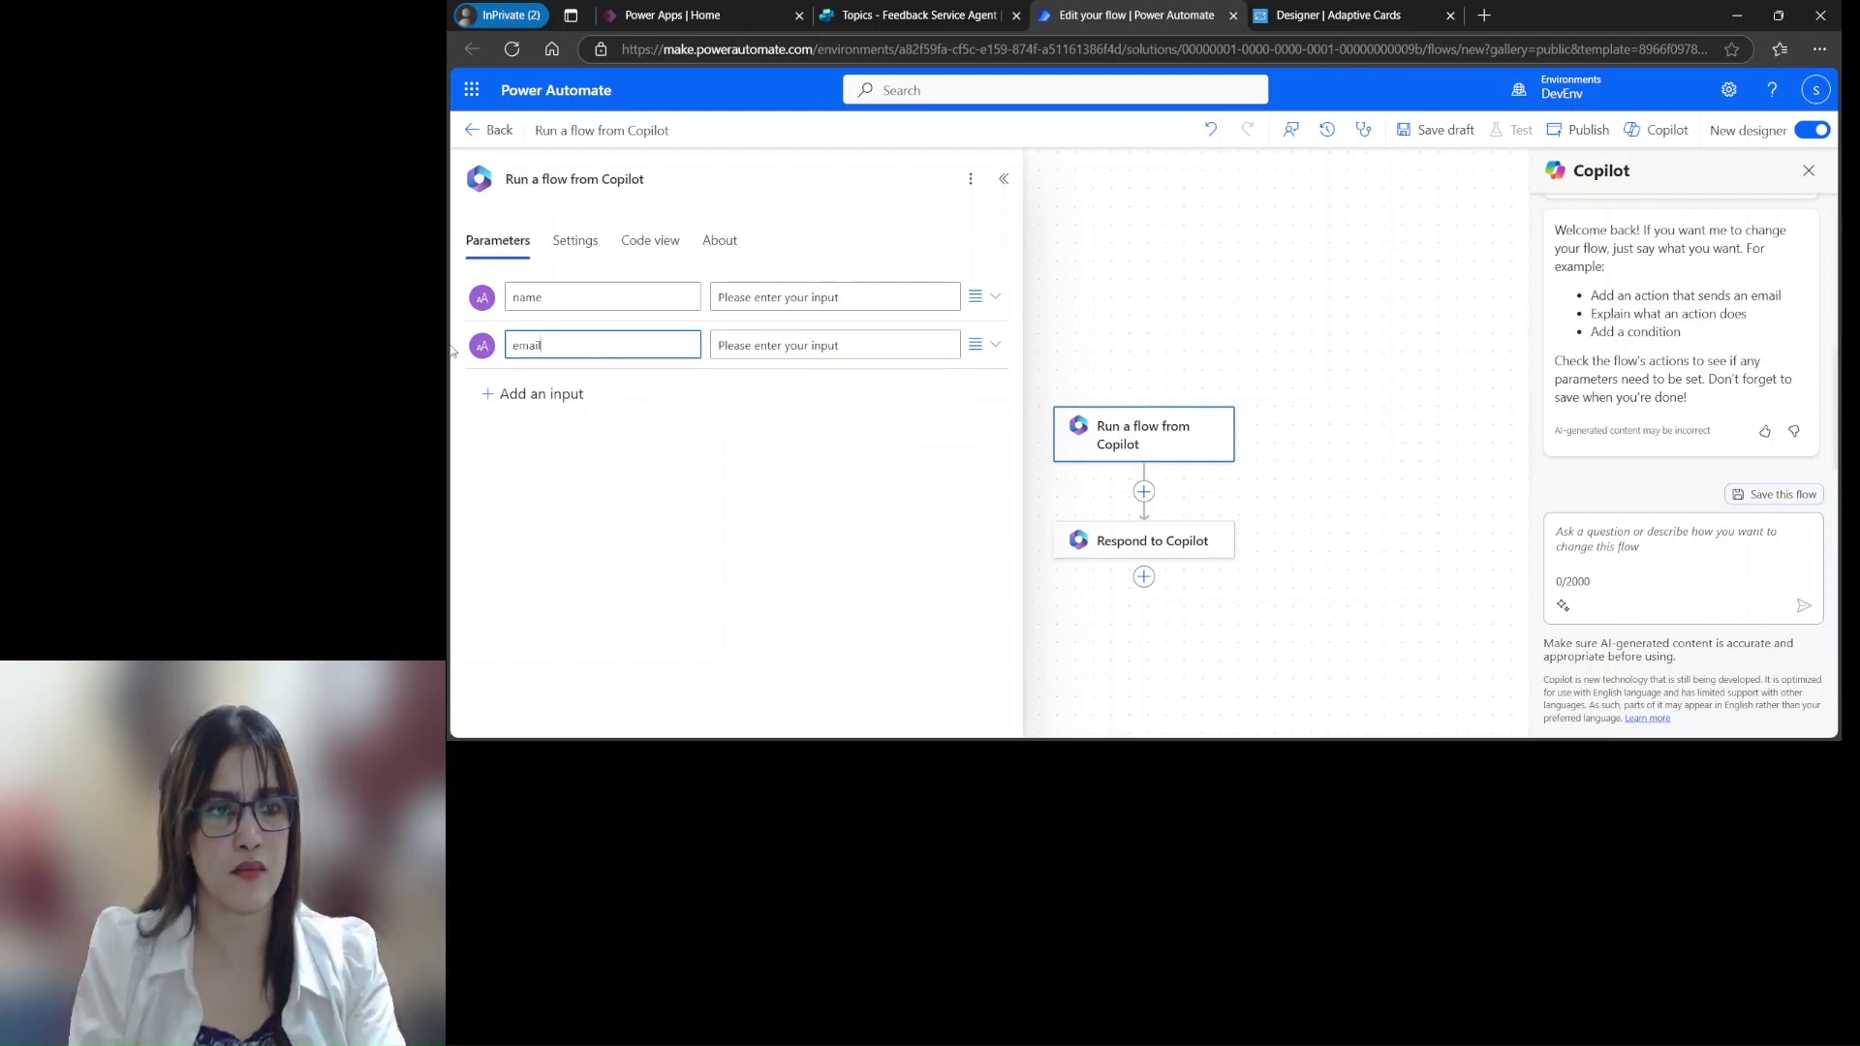
type("l")
Add the satisfaction and comments text inputs, then close the trigger's parameters panel
left_click(513, 399)
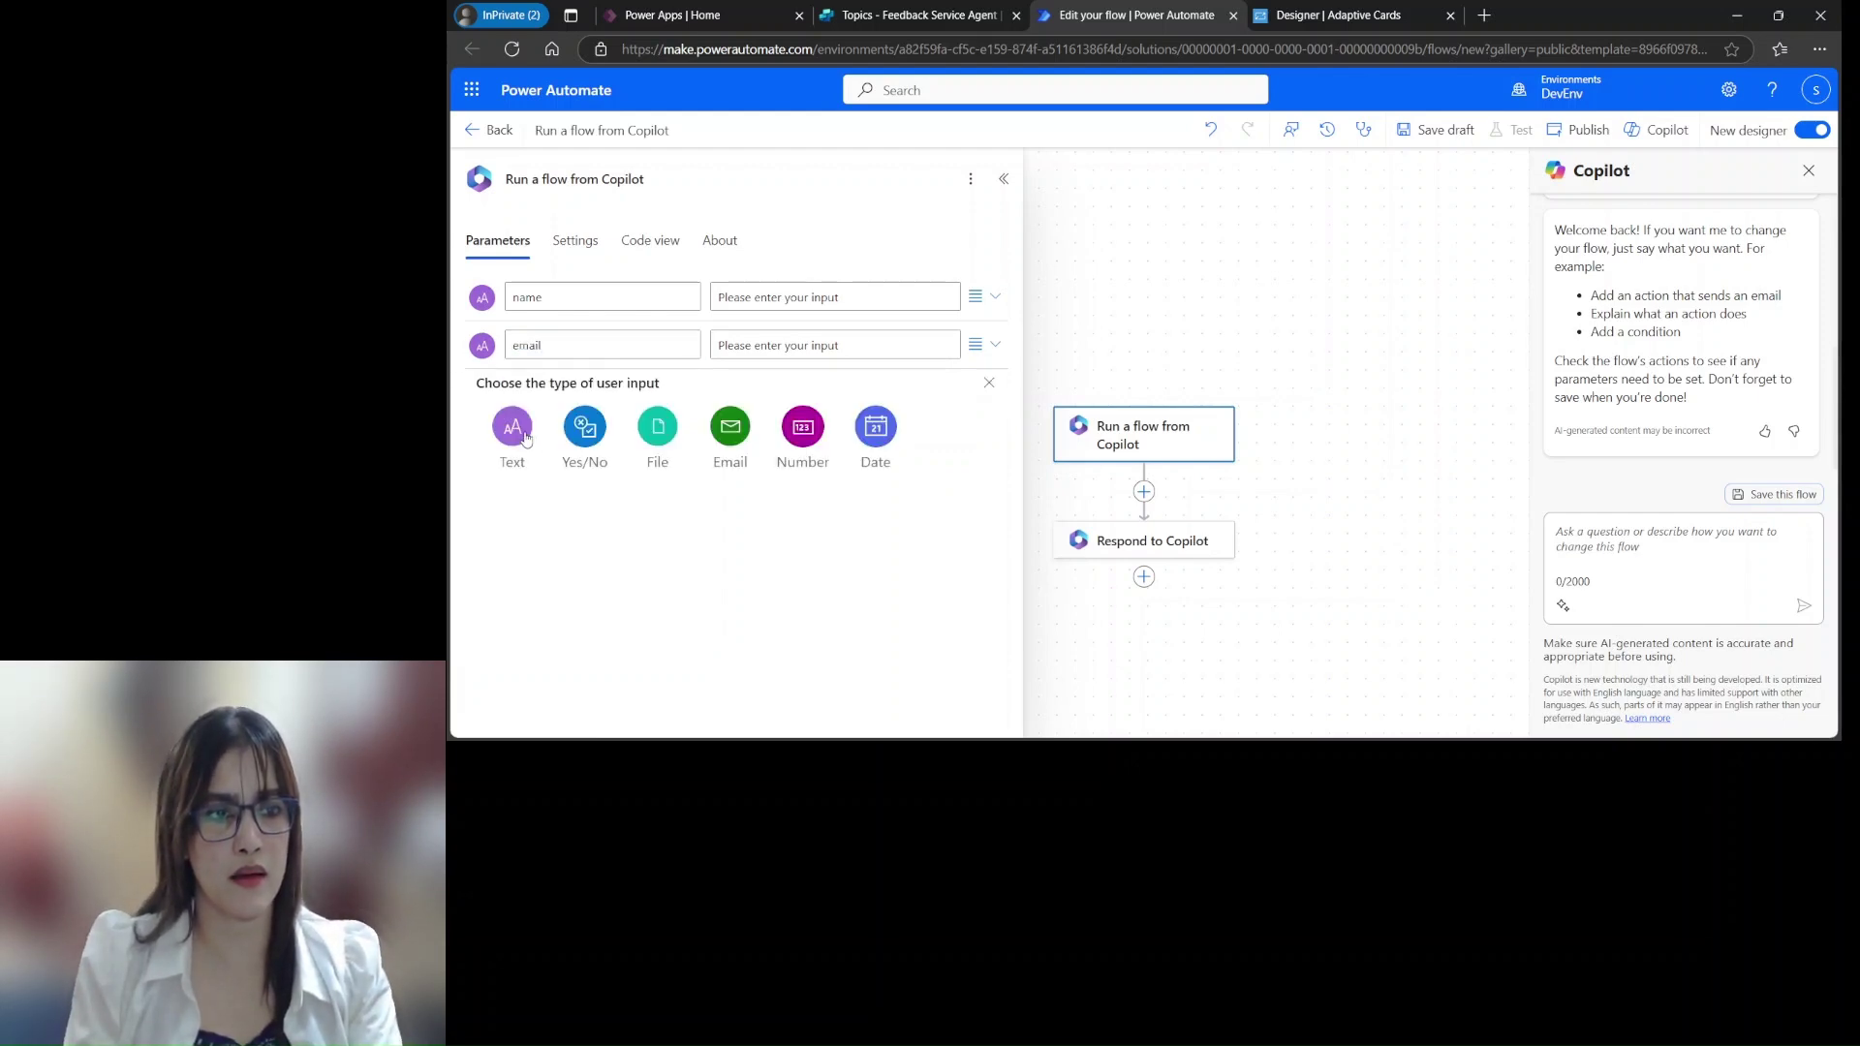
left_click(528, 436)
left_click_drag(550, 392, 507, 391)
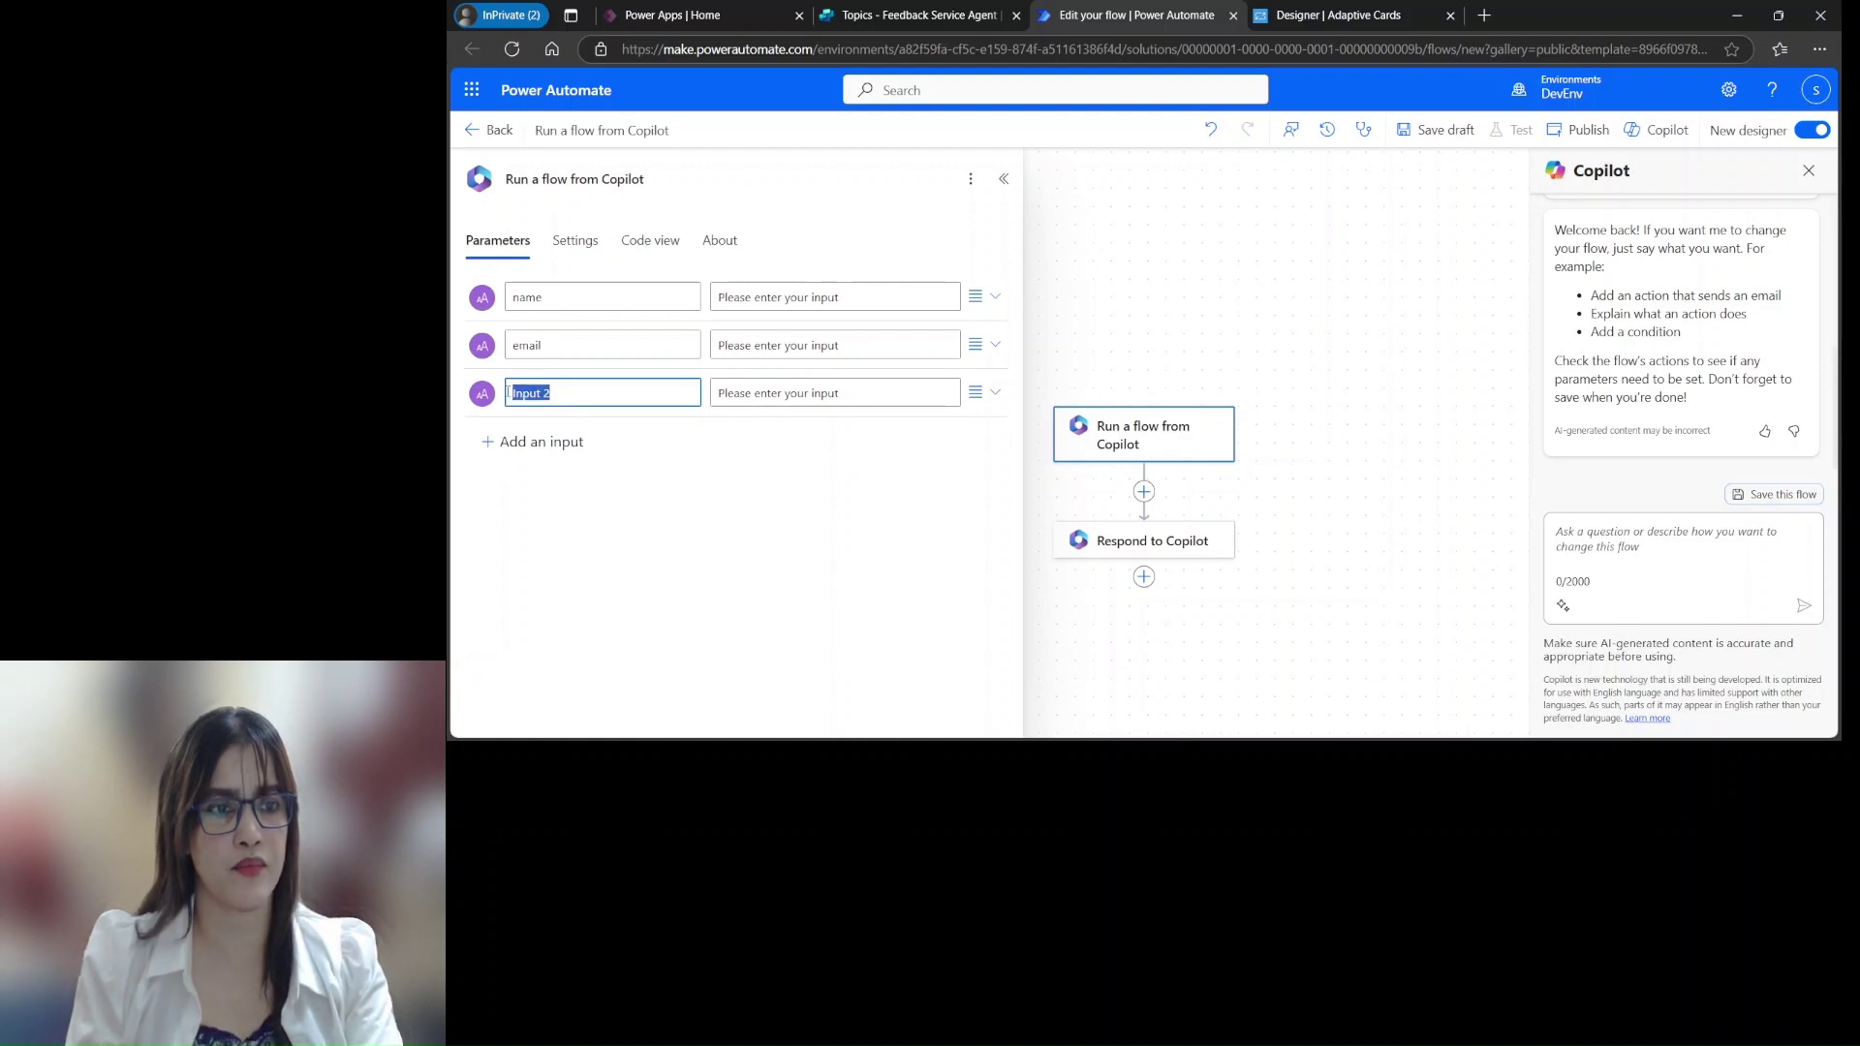
type("satisfaction")
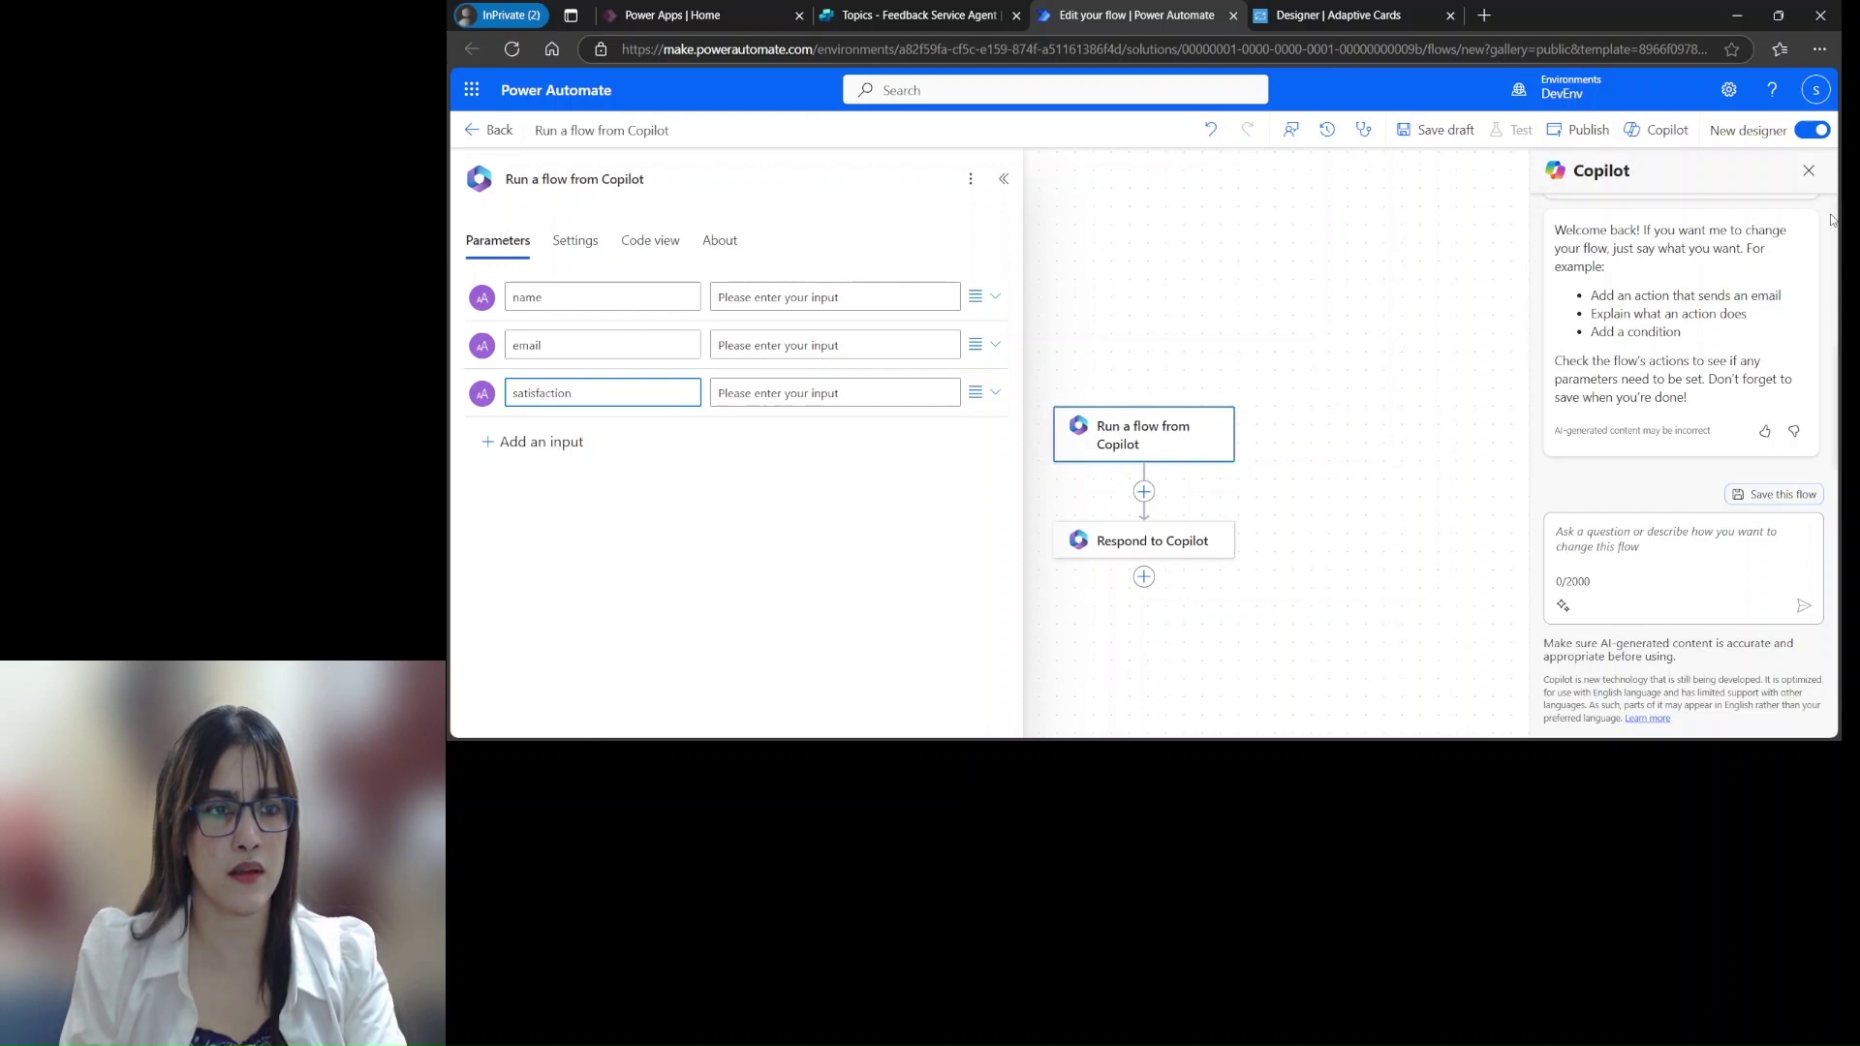
left_click(560, 440)
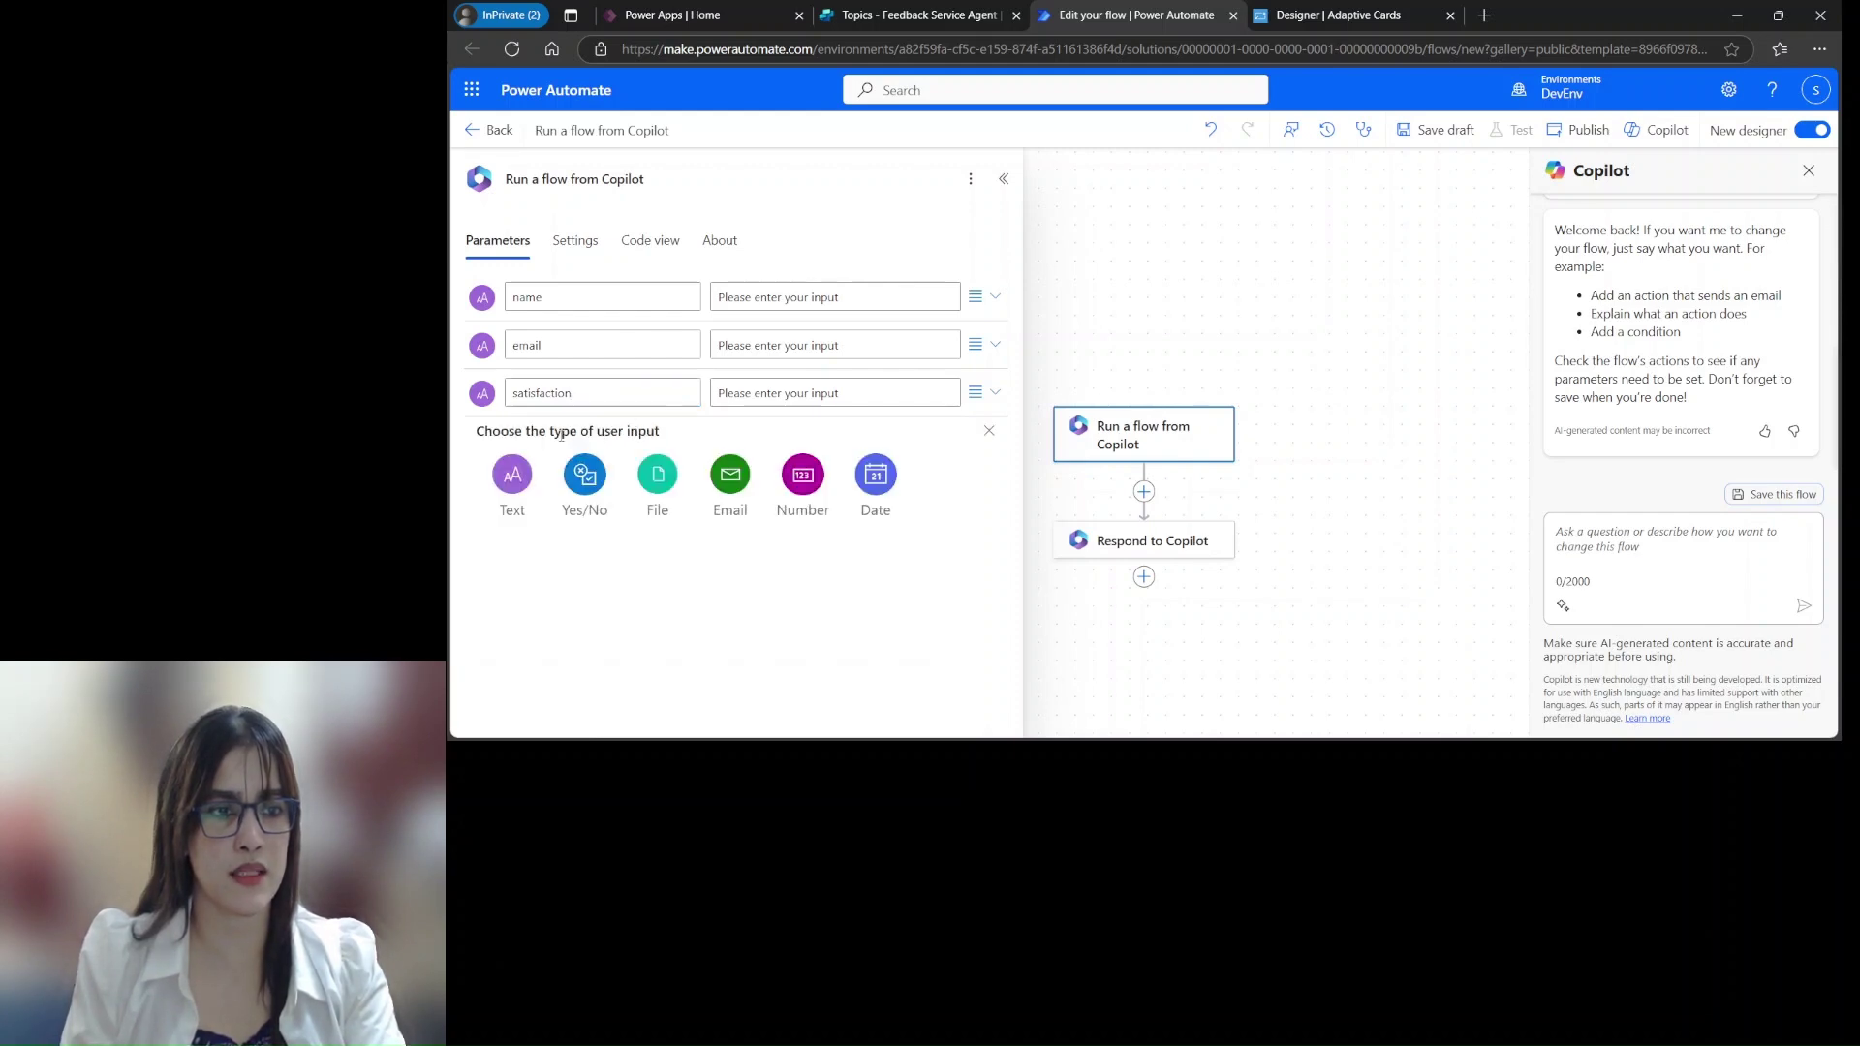
left_click(513, 476)
type("comments")
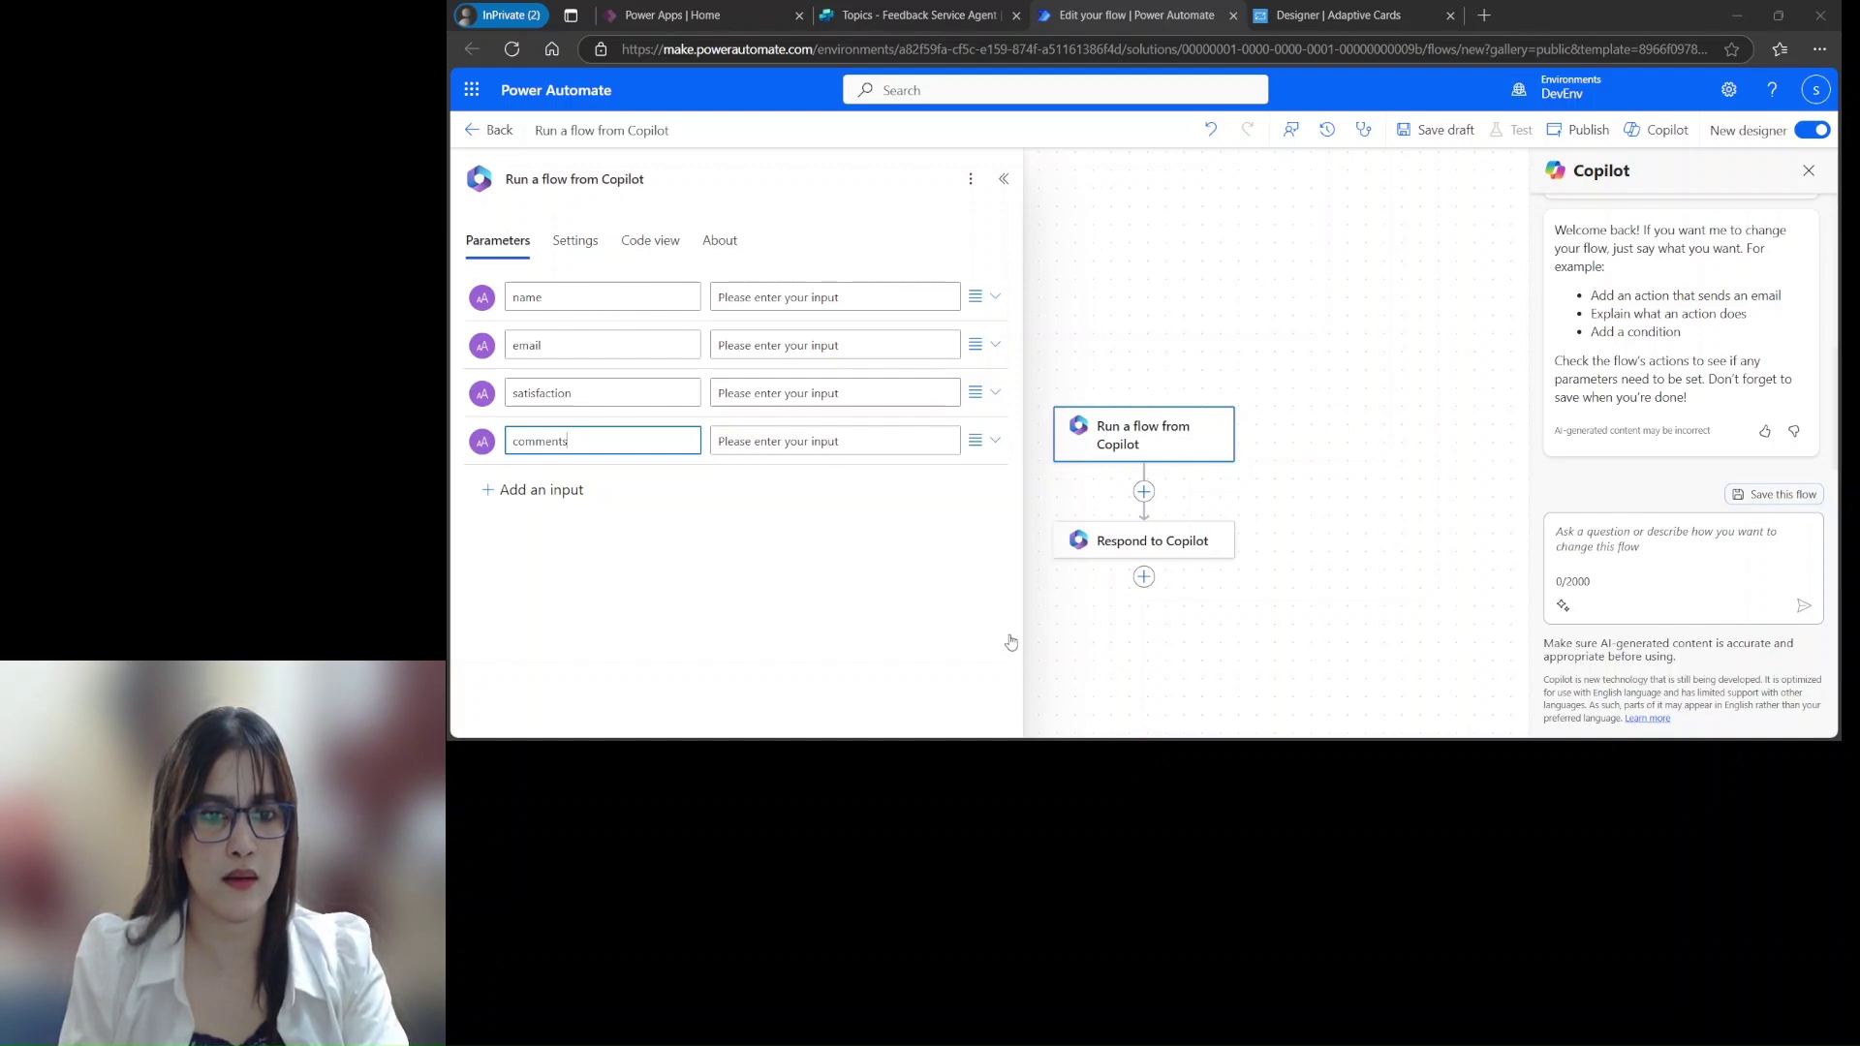
left_click(1071, 758)
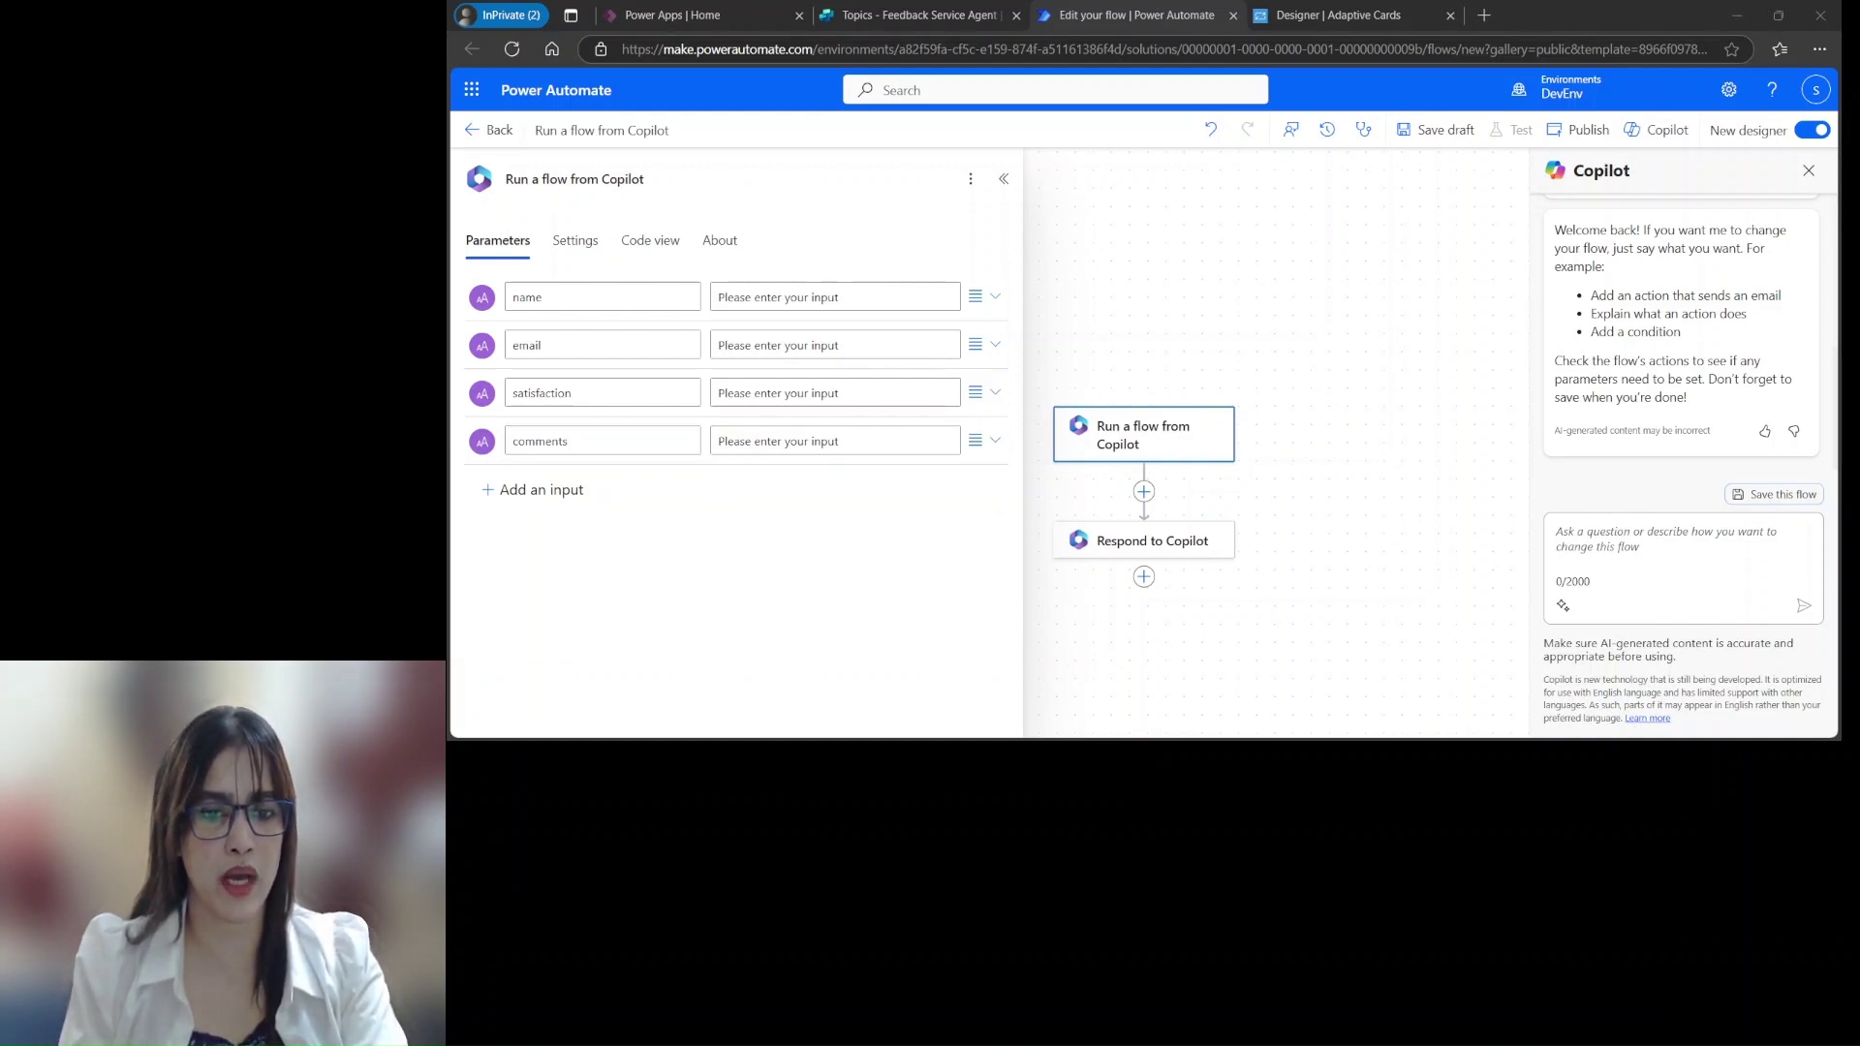
left_click(1287, 700)
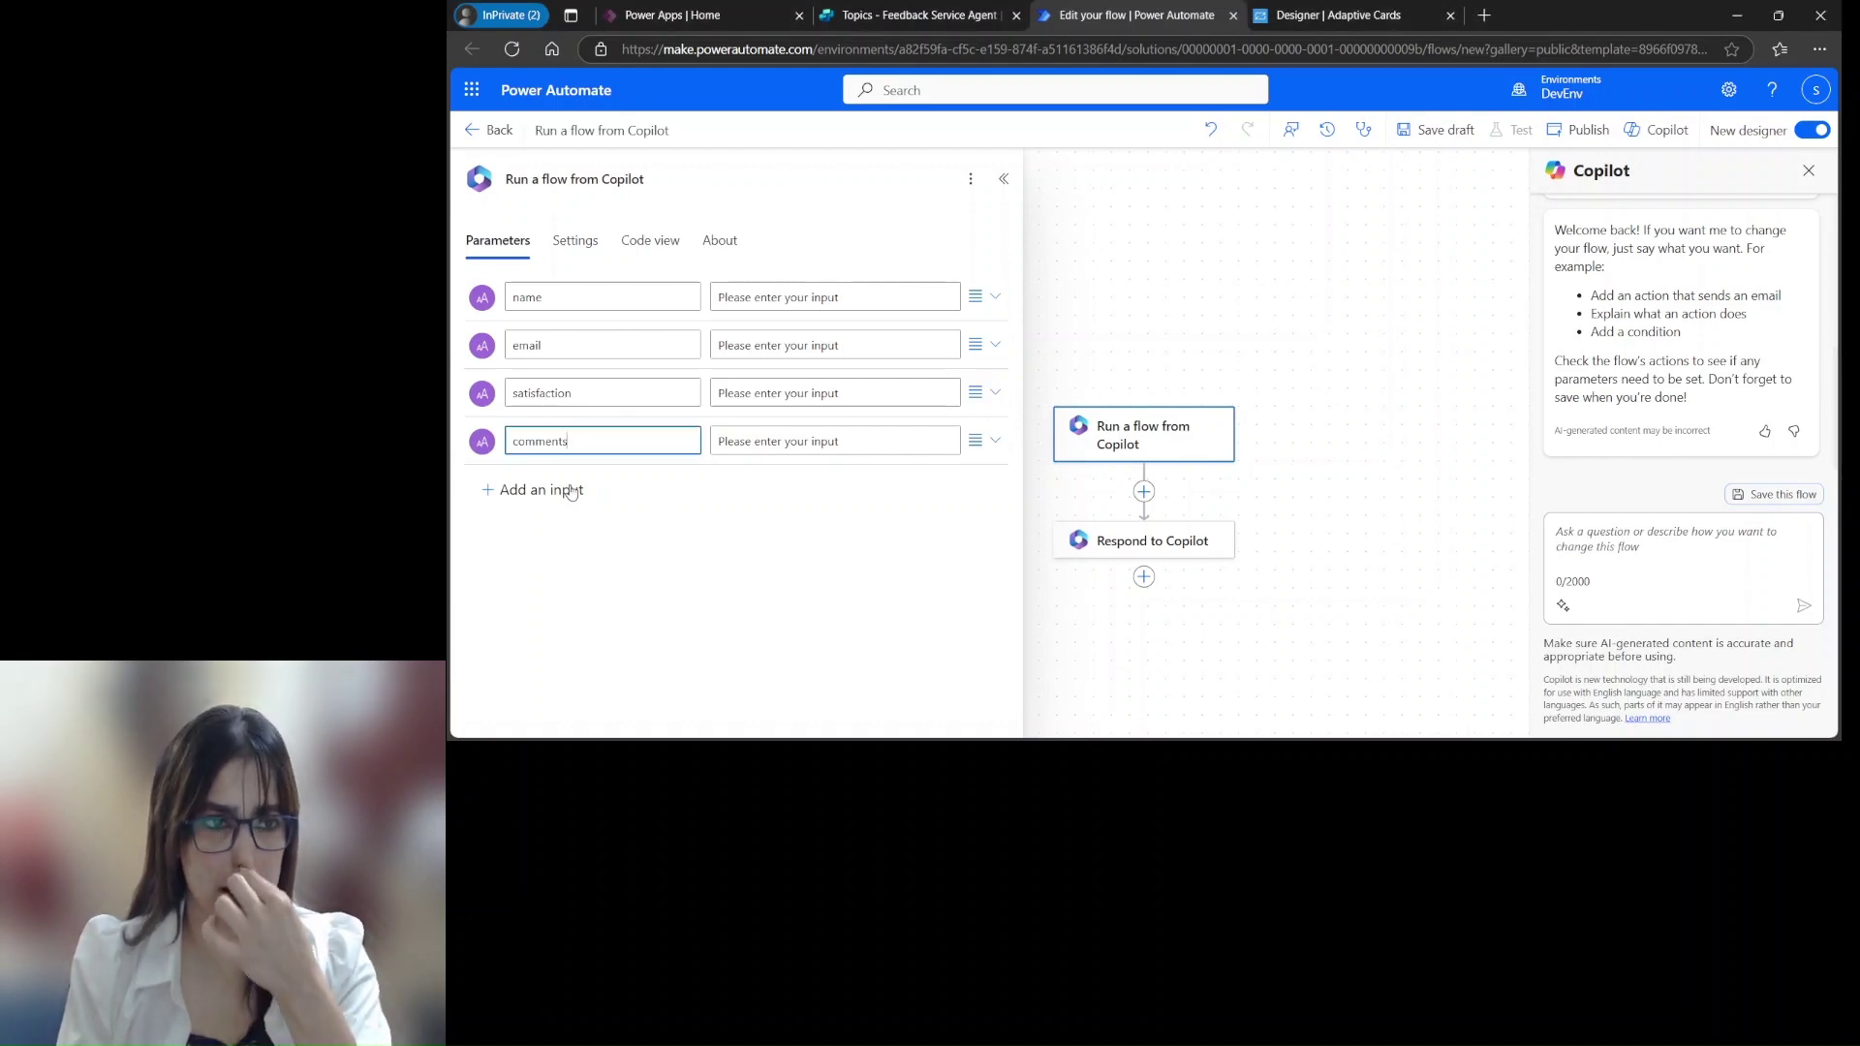
left_click(1183, 332)
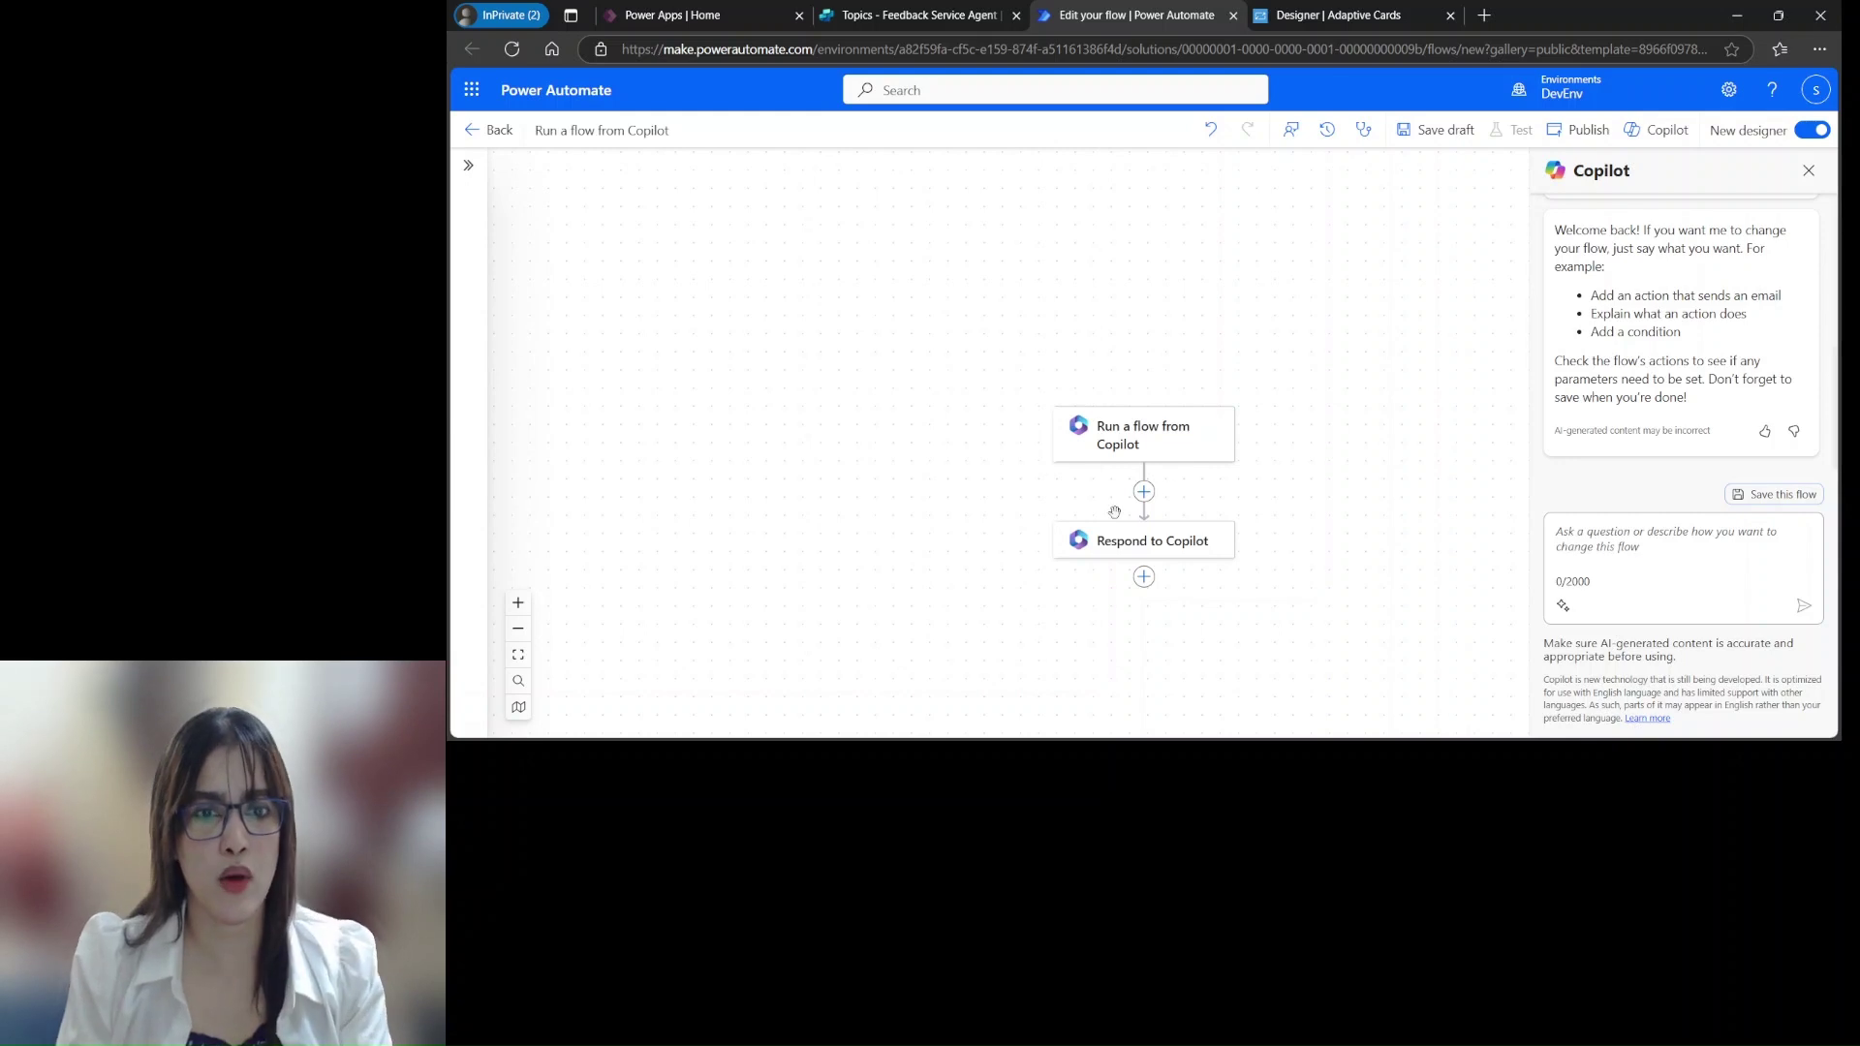
Insert Office 365 Outlook's Send an email (V2) action right after the Copilot trigger
left_click(1144, 492)
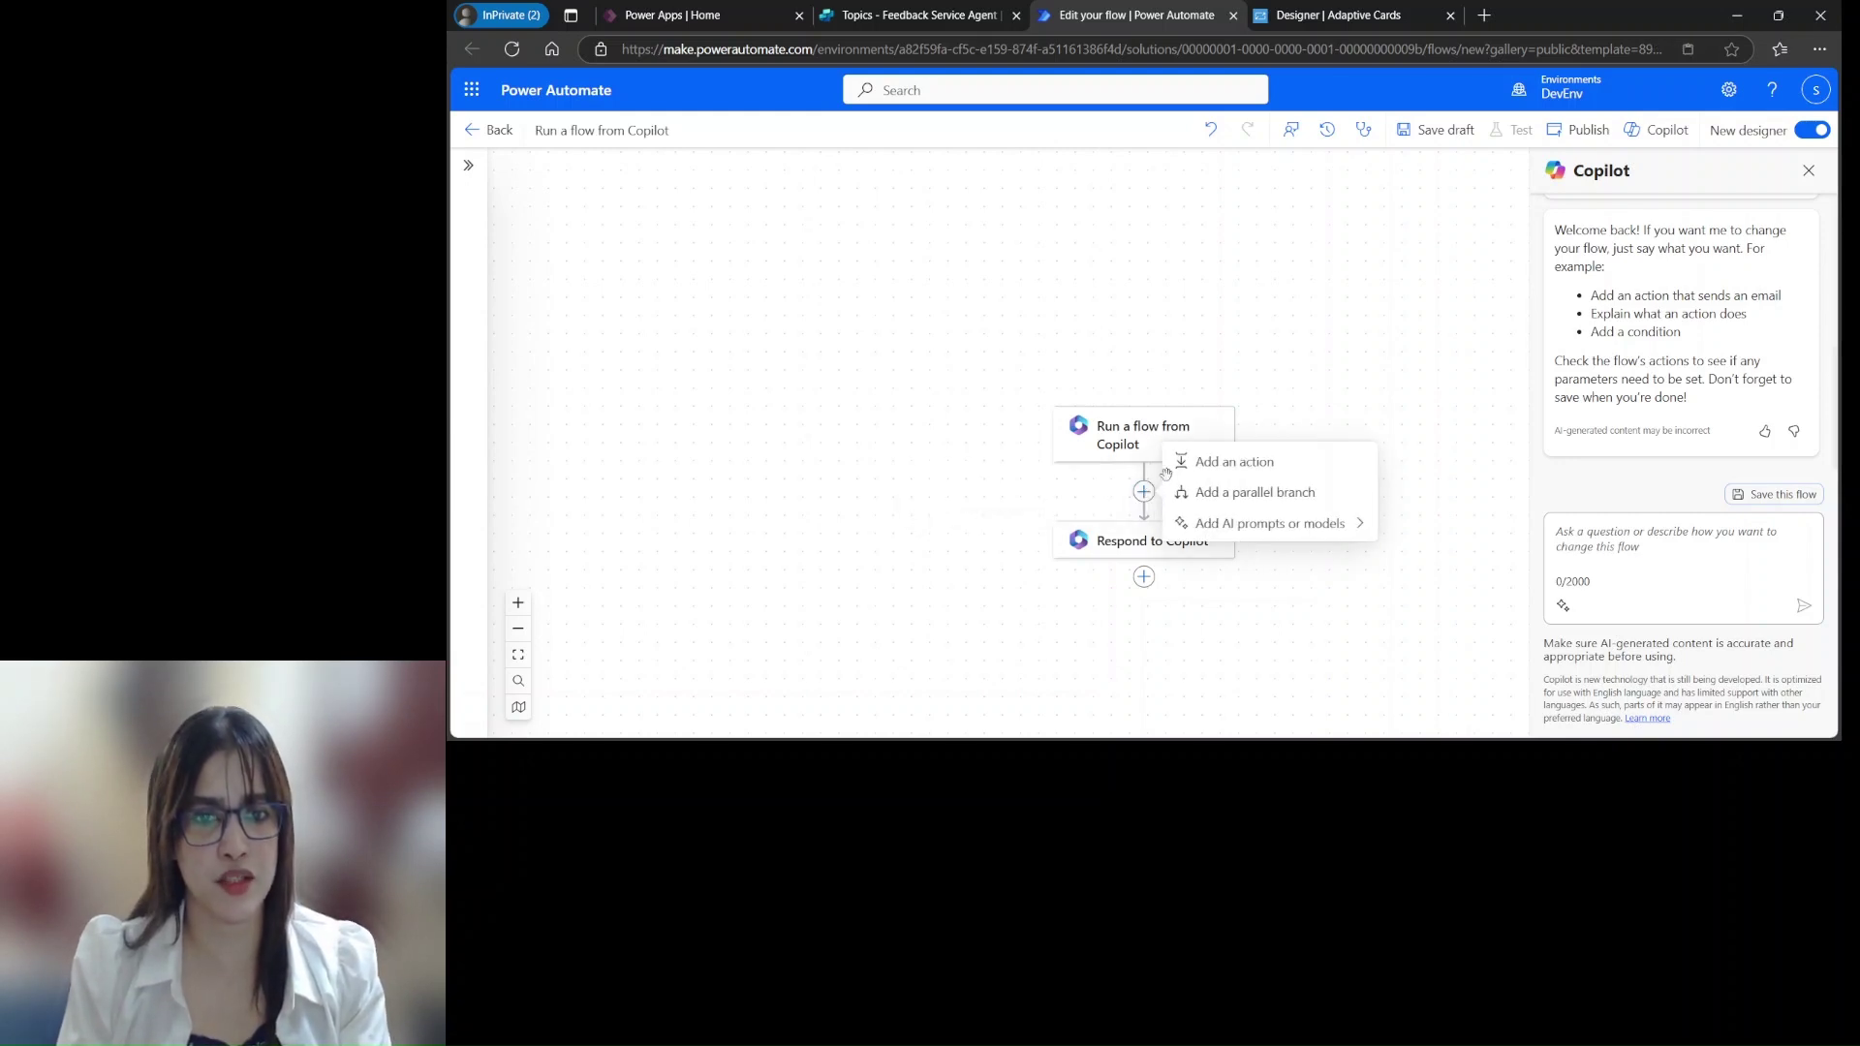
left_click(1230, 461)
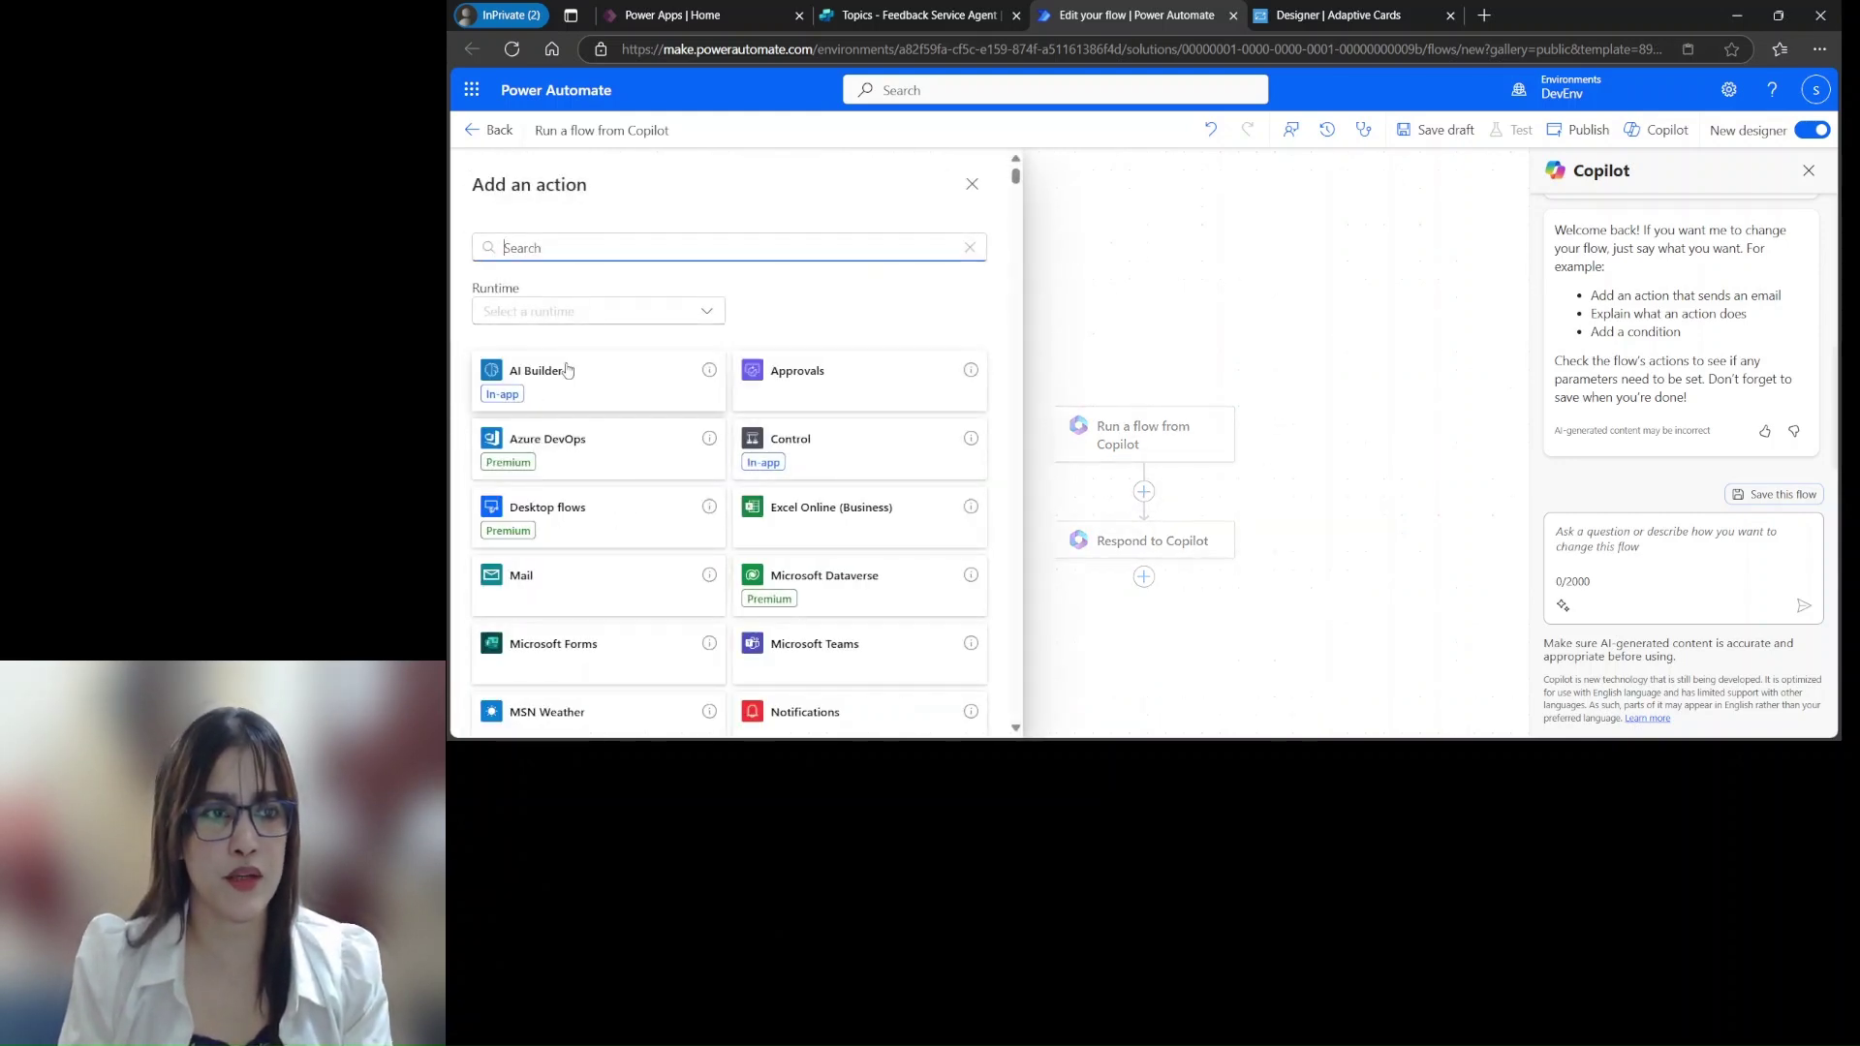
type("email")
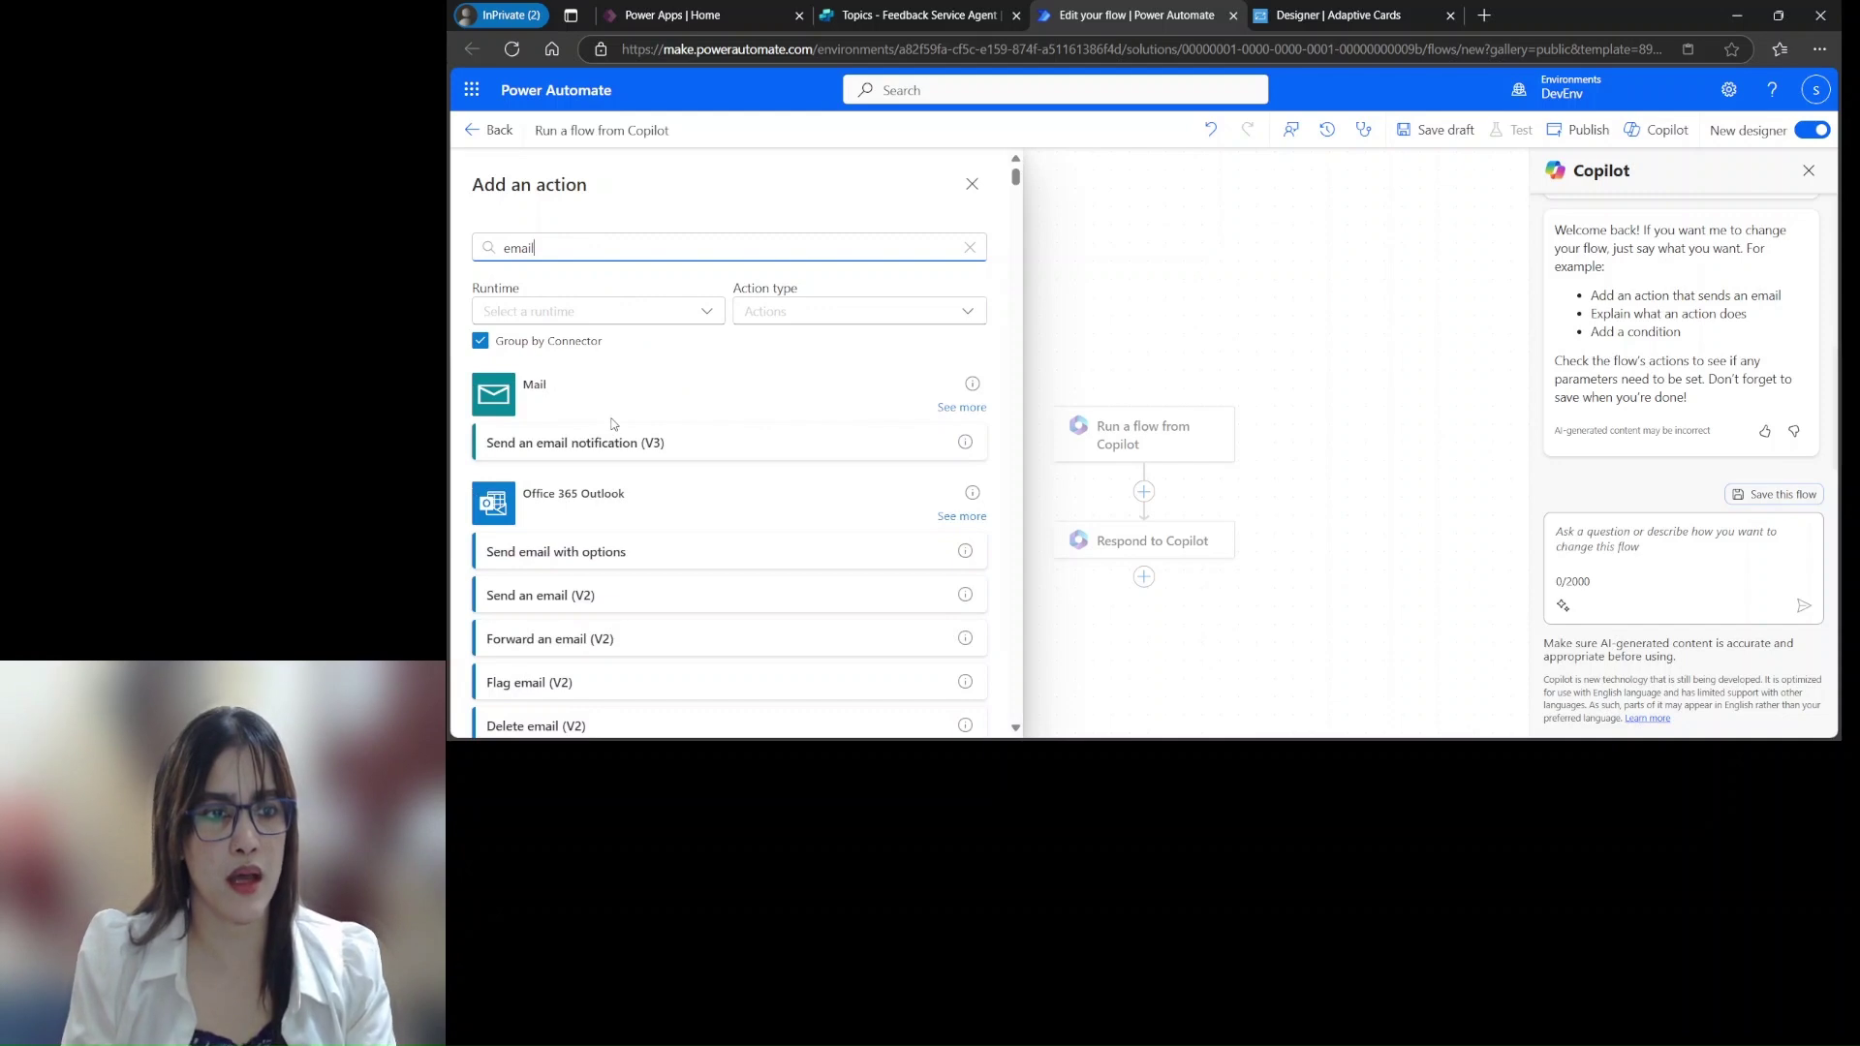
left_click(568, 598)
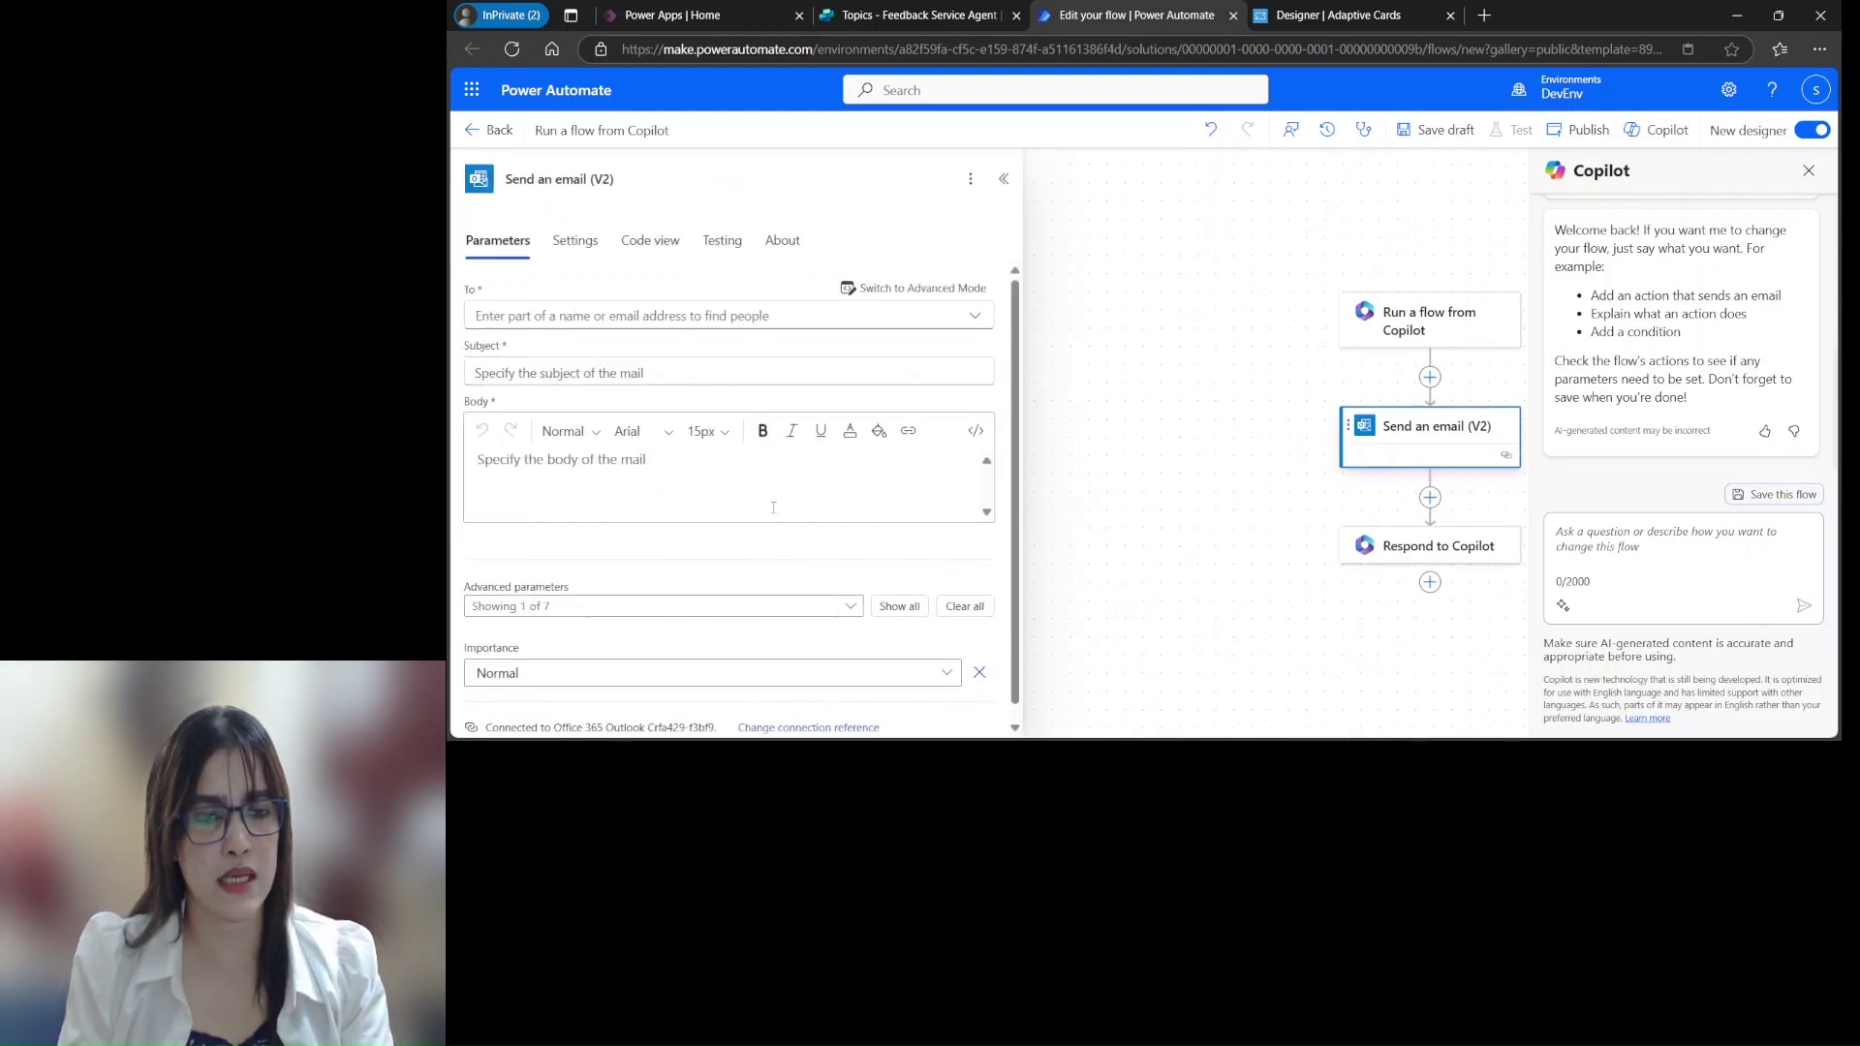
Address the email to the chosen contact with the subject 'Feedback responses'
left_click(886, 318)
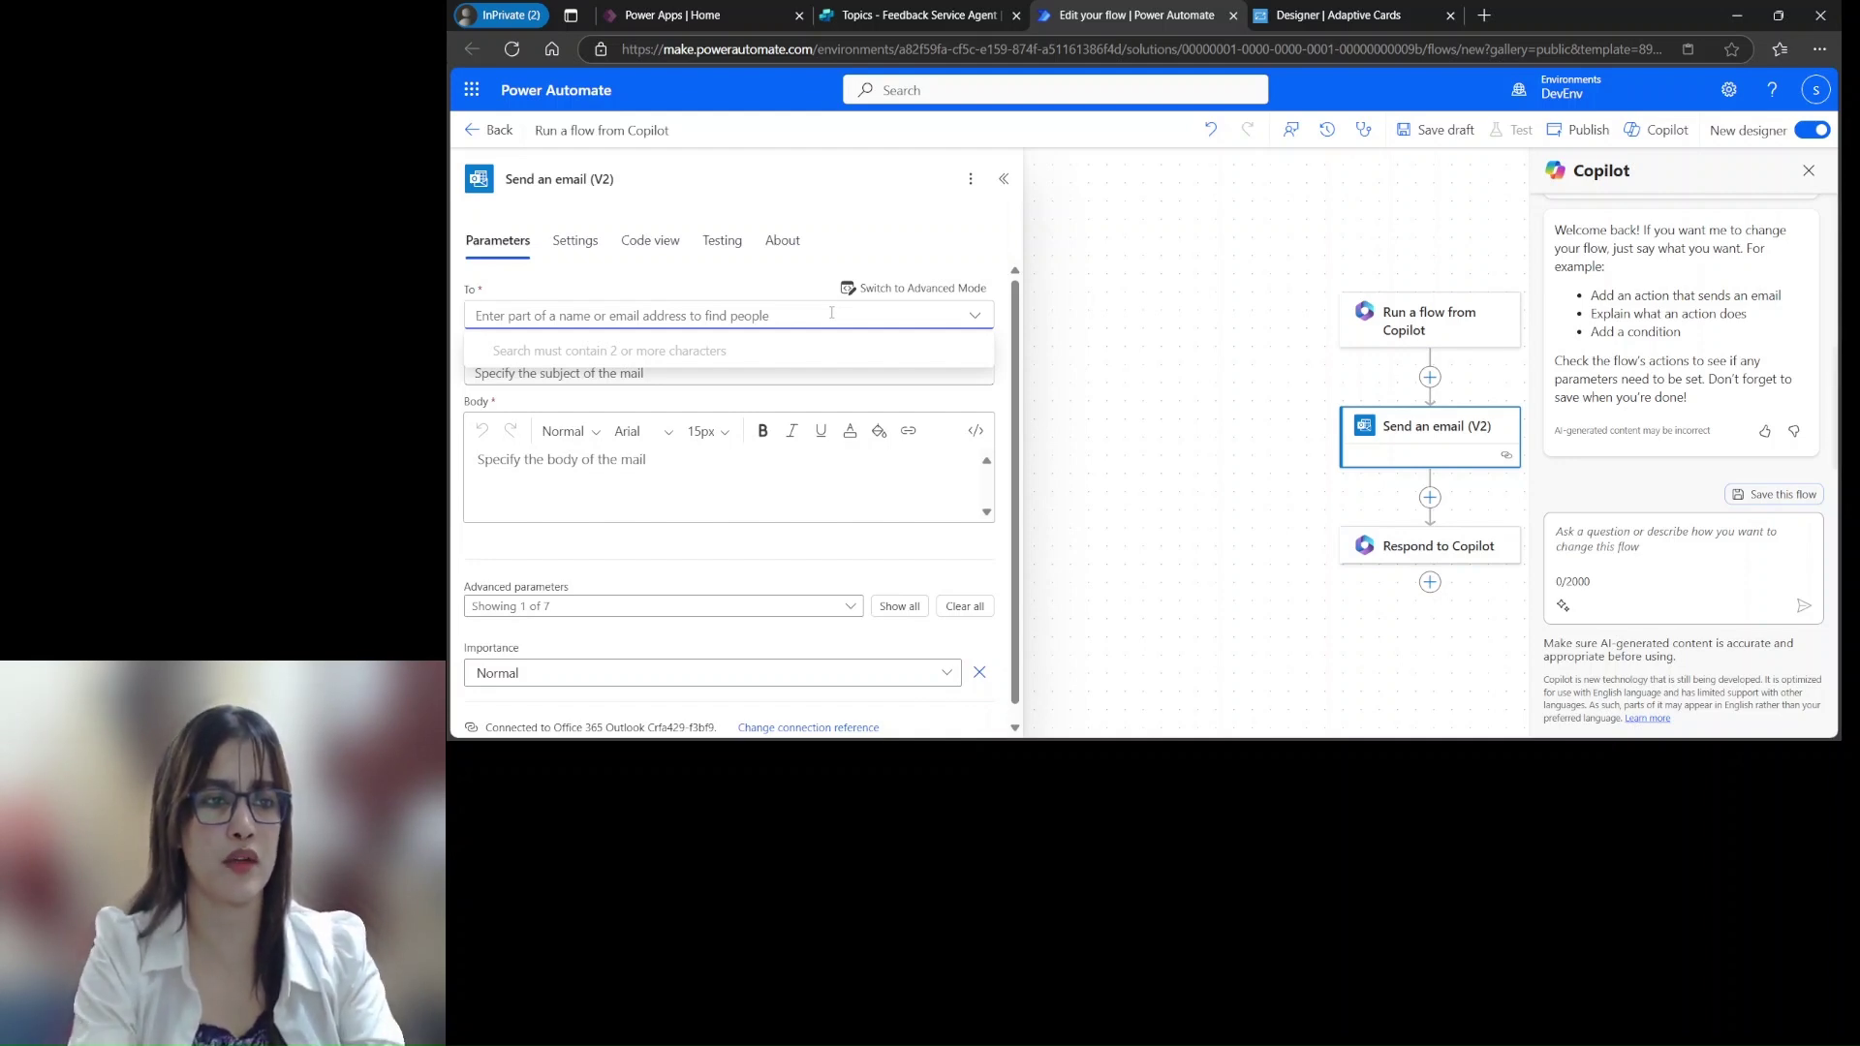
type("See")
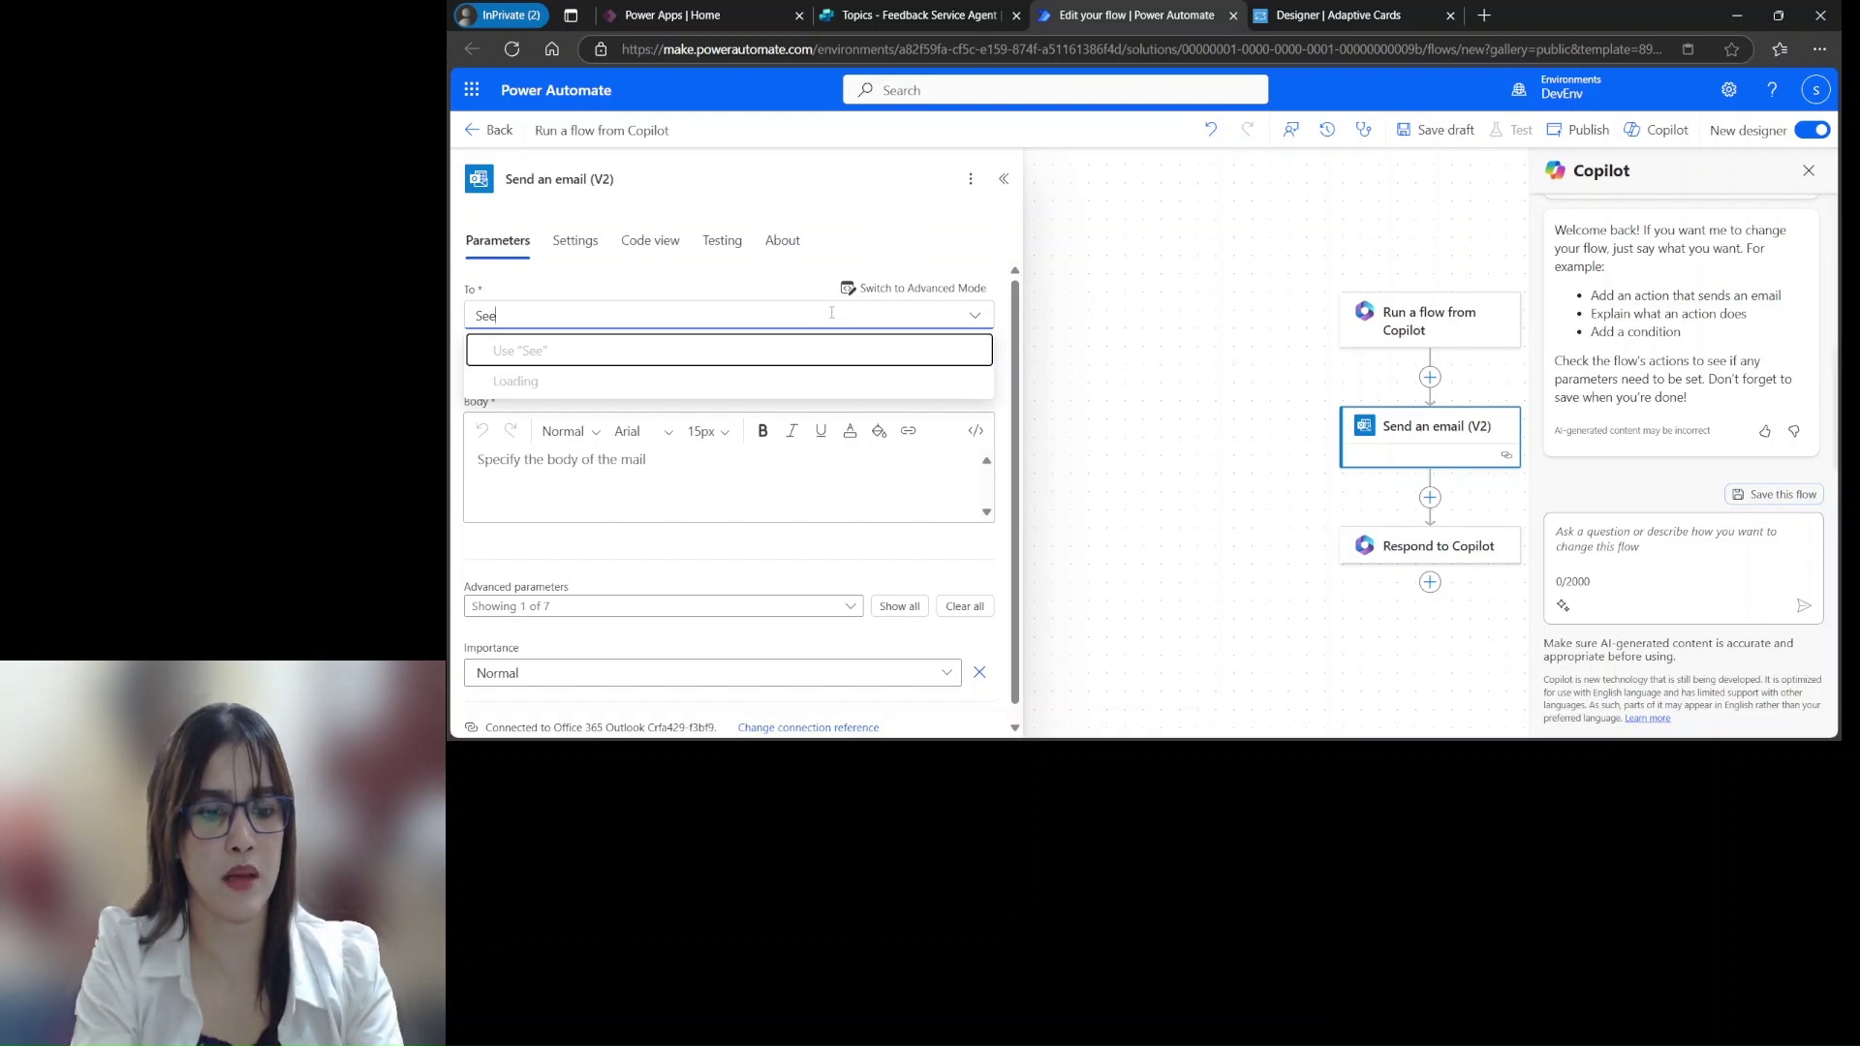
type("n")
left_click(602, 474)
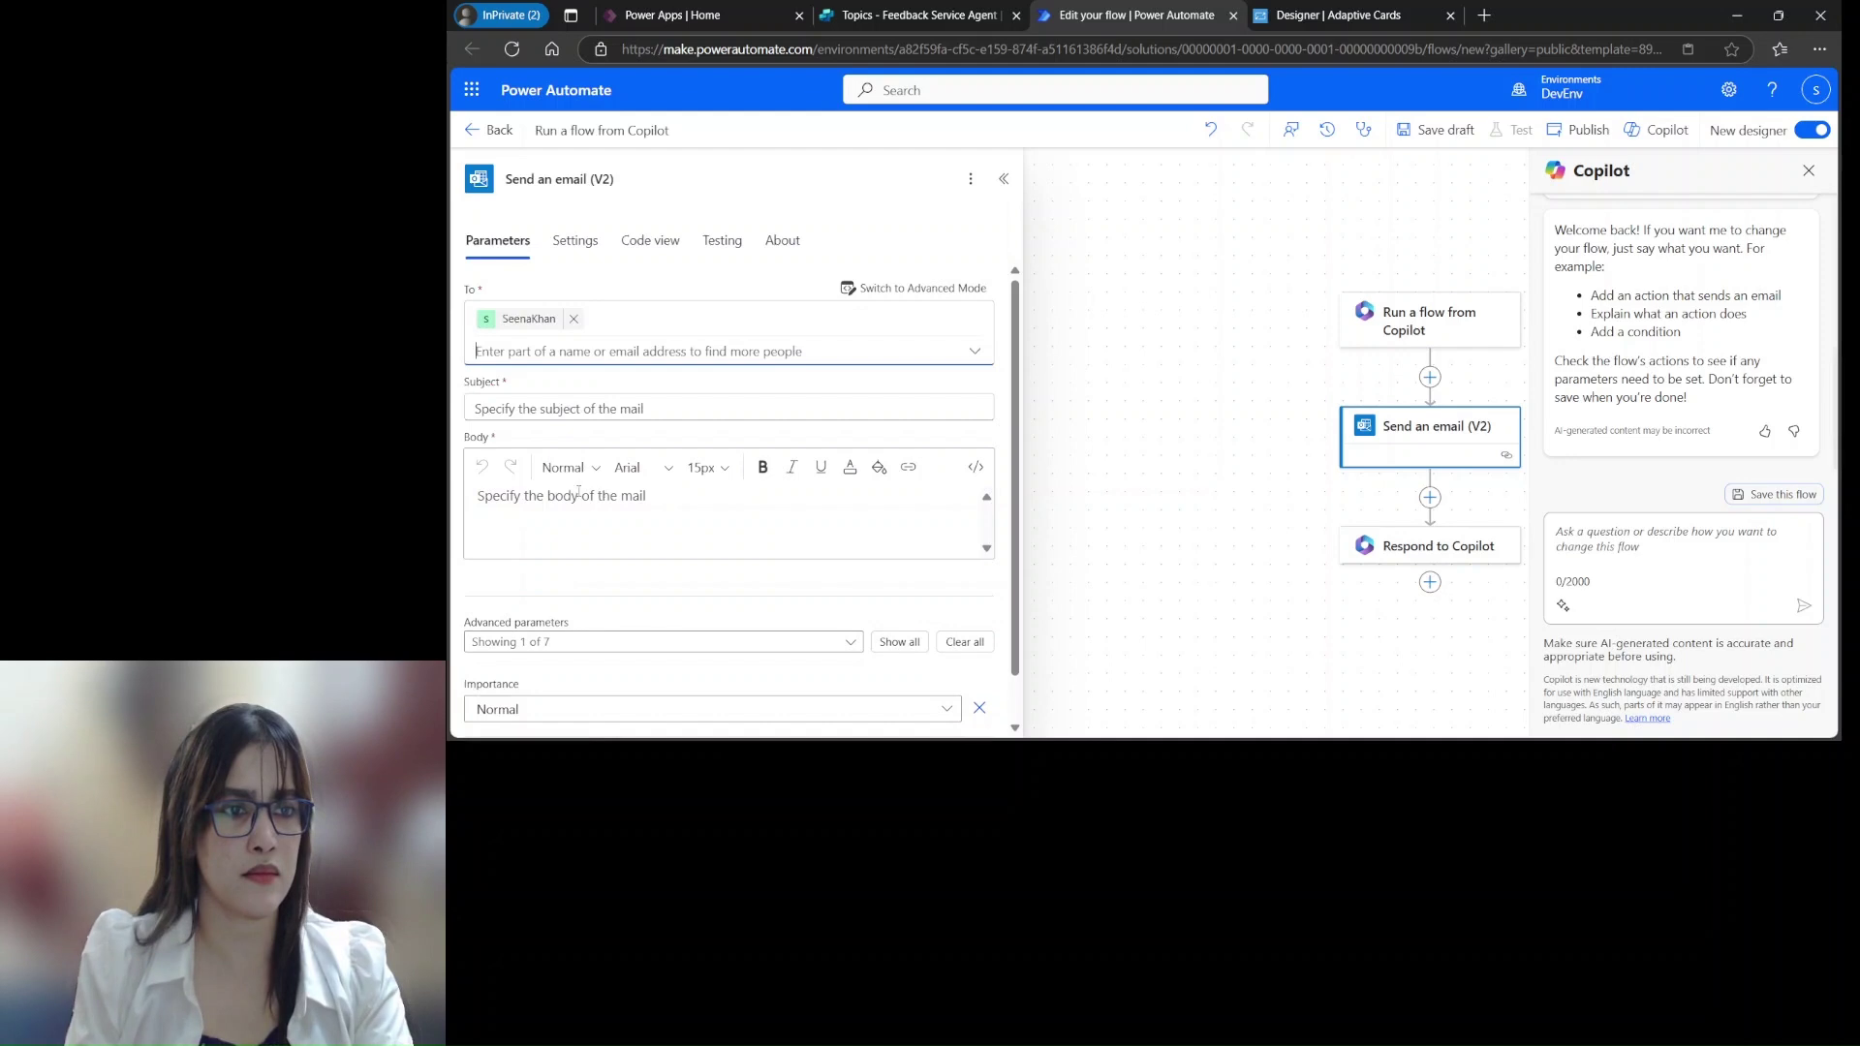
left_click(631, 407)
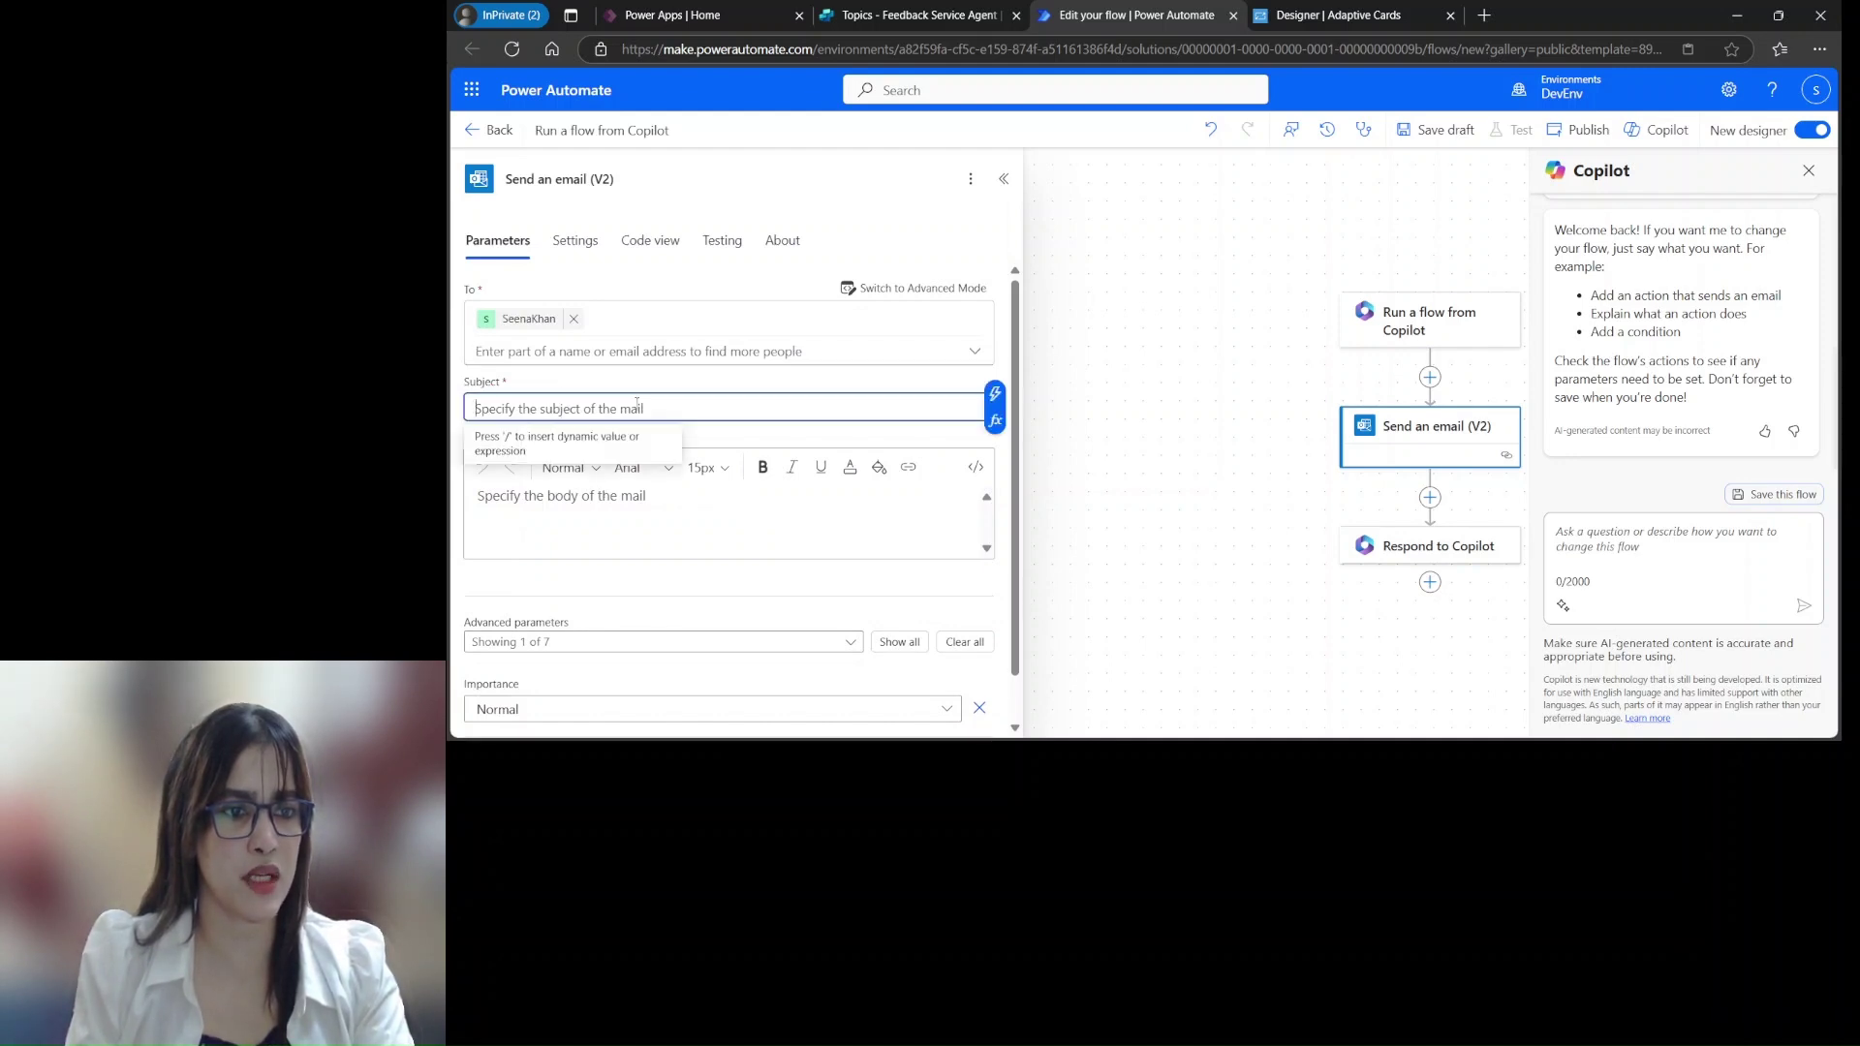
type("Feedback")
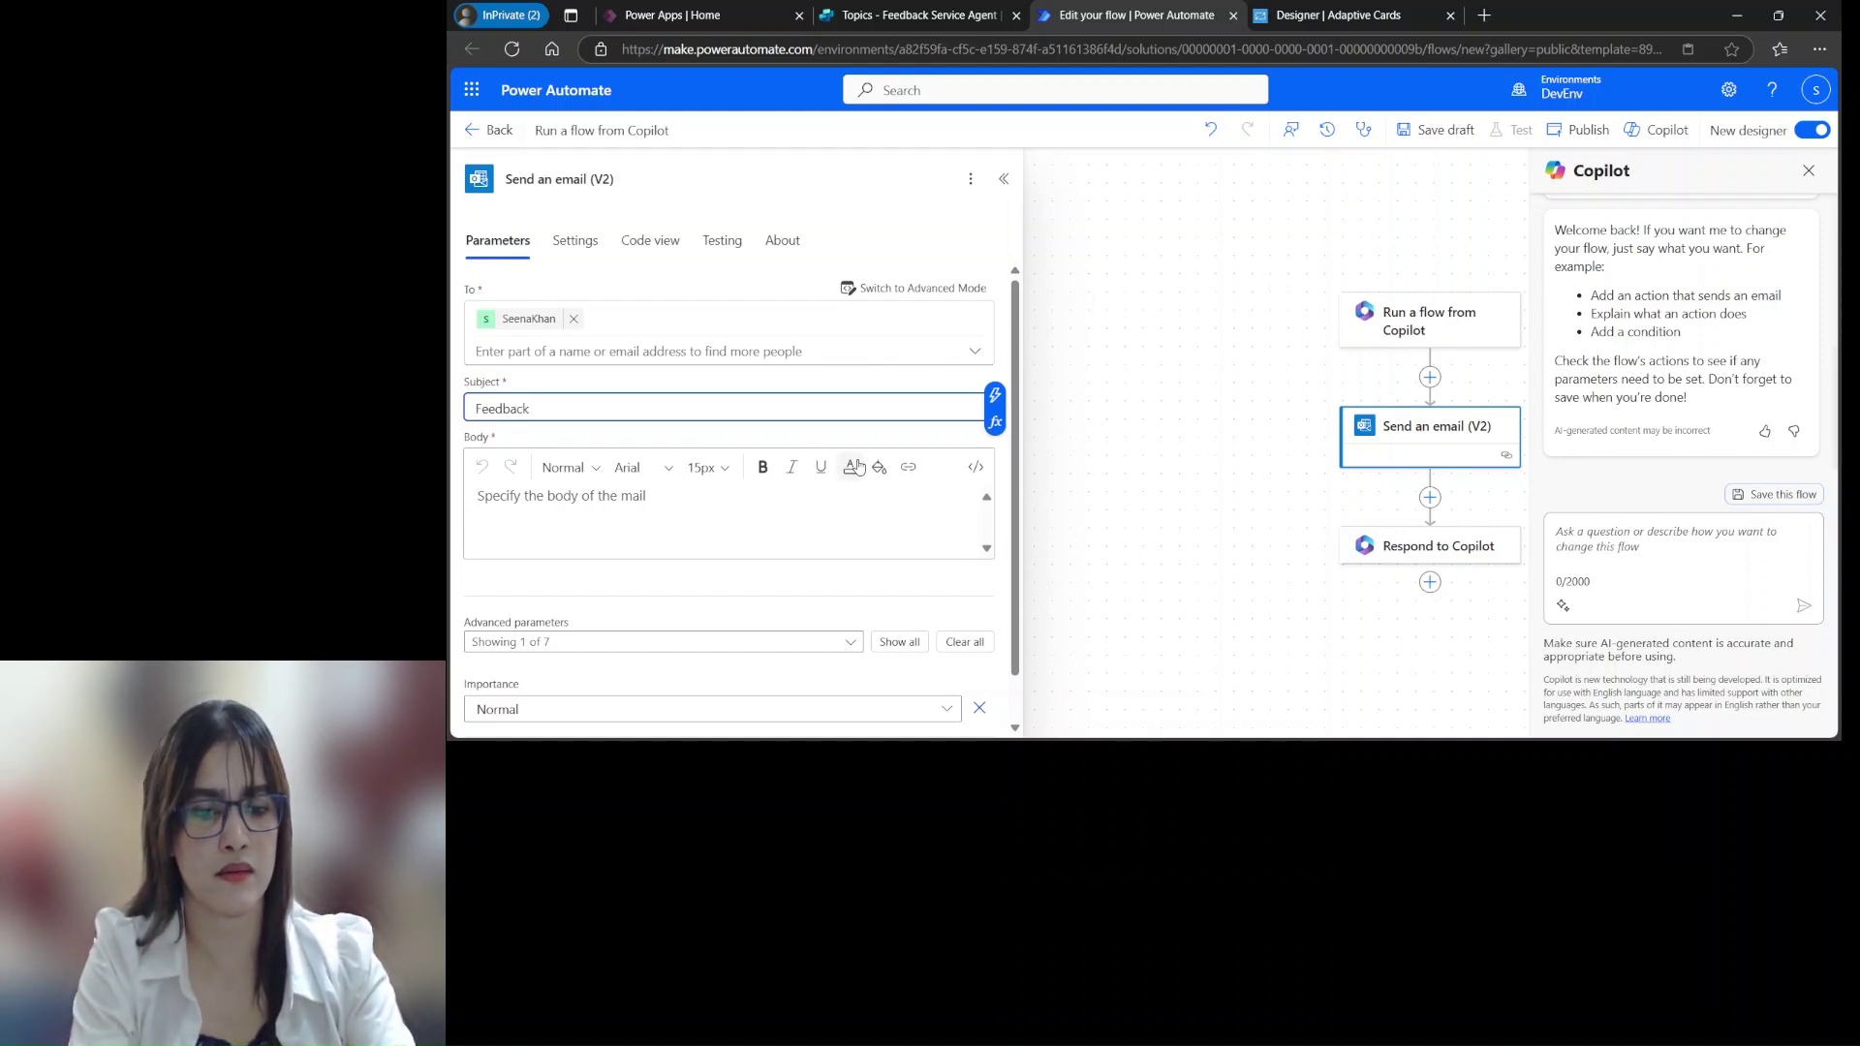
type("responses")
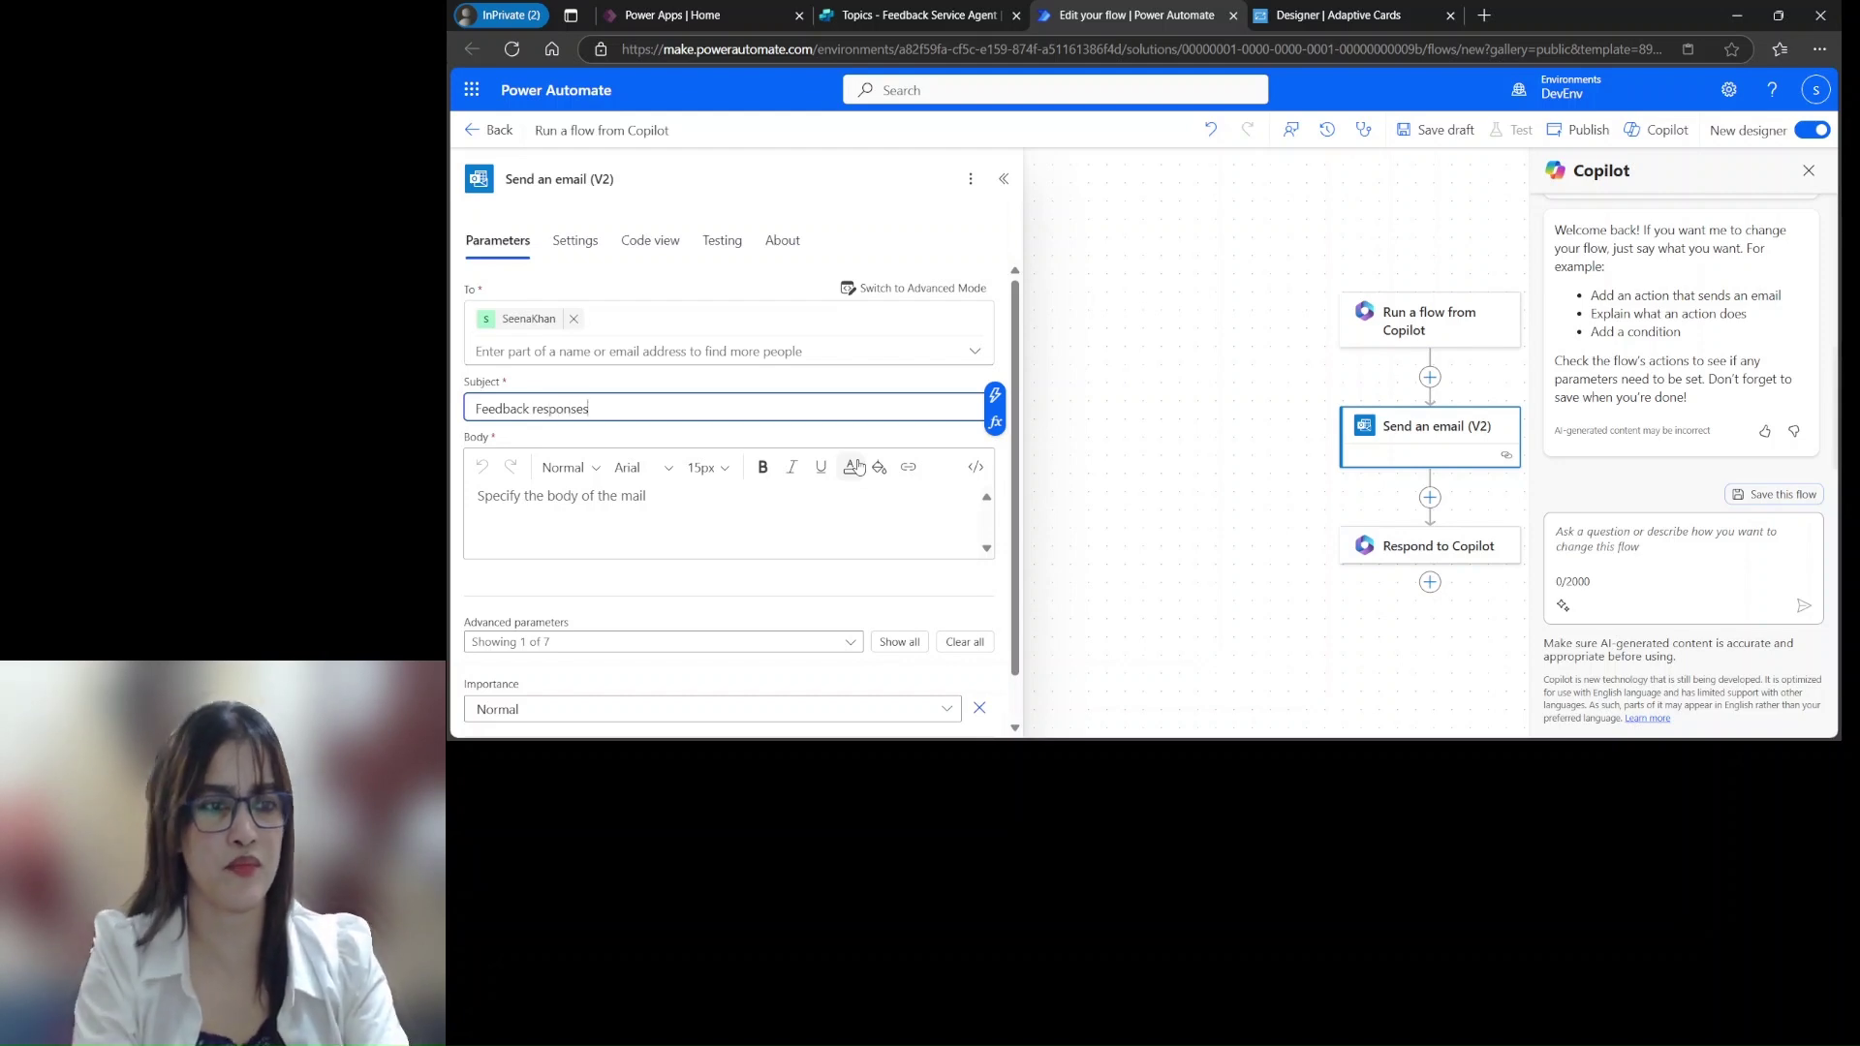
Write the body intro about the user's feedback details, then a 'Name of the customer :' line
left_click(494, 504)
type("Here is the")
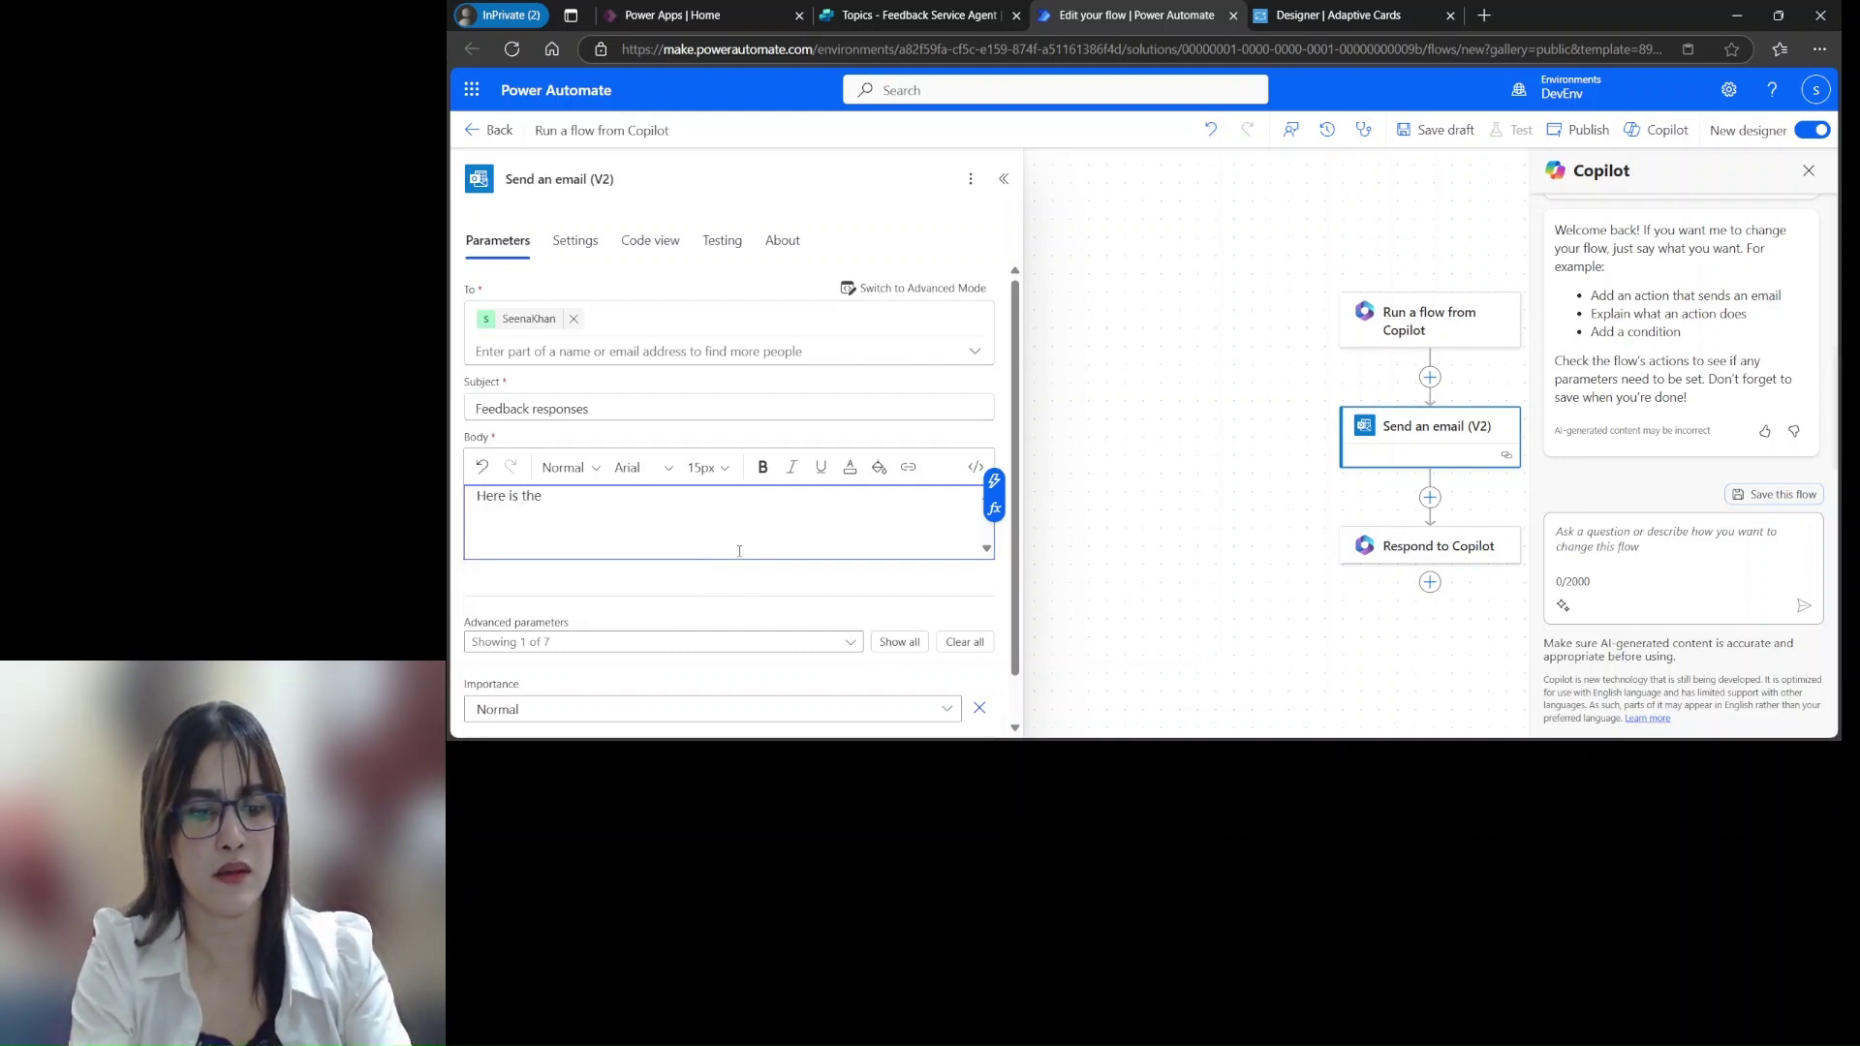
type(" Feedback reponse fromt")
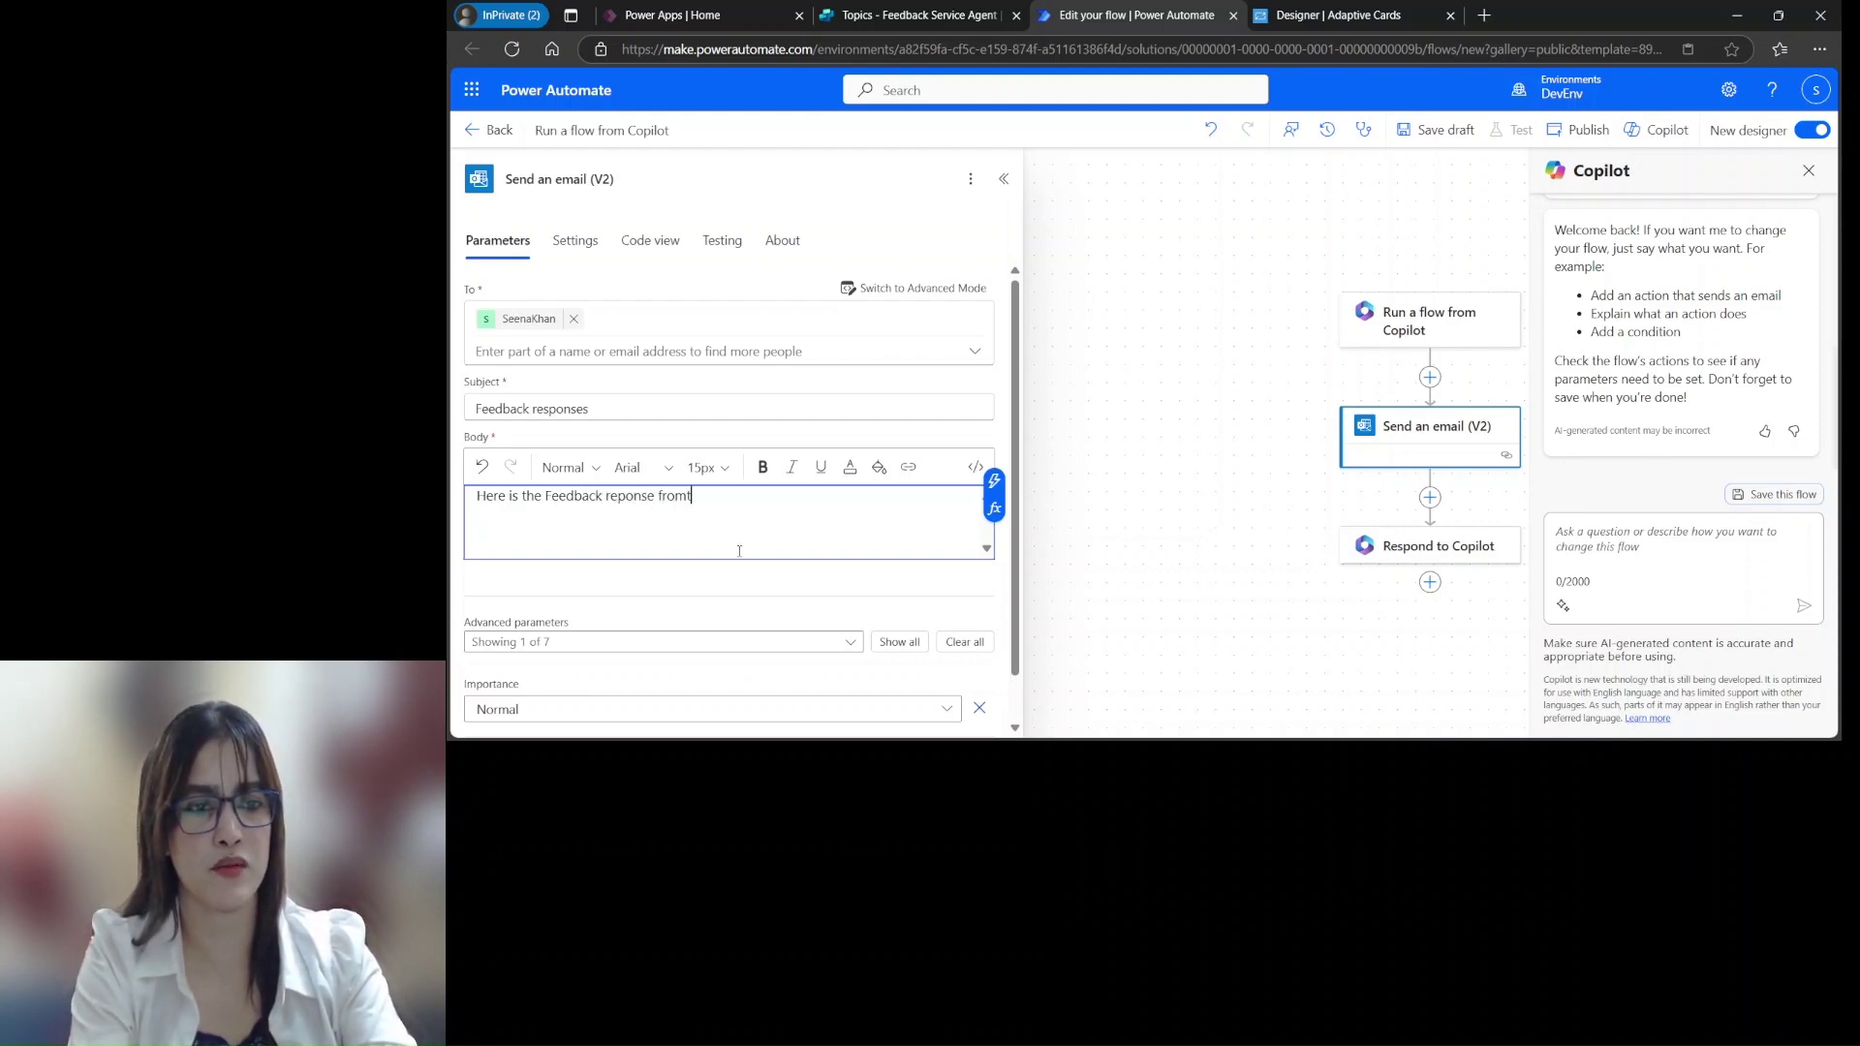
type(" he the user")
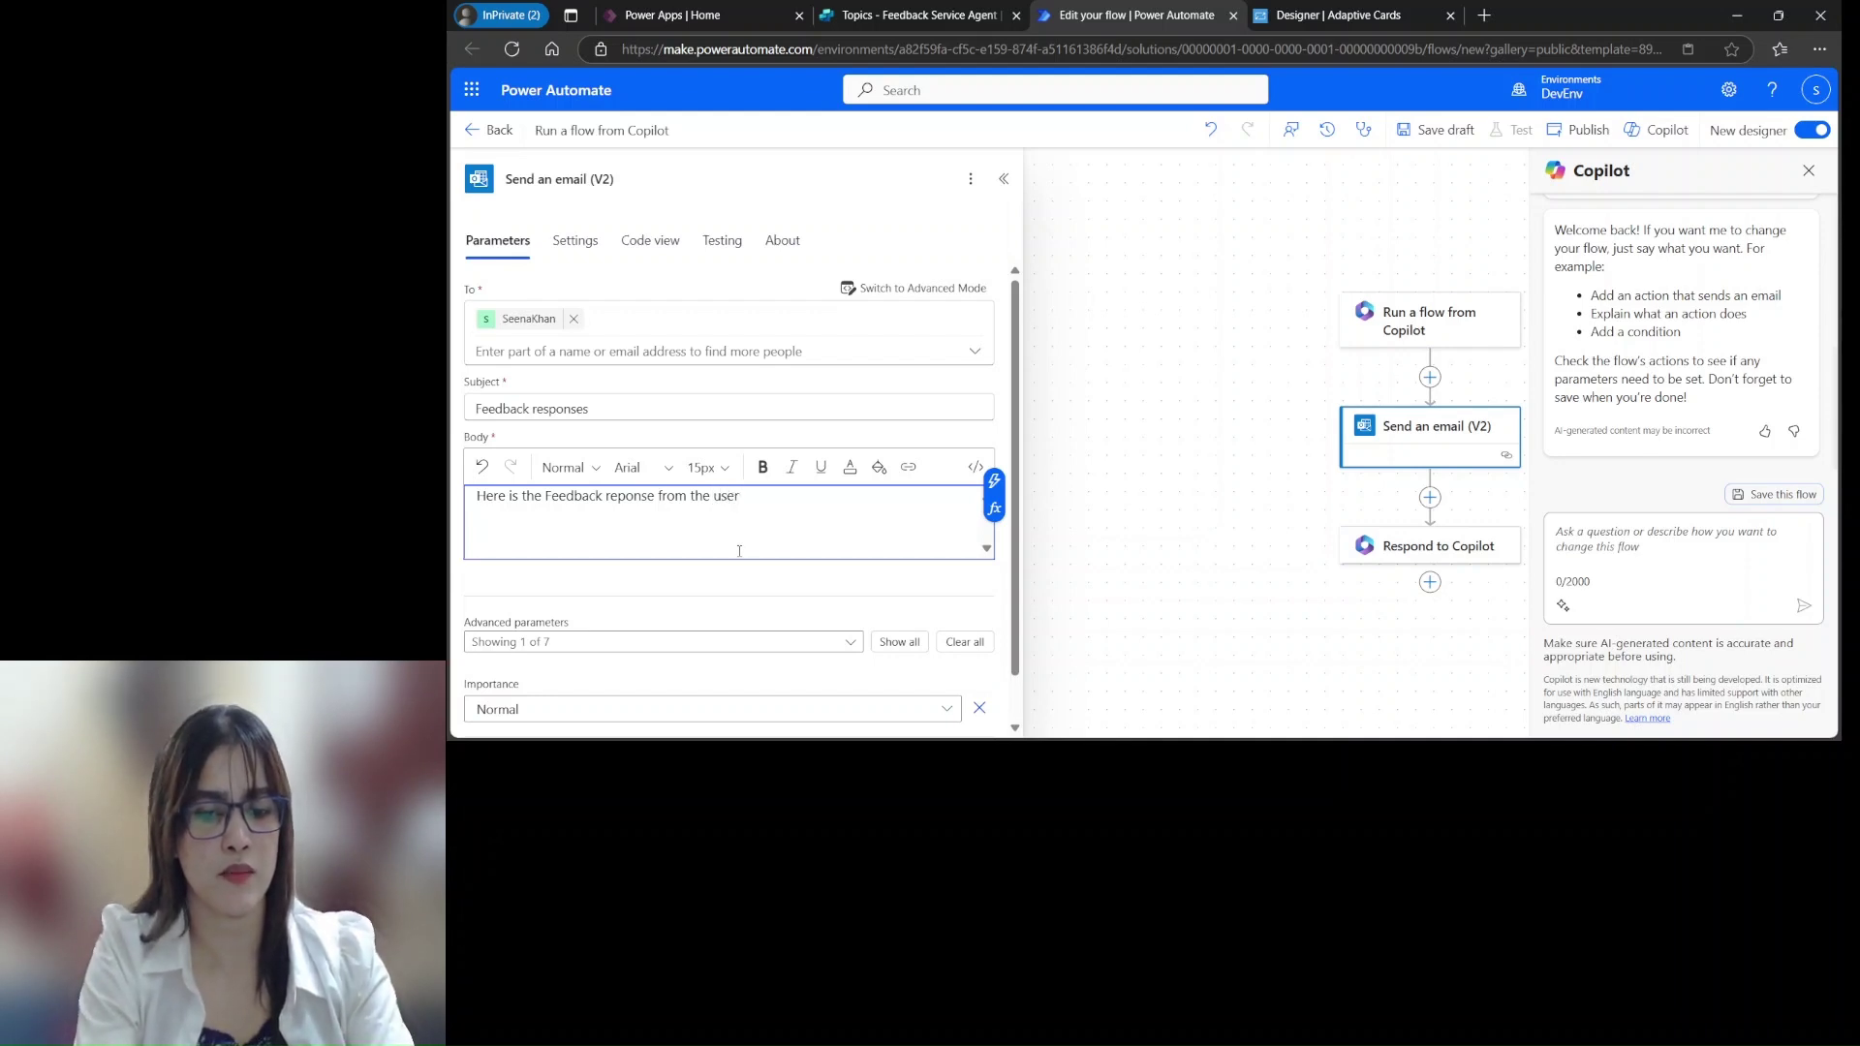
type(". Foll")
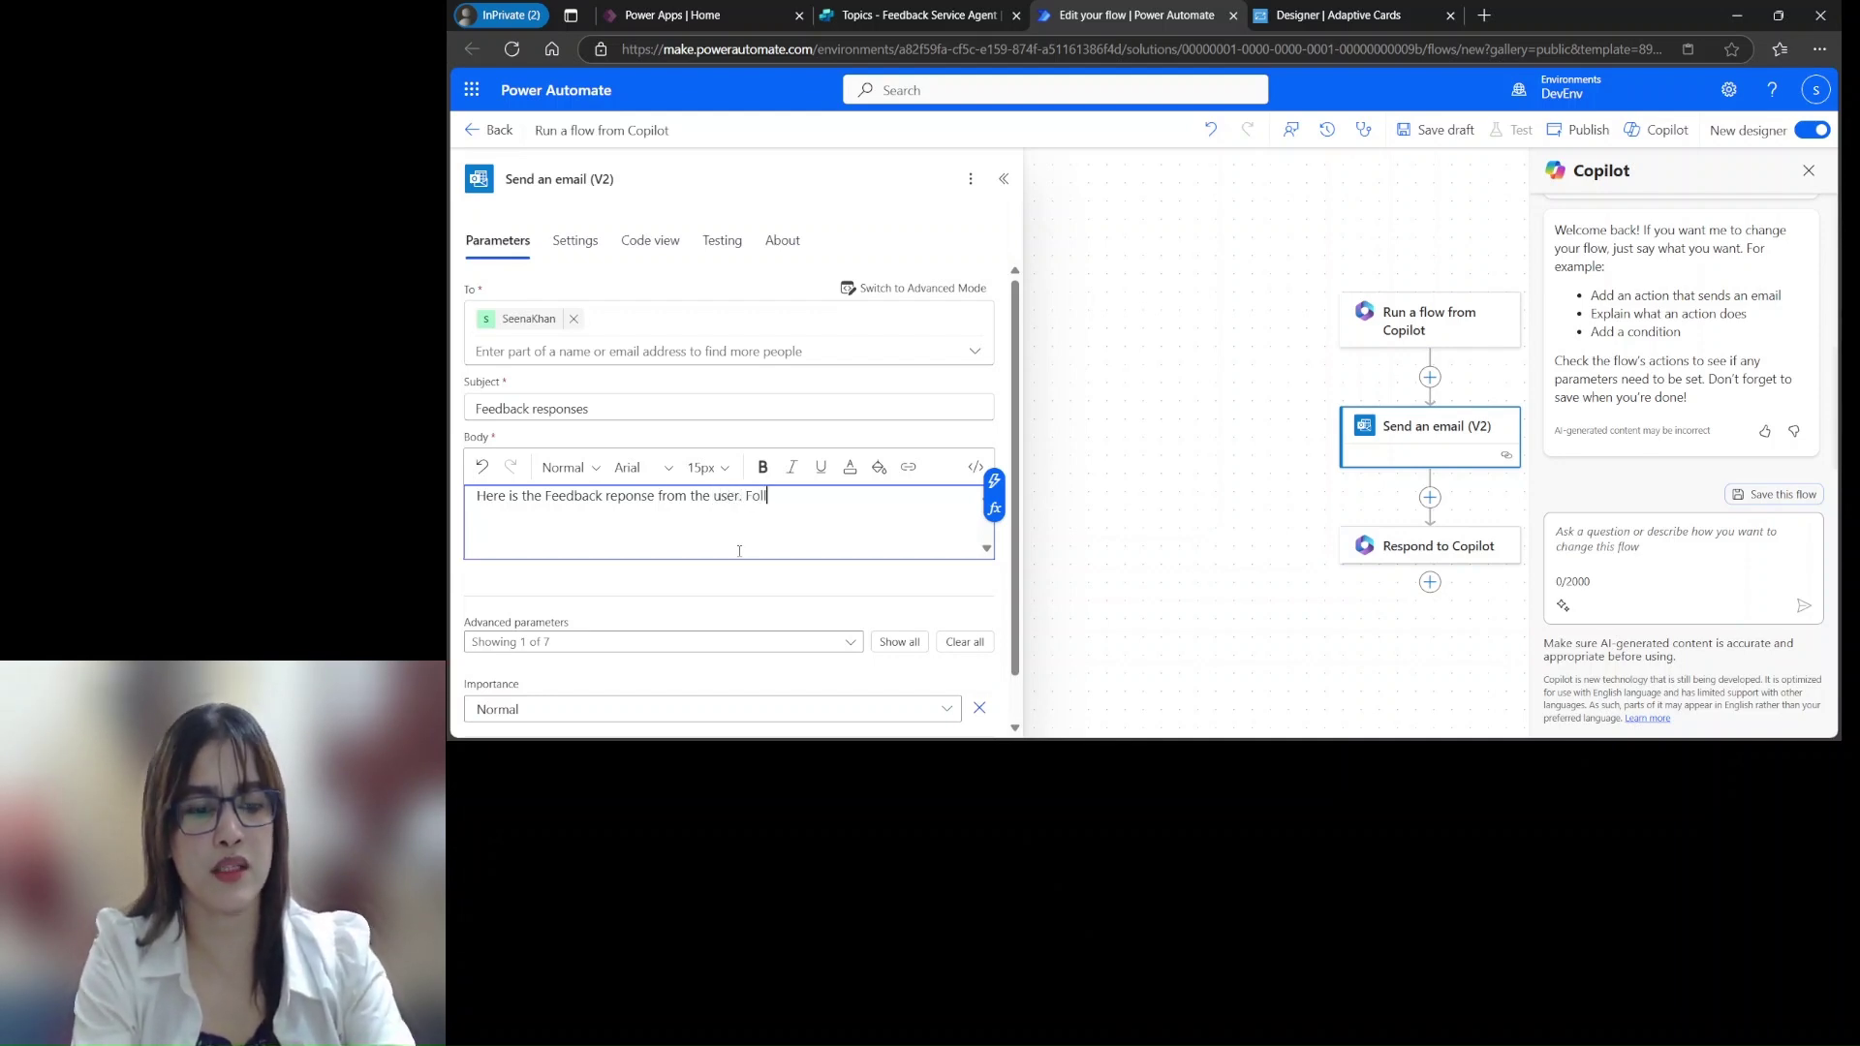
type("owing are the details")
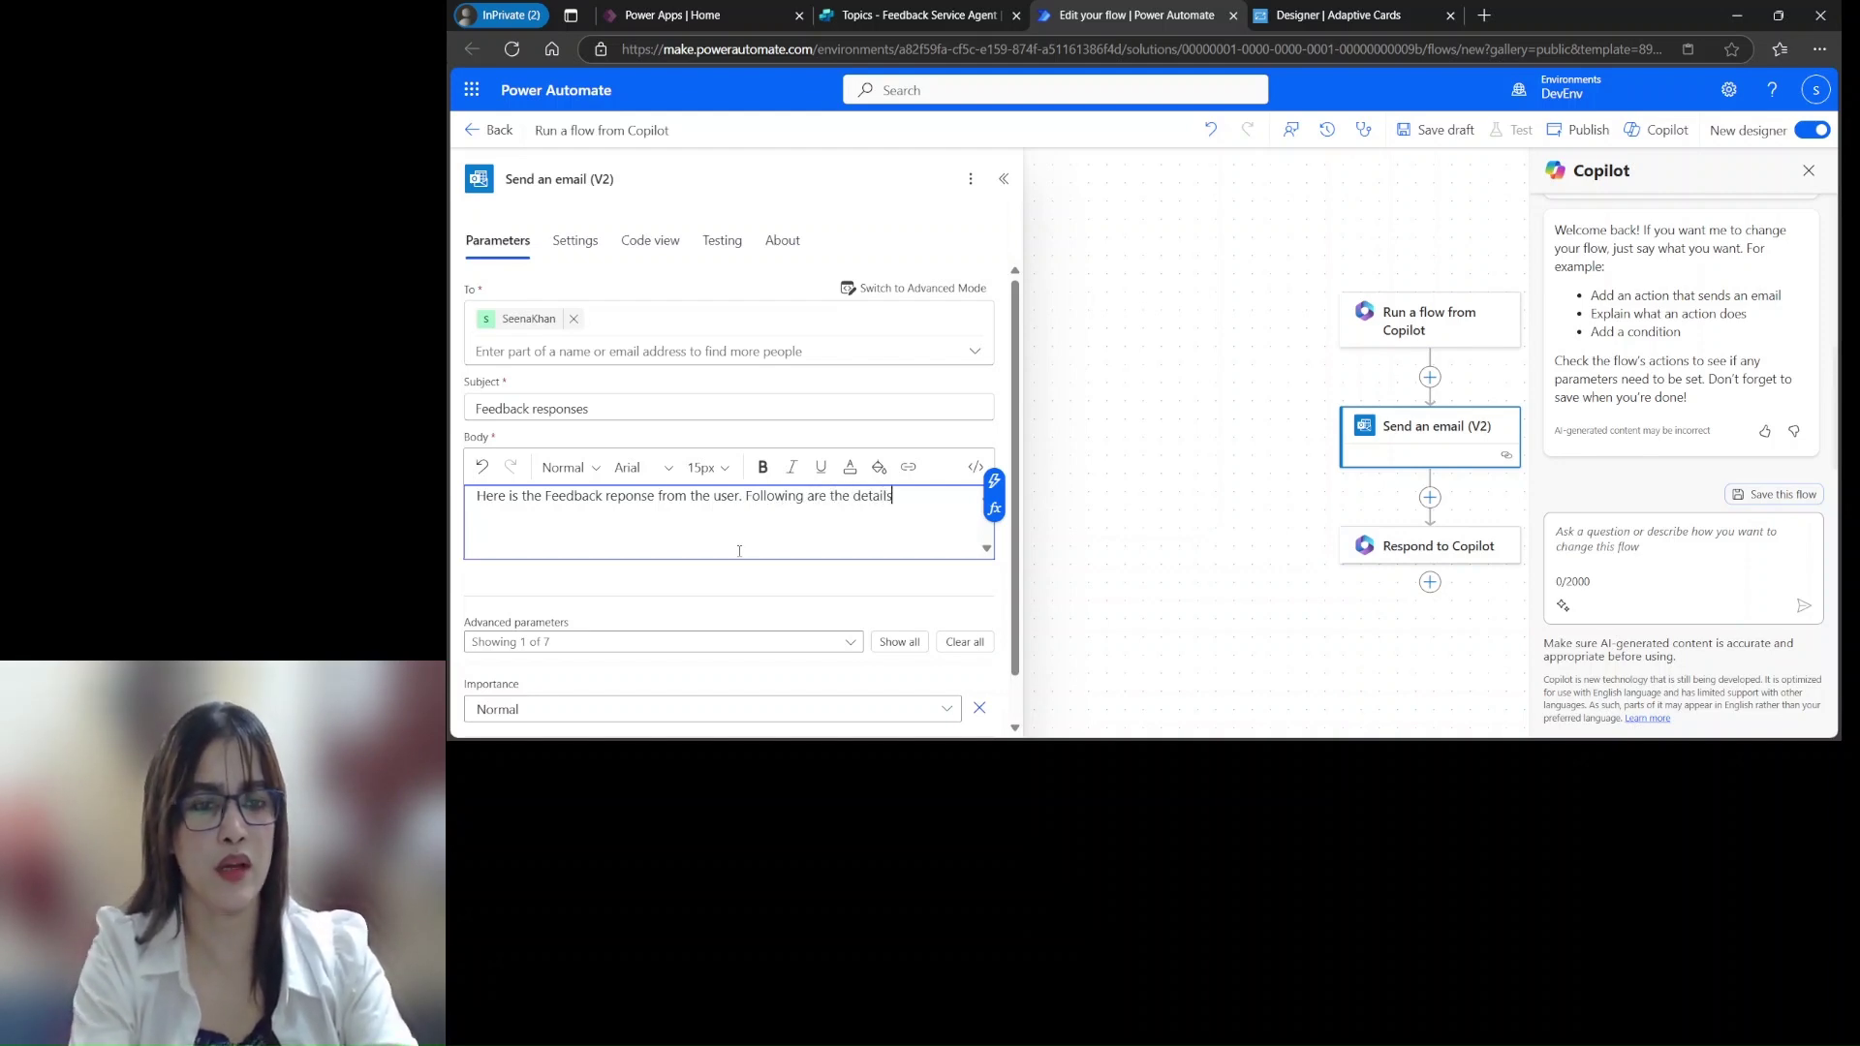
key("Return")
type("Name of the customer")
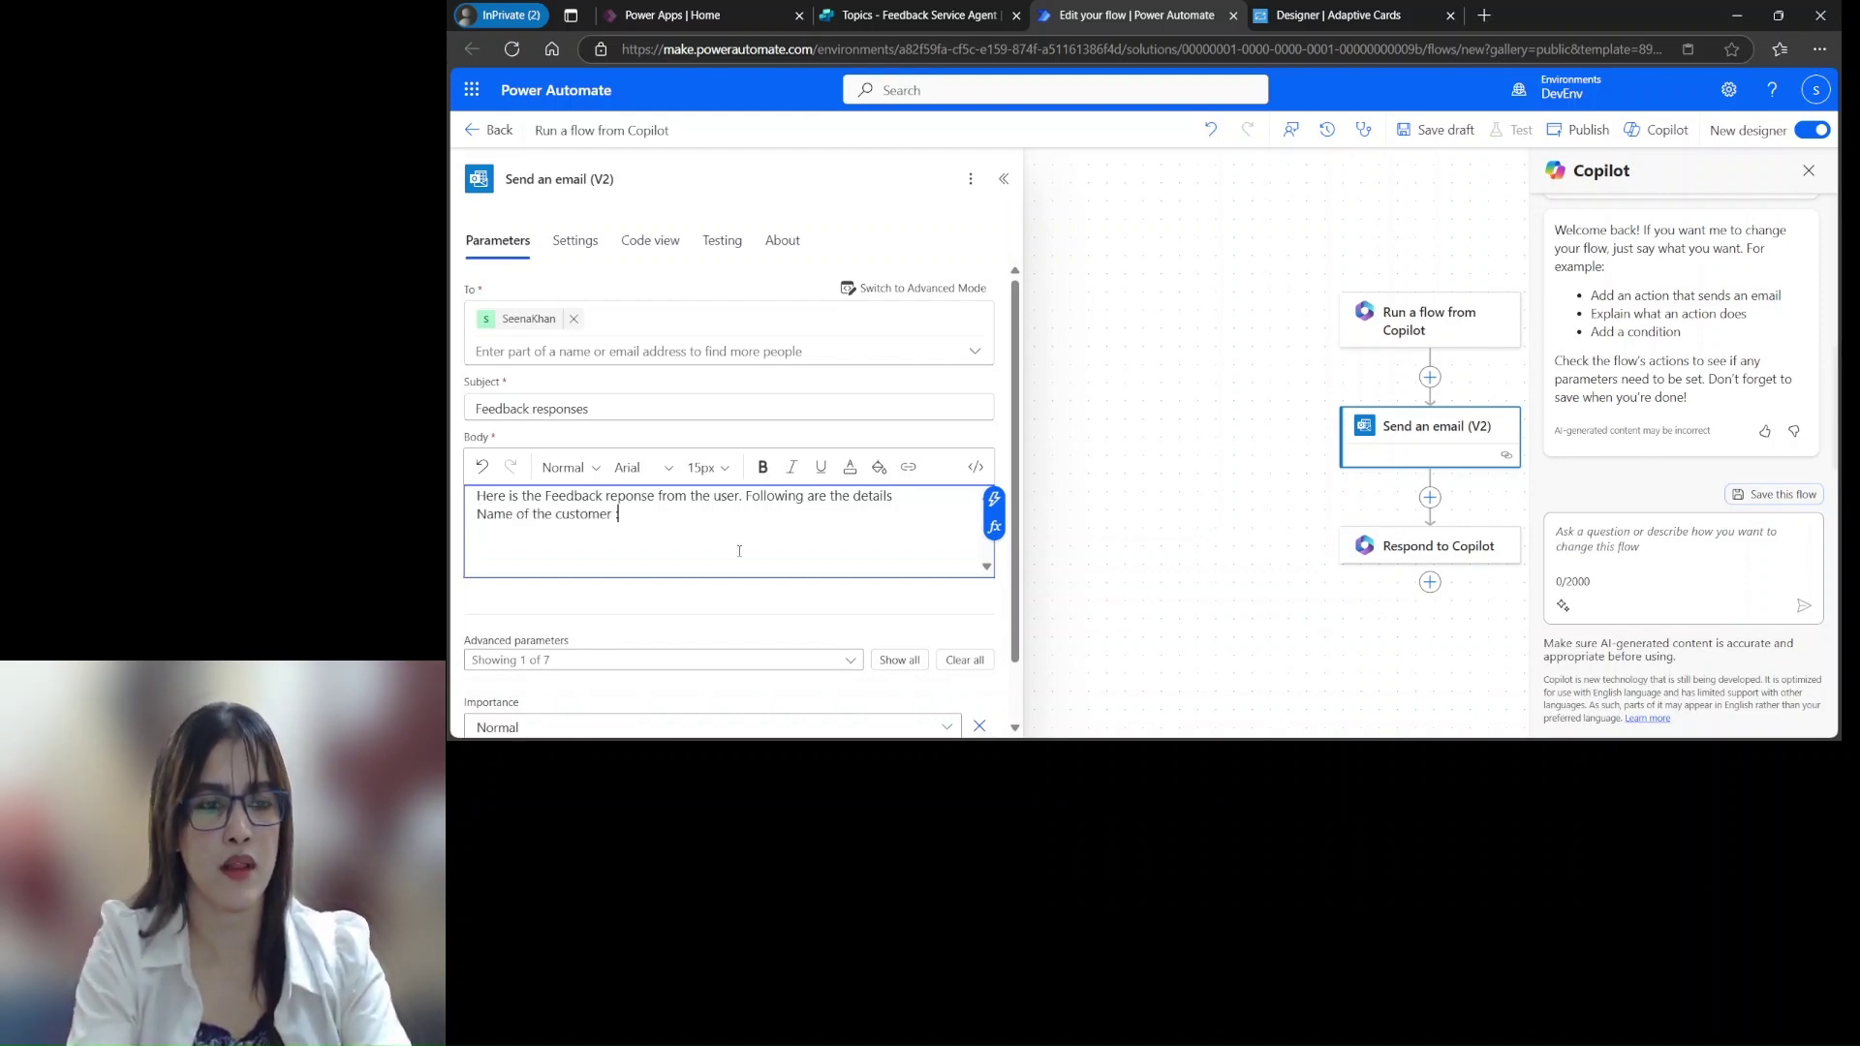
type(" :")
Insert the name token after the customer label, then add an Email line with the email token
left_click(994, 499)
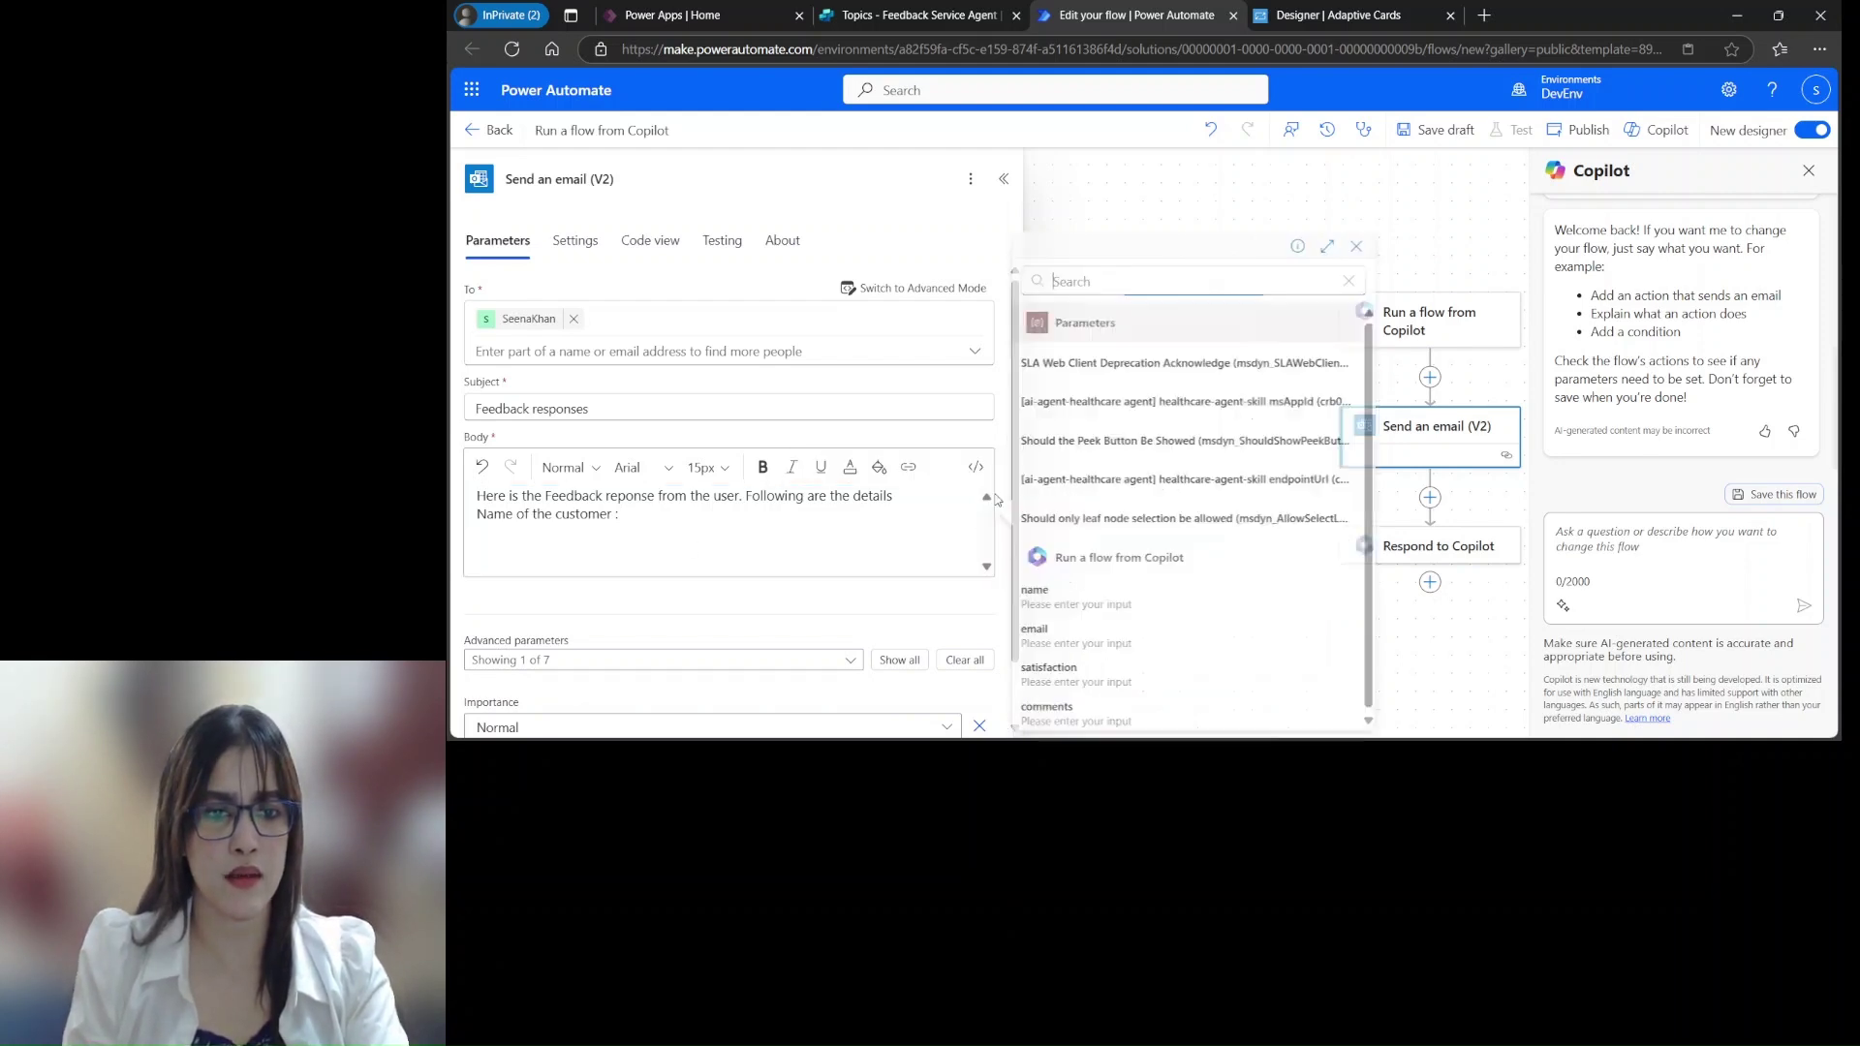
left_click(1061, 599)
key("Return")
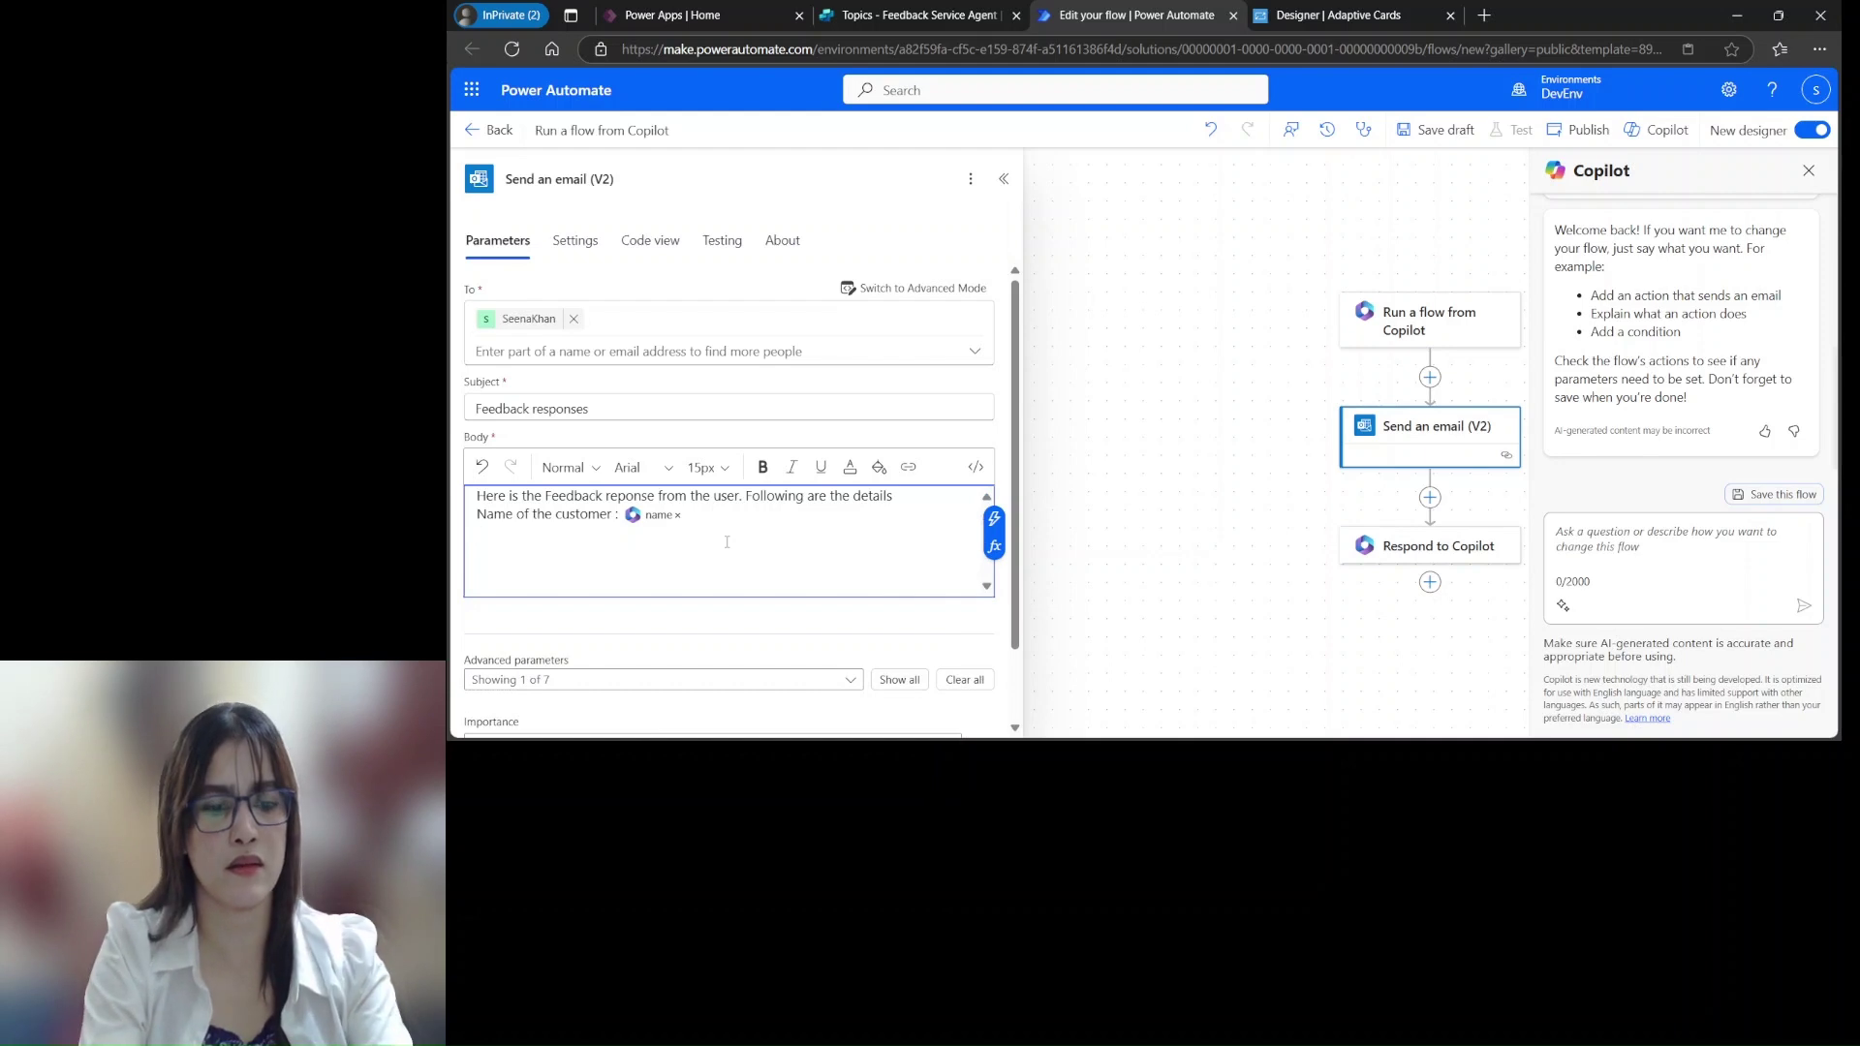
type("Email :")
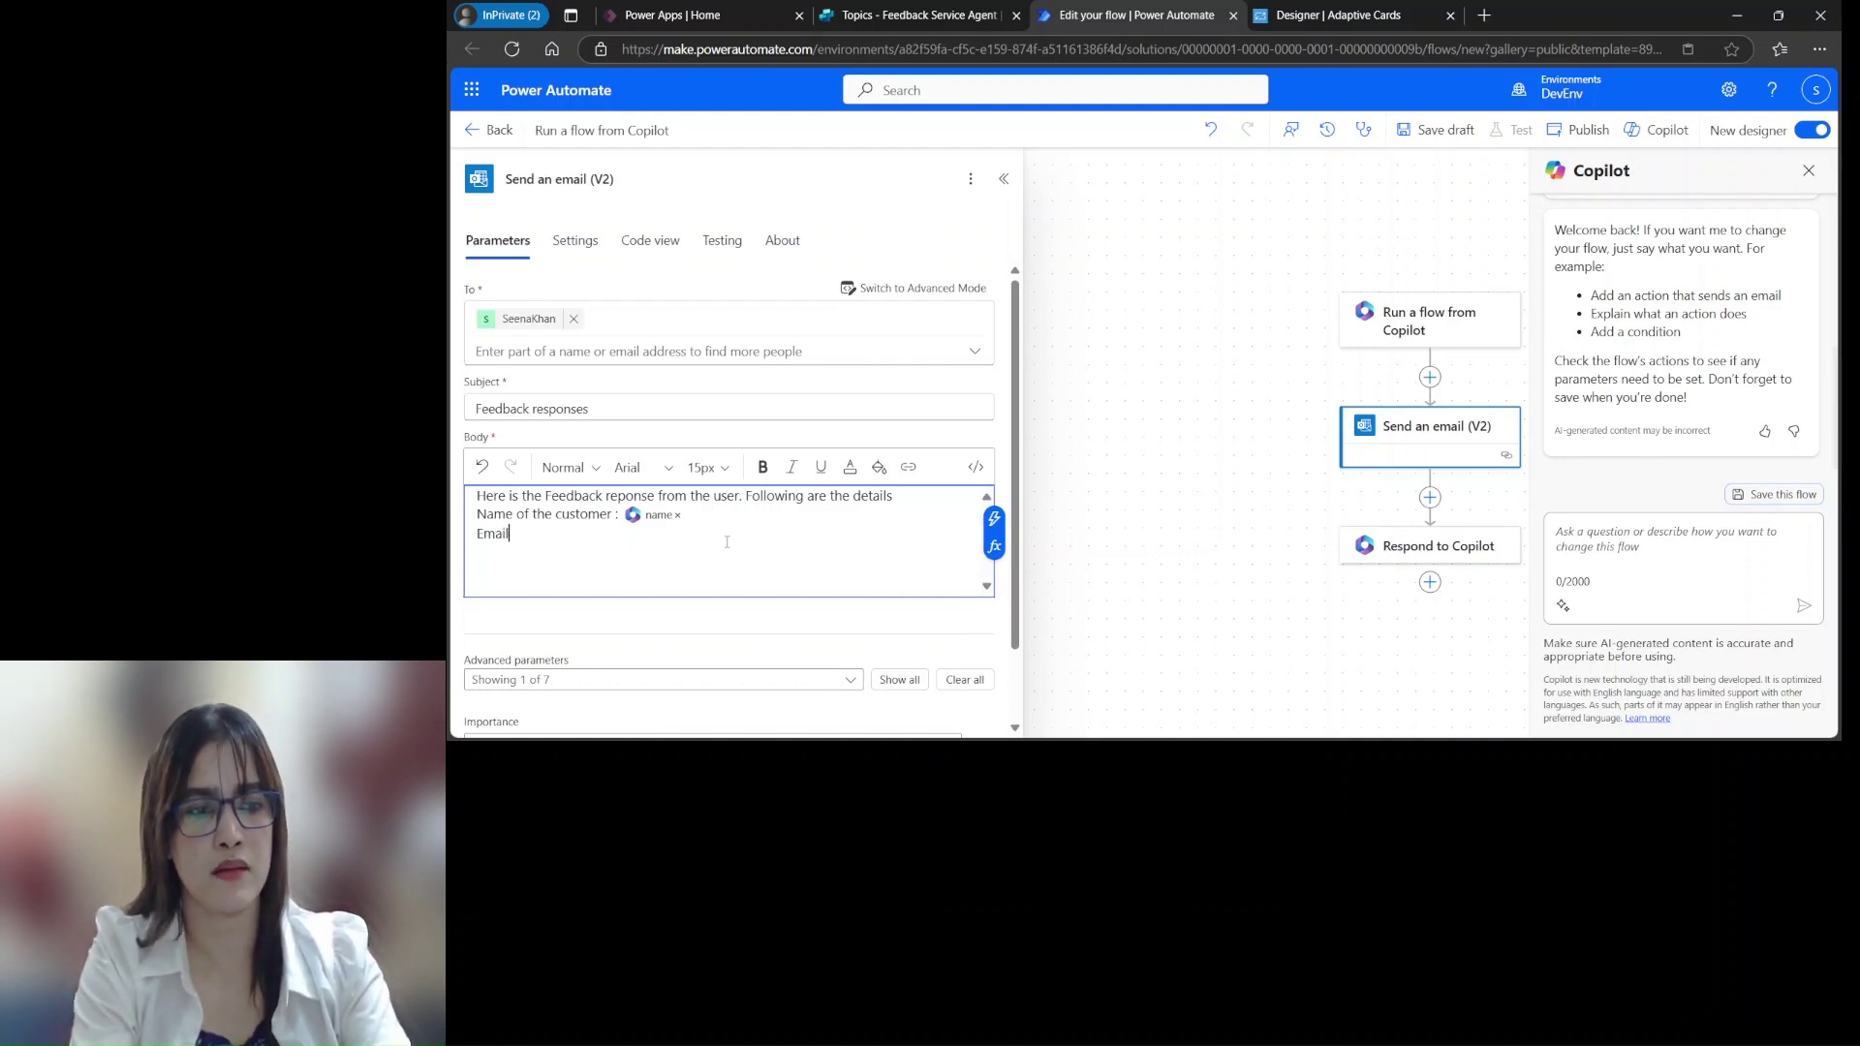
left_click(993, 518)
left_click(1077, 644)
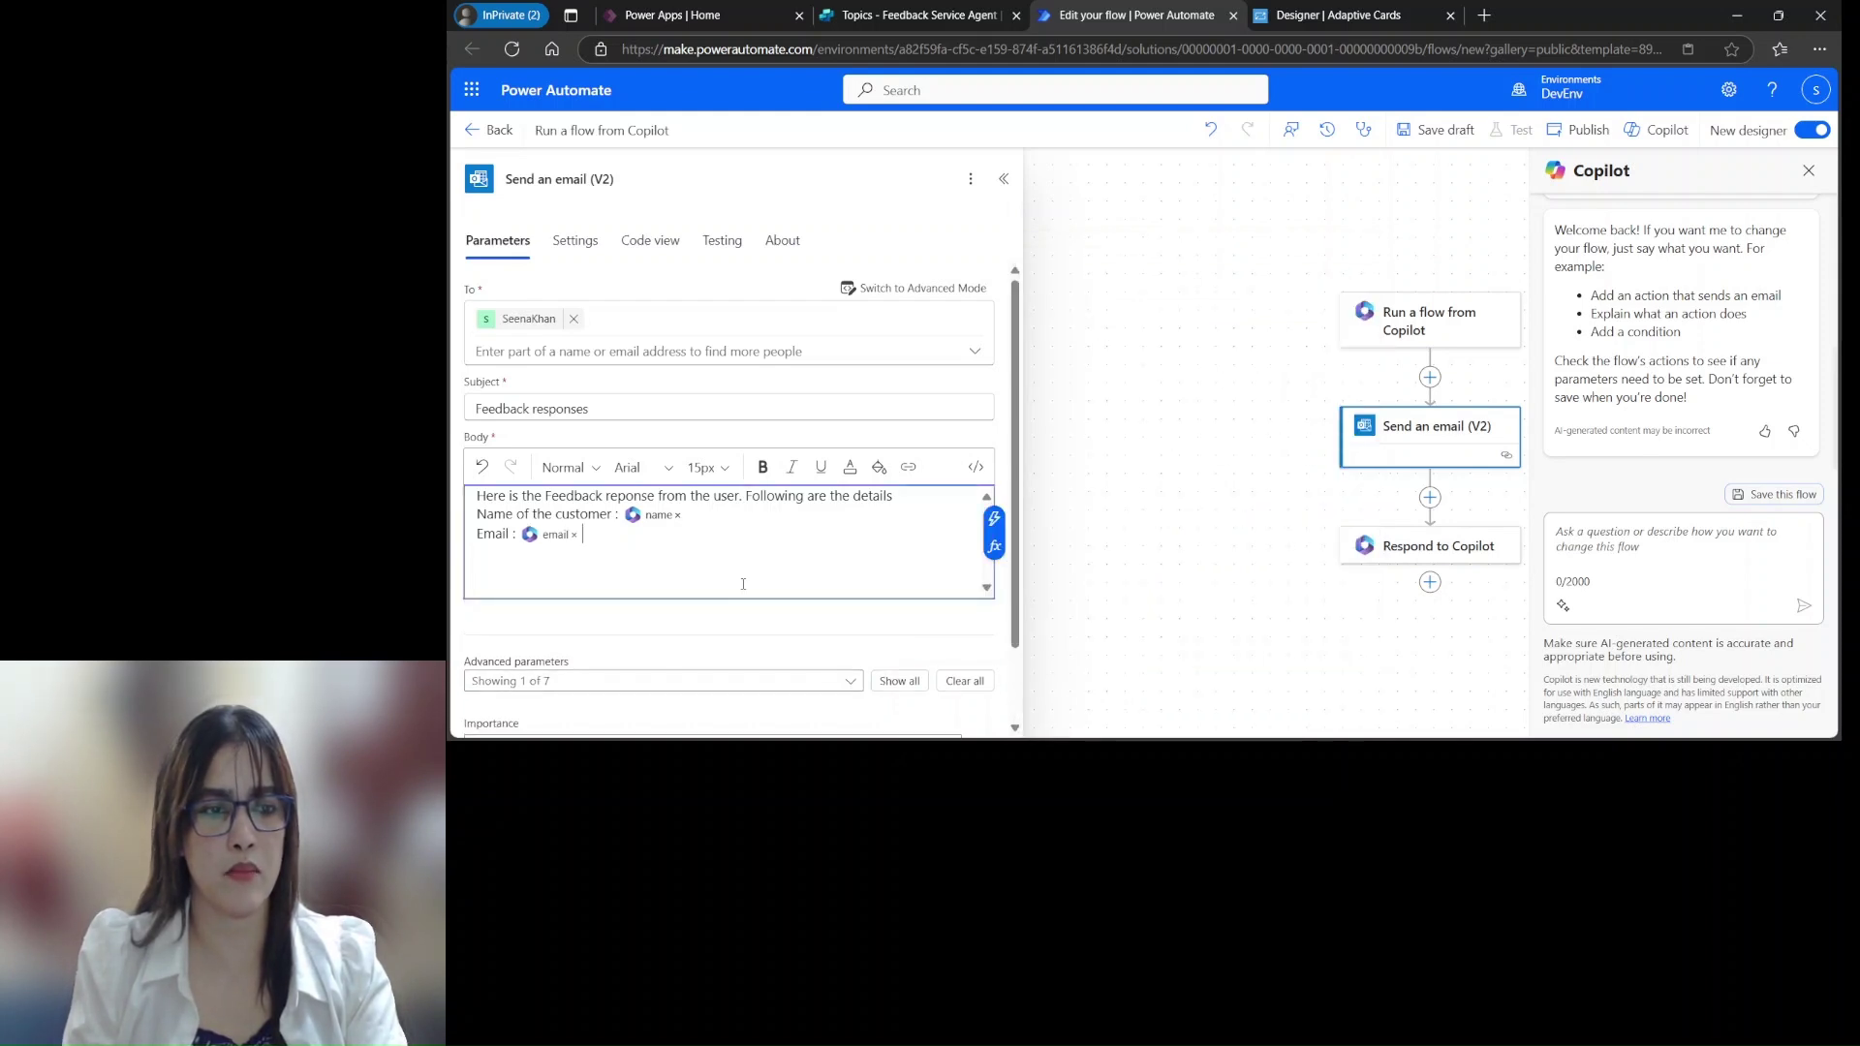
key("Return")
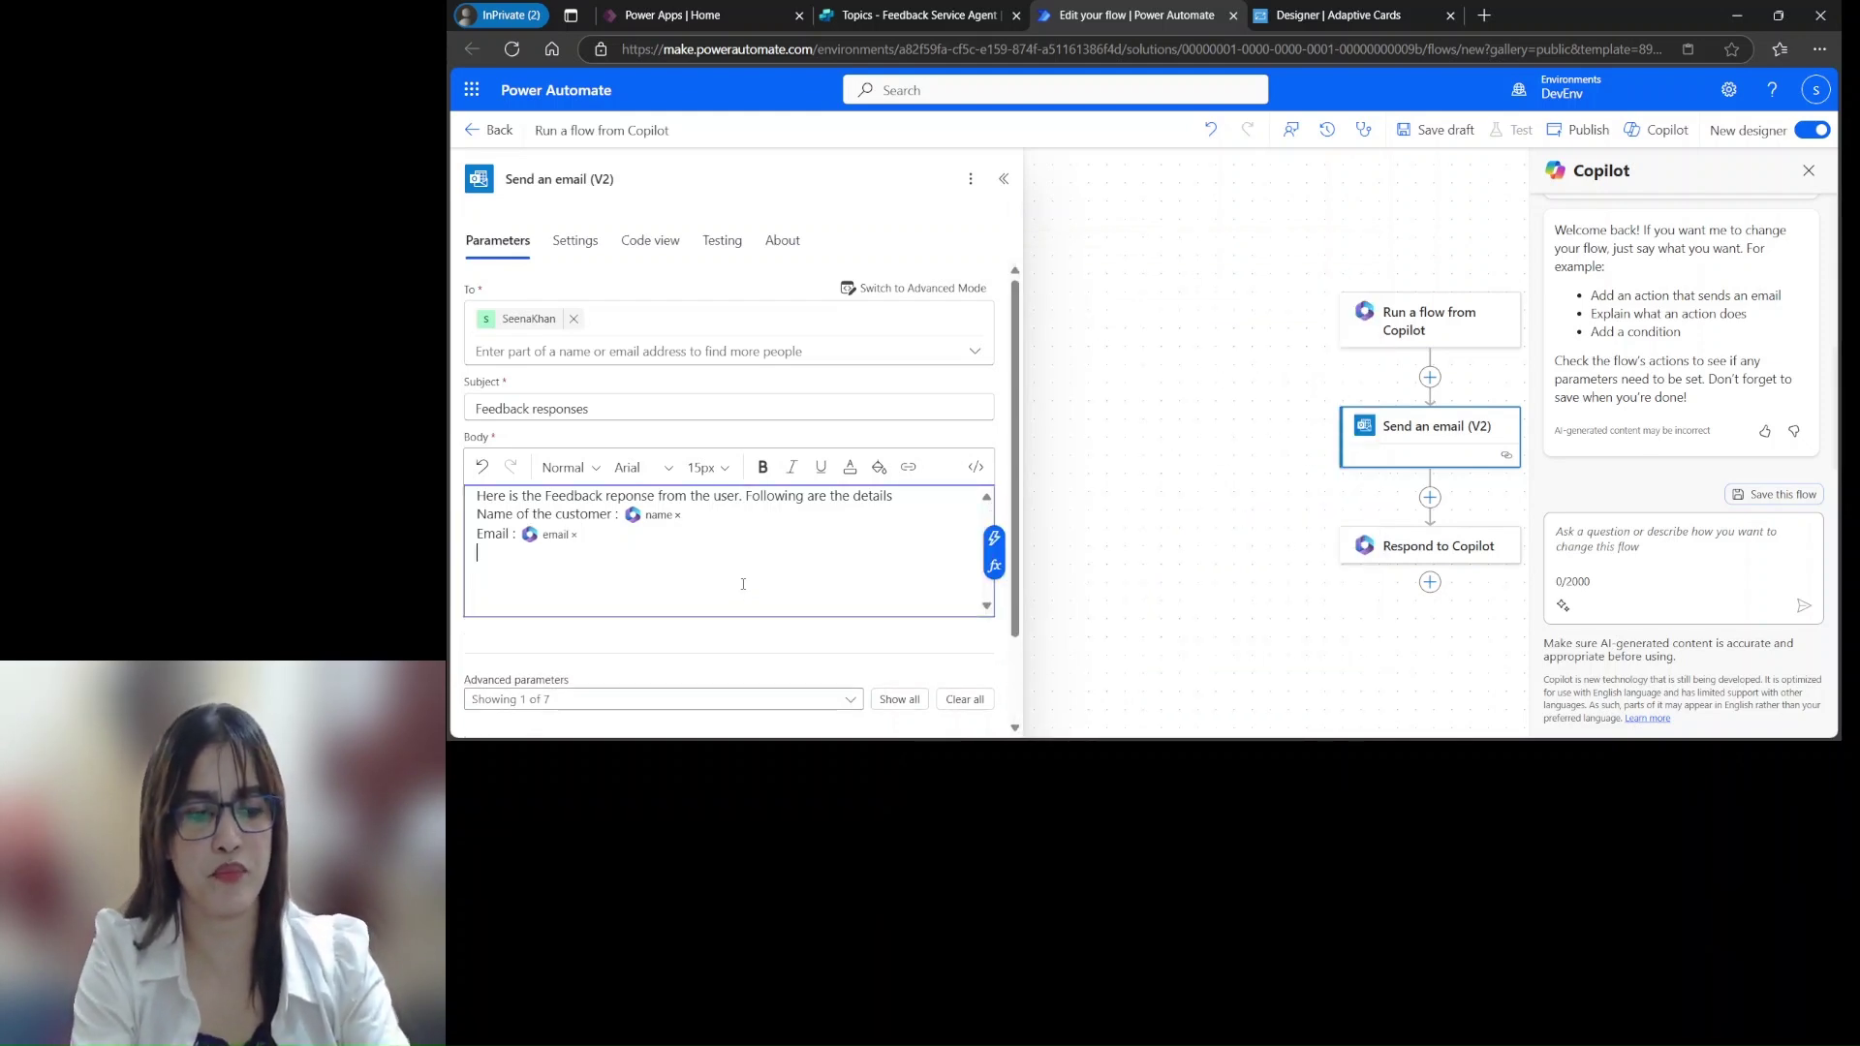
Add Feedback and Comments lines with satisfaction and comments tokens, closing with 'Thank you!!!'
type("Feedback :")
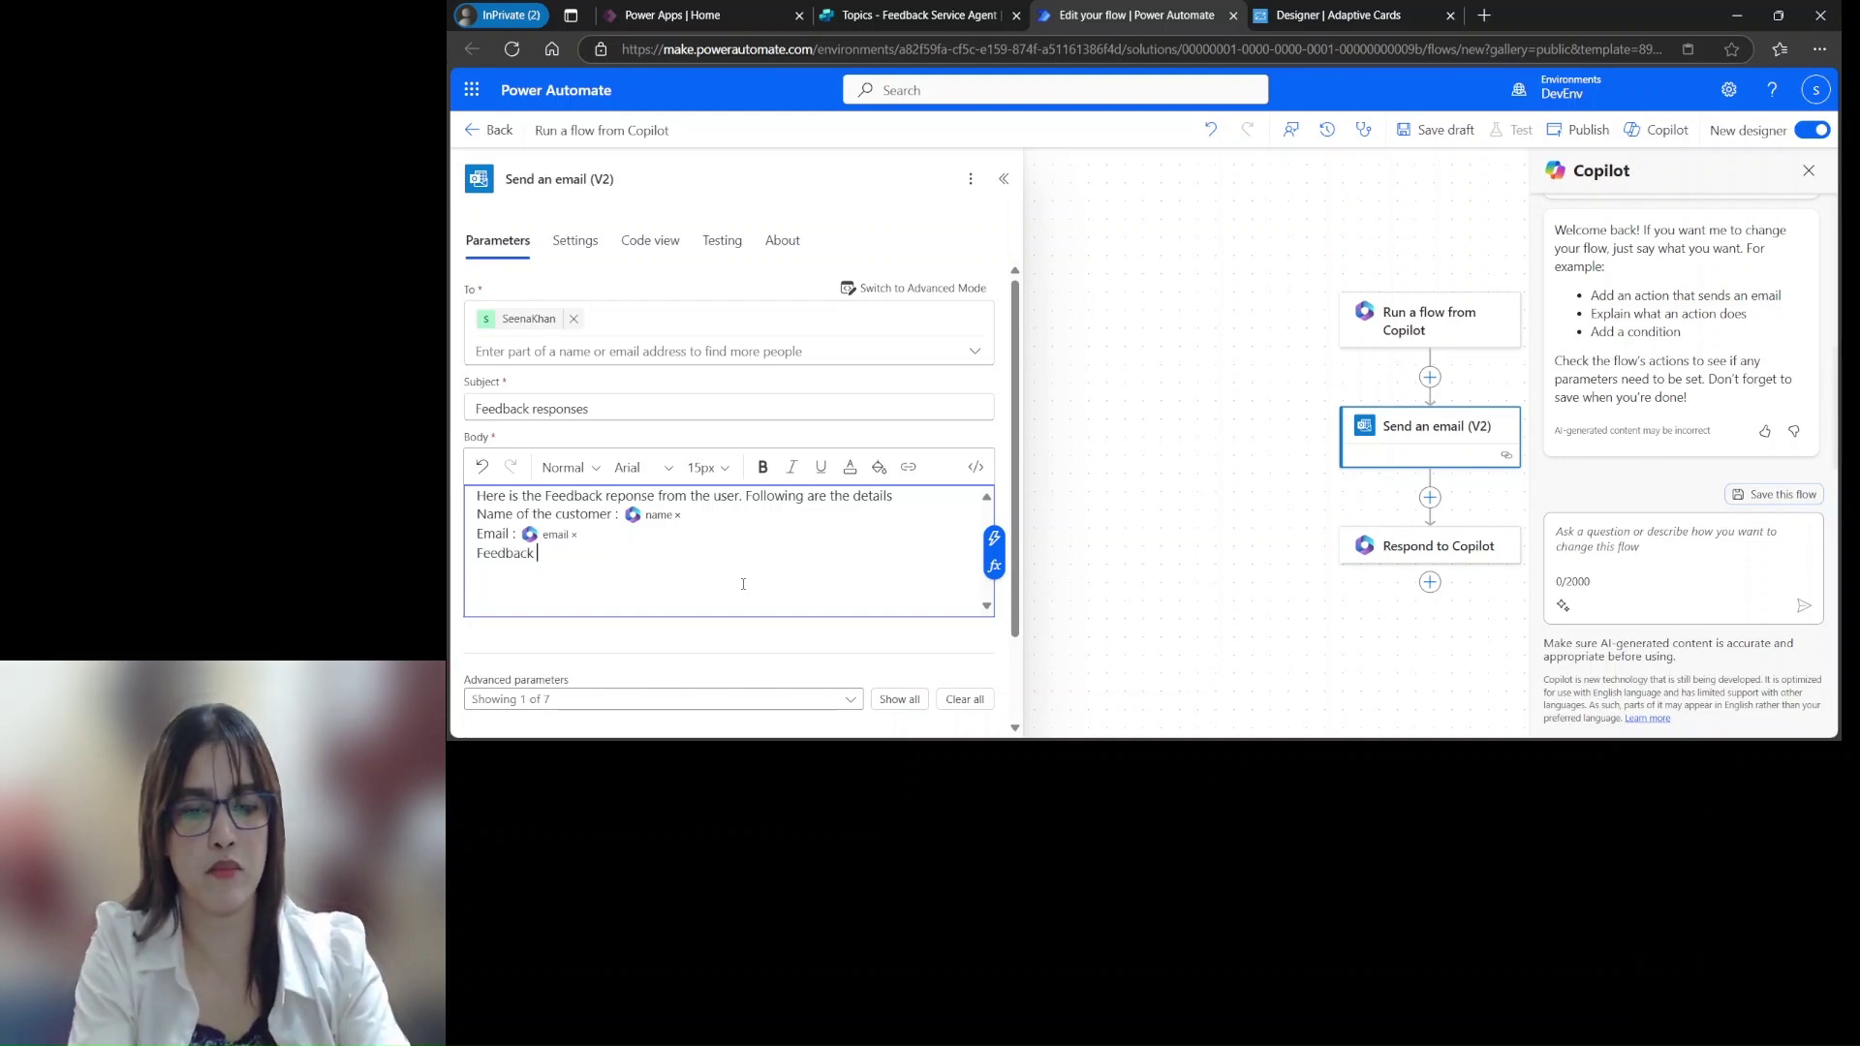
left_click(994, 538)
left_click(1066, 674)
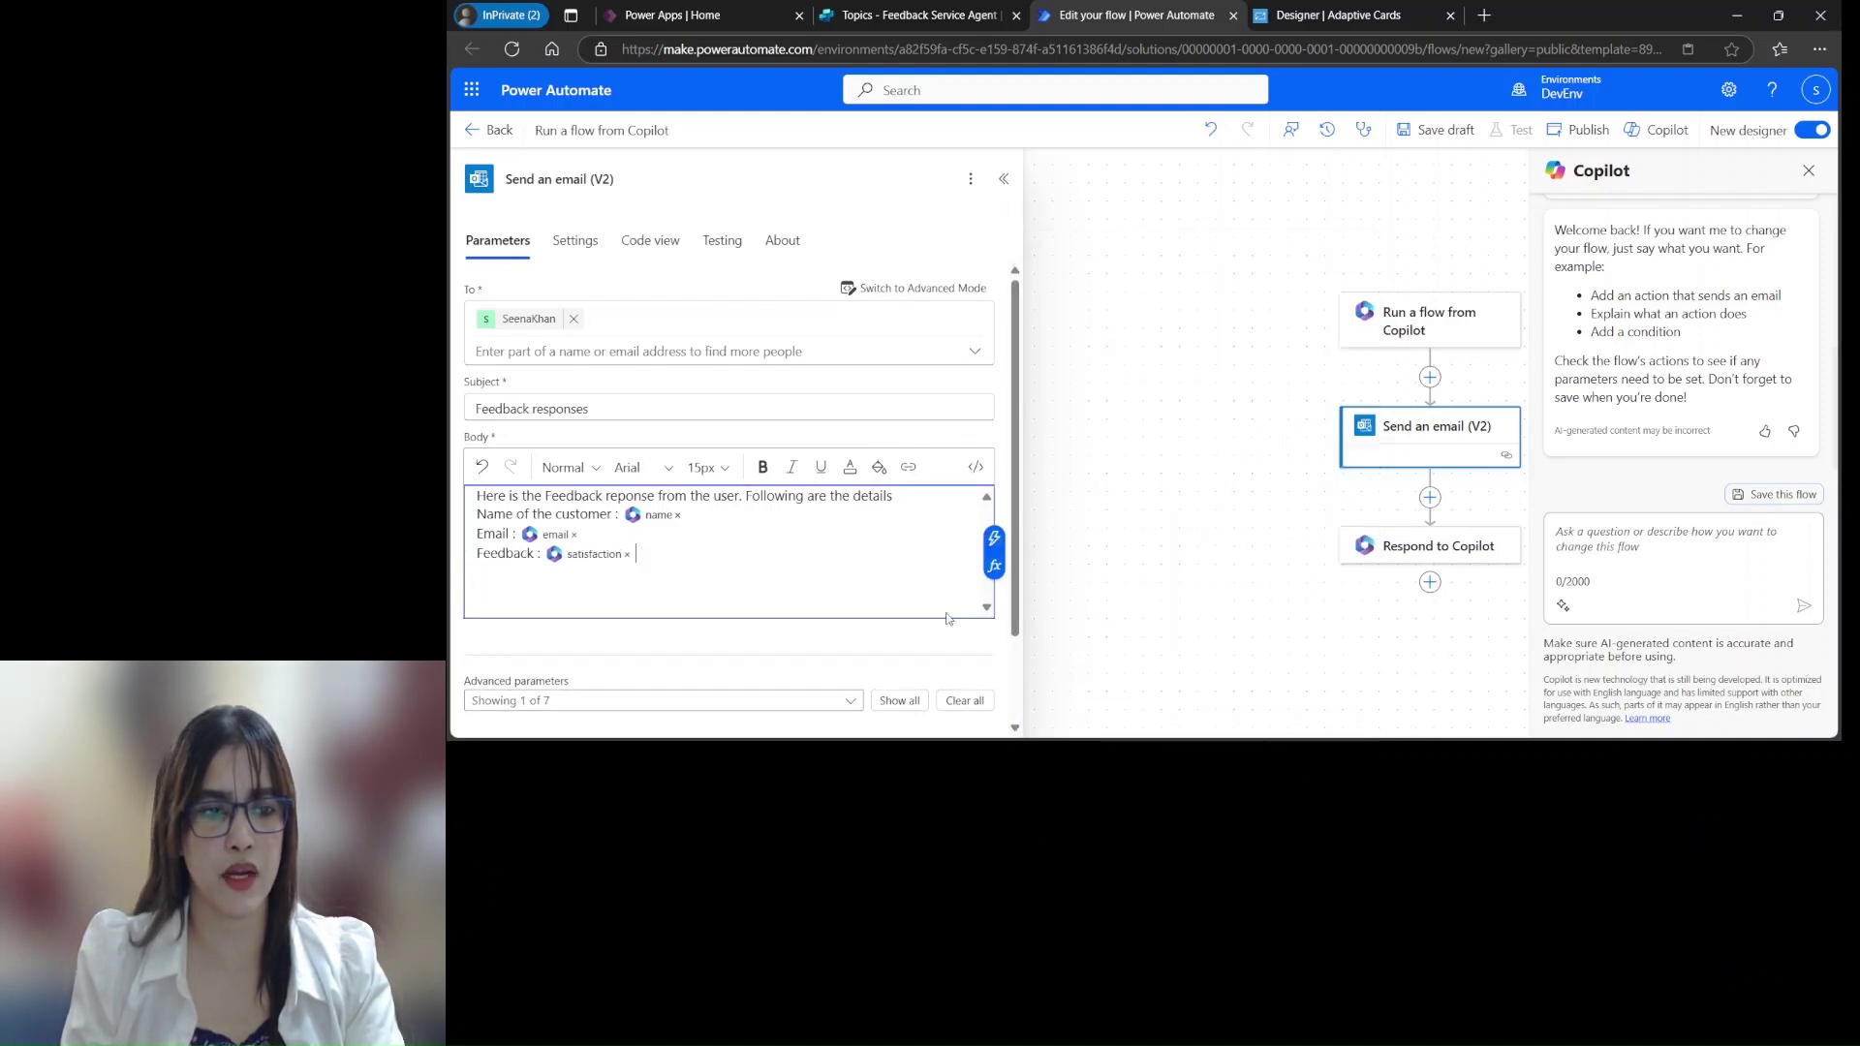
key("Return")
type("Comments")
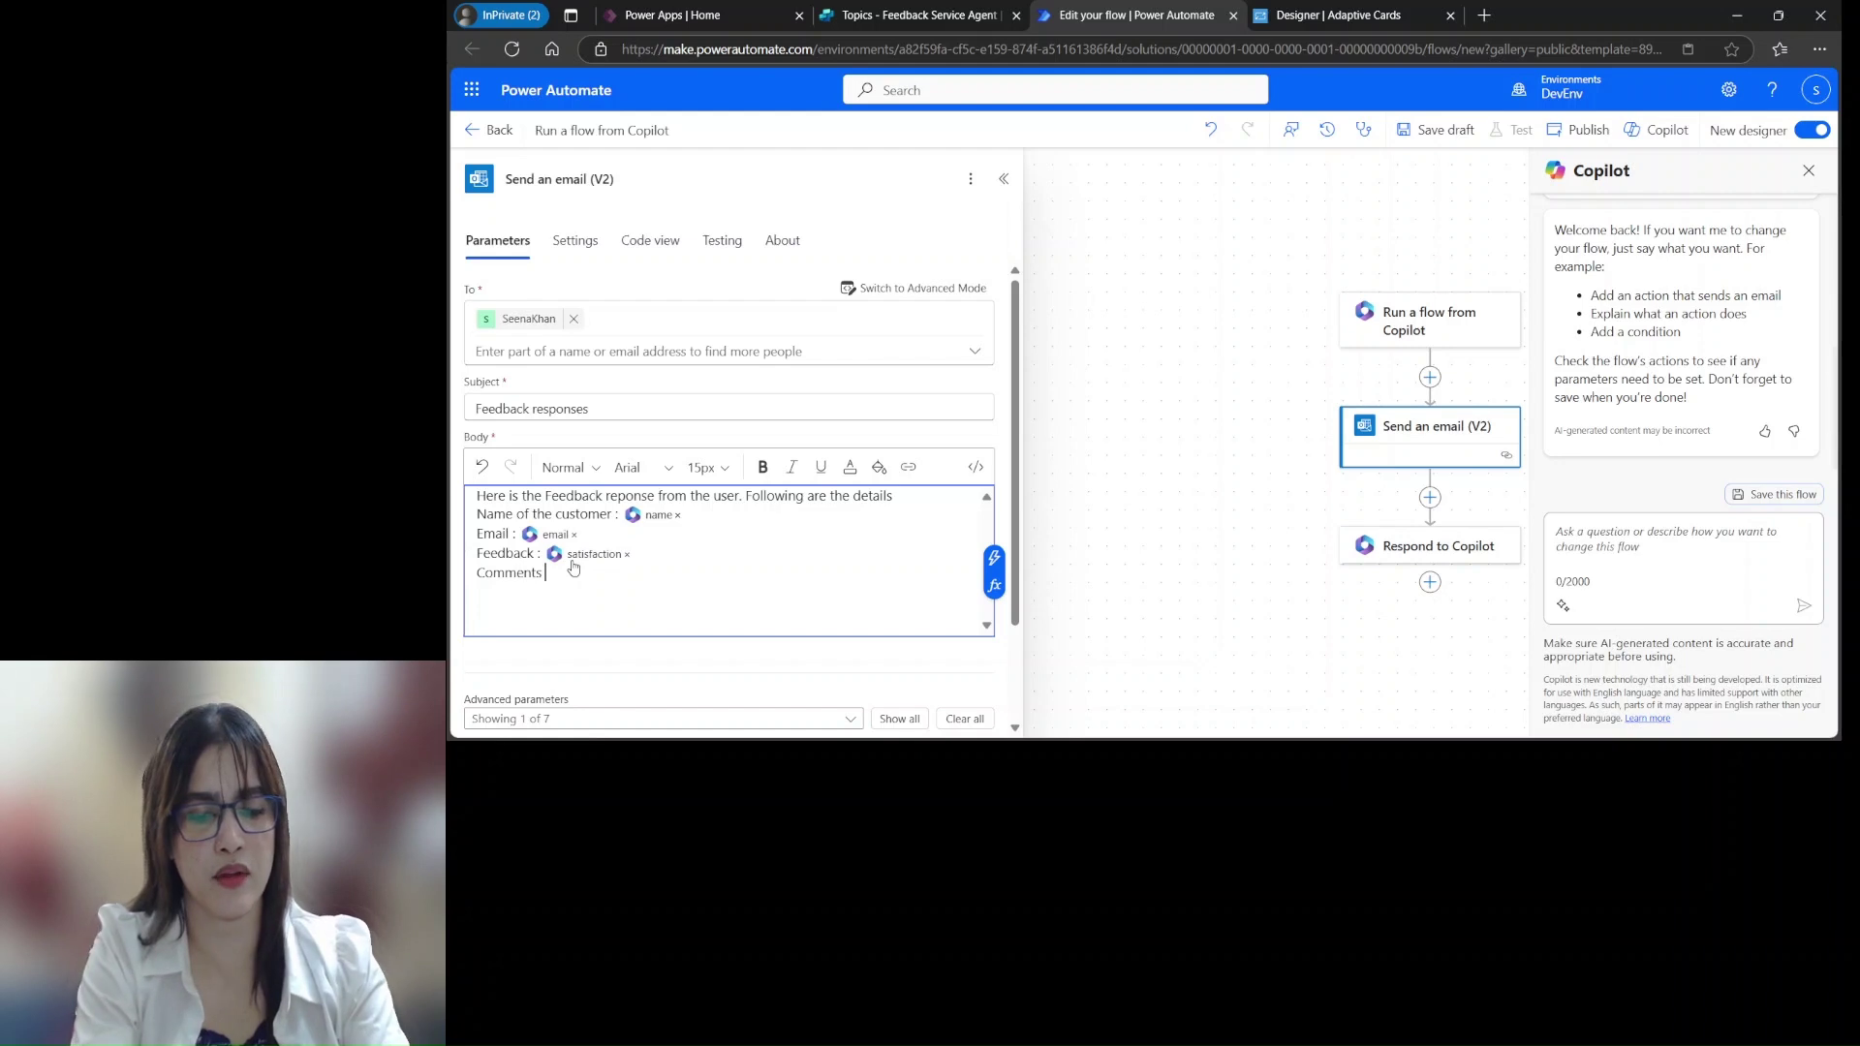
type(" :")
left_click(994, 560)
left_click(1047, 710)
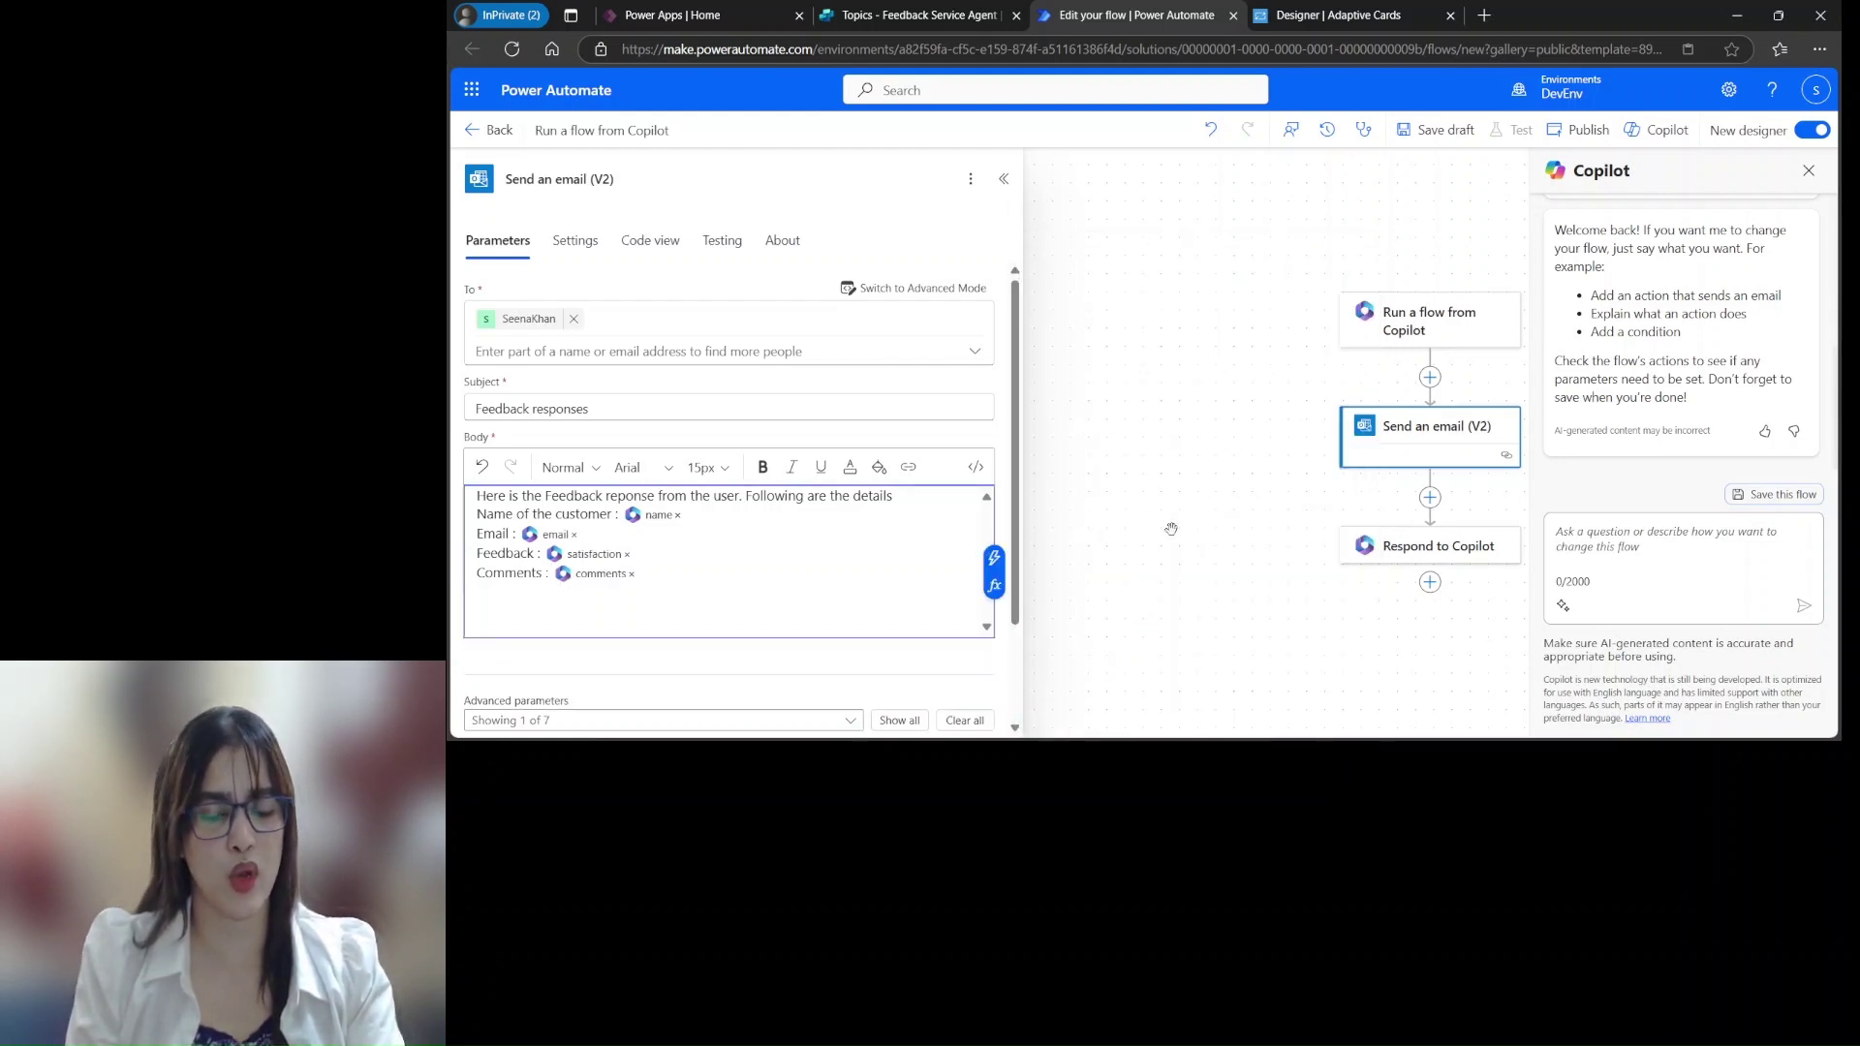
key("Return")
key("Return")
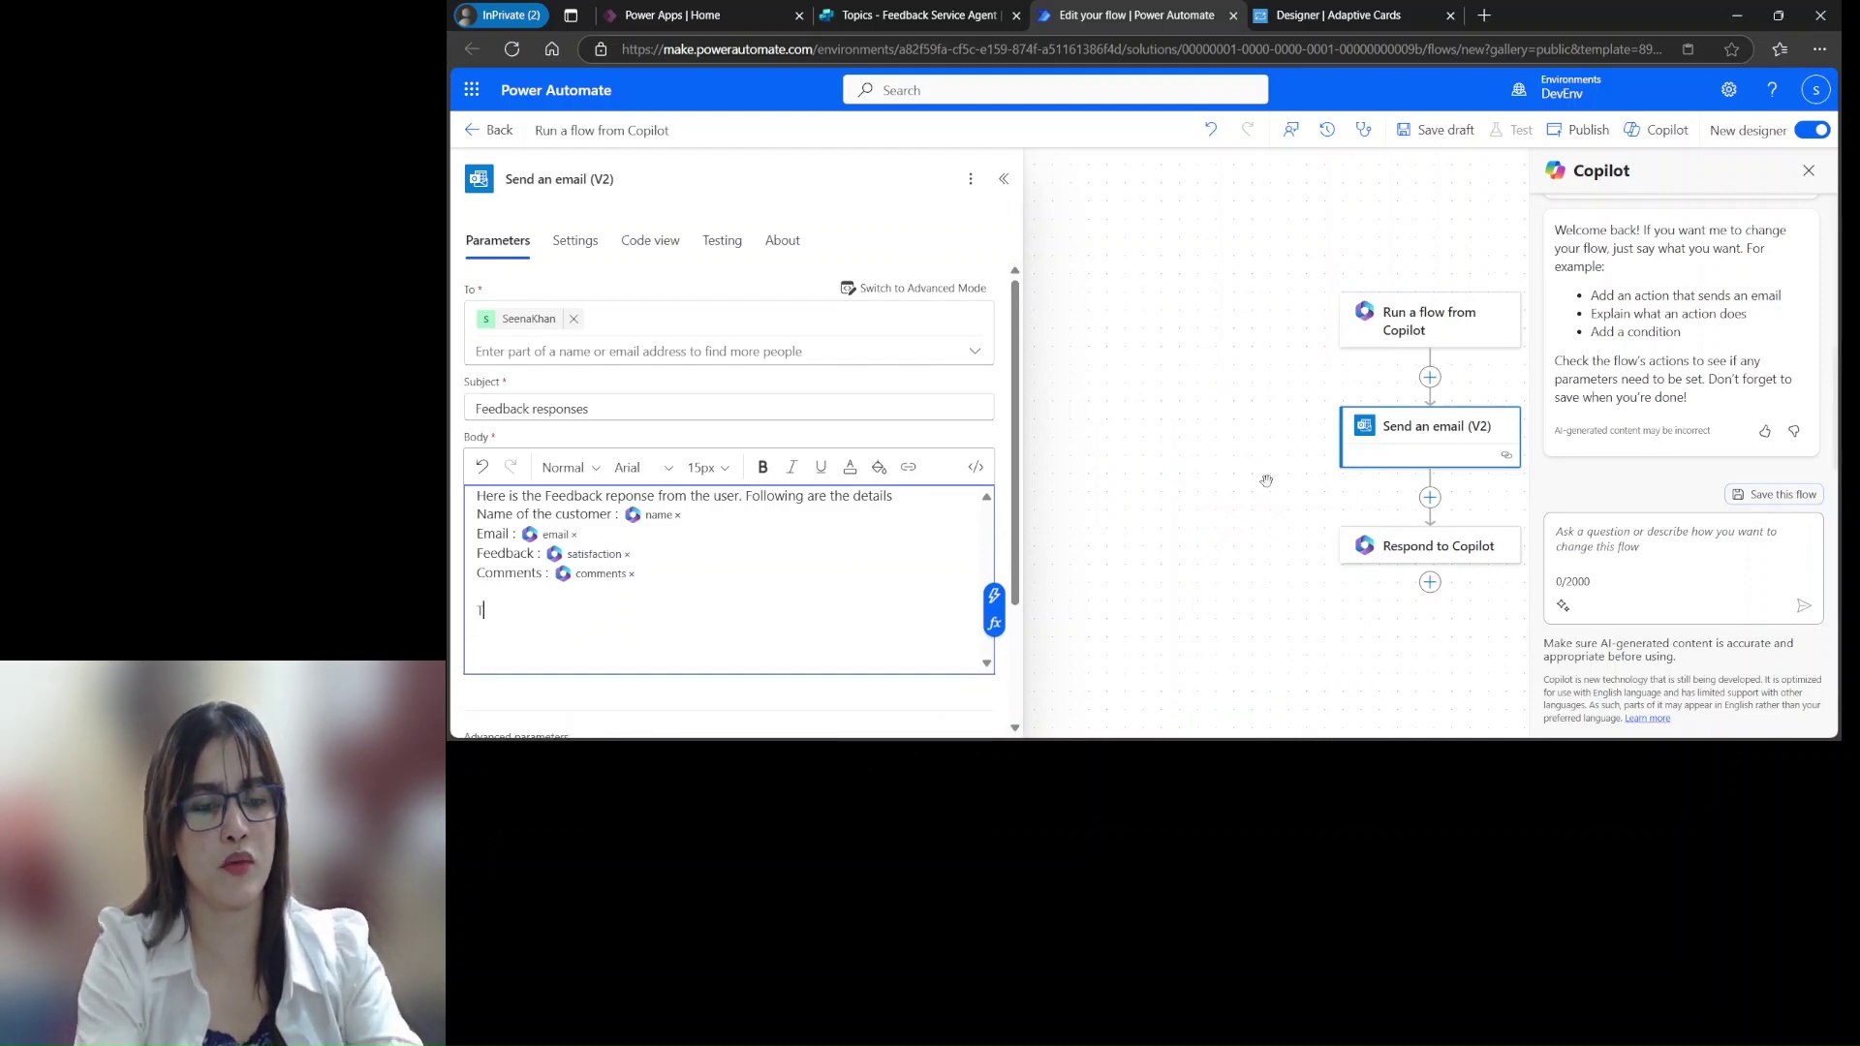
type("Thanks")
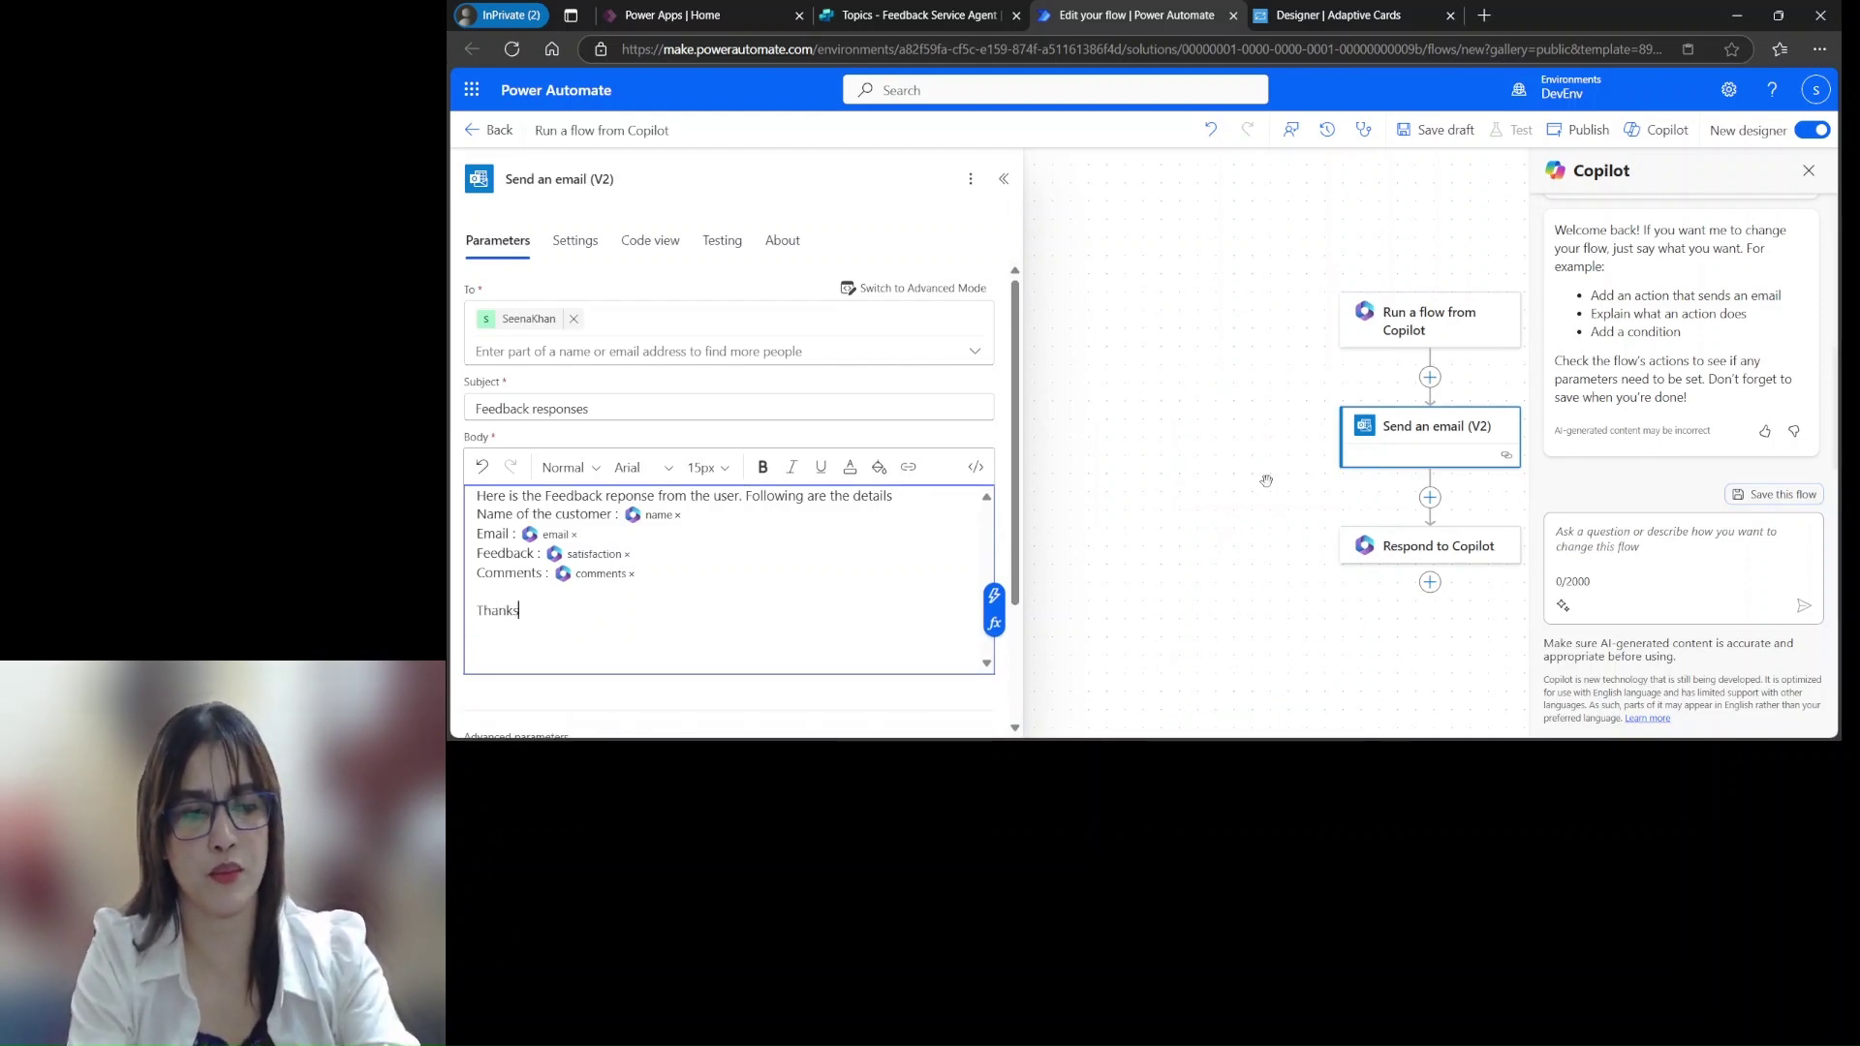
key("BackSpace")
type(" you!!!")
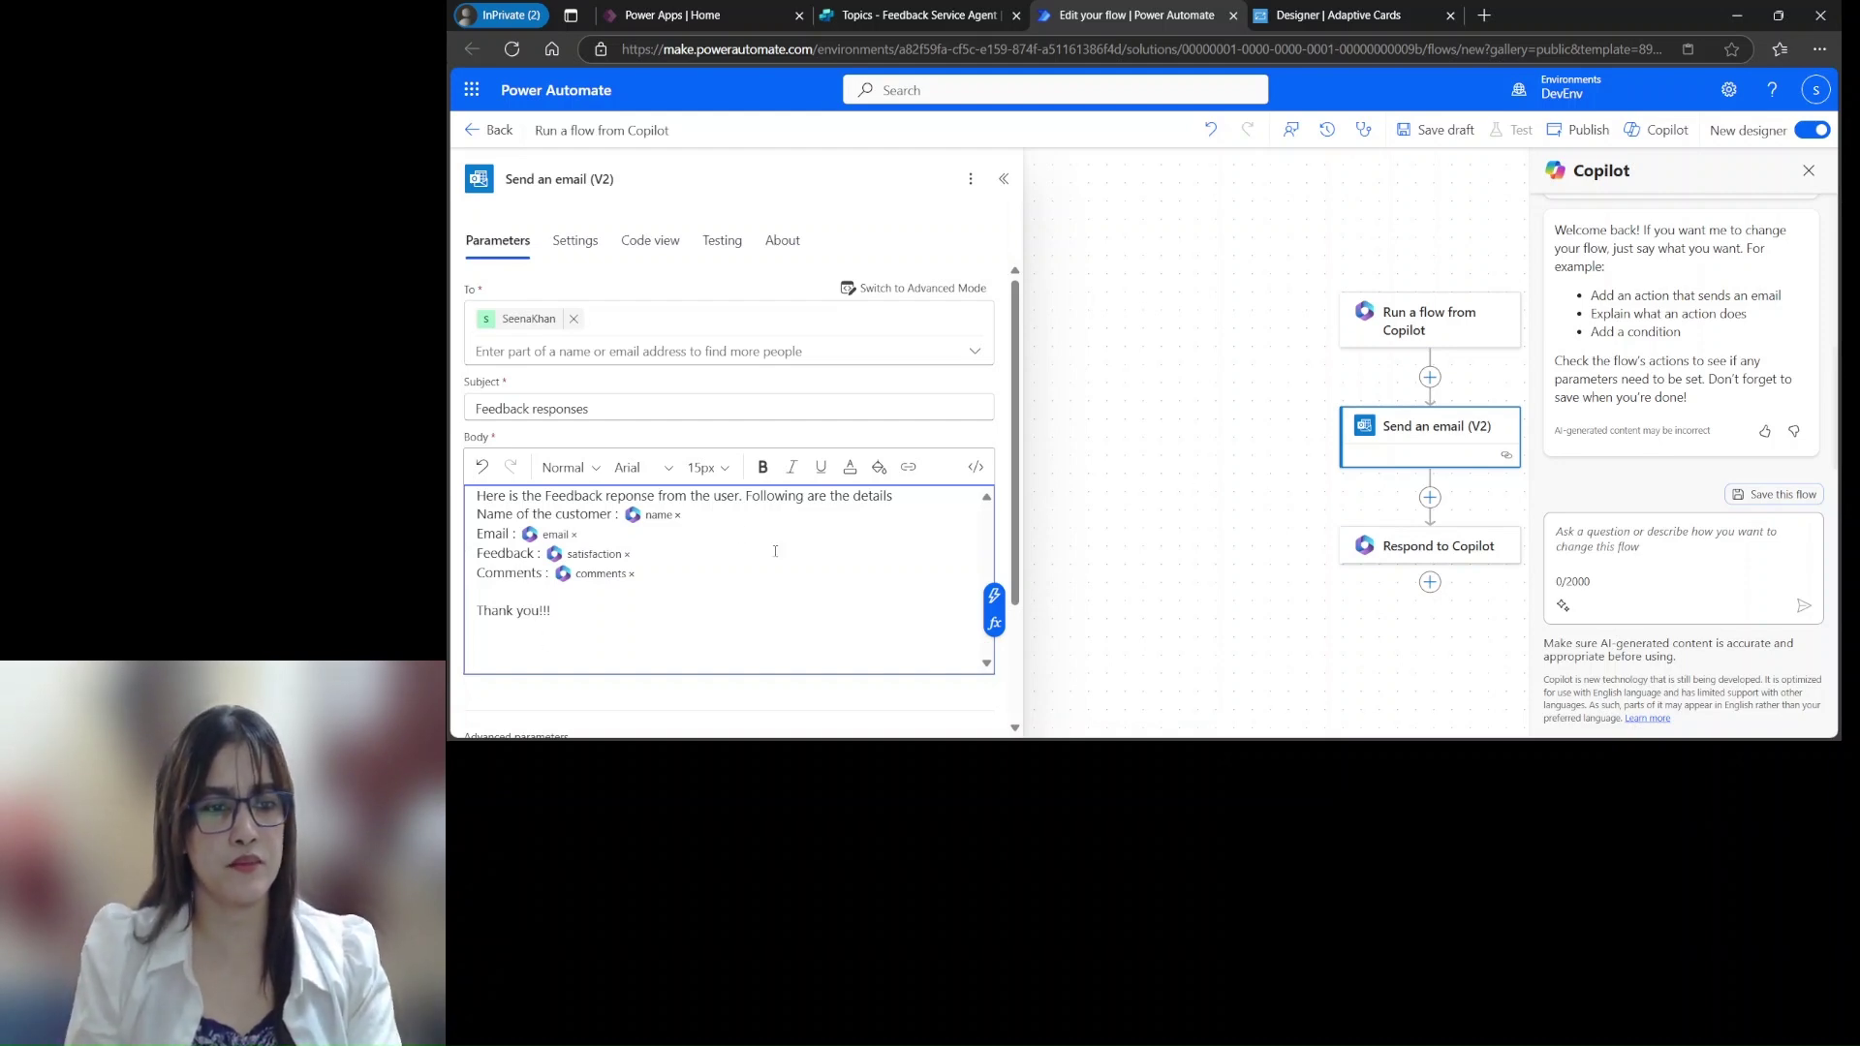
scroll(778, 557, "down", 3)
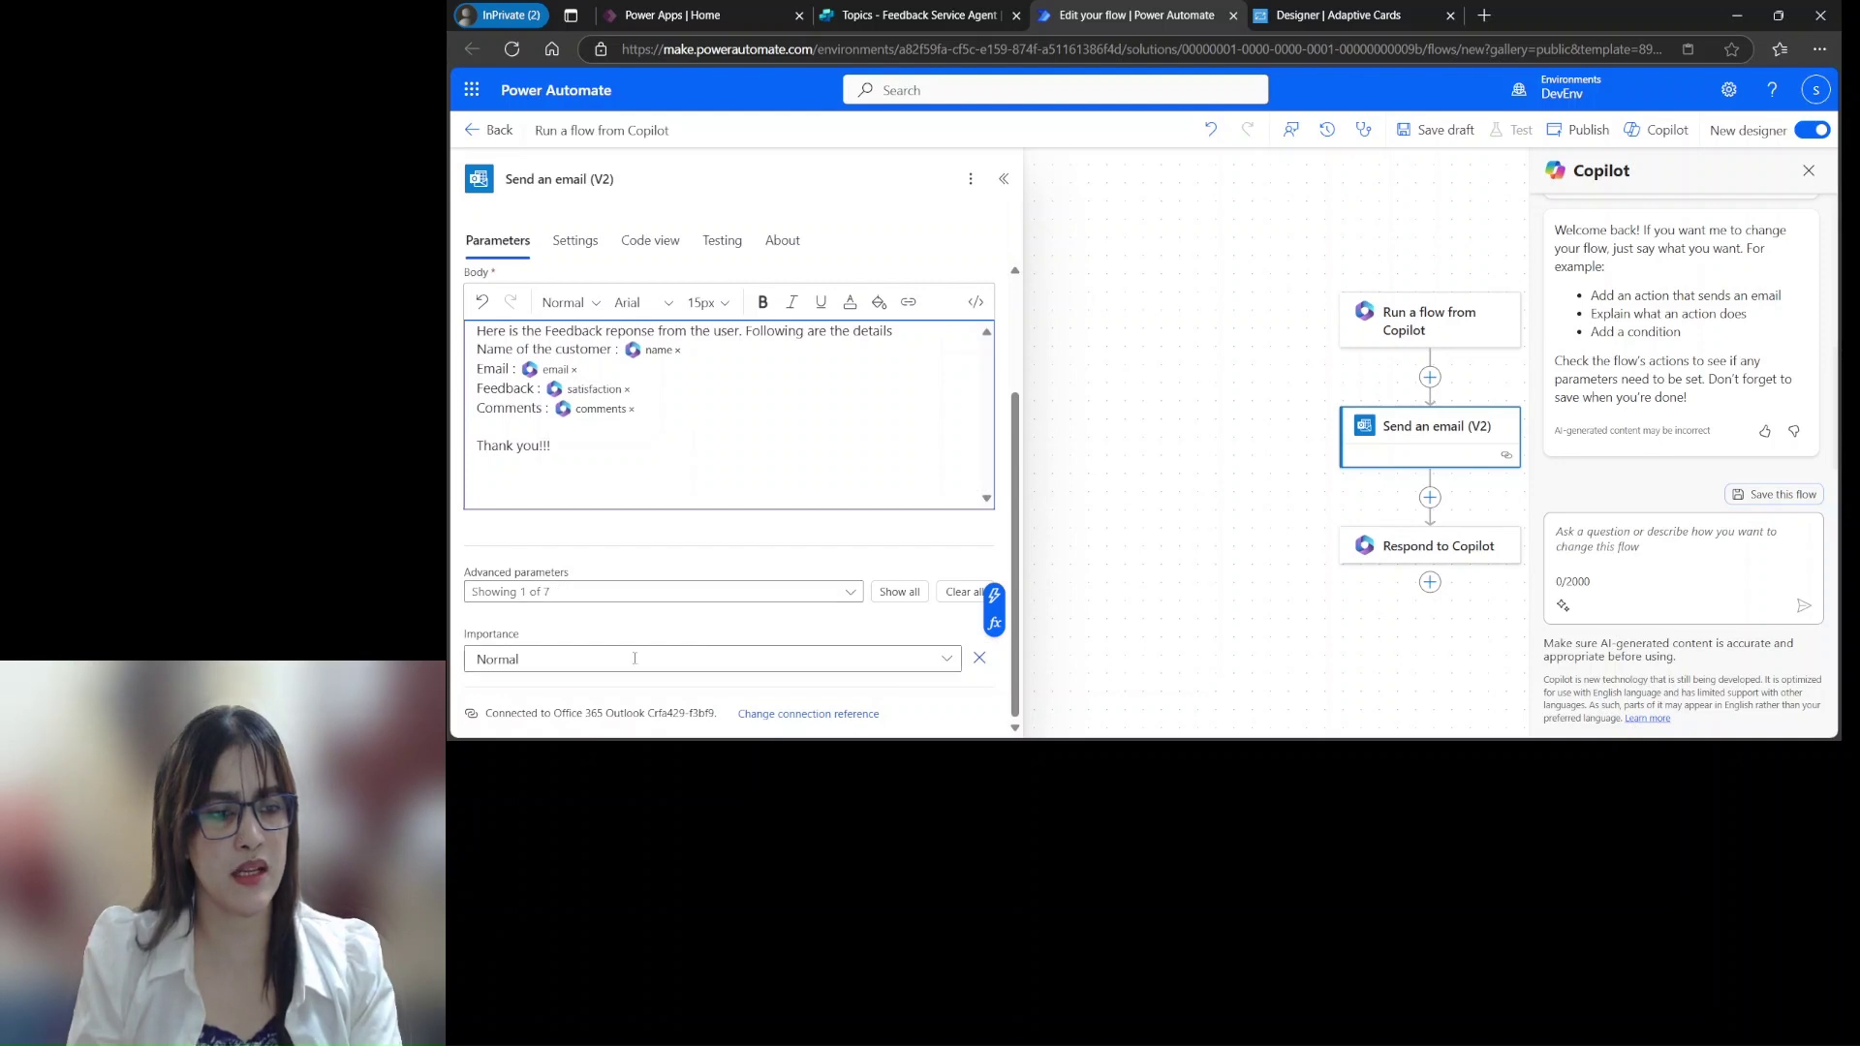
Review the Send an email (V2) settings and parameters, then close the panel
left_click(947, 661)
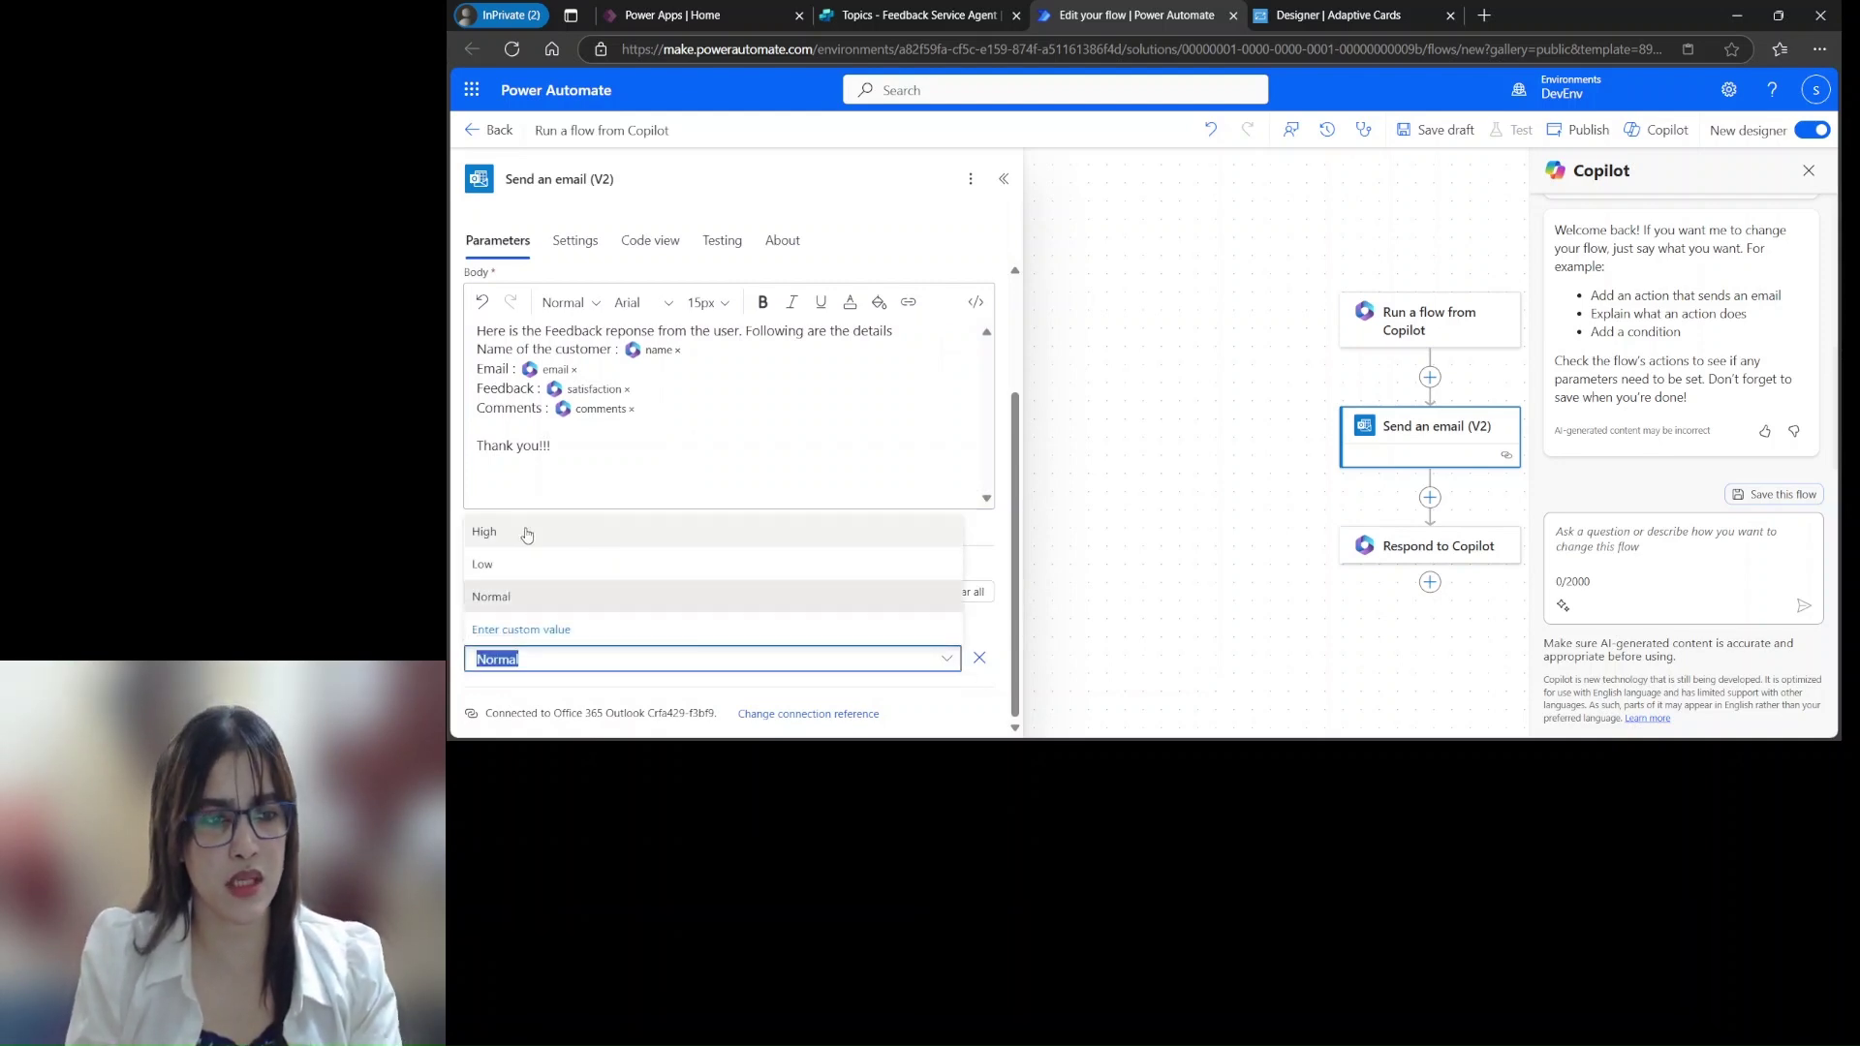
left_click(1093, 588)
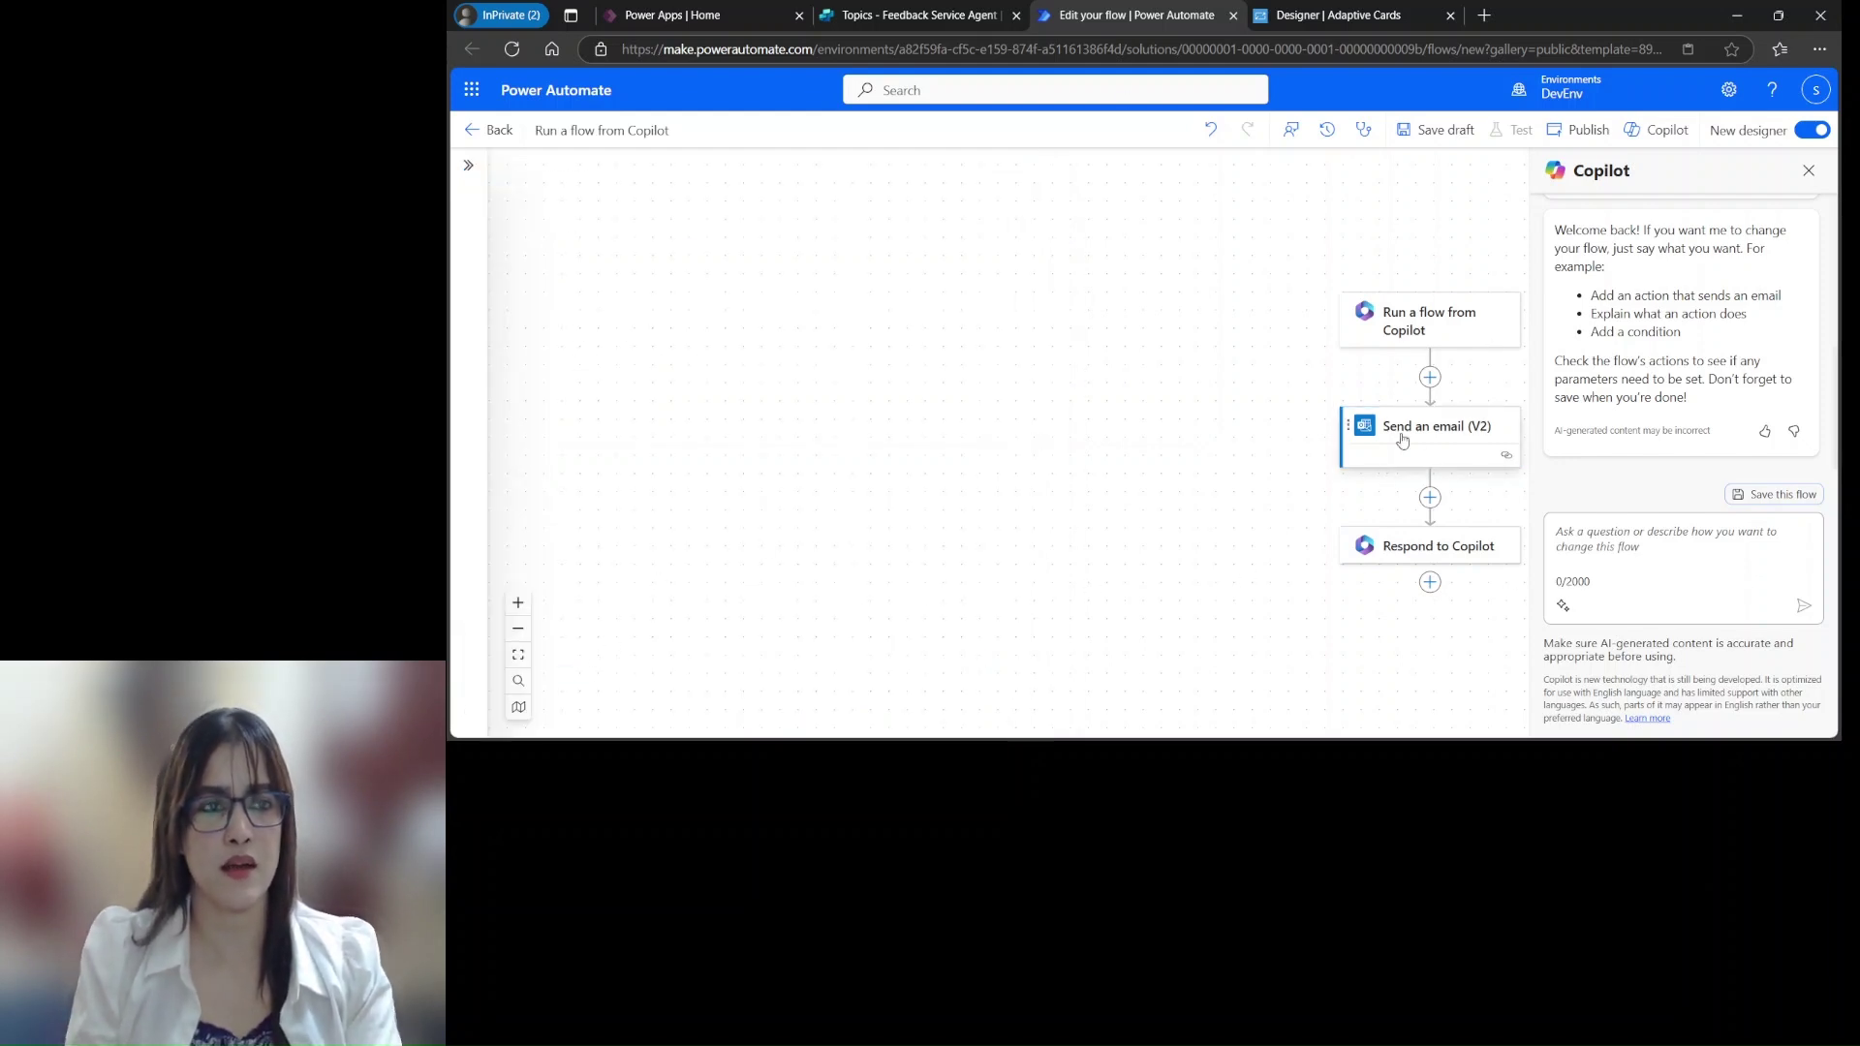
left_click(1436, 426)
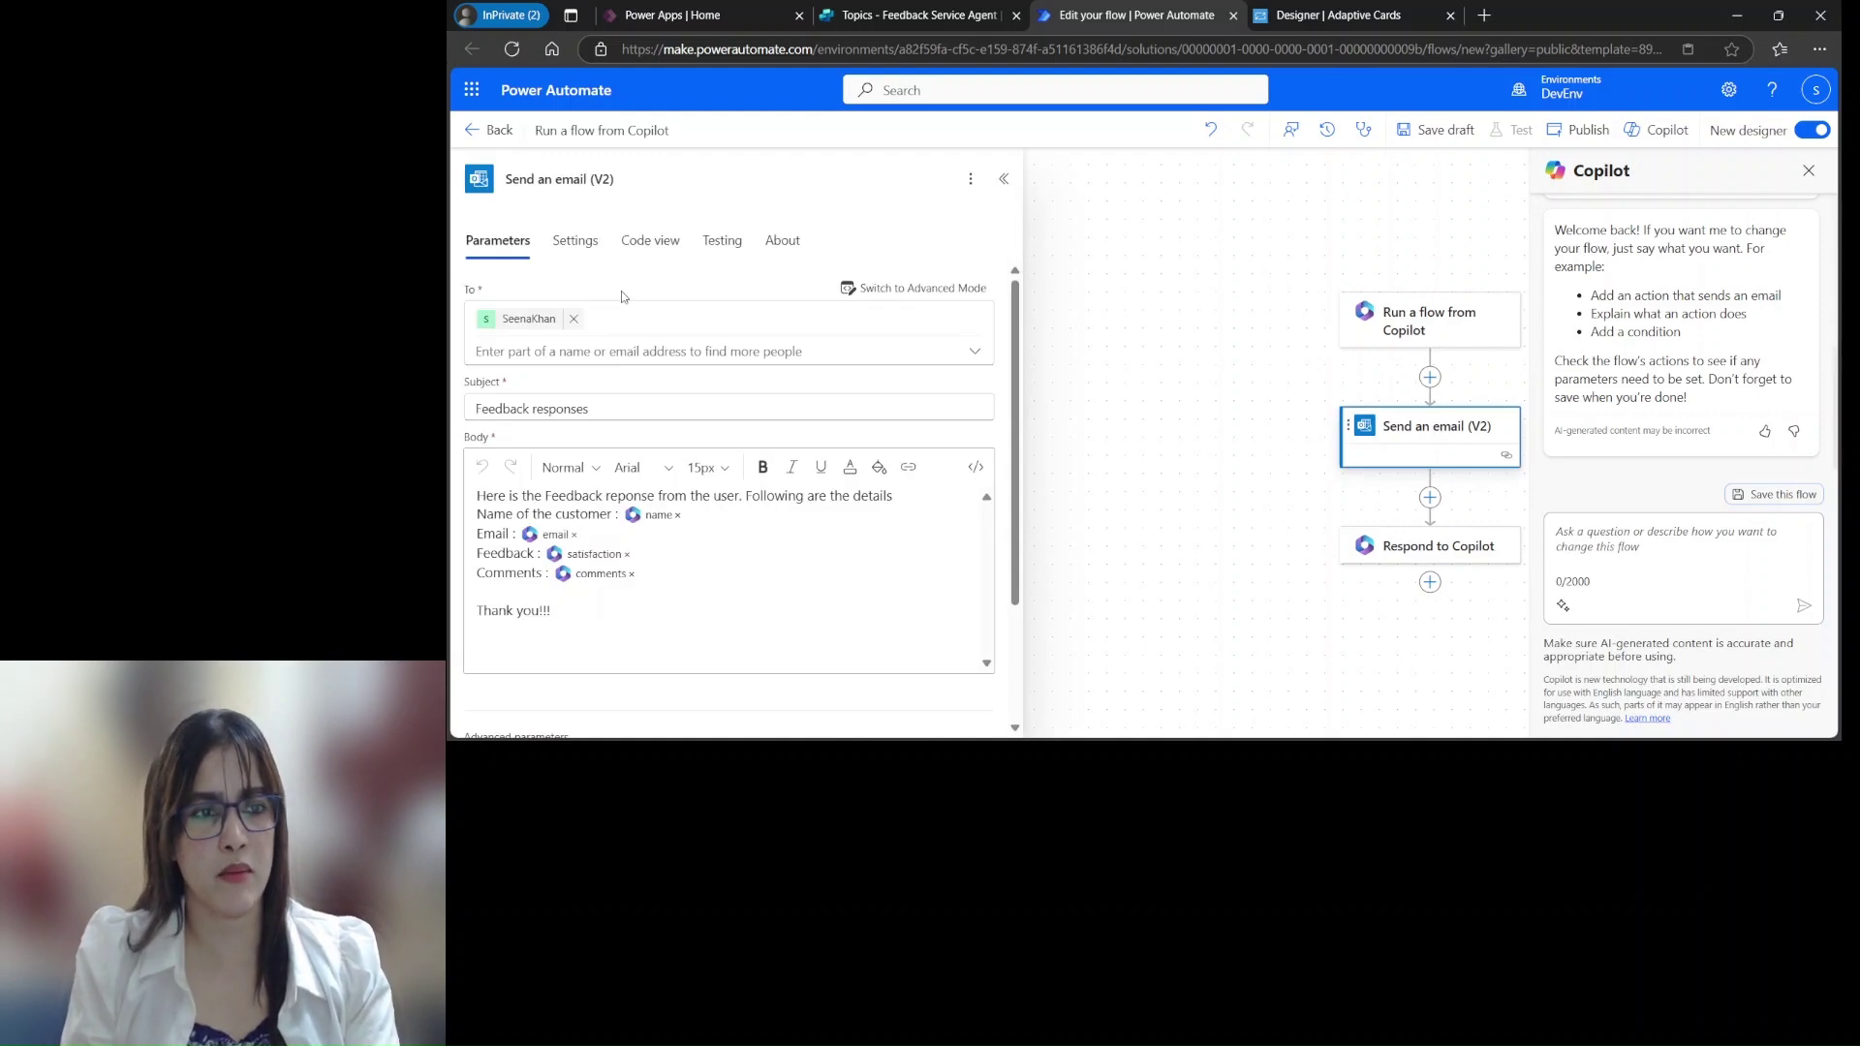
left_click(1079, 395)
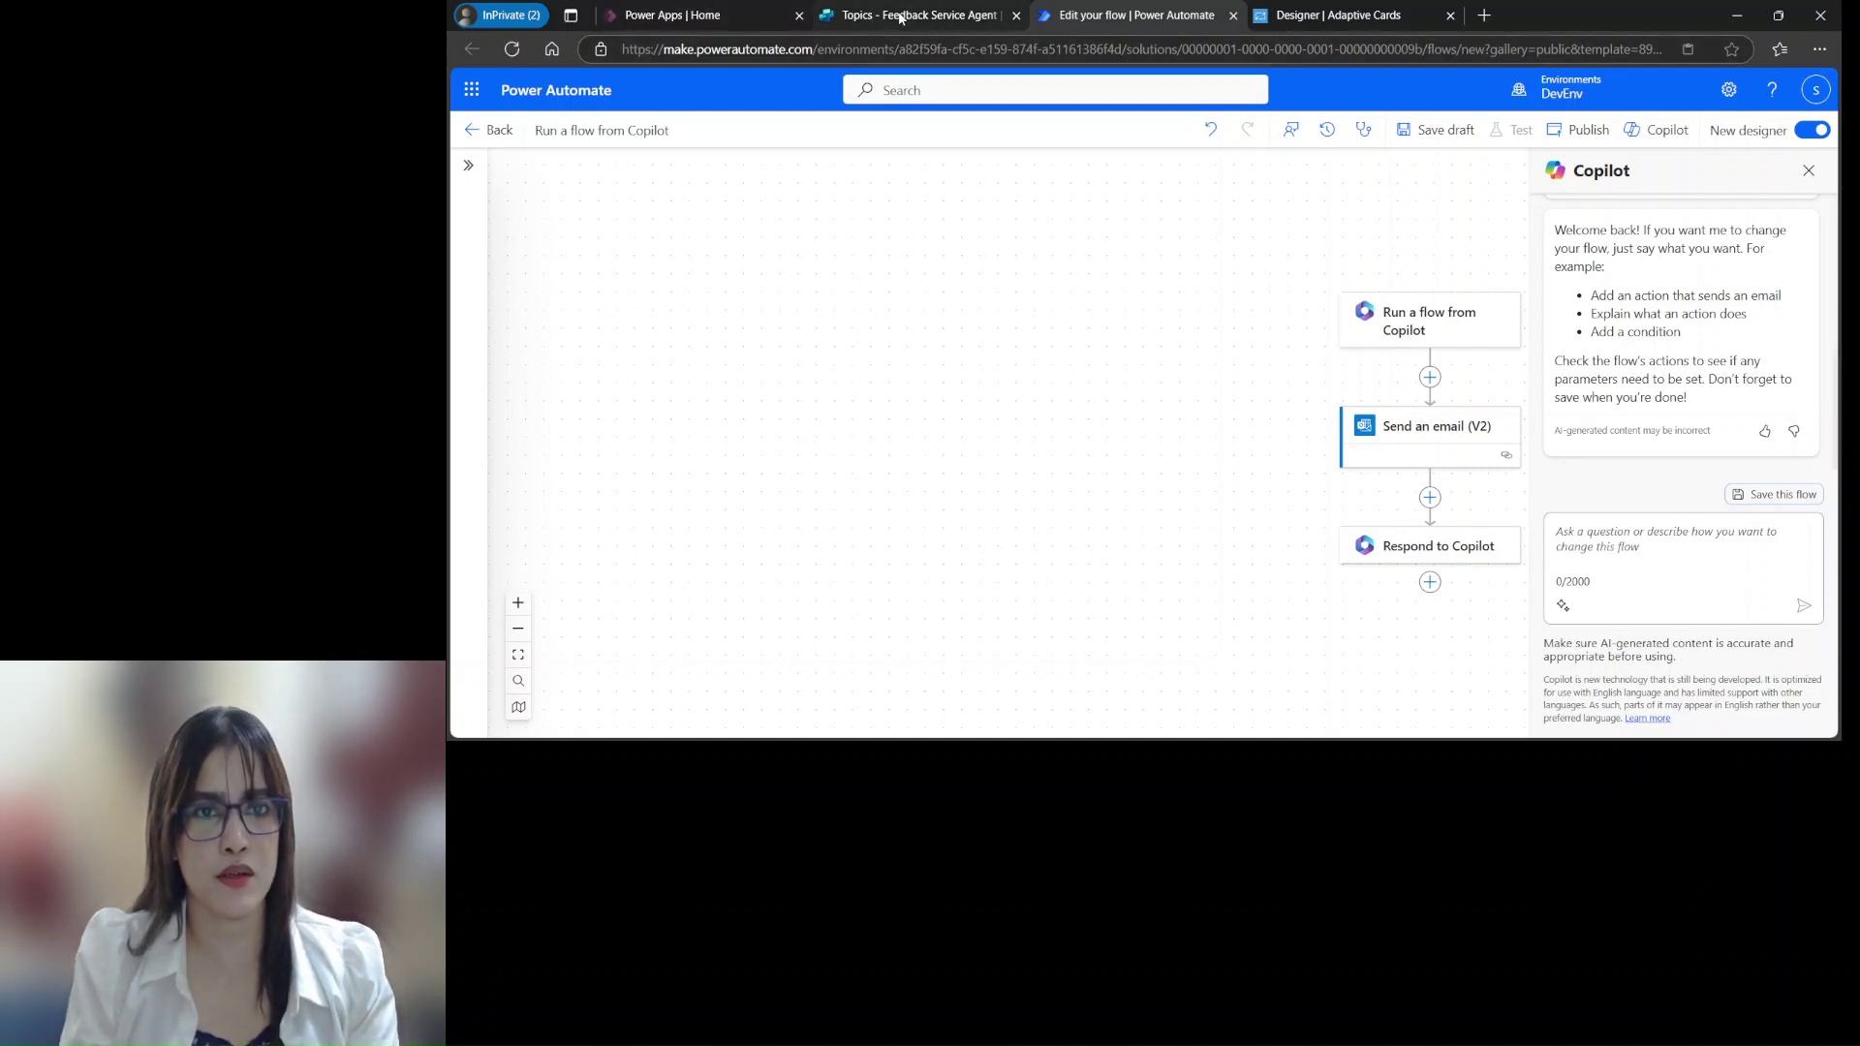
Publish the flow from the designer and switch back to the Feedback Service Agent topic
left_click(901, 17)
left_click(1298, 437)
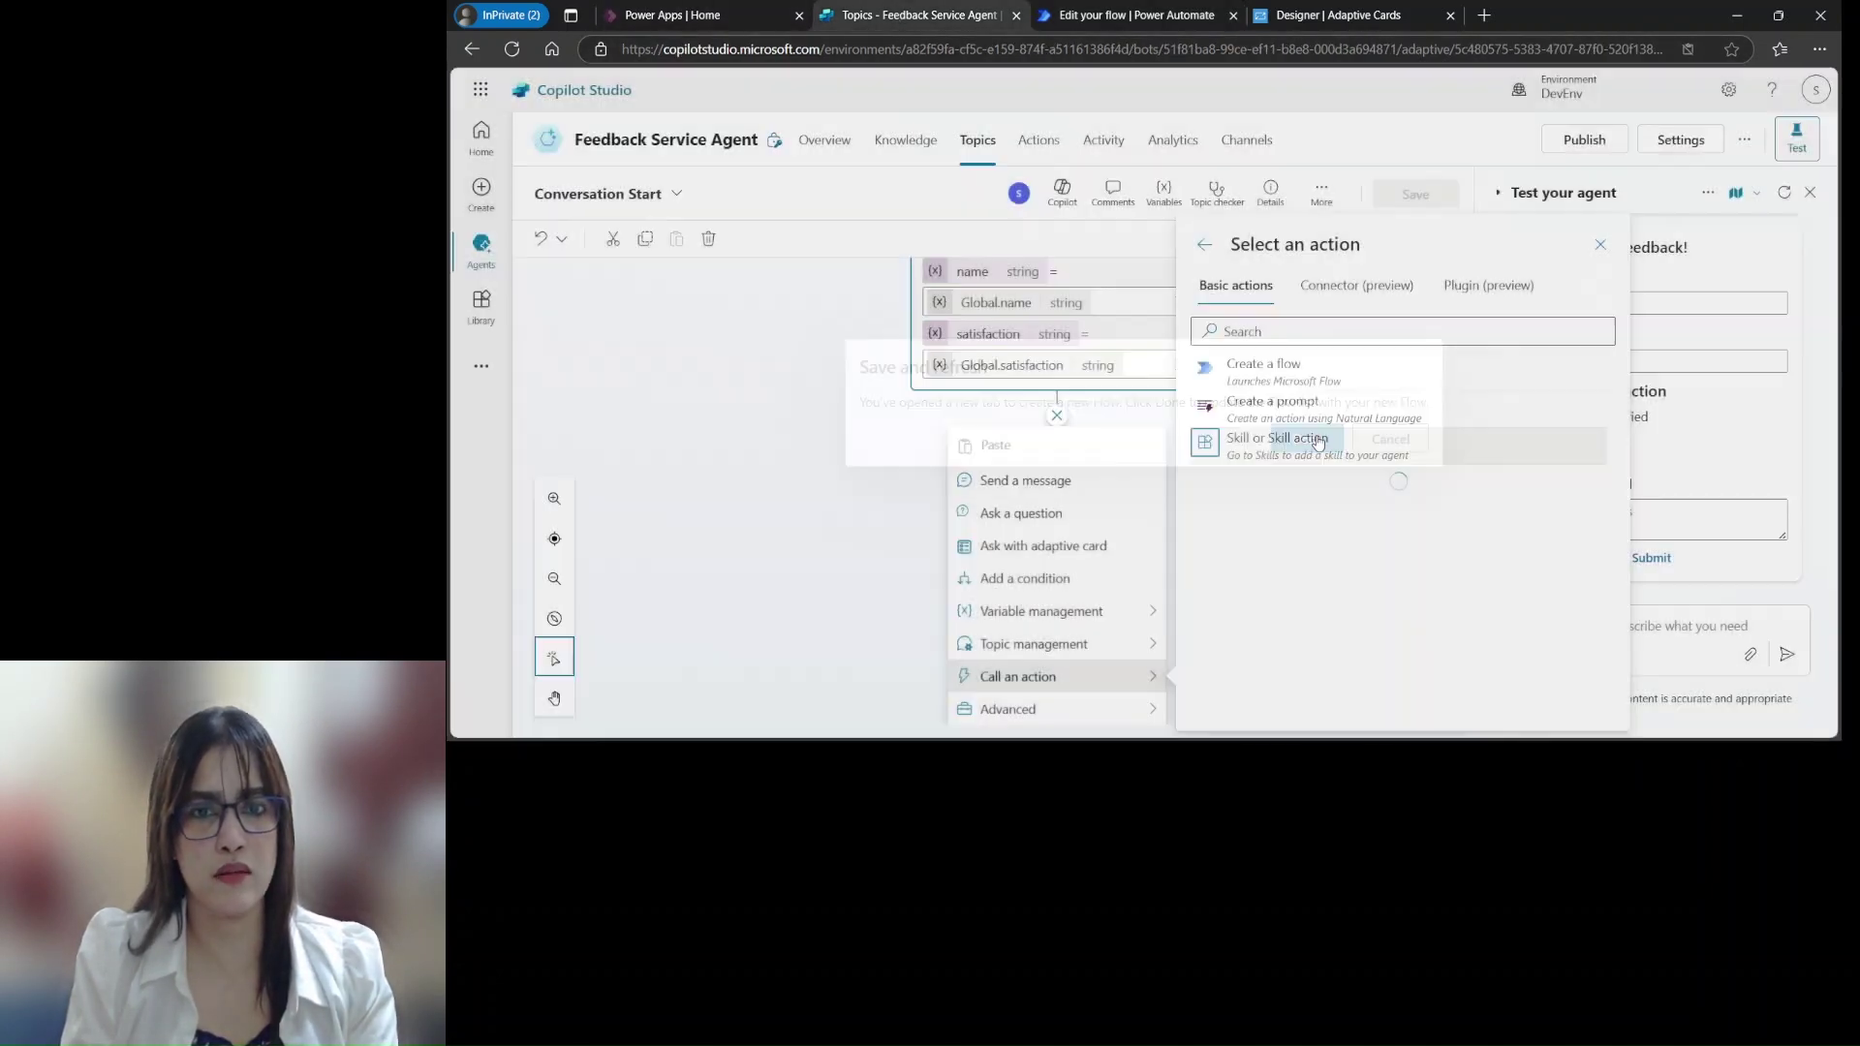
left_click(1162, 16)
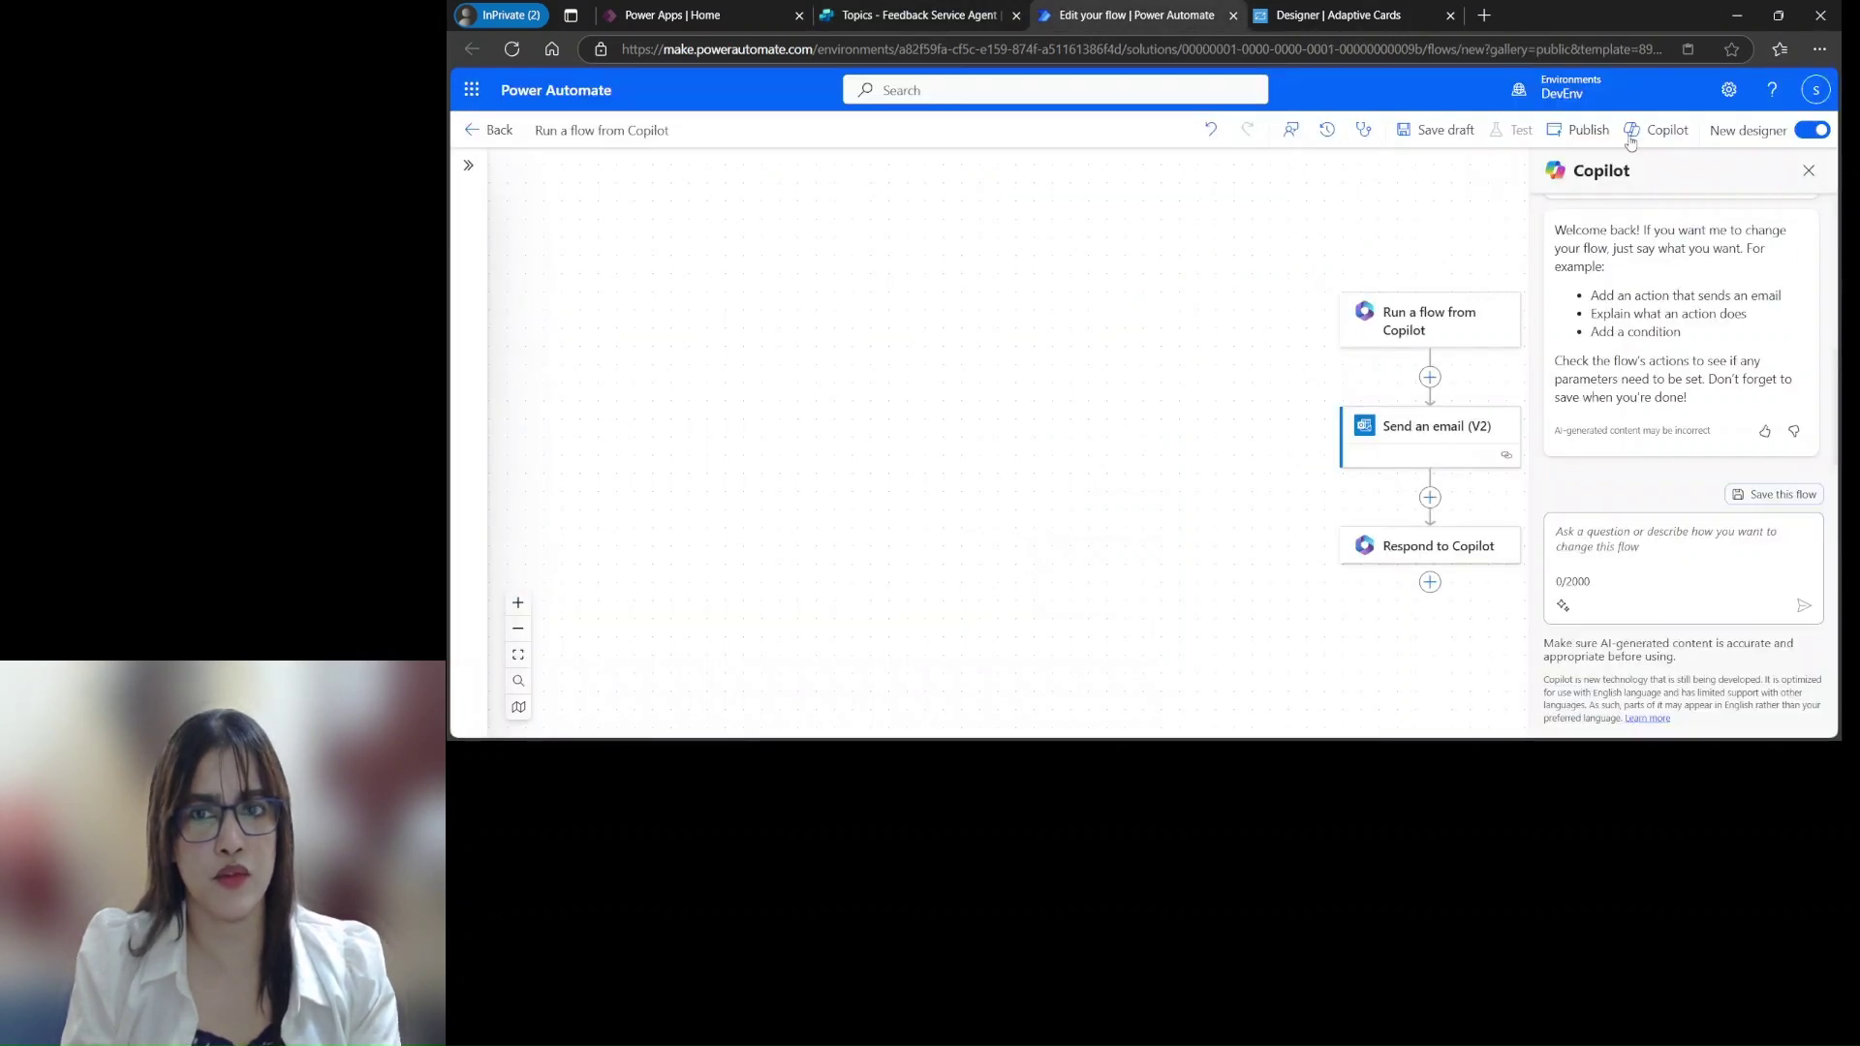
left_click(1597, 134)
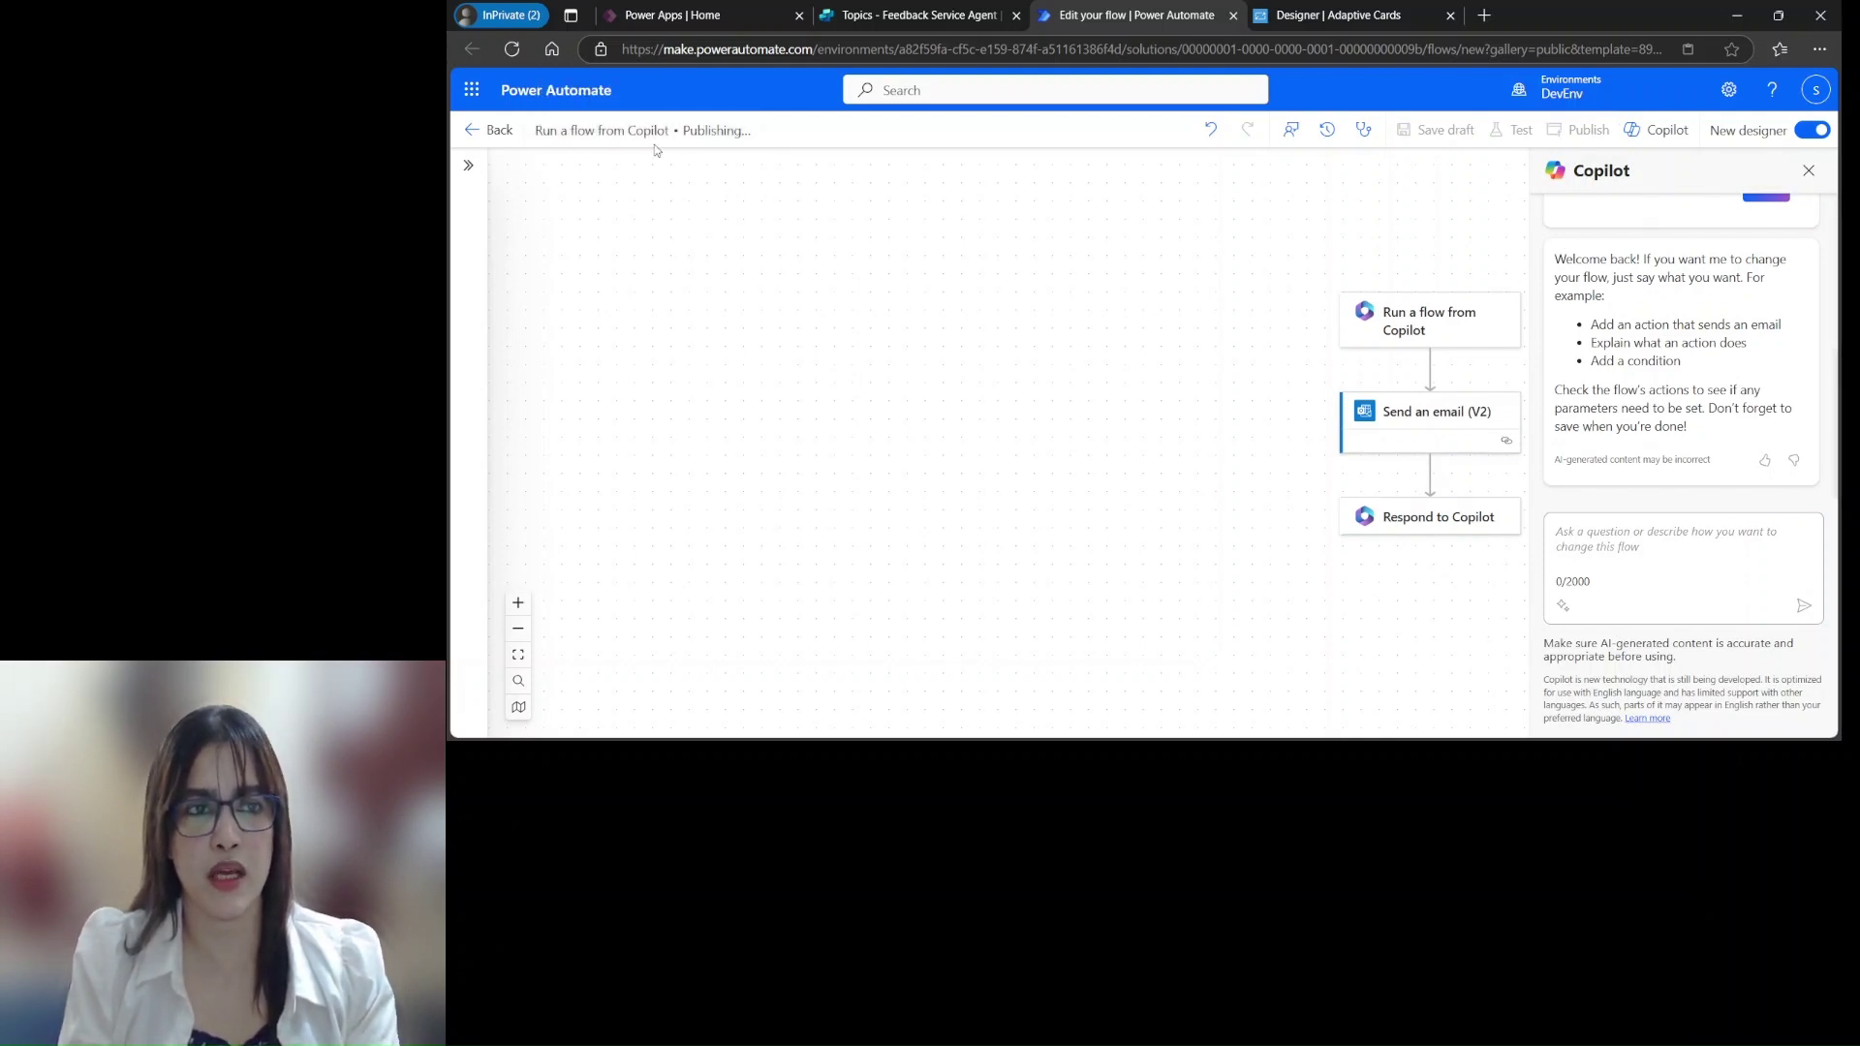
left_click(896, 19)
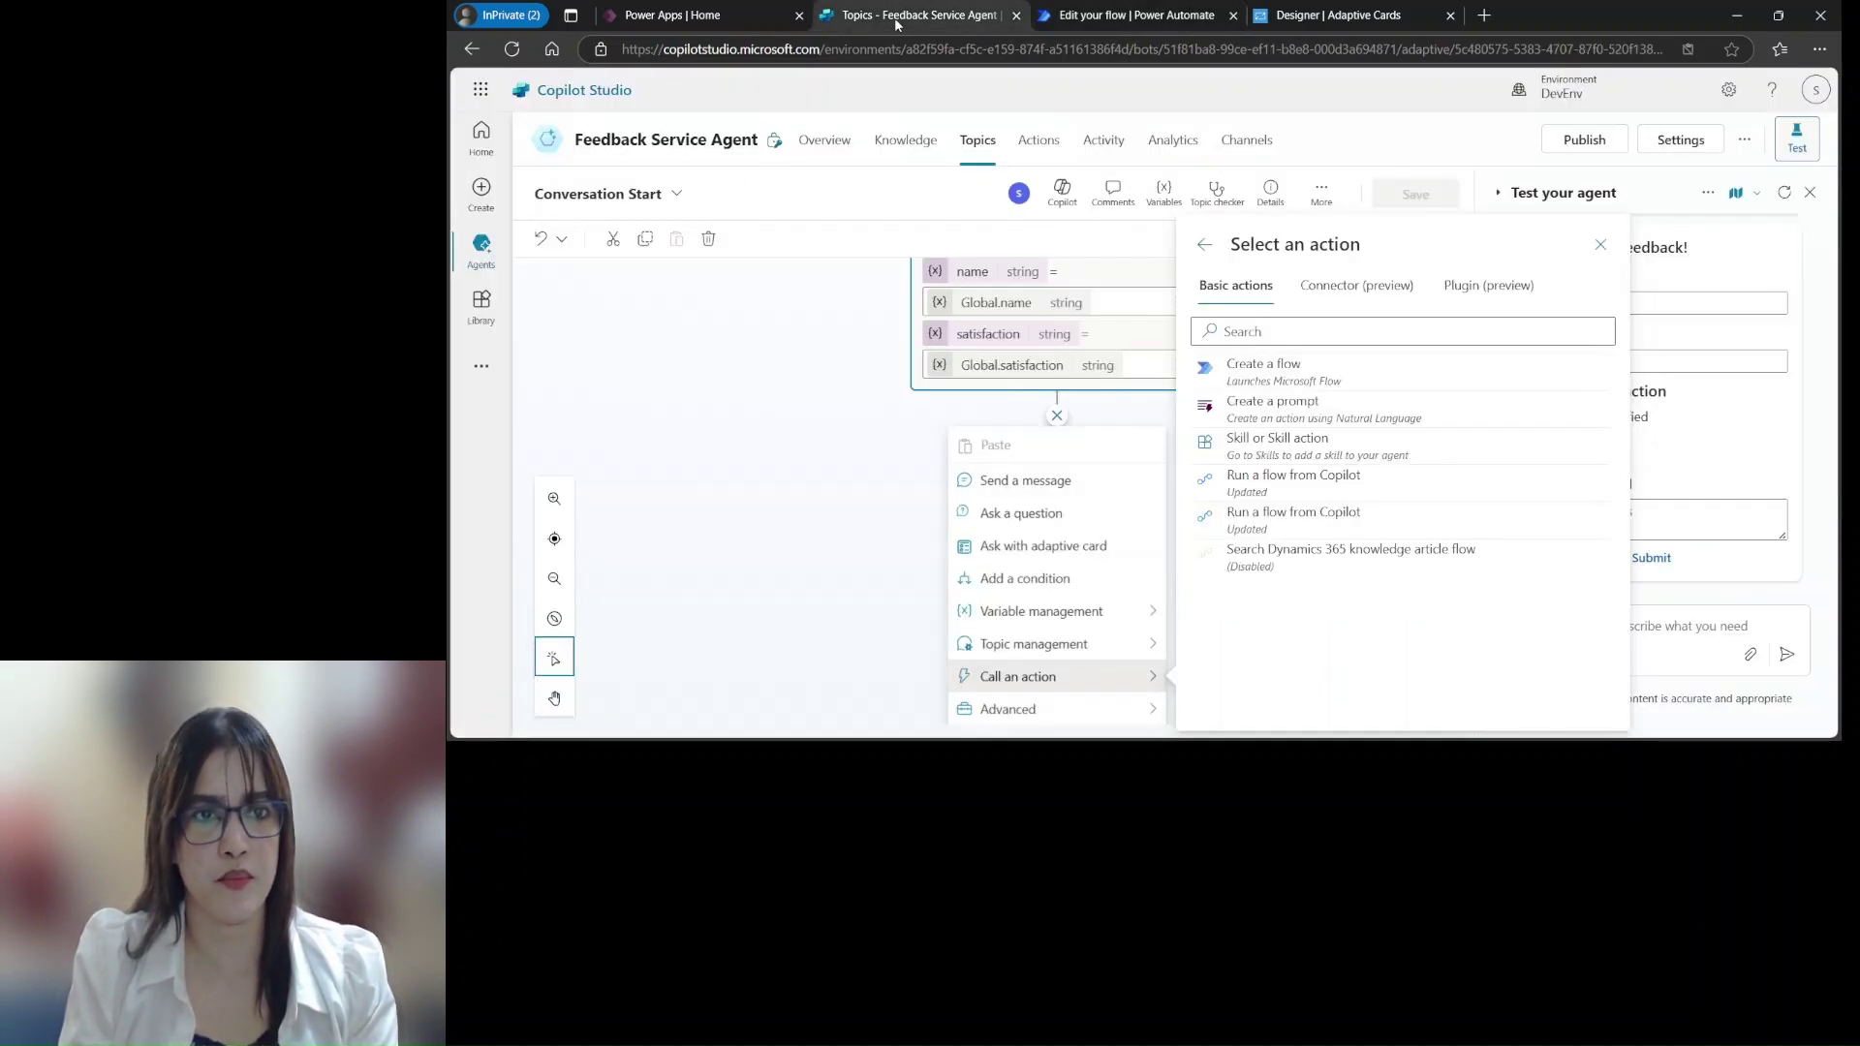
left_click(1041, 610)
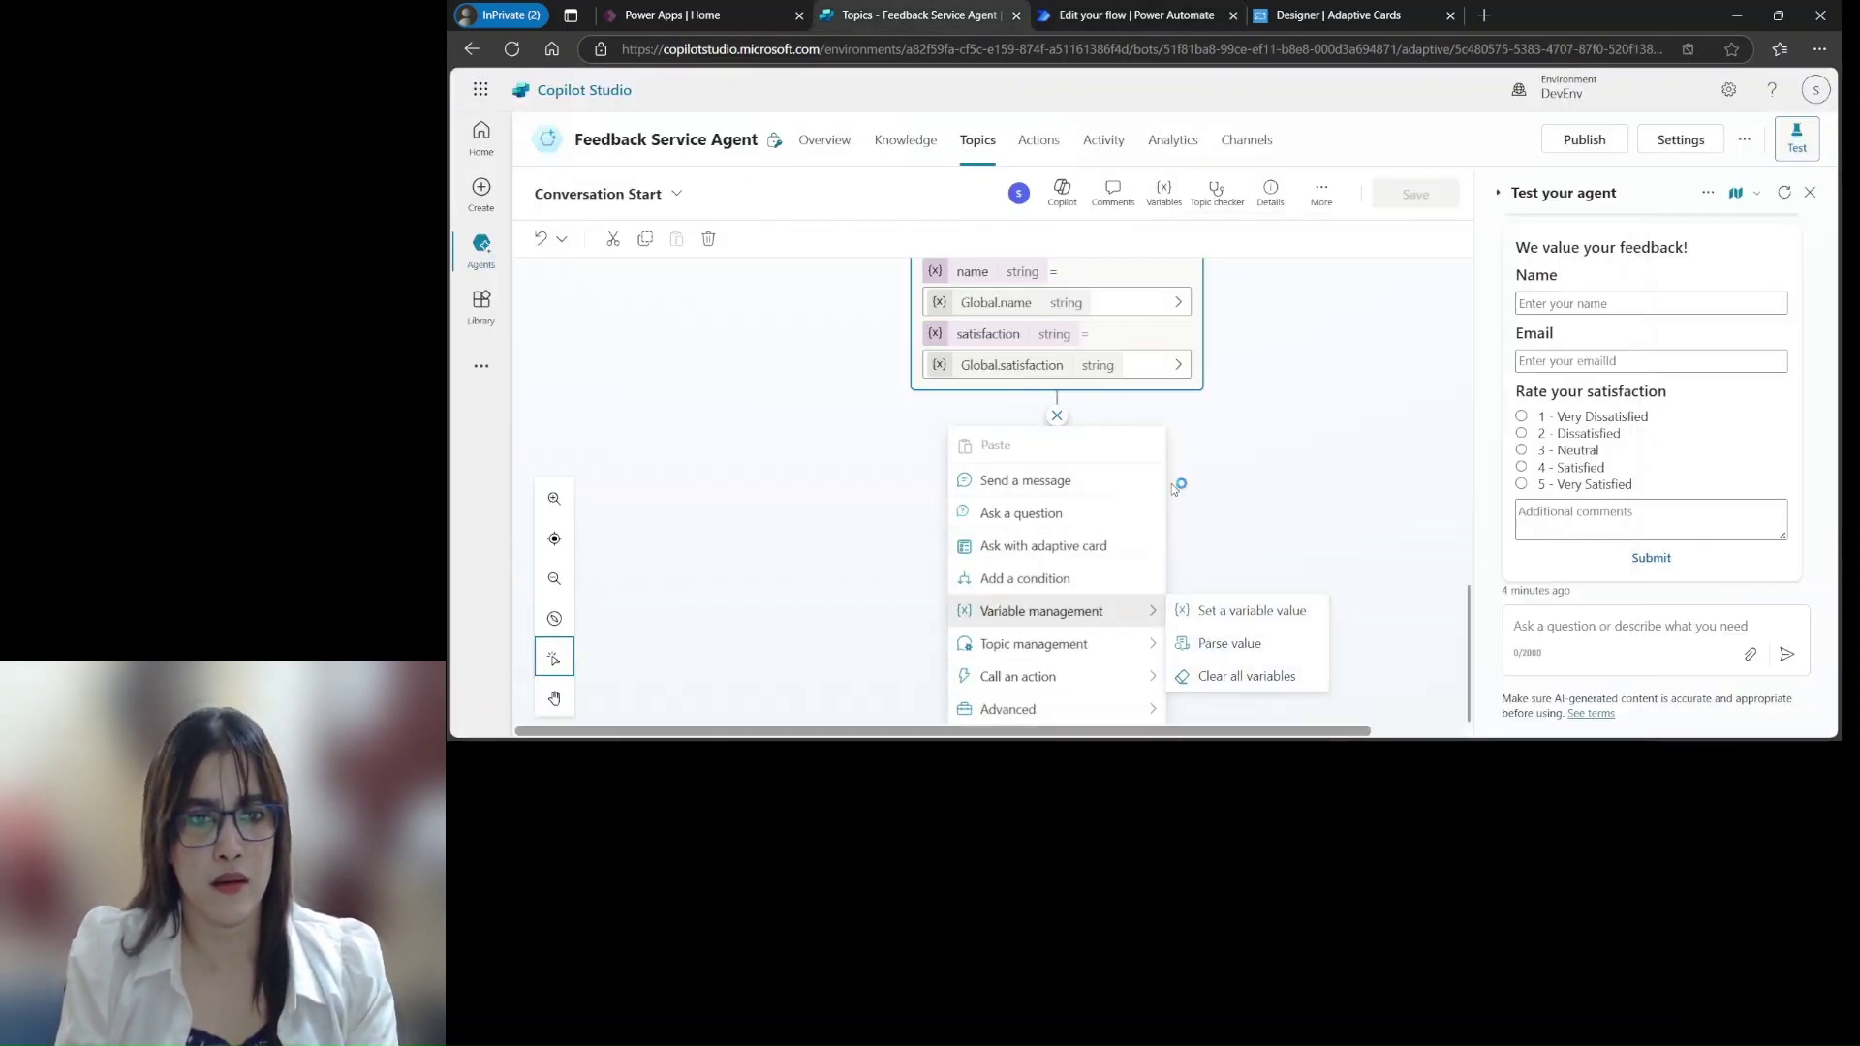
scroll(1250, 475, "up", 3)
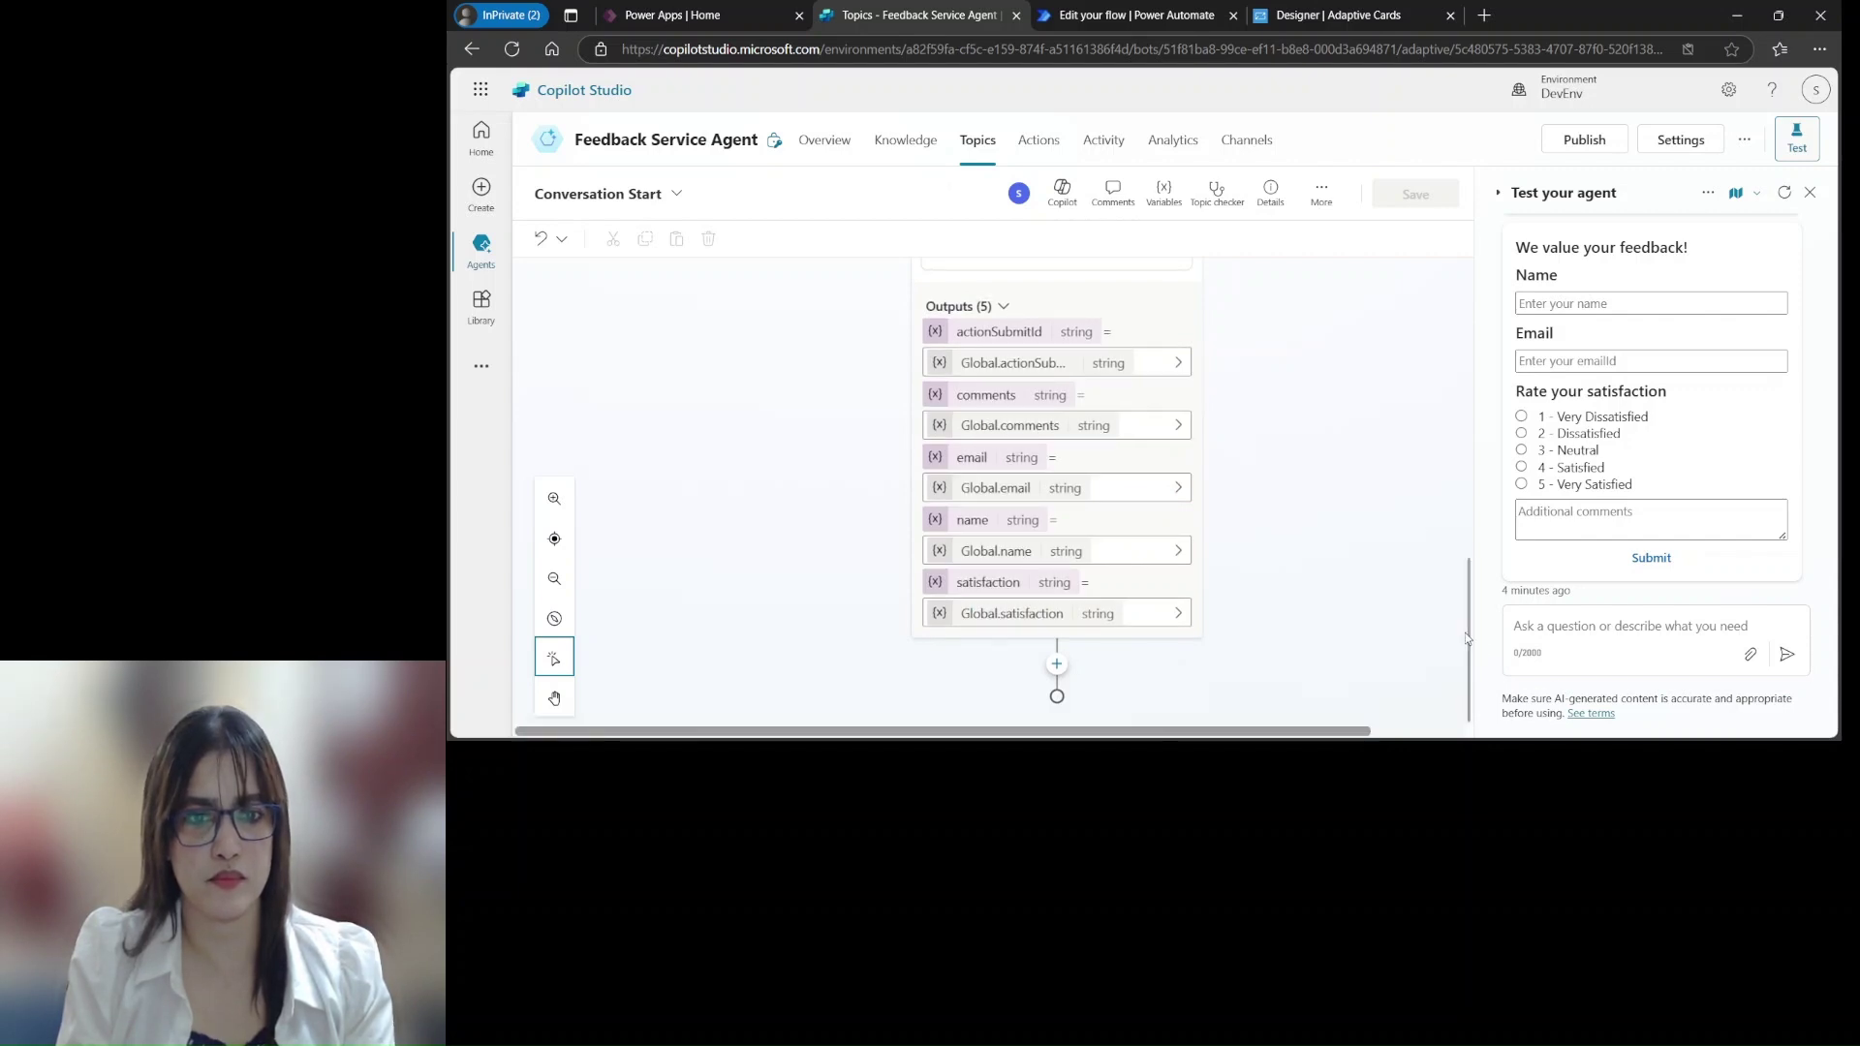
mouse_move(1467, 639)
left_mouse_down()
mouse_move(1466, 440)
mouse_move(1467, 627)
left_mouse_up()
left_click(1153, 620)
scroll(1153, 581, "up", 2)
scroll(1278, 470, "up", 3)
scroll(1288, 485, "down", 5)
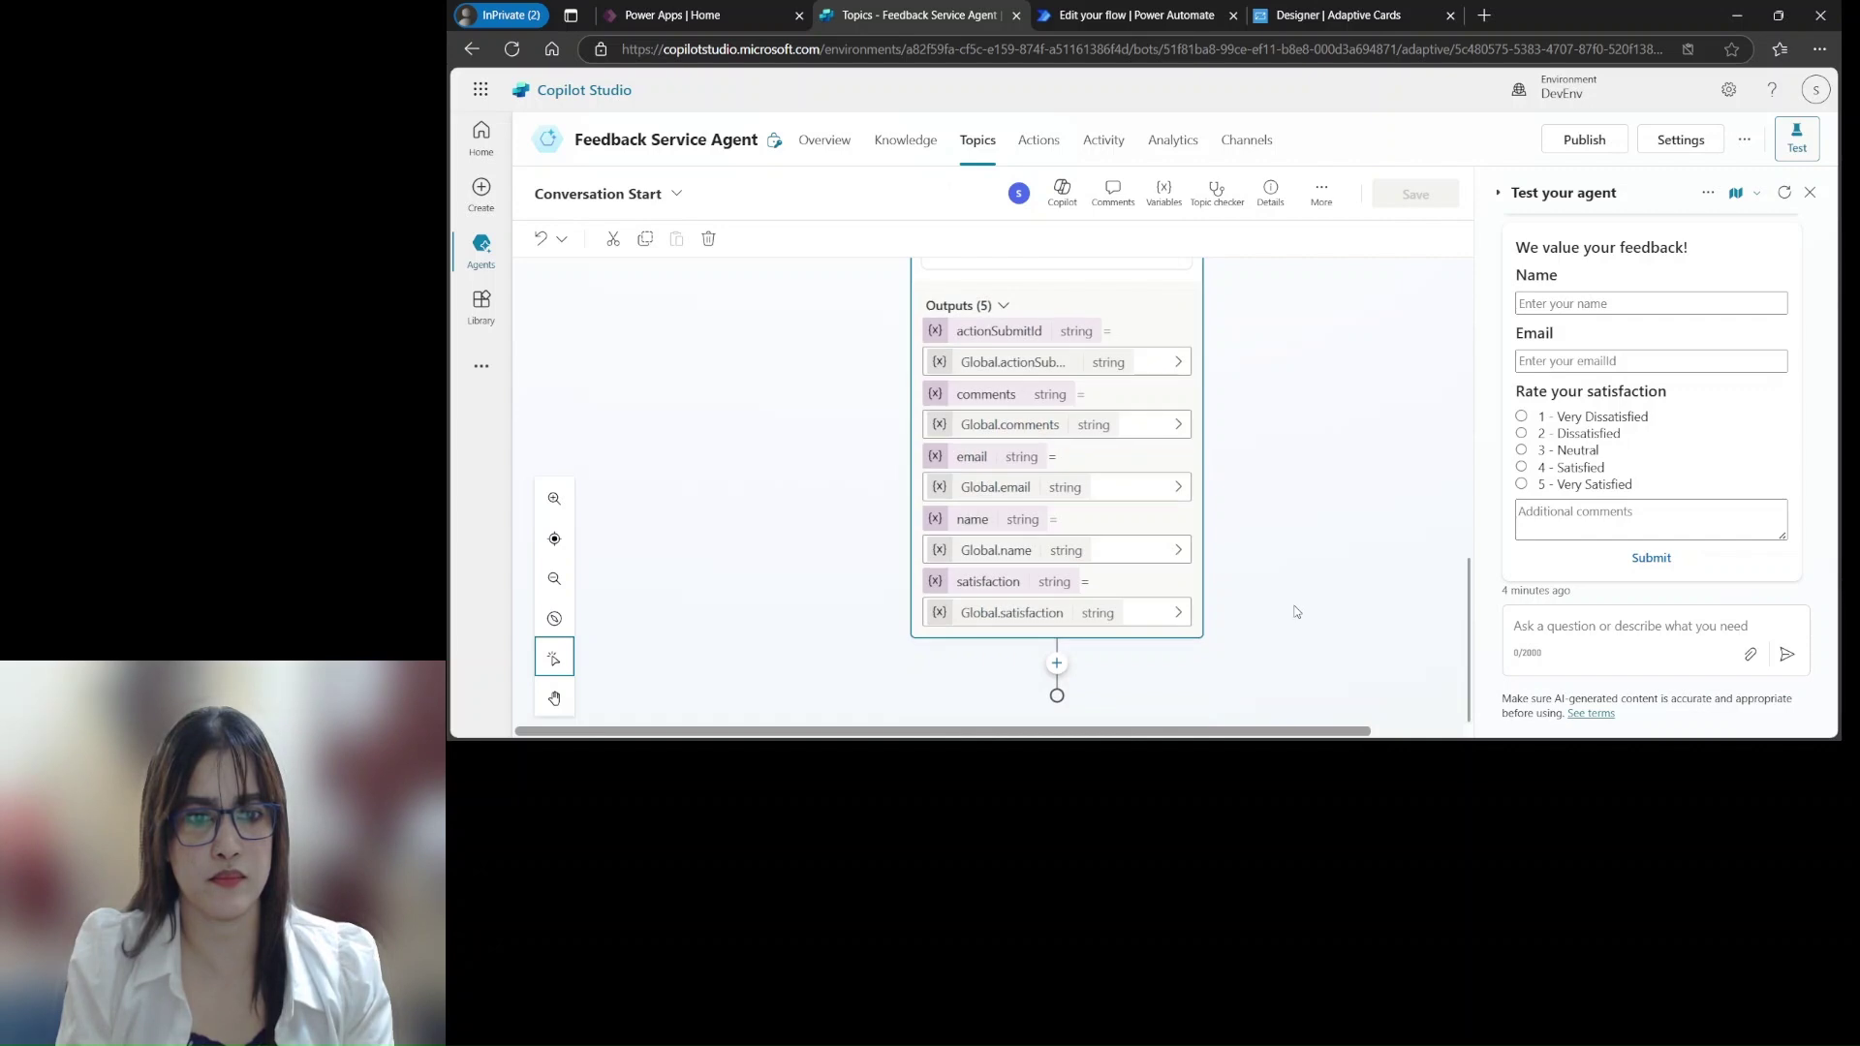
left_click(1058, 665)
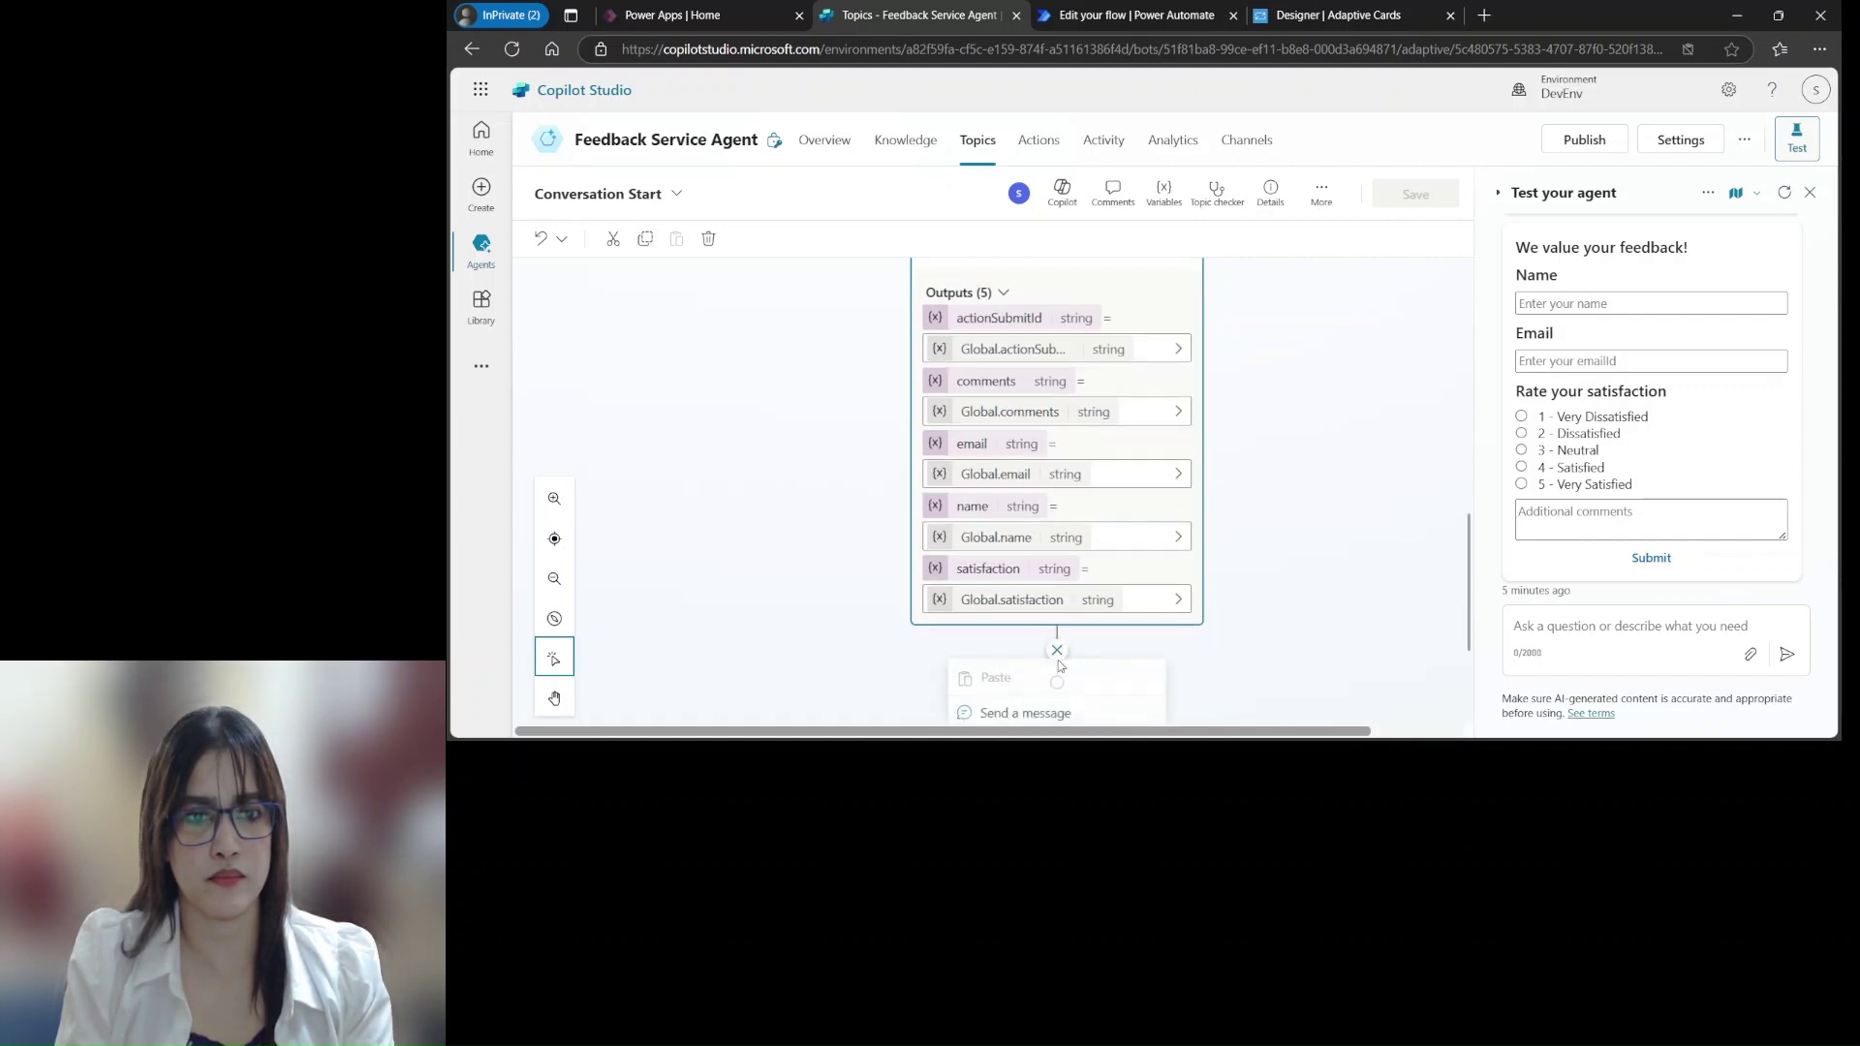
scroll(1264, 598, "down", 3)
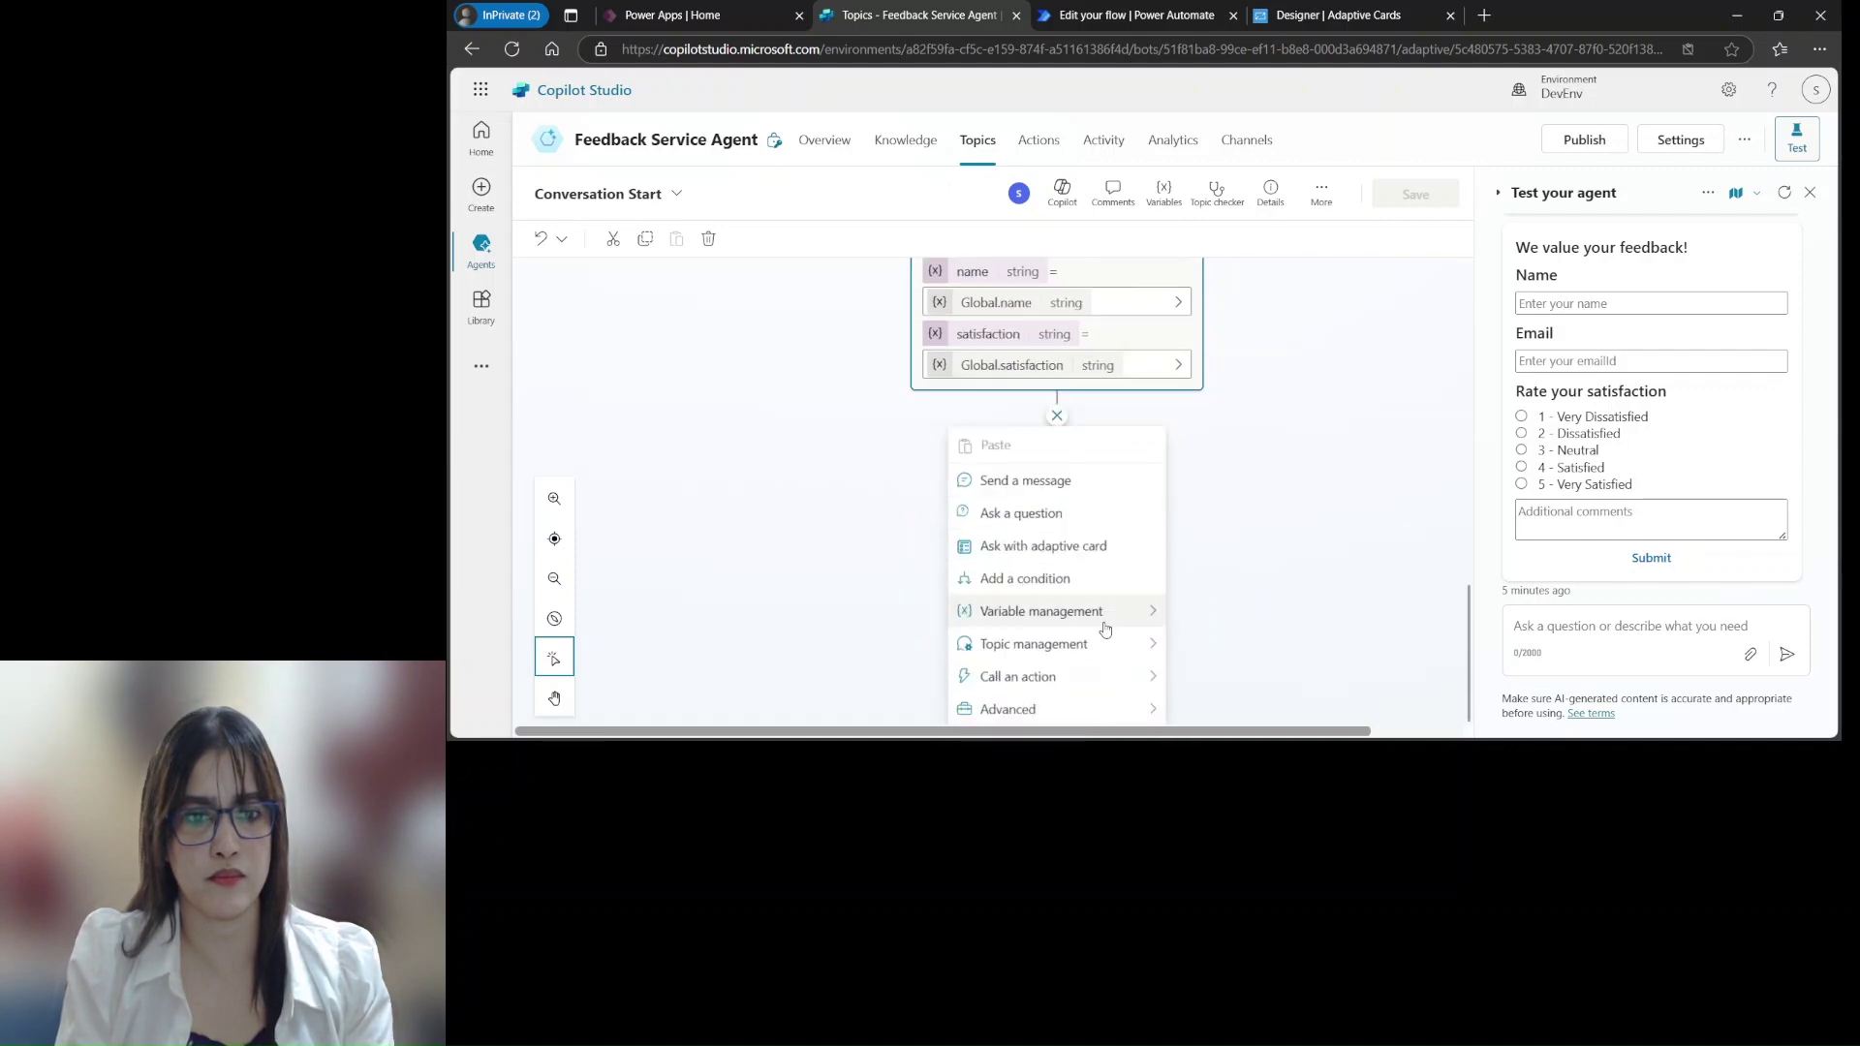
left_click(1037, 676)
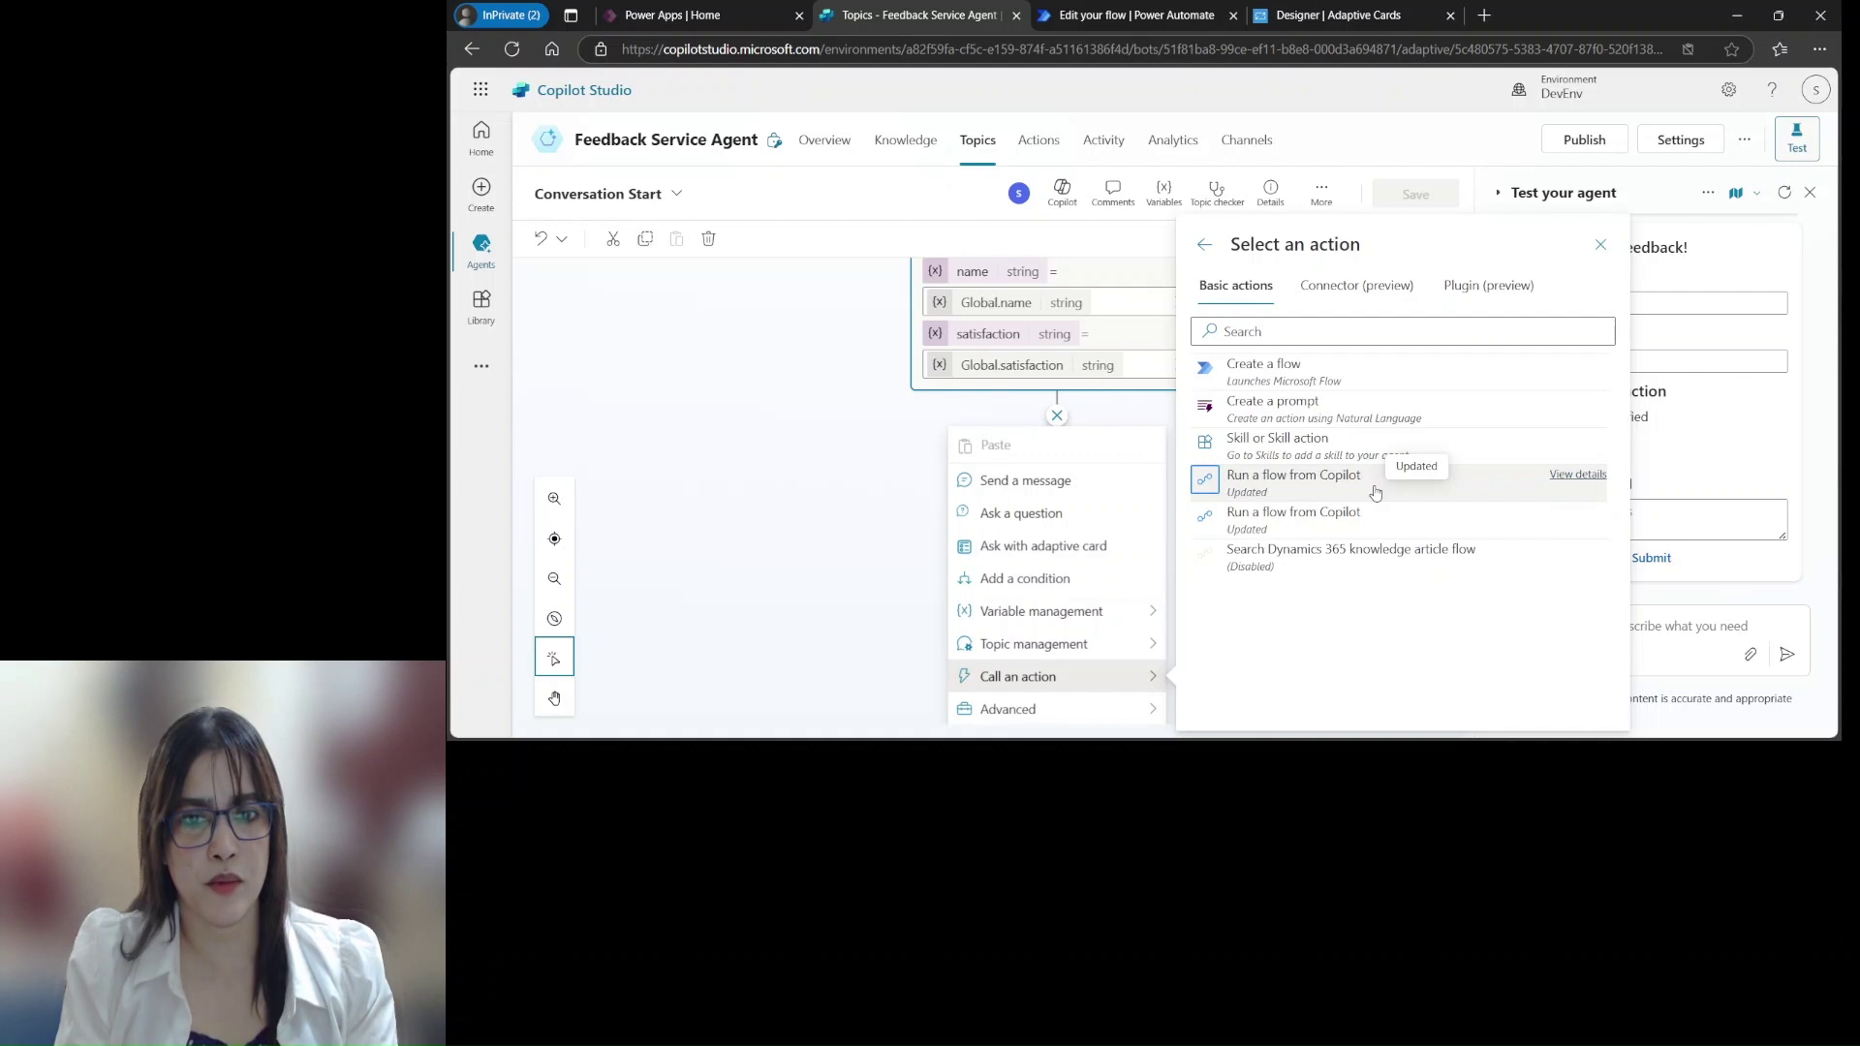
Add Run a flow from Copilot, mapping inputs to Global.name, Global.email, Global.comments and Global.satisfaction
left_click(1308, 484)
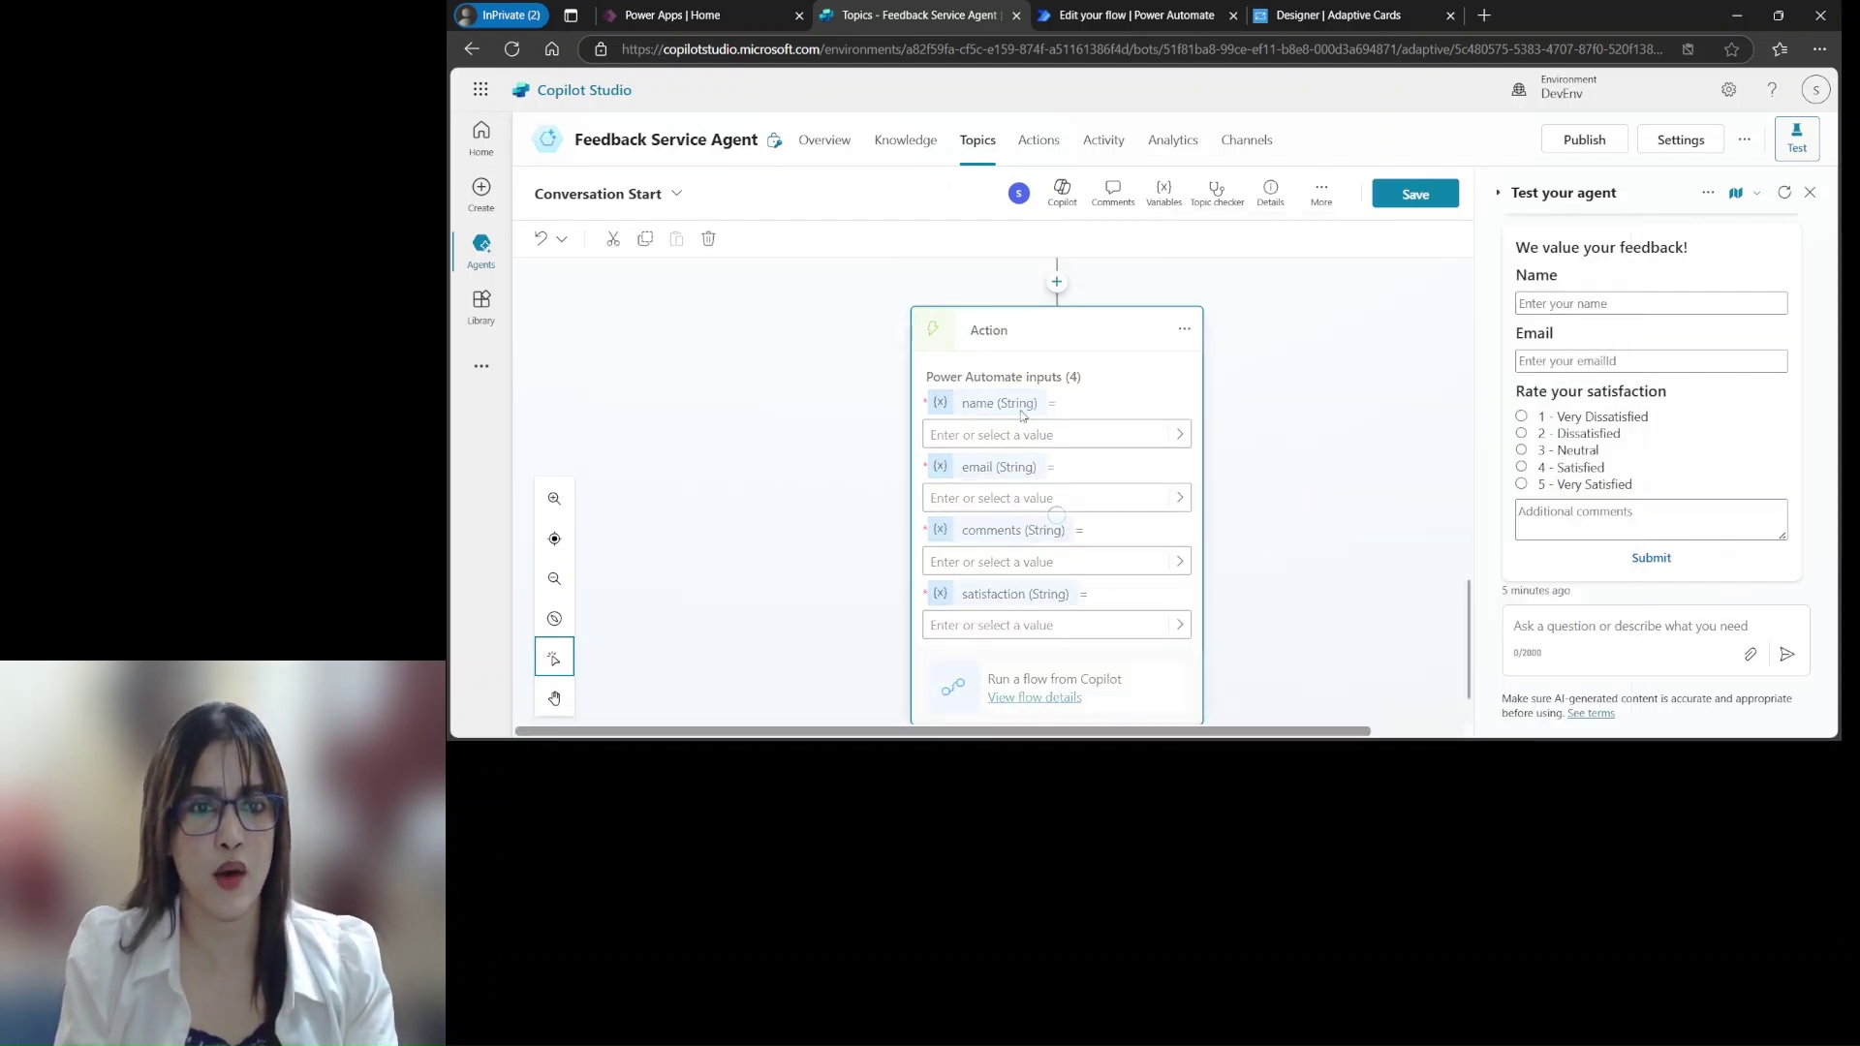
scroll(1013, 357, "up", 1)
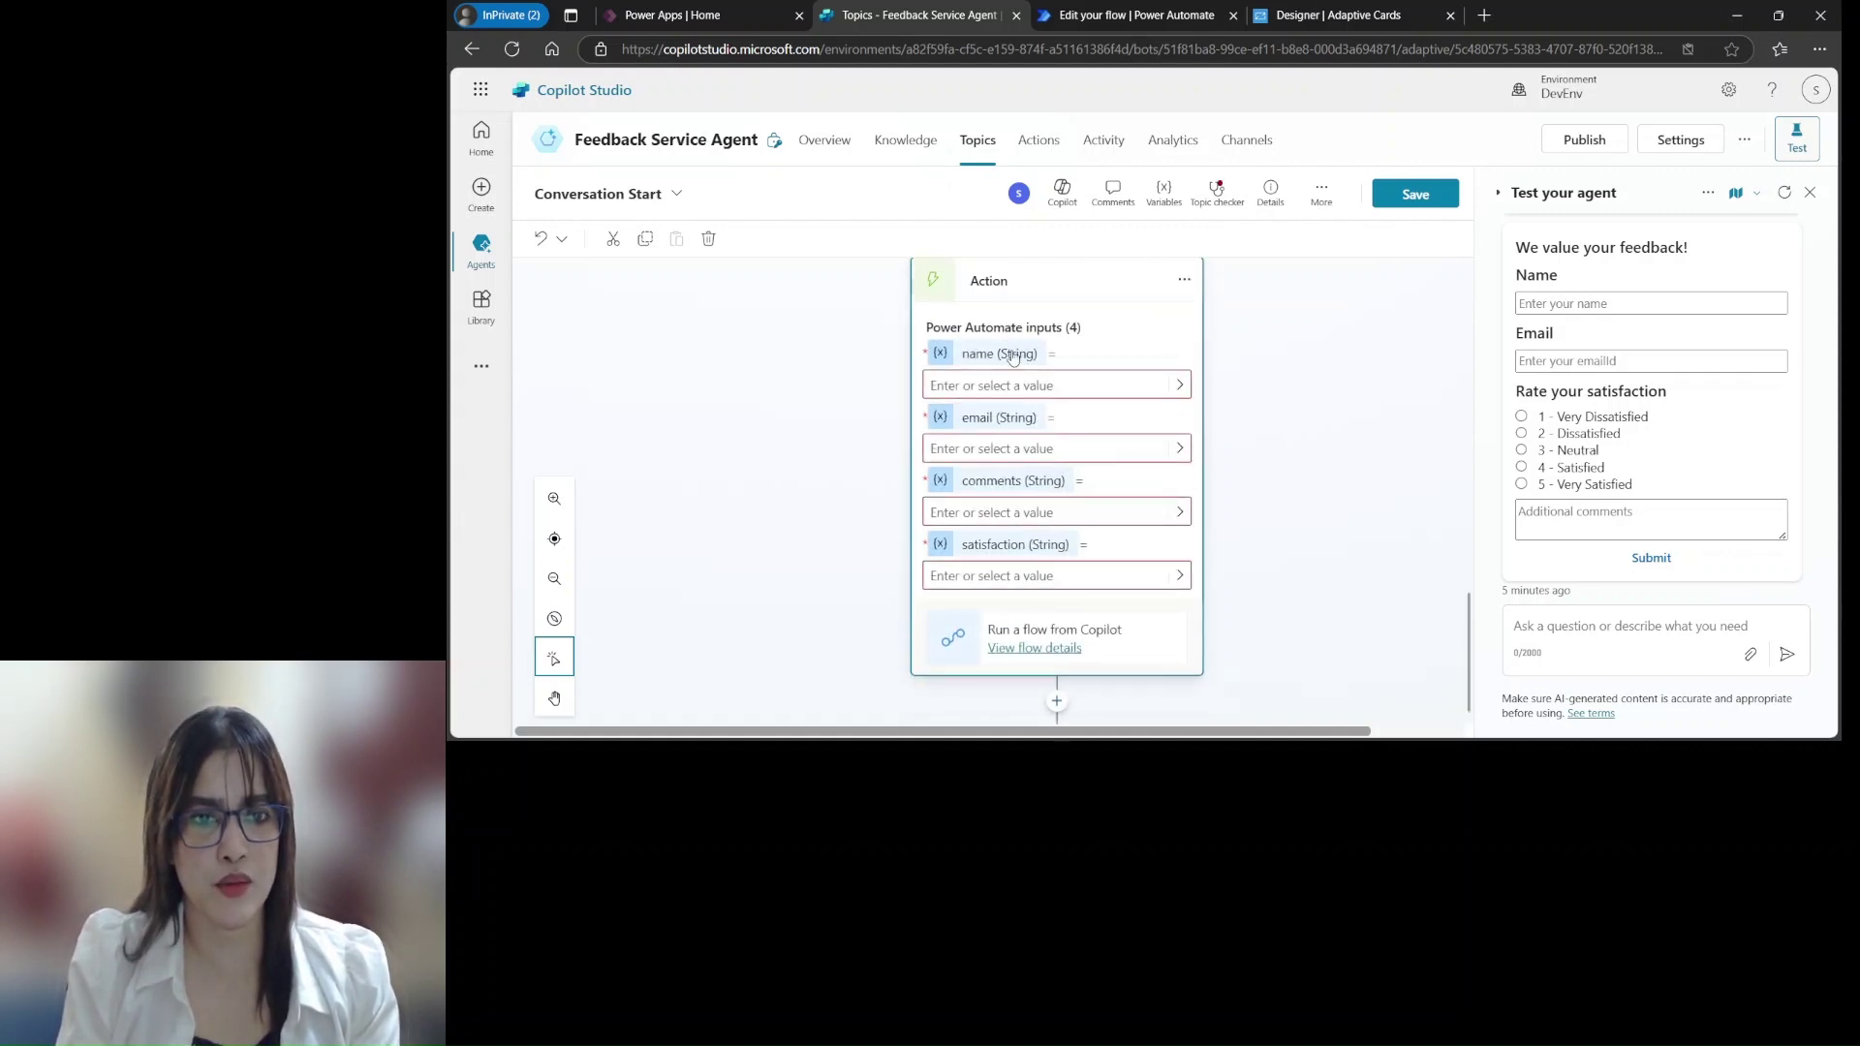
left_click(1179, 384)
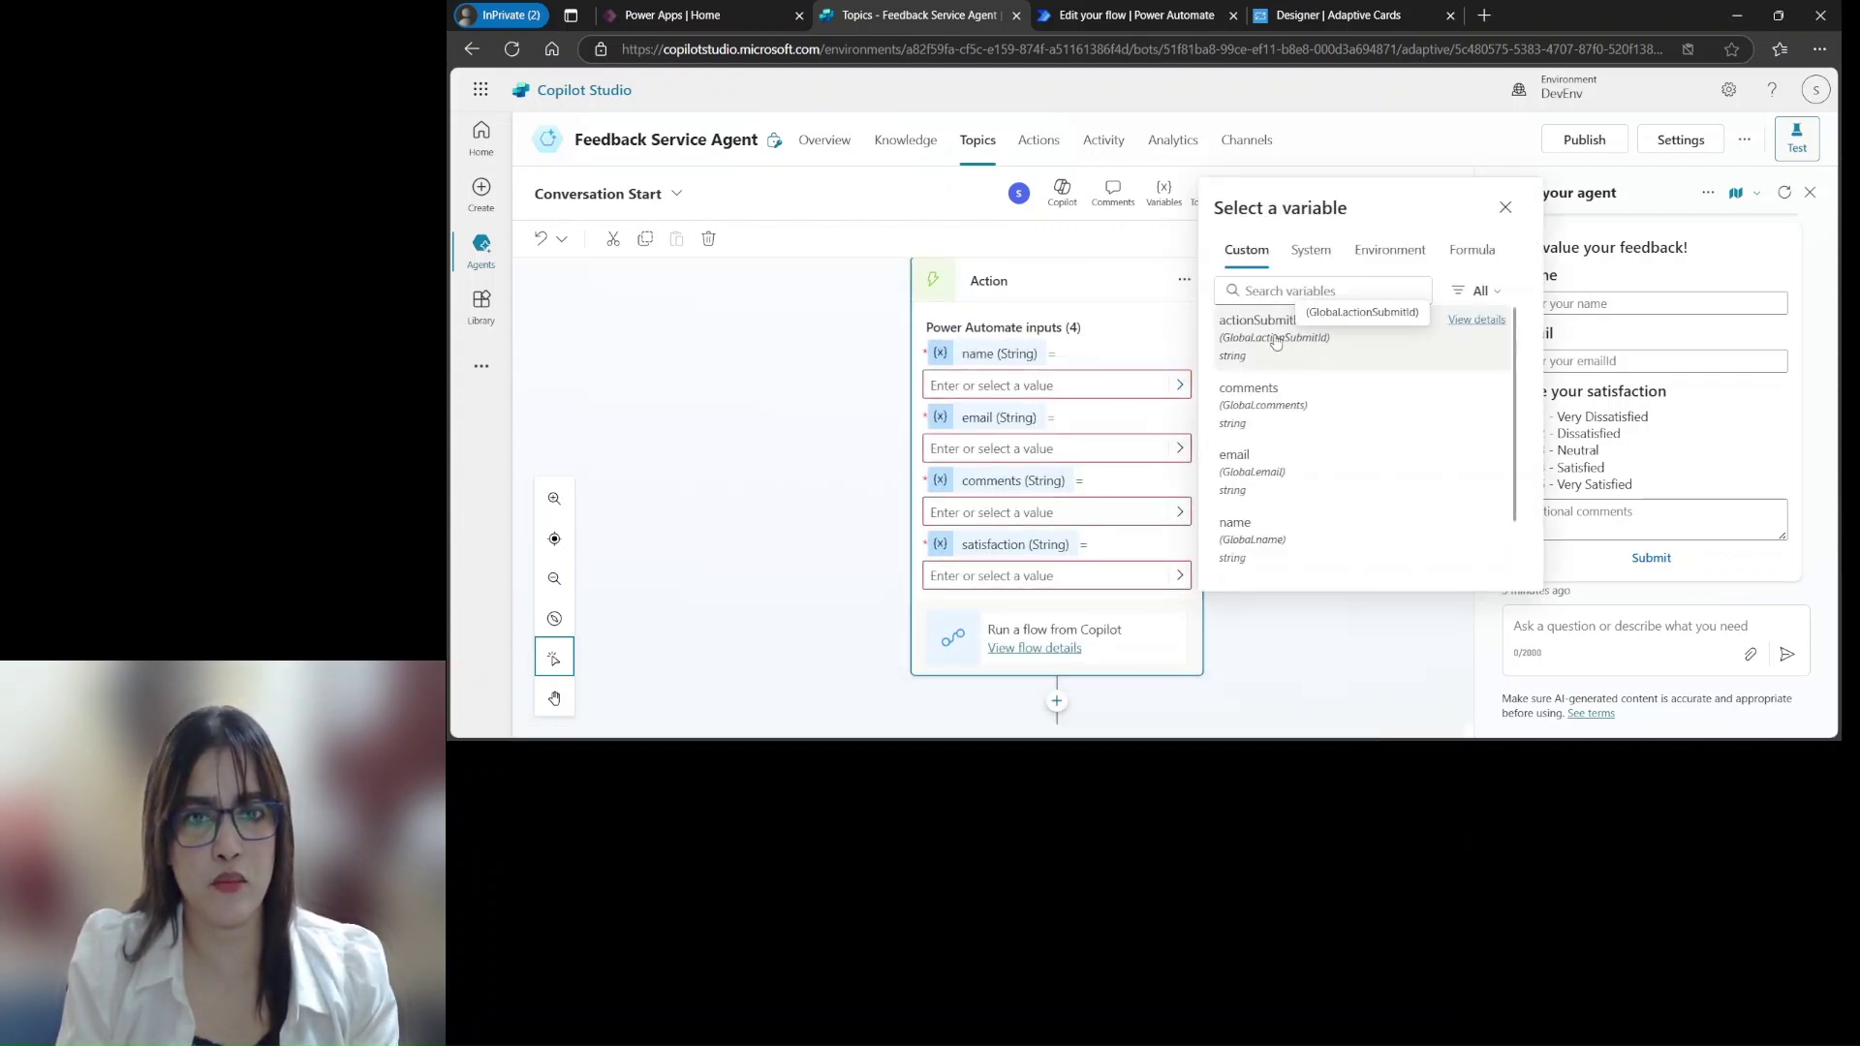
left_click(1259, 534)
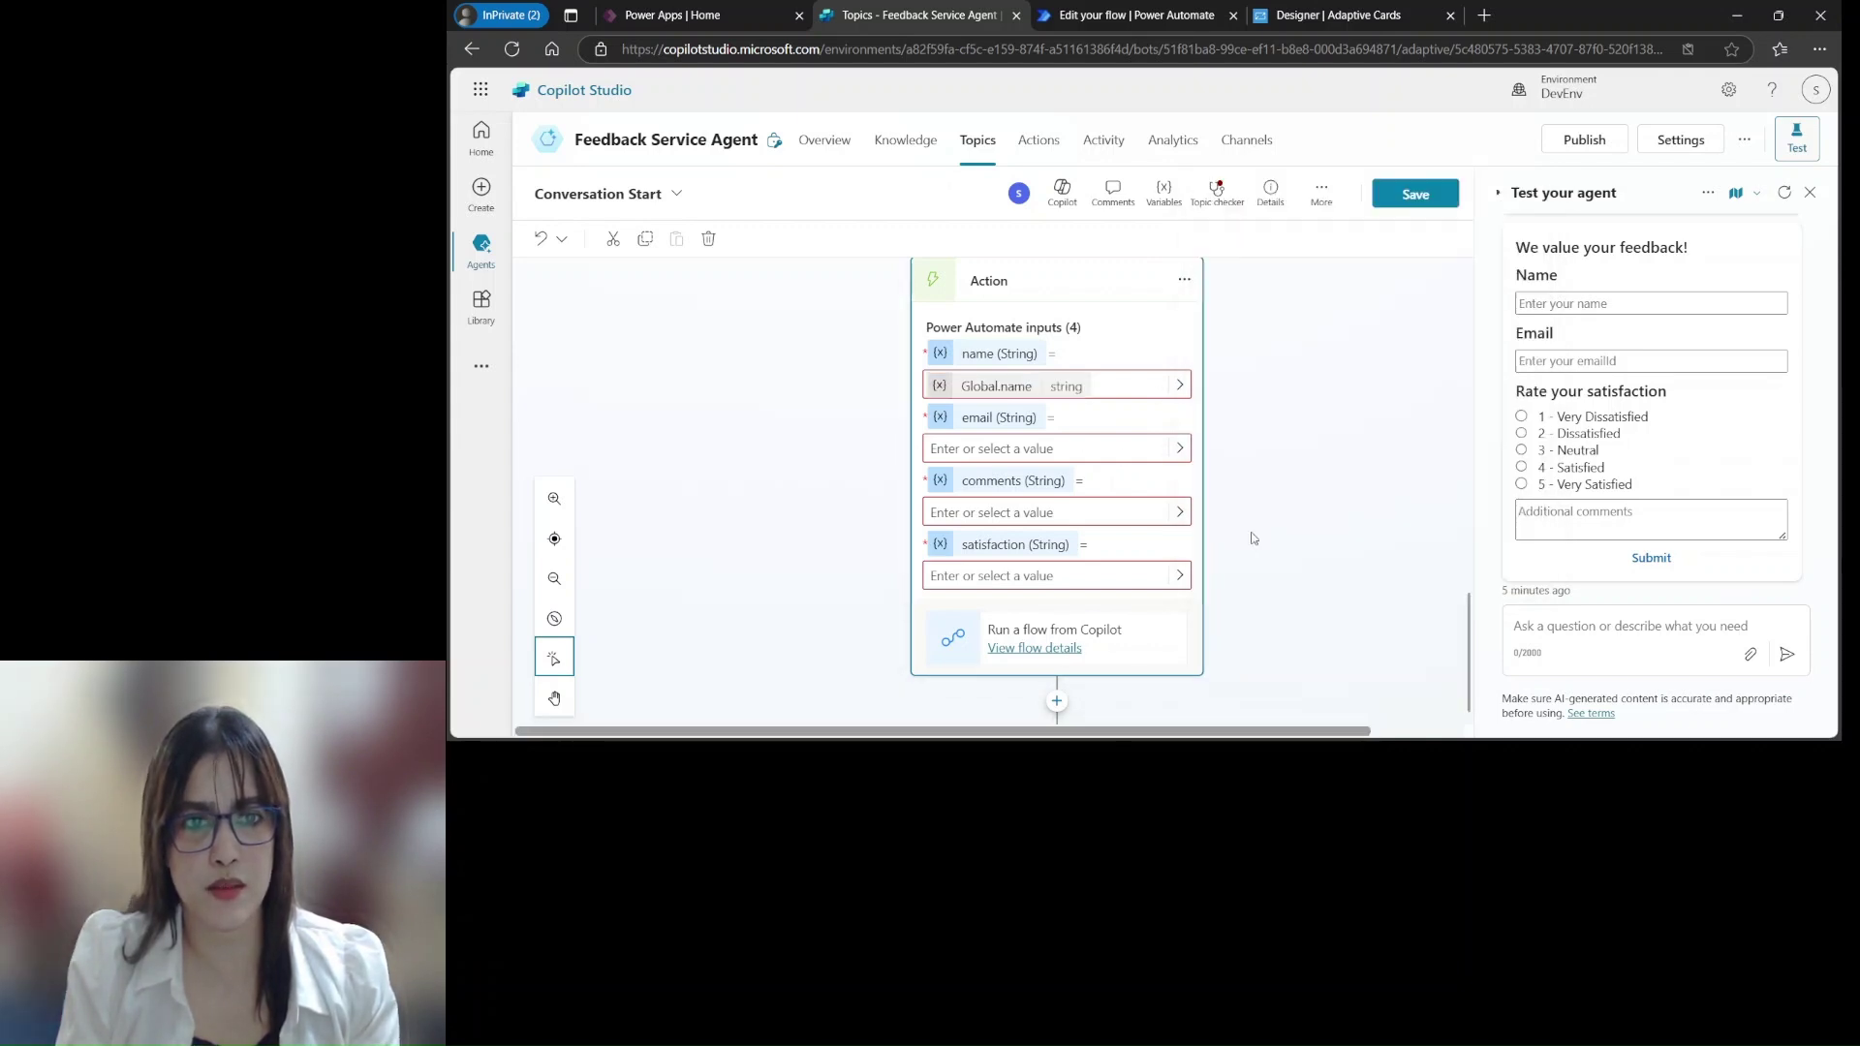
left_click(1179, 449)
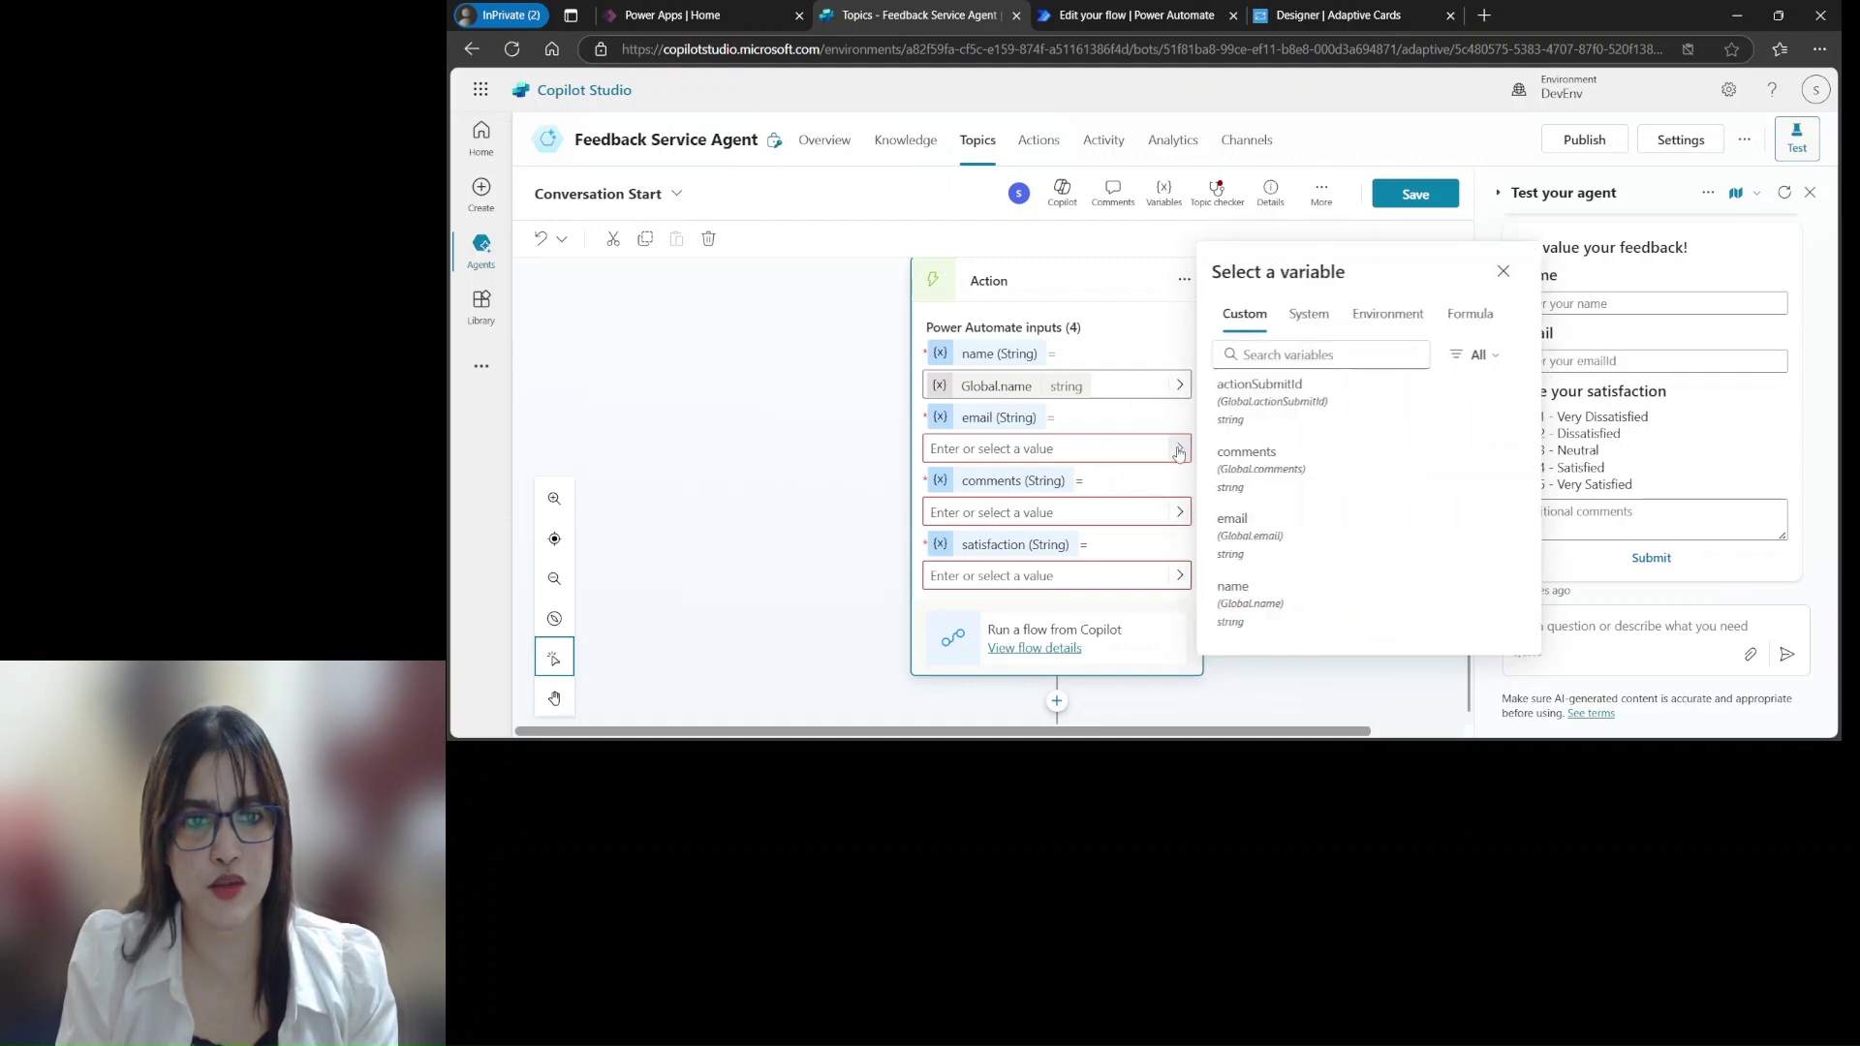
left_click(1266, 541)
left_click(1179, 512)
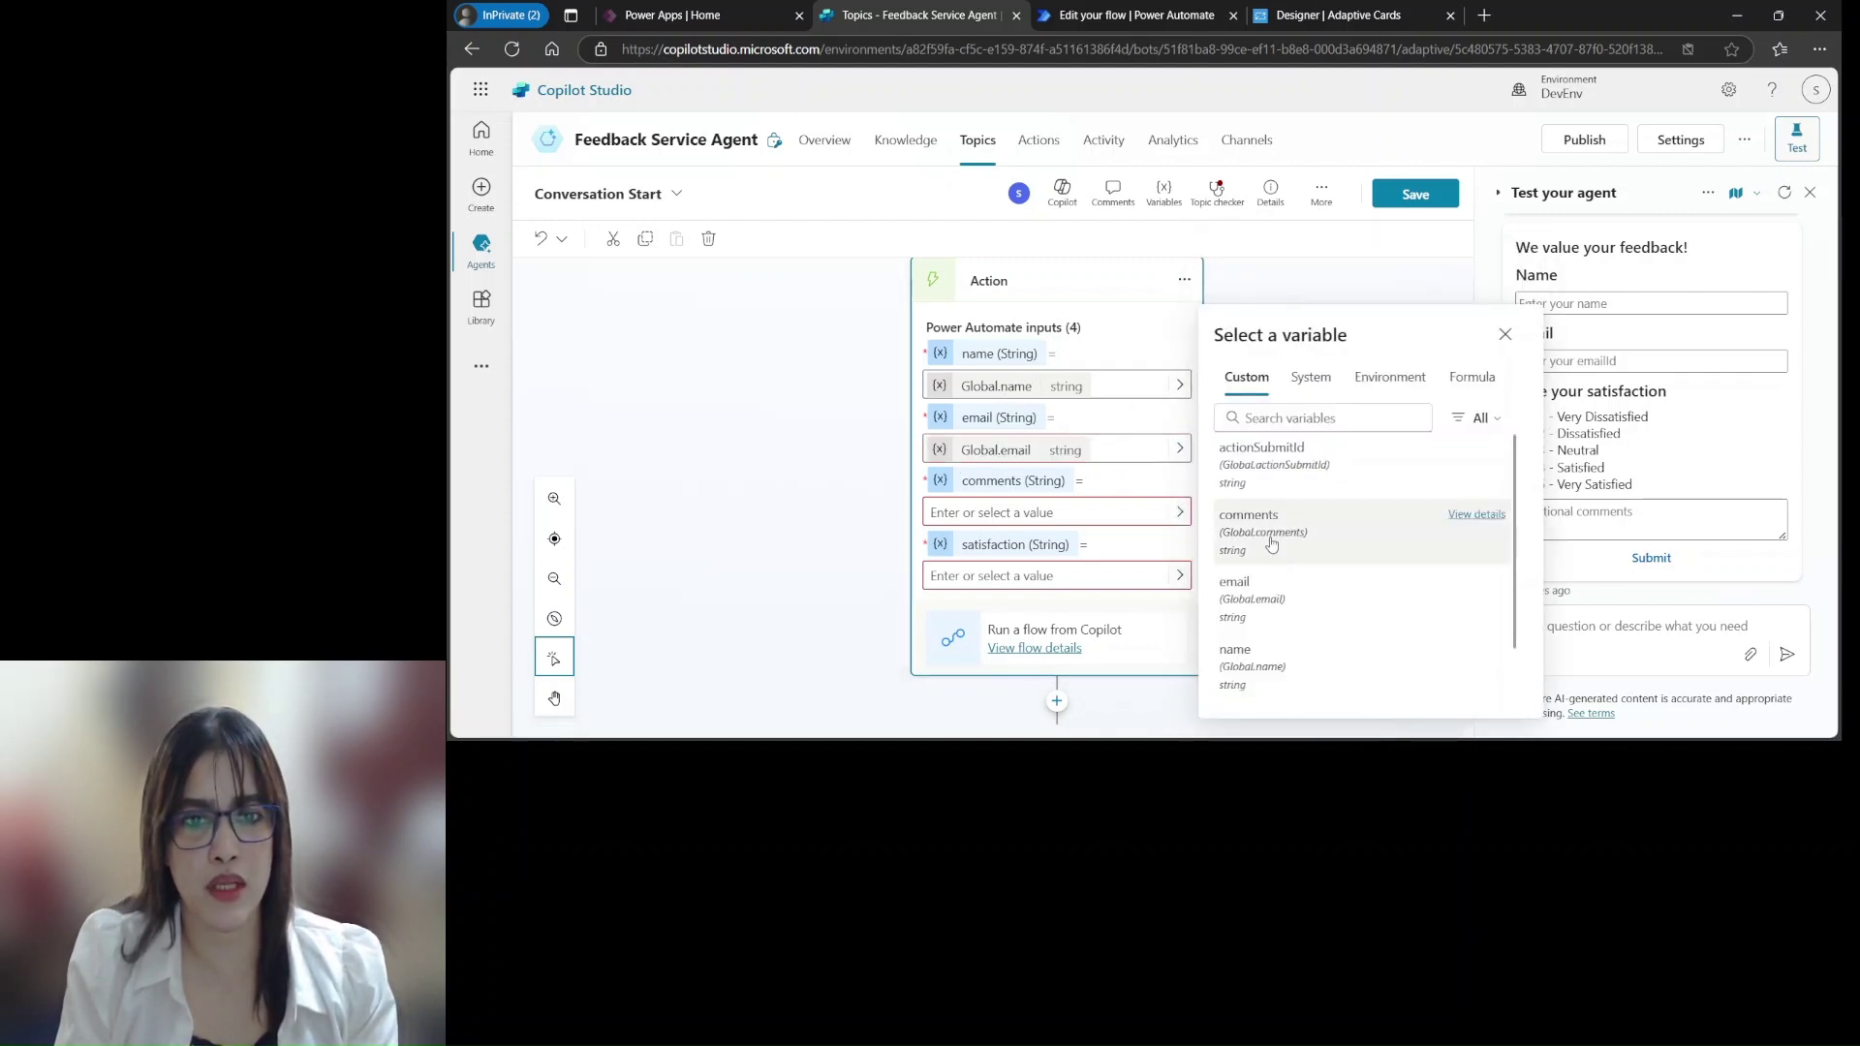
left_click(1264, 540)
left_click(1178, 575)
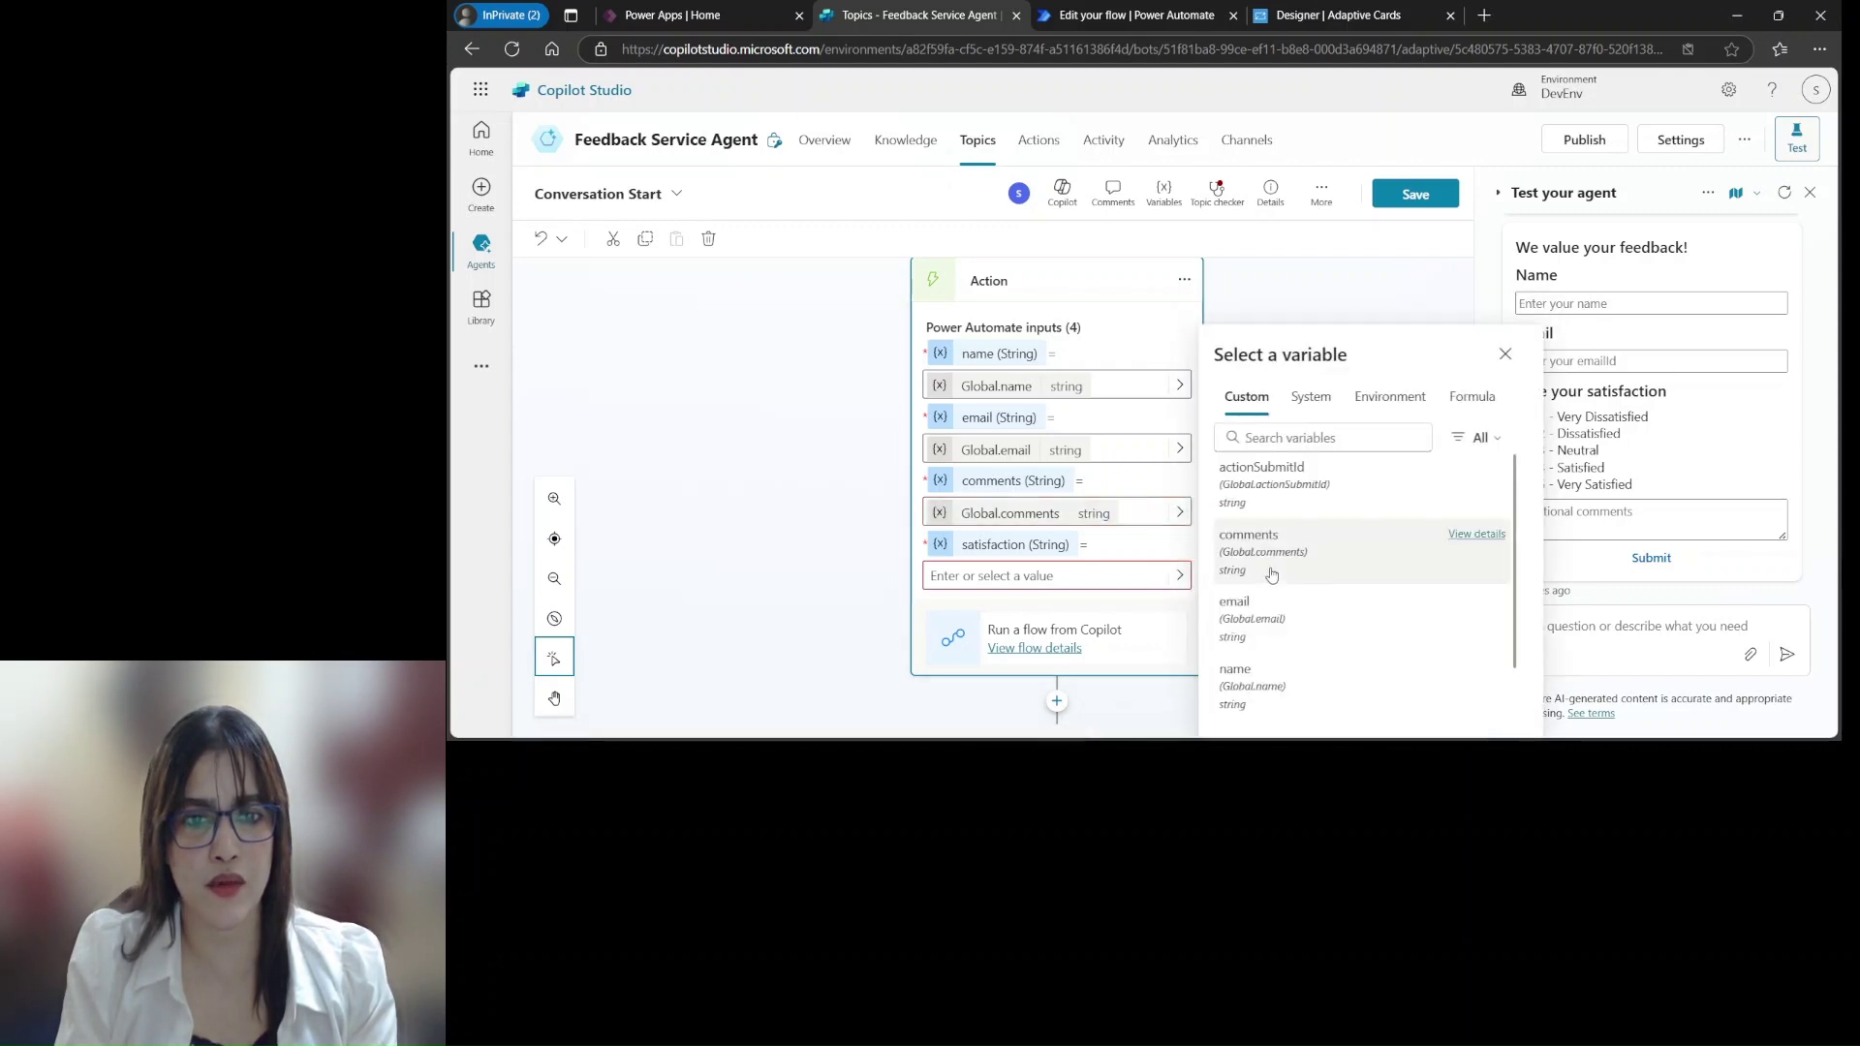
scroll(1517, 616, "down", 1)
left_click(1267, 689)
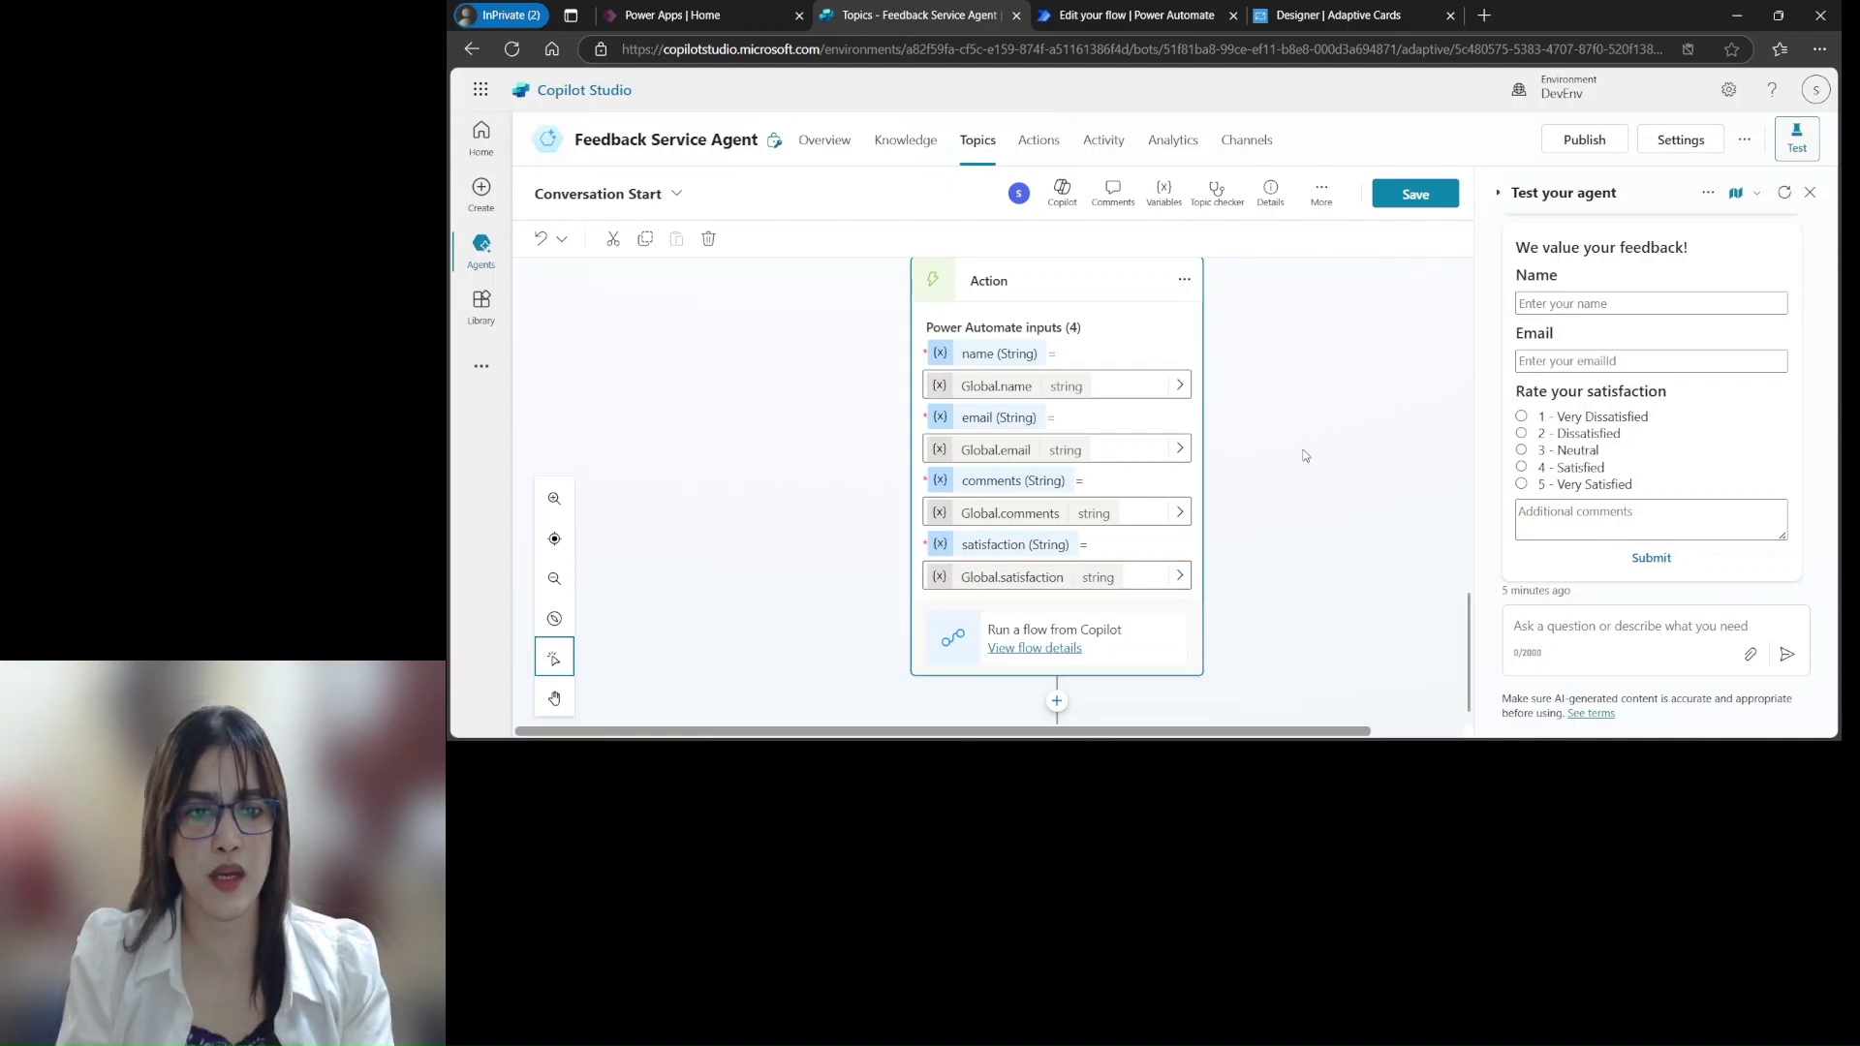
Save the topic and pan the canvas to review the new flow step
left_click(1362, 449)
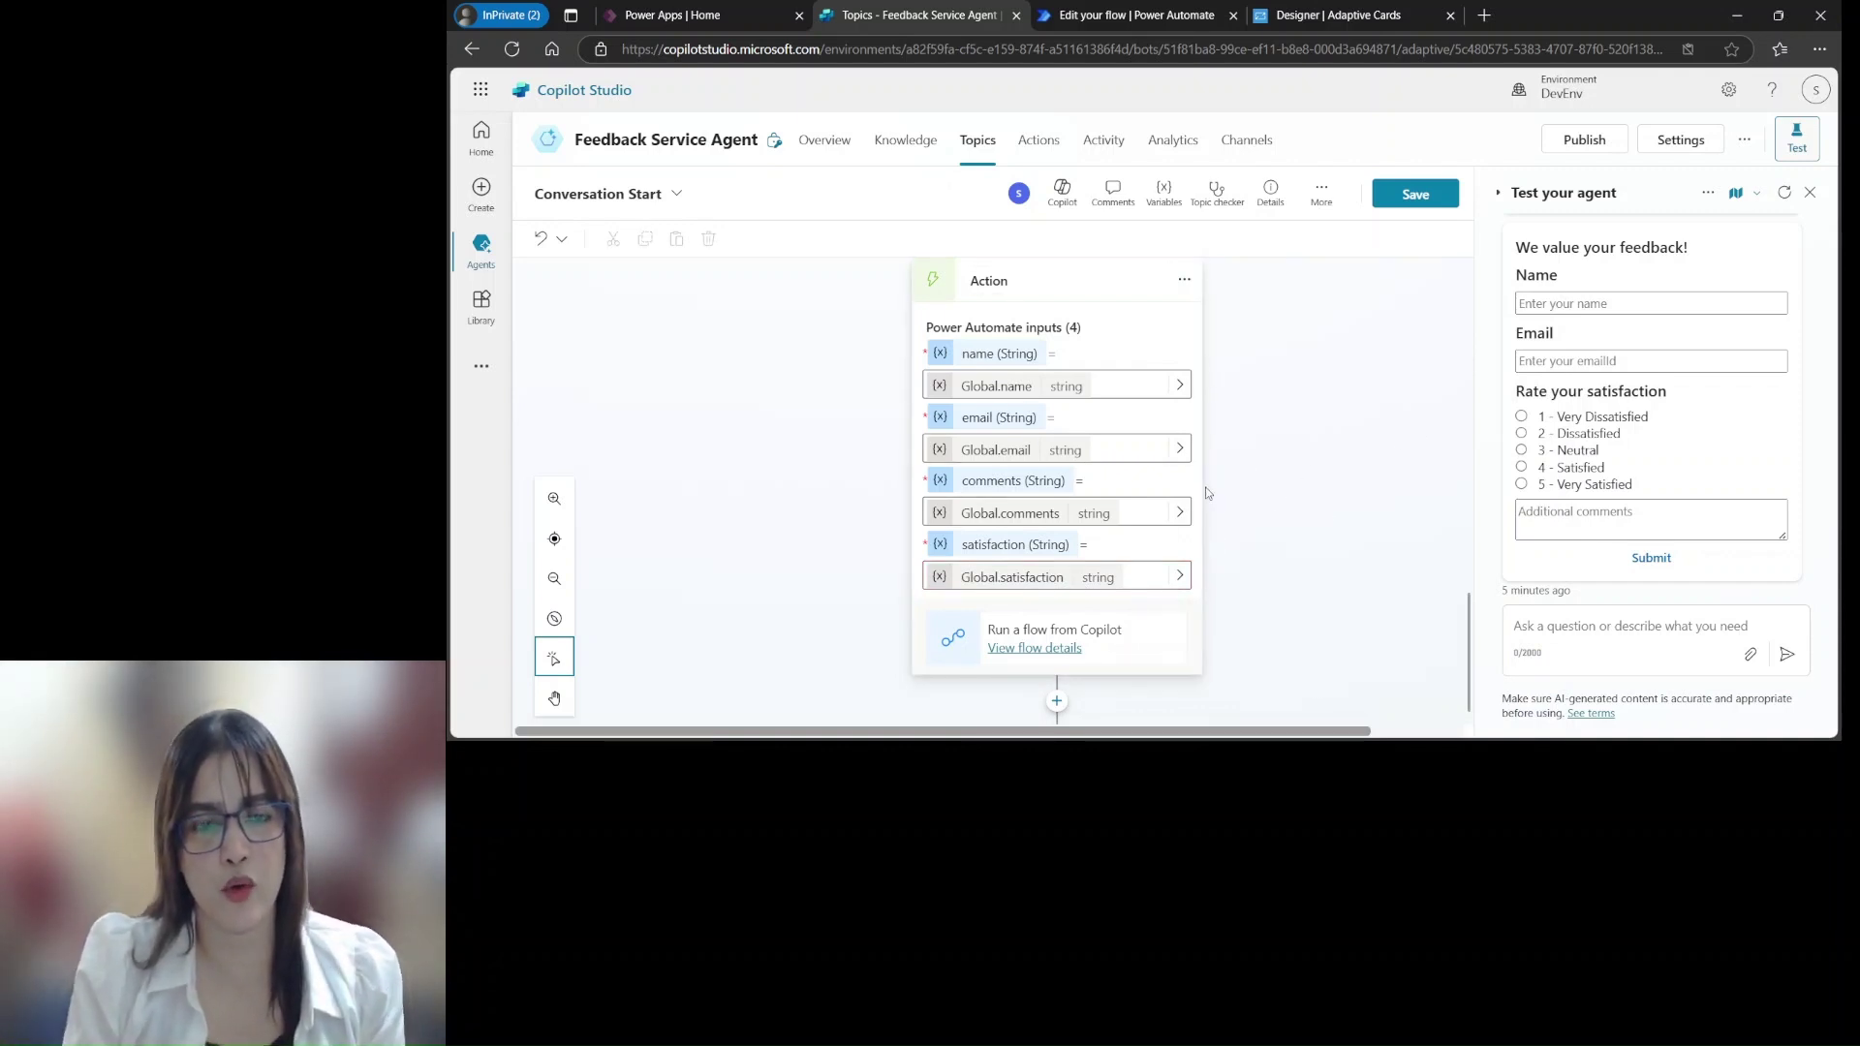
scroll(1368, 493, "down", 1)
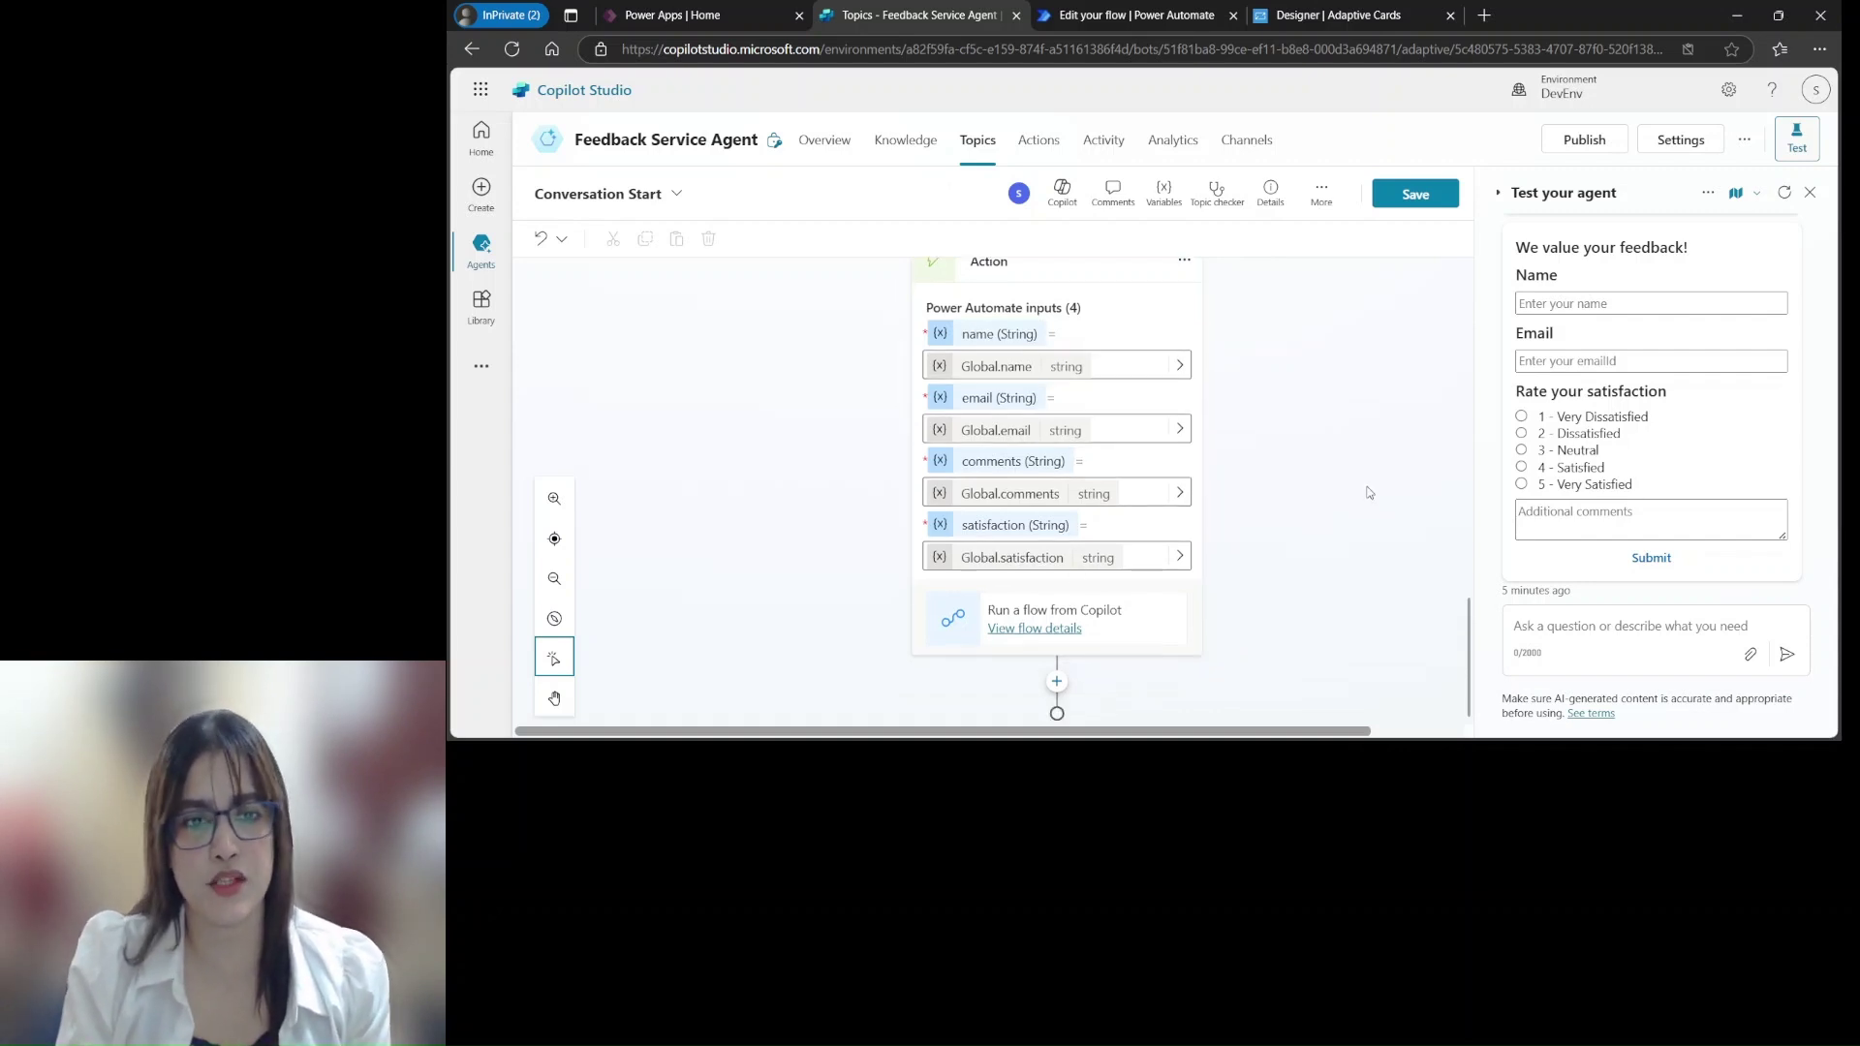
left_click(1414, 196)
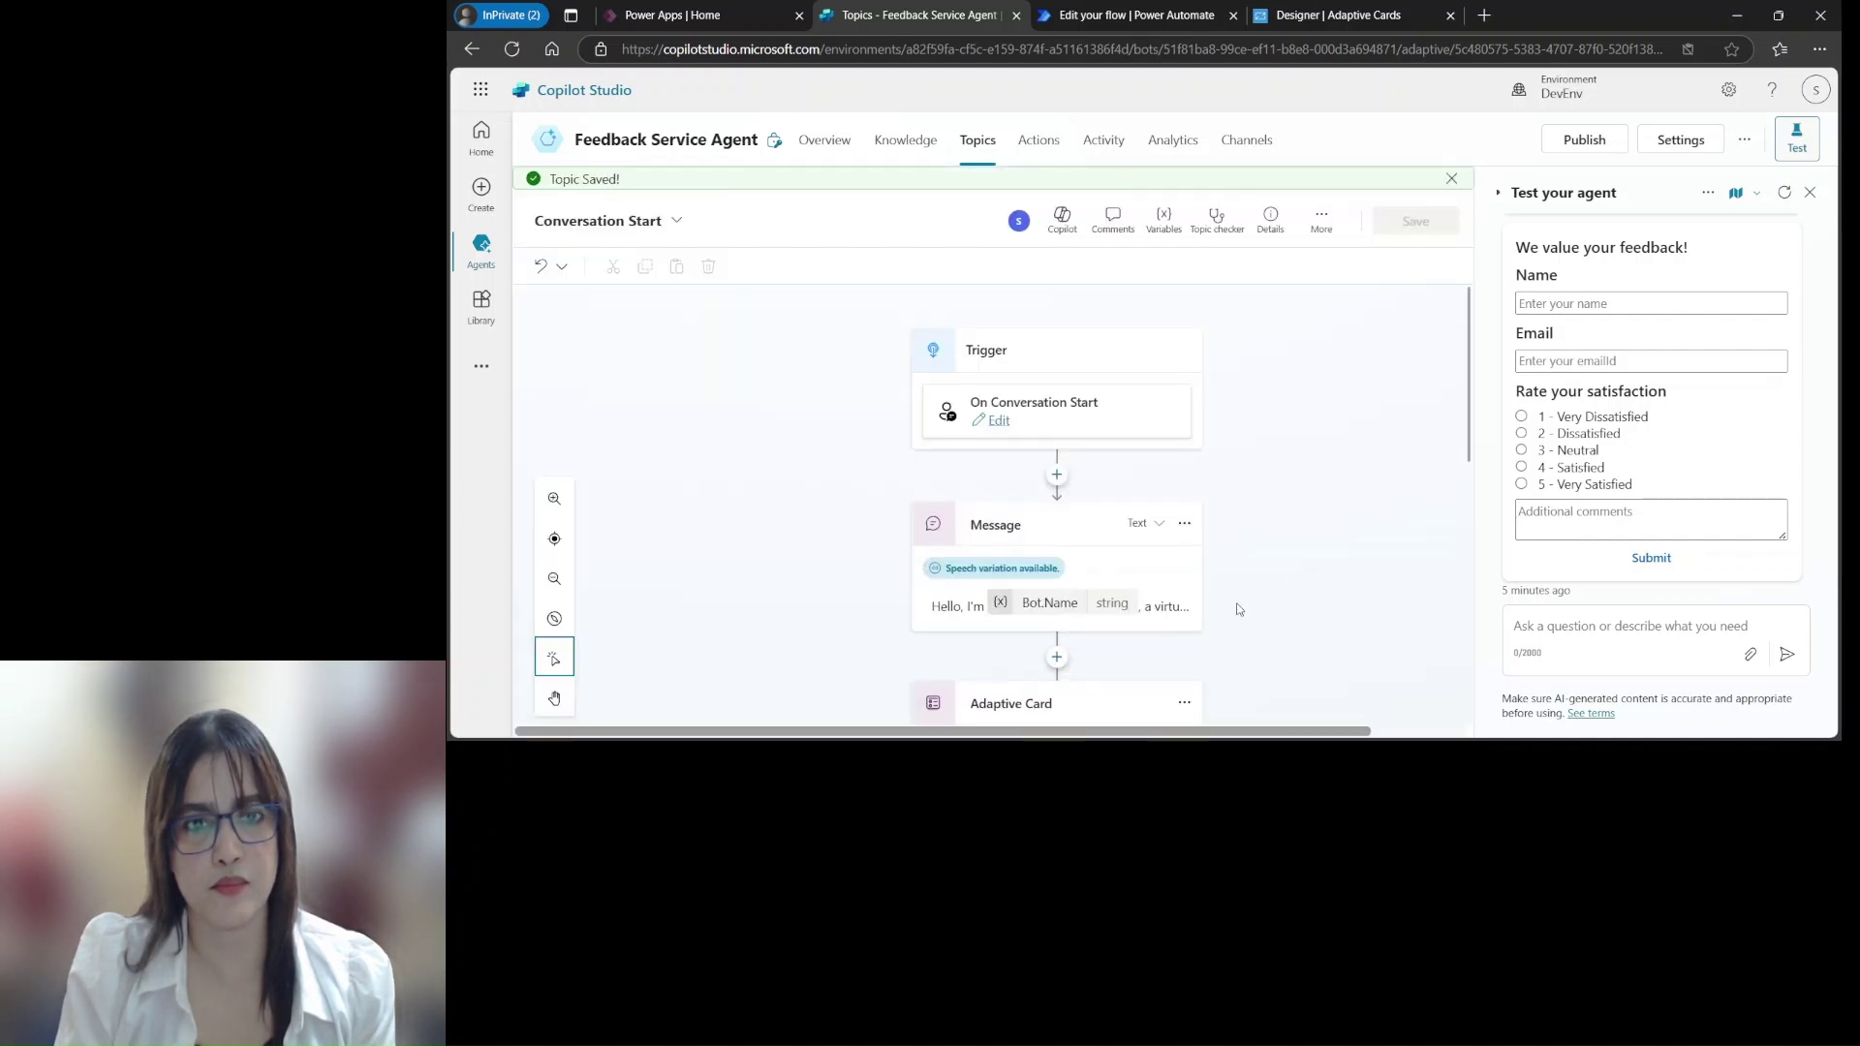
left_click_drag(1463, 337, 1546, 698)
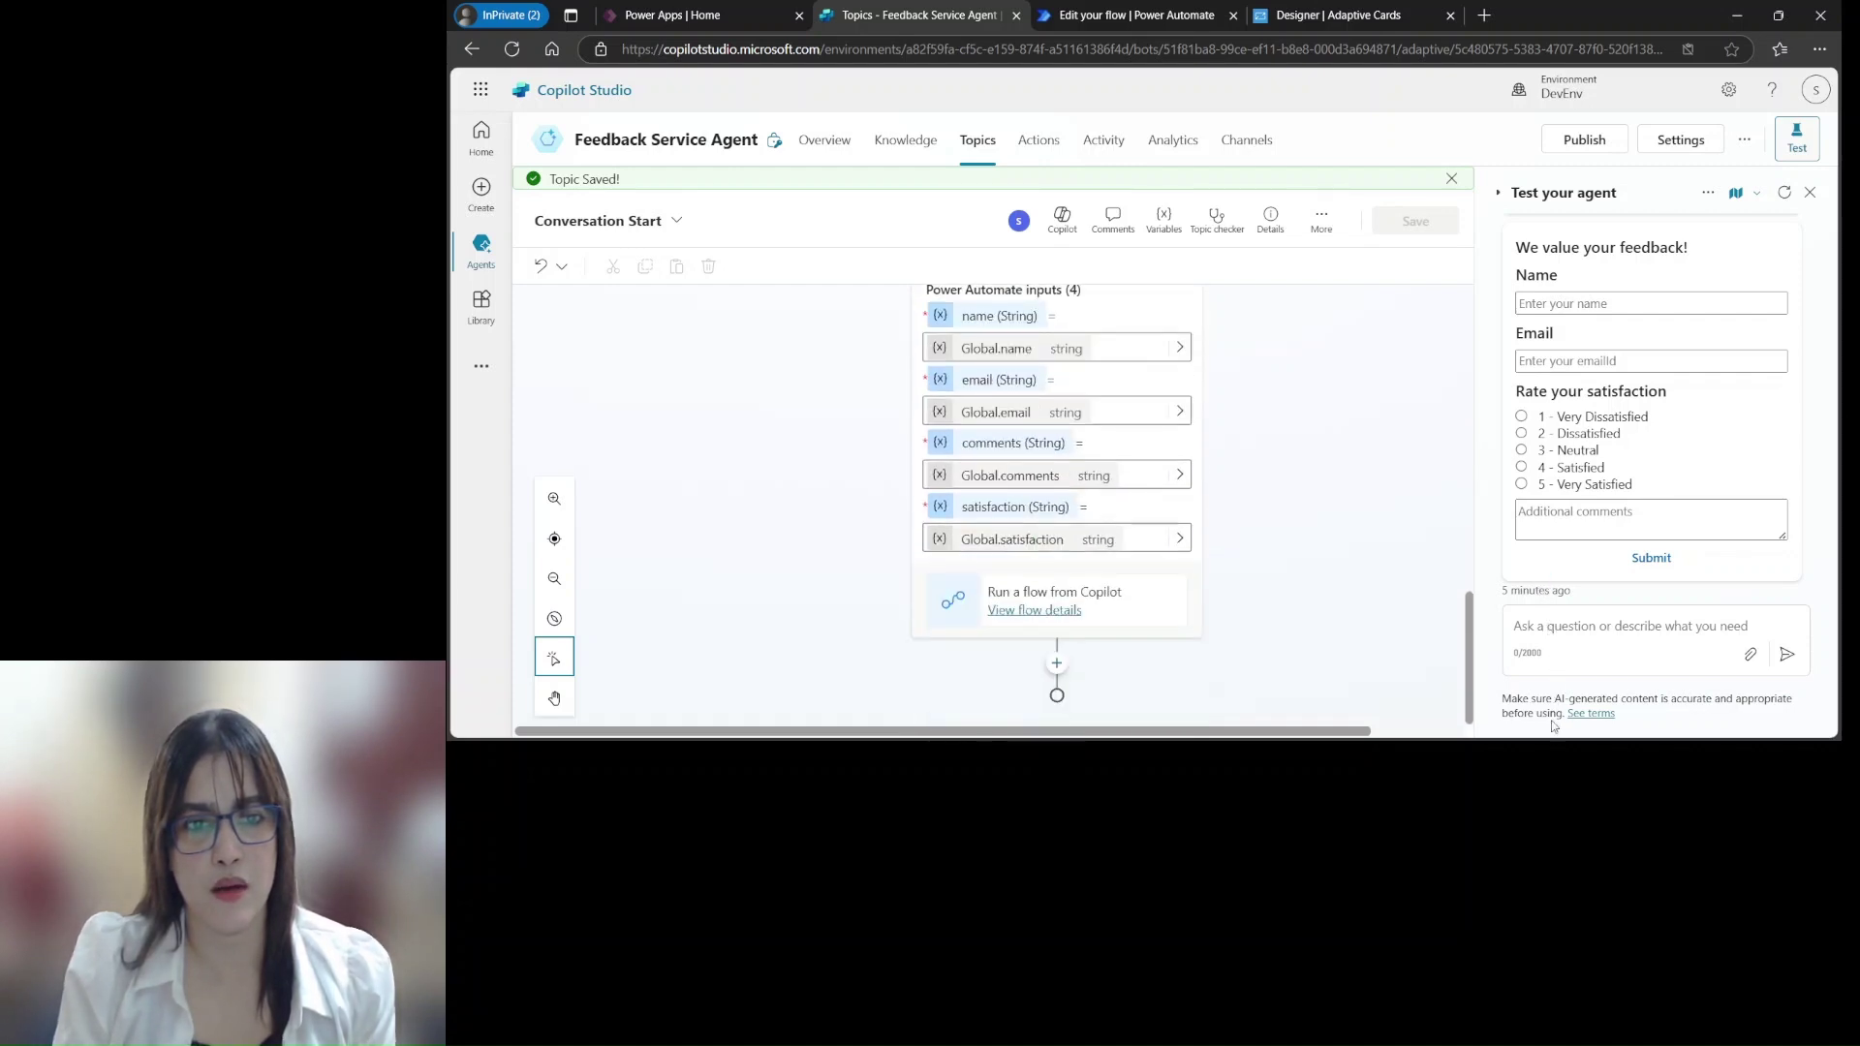
scroll(1334, 287, "up", 15)
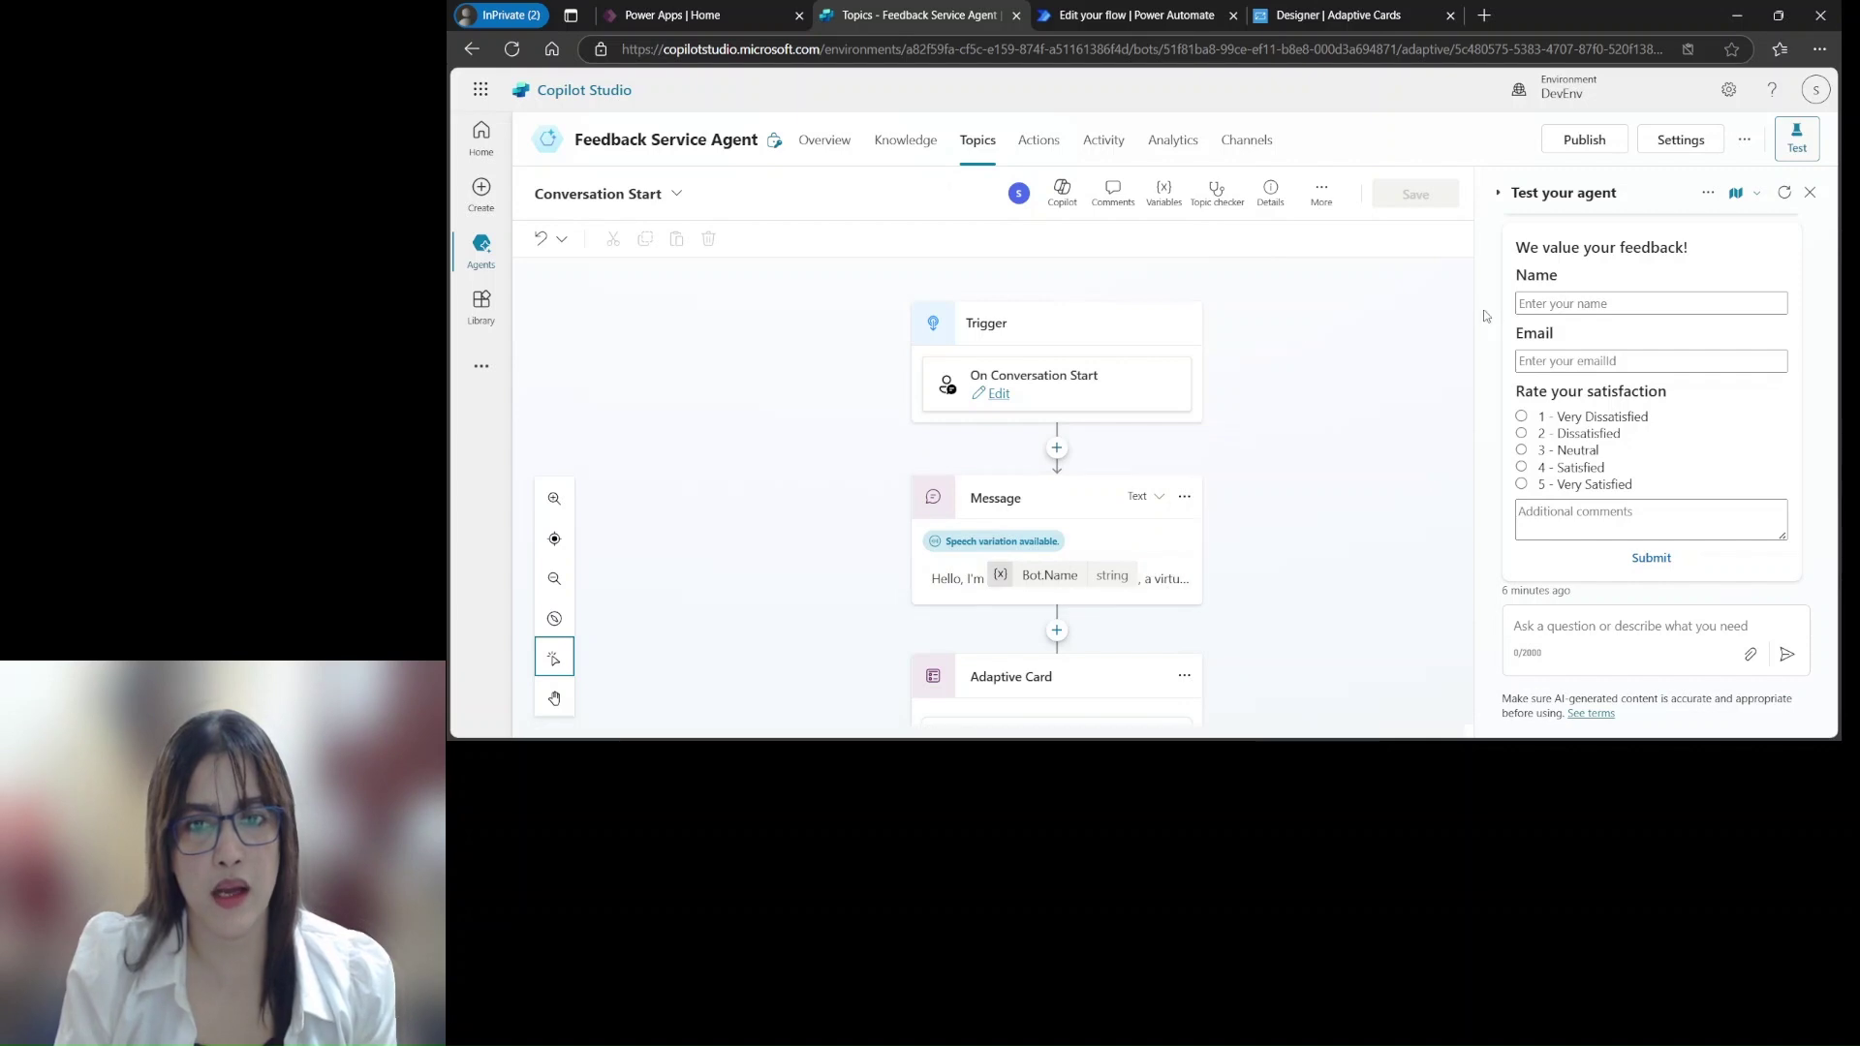
left_click_drag(1469, 320, 1467, 630)
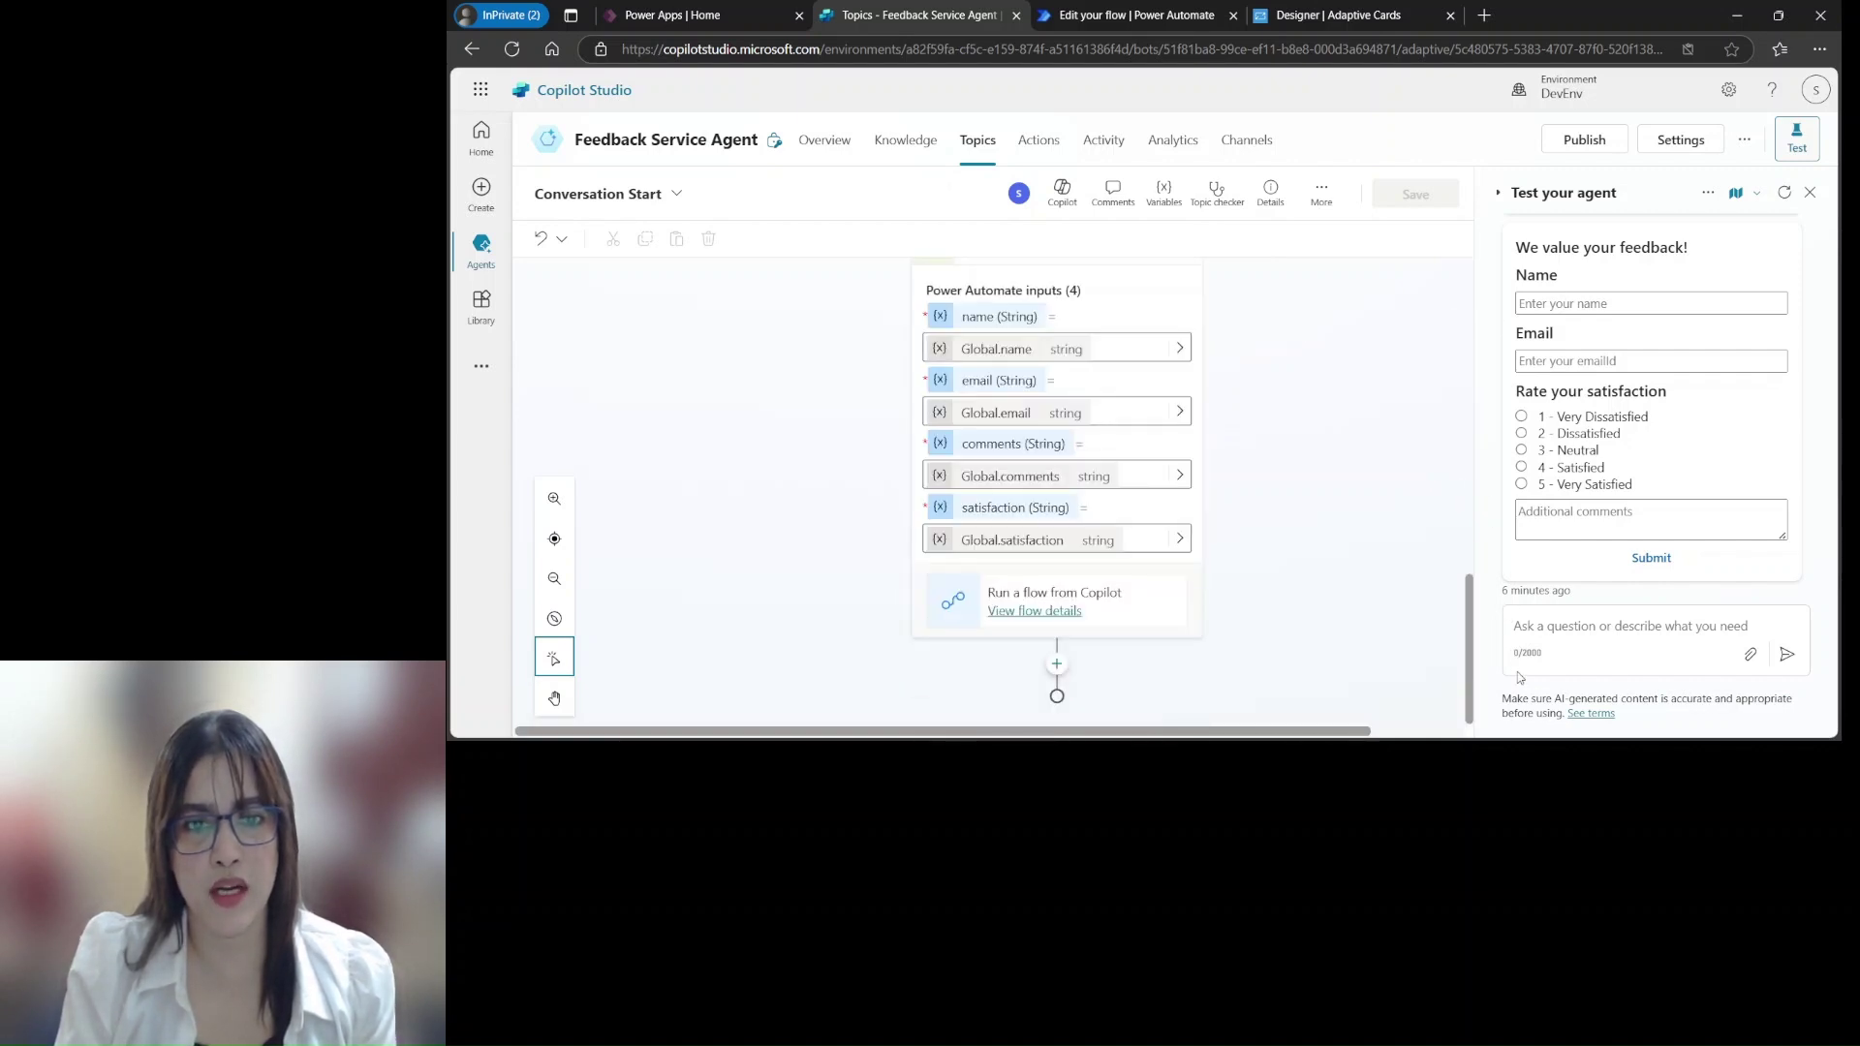
Add a Message node after the flow: 'Thanks for your valuable feedback. Our concerned person will contact you.', then save
left_click(1056, 665)
left_click(1032, 717)
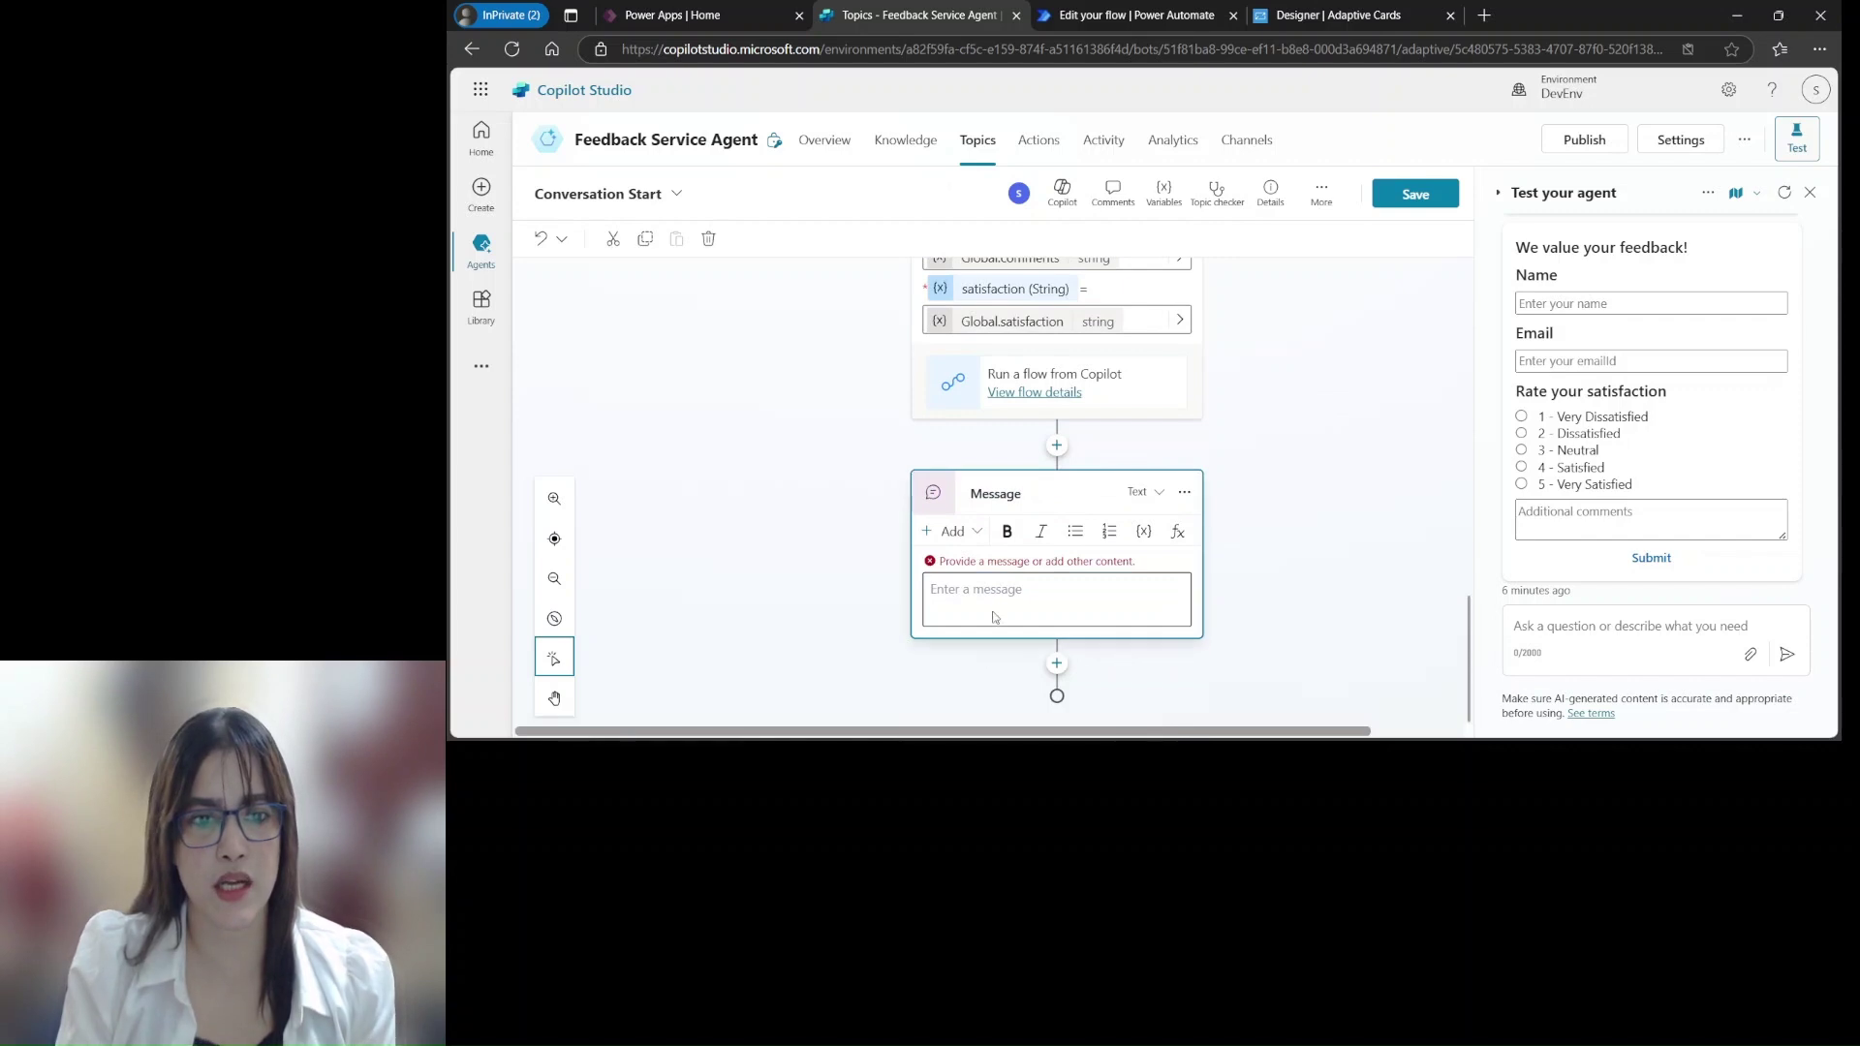
left_click(1014, 586)
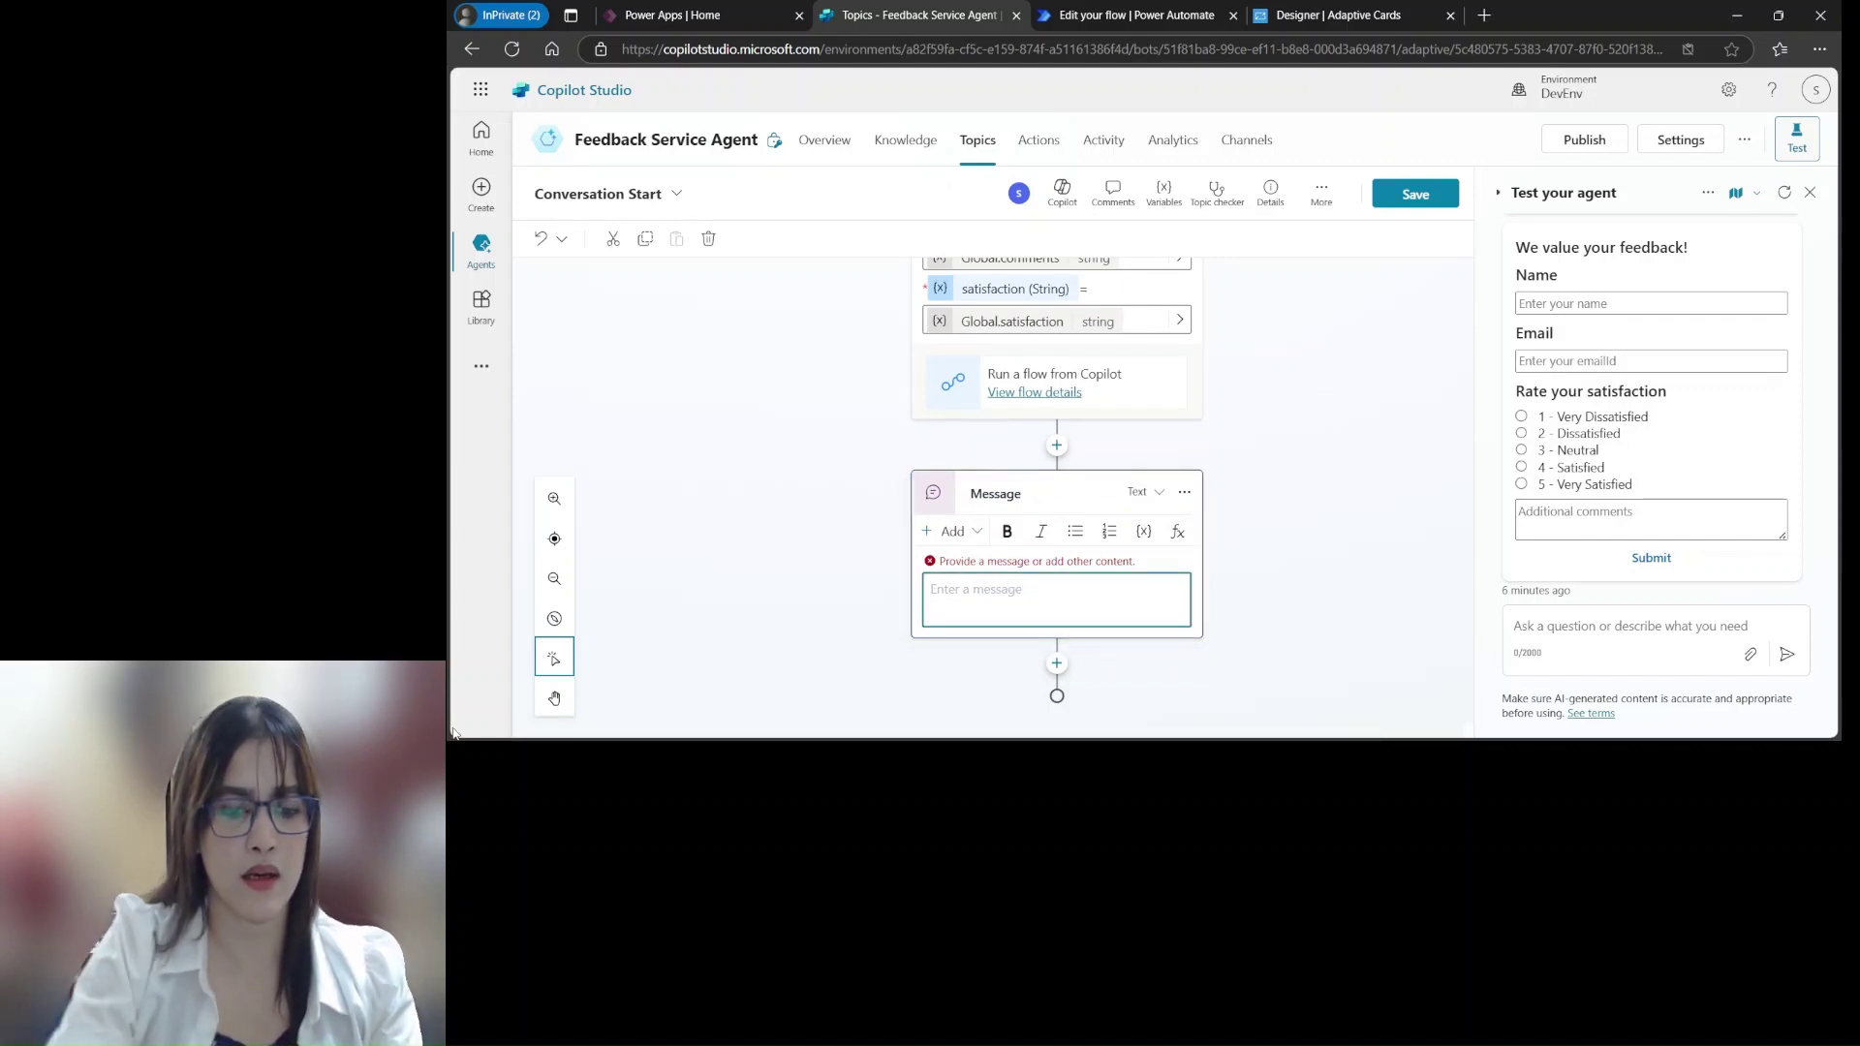
type("Thanks")
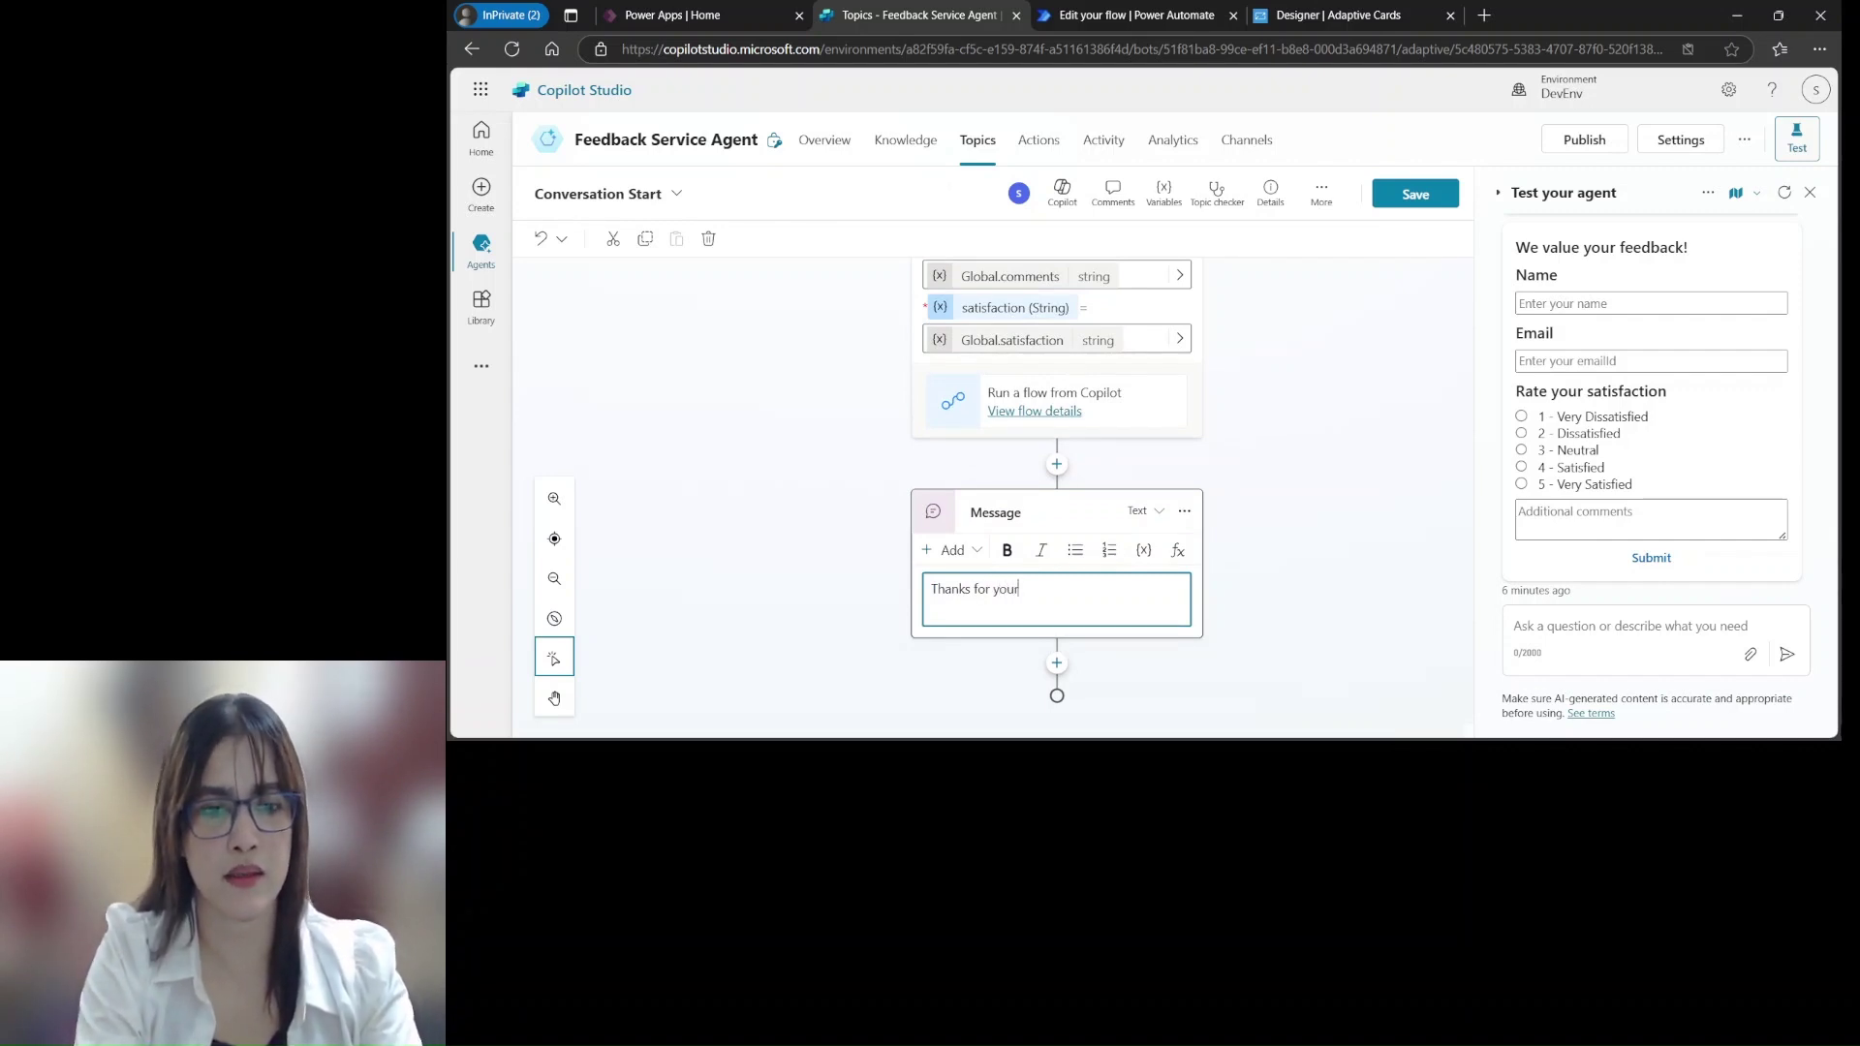
type("for your valuable")
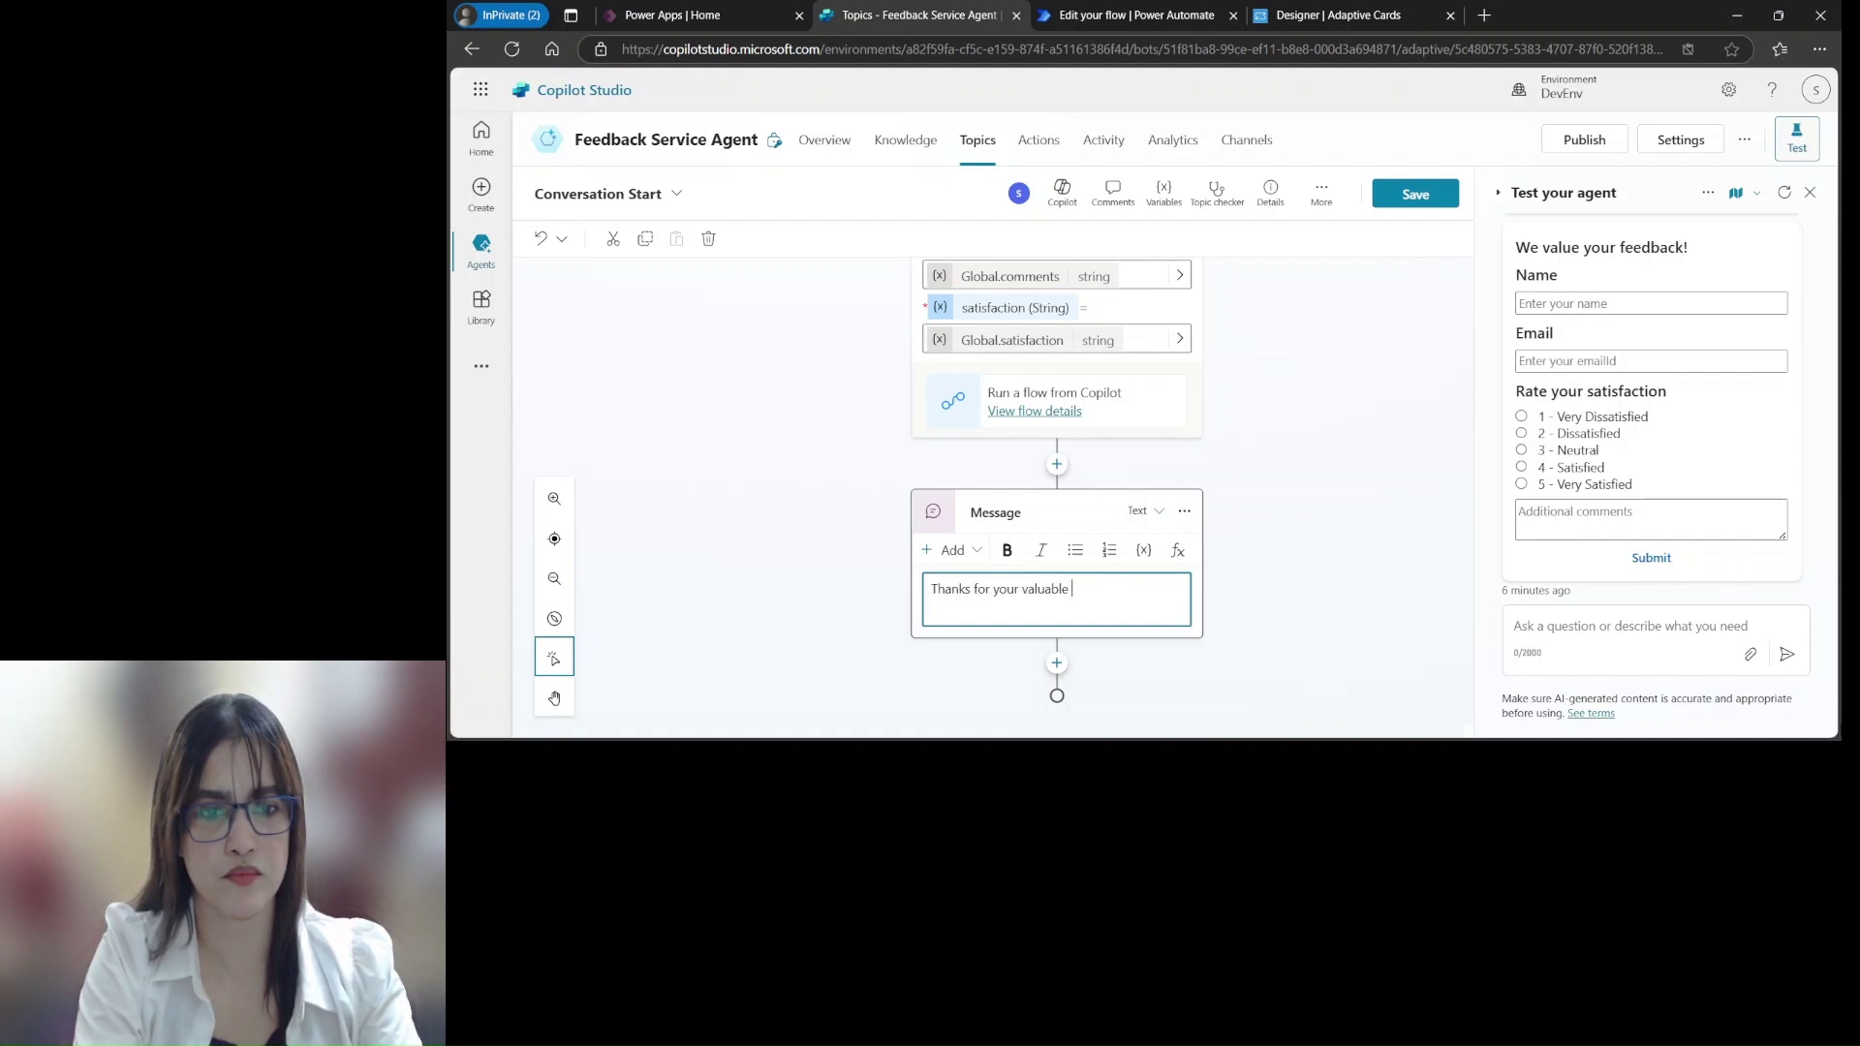
type(" feedback")
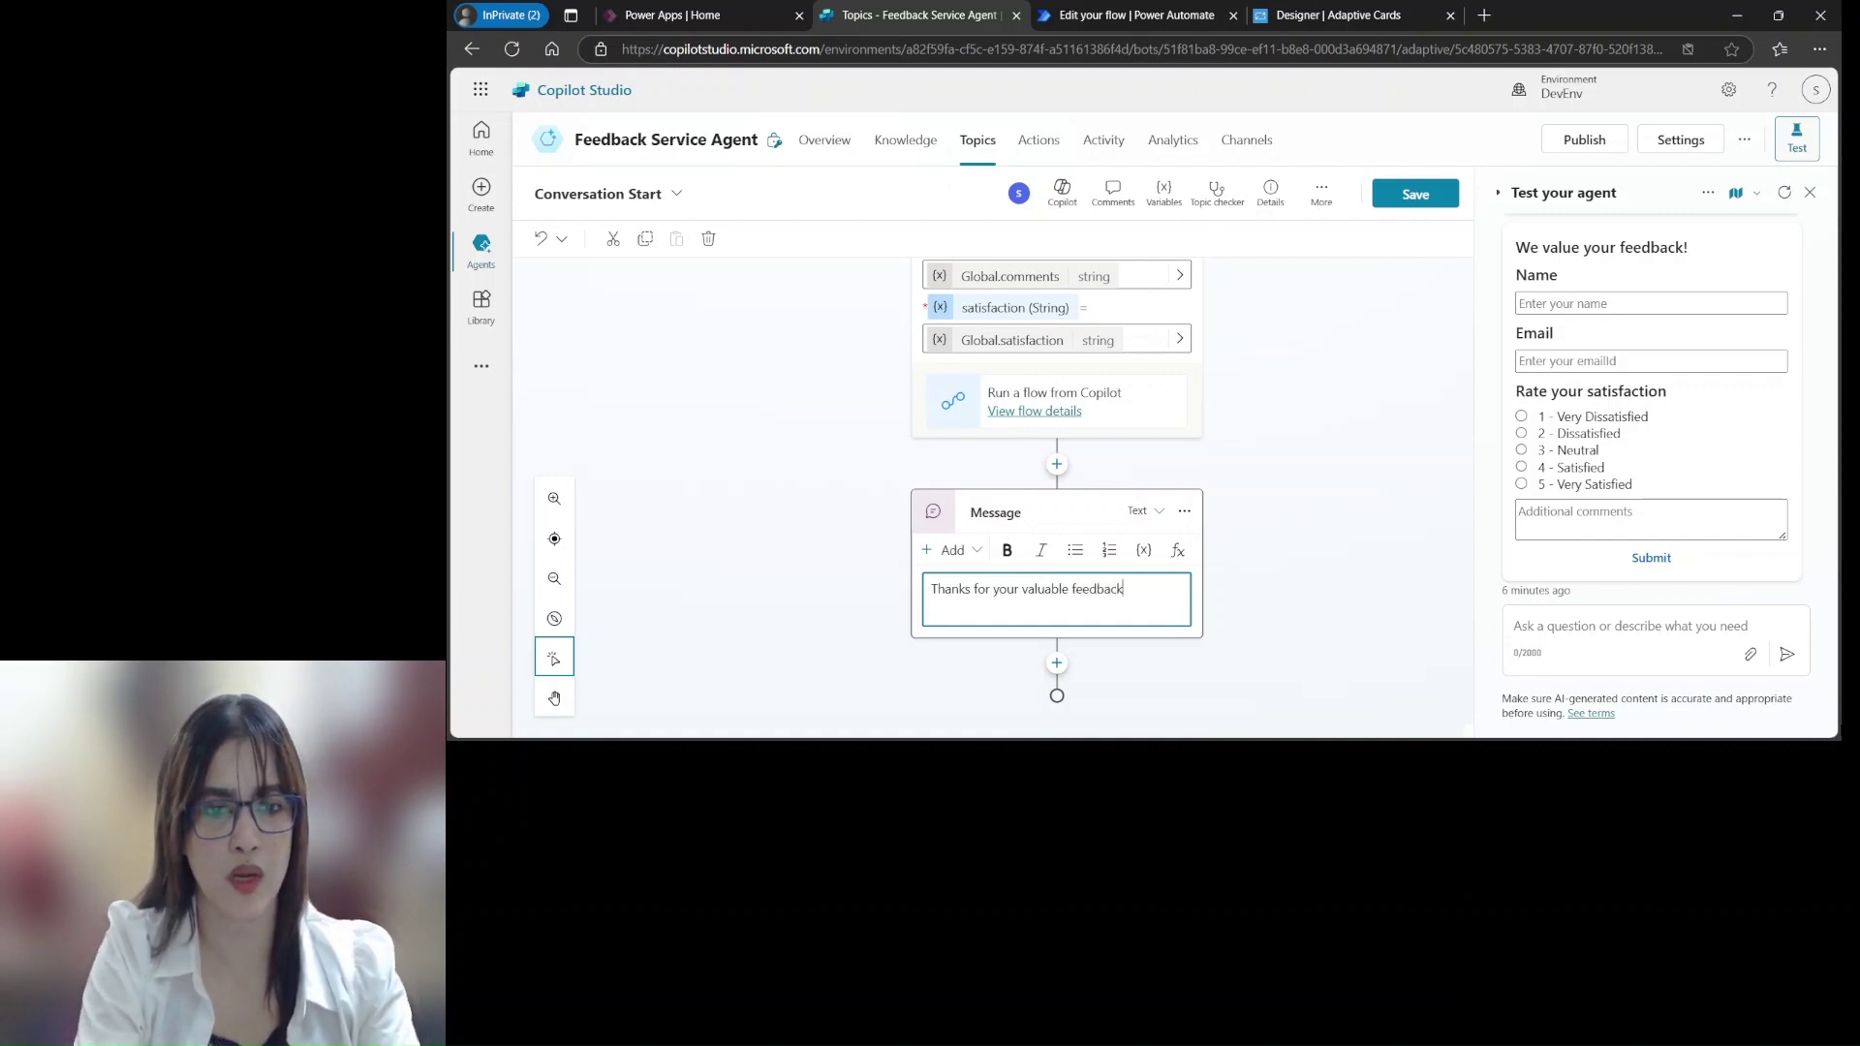
type(". Our convcer")
key("BackSpace")
key("BackSpace")
key("BackSpace")
type("cen")
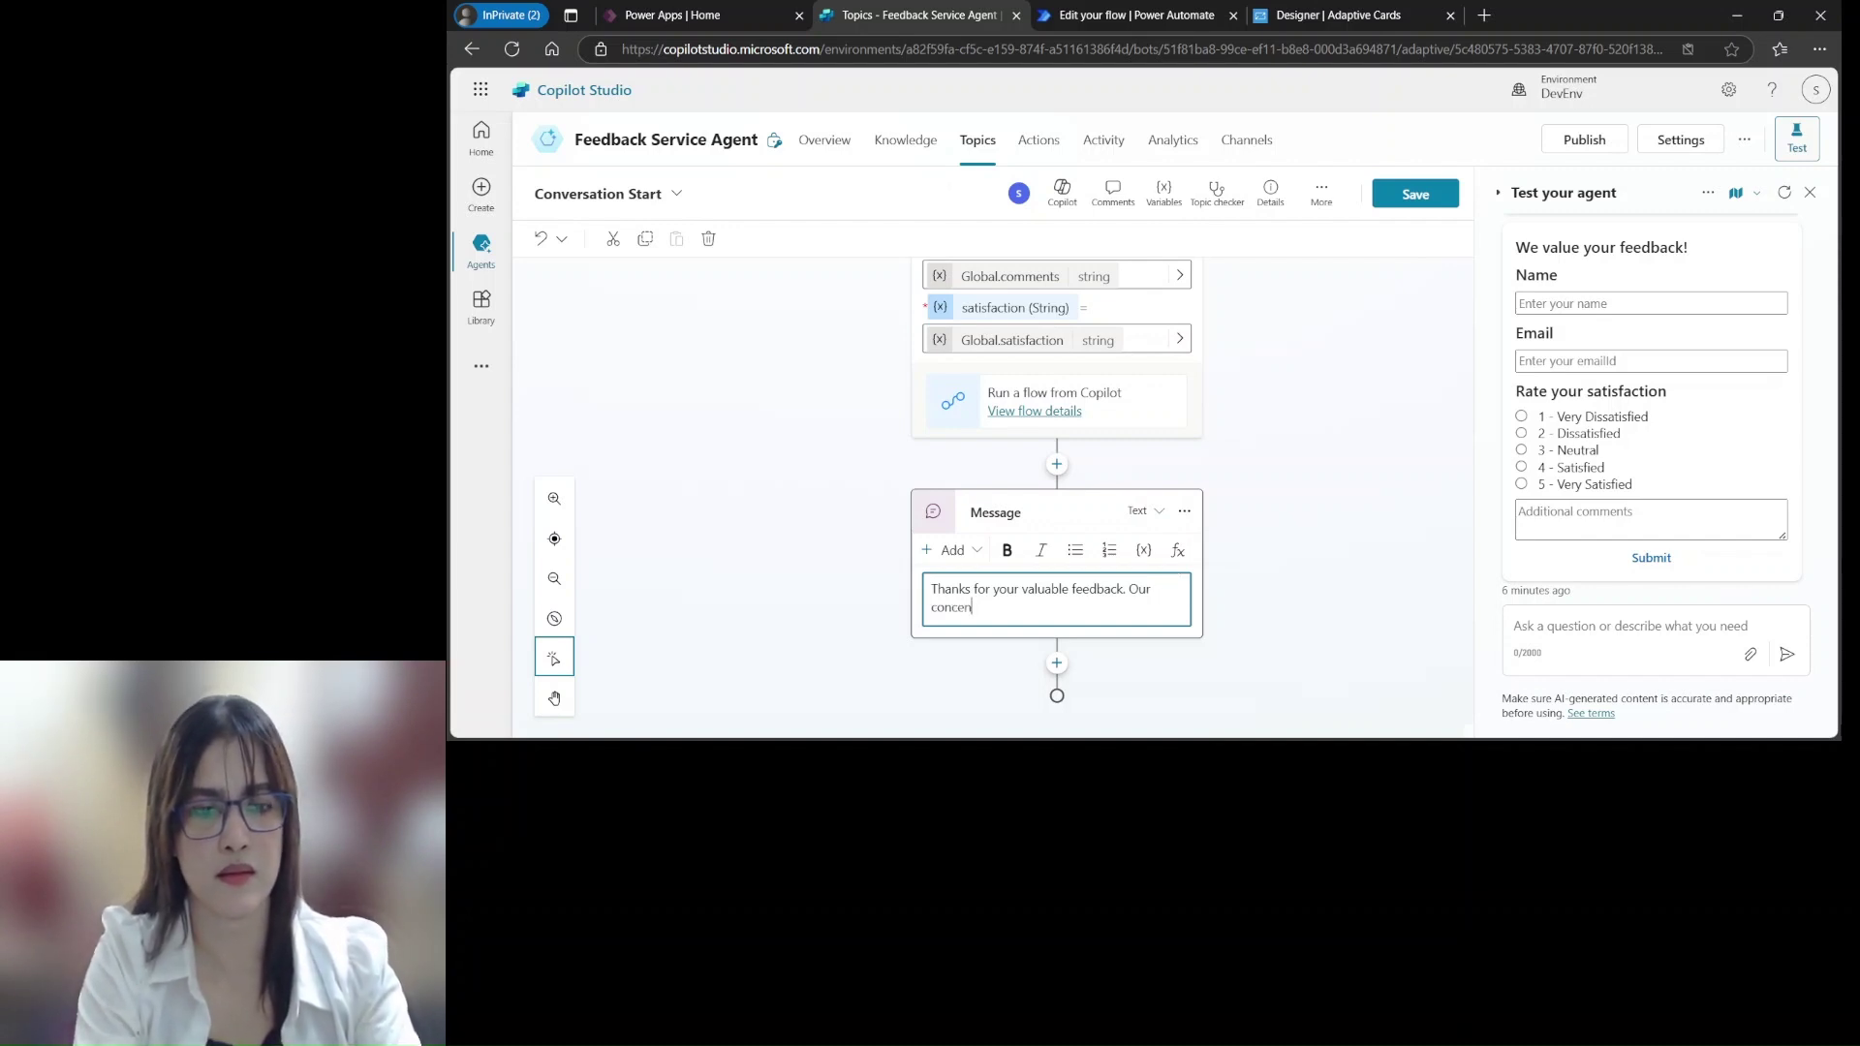
type("ed person")
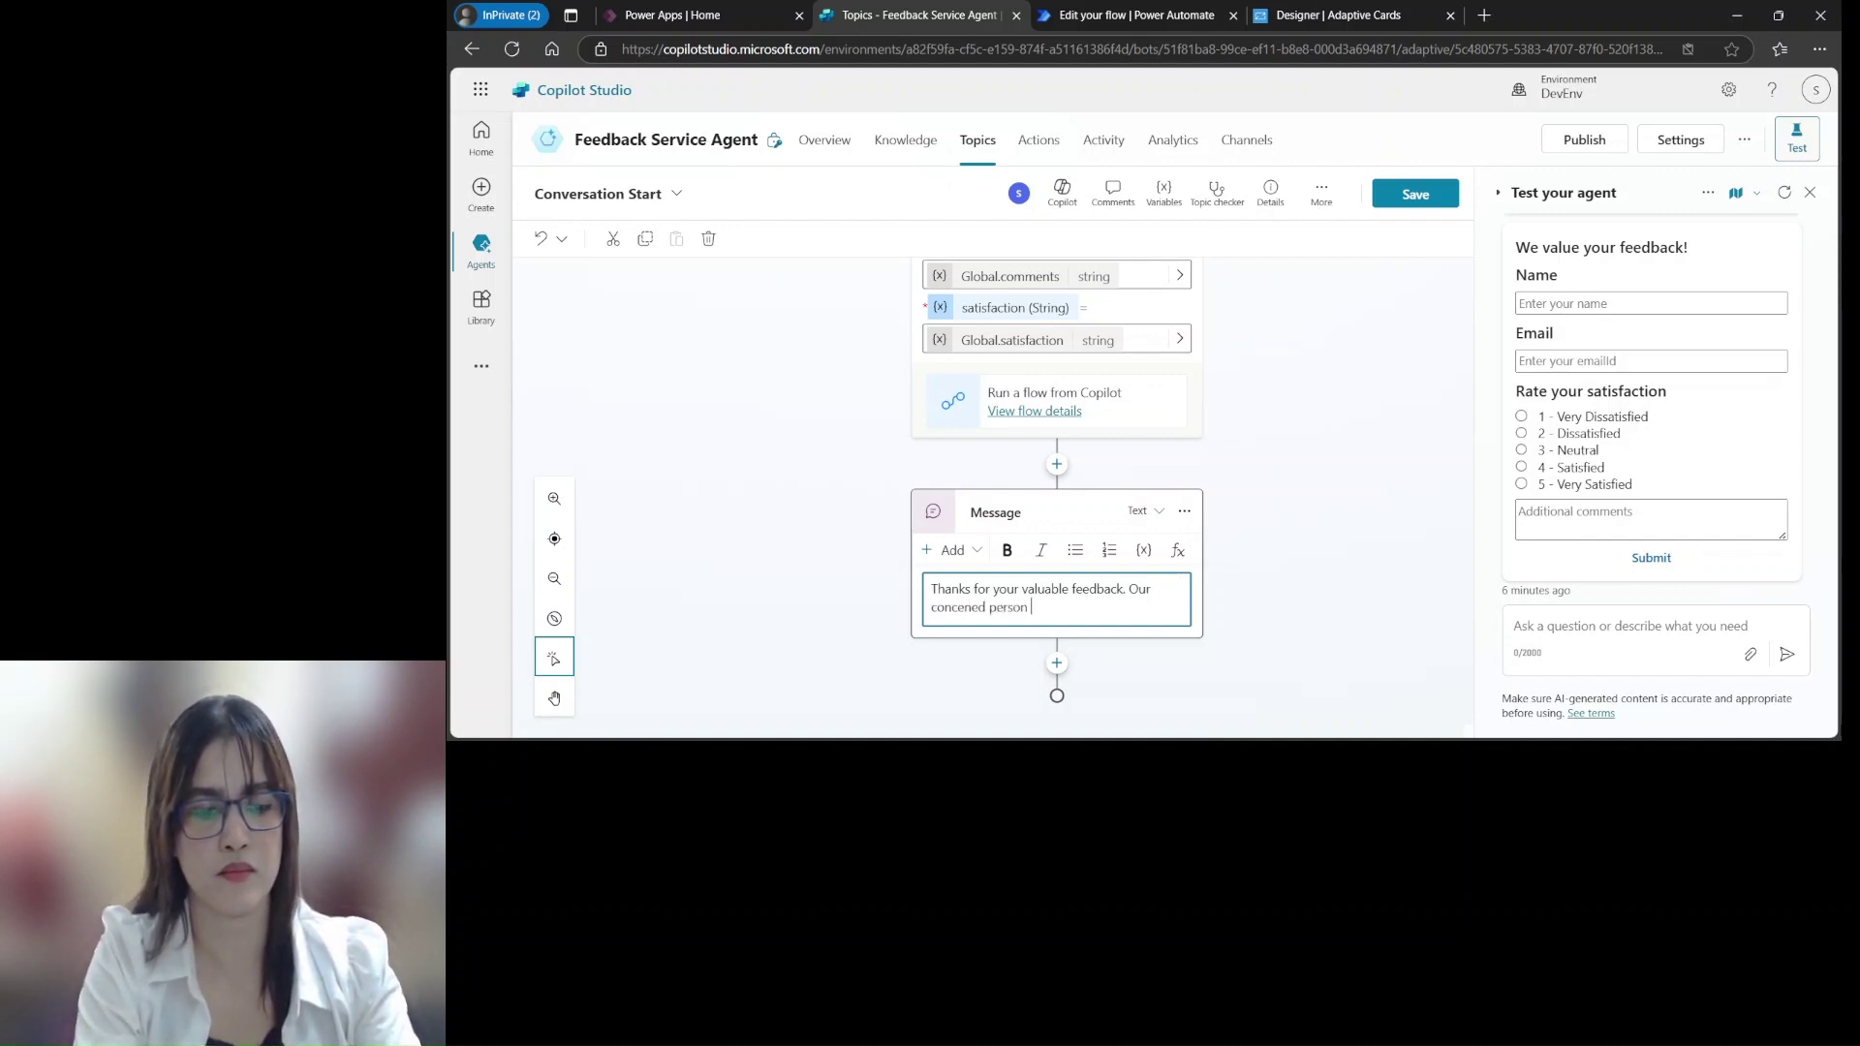
type(" will contact you.")
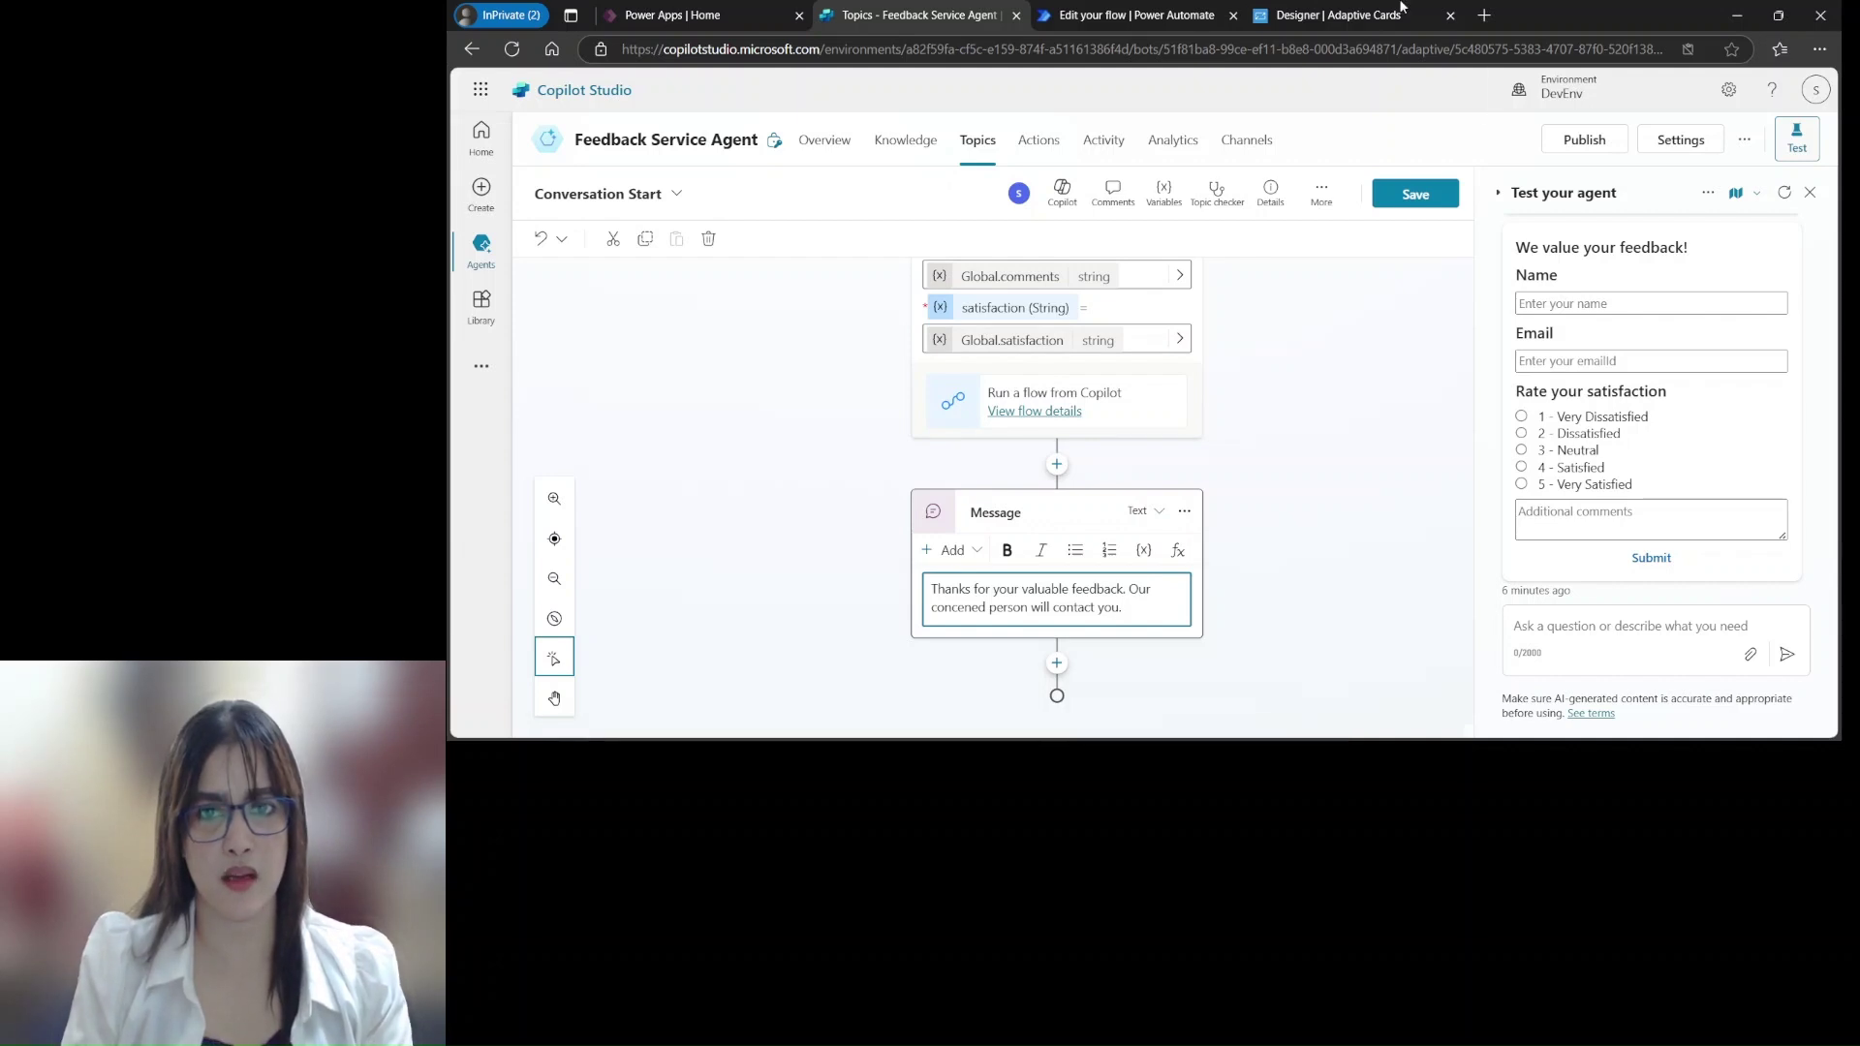
left_click(1434, 201)
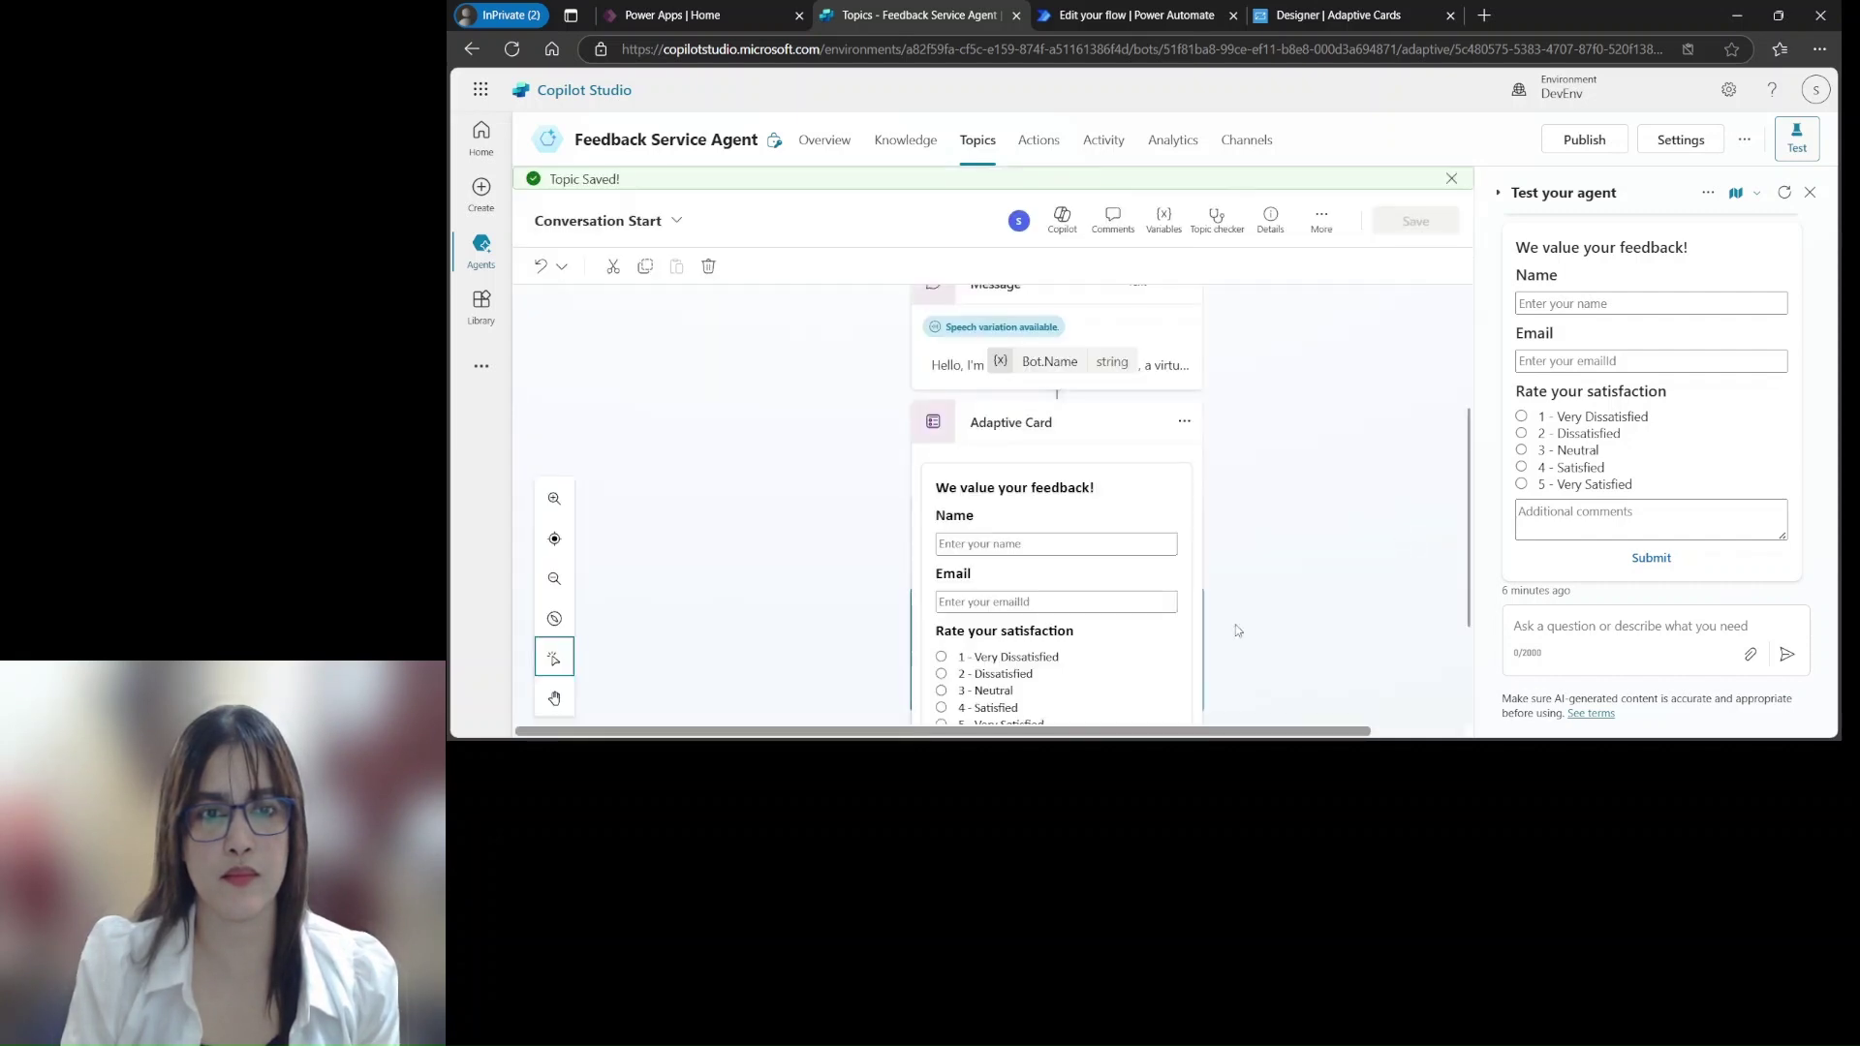
mouse_move(1468, 392)
left_mouse_down()
mouse_move(1480, 305)
mouse_move(1470, 624)
mouse_move(1491, 514)
mouse_move(1482, 319)
left_mouse_up()
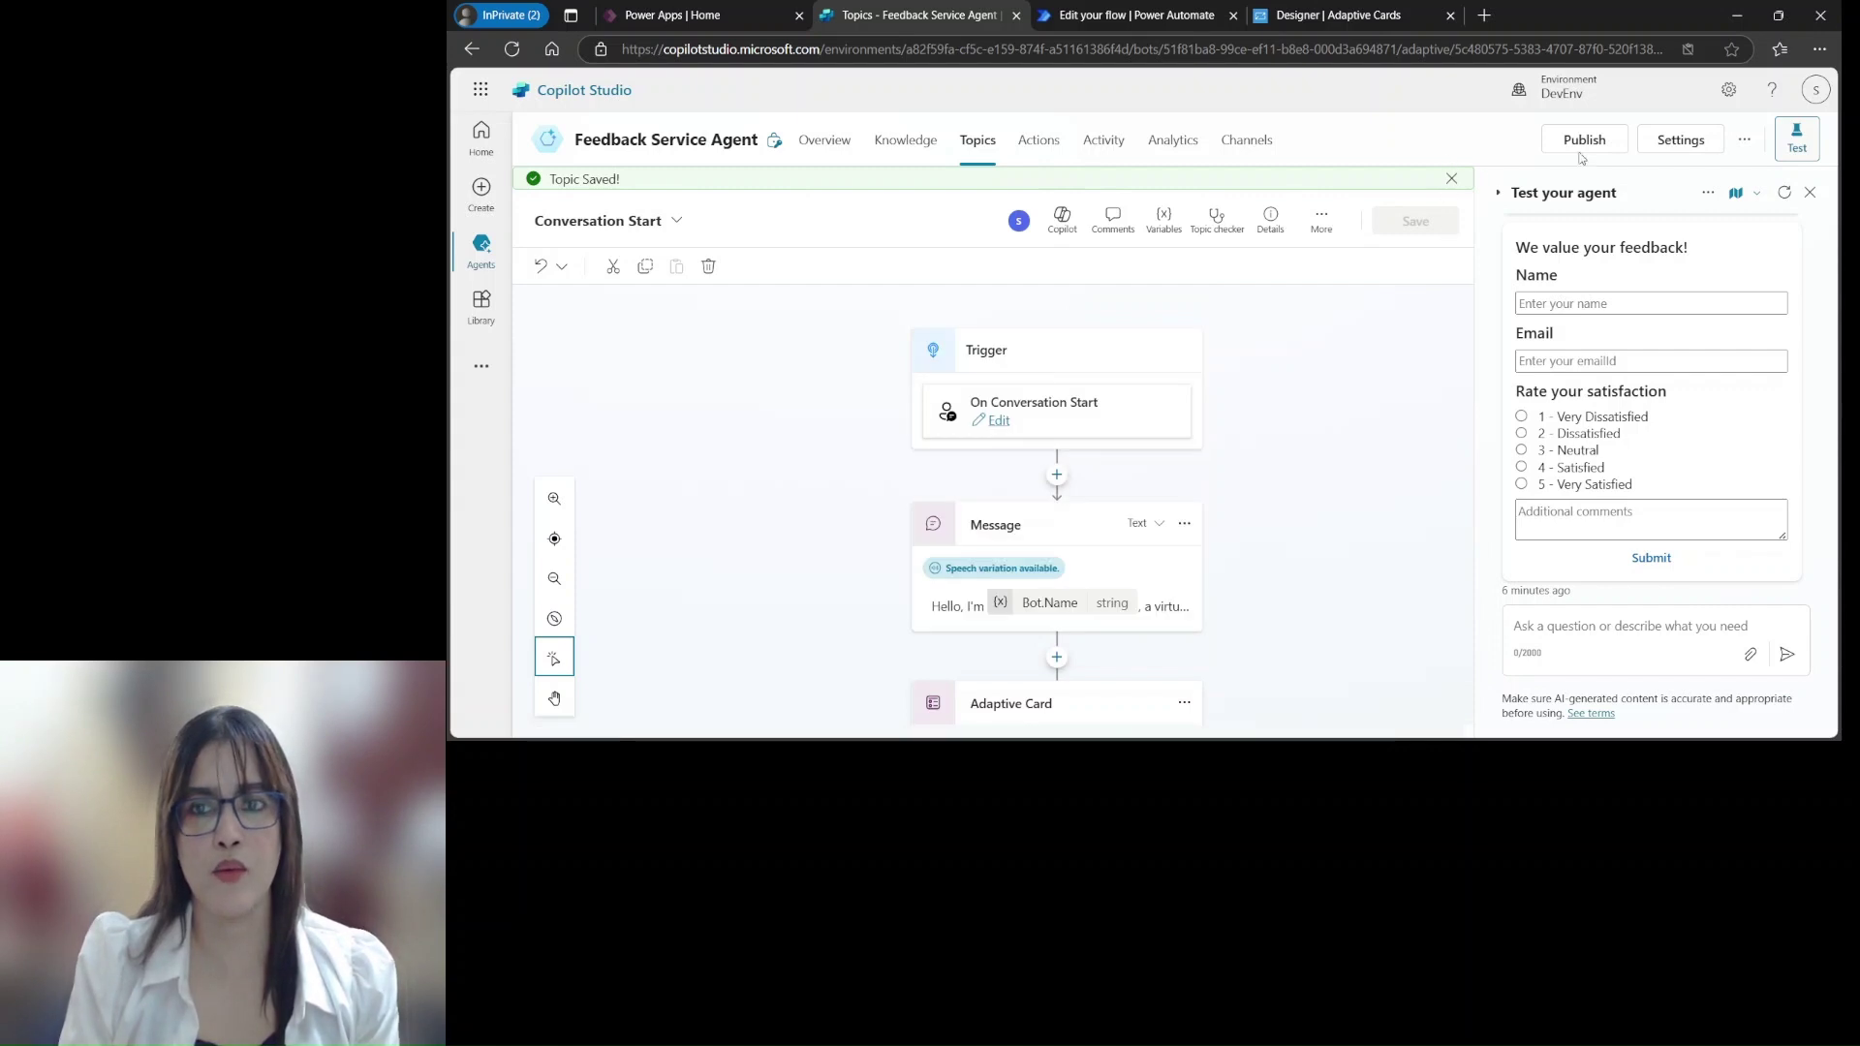
Restart the test and submit a name, email address, rating 4 - Satisfied and comment 'It was a good session.'
left_click(1784, 192)
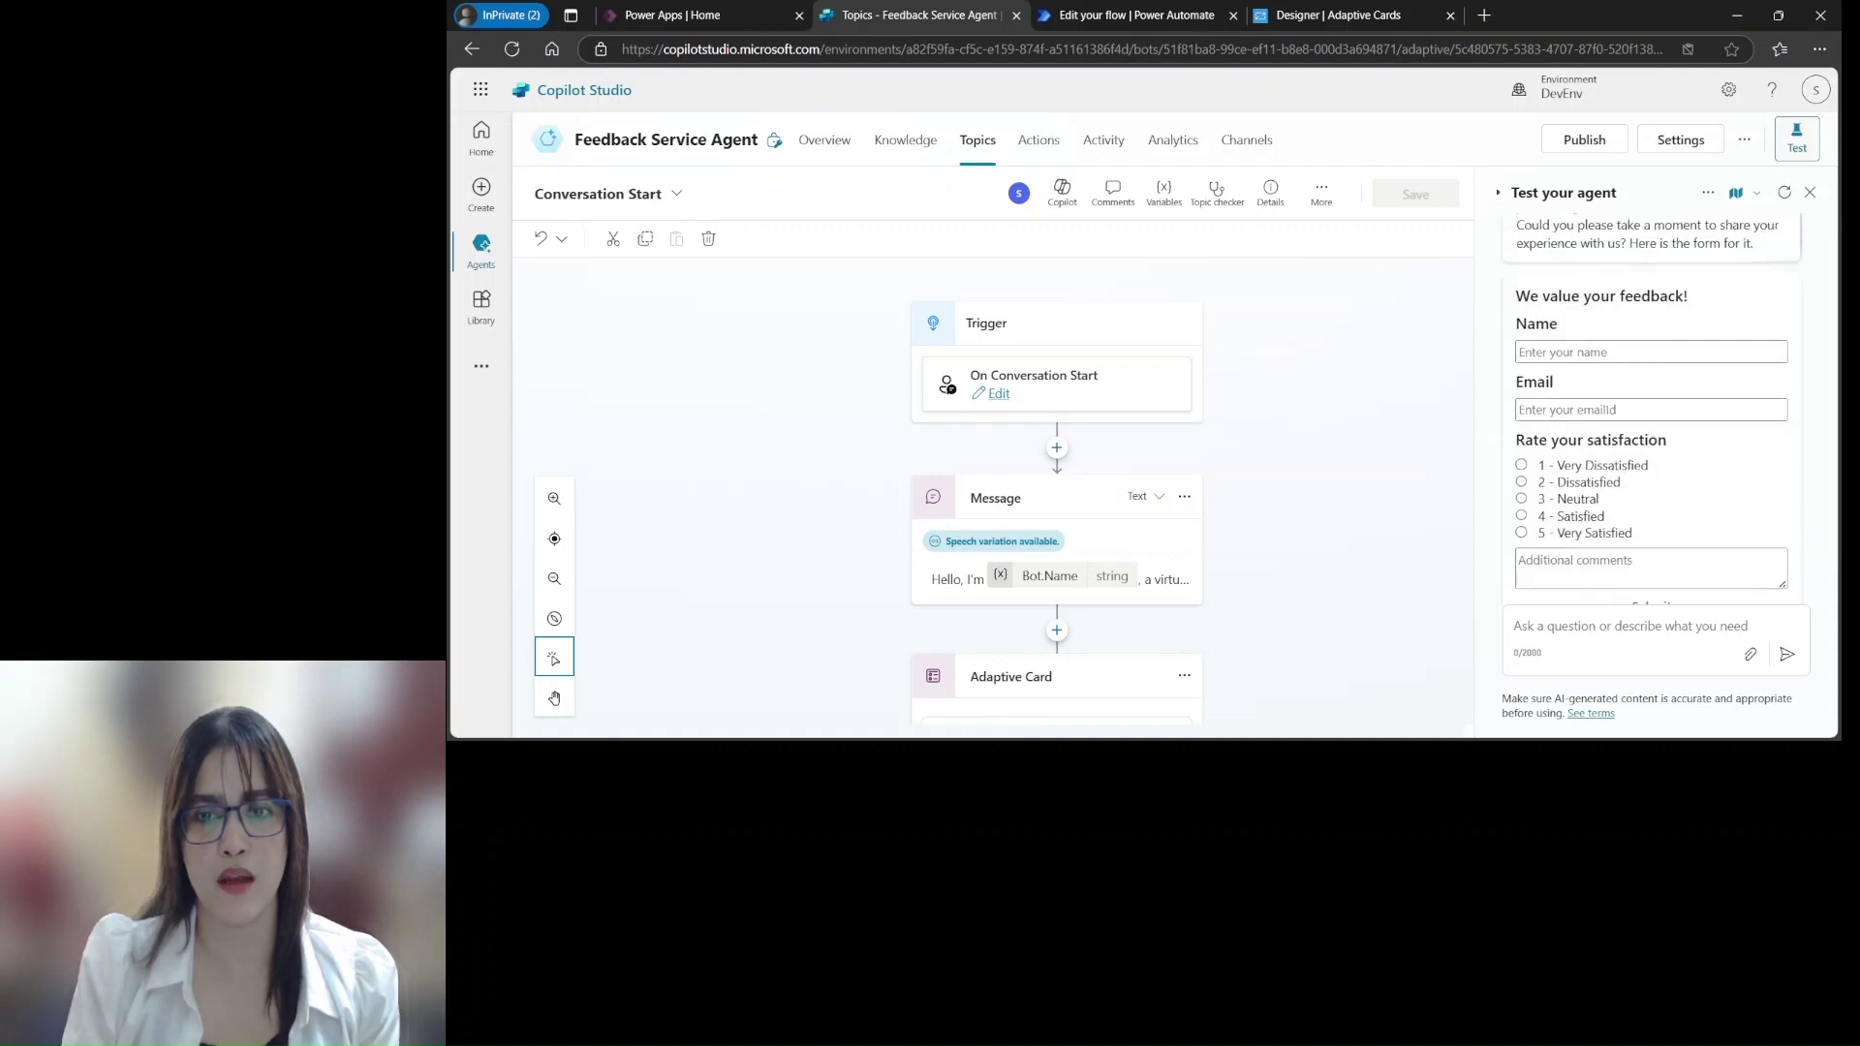
scroll(1795, 256, "up", 2)
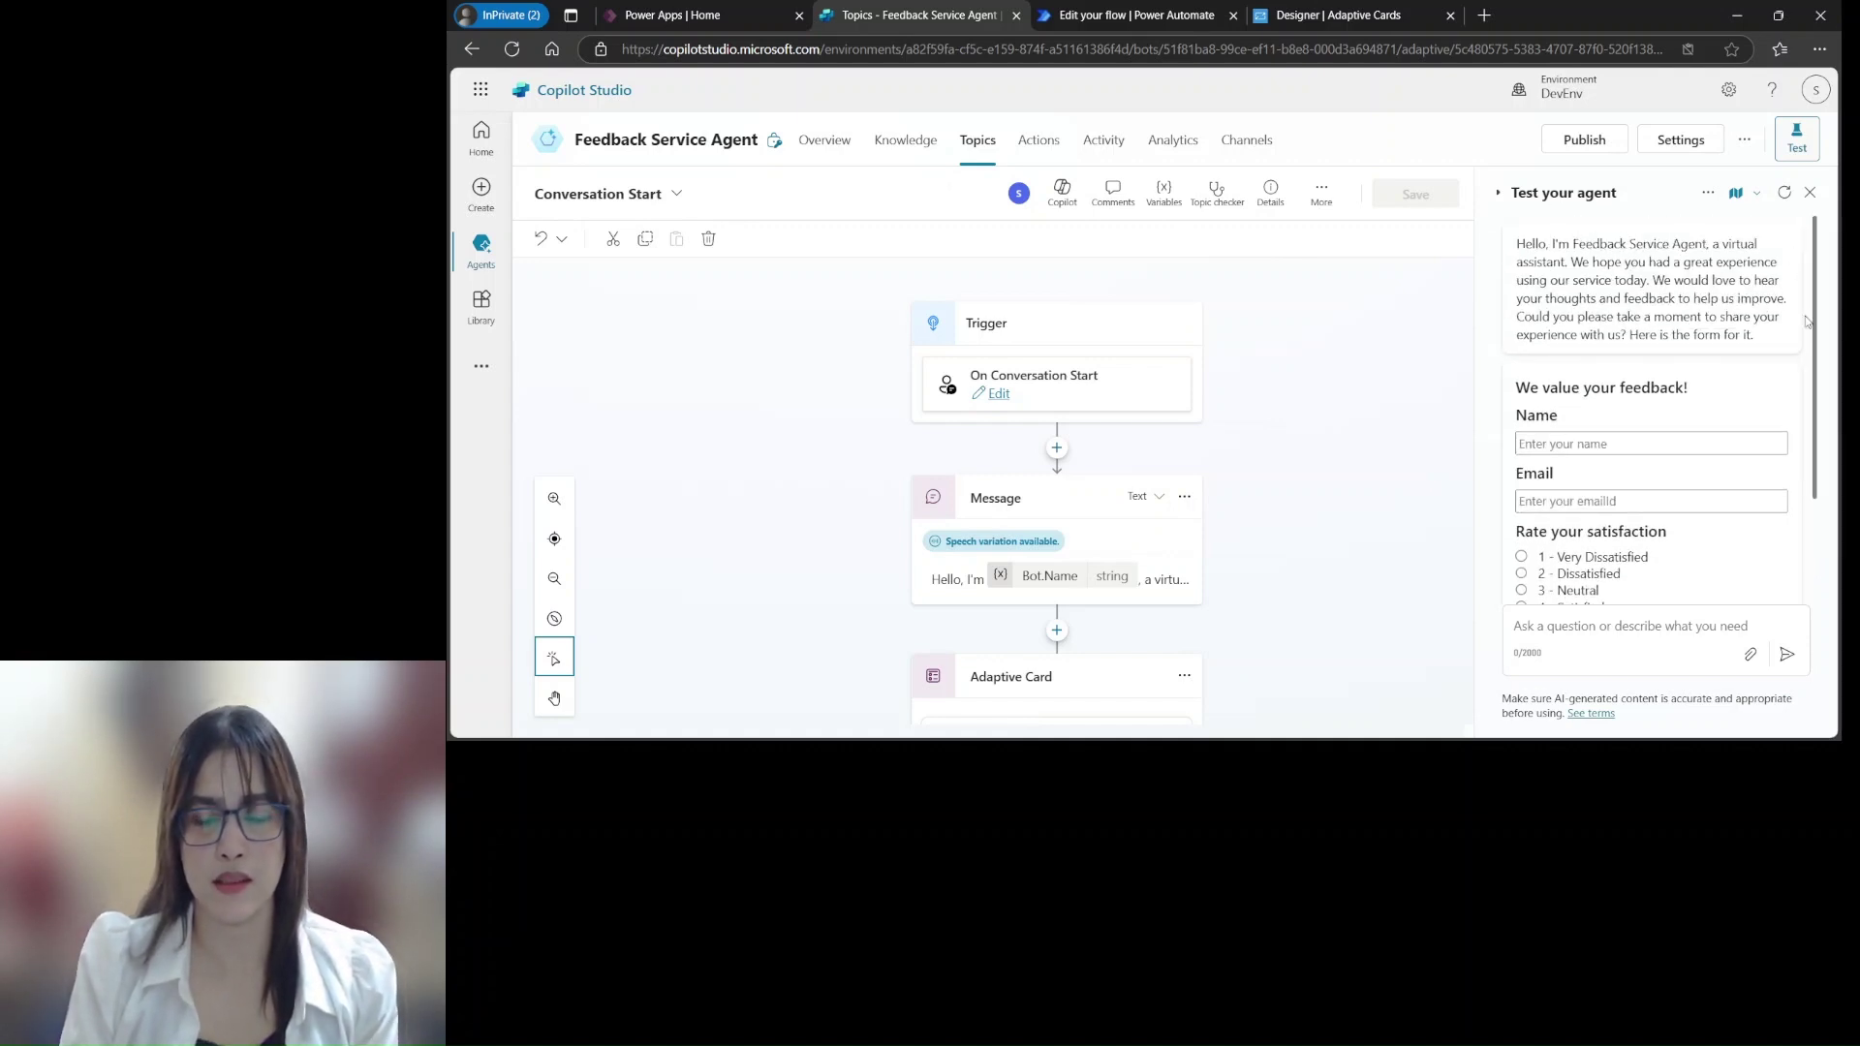
left_click(1589, 443)
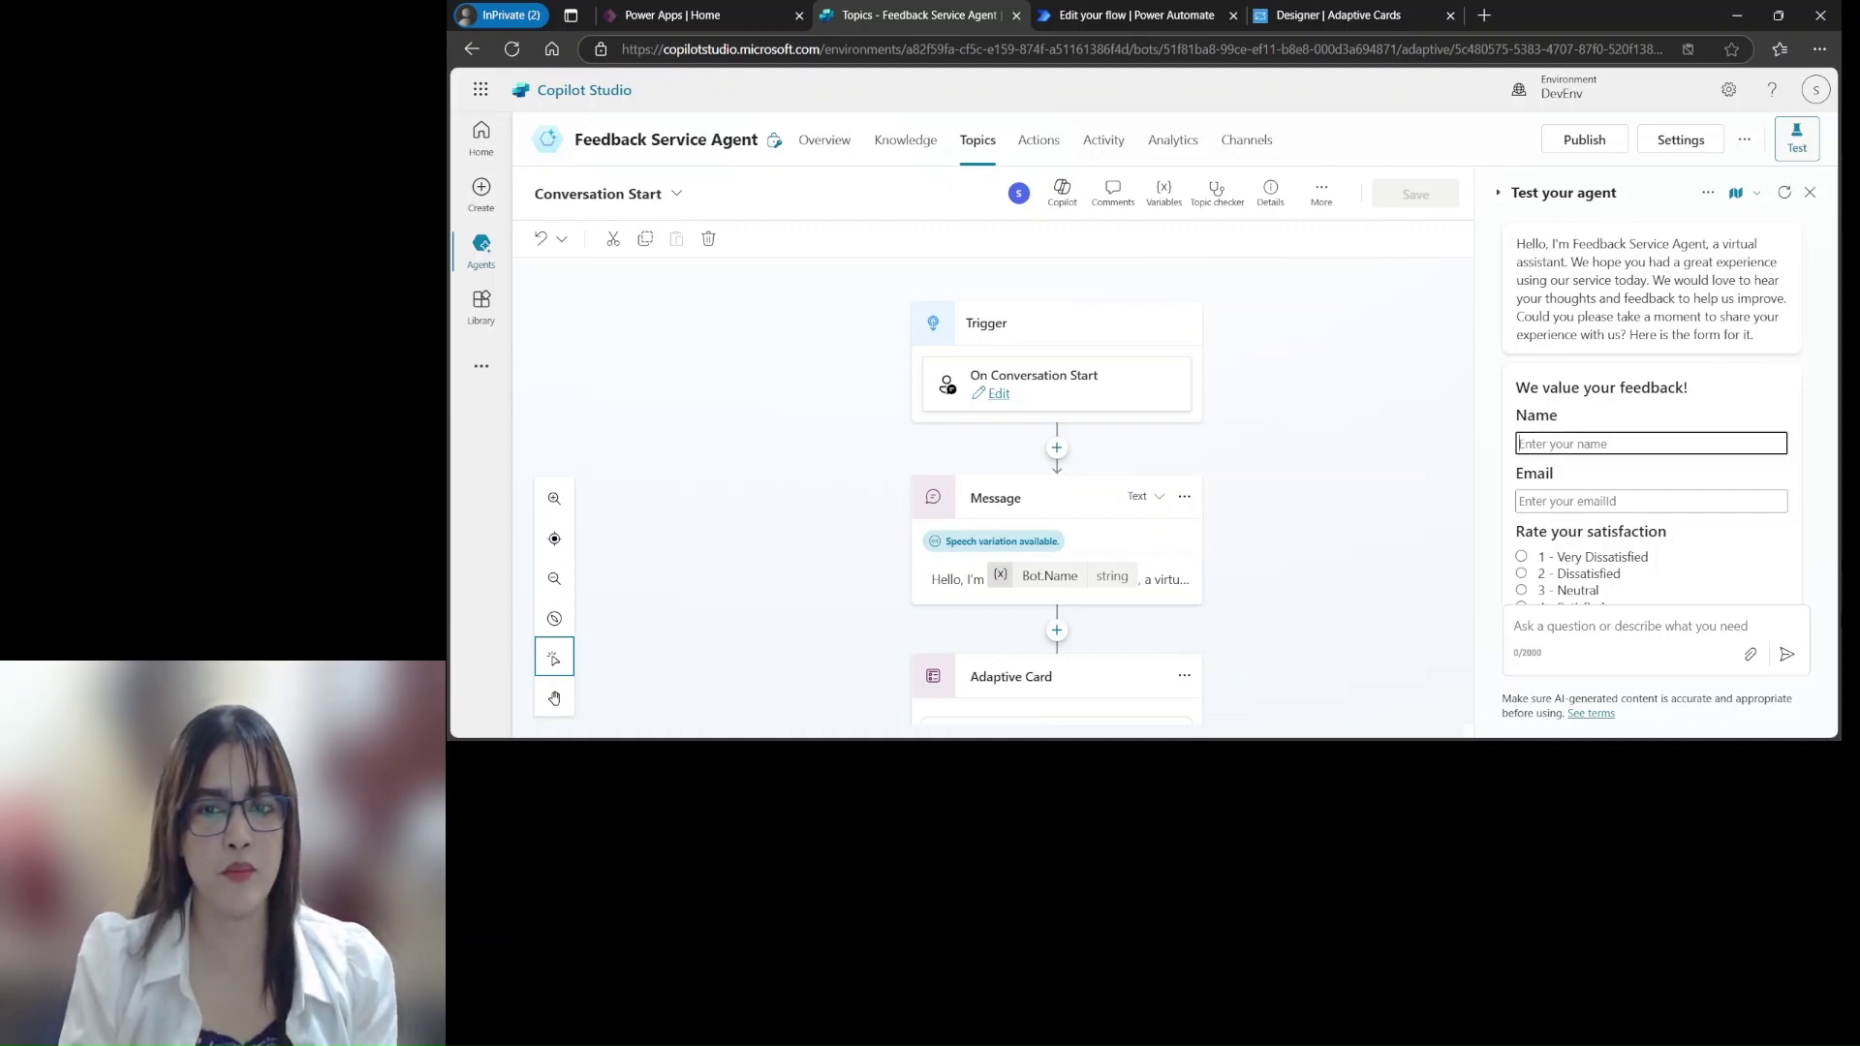
type("Seena")
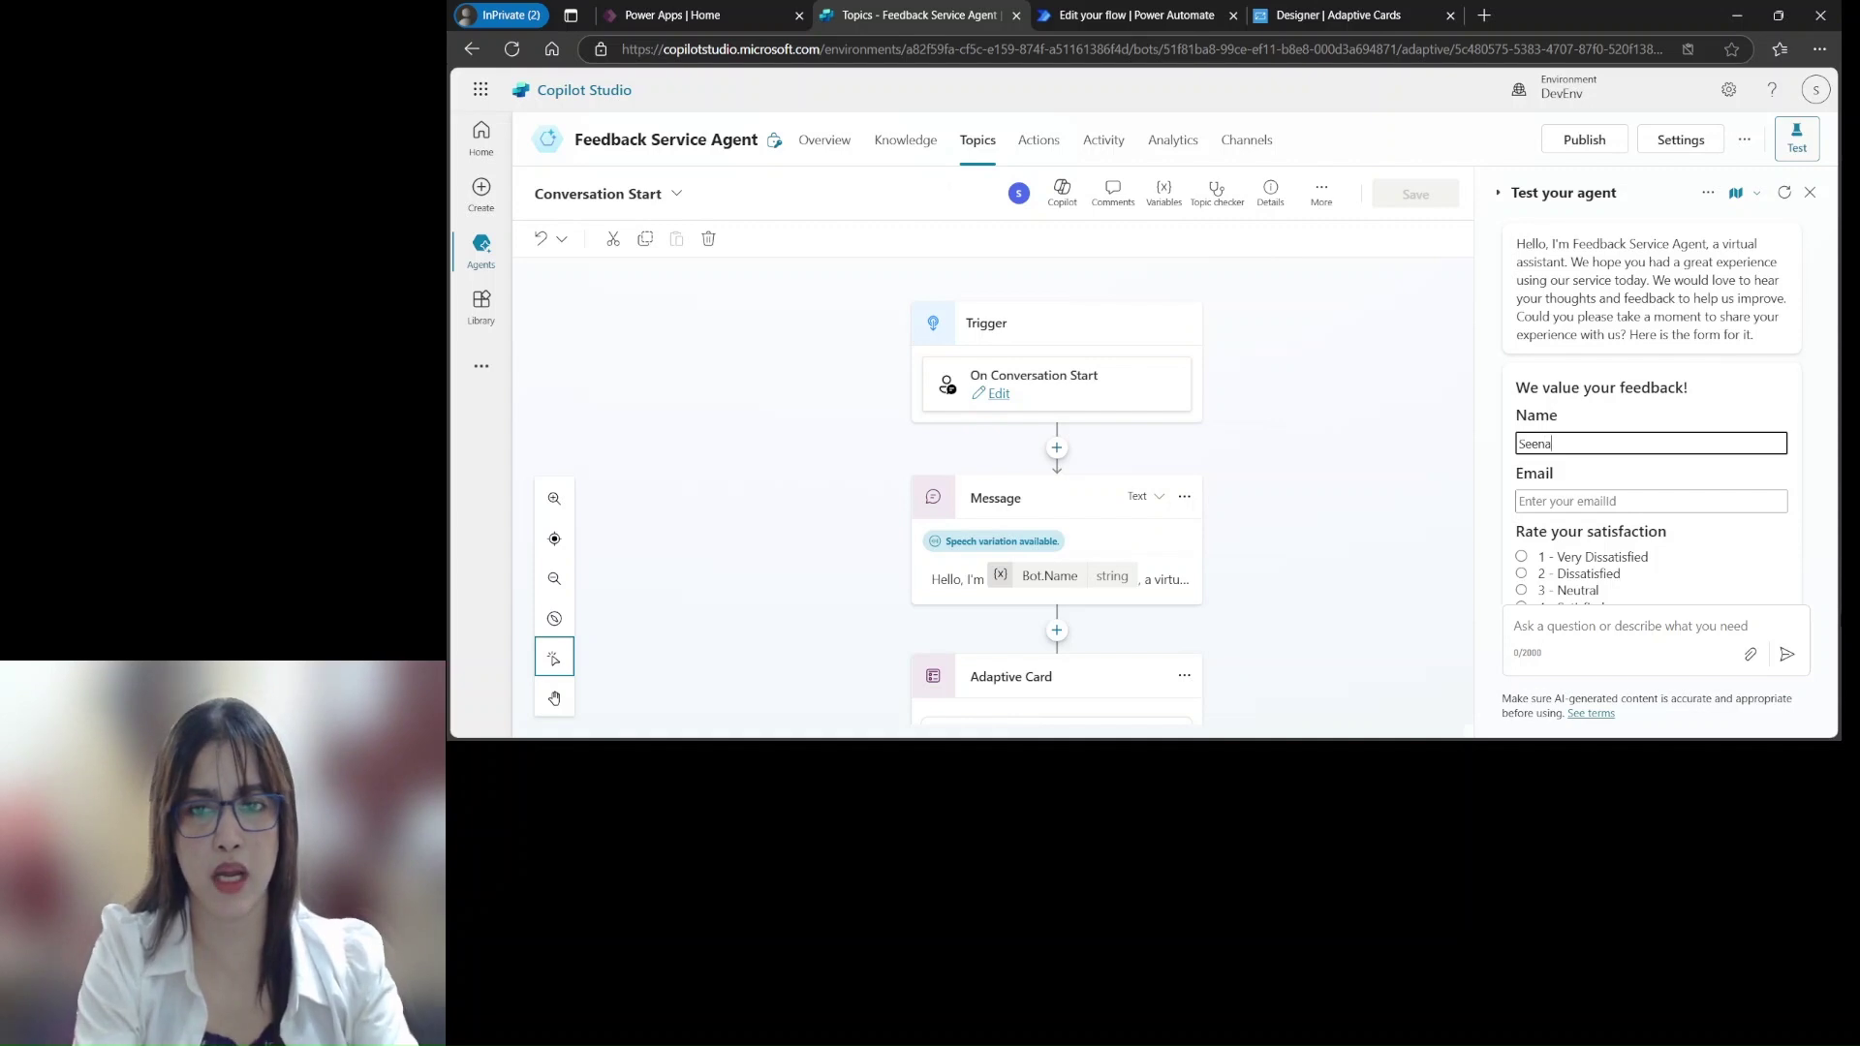
left_click(1657, 503)
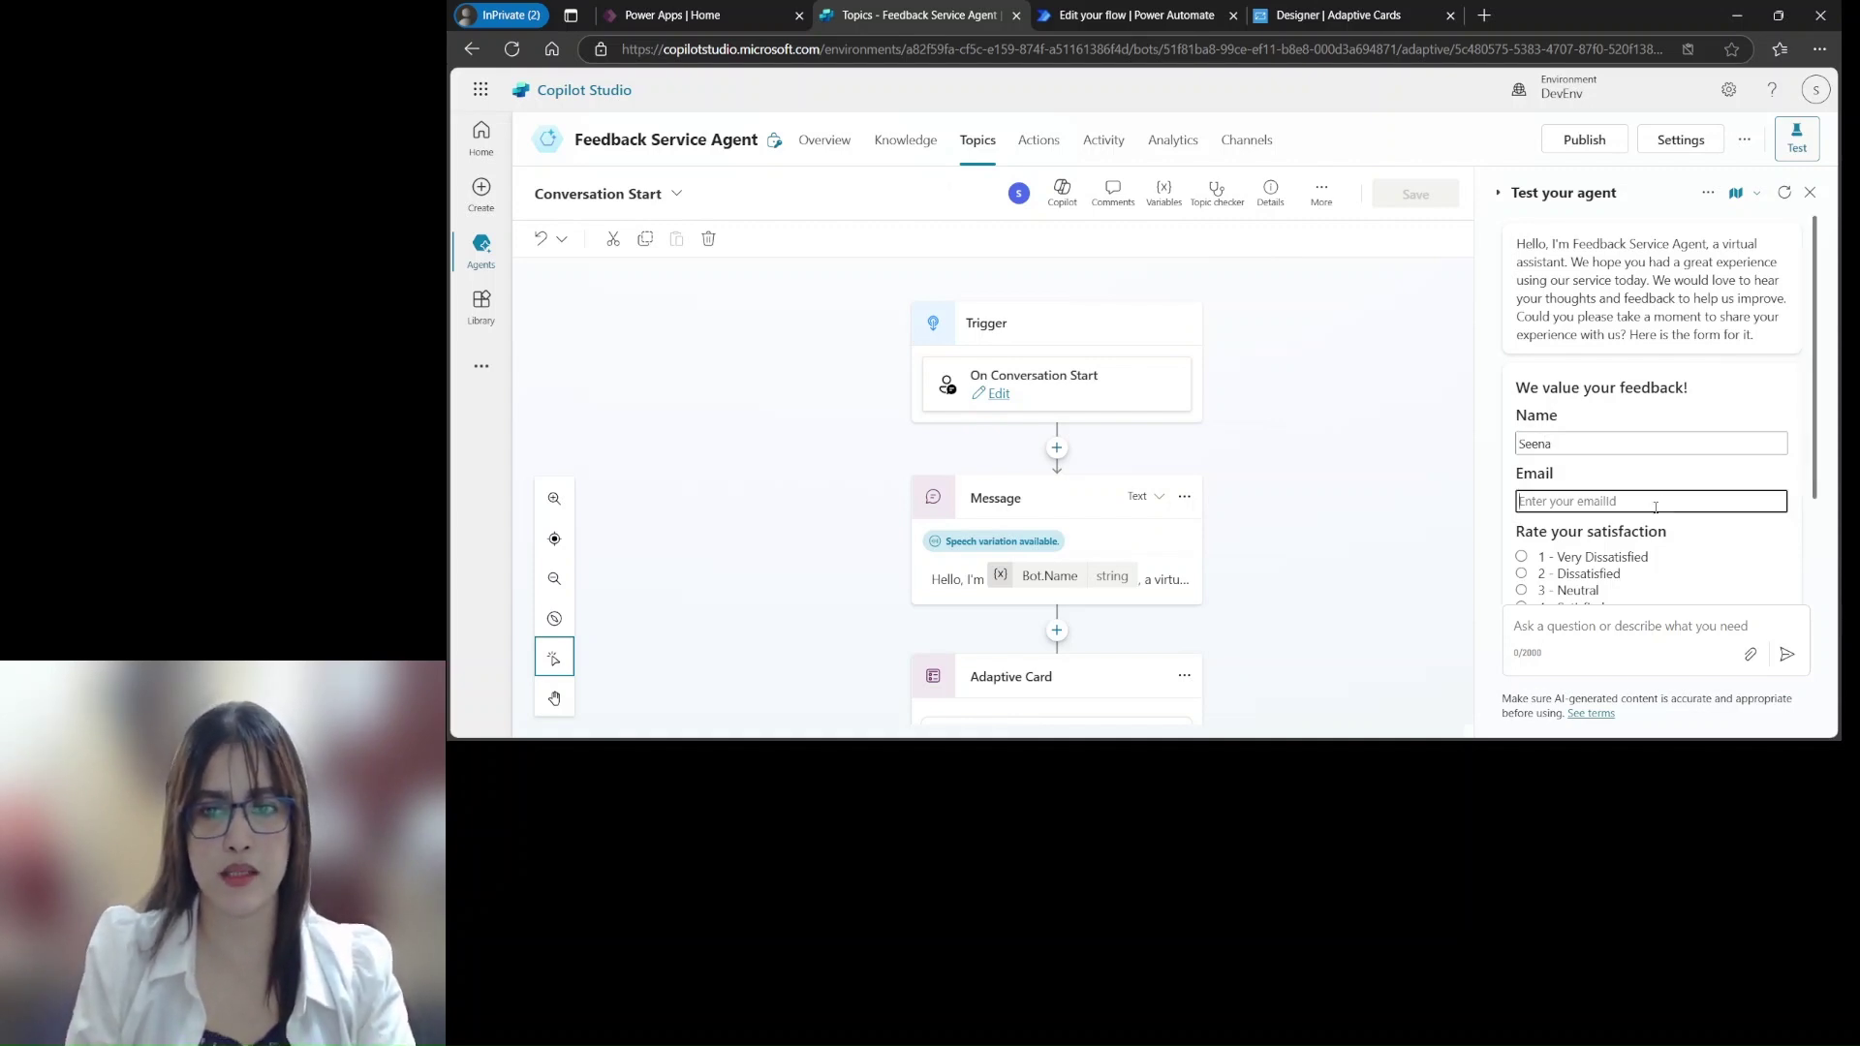
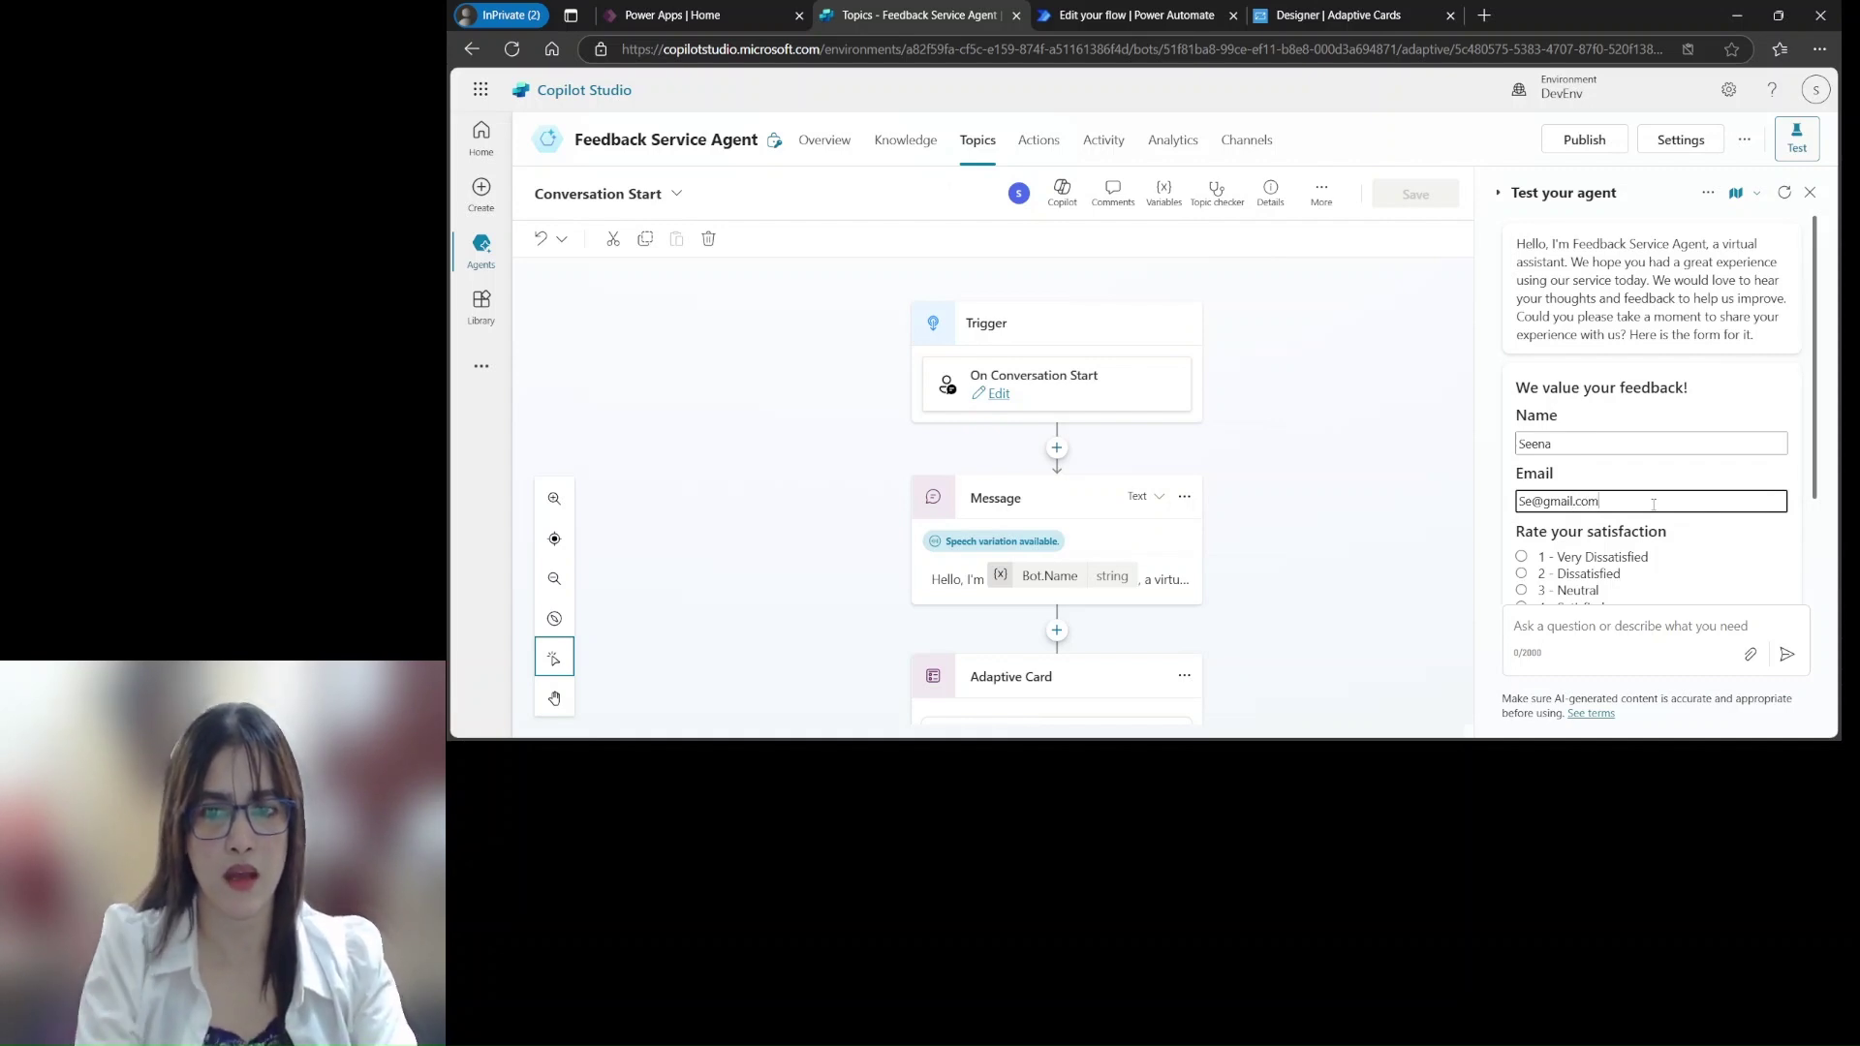
left_click_drag(1817, 367, 1813, 473)
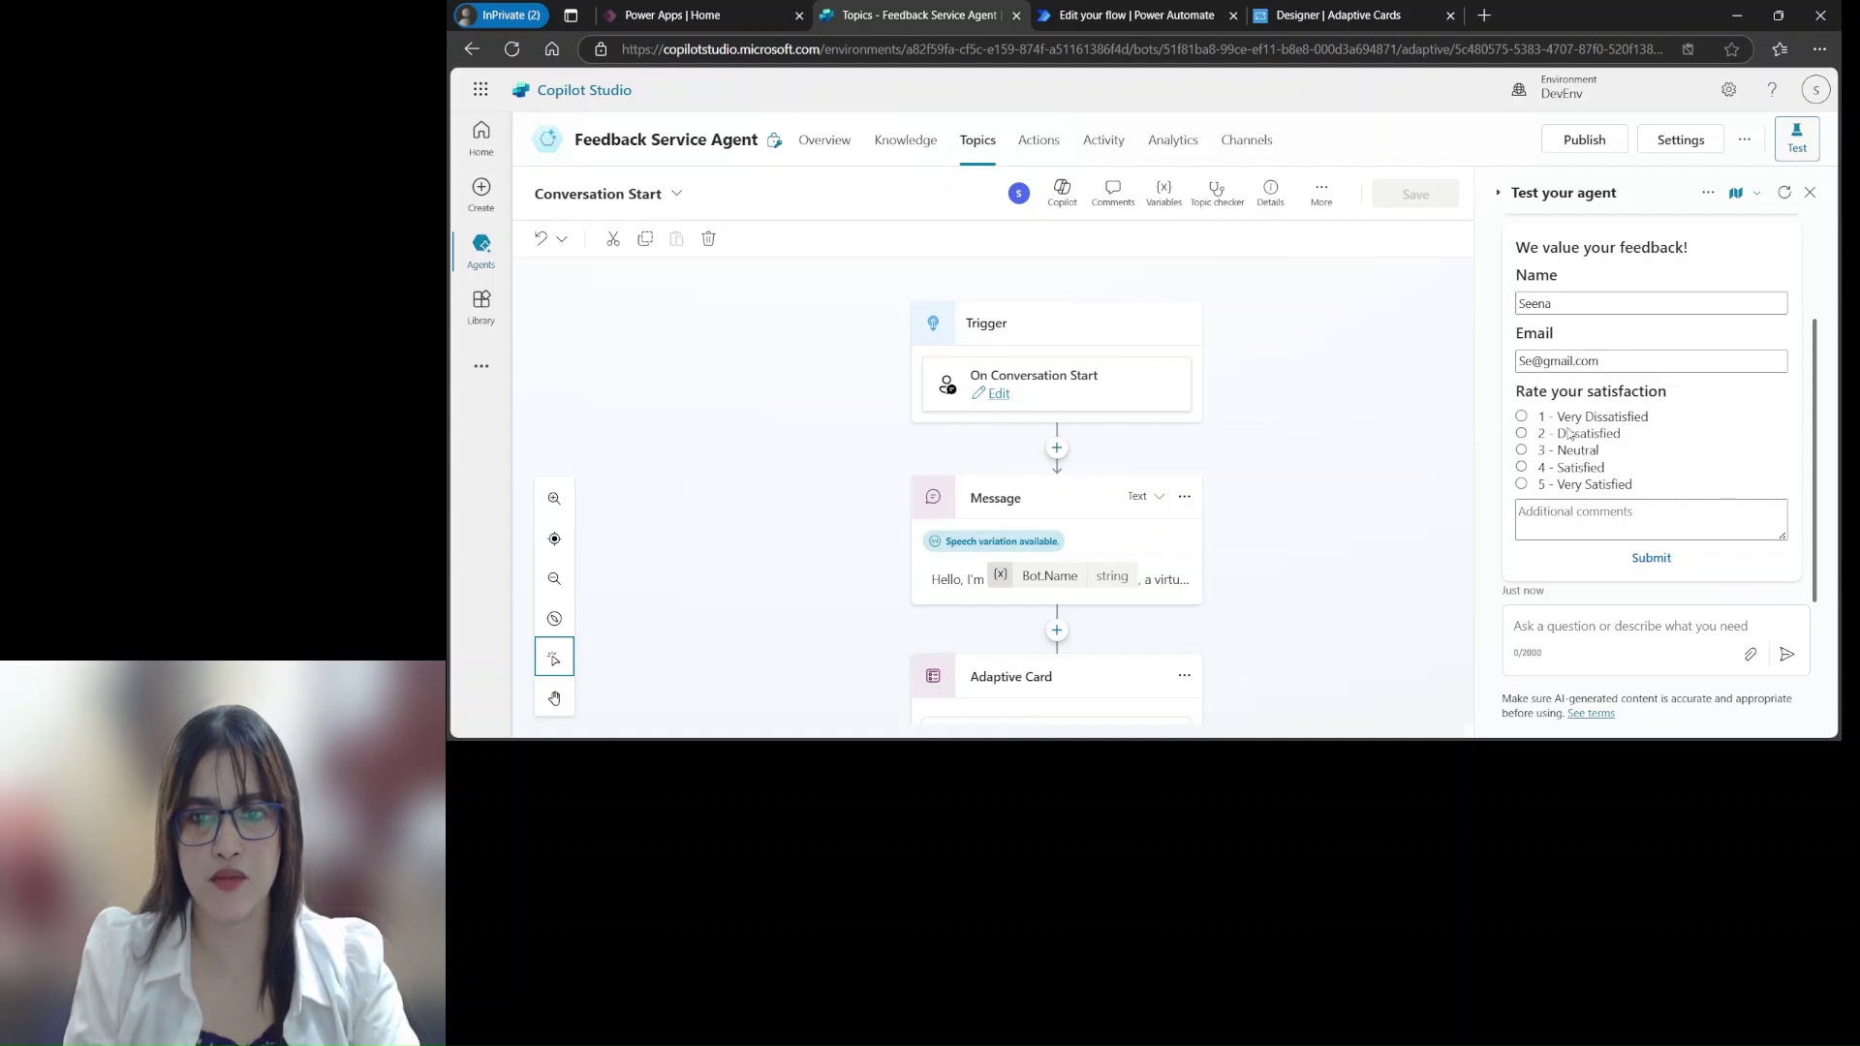
left_click(1546, 514)
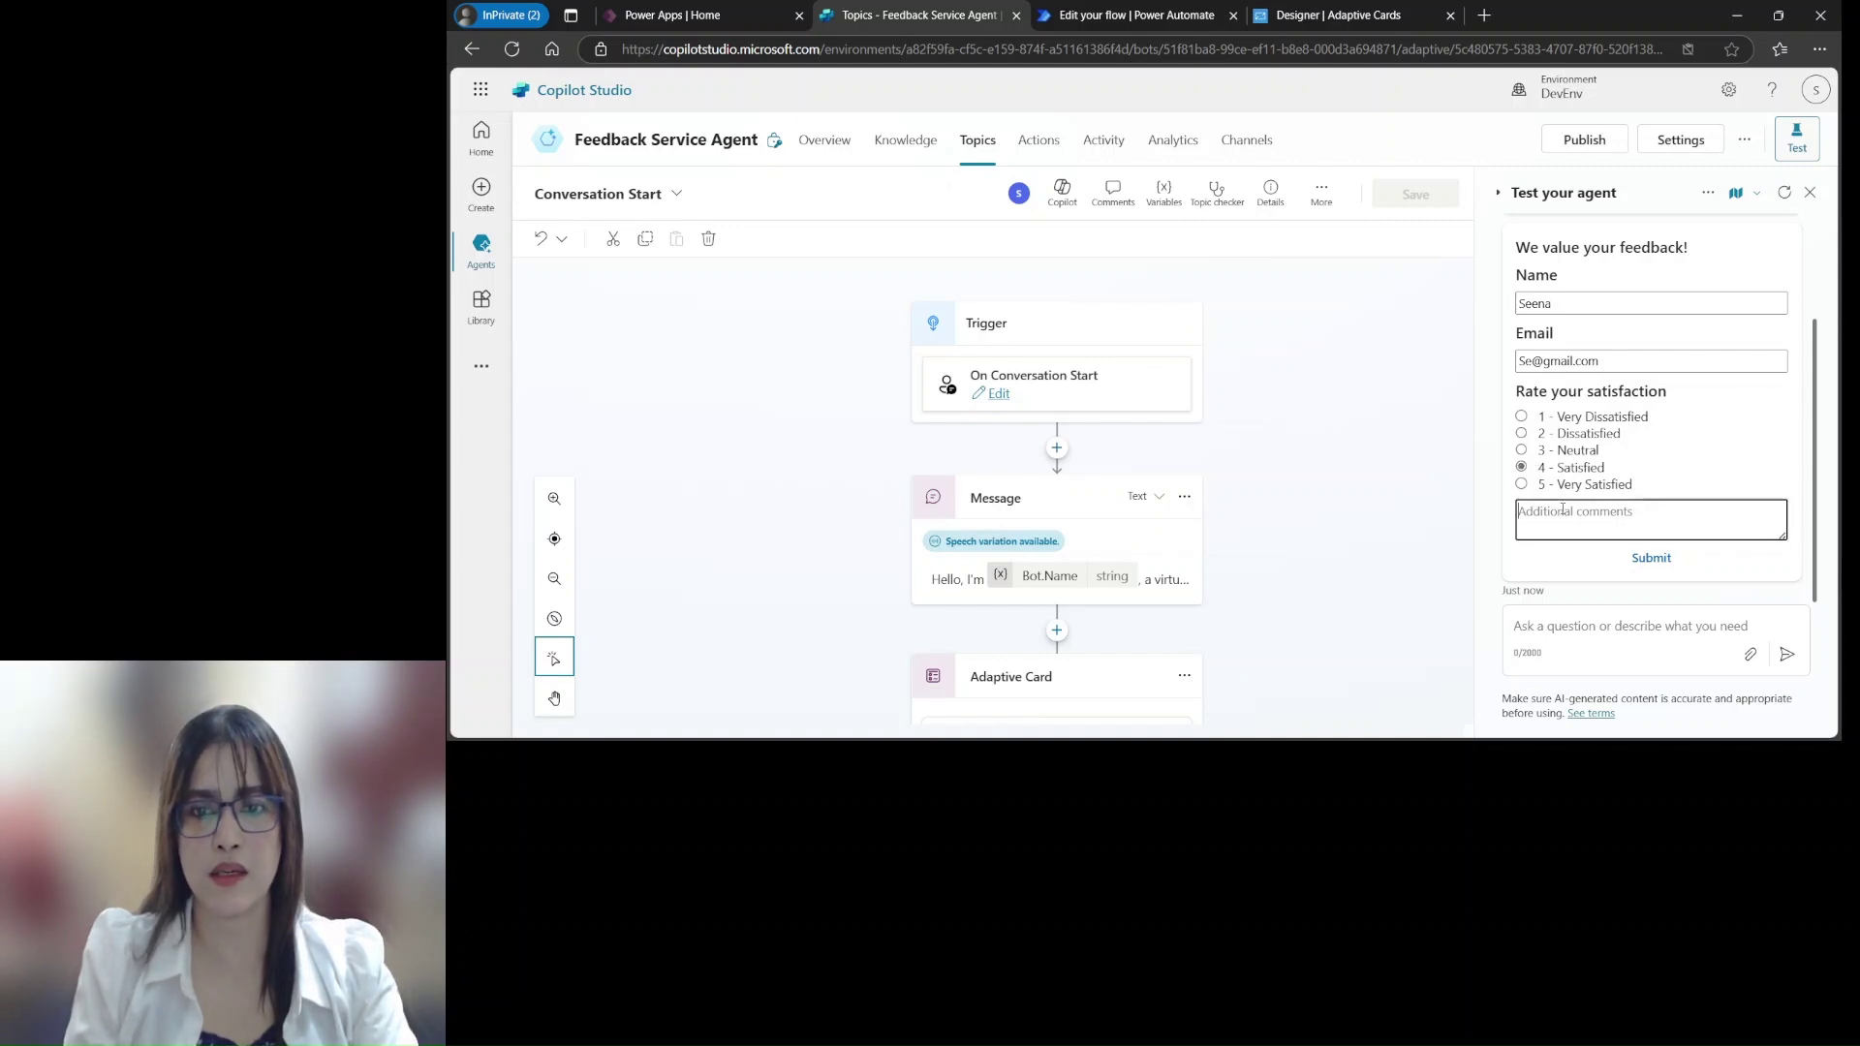
type("It was a good session.")
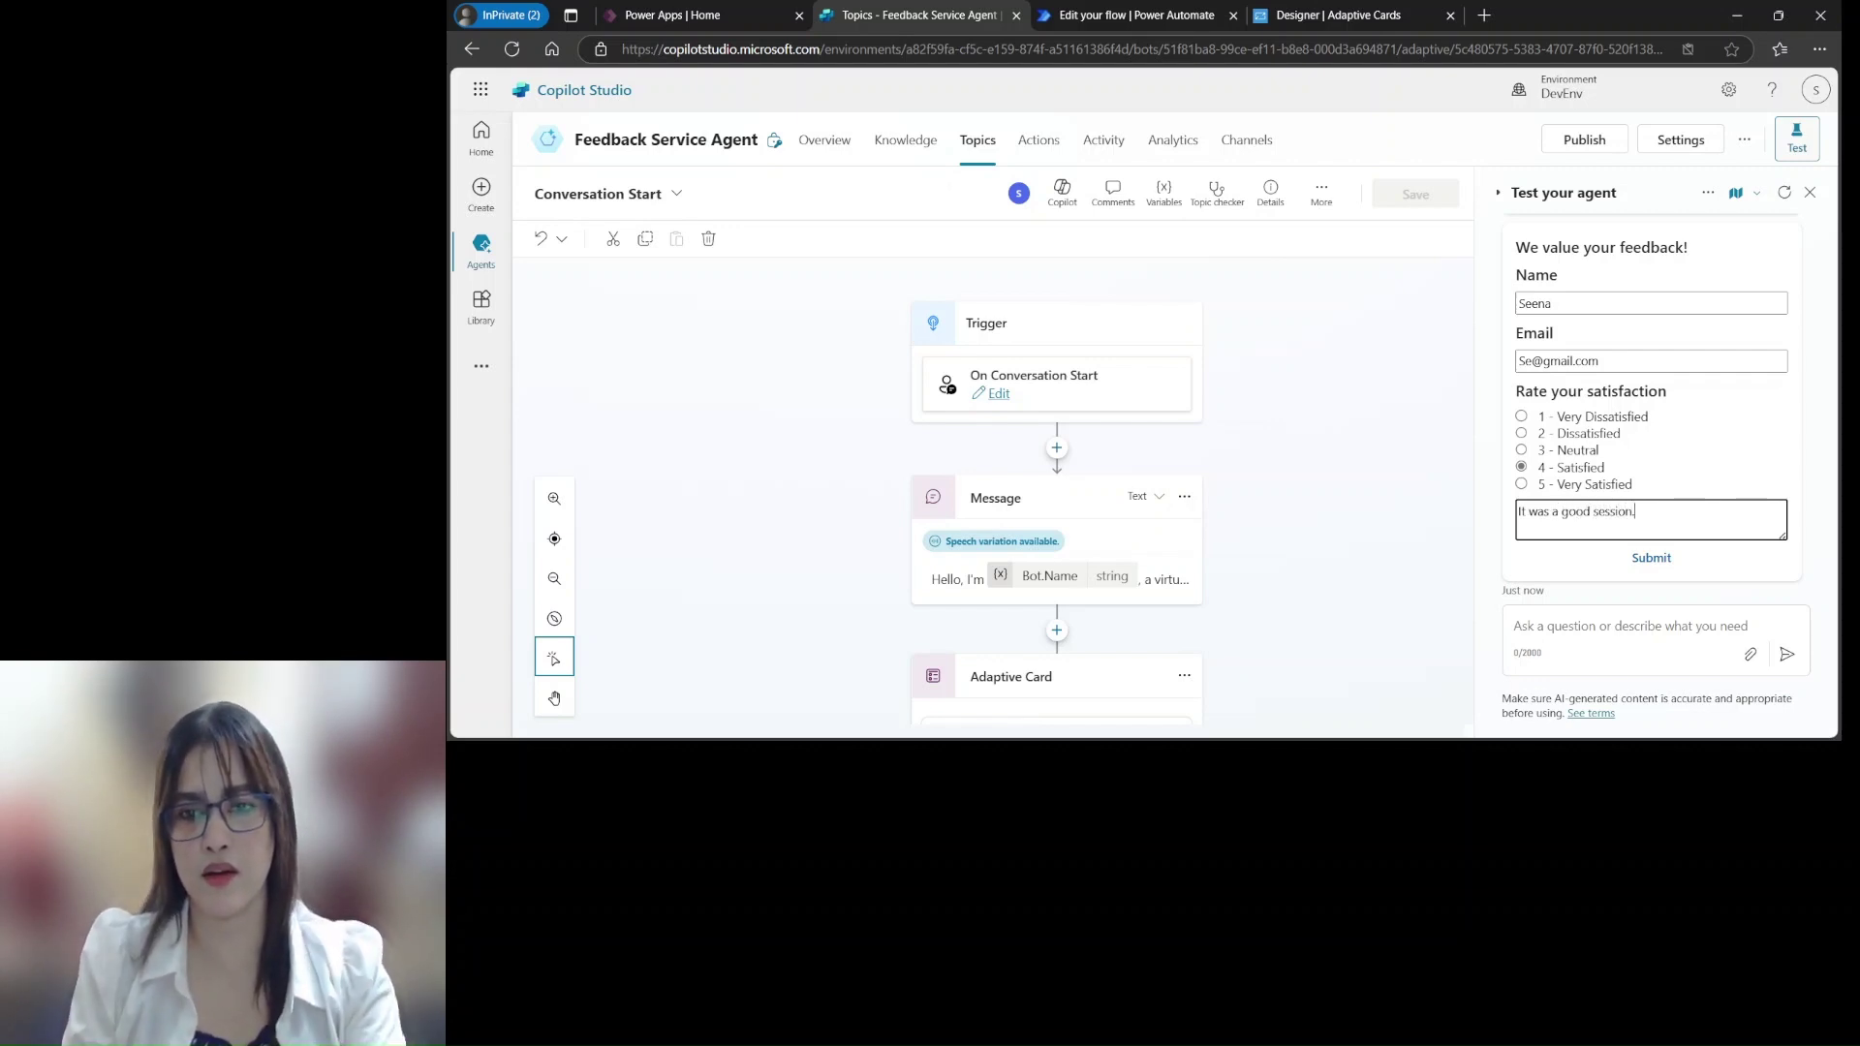
left_click(1655, 560)
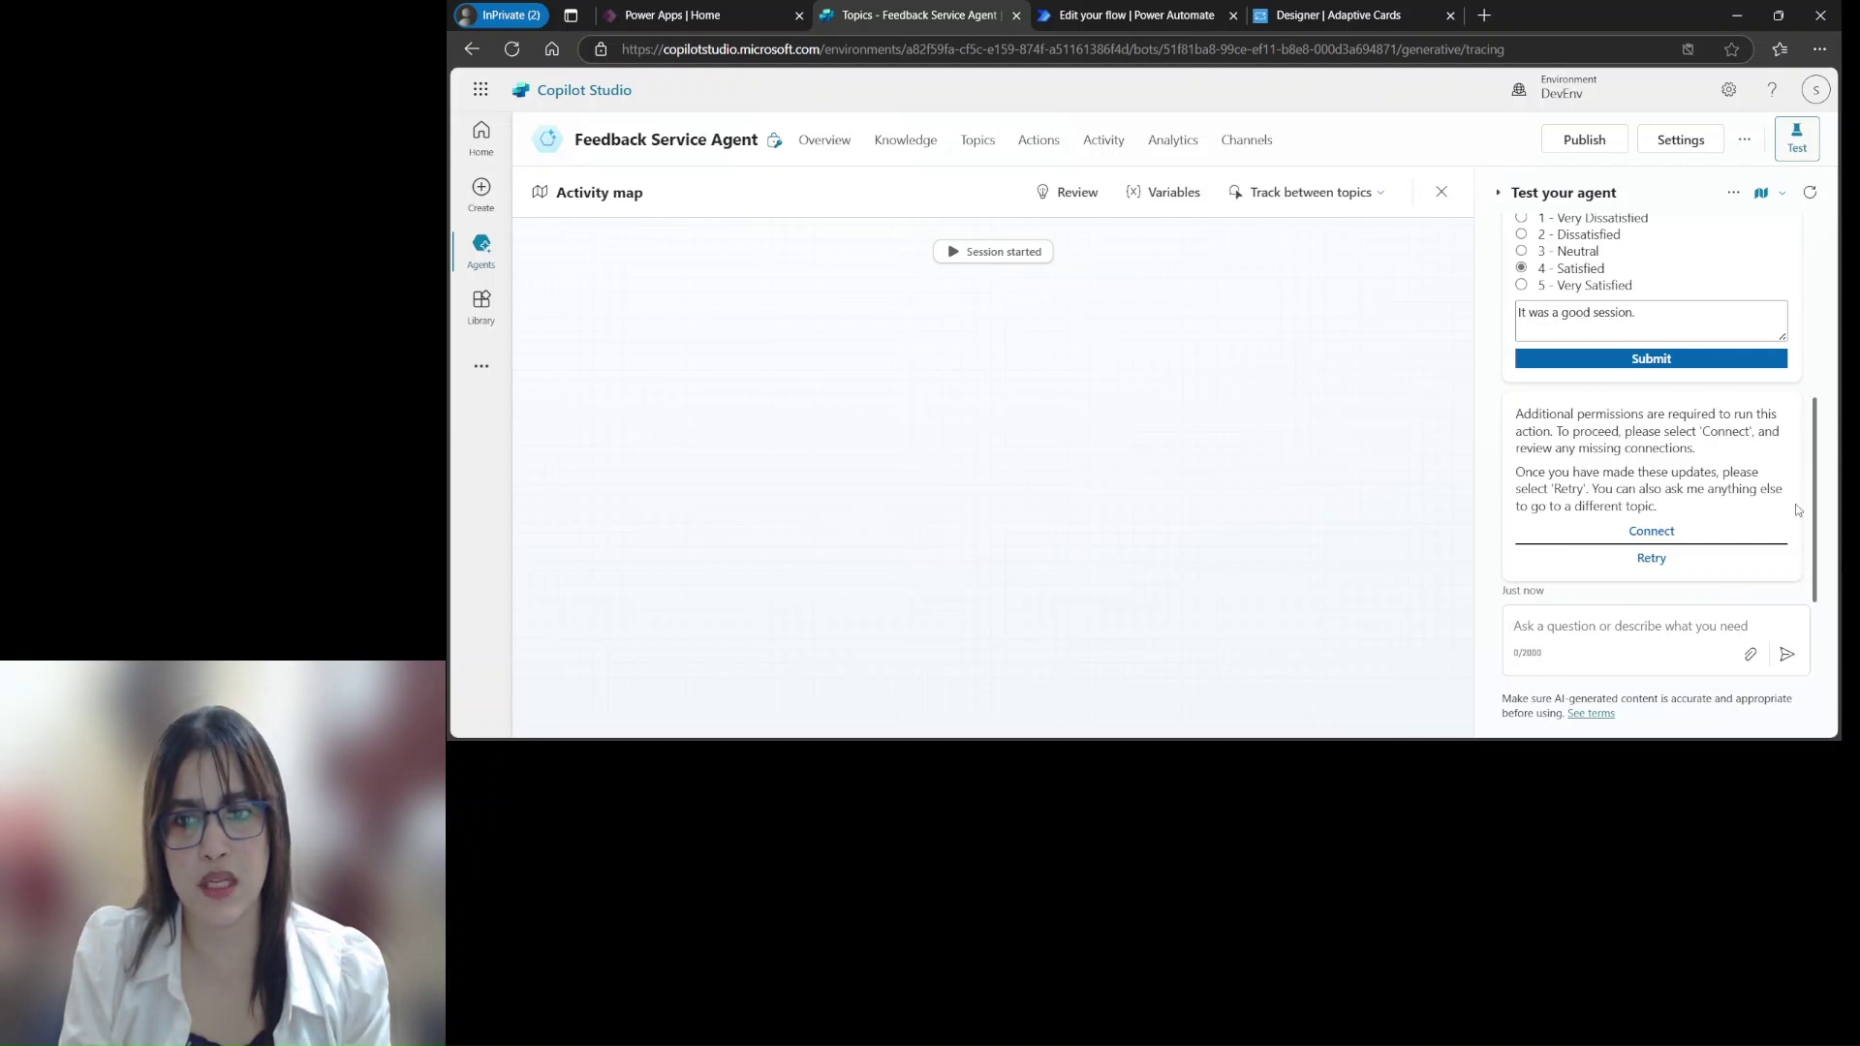
Connect the flow's missing Office 365 Outlook connection, then return to the Topics tab
left_click(1661, 534)
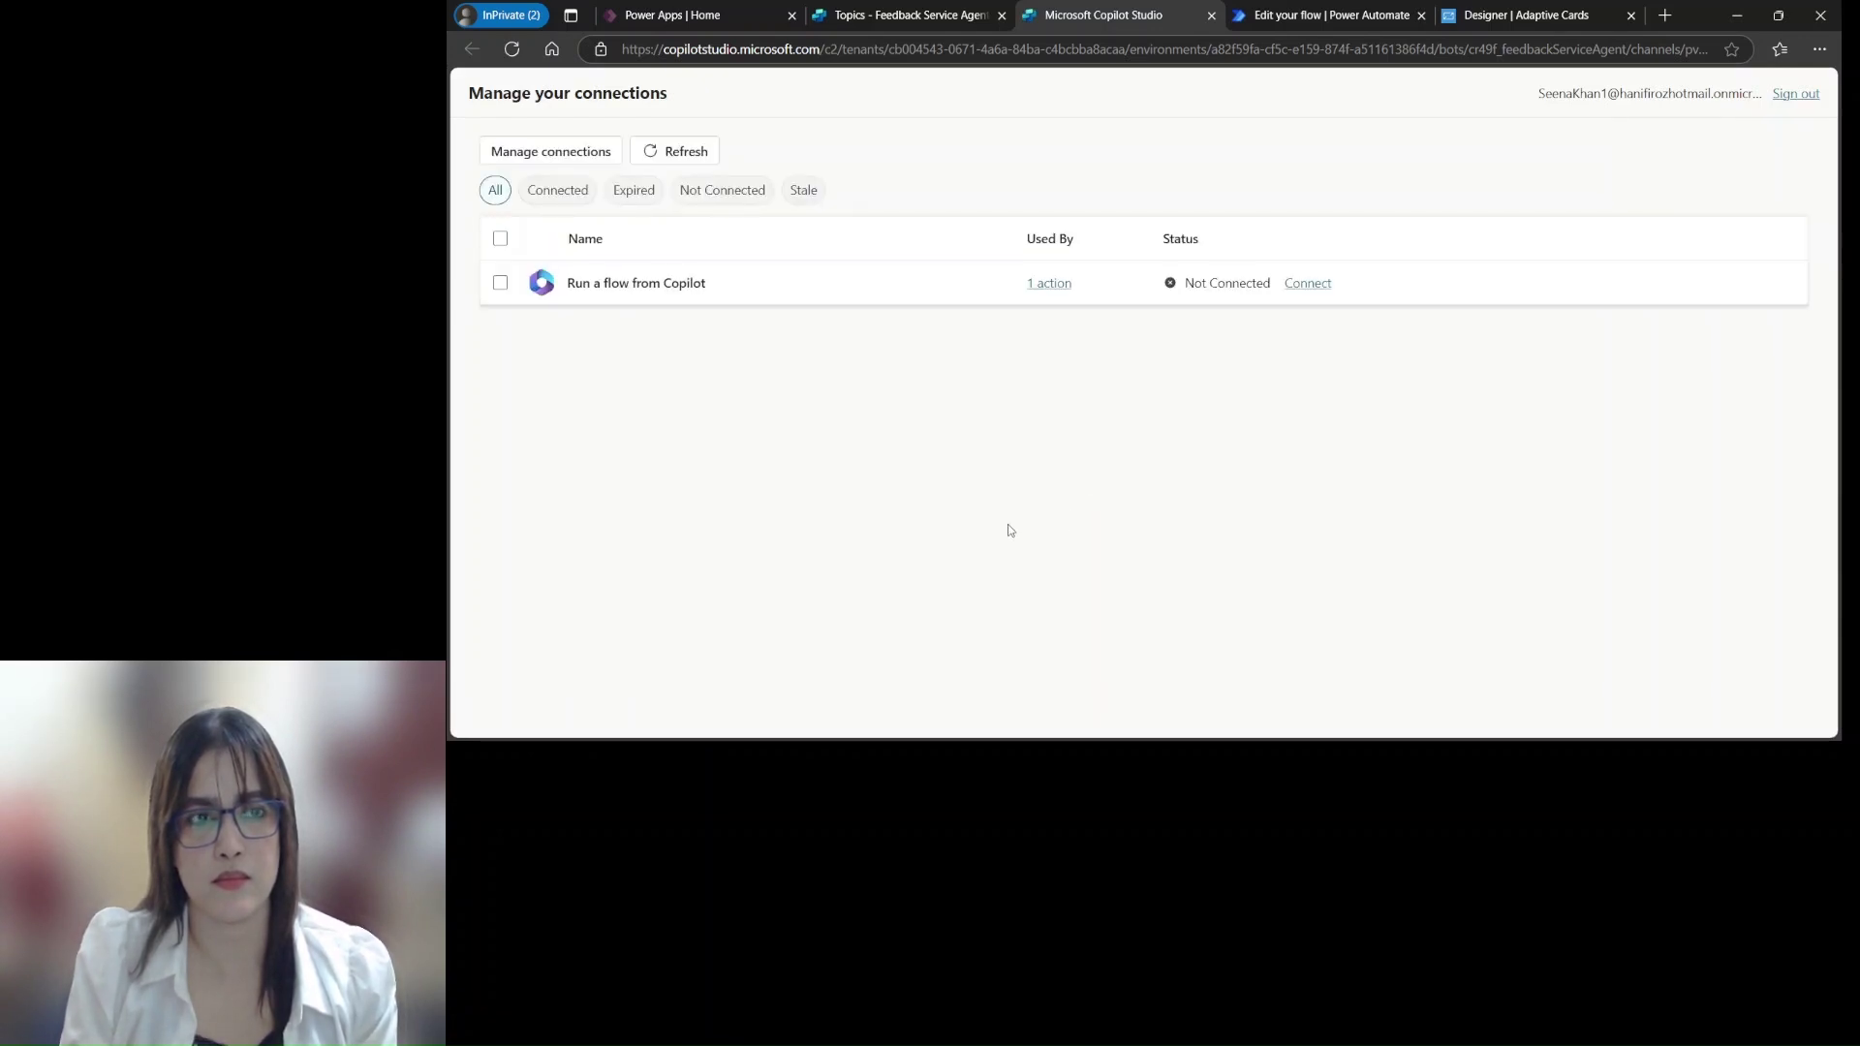
left_click(1304, 285)
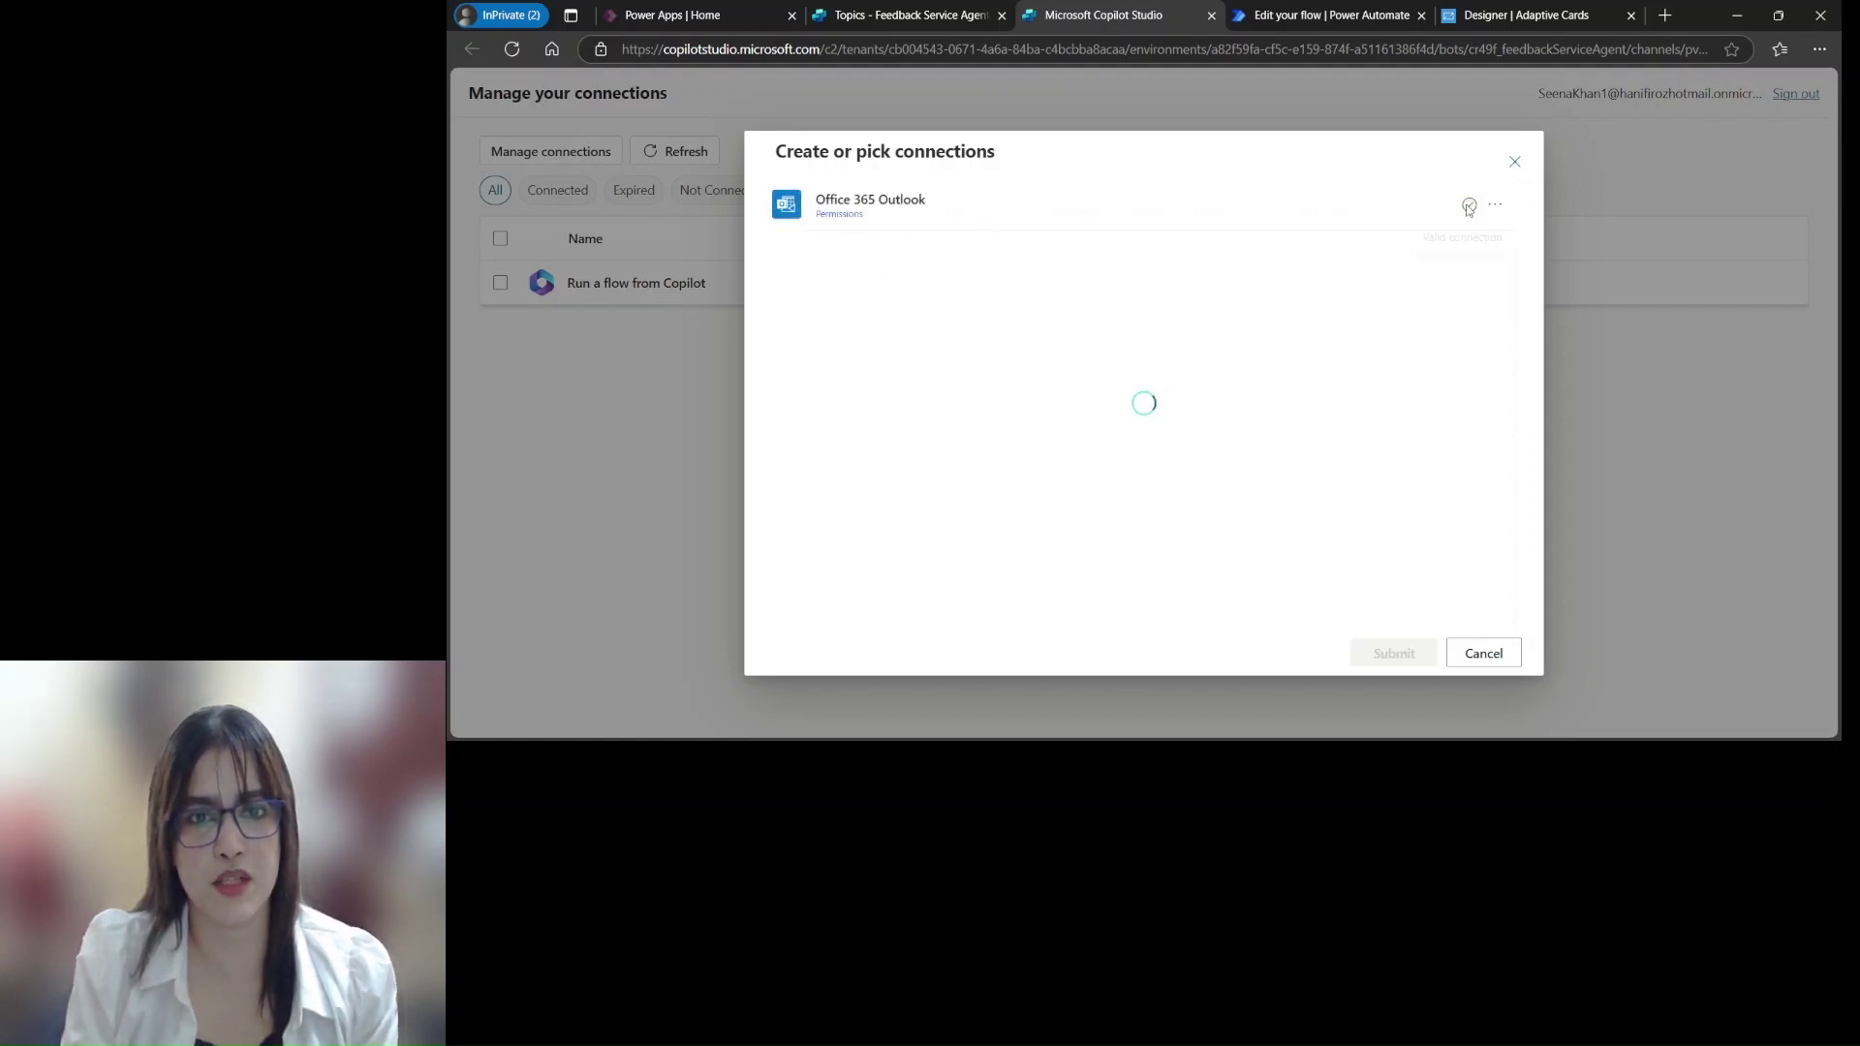
left_click(1387, 652)
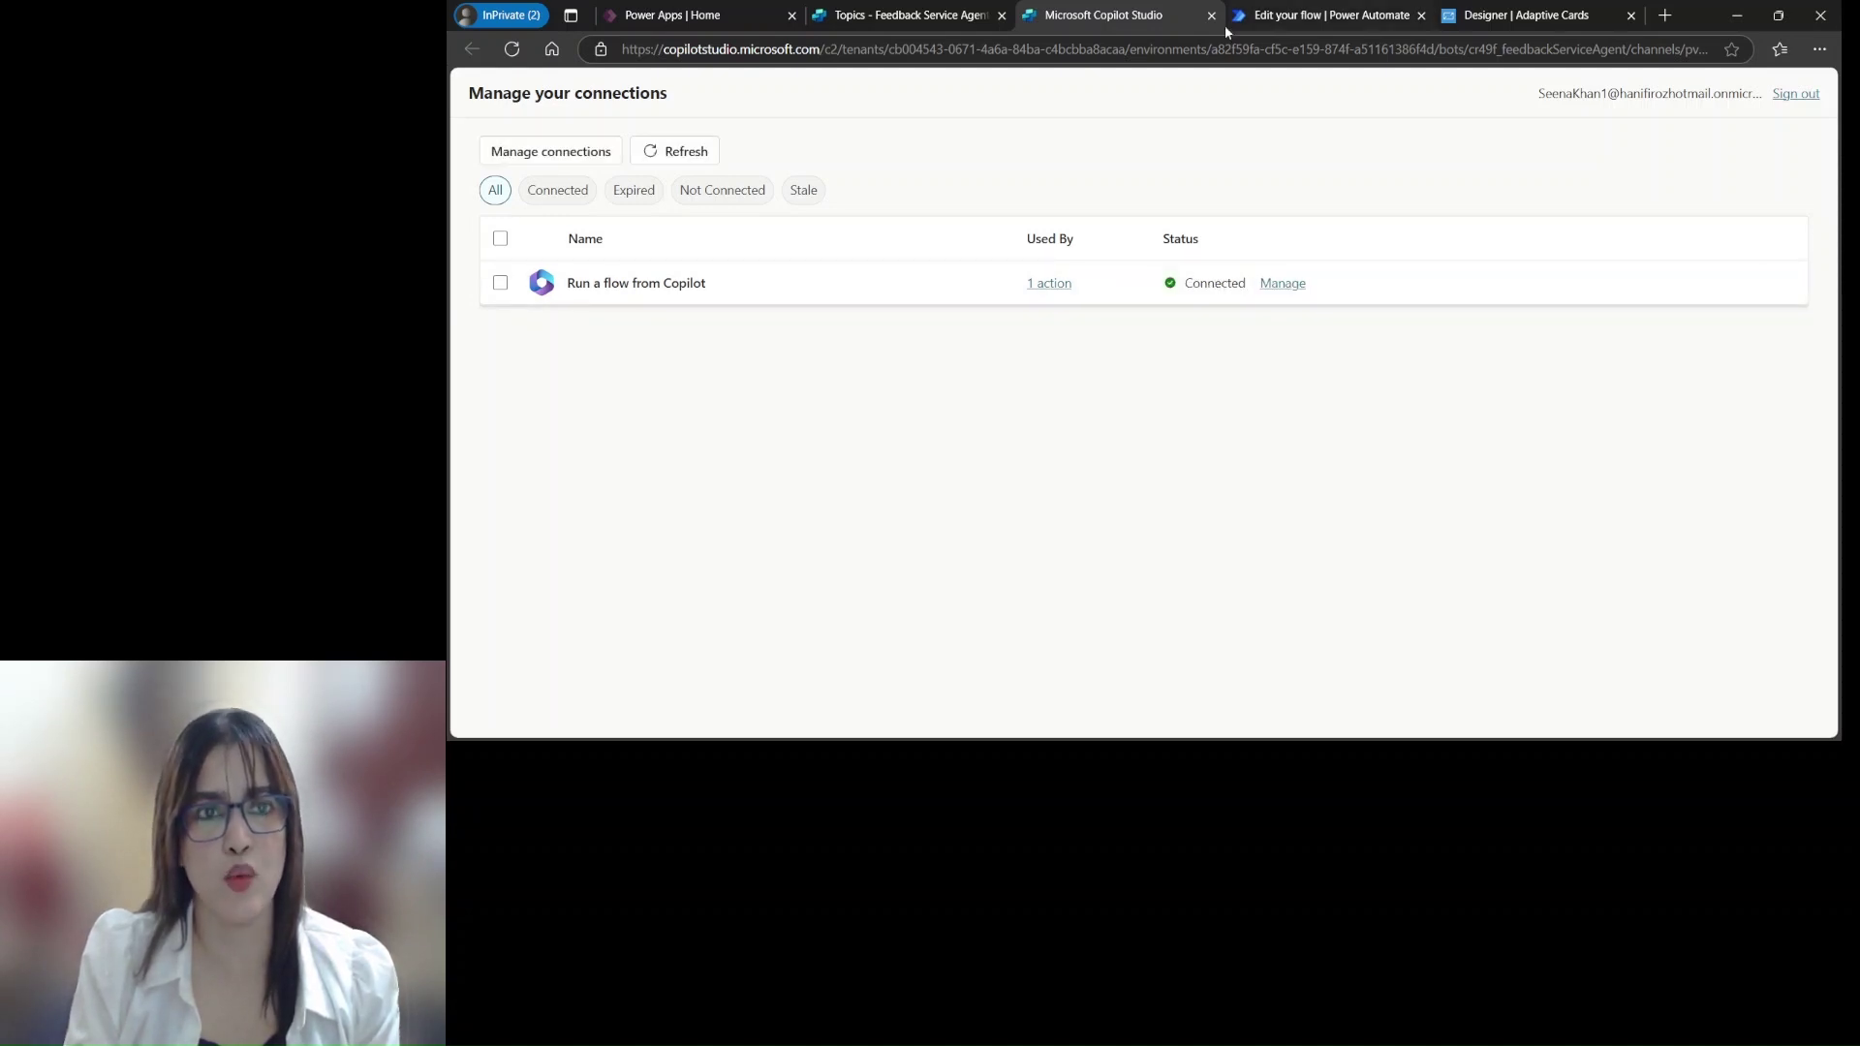
left_click(911, 18)
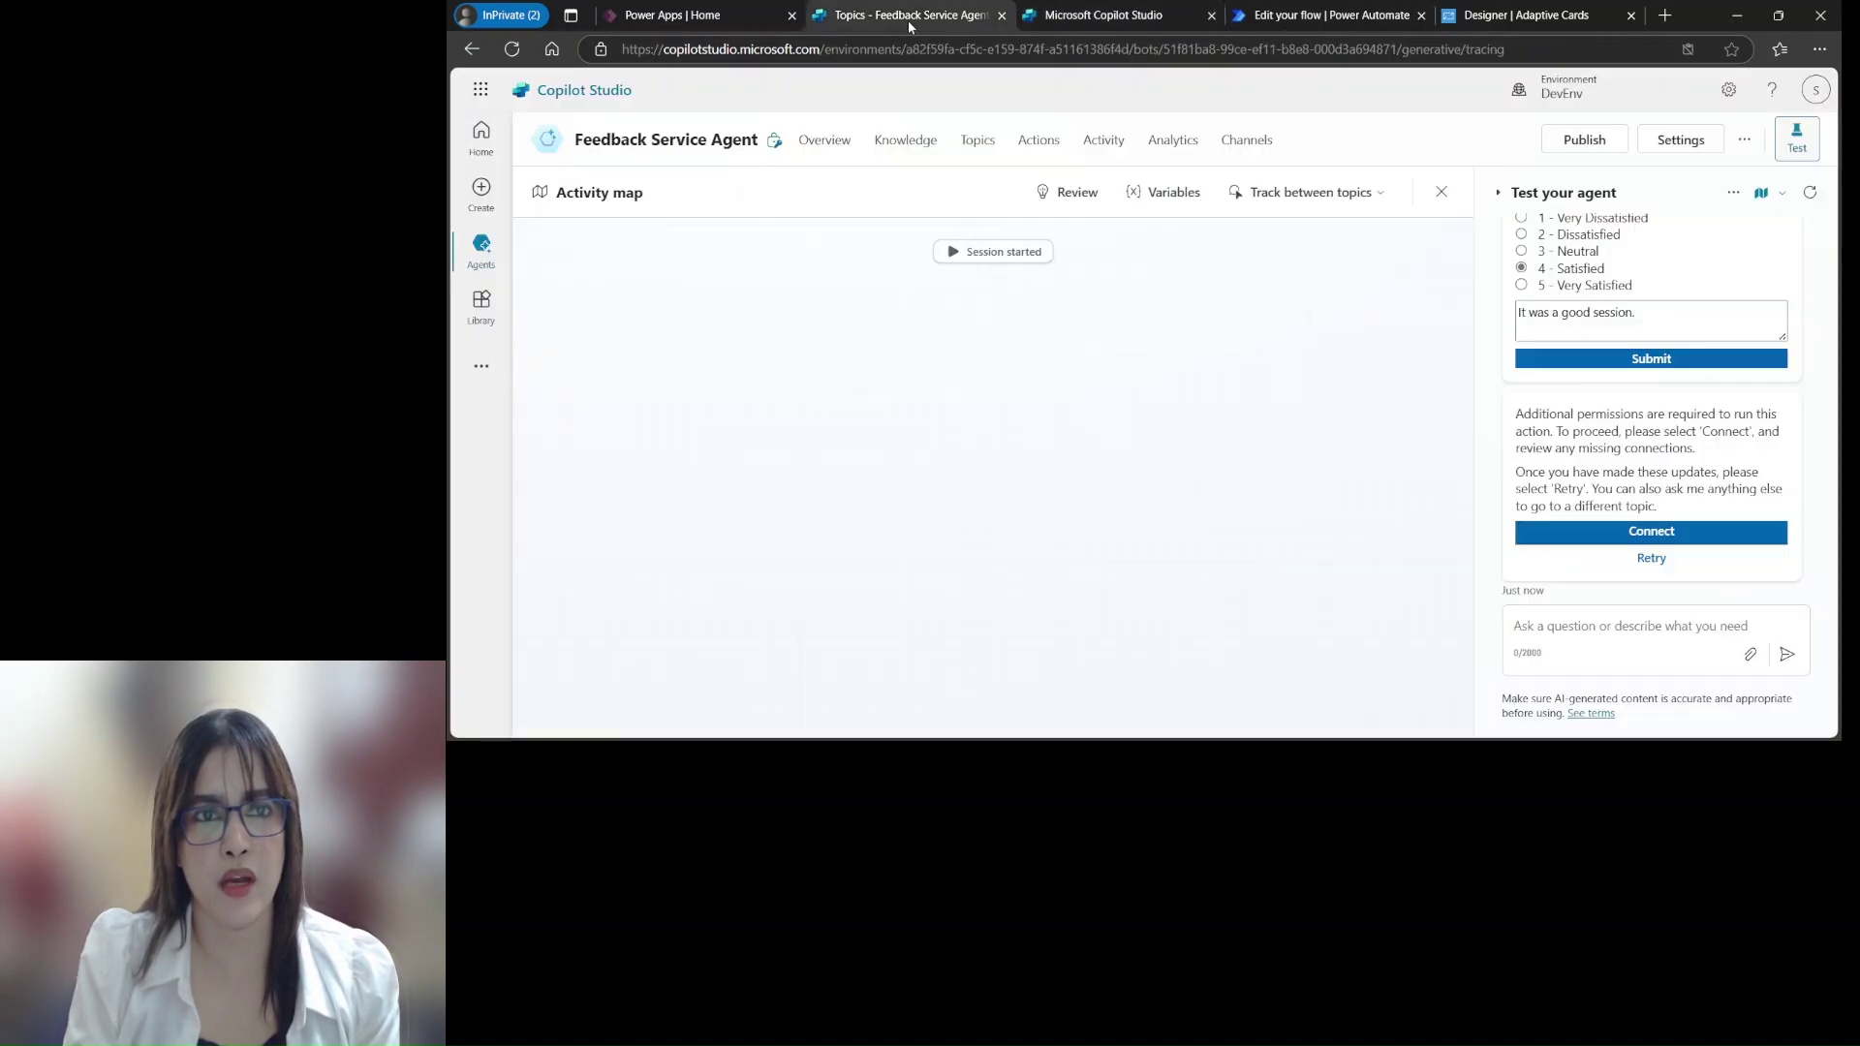
Retry the feedback submission, then open Outlook mail from the Microsoft 365 app launcher
left_click(1657, 564)
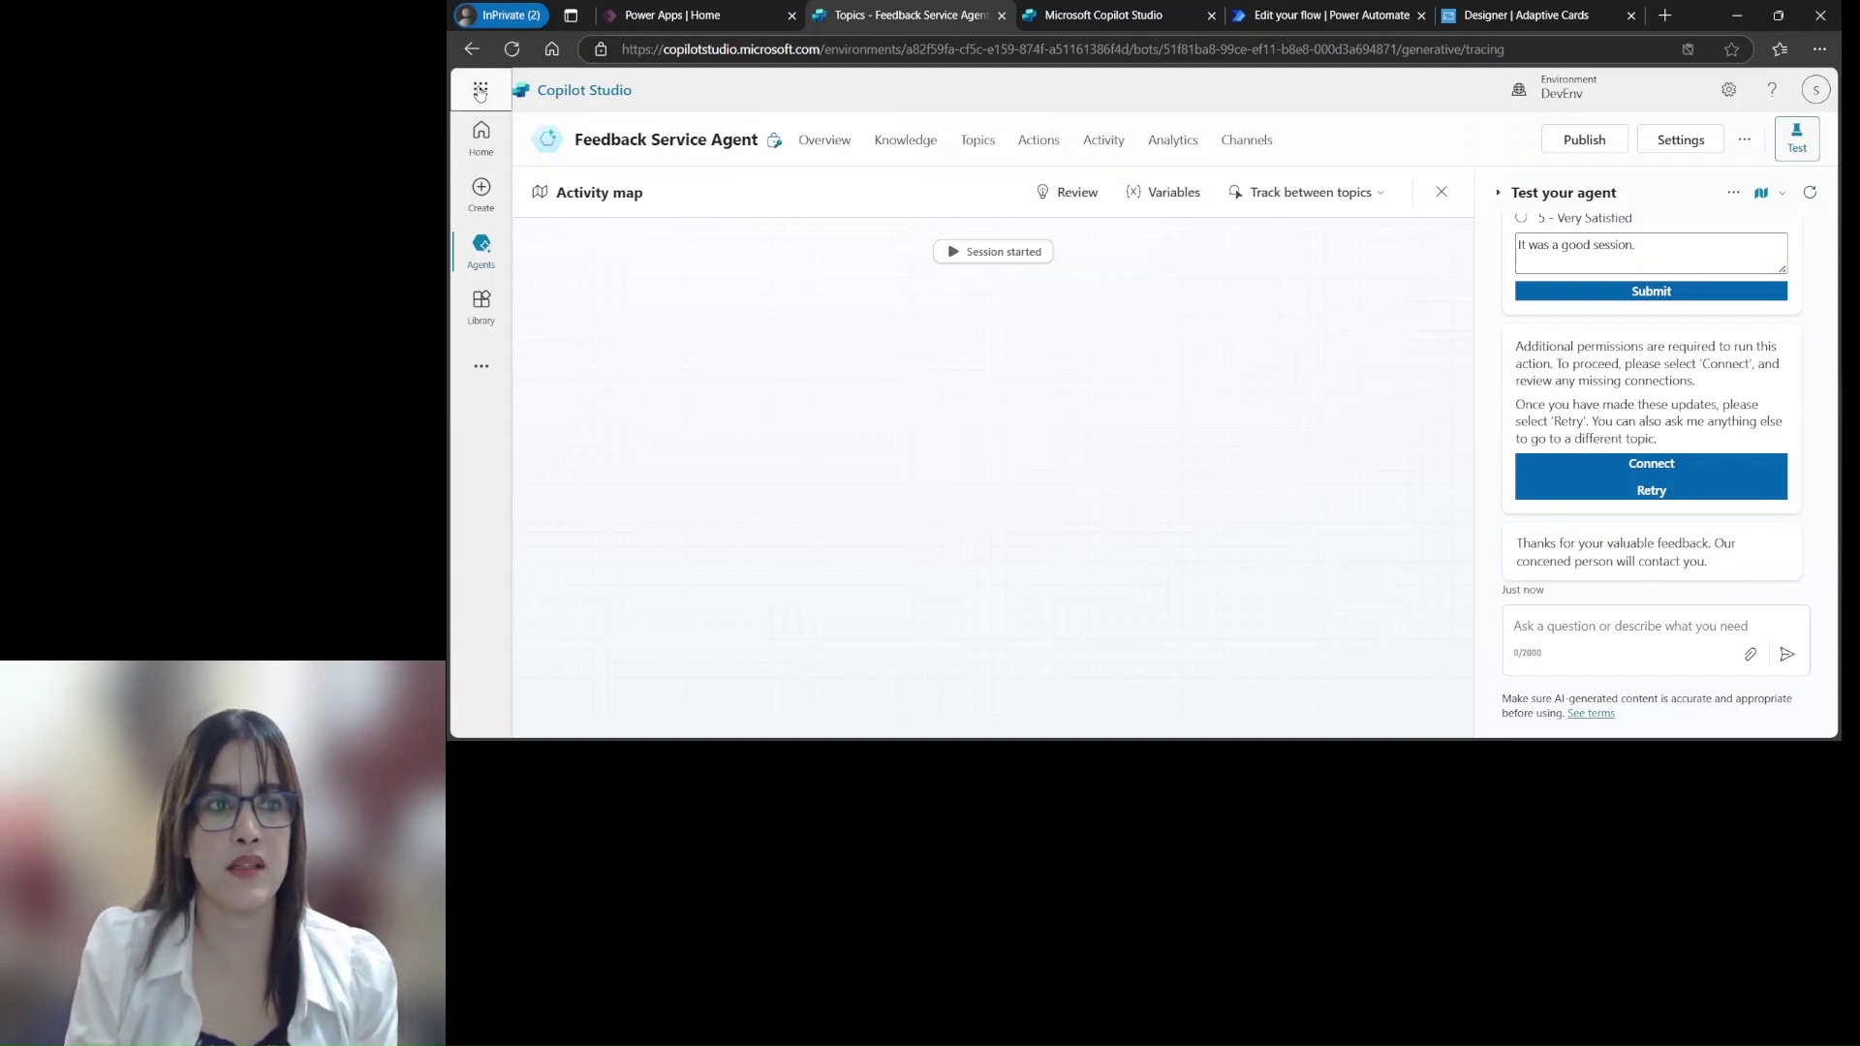
left_click(482, 91)
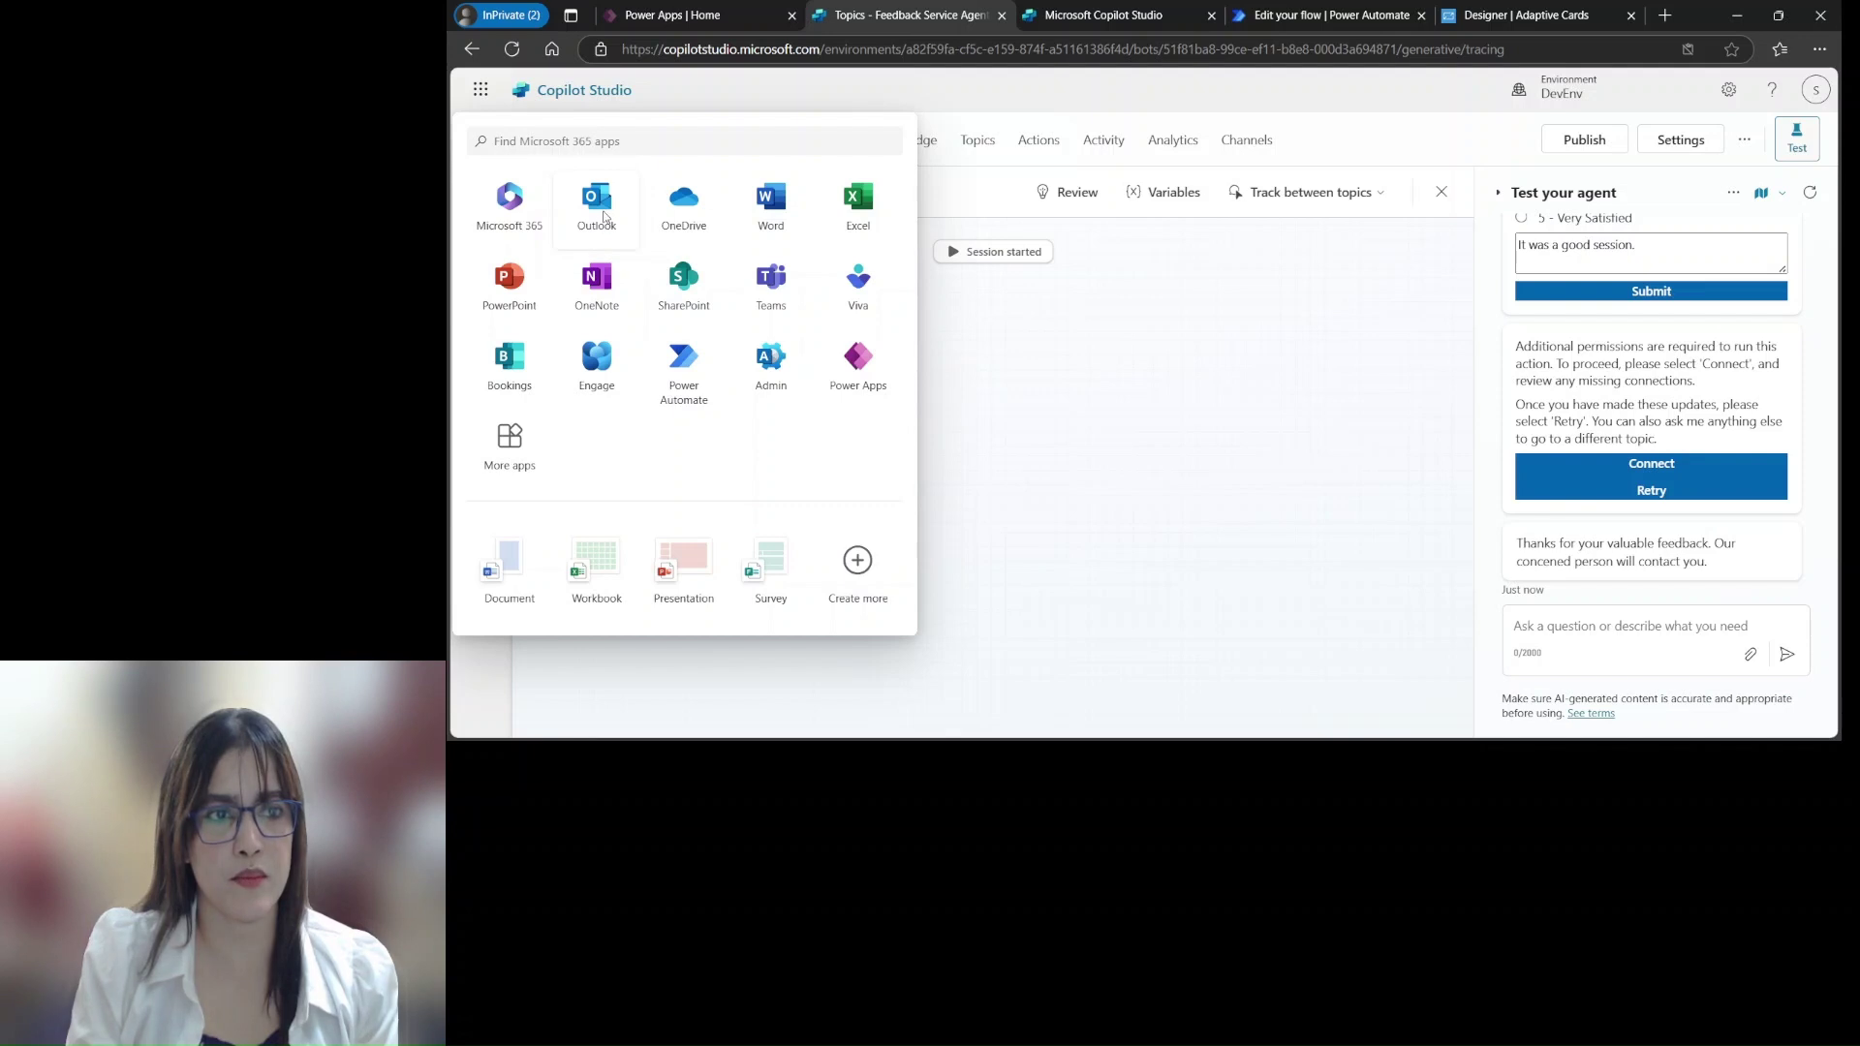
left_click(607, 221)
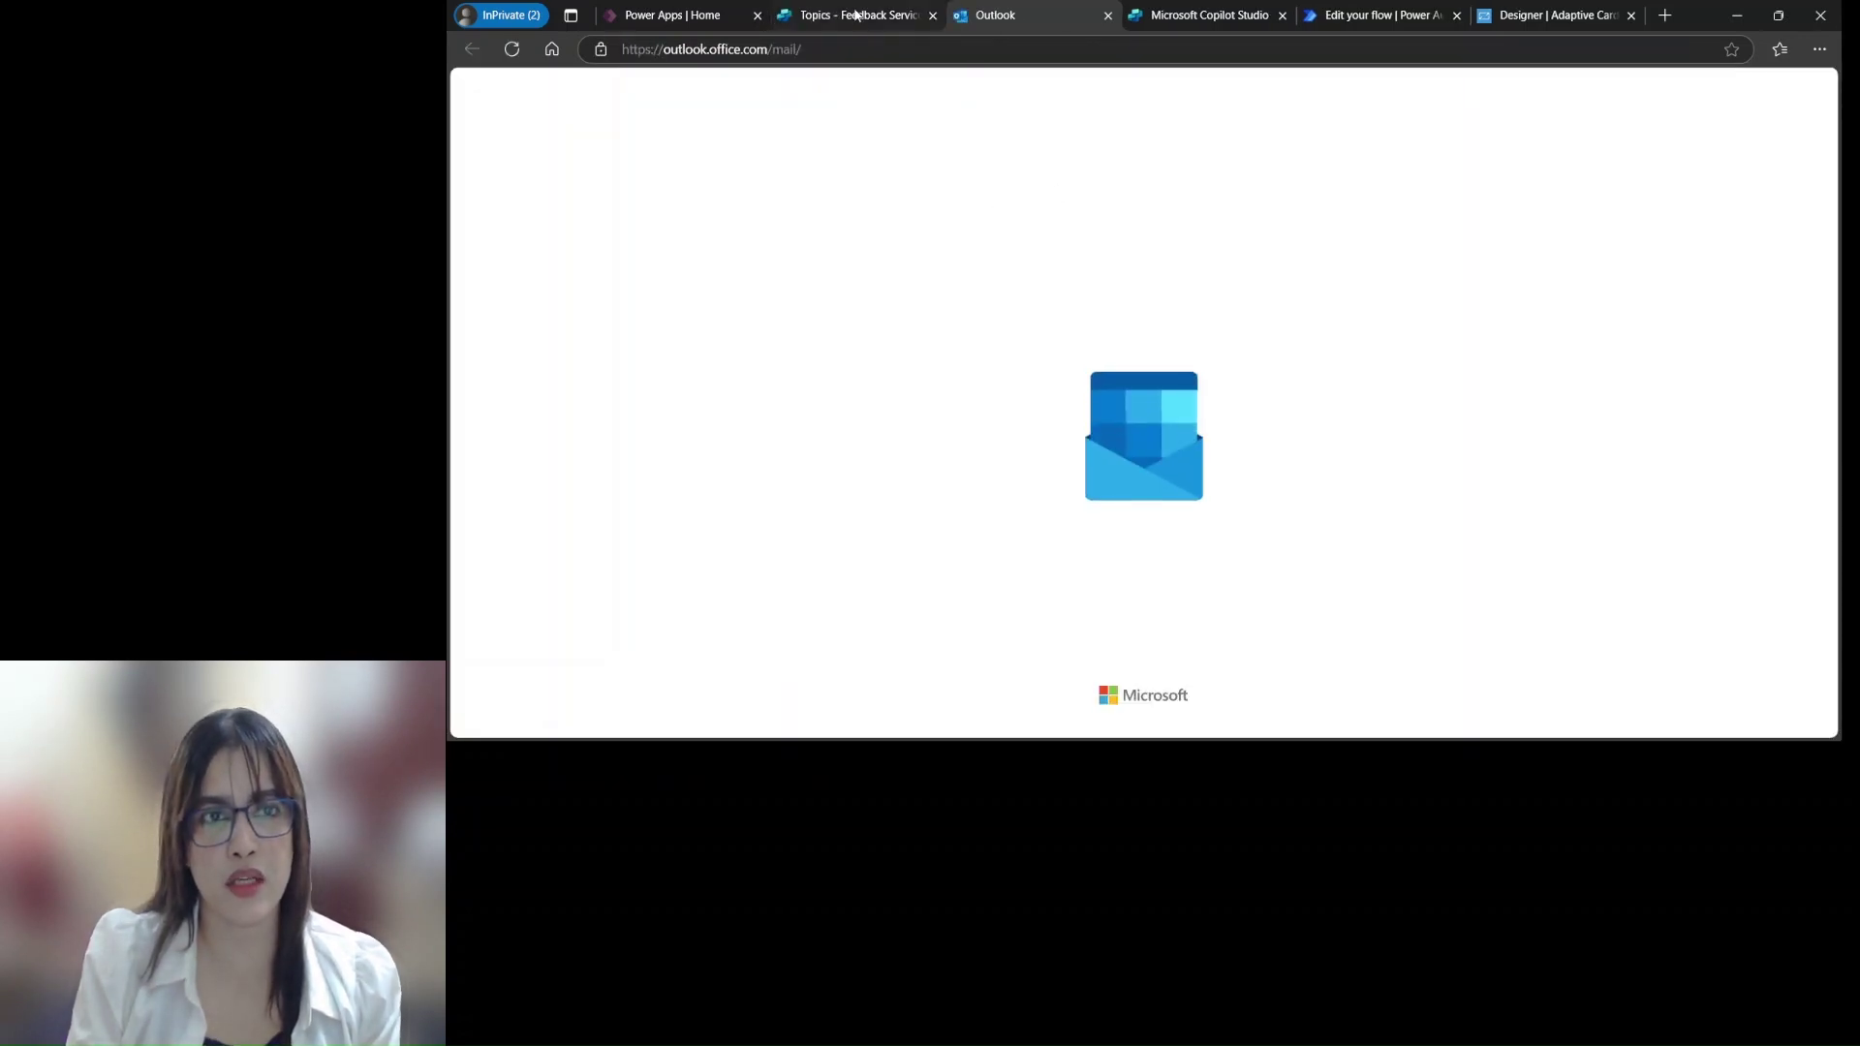
Reopen the Conversation Start topic and scroll down to the flow step and closing message
left_click(881, 16)
left_click(977, 141)
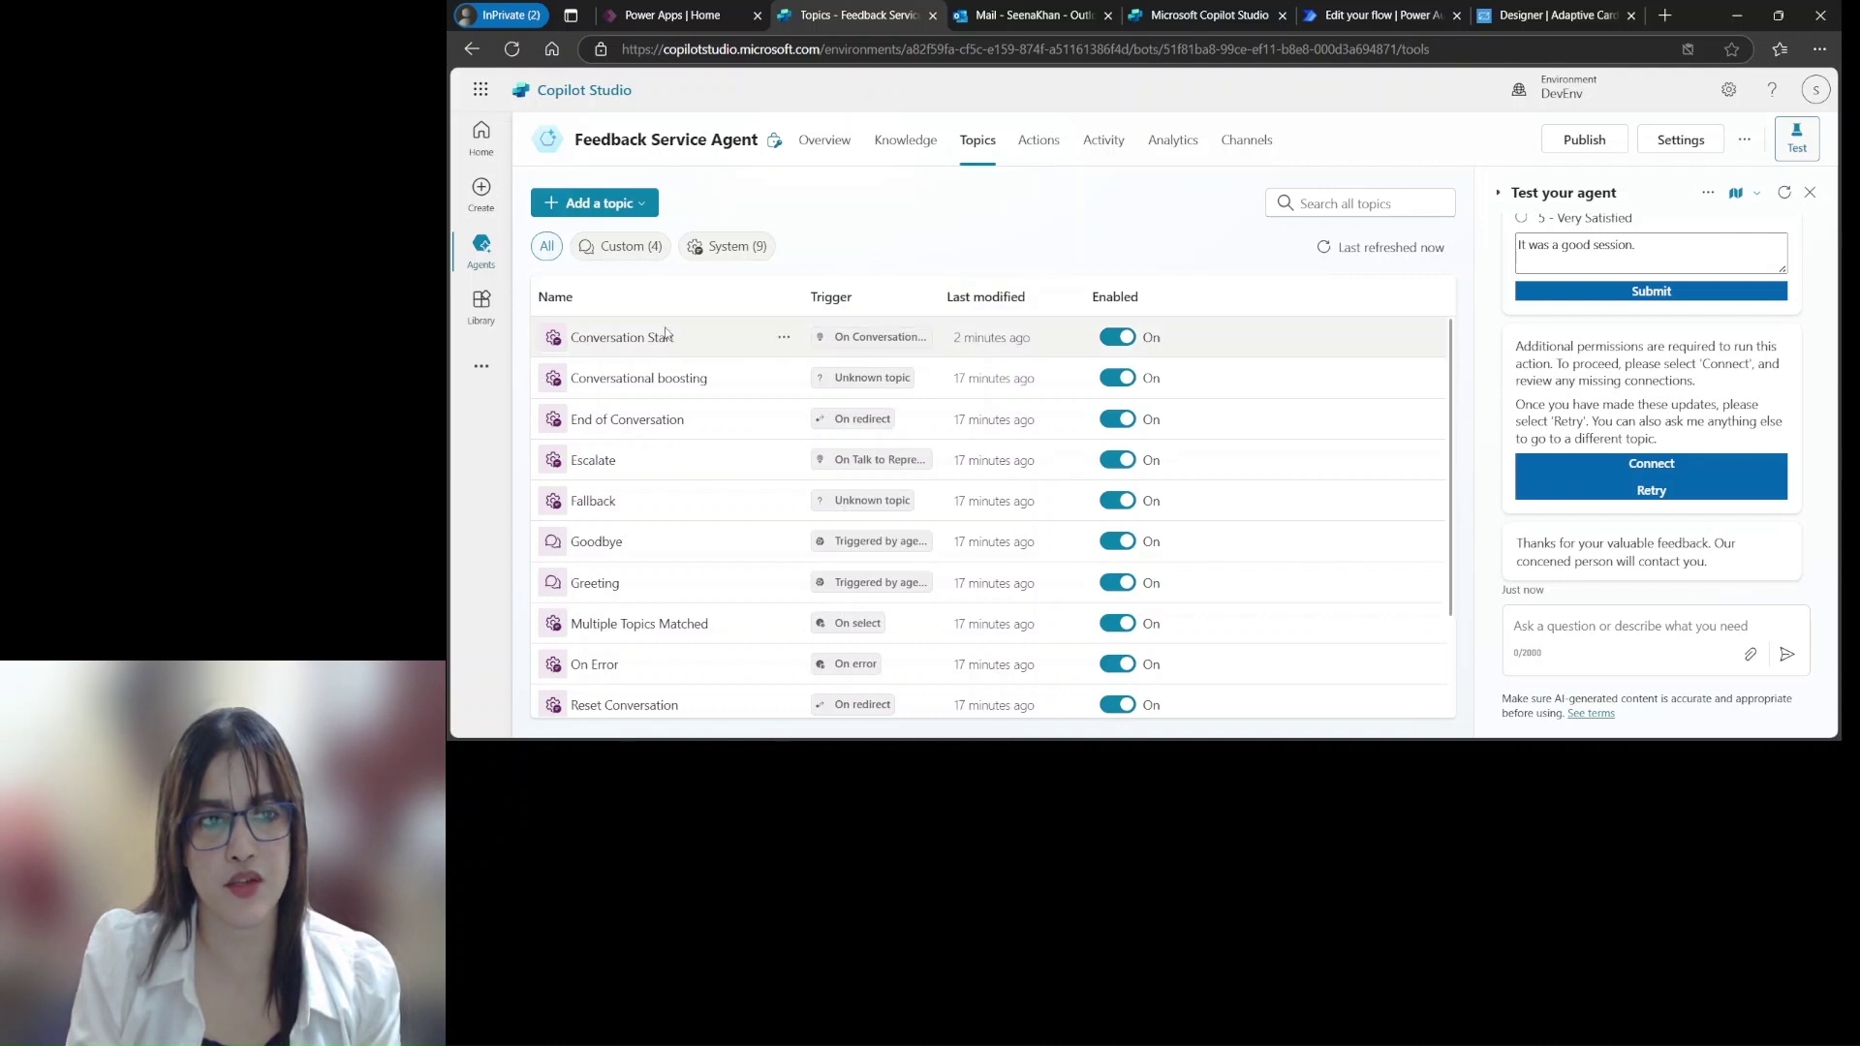
left_click(679, 338)
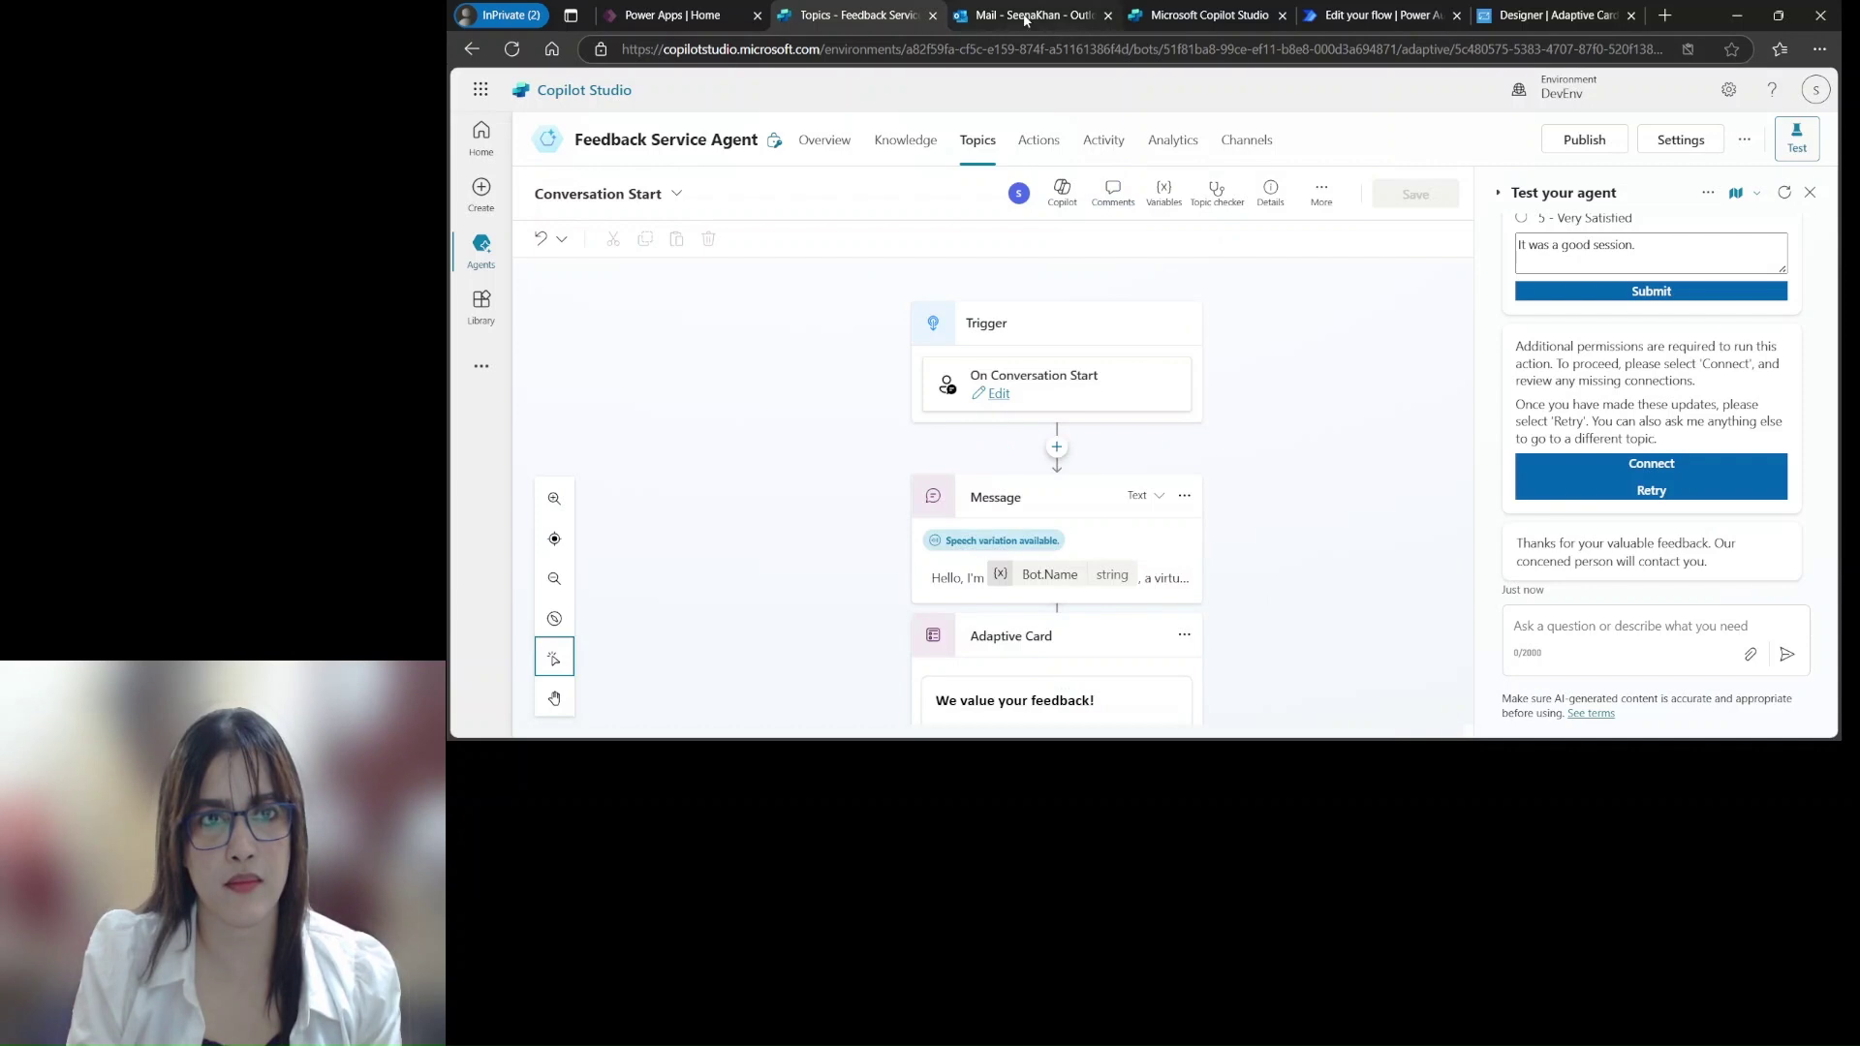
scroll(1247, 515, "down", 2)
scroll(1248, 514, "down", 10)
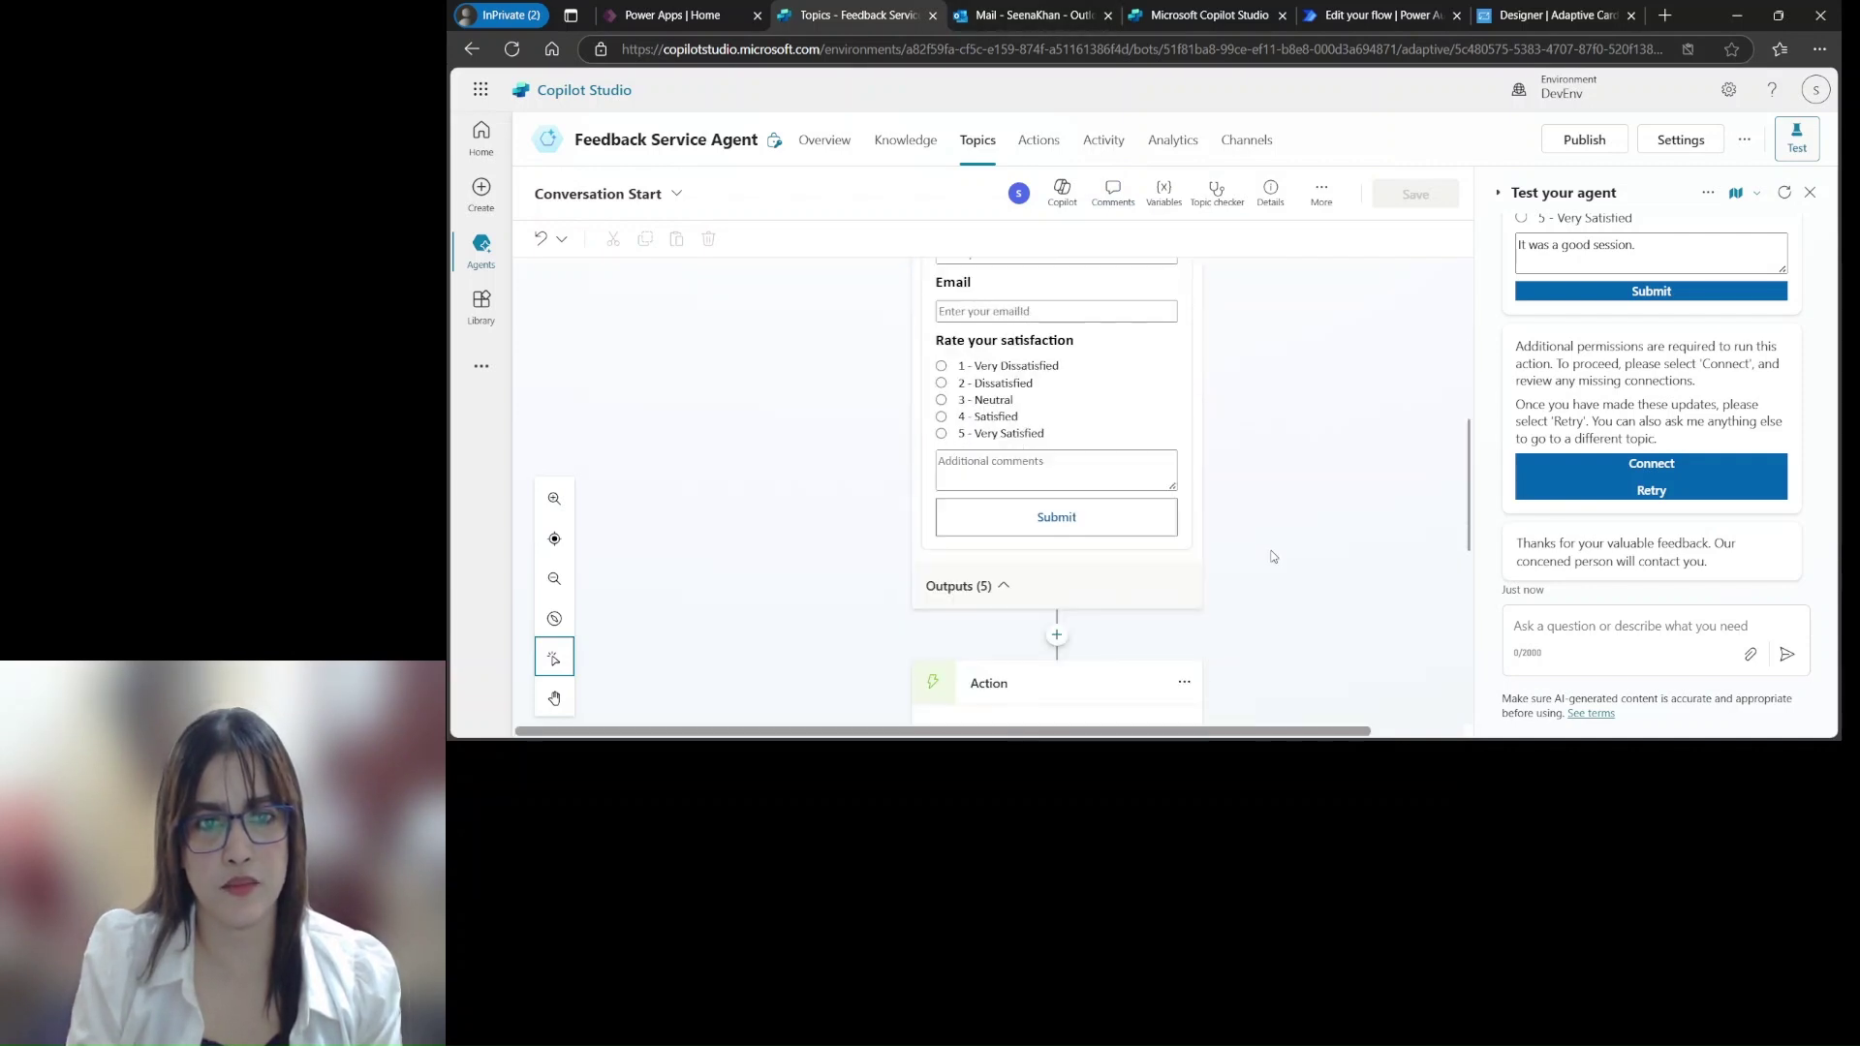
scroll(1277, 588, "down", 2)
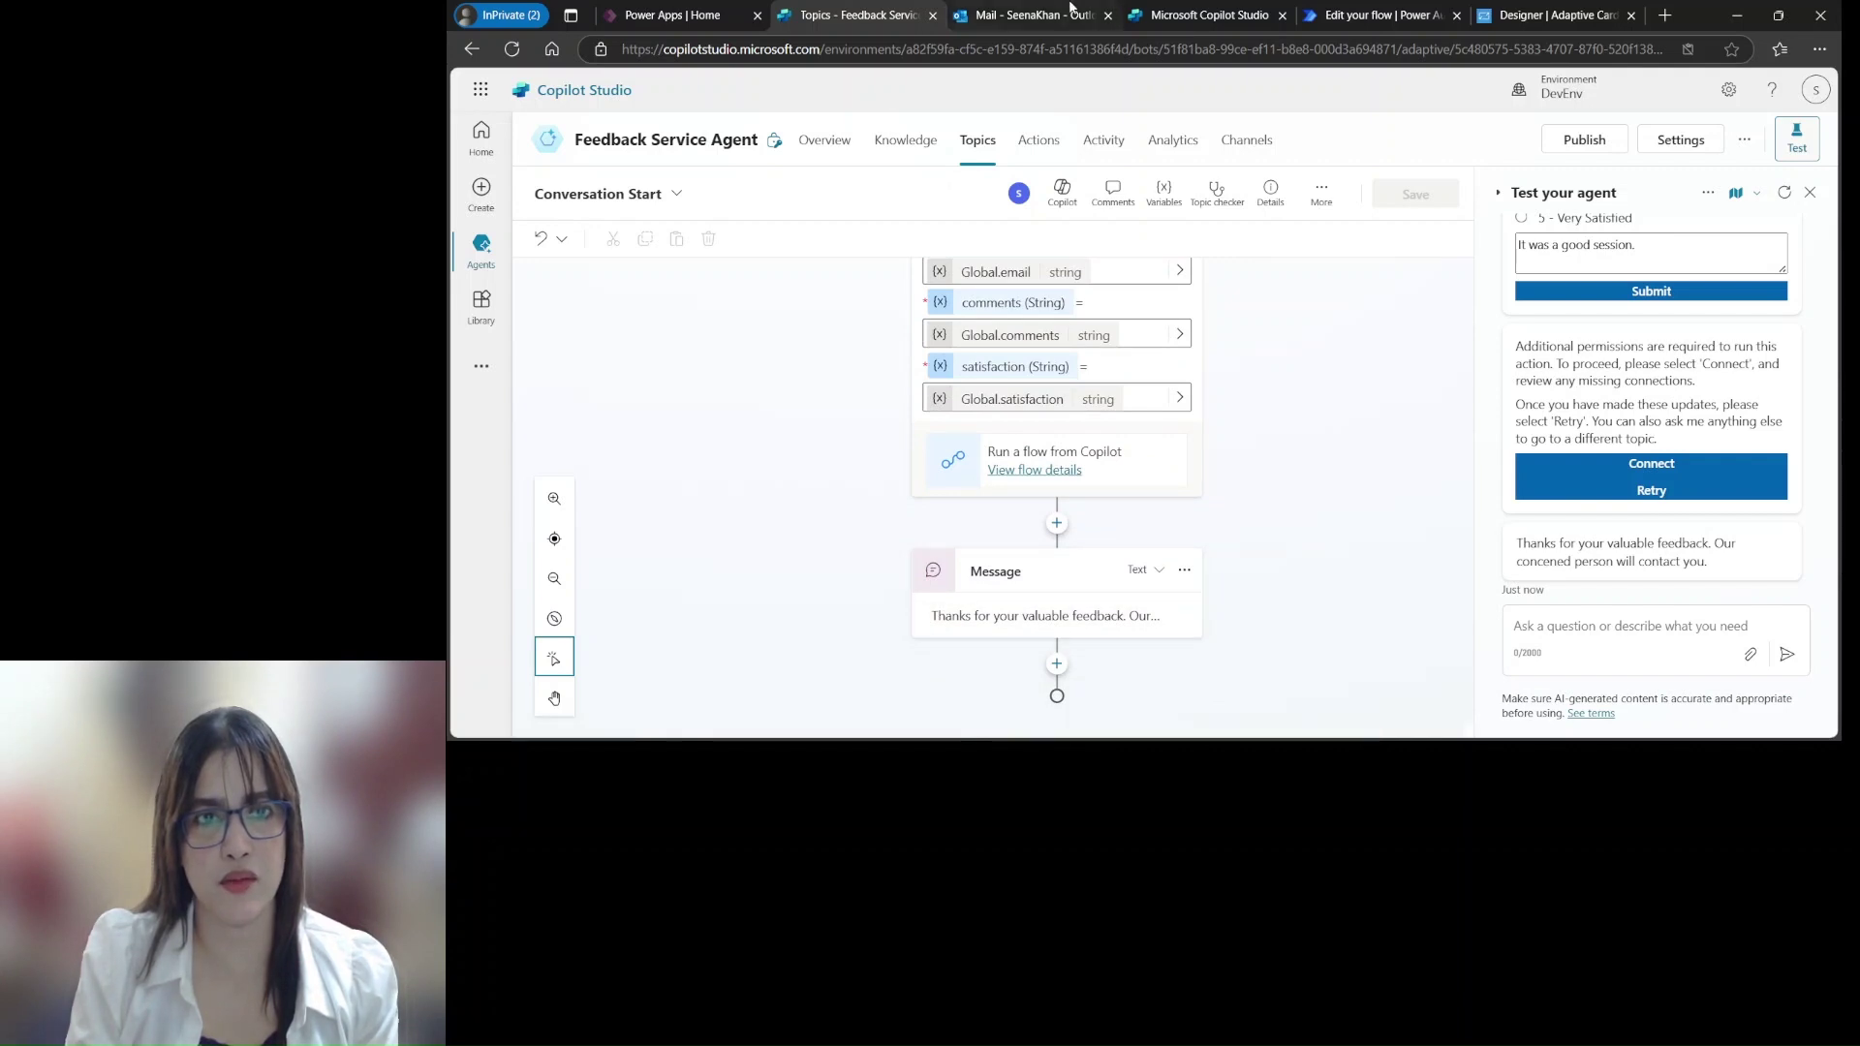
Open the newest Feedback email in the Outlook inbox, showing rating 4 and 'It was a good session.'
left_click(1037, 19)
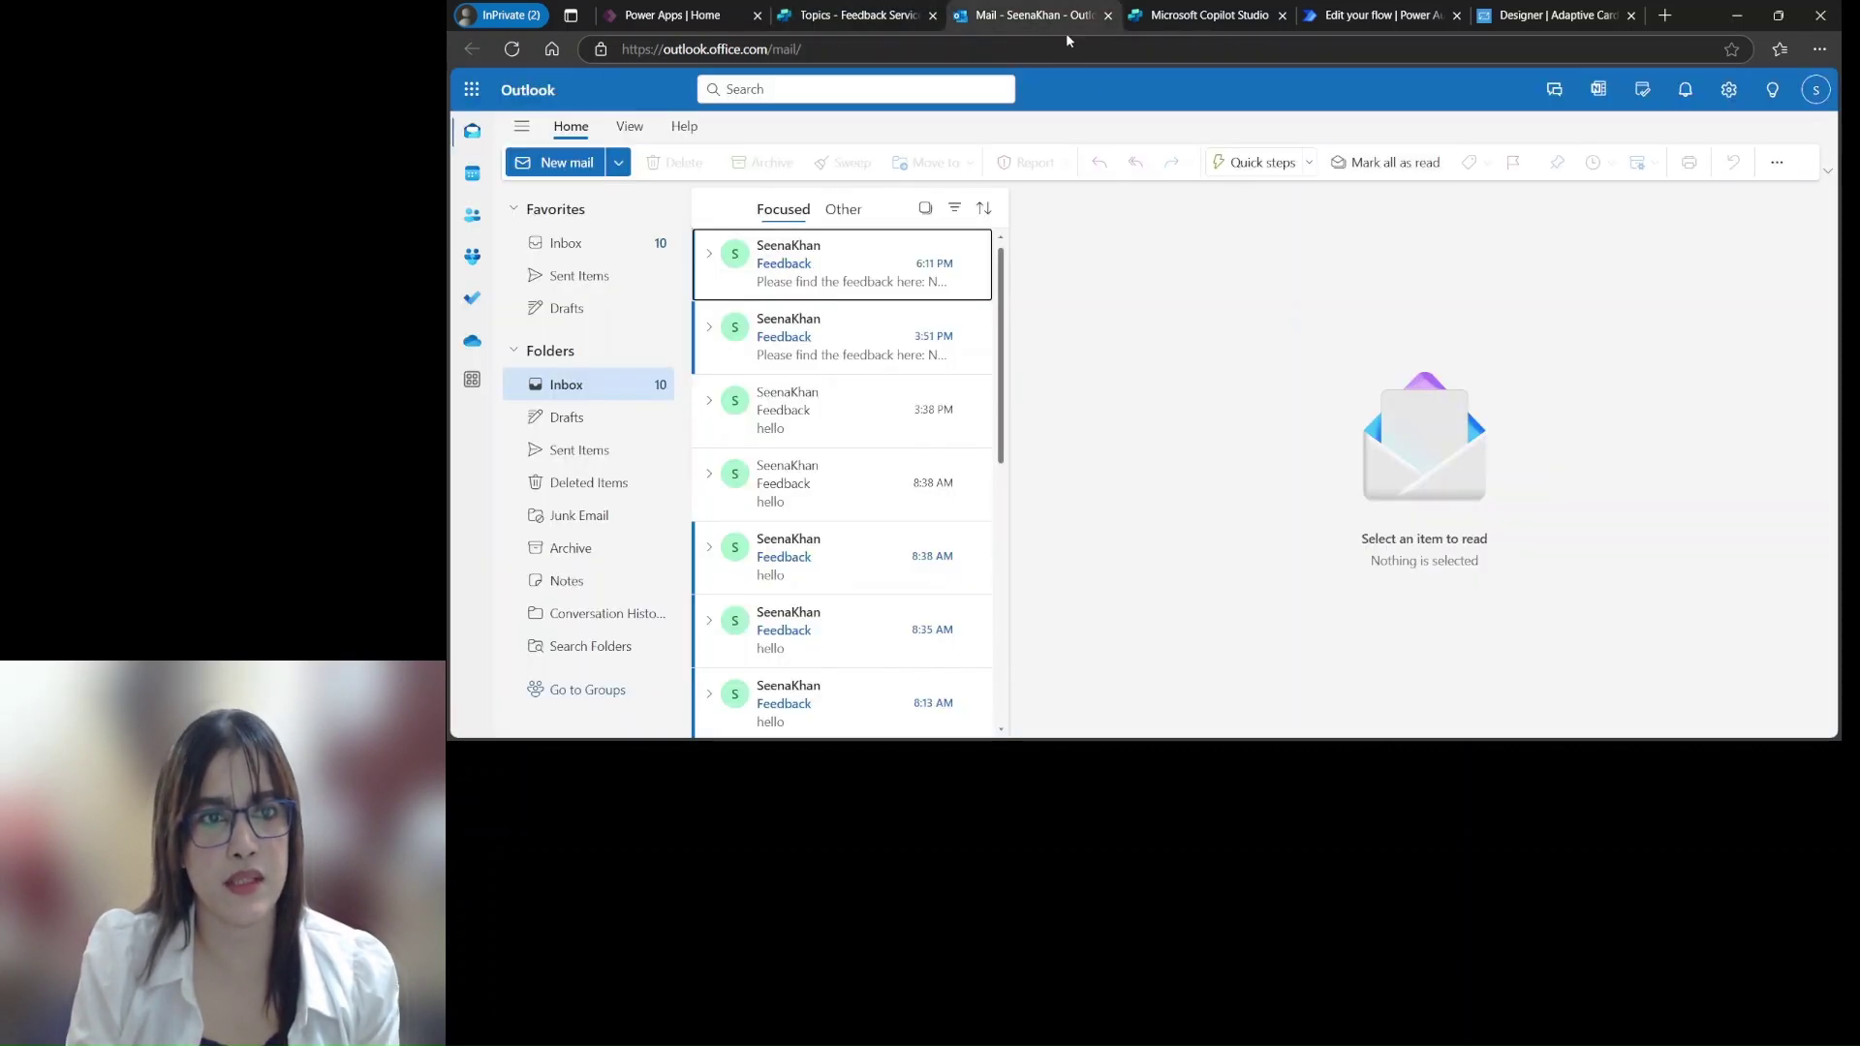
left_click(834, 263)
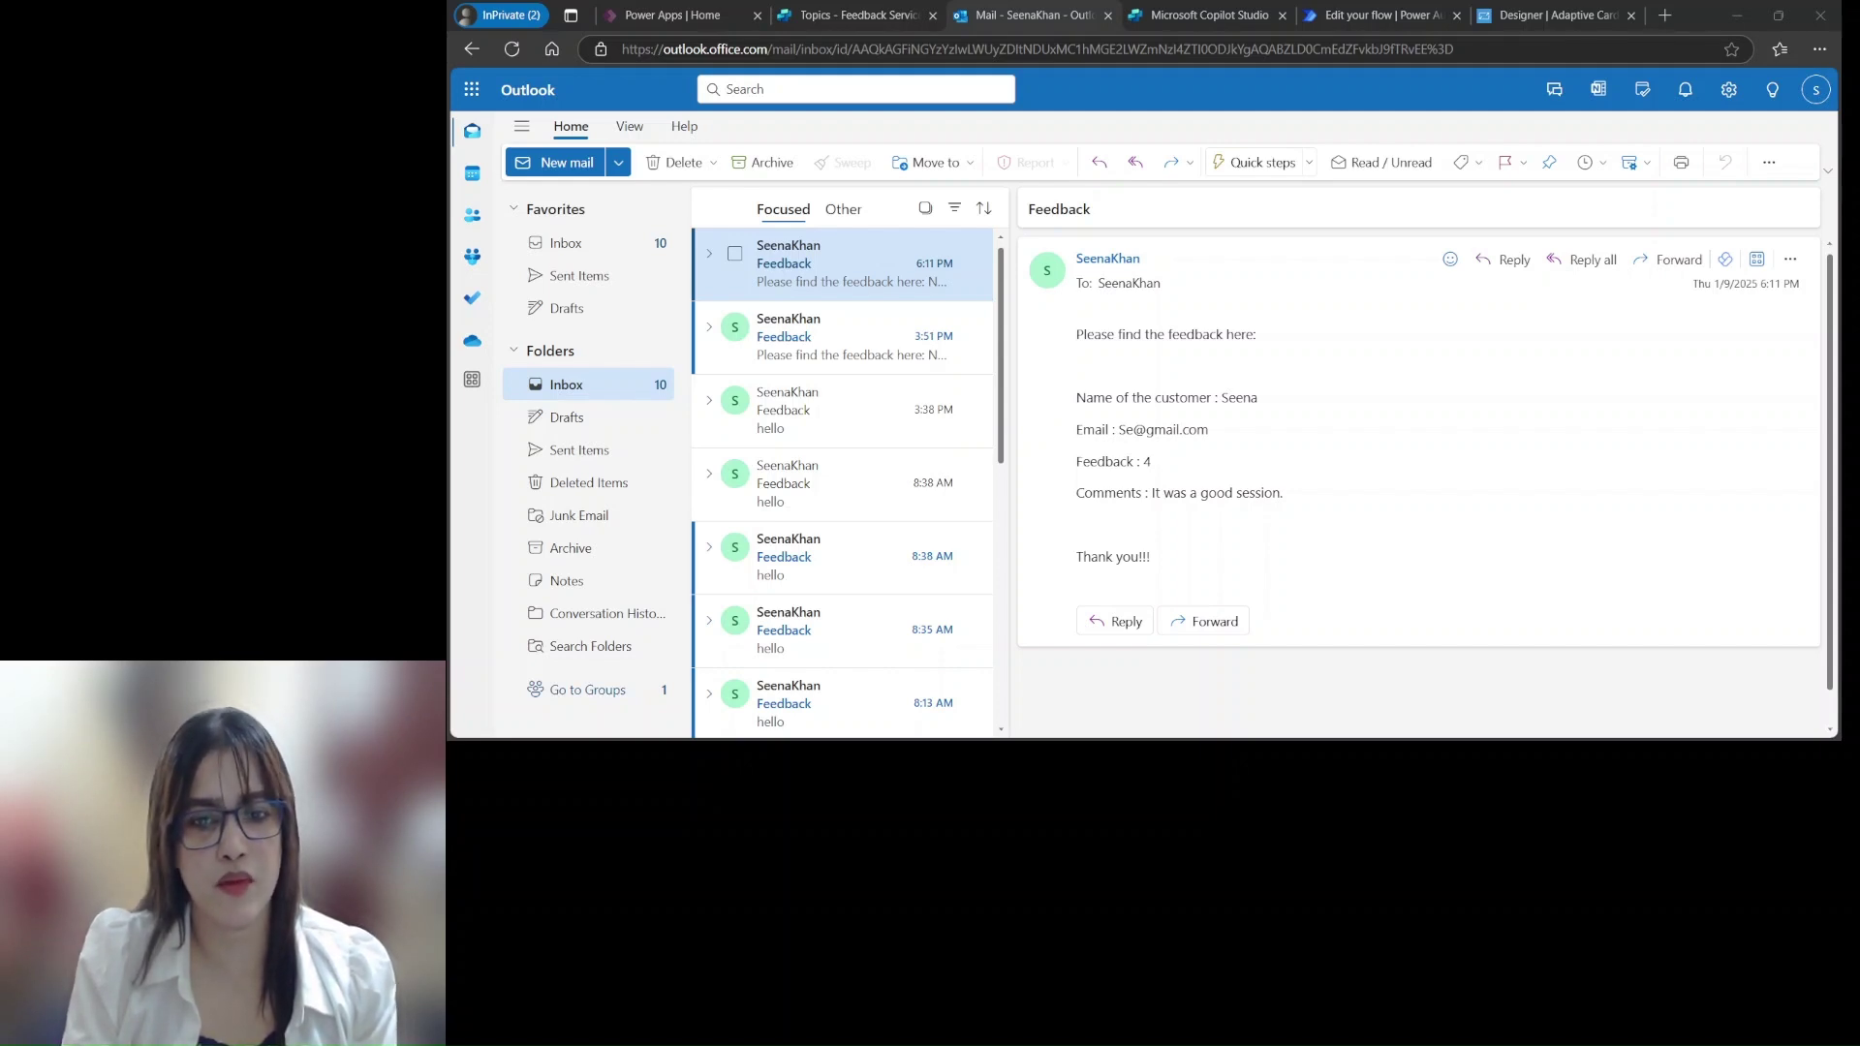
left_click(1308, 692)
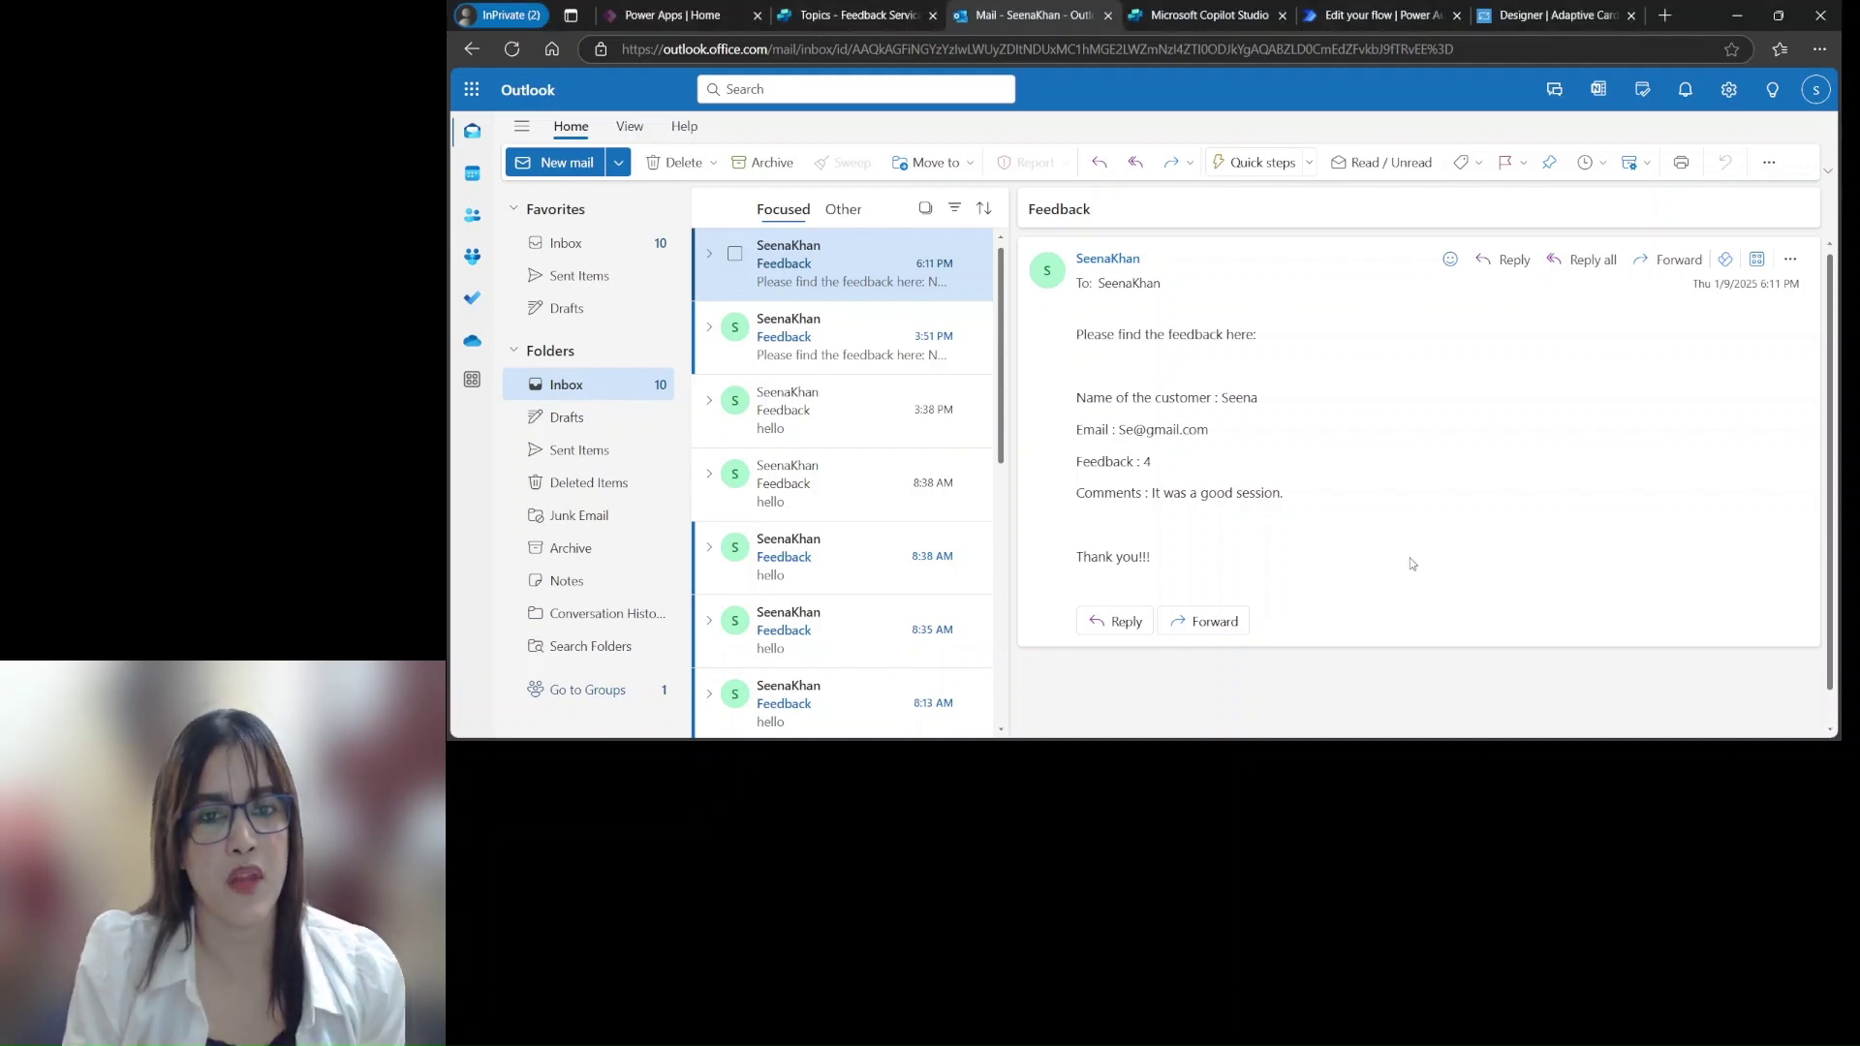